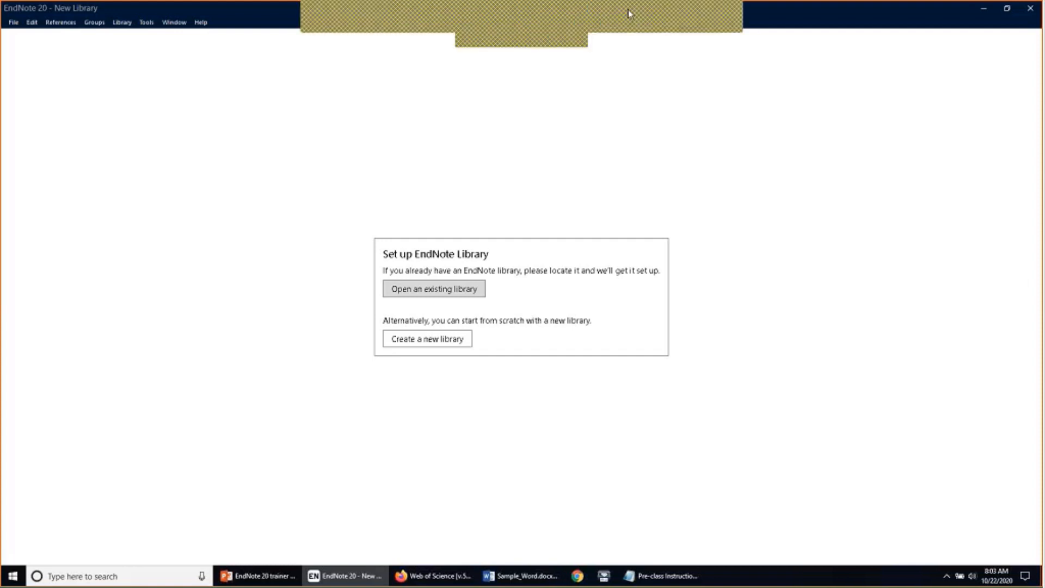
Look over the EndNote window and the File menu without choosing any command
{"action": "left_click", "coordinate": [597, 17]}
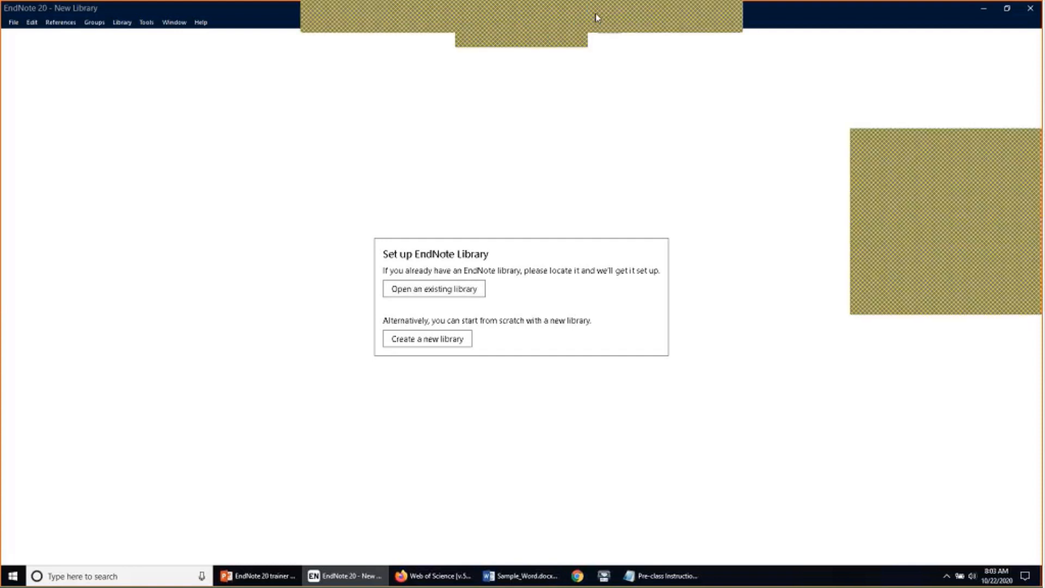
{"action": "left_click", "coordinate": [597, 17]}
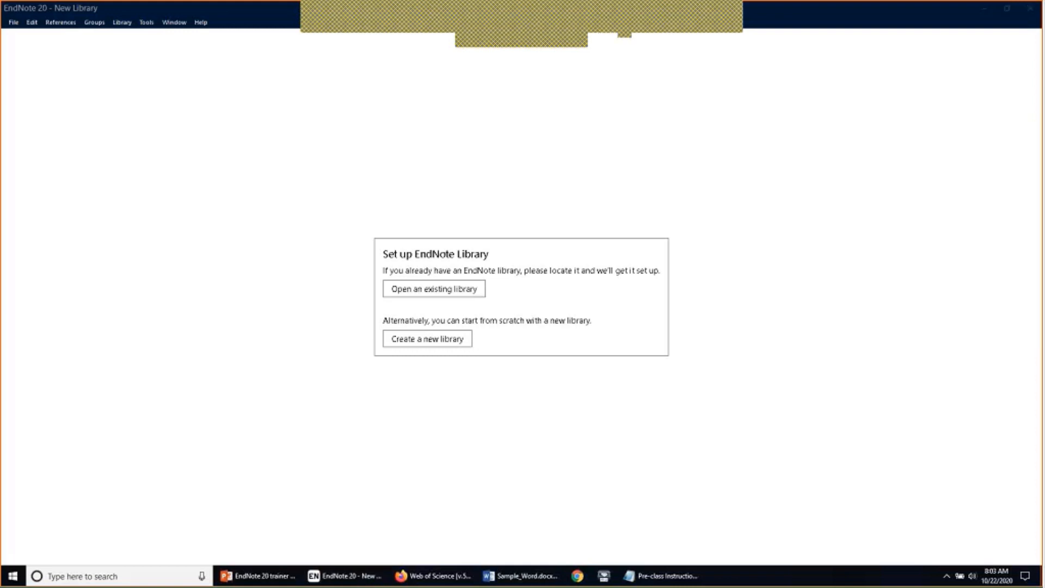
{"action": "left_click", "coordinate": [625, 18]}
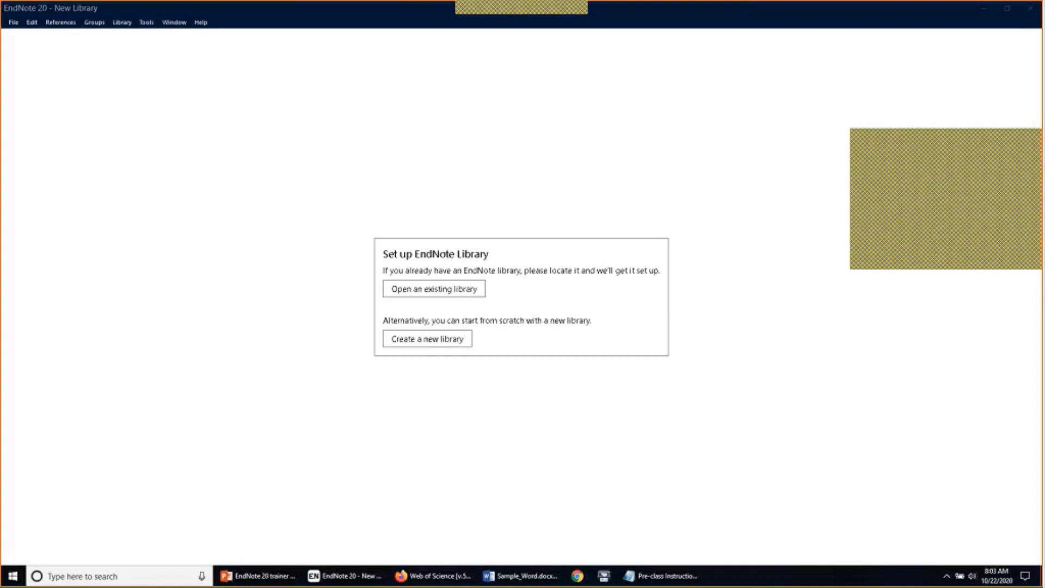
{"action": "left_click", "coordinate": [982, 234]}
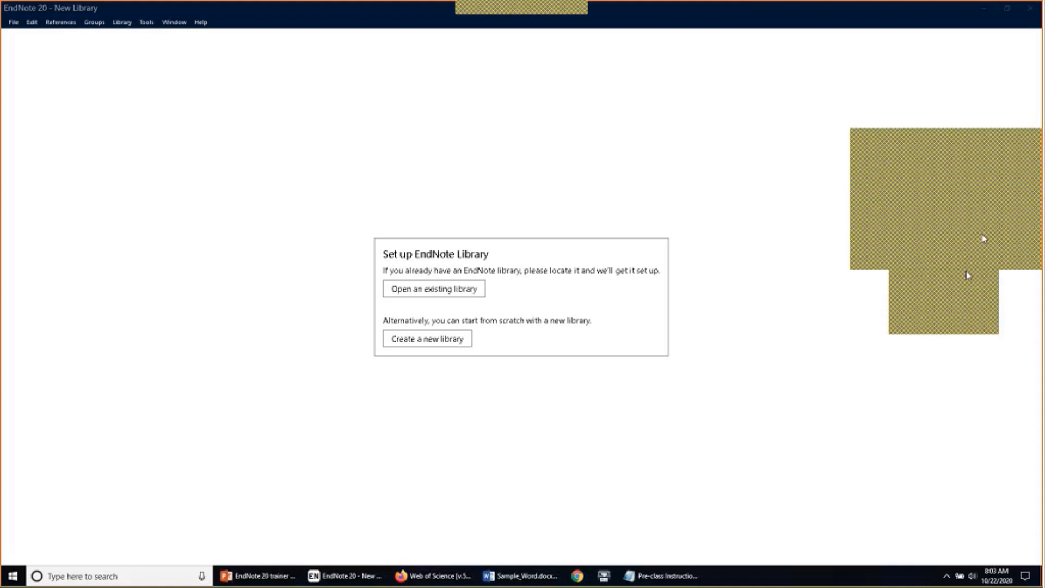
{"action": "left_click", "coordinate": [965, 285]}
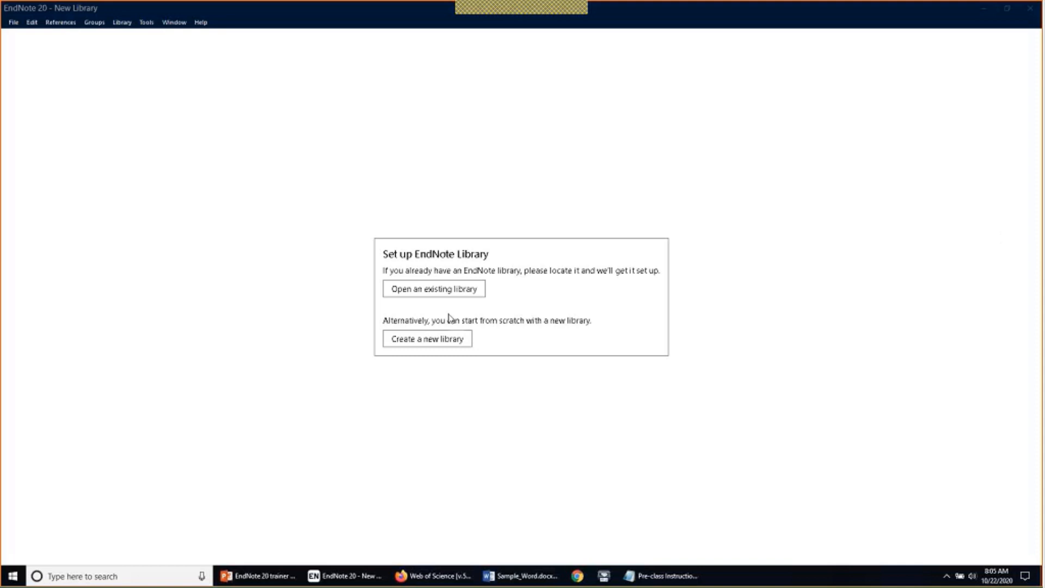
{"action": "left_click", "coordinate": [21, 23]}
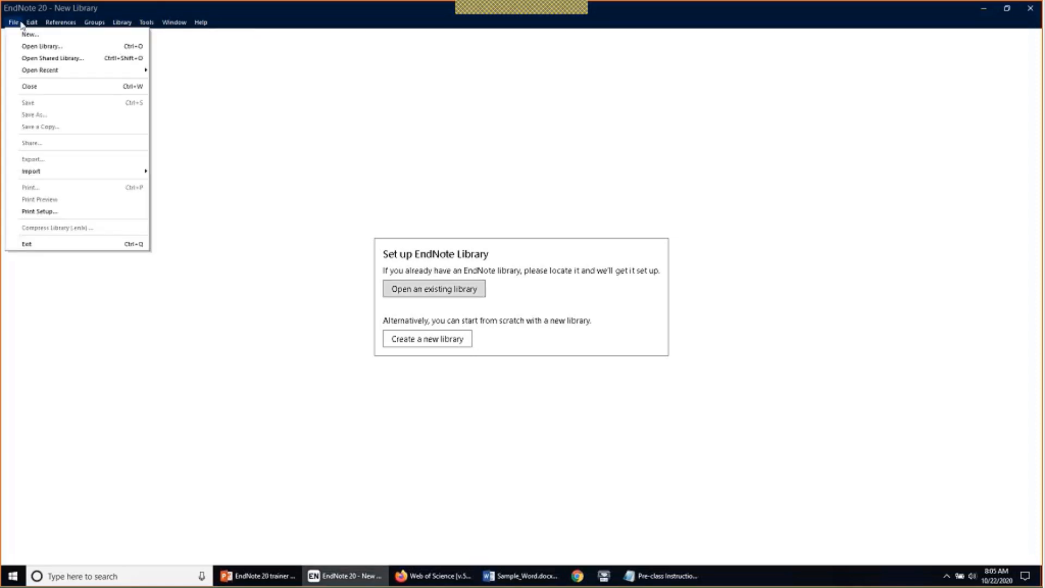
{"action": "left_click", "coordinate": [21, 25]}
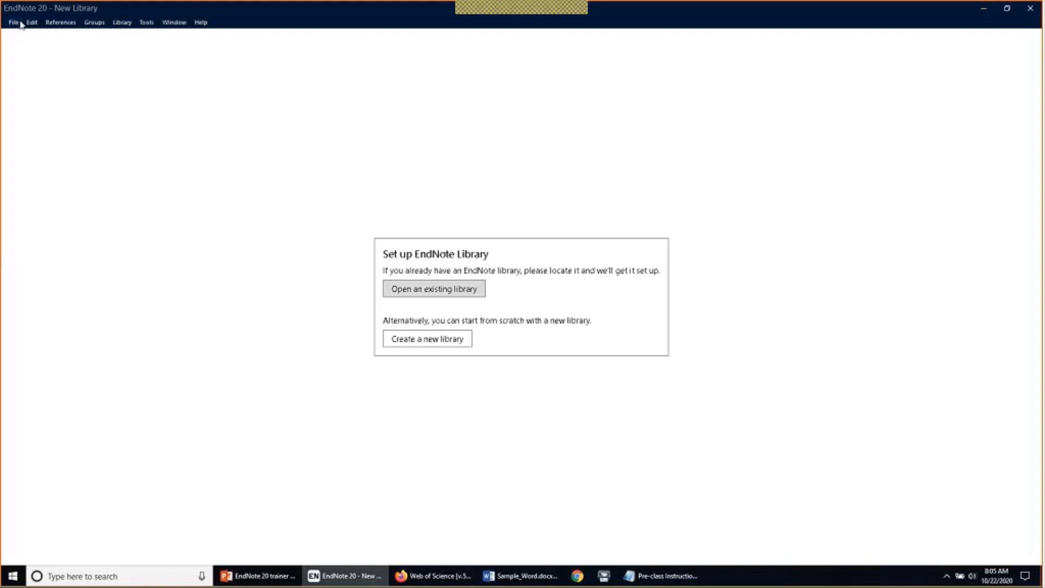
{"action": "left_click", "coordinate": [16, 23]}
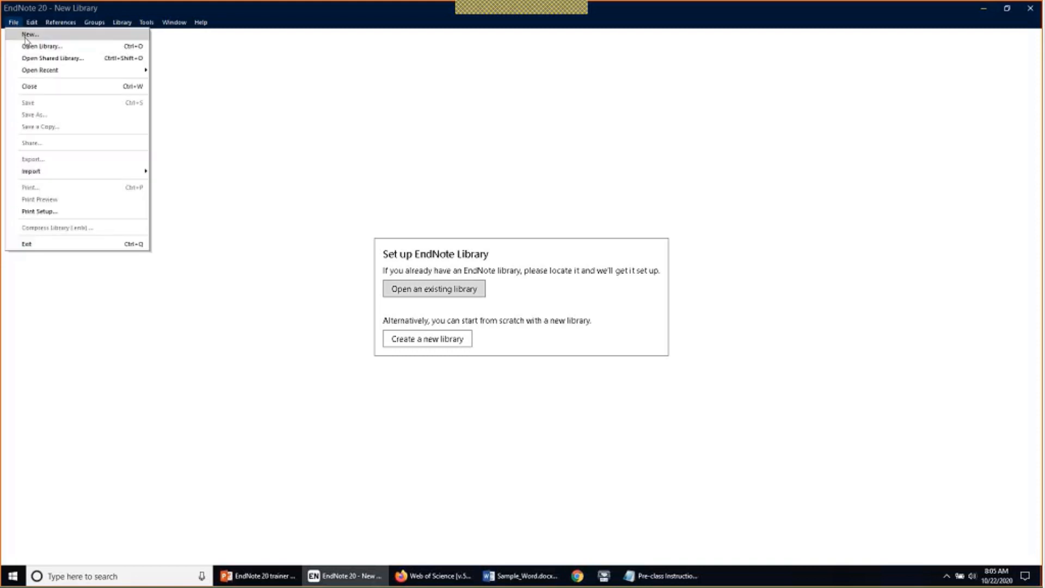
{"action": "left_click", "coordinate": [324, 141]}
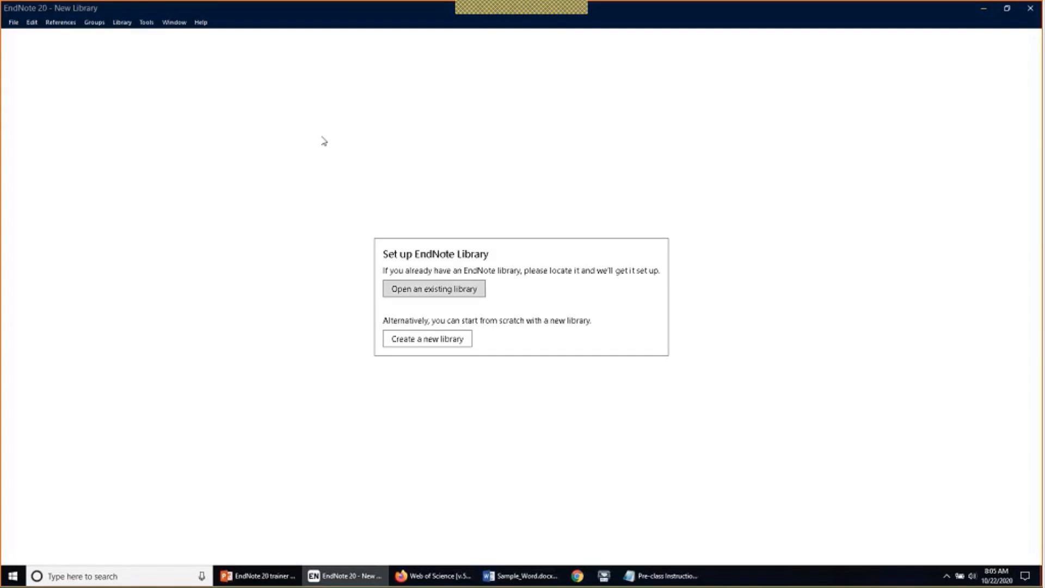
Start a new library saved in Documents\EndNote\Libraries, selecting the default file name
{"action": "left_click", "coordinate": [439, 338]}
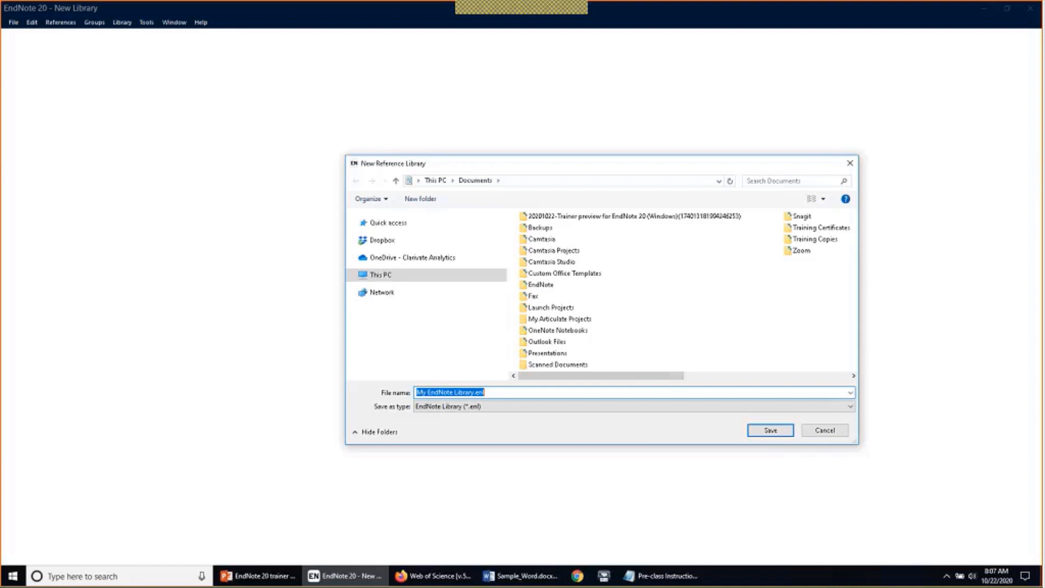
{"action": "double_click", "coordinate": [569, 289]}
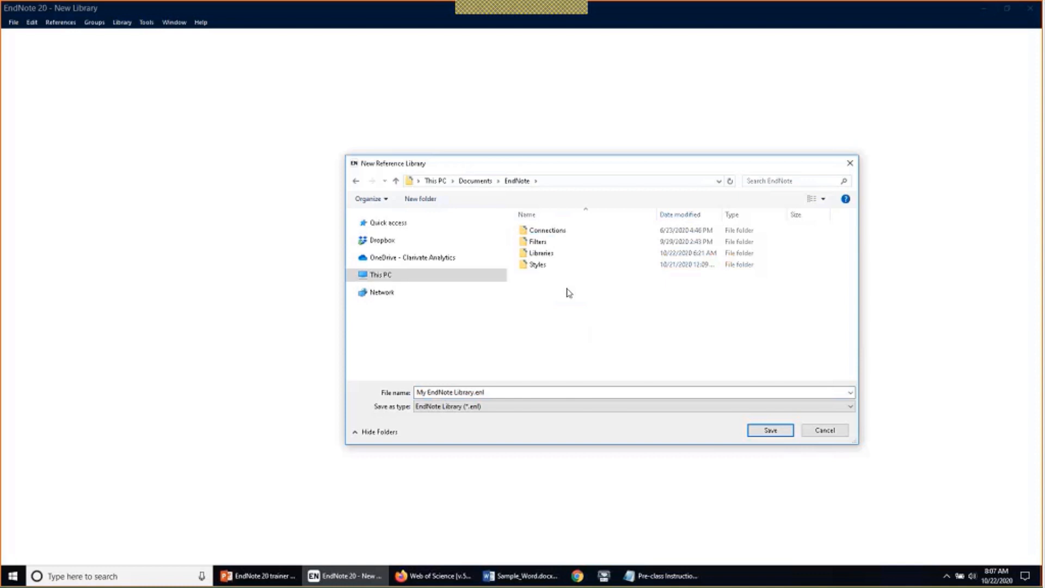
{"action": "double_click", "coordinate": [551, 255]}
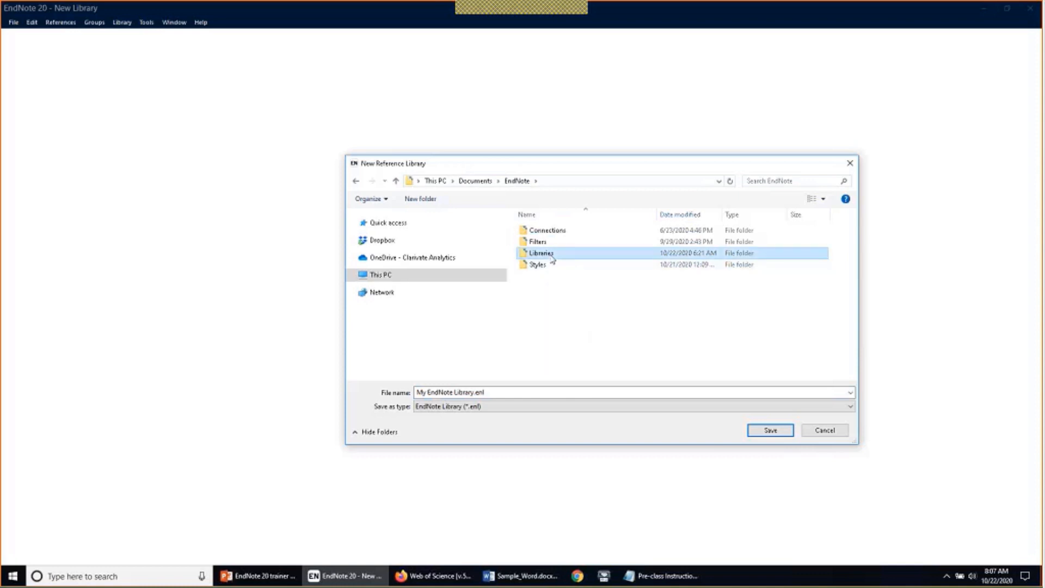
{"action": "left_click", "coordinate": [606, 399]}
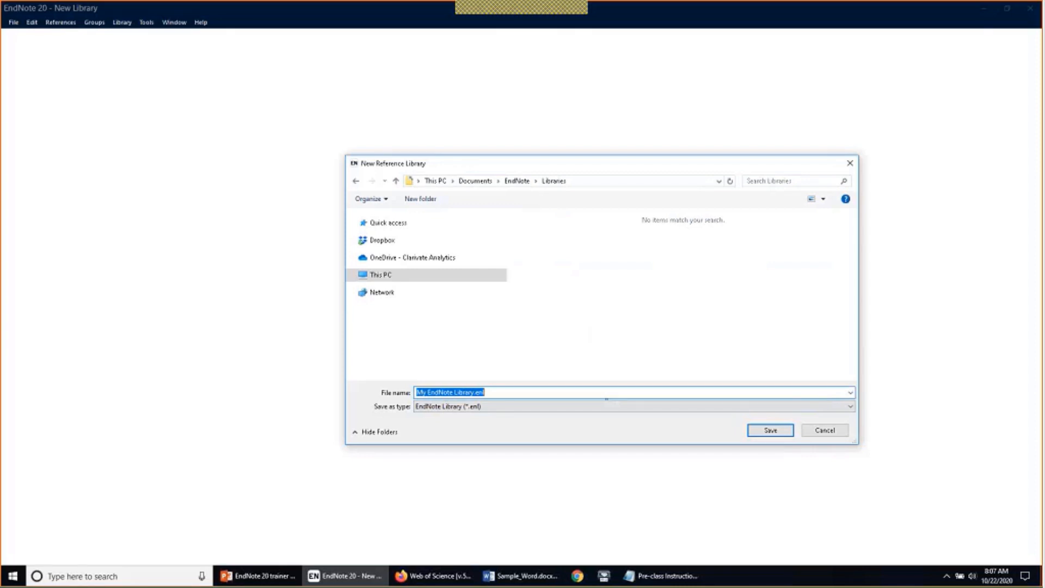
Replace the default My EndNote Library name with 'My Research Projects'
{"action": "type", "text": "M"}
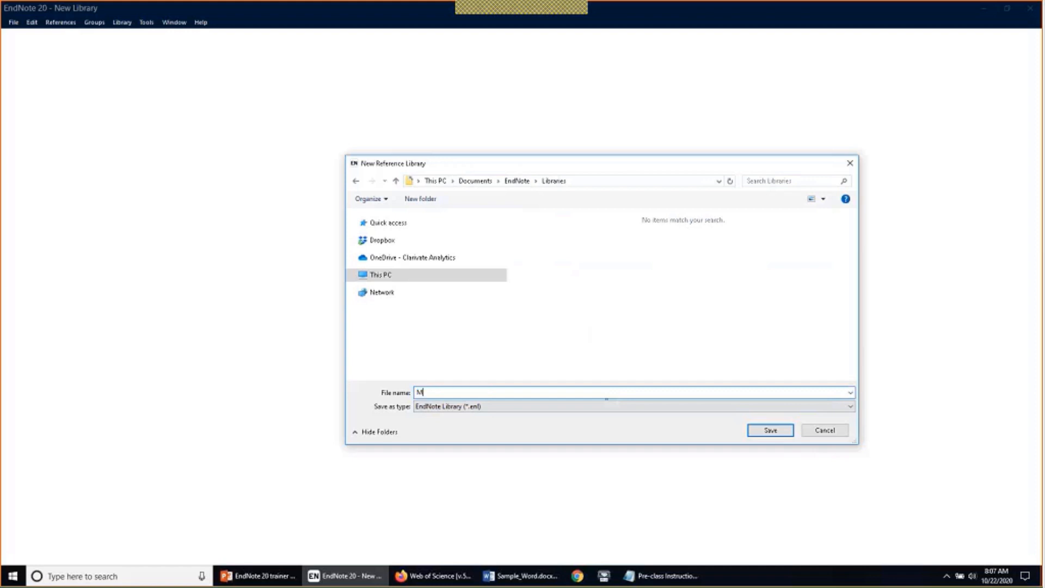
{"action": "type", "text": "y Research Projects"}
Save My Research Projects.enl, maximize its window, and look through the File and Tools menus
{"action": "left_click", "coordinate": [761, 433]}
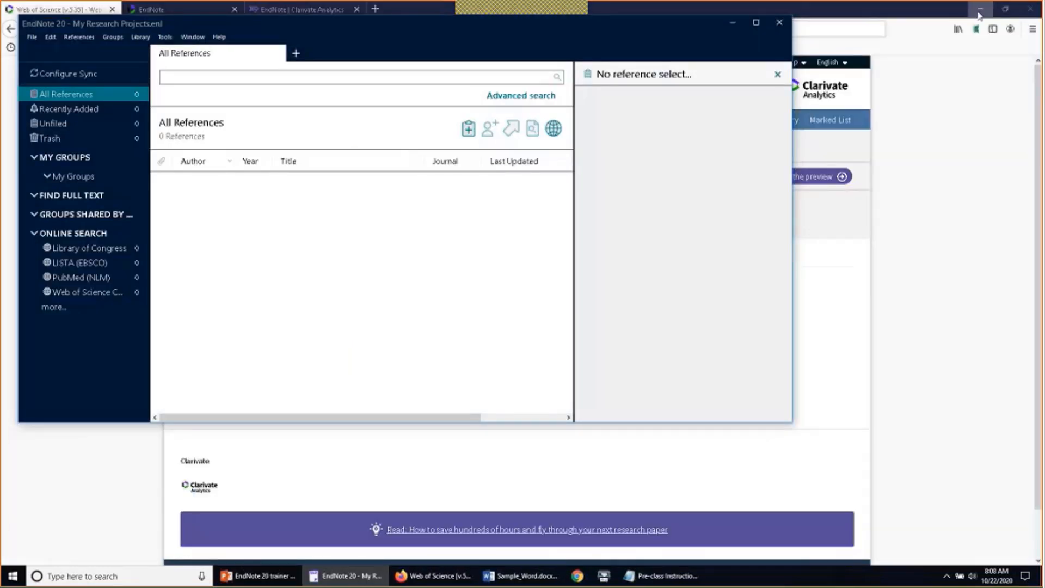
{"action": "left_click", "coordinate": [756, 24]}
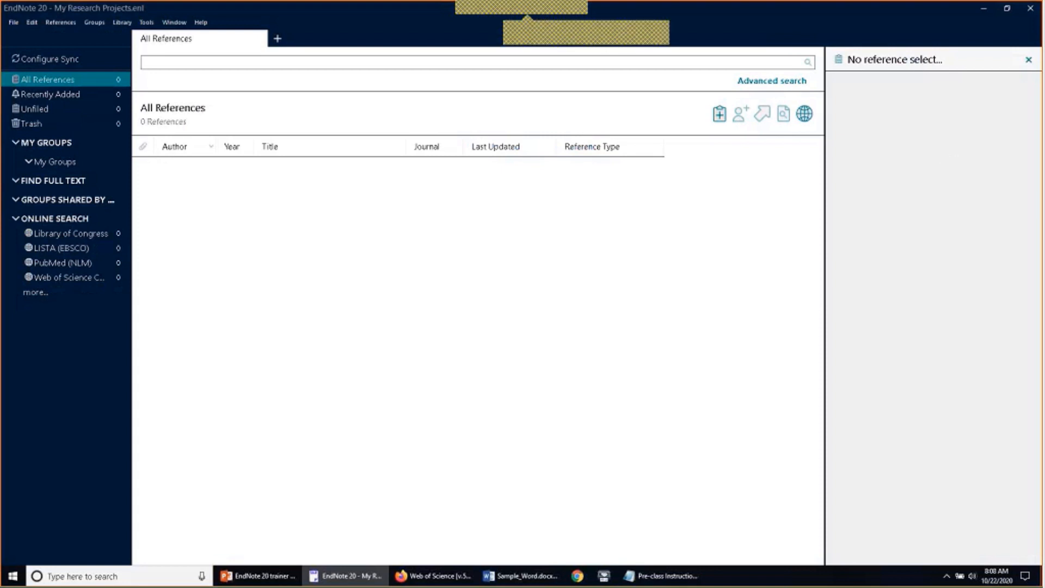
{"action": "left_click", "coordinate": [14, 23]}
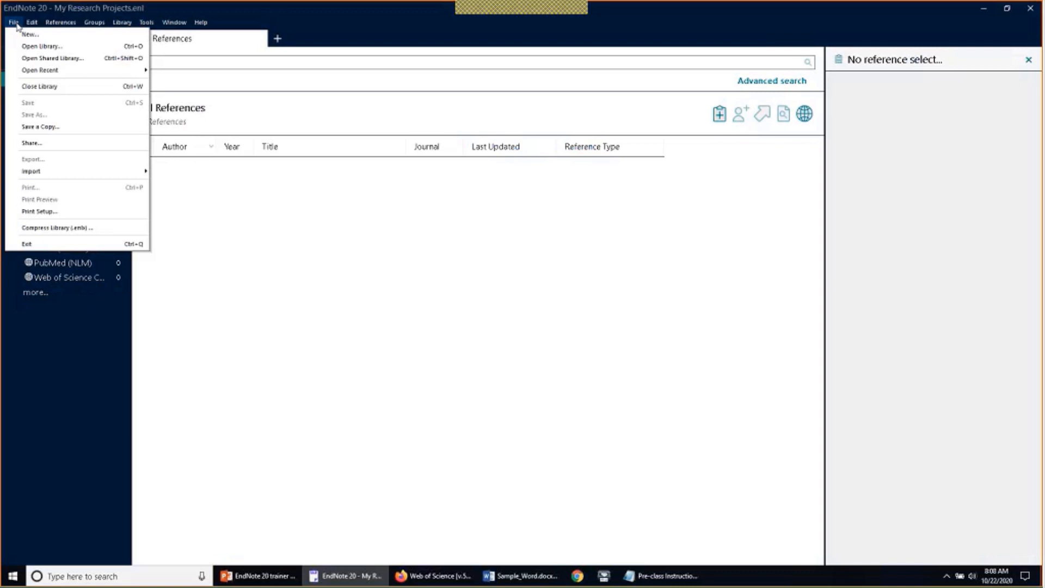
{"action": "mouse_move", "coordinate": [115, 24]}
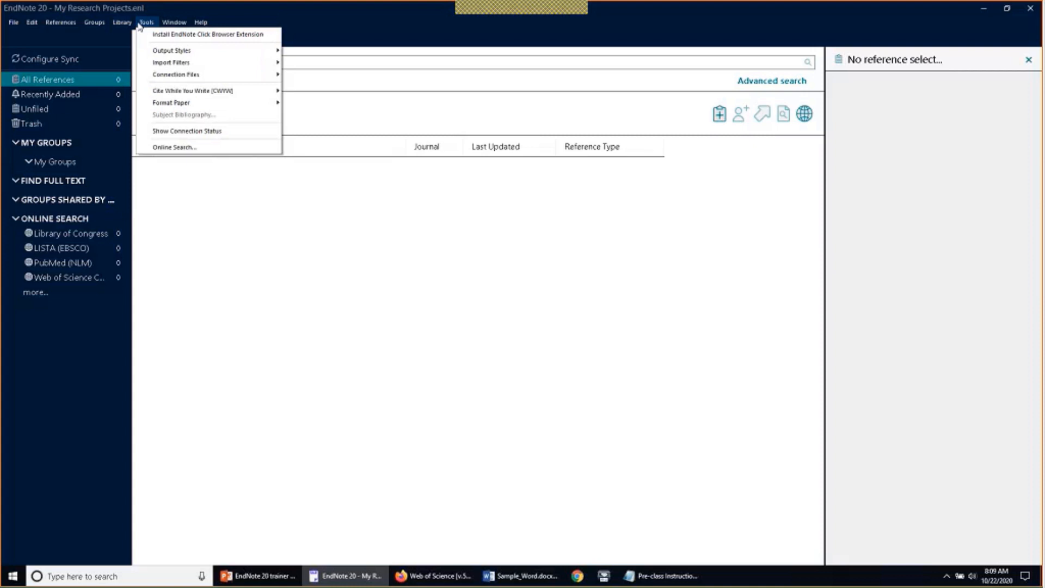
Dismiss the Tools menu without a choice and bring up the File menu
{"action": "left_click", "coordinate": [334, 211]}
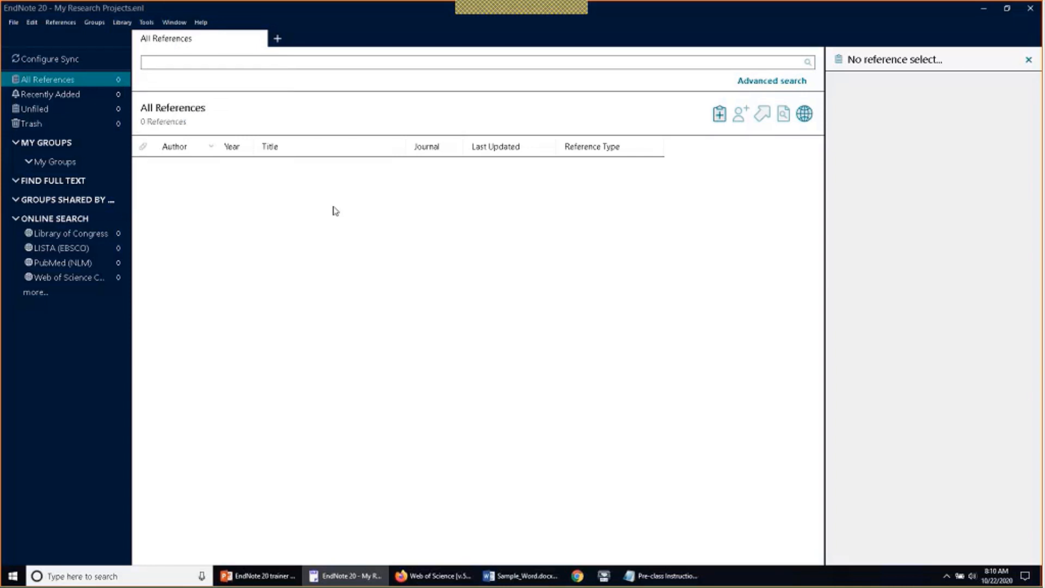
{"action": "left_click", "coordinate": [14, 23]}
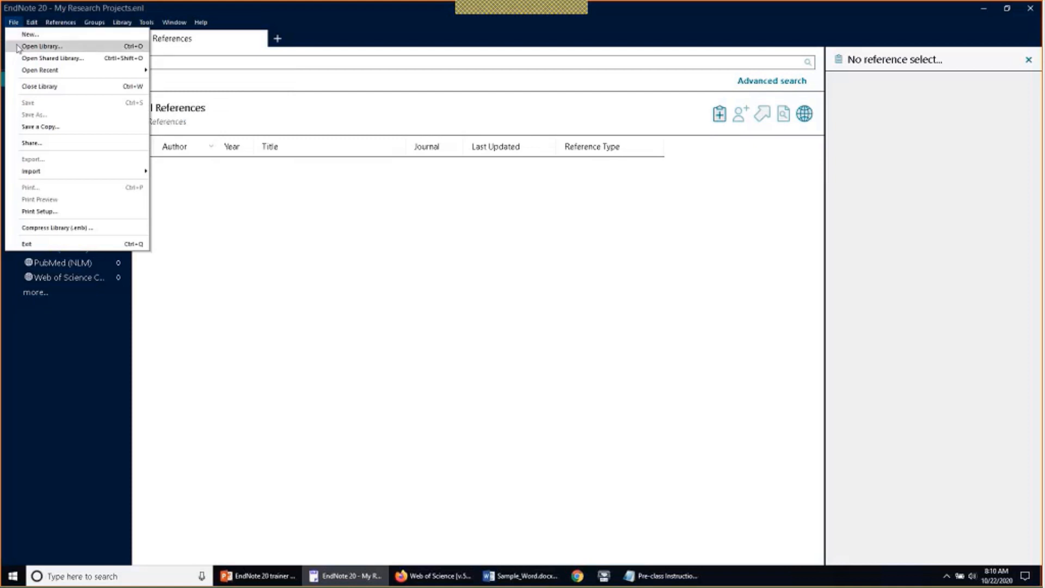
Choose File > Open Library to browse for an existing reference library
{"action": "left_click", "coordinate": [41, 46]}
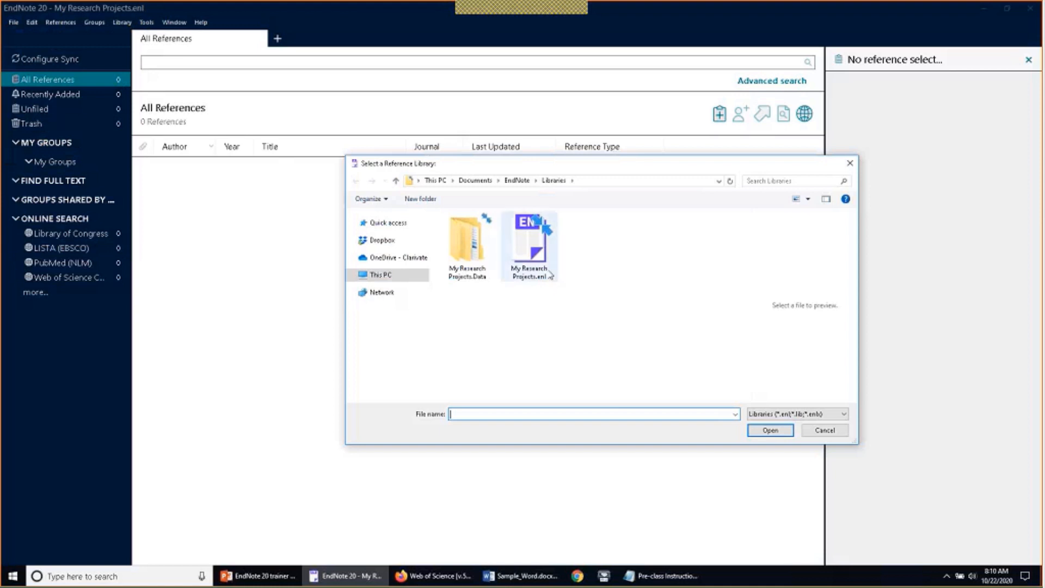
Select My Research Projects.enl, then its My Research Projects.Data folder
{"action": "left_click", "coordinate": [546, 270]}
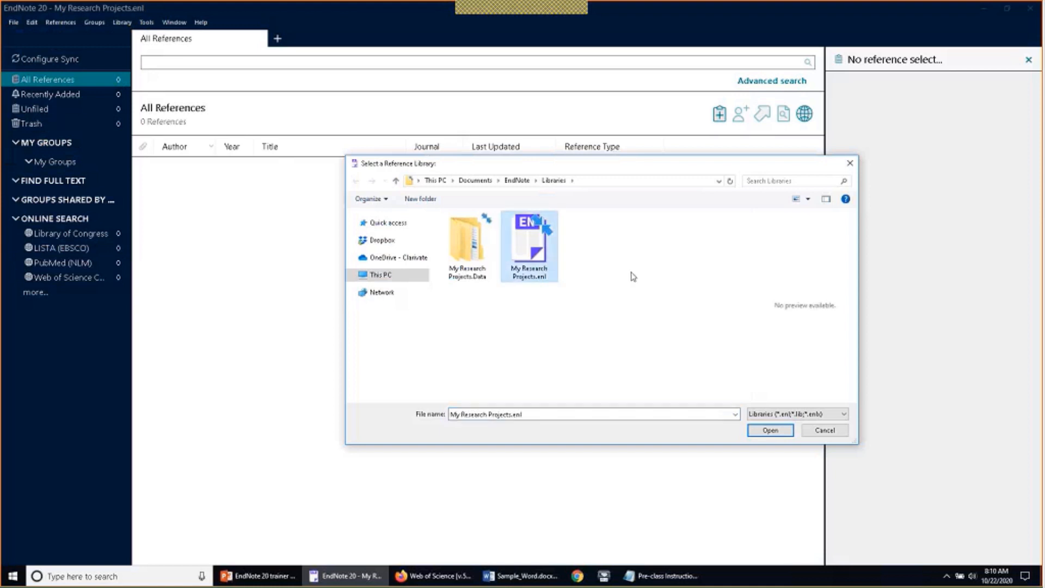
{"action": "left_click", "coordinate": [459, 249]}
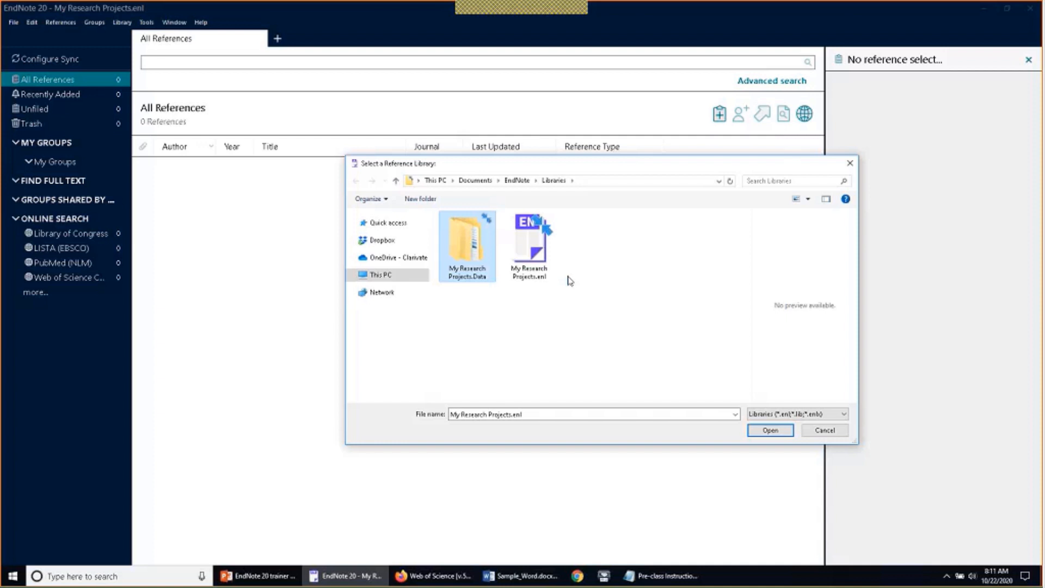
Browse from This PC through C:\Program Files (x86)\EndNote 20 into the Examples folder
{"action": "left_click", "coordinate": [379, 275]}
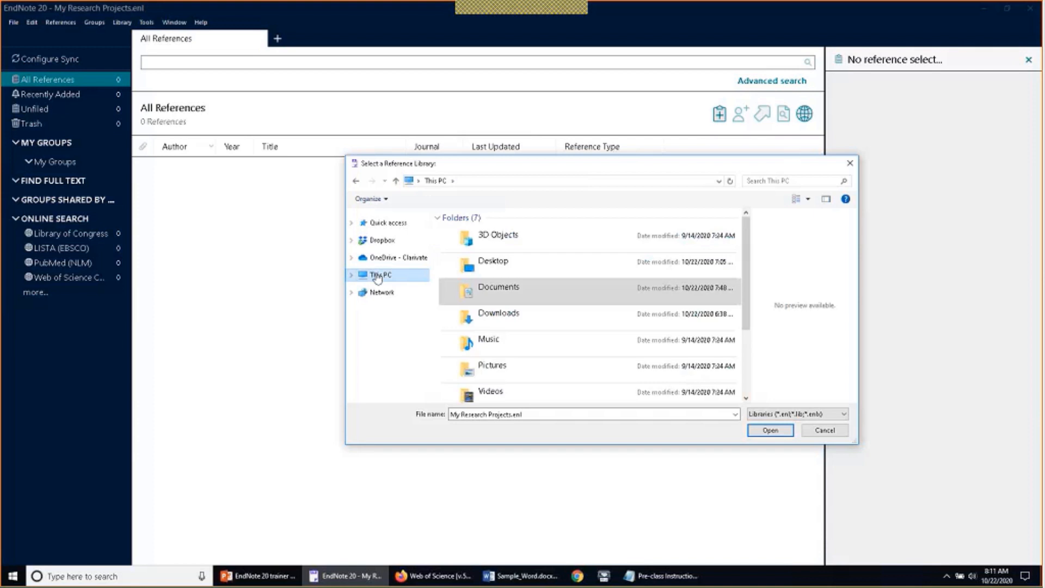
{"action": "left_click", "coordinate": [352, 274]}
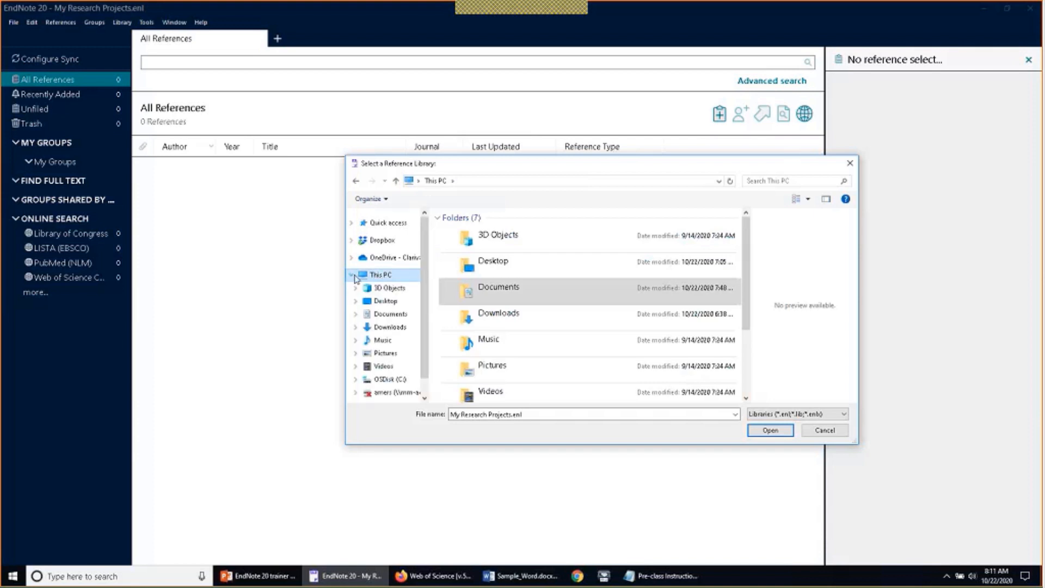
{"action": "left_click", "coordinate": [391, 380]}
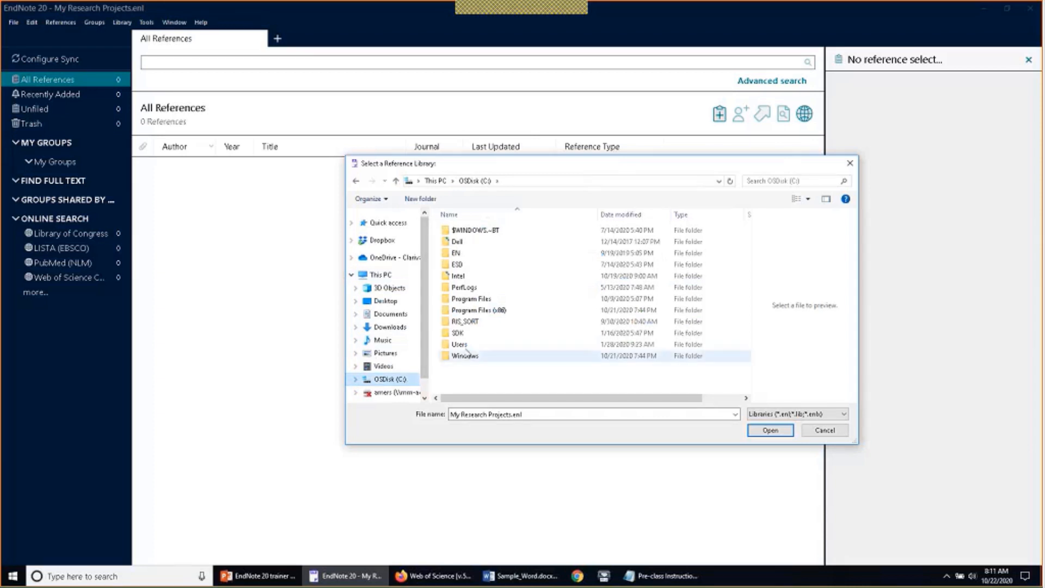
{"action": "left_click", "coordinate": [513, 312]}
{"action": "double_click", "coordinate": [513, 312]}
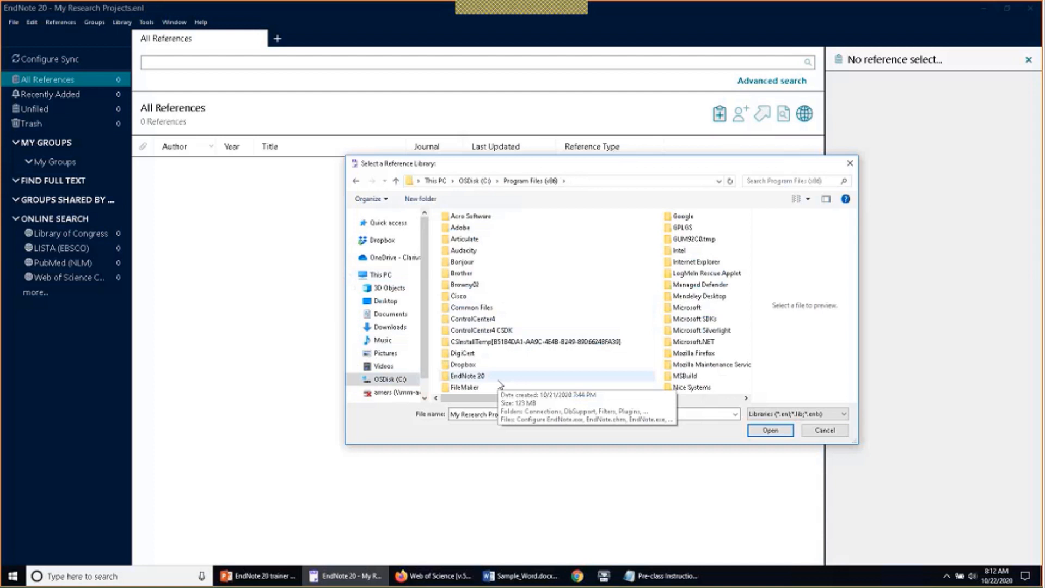
{"action": "double_click", "coordinate": [468, 376]}
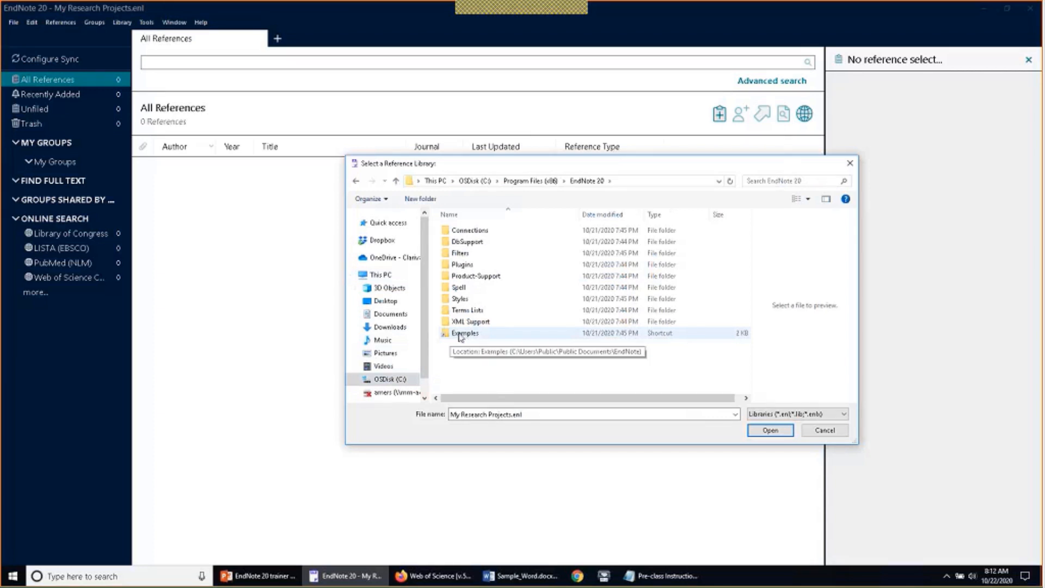
{"action": "double_click", "coordinate": [470, 334]}
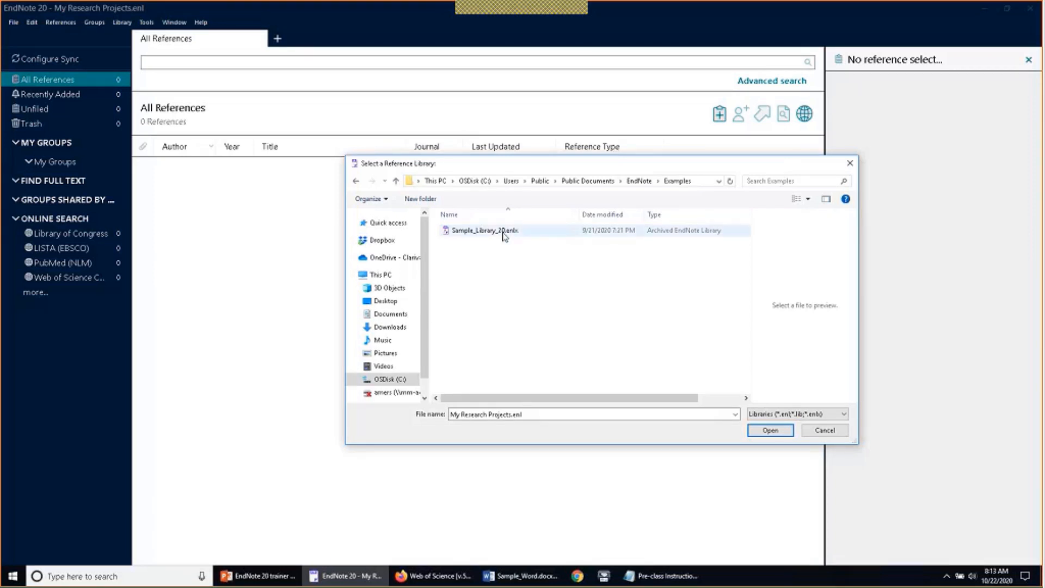
Open Sample_Library_20.enlx from the Examples folder and maximize its window
{"action": "left_click", "coordinate": [503, 231]}
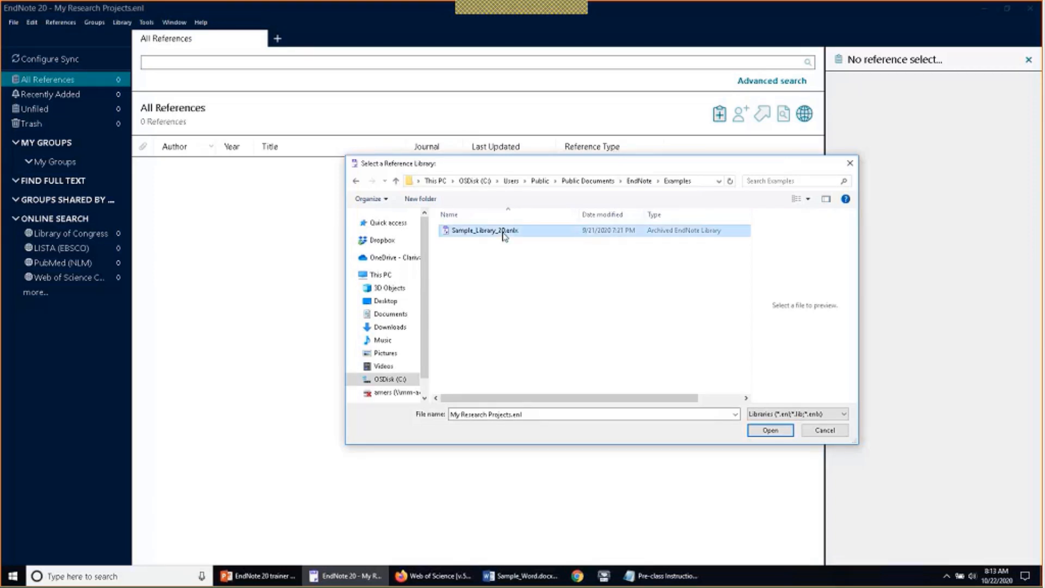
{"action": "left_click", "coordinate": [770, 431]}
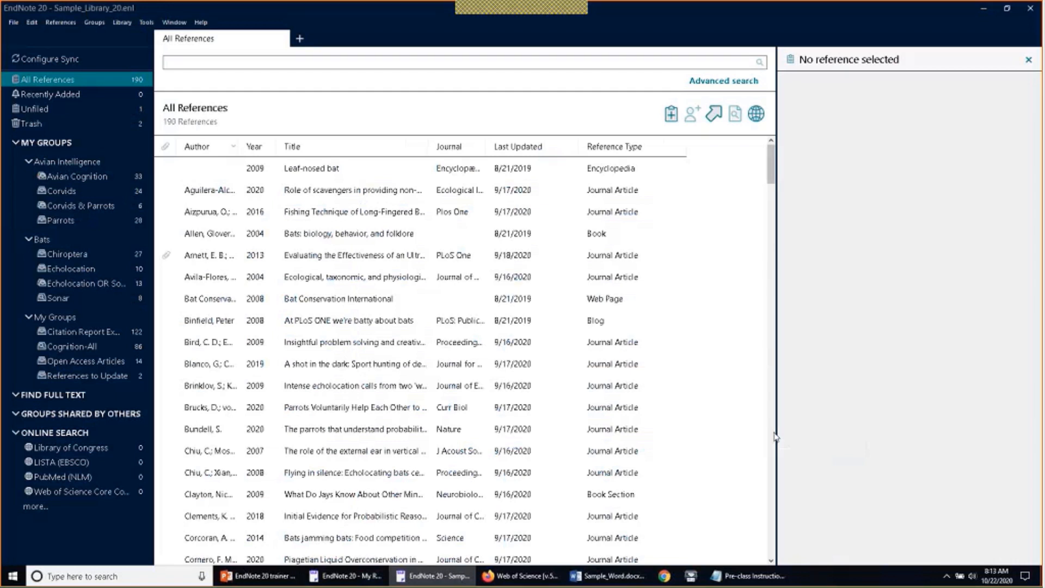
{"action": "left_click", "coordinate": [1006, 11]}
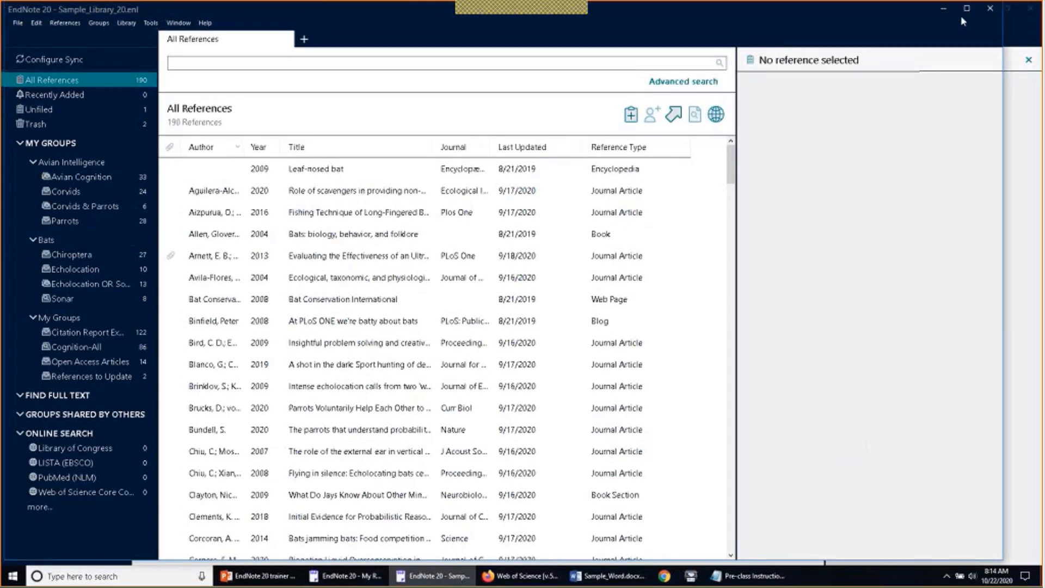
{"action": "left_click", "coordinate": [963, 13]}
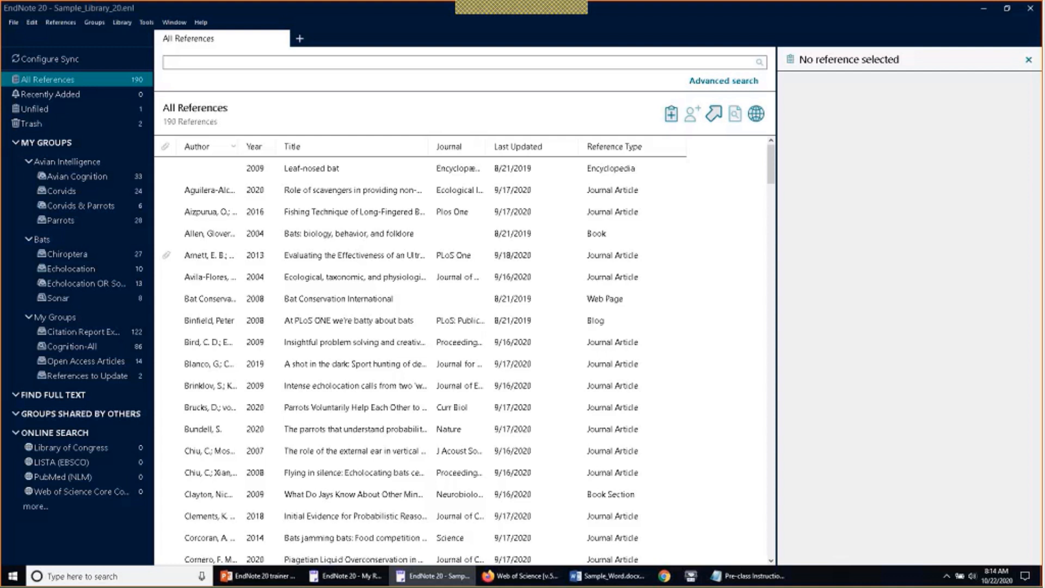
Switch between the two library windows via the taskbar, ending on My Research Projects
{"action": "left_click", "coordinate": [368, 577]}
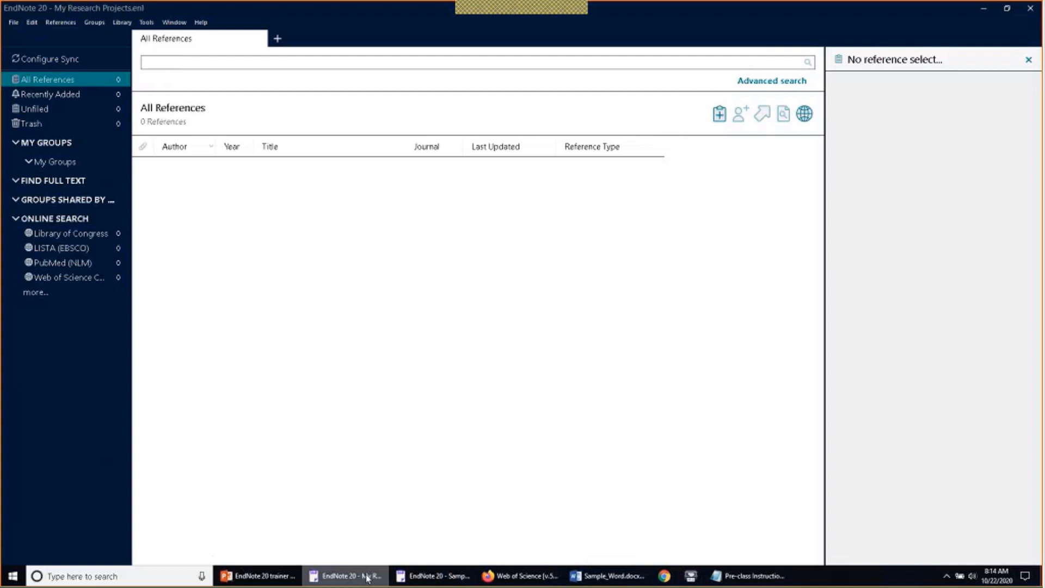
{"action": "left_click", "coordinate": [417, 576]}
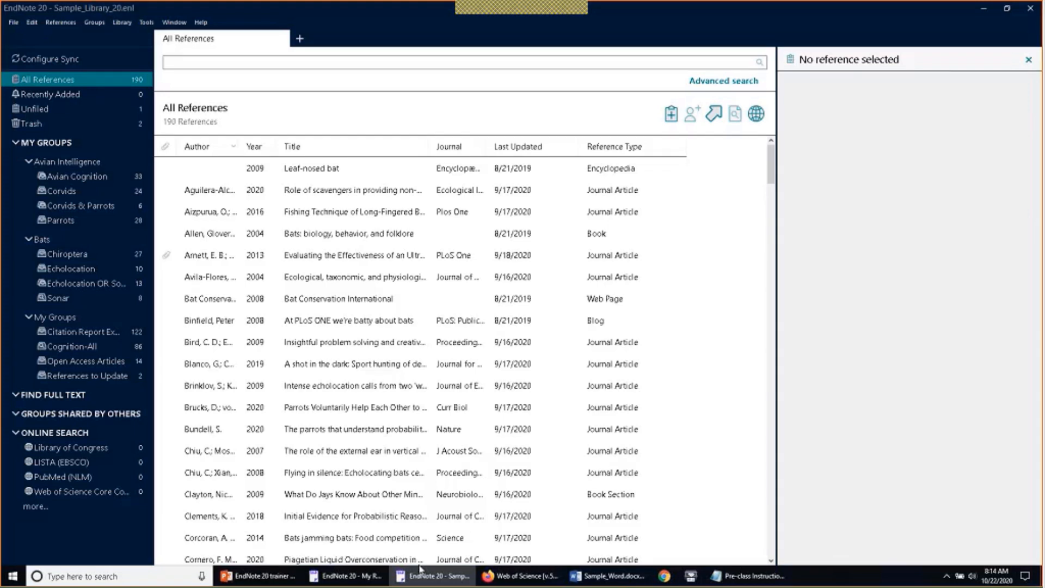
{"action": "left_click", "coordinate": [369, 581]}
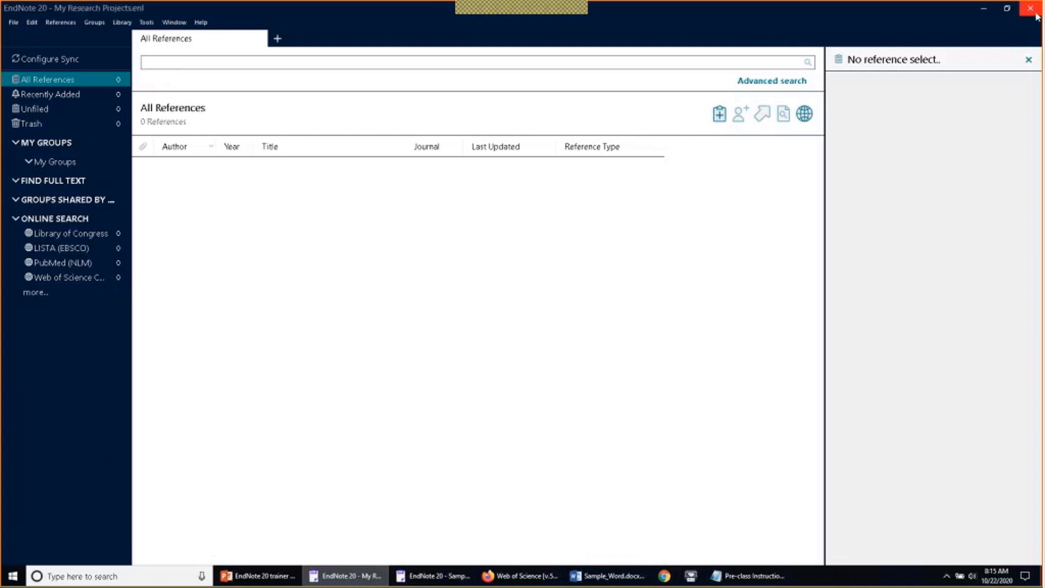
{"action": "left_click", "coordinate": [8, 23]}
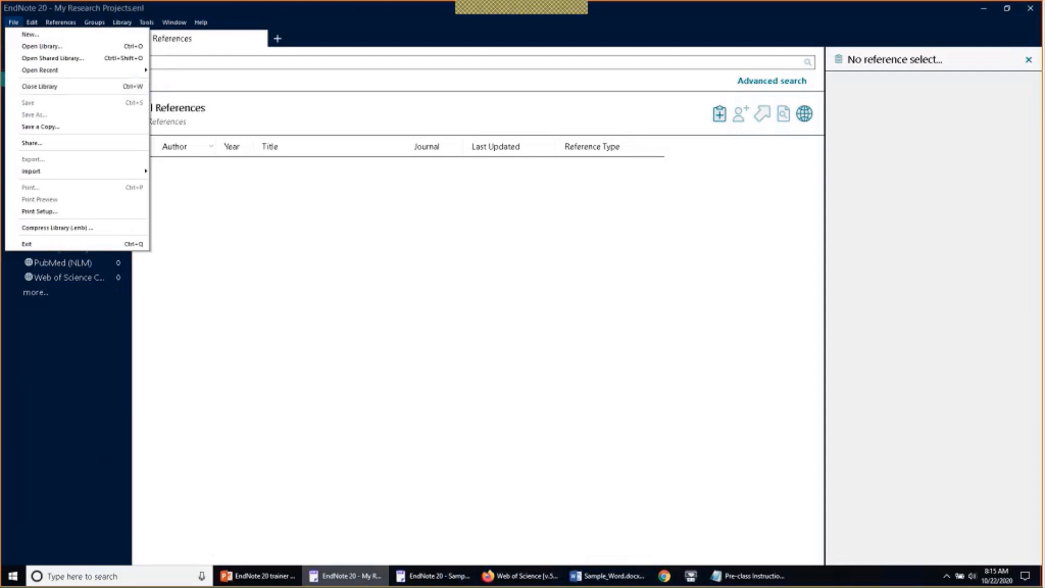
Dismiss the File menu and close the empty My Research Projects window
{"action": "left_click", "coordinate": [586, 211]}
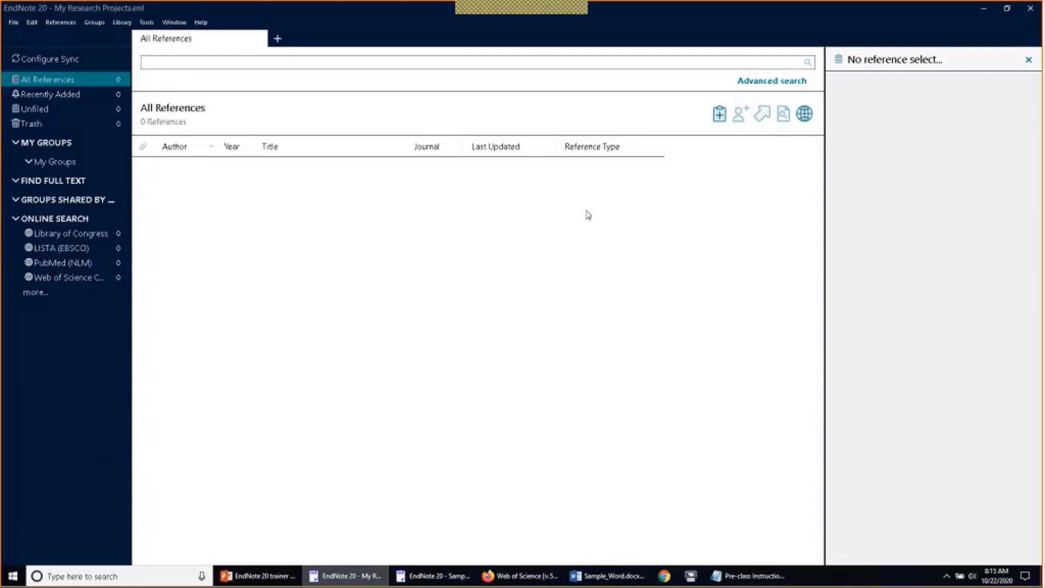
{"action": "left_click", "coordinate": [1028, 14]}
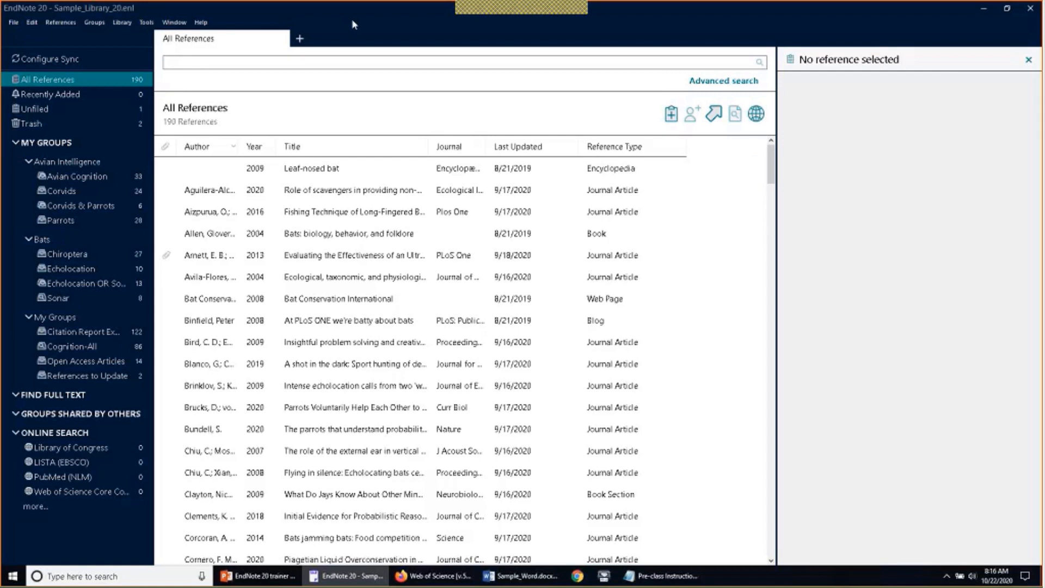
{"action": "left_click", "coordinate": [300, 39]}
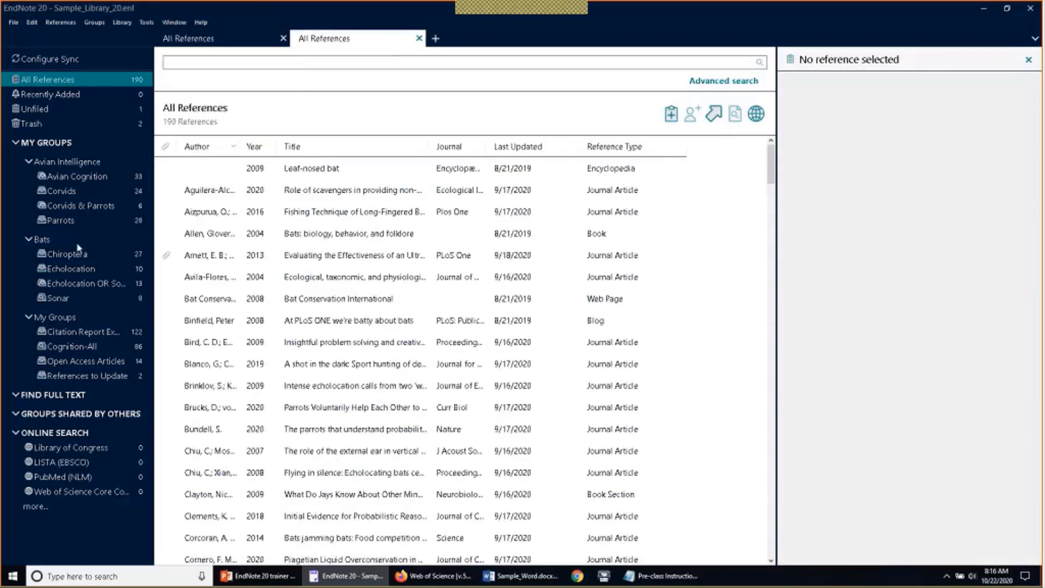
{"action": "left_click", "coordinate": [78, 253]}
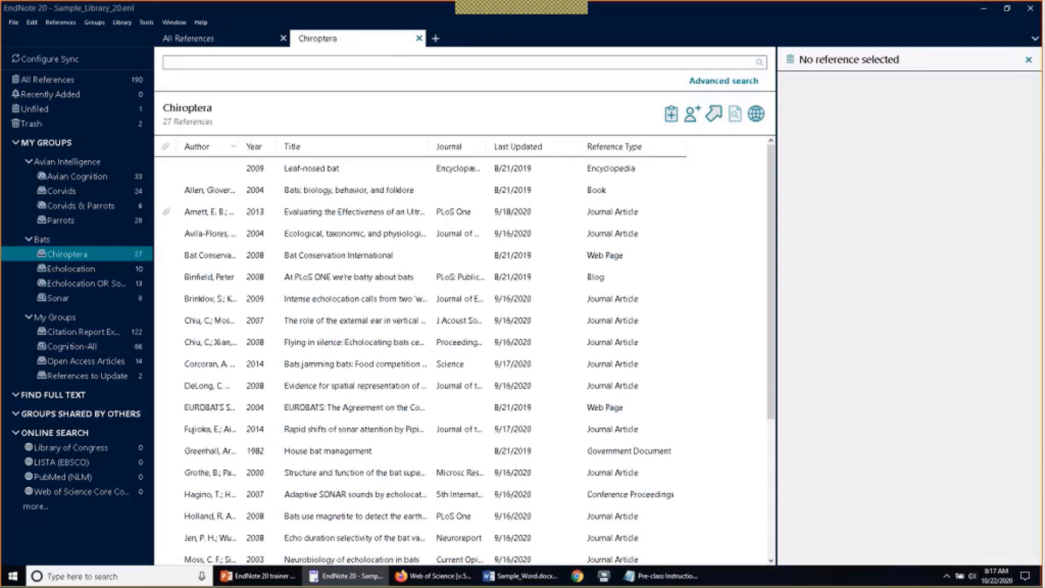
{"action": "left_click", "coordinate": [419, 38]}
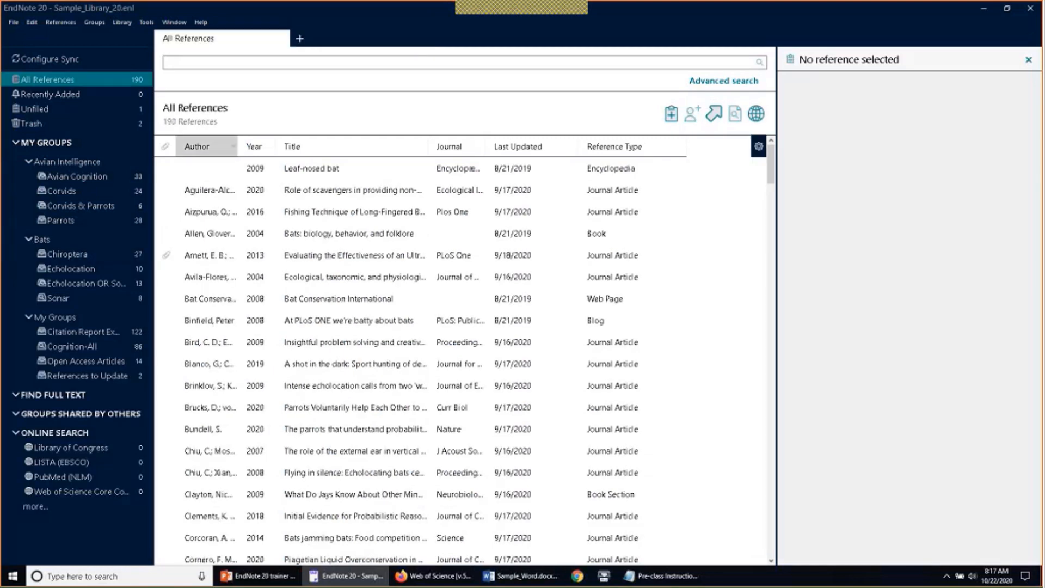
Open the 27-reference Chiroptera group in a second tab of its own
{"action": "right_click", "coordinate": [72, 167]}
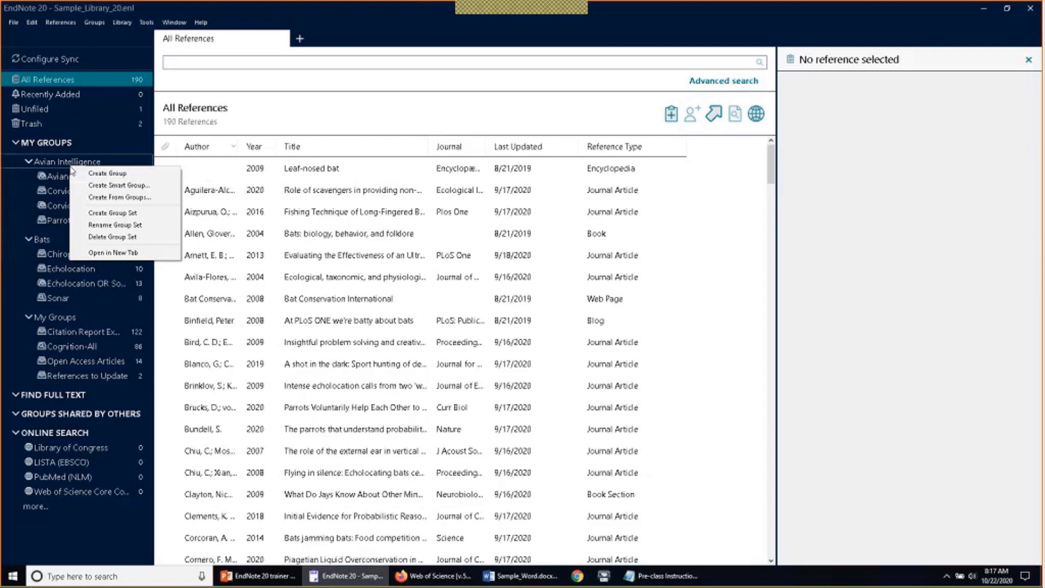
{"action": "left_click", "coordinate": [83, 253]}
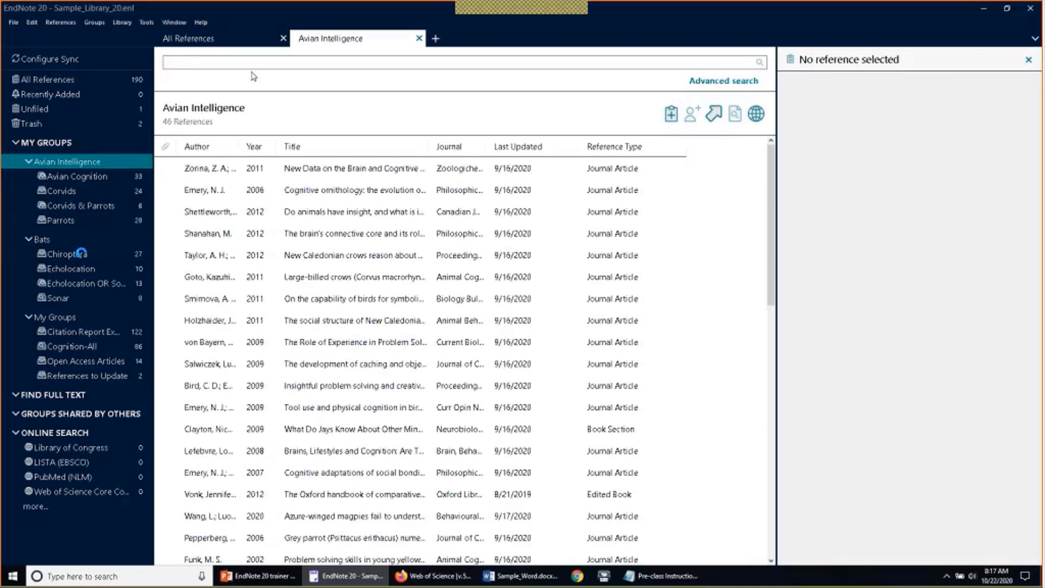
{"action": "right_click", "coordinate": [49, 244]}
{"action": "key", "text": "Escape"}
{"action": "left_click", "coordinate": [63, 255]}
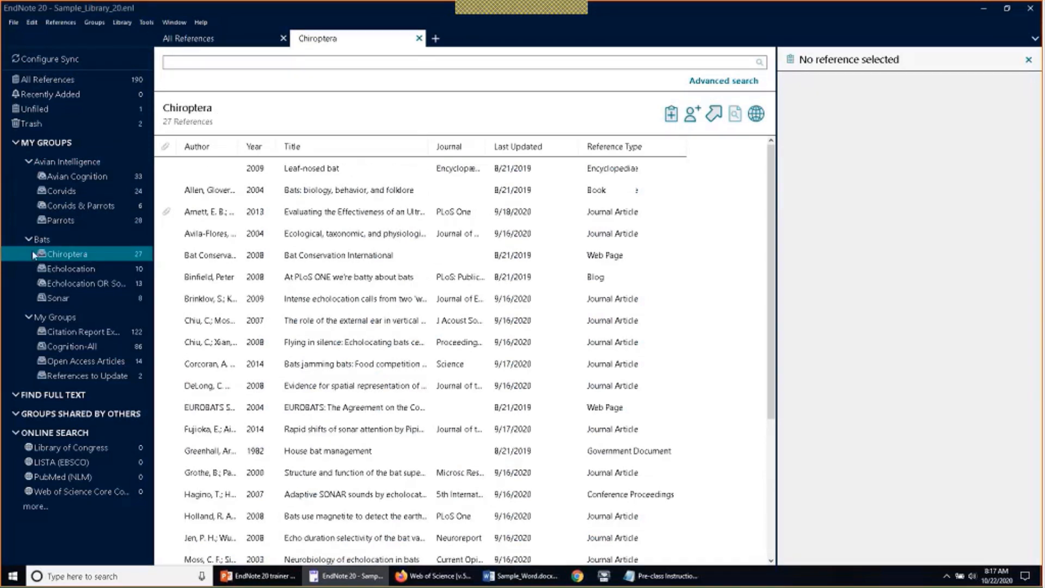
{"action": "right_click", "coordinate": [72, 260]}
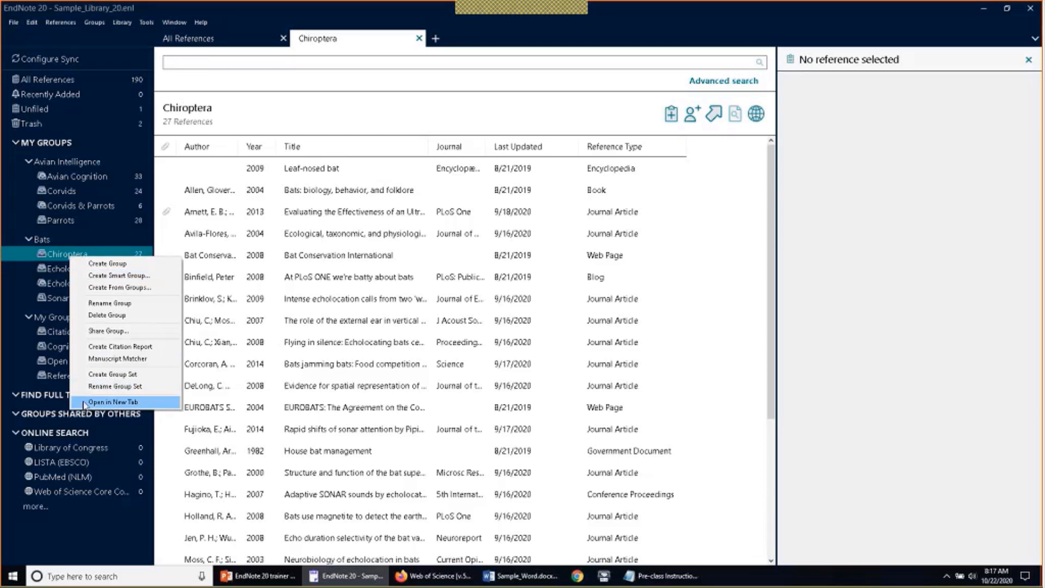
{"action": "left_click", "coordinate": [108, 402]}
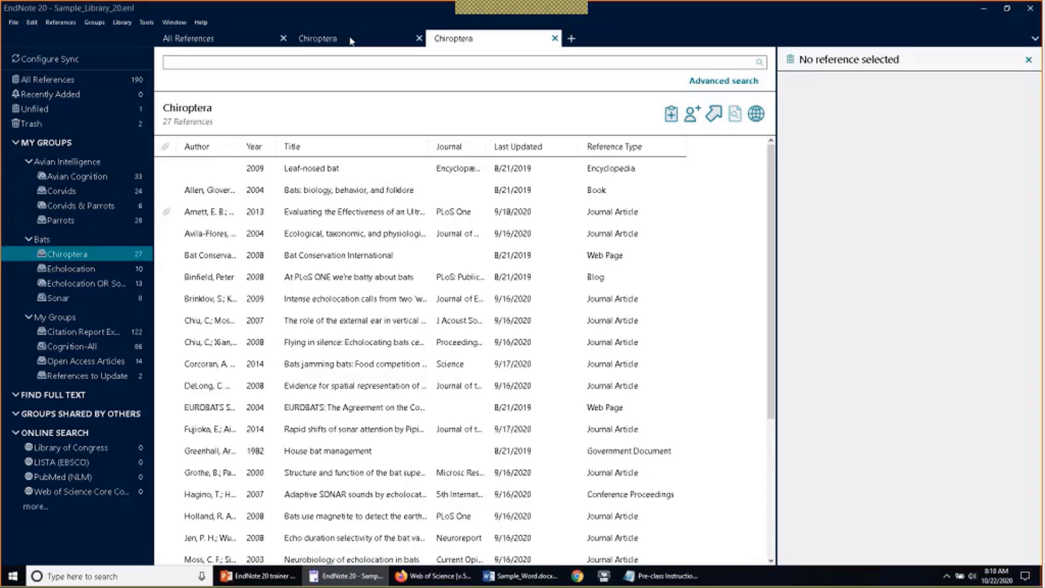
View the Shettleworth 2012 insight article's summary in Avian Cognition, then list all 190 references
{"action": "left_click", "coordinate": [74, 177]}
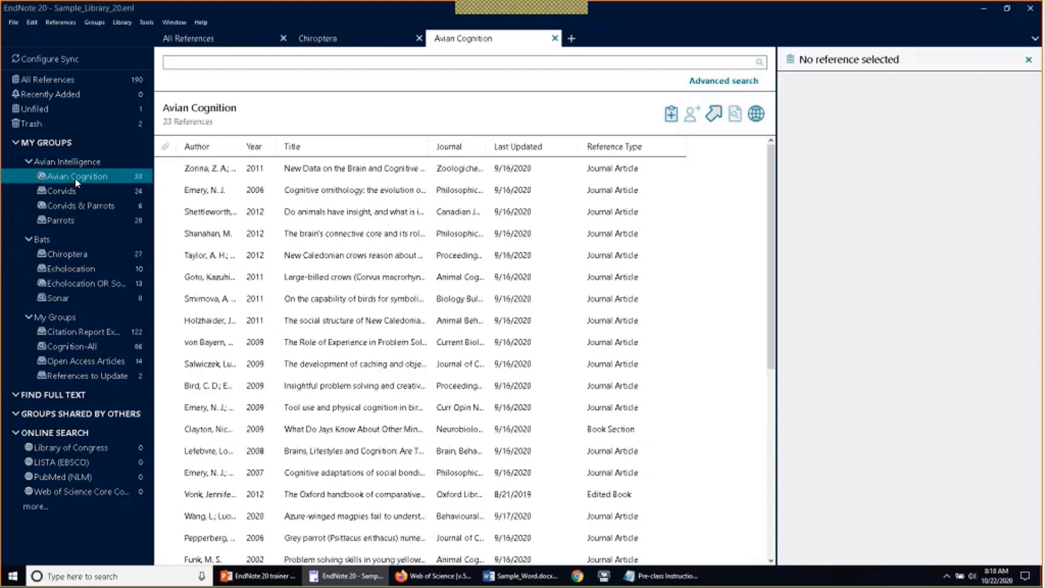
{"action": "left_click", "coordinate": [232, 217]}
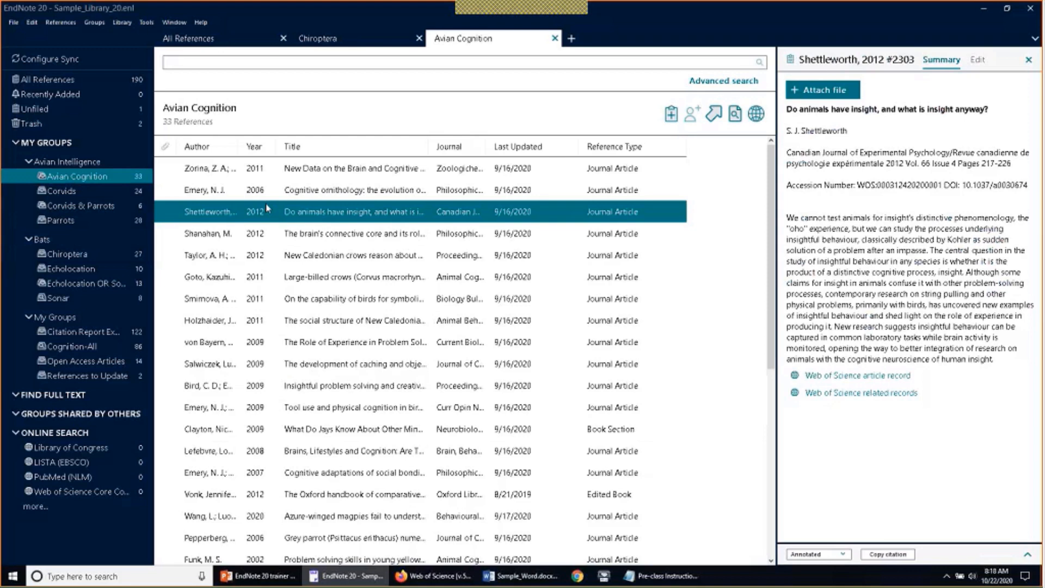
{"action": "left_click", "coordinate": [47, 80]}
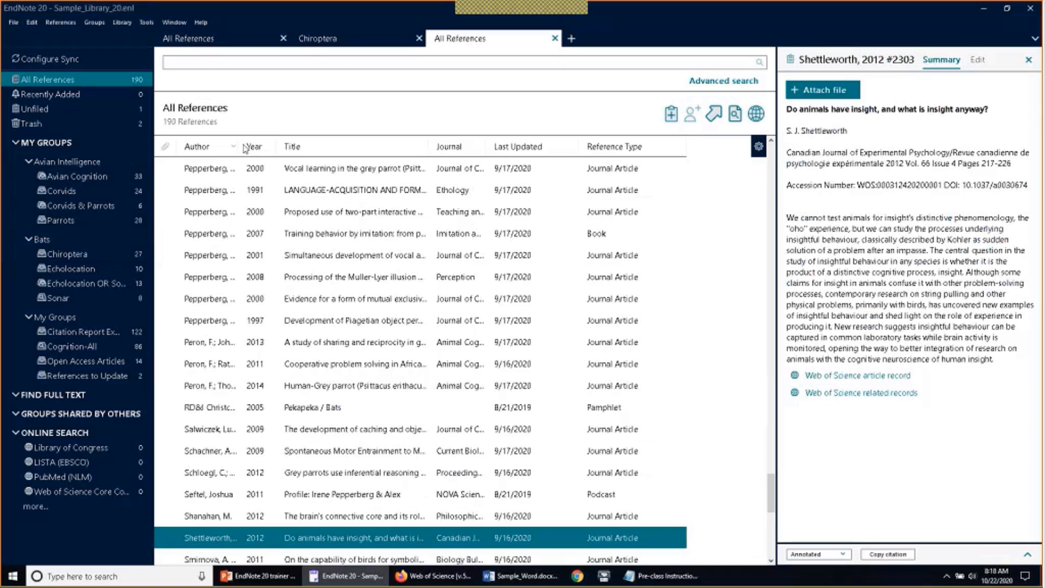
Move the Year column ahead of Author and open the Display Fields preferences
{"action": "left_click_drag", "start_coordinate": [255, 147], "coordinate": [204, 149]}
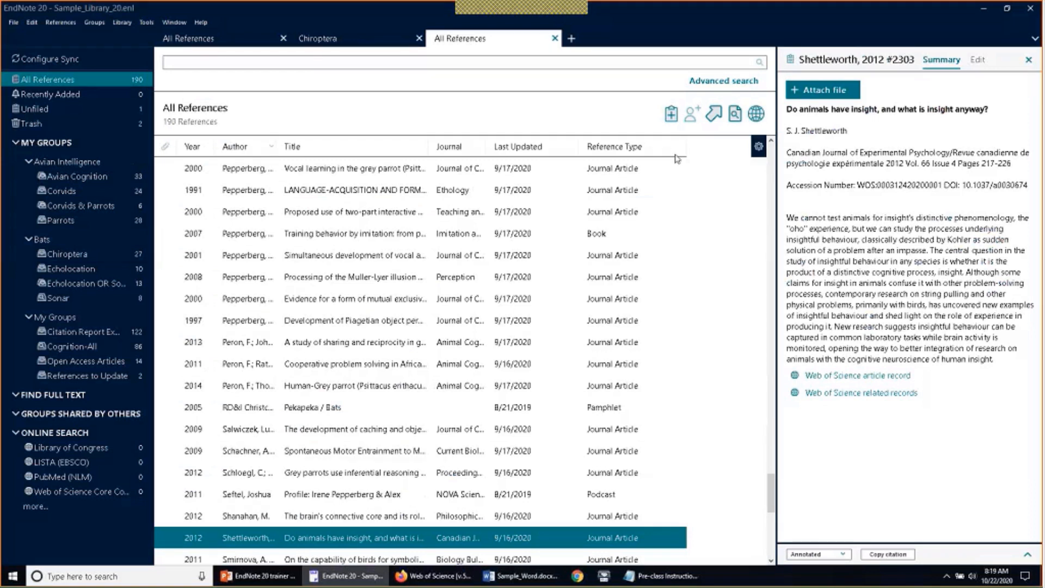
{"action": "left_click", "coordinate": [758, 148]}
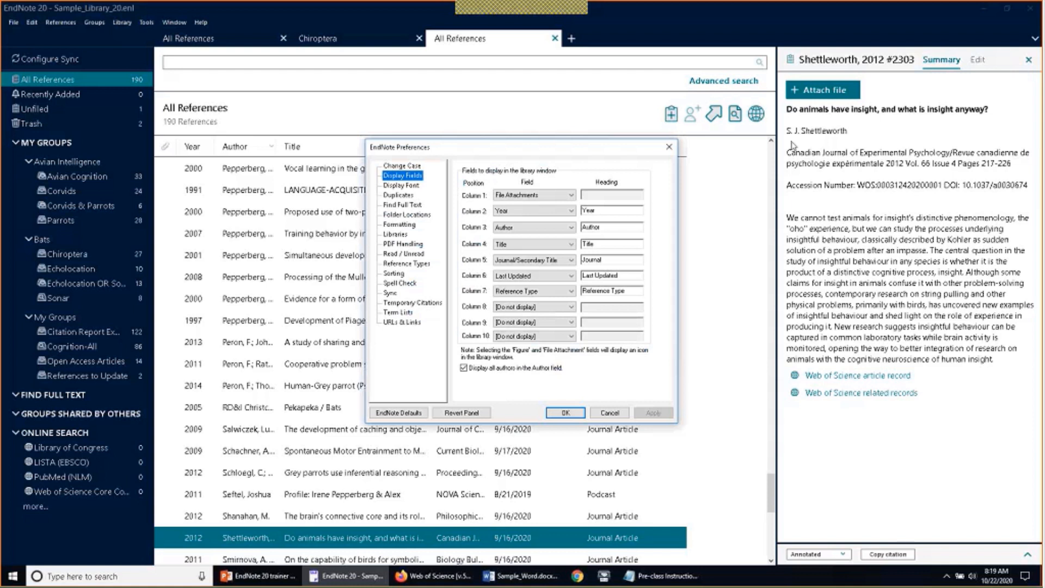
Set Column 8 to the Label field, keeping File Attachments in Column 1
{"action": "left_click", "coordinate": [561, 197]}
{"action": "scroll", "coordinate": [566, 239], "scroll_direction": "up", "scroll_amount": 1}
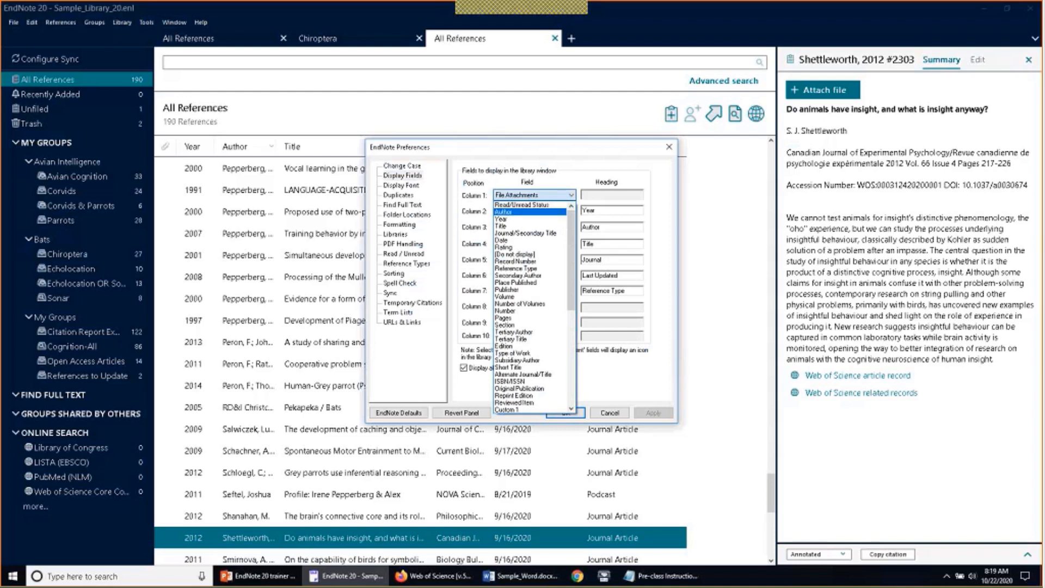
{"action": "scroll", "coordinate": [547, 317], "scroll_direction": "down", "scroll_amount": 4}
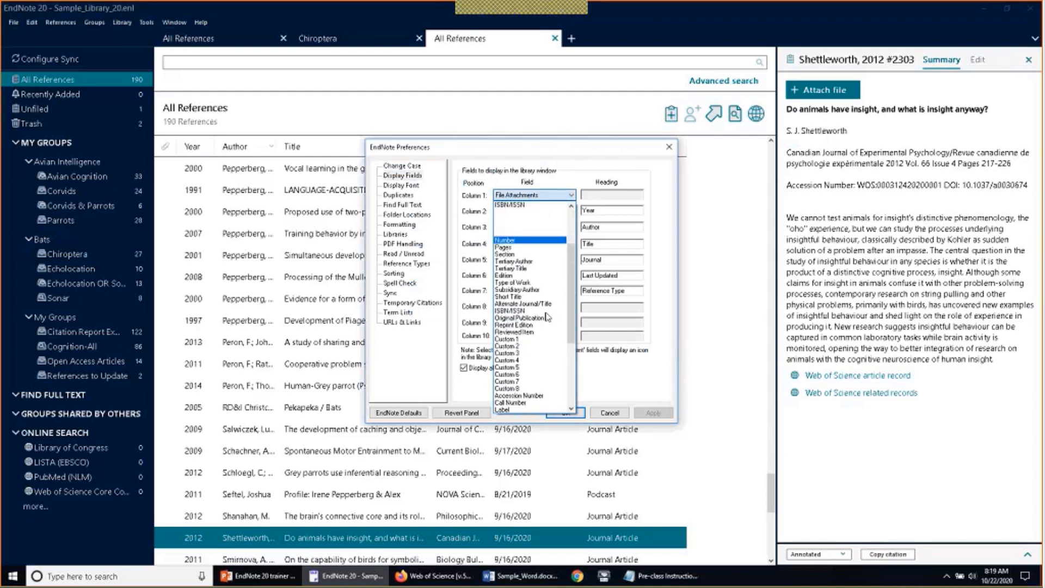
{"action": "scroll", "coordinate": [547, 317], "scroll_direction": "up", "scroll_amount": 5}
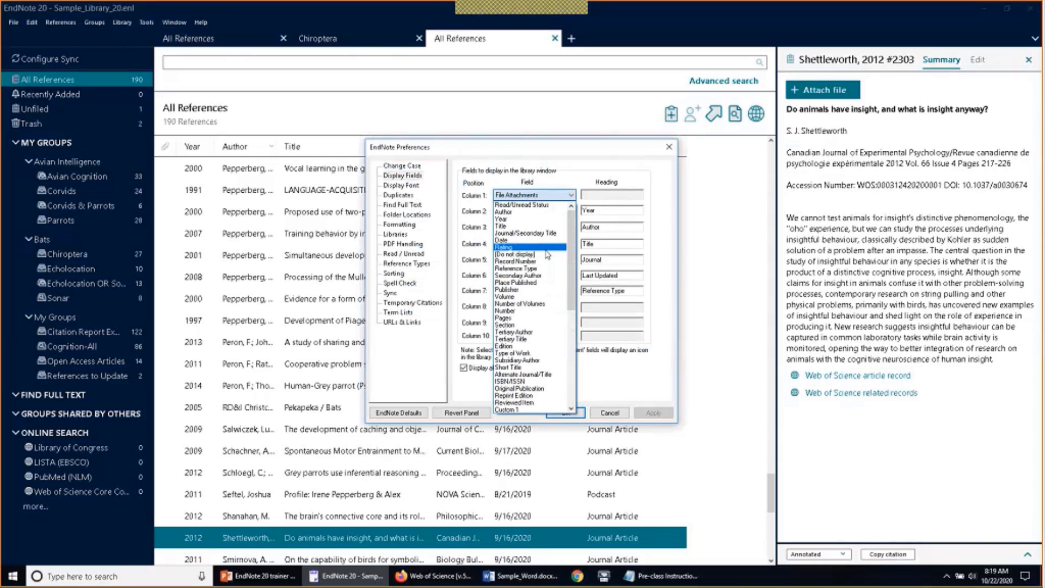
{"action": "left_click", "coordinate": [571, 195]}
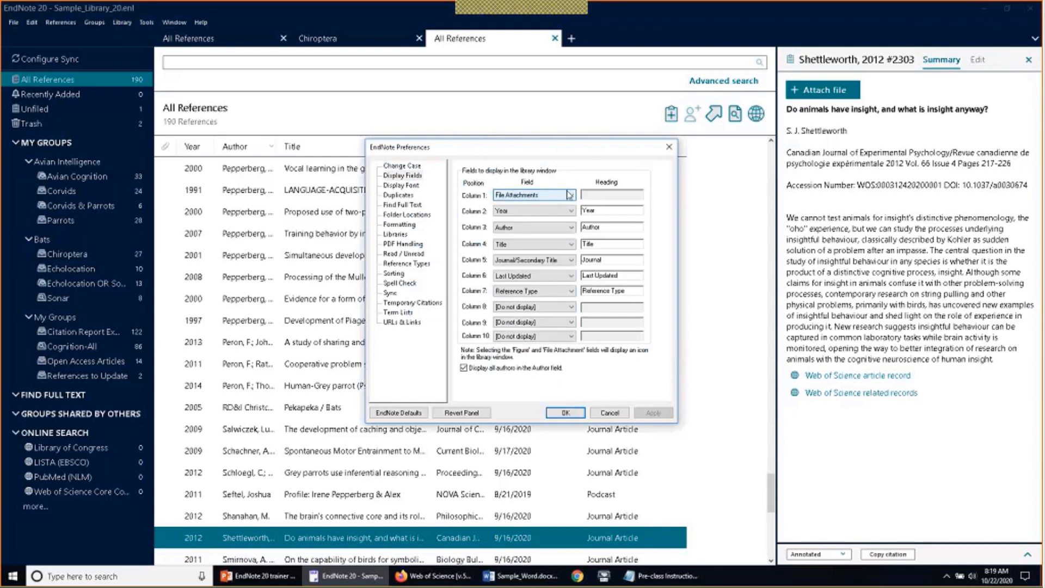
{"action": "left_click", "coordinate": [528, 308]}
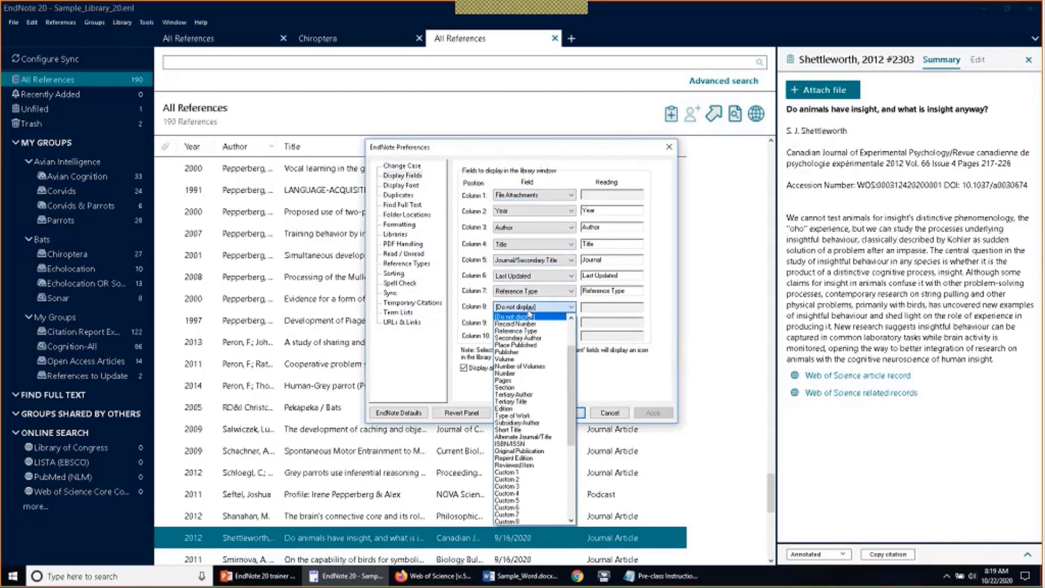
{"action": "scroll", "coordinate": [529, 327], "scroll_direction": "up", "scroll_amount": 3}
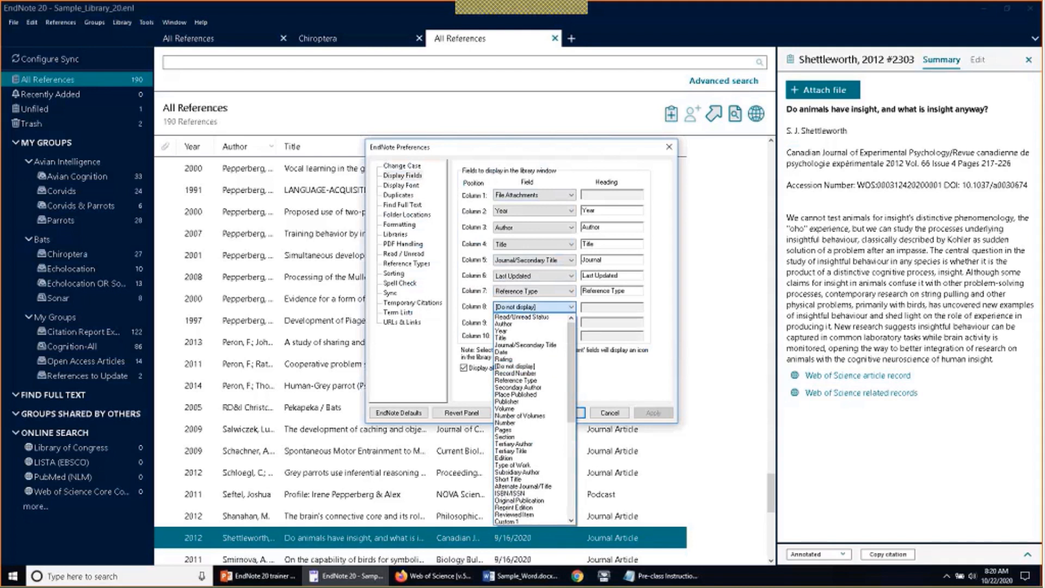
{"action": "scroll", "coordinate": [530, 432], "scroll_direction": "down", "scroll_amount": 5}
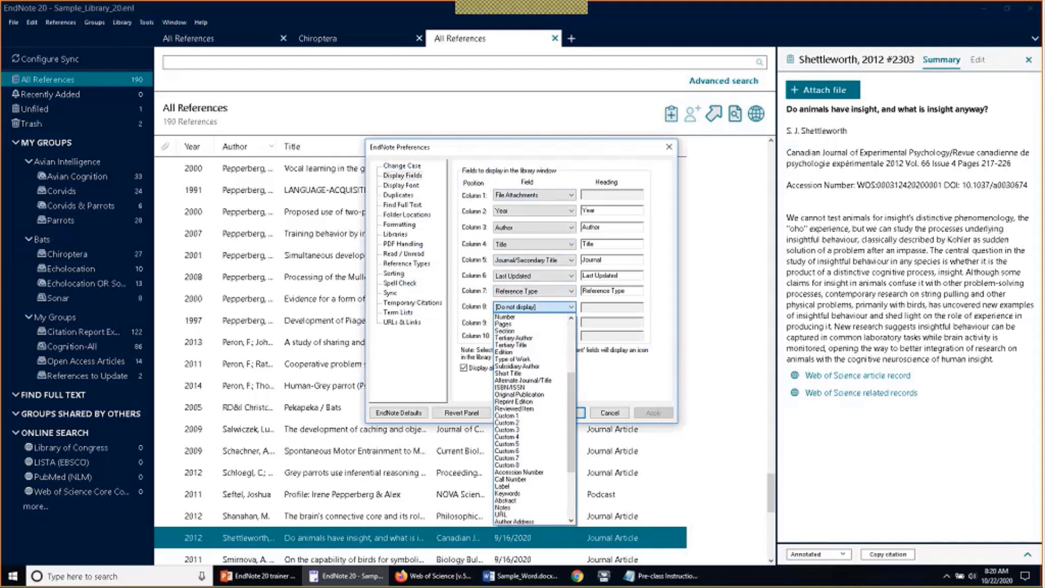
{"action": "left_click", "coordinate": [526, 486]}
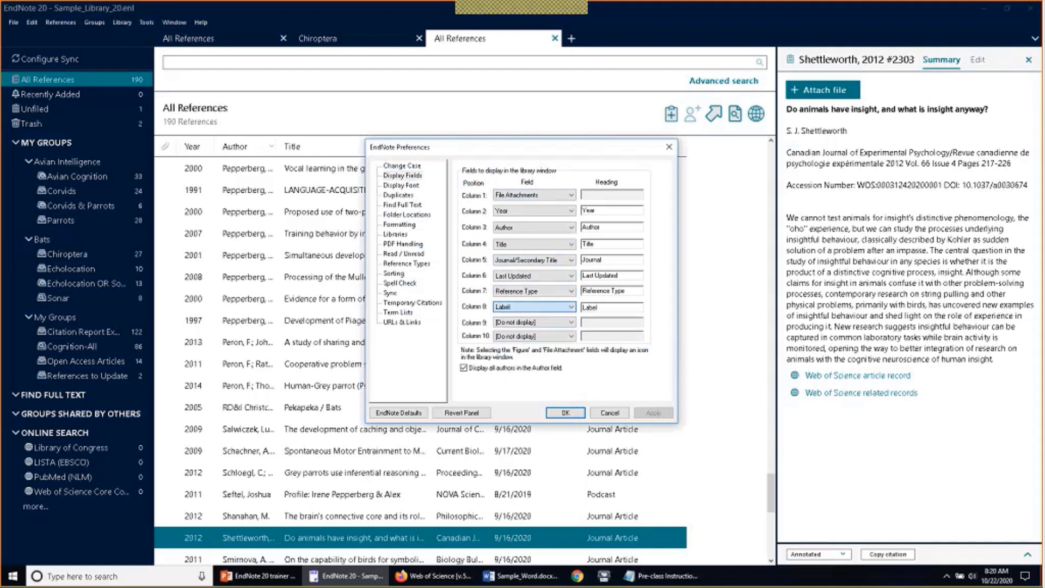
Apply the new Label column and display the Allen 2004 book reference's summary
{"action": "left_click", "coordinate": [564, 413]}
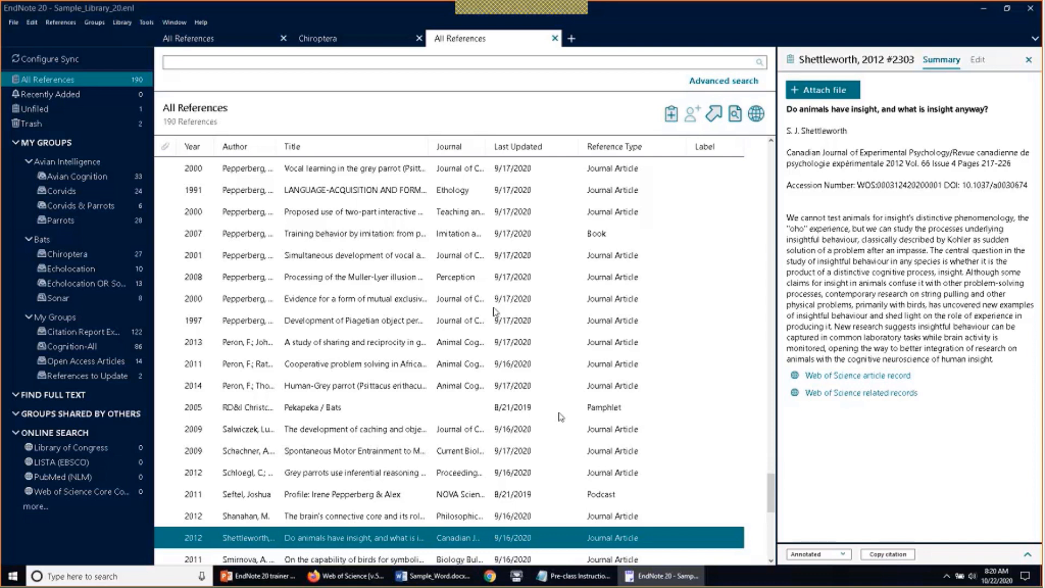
{"action": "scroll", "coordinate": [435, 280], "scroll_direction": "up", "scroll_amount": 5}
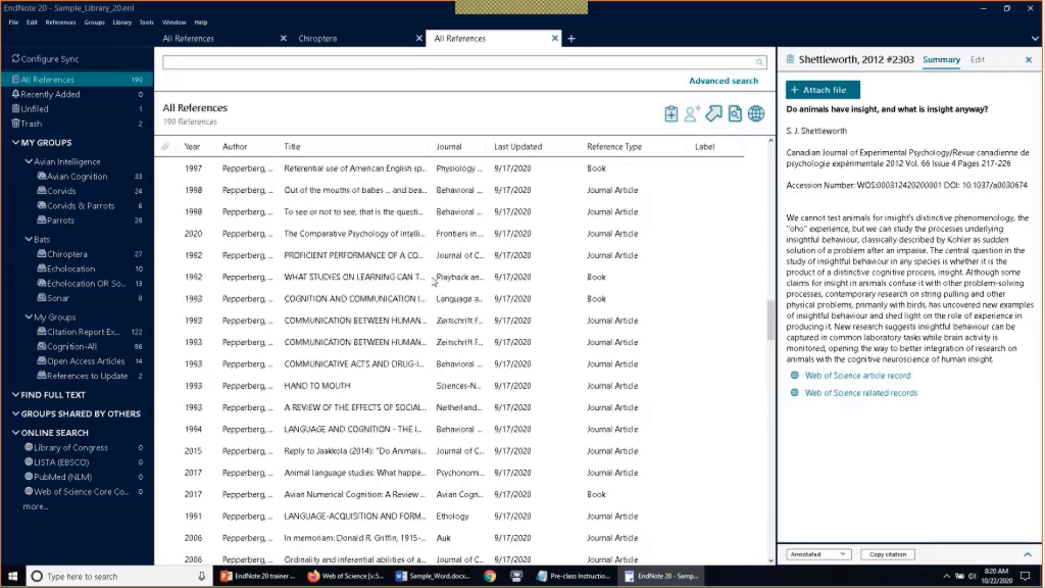
{"action": "scroll", "coordinate": [434, 281], "scroll_direction": "up", "scroll_amount": 15}
{"action": "left_click", "coordinate": [376, 215]}
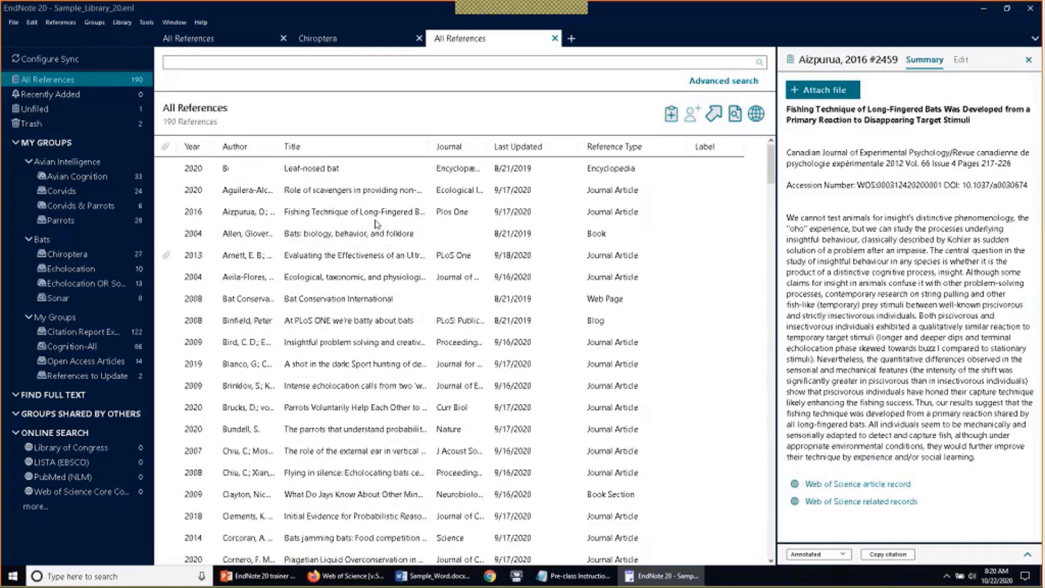
{"action": "left_click", "coordinate": [379, 240]}
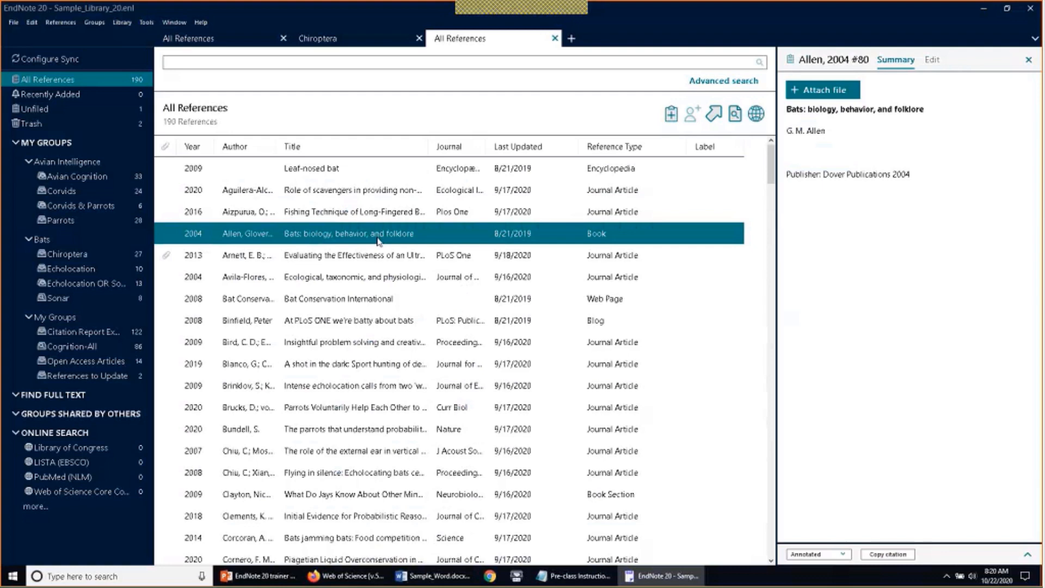
{"action": "double_click", "coordinate": [379, 241]}
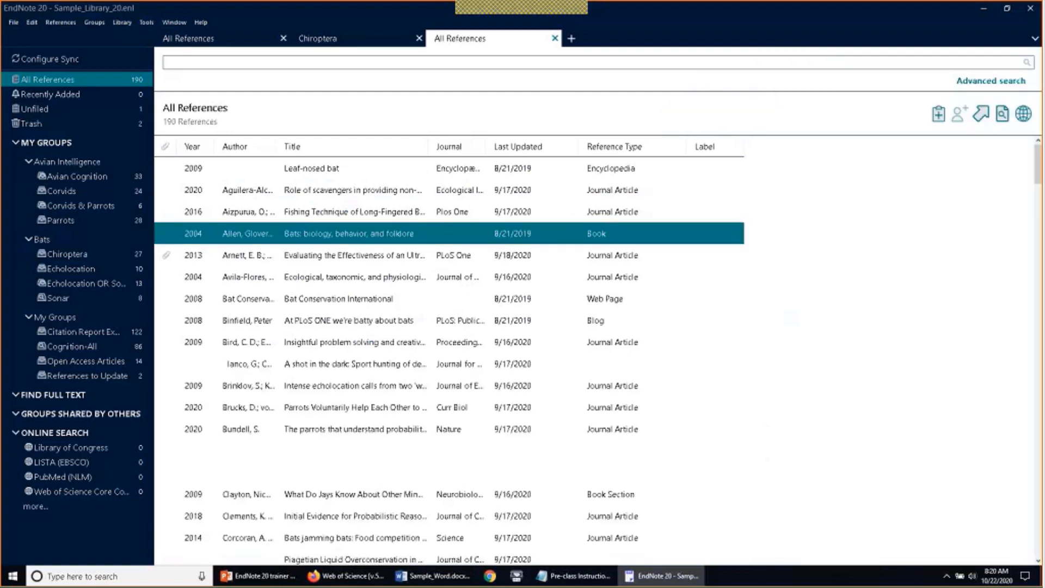
{"action": "double_click", "coordinate": [397, 234]}
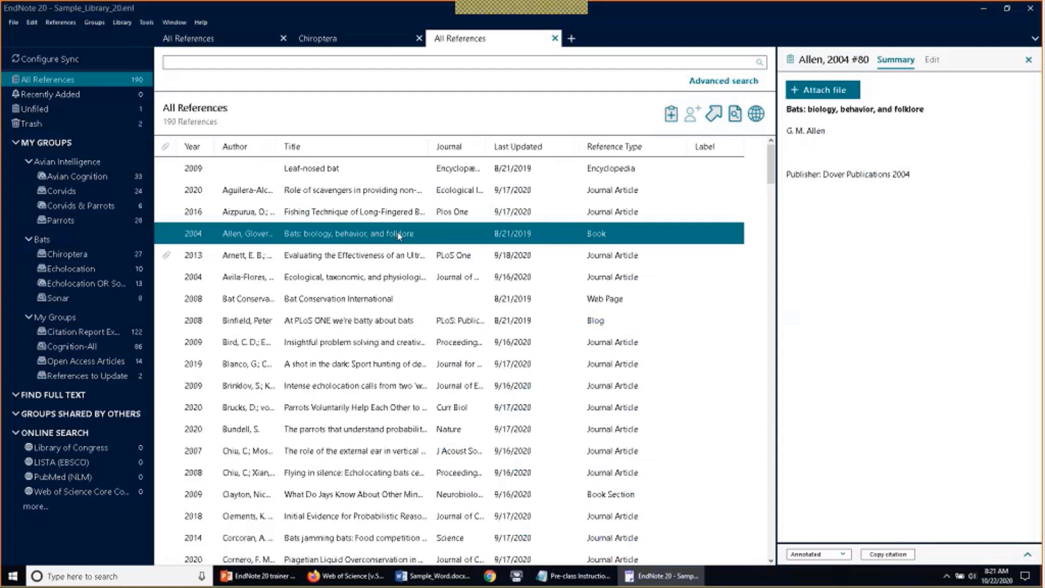
Browse the Arnett, Bat Conservation, Bird and Binfield references, ending on Brinklov 2009's summary
{"action": "left_click", "coordinate": [373, 263]}
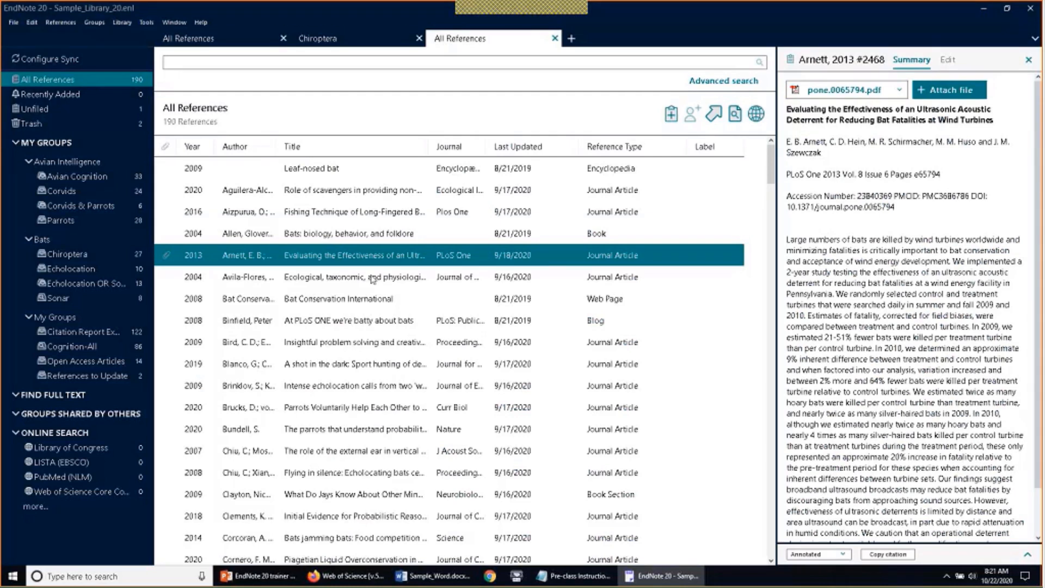
{"action": "left_click", "coordinate": [366, 308]}
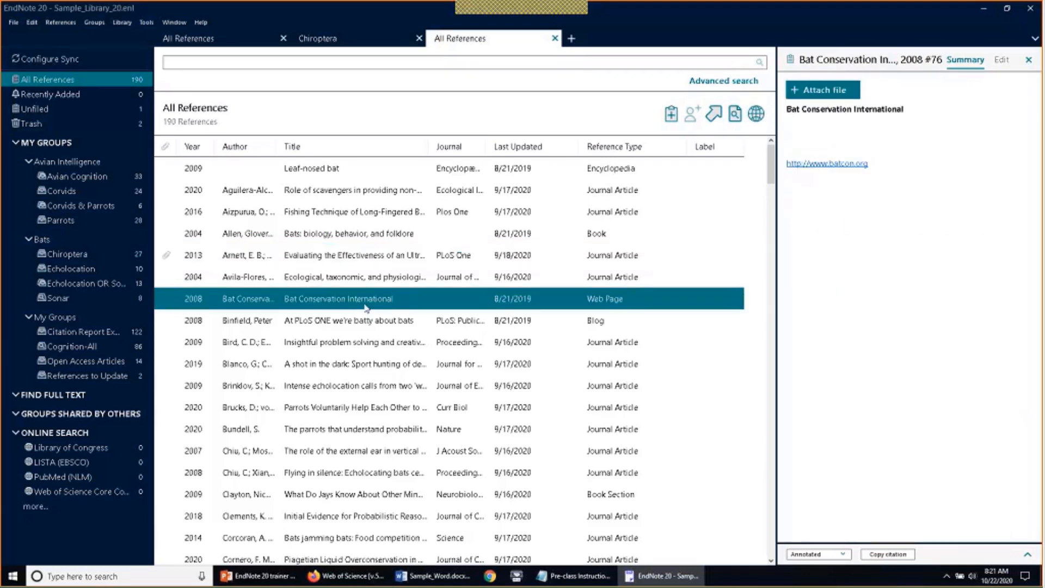
{"action": "left_click", "coordinate": [357, 339]}
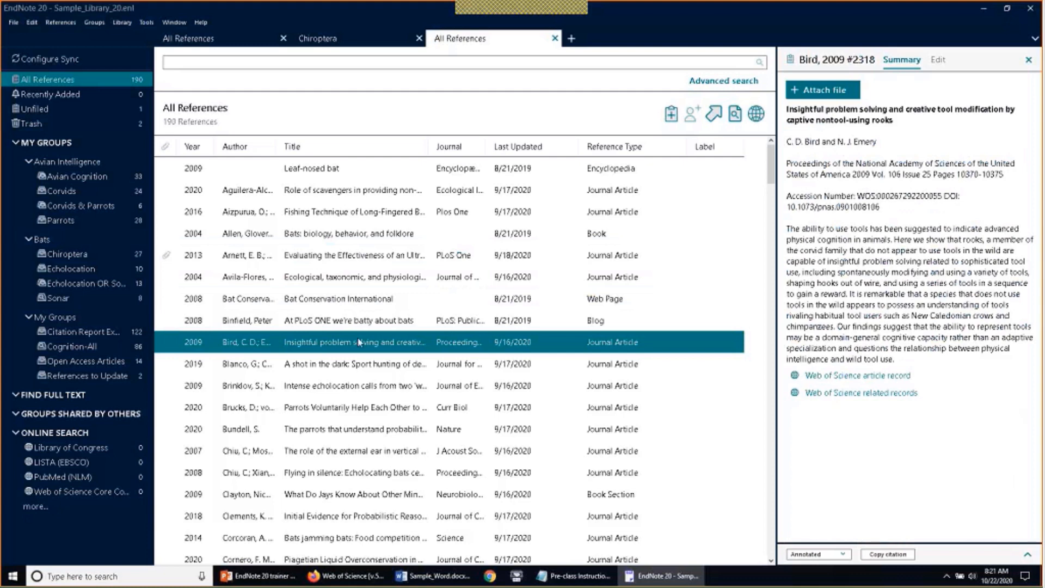
{"action": "left_click", "coordinate": [369, 322]}
{"action": "left_click", "coordinate": [366, 344]}
{"action": "left_click", "coordinate": [359, 384]}
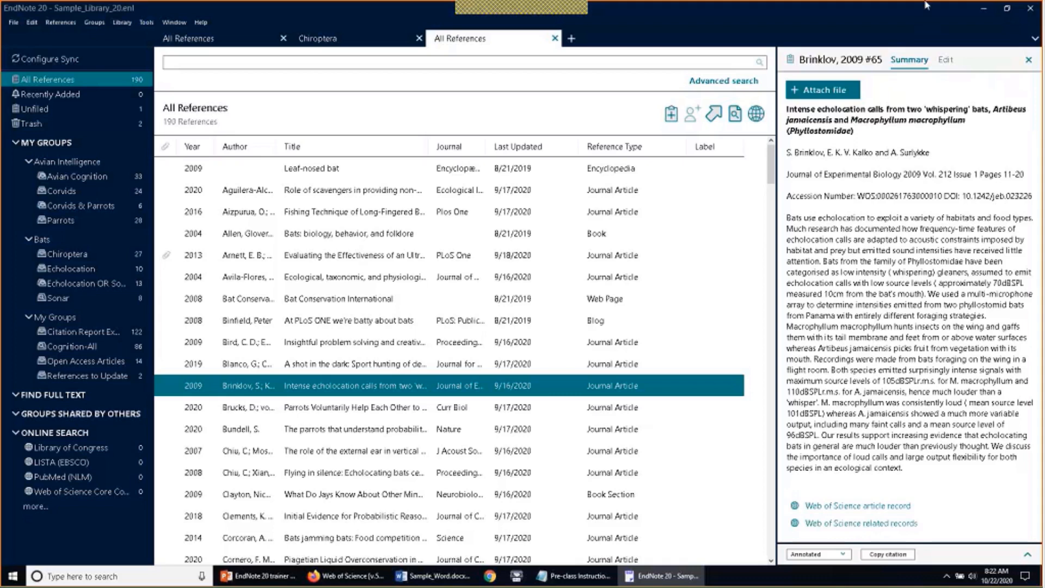
Enter 25 as the Brinklov 2009 reference's Part/Supplement and save the change
{"action": "left_click", "coordinate": [947, 61]}
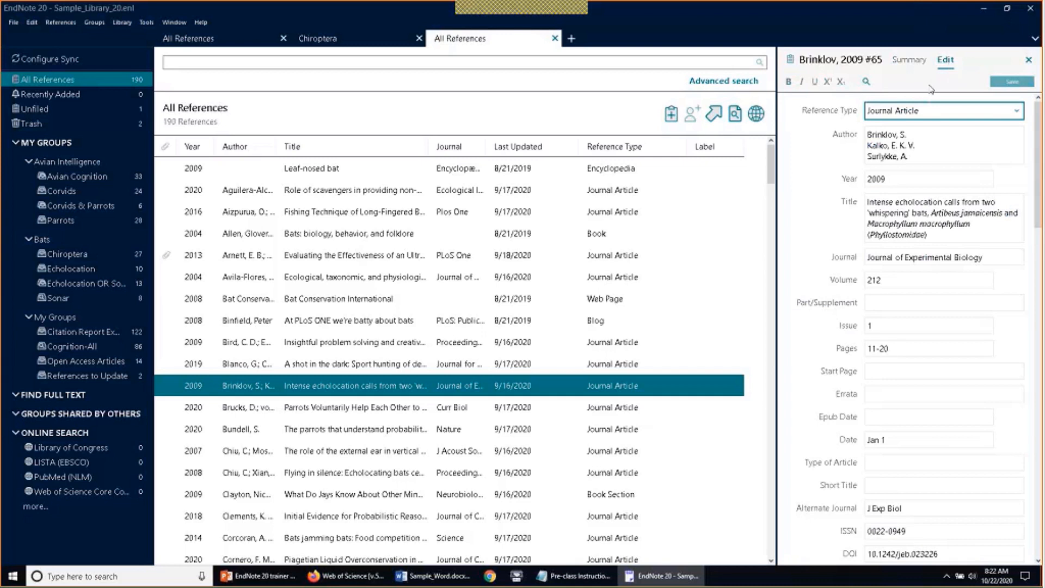
{"action": "mouse_move", "coordinate": [1039, 136]}
{"action": "left_mouse_down"}
{"action": "mouse_move", "coordinate": [1039, 246]}
{"action": "mouse_move", "coordinate": [1039, 153]}
{"action": "left_mouse_up"}
{"action": "left_click", "coordinate": [900, 303]}
{"action": "type", "text": "2"}
{"action": "type", "text": "5"}
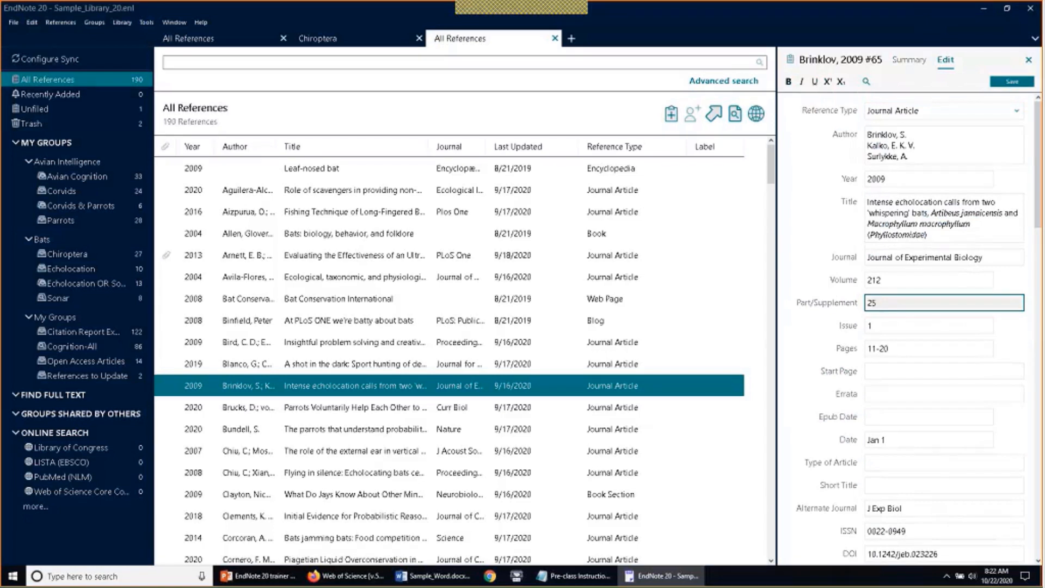
{"action": "left_click", "coordinate": [1011, 82]}
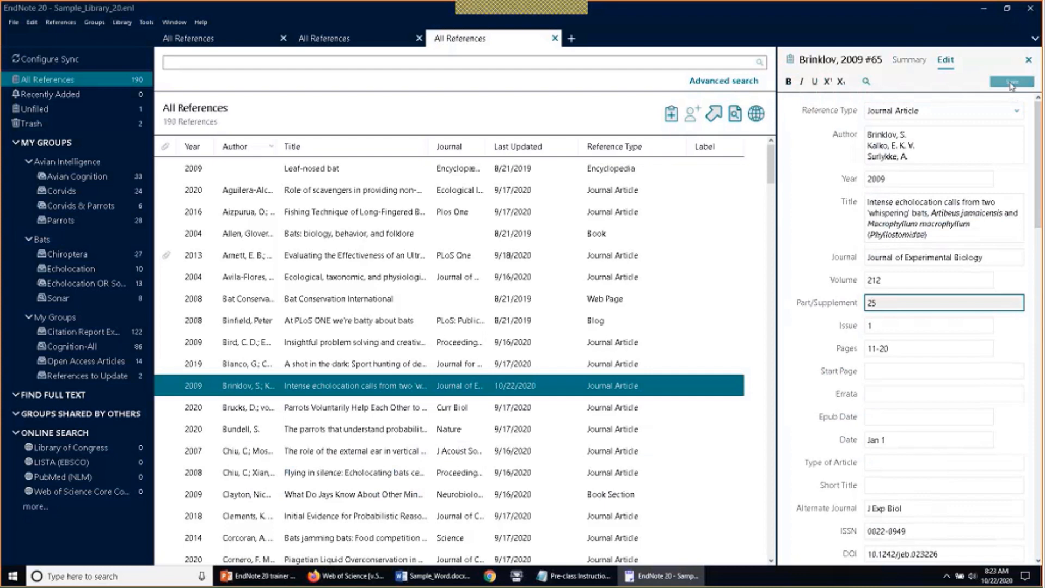
{"action": "left_click", "coordinate": [903, 61]}
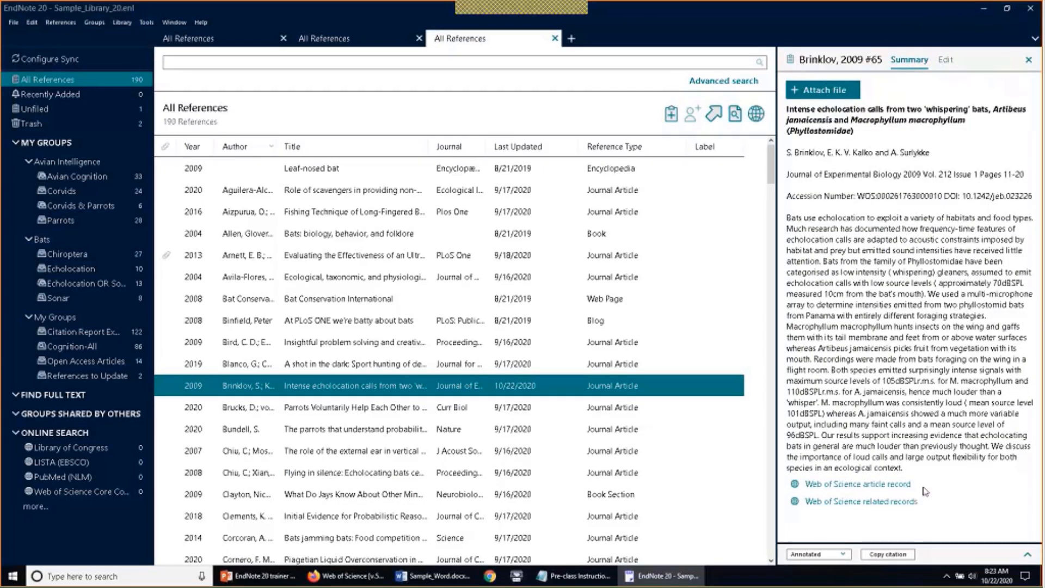
Enlarge the Annotated citation preview below the Brinklov summary and list the output styles
{"action": "left_click_drag", "start_coordinate": [913, 544], "coordinate": [913, 477]}
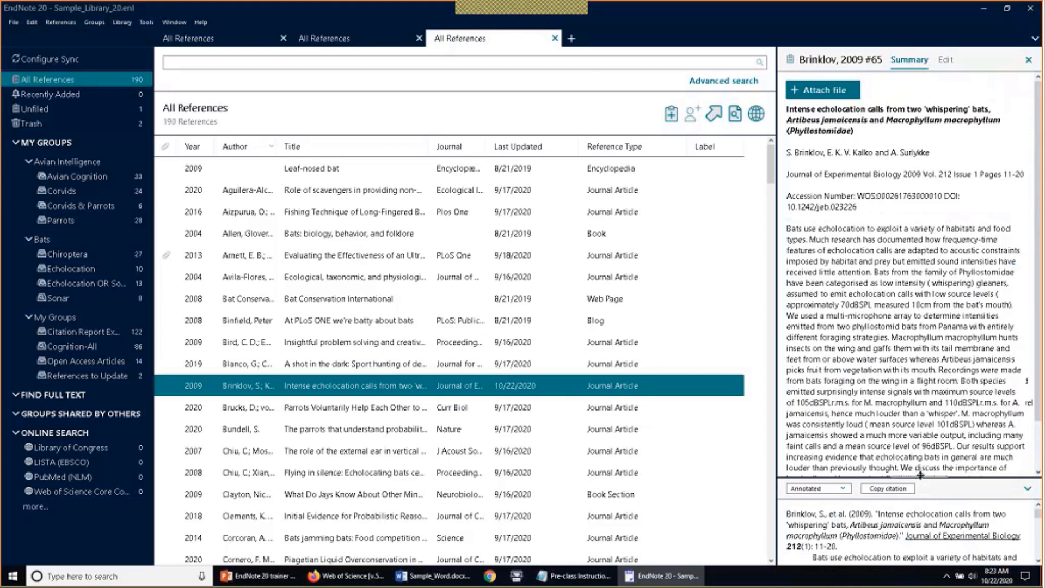
{"action": "left_click_drag", "start_coordinate": [922, 478], "coordinate": [923, 441]}
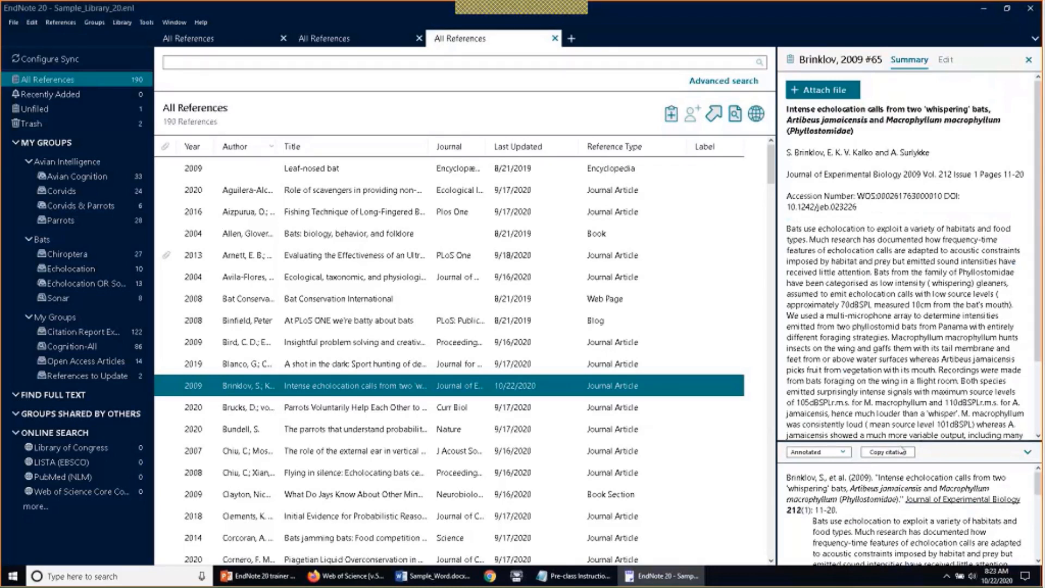
{"action": "left_click_drag", "start_coordinate": [903, 441], "coordinate": [915, 387]}
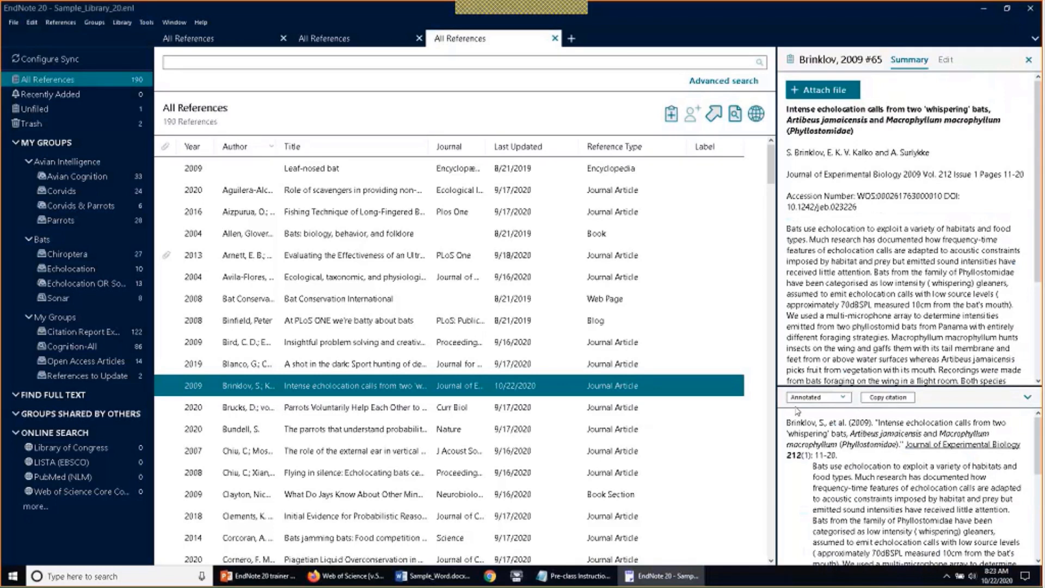
{"action": "left_click", "coordinate": [844, 398]}
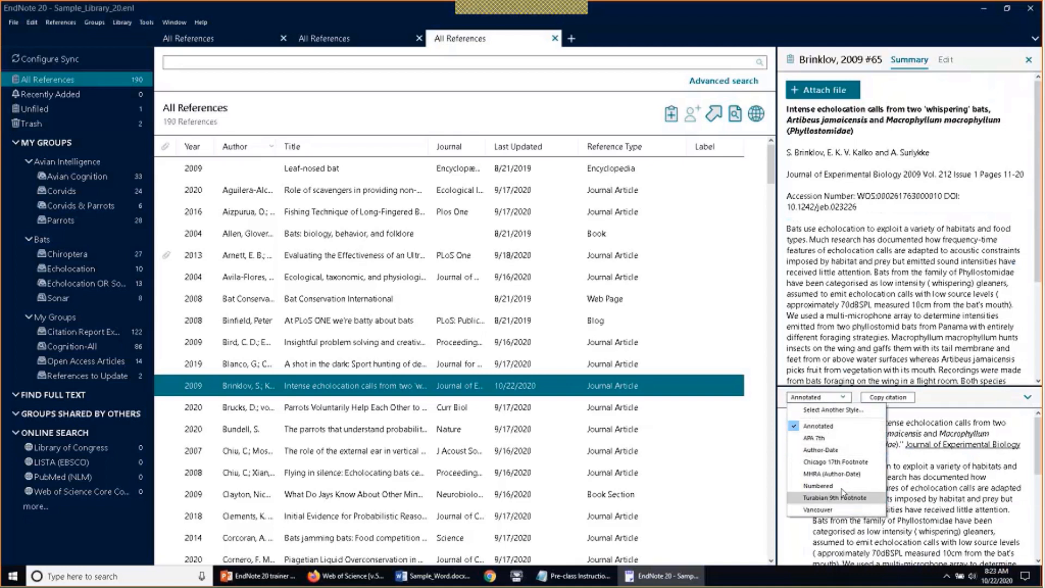
Open the Choose A Style catalogue of 509 styles and select APA 6th
{"action": "left_click", "coordinate": [866, 412]}
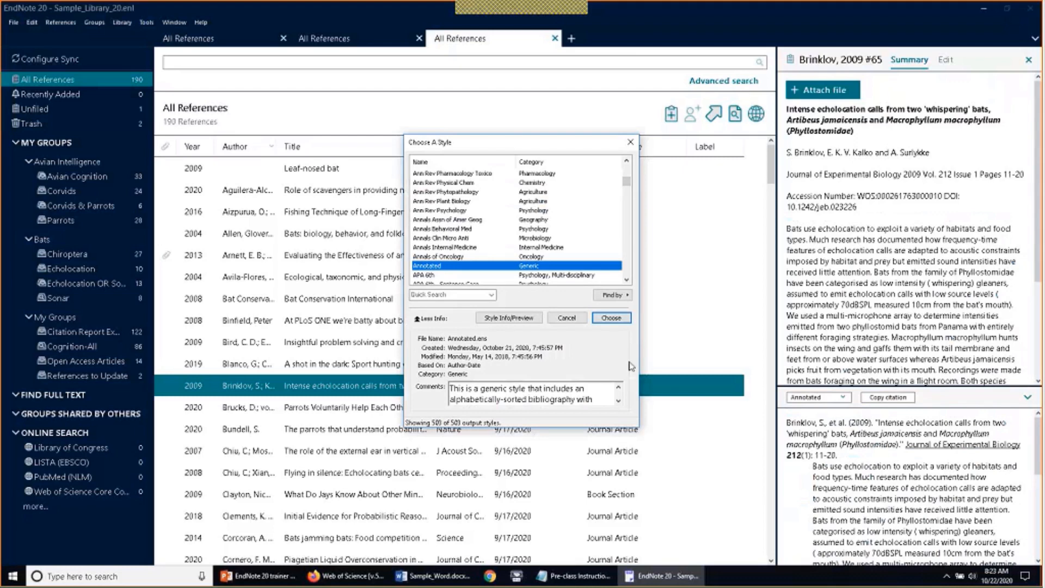
{"action": "left_click", "coordinate": [473, 295]}
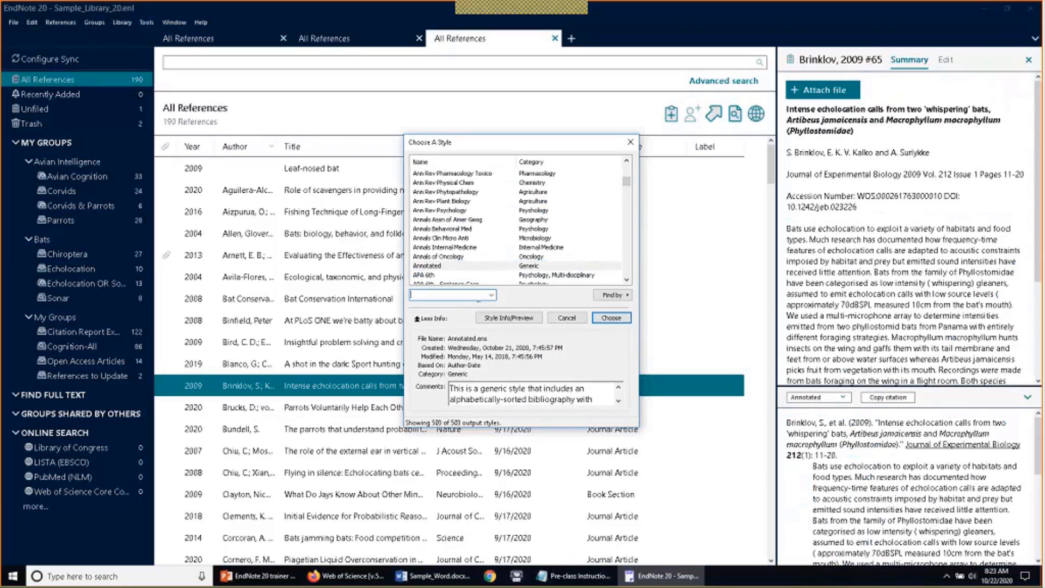
{"action": "left_click", "coordinate": [499, 275]}
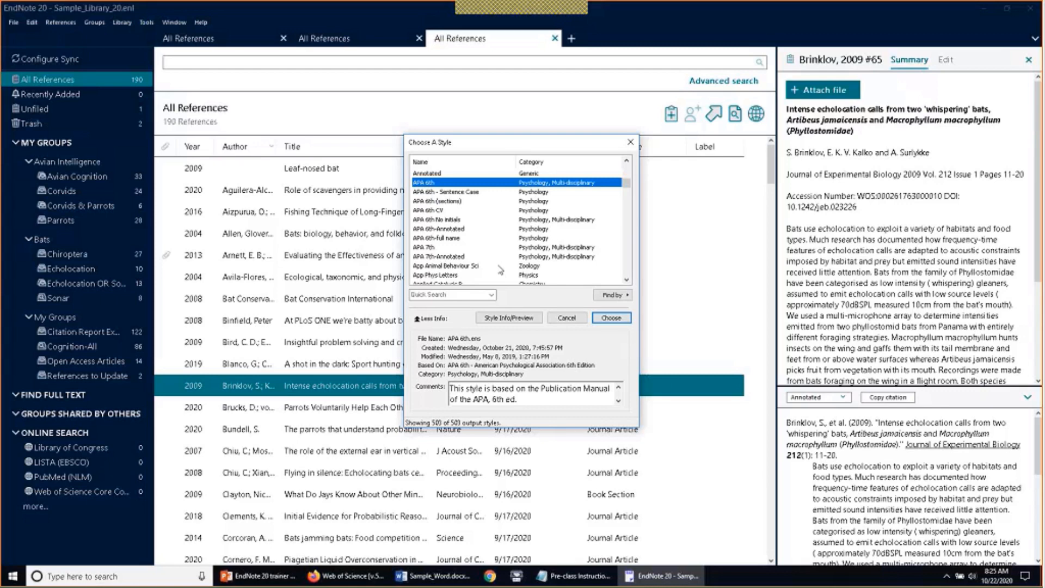
Jump to 'jama' in Choose A Style and apply JAMA to the citation preview
{"action": "type", "text": "jama"}
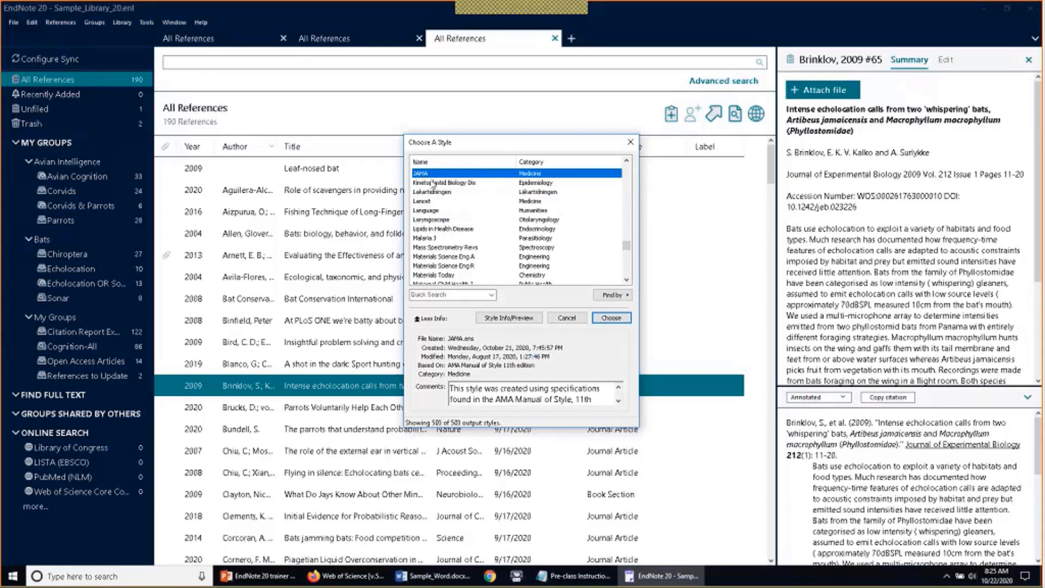
{"action": "left_click", "coordinate": [604, 322]}
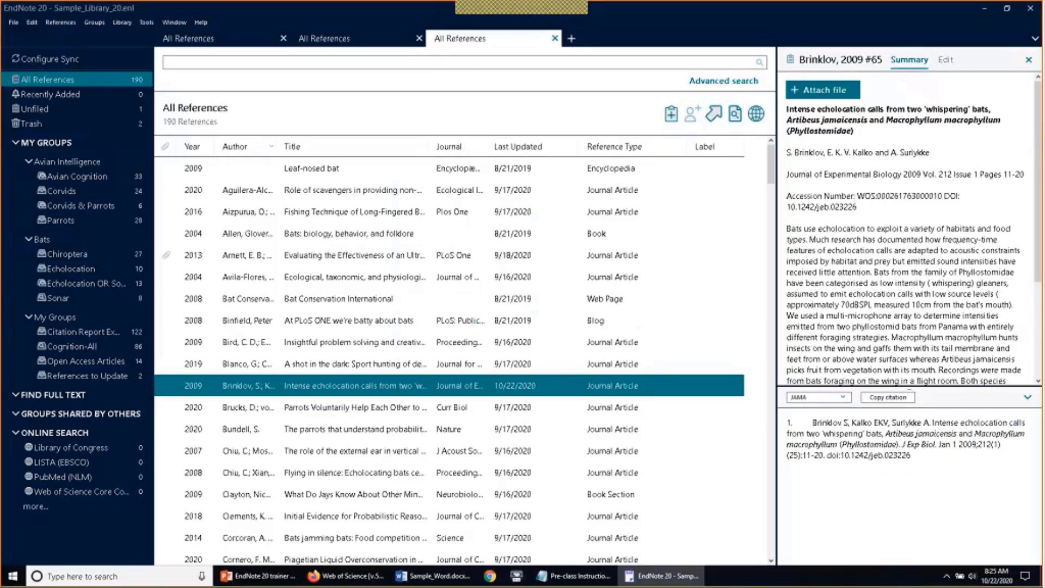
Enlarge the abstract preview, copy the Brinklov reference as a JAMA citation, and start a Windows search
{"action": "left_click_drag", "start_coordinate": [908, 400], "coordinate": [903, 481]}
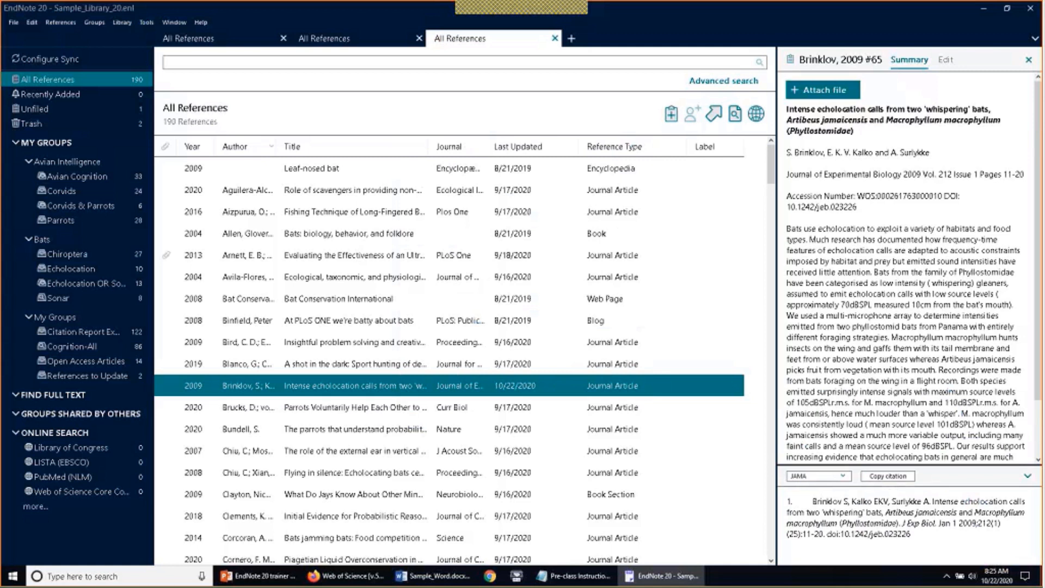
{"action": "left_click", "coordinate": [32, 23]}
{"action": "mouse_move", "coordinate": [80, 22]}
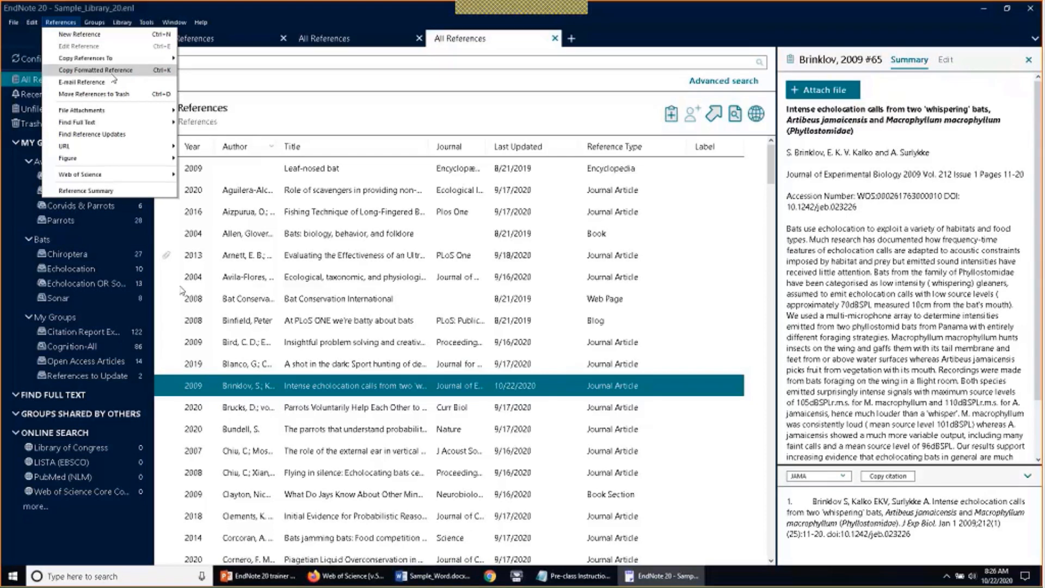
{"action": "left_click", "coordinate": [264, 105]}
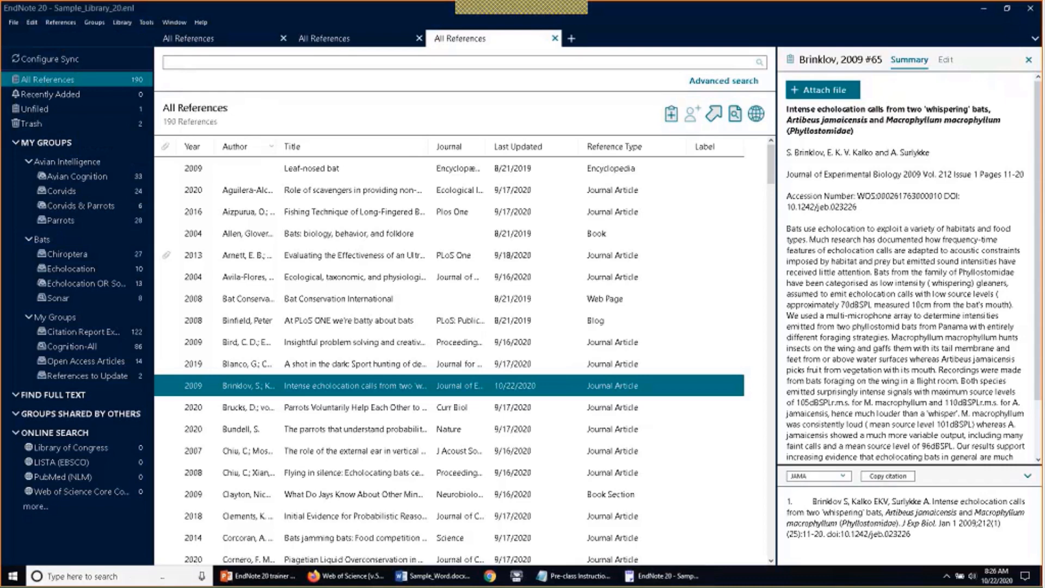
{"action": "left_click", "coordinate": [163, 577]}
Launch Notepad via 'notepad' search and paste the JAMA Brinklov citation into a new note
{"action": "type", "text": "notepad"}
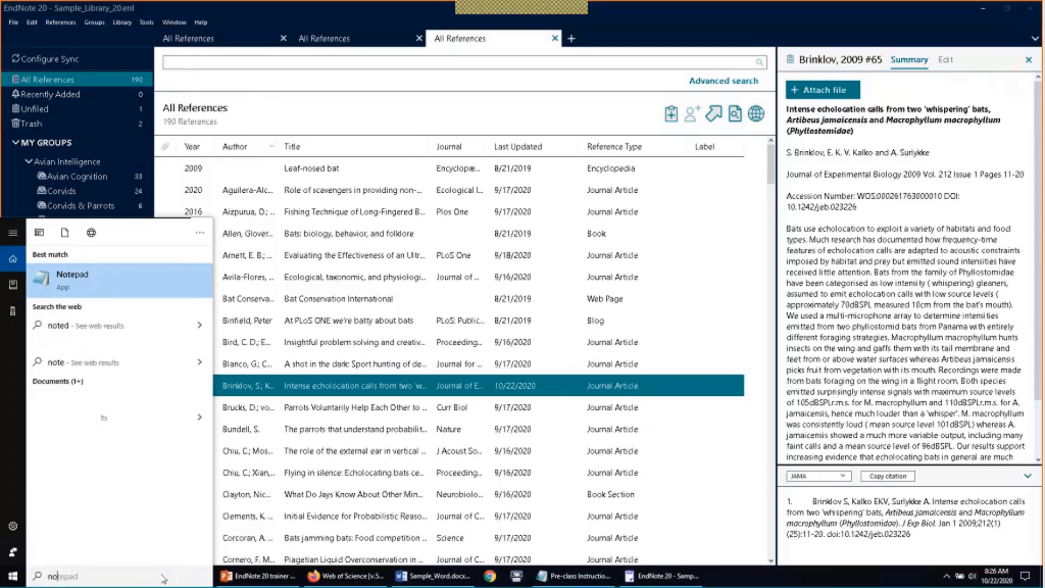
{"action": "key", "text": "Return"}
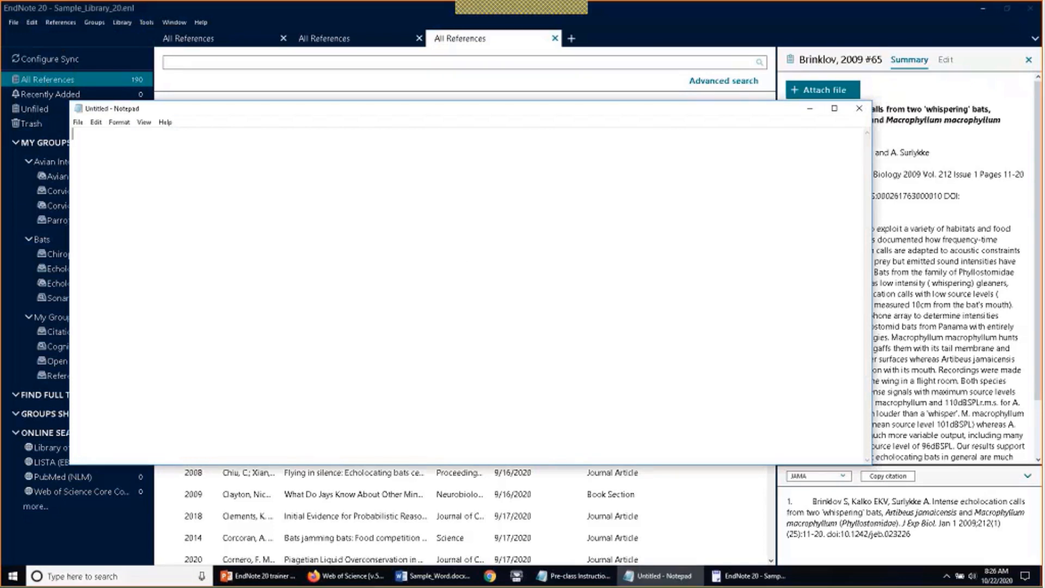
{"action": "right_click", "coordinate": [362, 181]}
{"action": "left_click", "coordinate": [386, 226]}
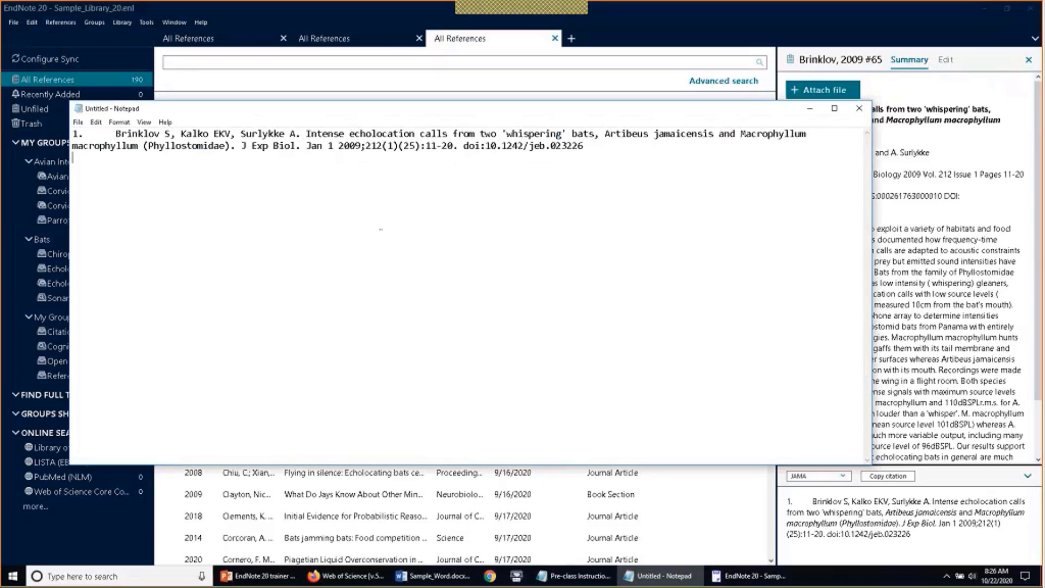
Back in EndNote, add DeLong 2008, Emery 2007 and Fujioka 2014 to the Brinklov selection
{"action": "left_click", "coordinate": [810, 108]}
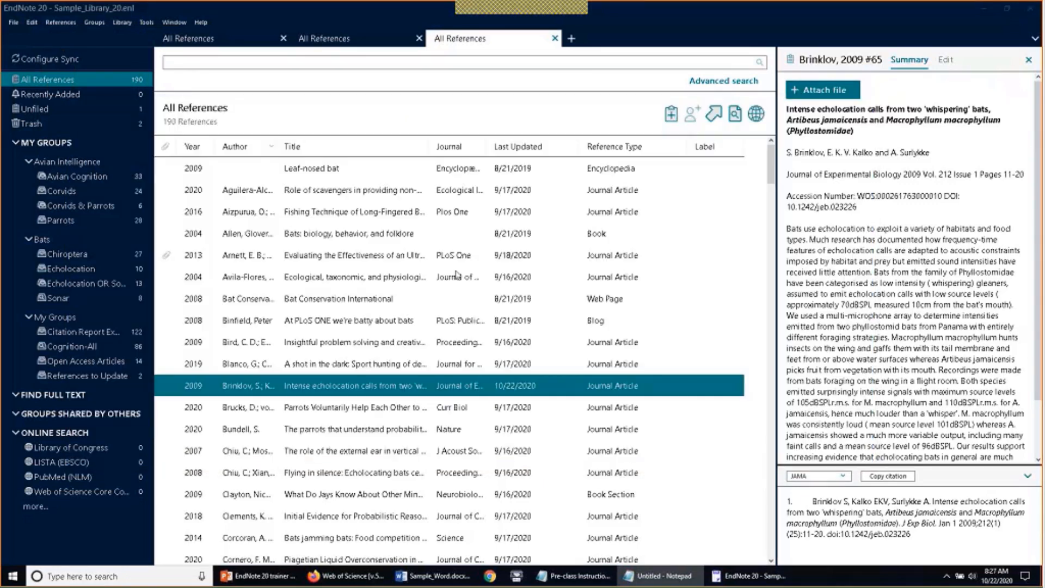
{"action": "scroll", "coordinate": [366, 435], "scroll_direction": "down", "scroll_amount": 3}
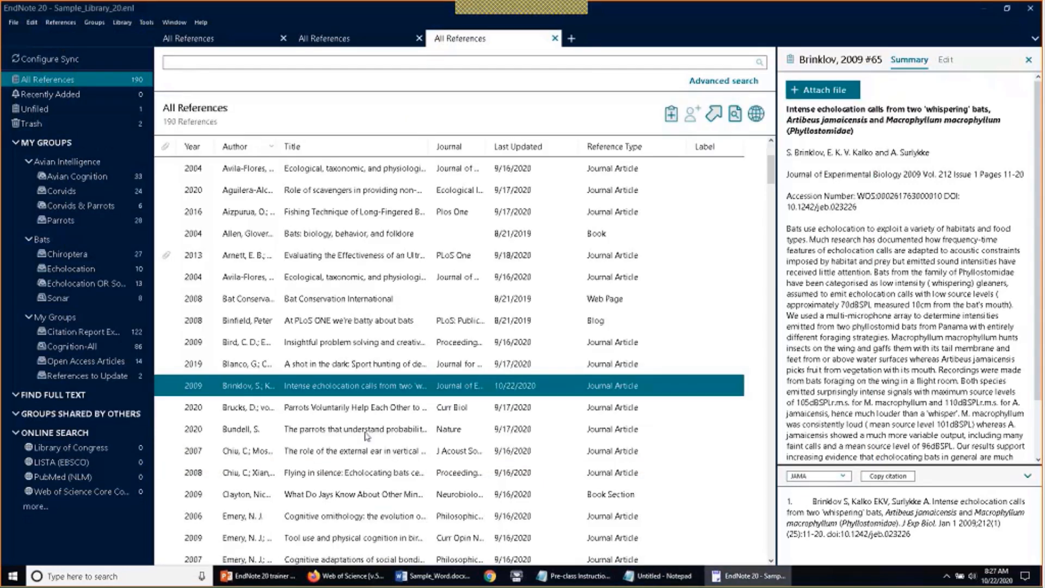
{"action": "left_click", "coordinate": [359, 385], "text": "ctrl"}
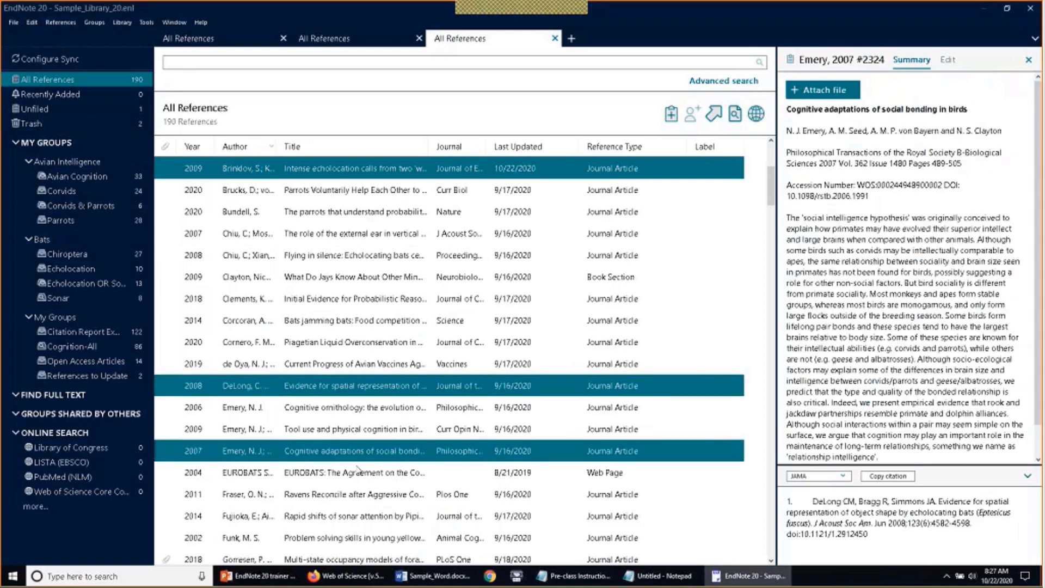
{"action": "left_click", "coordinate": [359, 451], "text": "ctrl"}
{"action": "left_click", "coordinate": [345, 515], "text": "ctrl"}
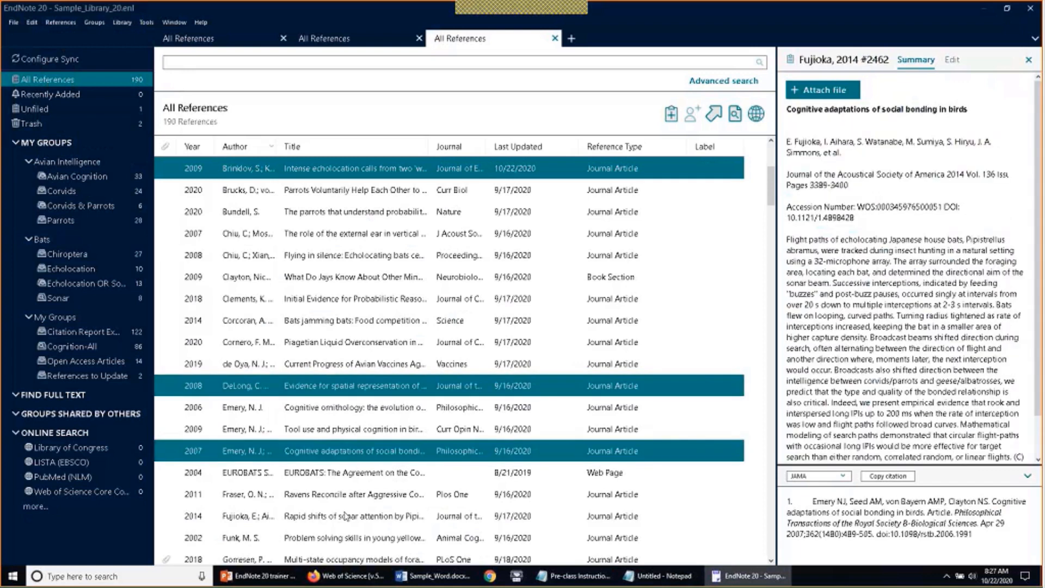
Copy all four selected references as formatted citations and bring Notepad back to the front
{"action": "left_click", "coordinate": [61, 23]}
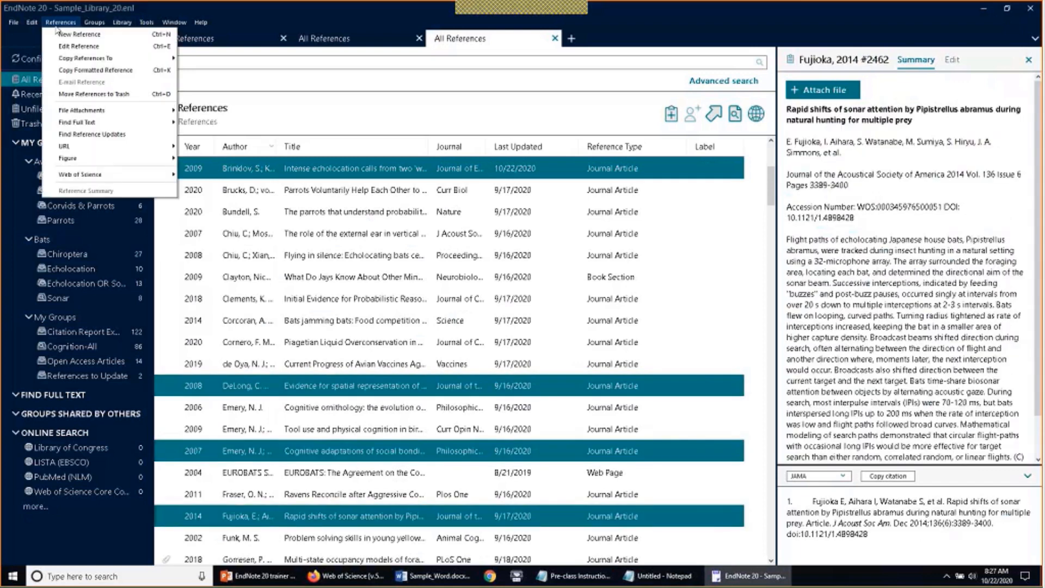
{"action": "left_click", "coordinate": [57, 70]}
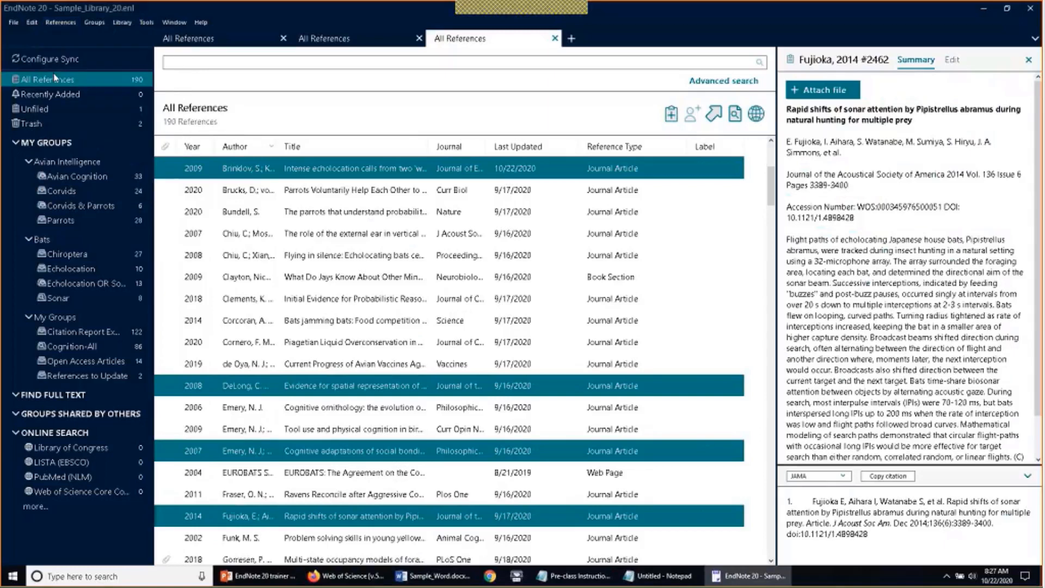
{"action": "left_click", "coordinate": [656, 576]}
Replace the note's text with the four citations, close Notepad without saving, and select Emery 2009
{"action": "key", "text": "ctrl+a"}
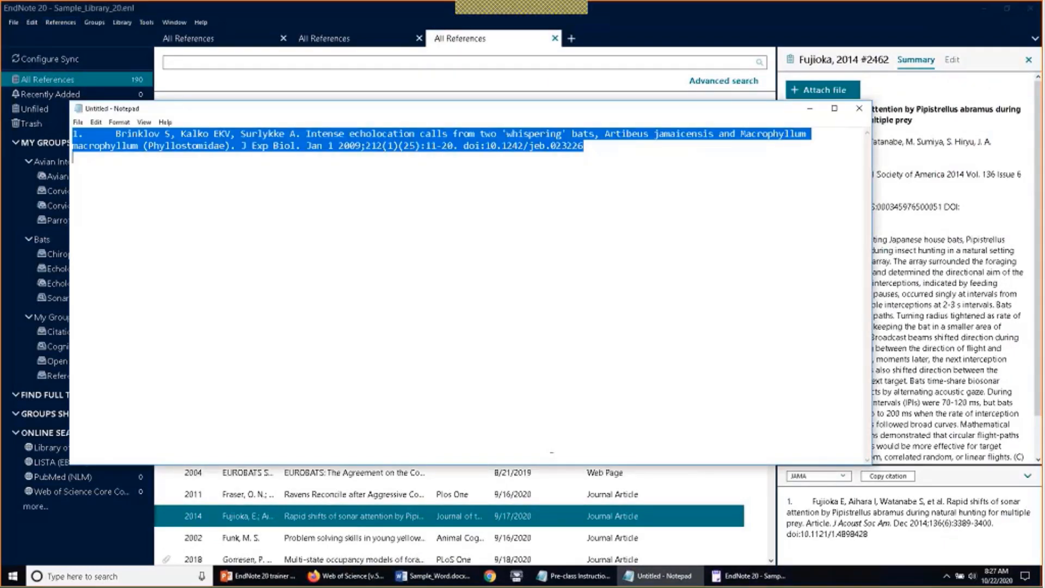
{"action": "type", "text": "1.\tBrinklov S, Kalko EKV, Surlykke A. Intense echolocation calls from two 'whispering' bats, Artibeus jamaicensis and Macrophyllum macrophyllum (Phyllostomidae). J Exp Biol. Jan 1 2009;212(1)(25):11-20. doi:10.1242/jeb.023226 2.\tDeLong CM, Bragg R, Simmons JA. Evidence for spatial representation of object shape by echolocating bats (Eptesicus fuscus). J Acoust Soc Am. Jun 2008;123(6):4582-4598. doi:10.1121/1.2912450 3.\tEmery NJ, Seed AM, von Bayern AMP, Clayton NS. Cognitive adaptations of social bonding in birds. Article. Philosophical Transactions of the Royal Society B-Biological Sciences. Apr 29 2007;362(1480):489-505. doi:10.1098/rstb.2006.1991 4.\tFujioka E, Aihara I, Watanabe S, et al. Rapid shifts of sonar attention by Pipistrellus abramus during natural hunting for multiple prey. Article. J Acoust Soc Am. Dec 2014;136(6):3389-3400. doi:10.1121/1.4898428"}
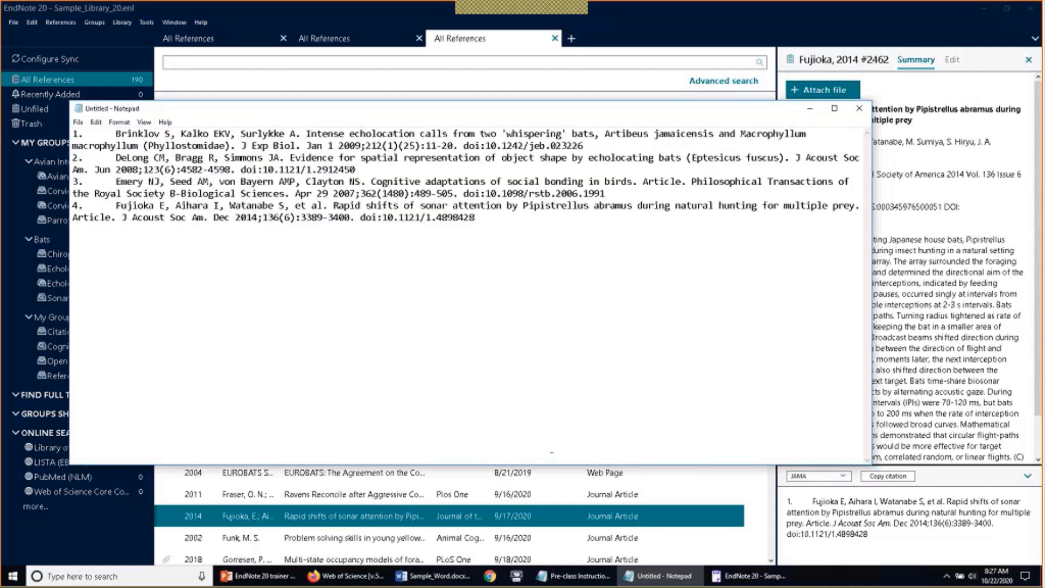
{"action": "left_click", "coordinate": [859, 108]}
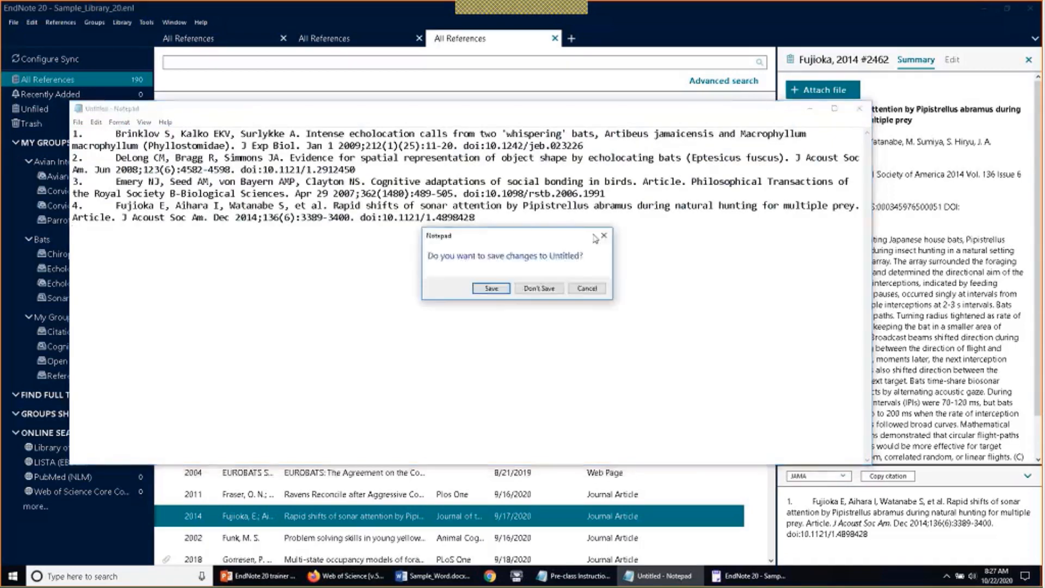
{"action": "left_click", "coordinate": [549, 292]}
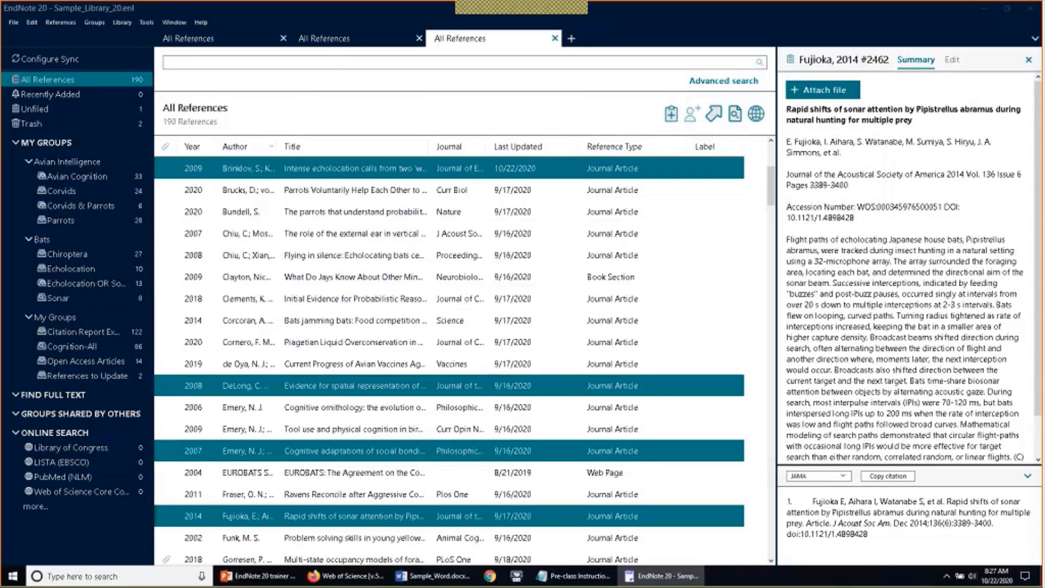
{"action": "left_click", "coordinate": [490, 429]}
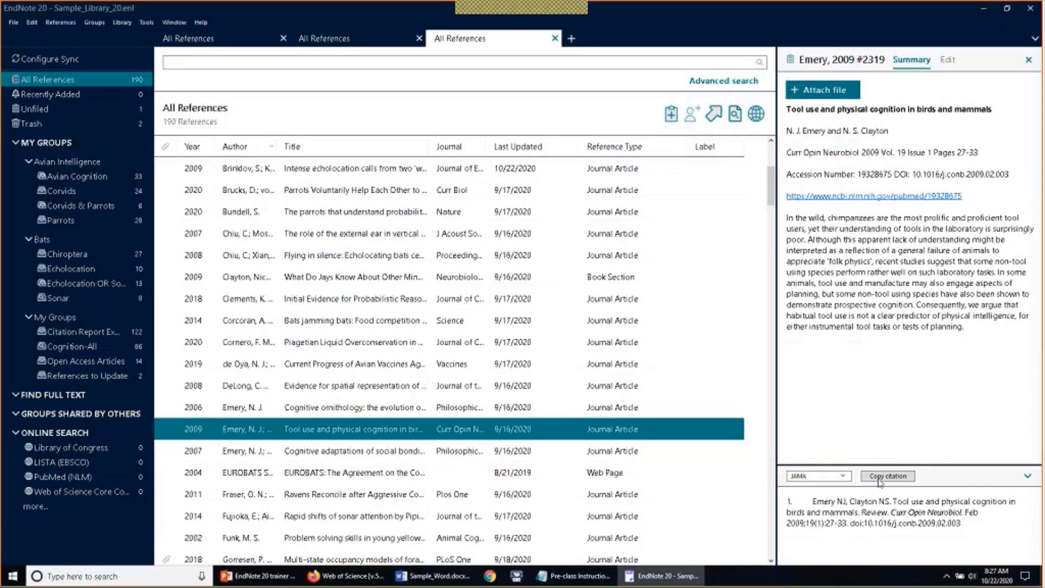
Copy the Emery 2009 tool-use citation, hide the summary panel, and select the Clements 2018 reference
{"action": "left_click", "coordinate": [885, 479]}
{"action": "left_click", "coordinate": [61, 22]}
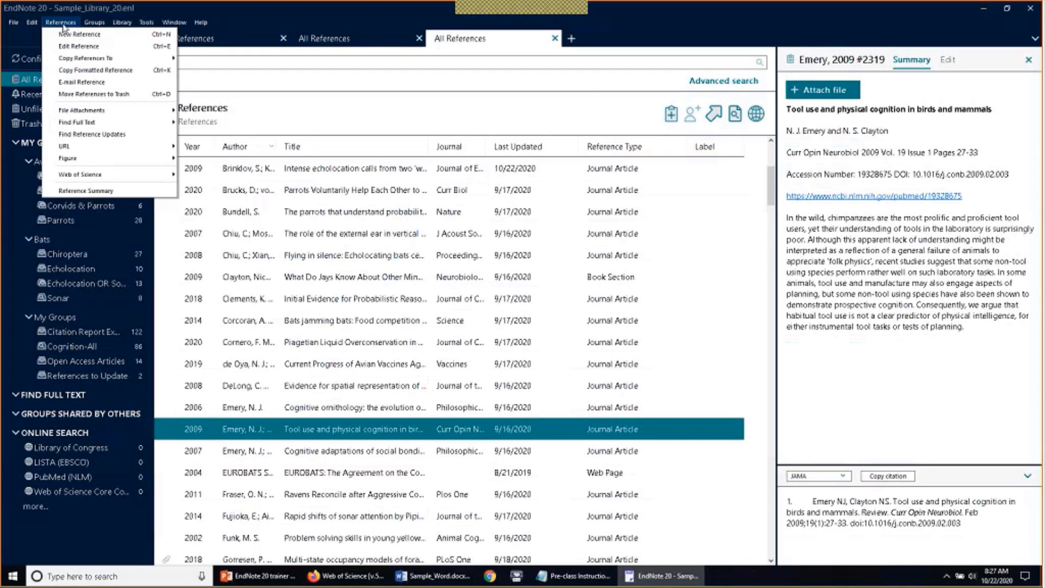
{"action": "left_click", "coordinate": [63, 26]}
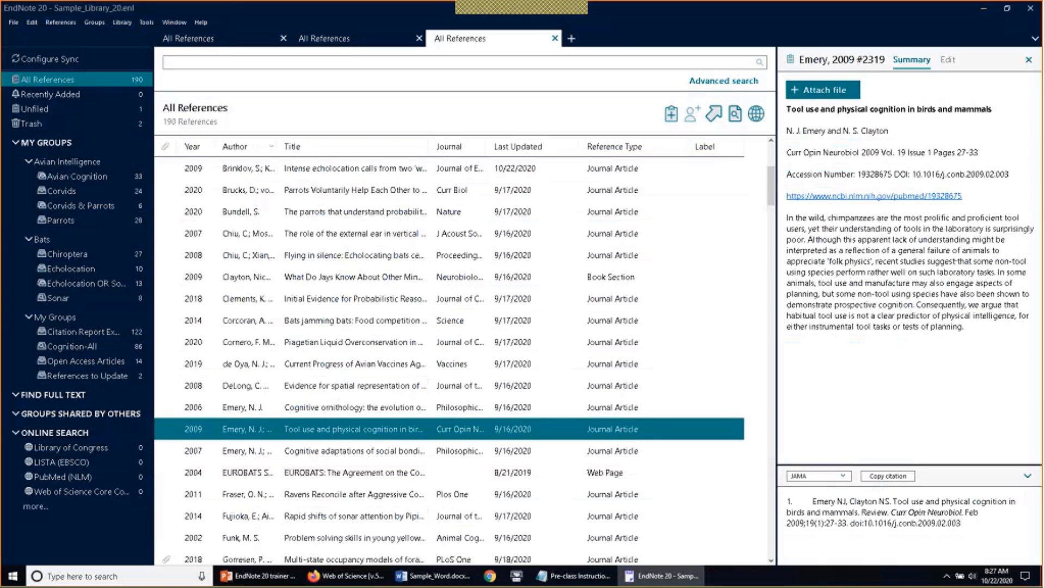
{"action": "left_click", "coordinate": [1029, 60]}
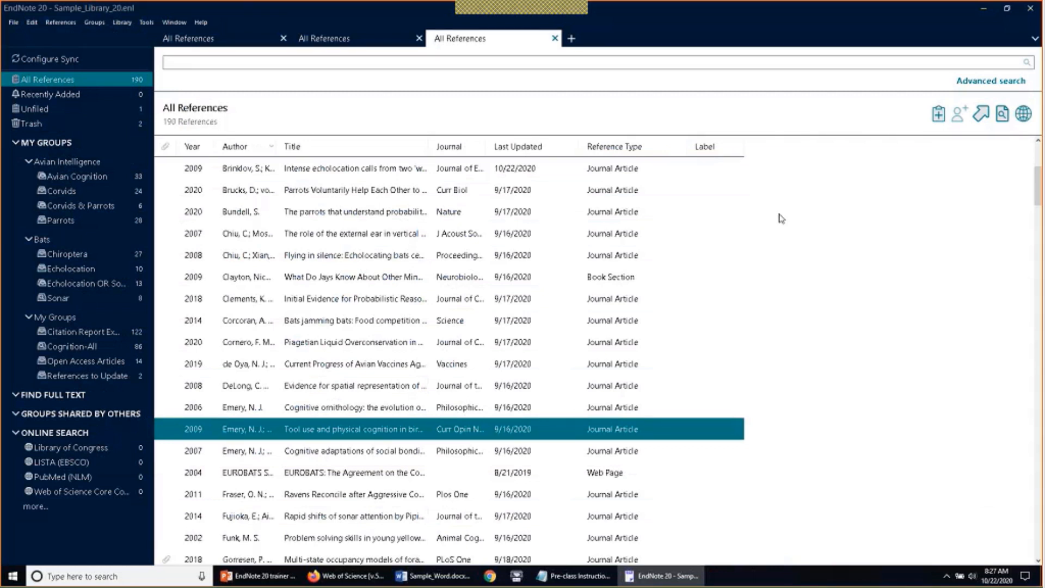
{"action": "left_click", "coordinate": [377, 305]}
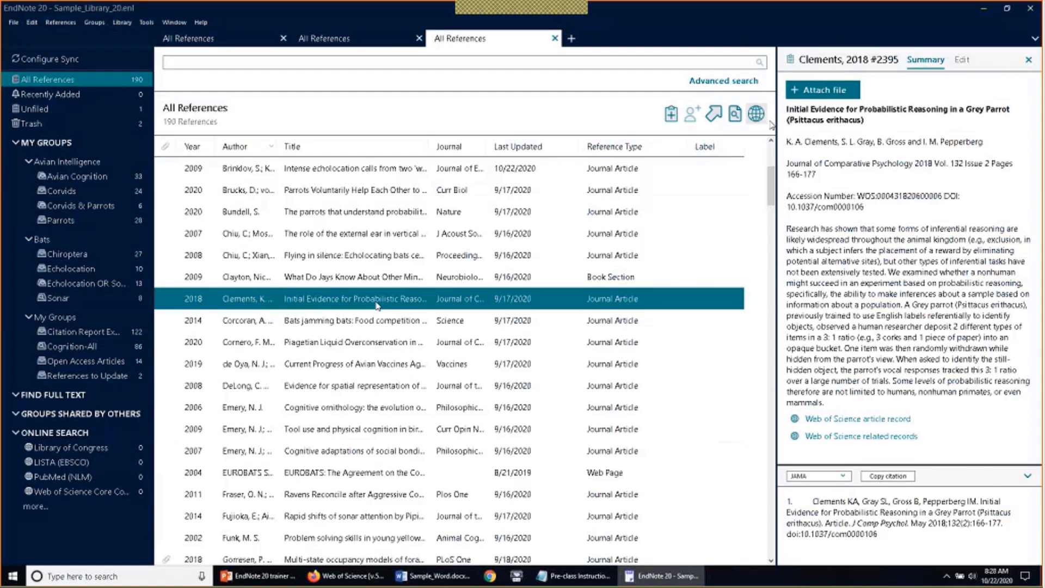
Glance at the Clements reference's Edit fields, then open the Avian Intelligence group's 46 references
{"action": "left_click", "coordinate": [960, 60]}
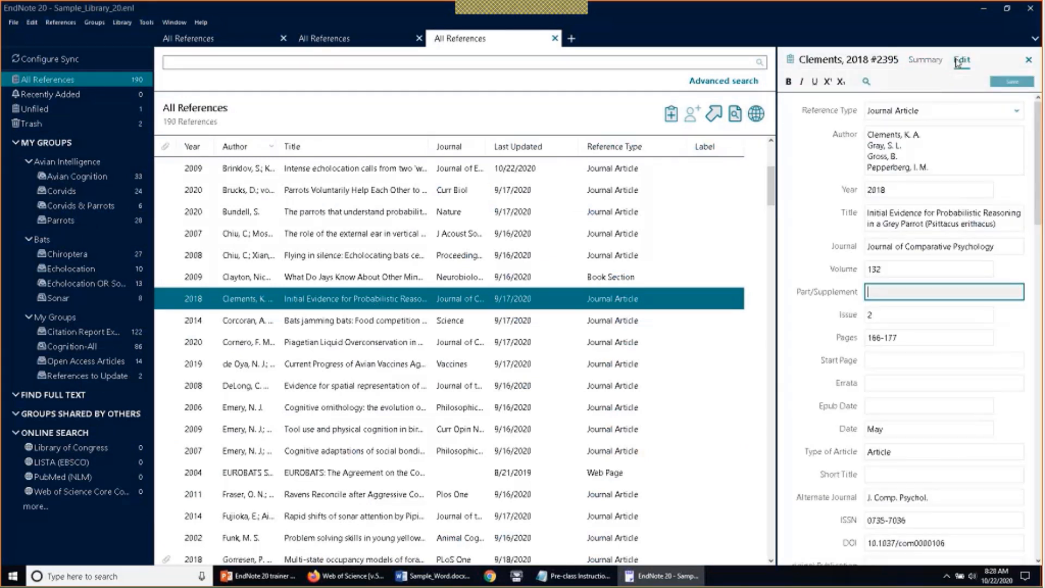
{"action": "left_click", "coordinate": [937, 64]}
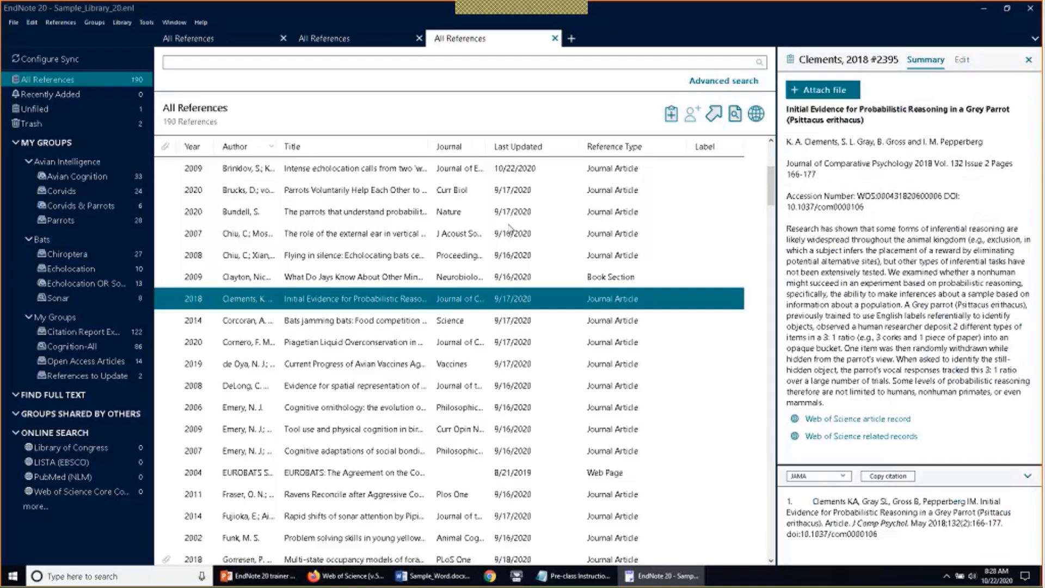
{"action": "left_click", "coordinate": [100, 162]}
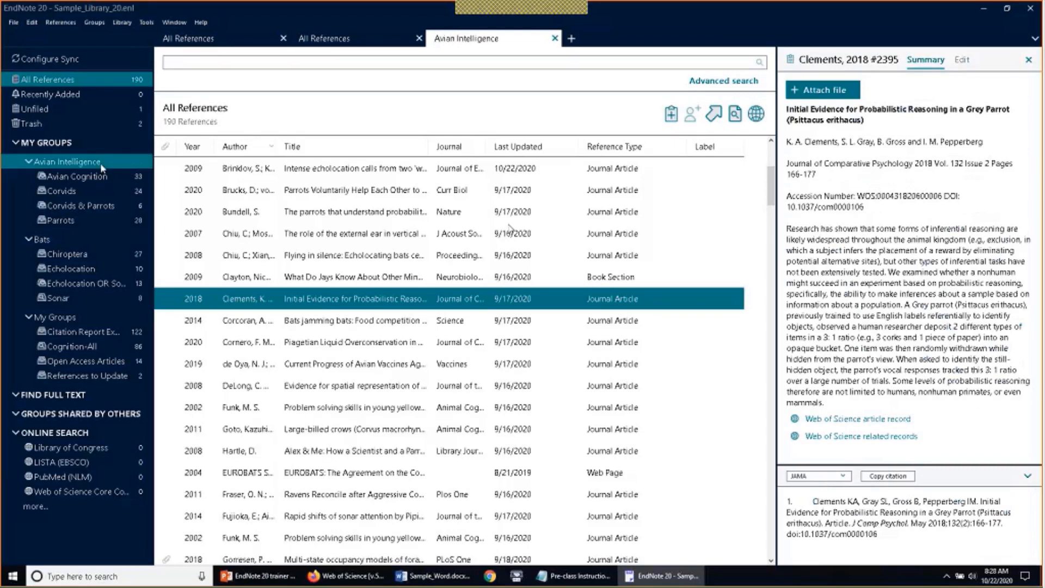
Browse the Bats, Parrots and Corvids & Parrots groups, ending on Sonar's 8 references
{"action": "left_click", "coordinate": [91, 238]}
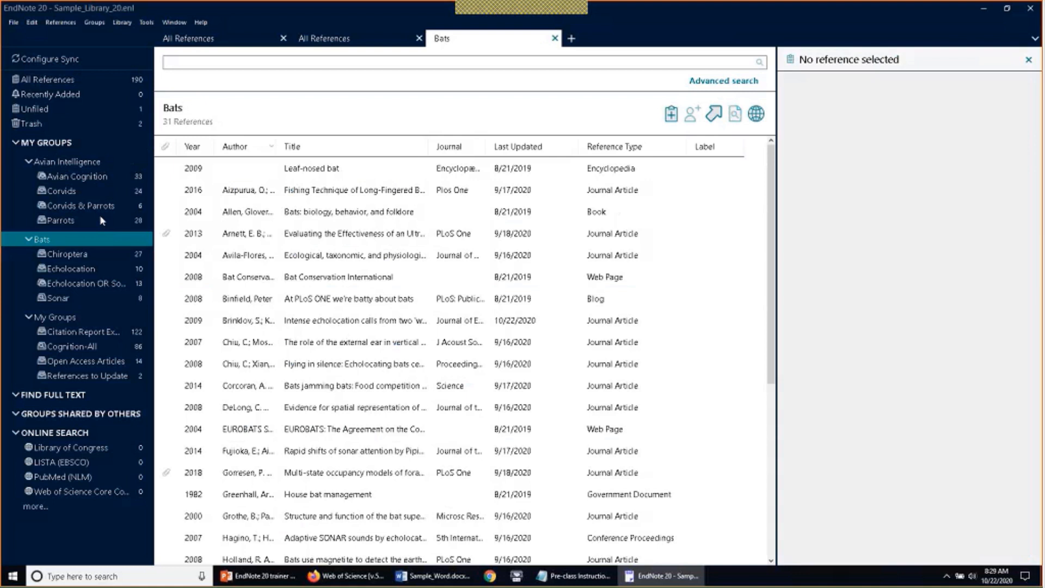
{"action": "left_click", "coordinate": [76, 224]}
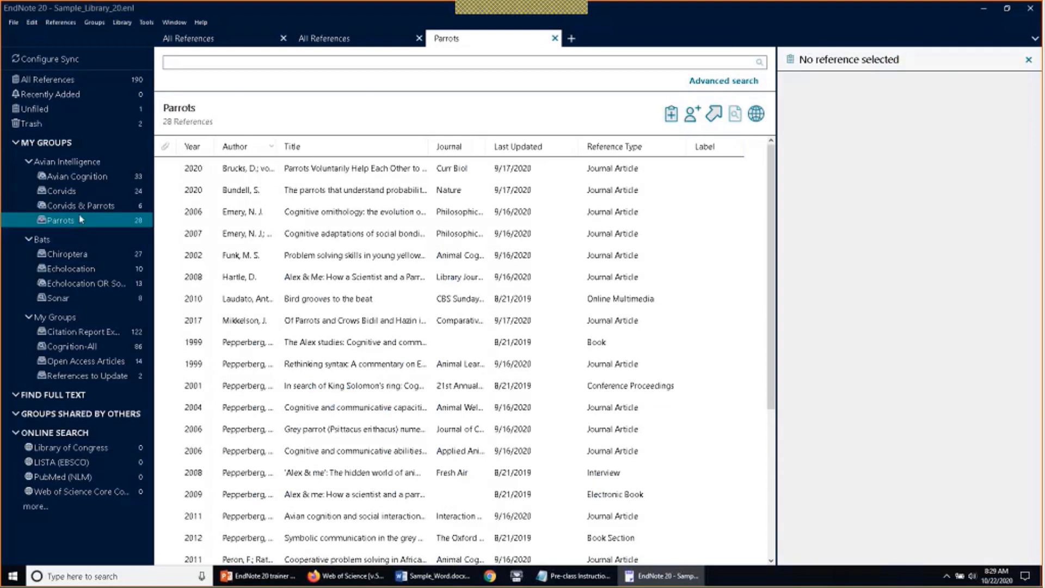
{"action": "left_click", "coordinate": [82, 207]}
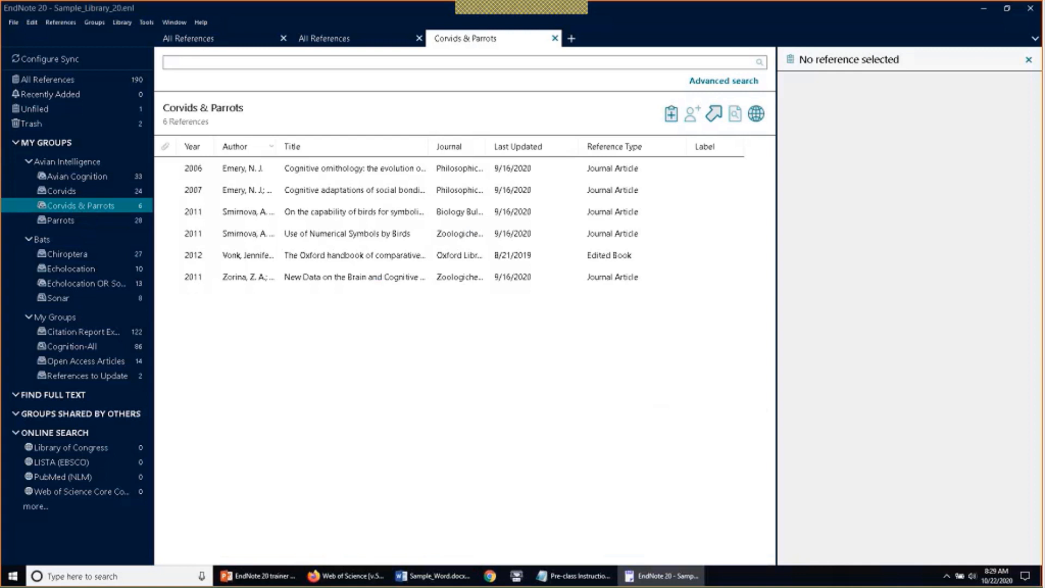
{"action": "left_click", "coordinate": [60, 299]}
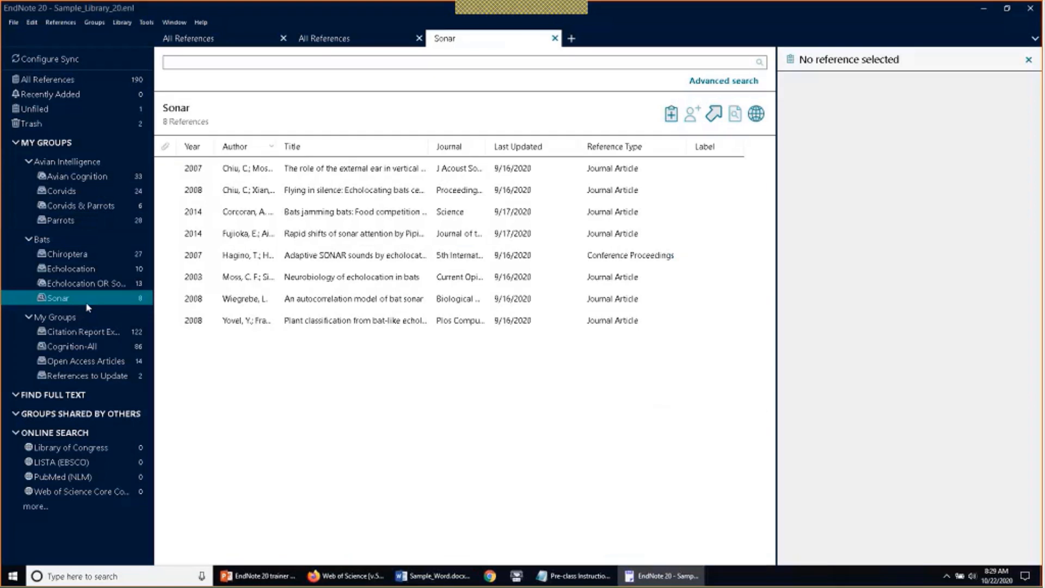
{"action": "right_click", "coordinate": [73, 302]}
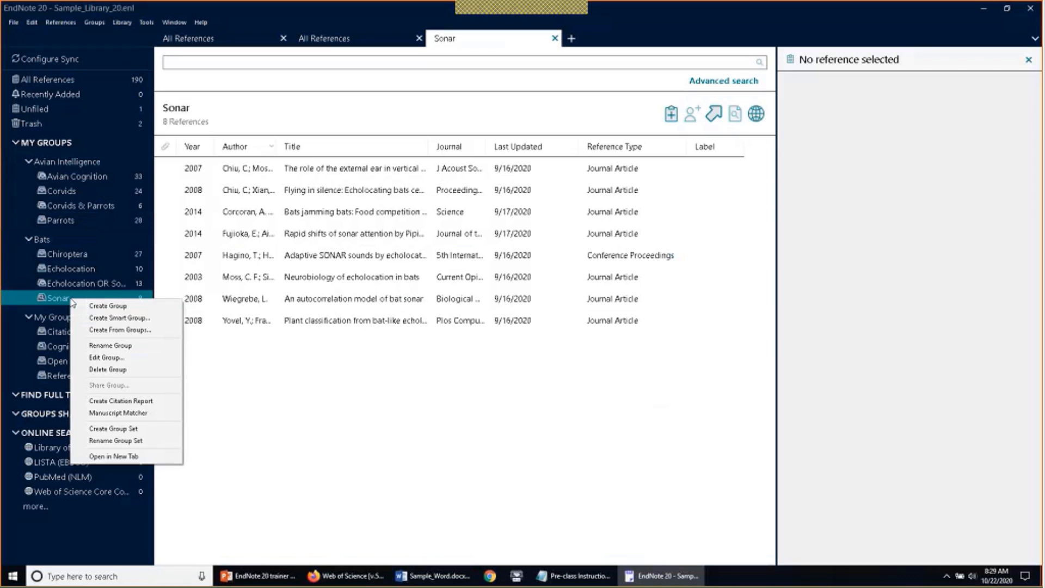
{"action": "left_click", "coordinate": [79, 360]}
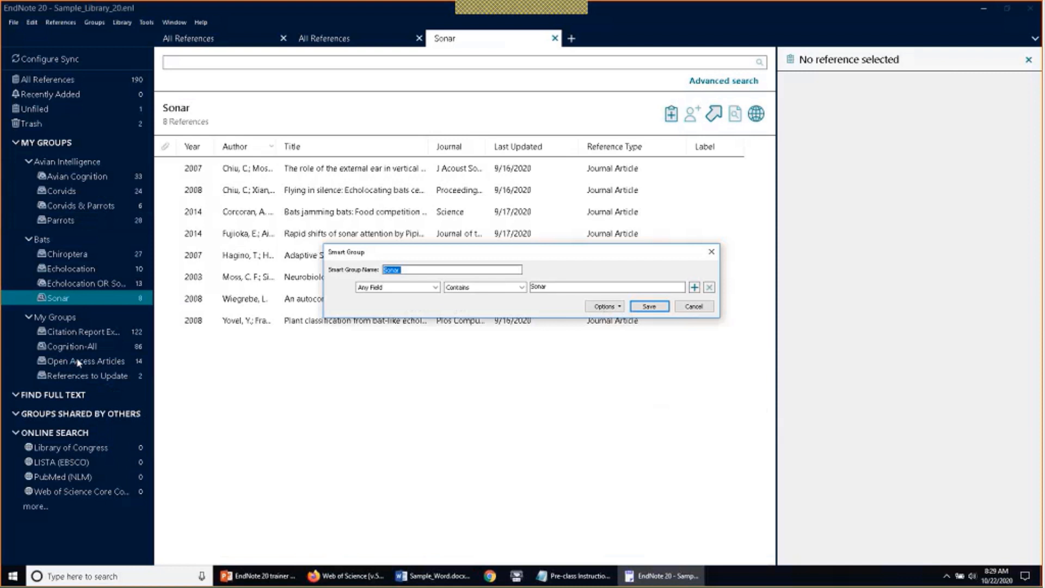
{"action": "left_click", "coordinate": [711, 251]}
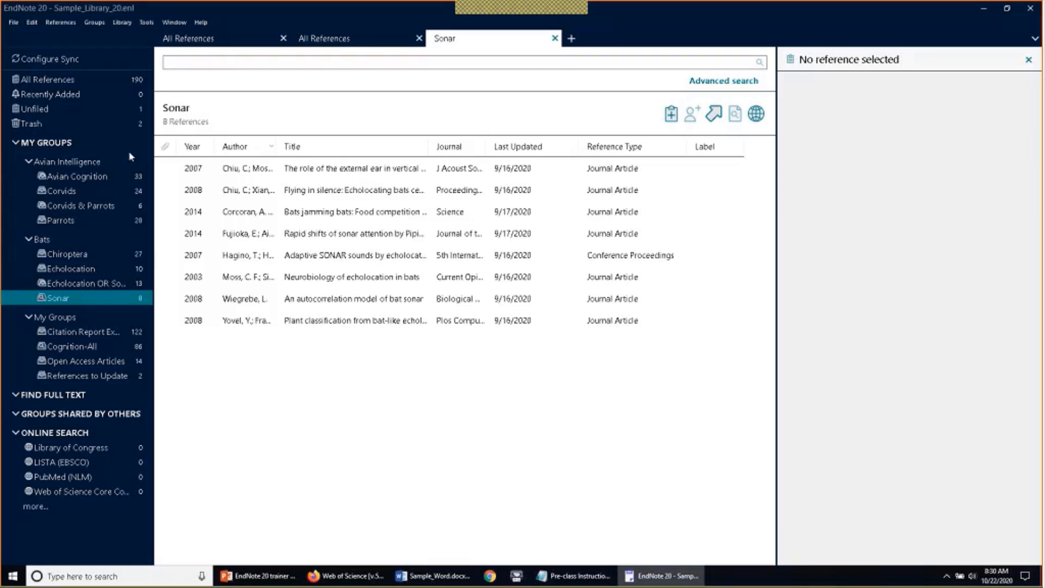
Resize the groups pane and collapse then re-expand MY GROUPS to view its 189 references
{"action": "left_click_drag", "start_coordinate": [154, 144], "coordinate": [115, 140]}
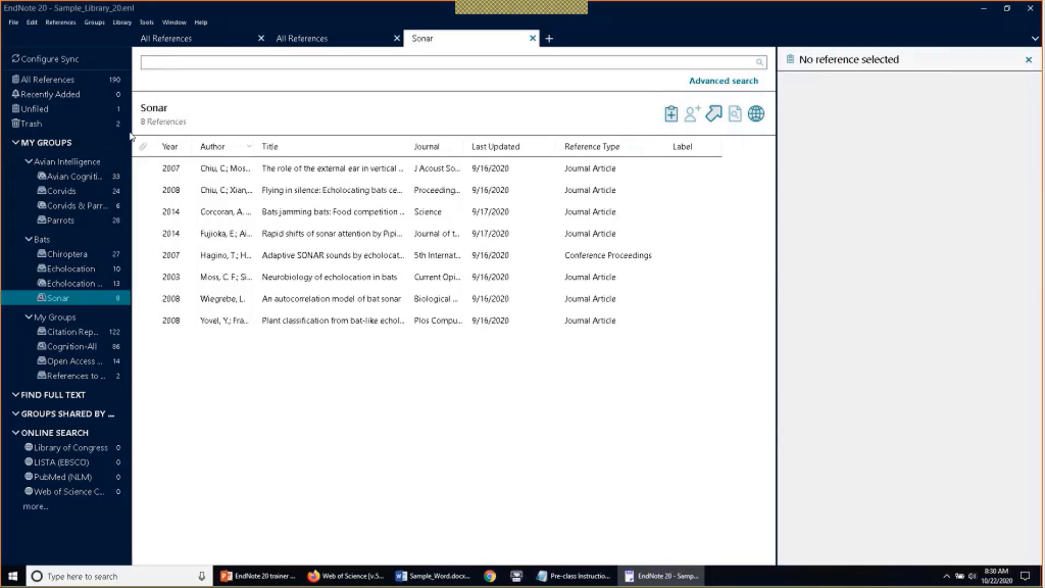
{"action": "left_click", "coordinate": [16, 145]}
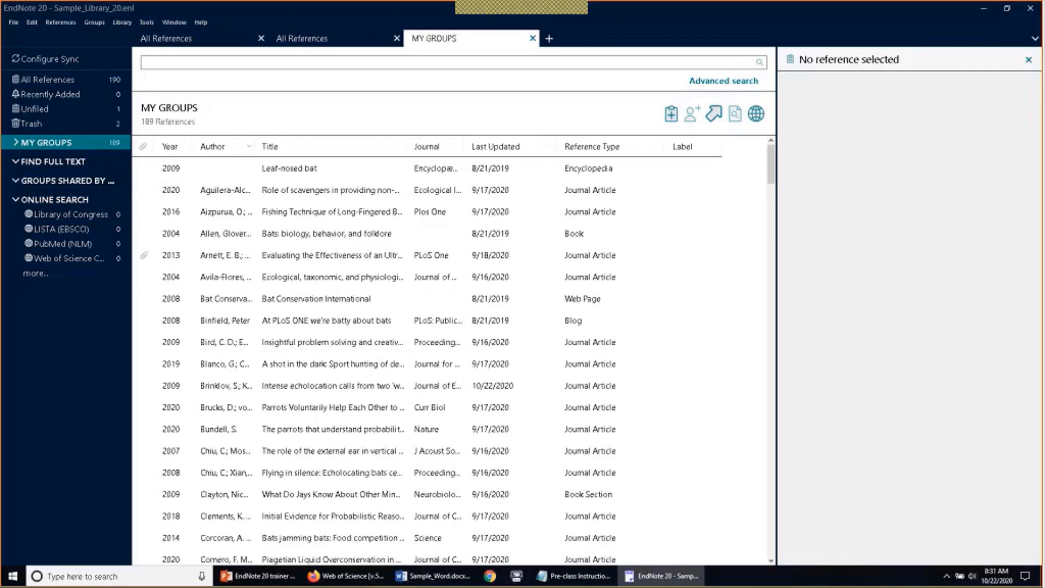
{"action": "left_click_drag", "start_coordinate": [131, 168], "coordinate": [159, 168]}
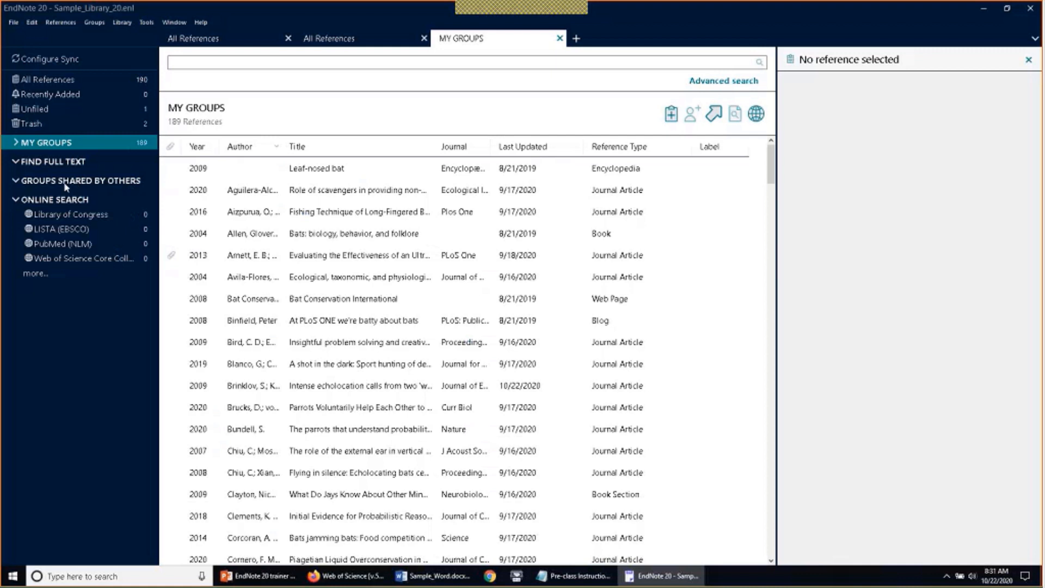
{"action": "left_click", "coordinate": [16, 146]}
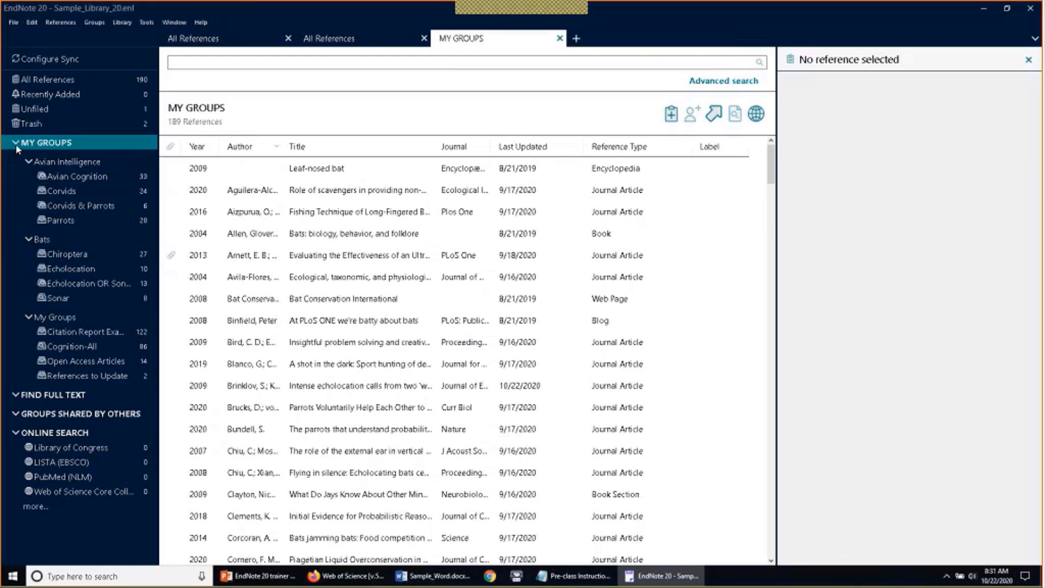
In Display Font preferences, preview the Large and Largest text sizes, then reselect Default
{"action": "left_click", "coordinate": [32, 23]}
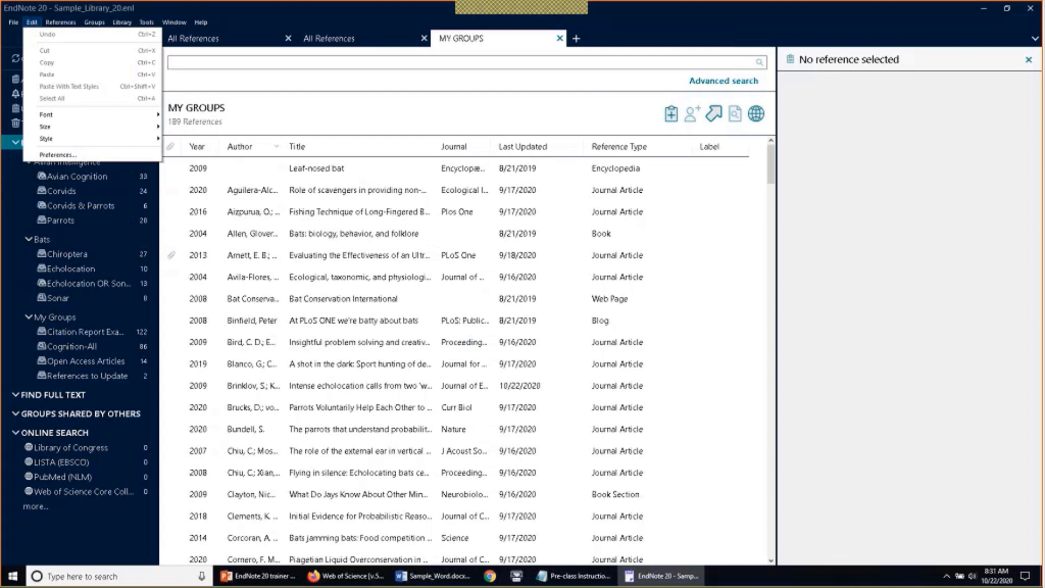
{"action": "left_click", "coordinate": [103, 165]}
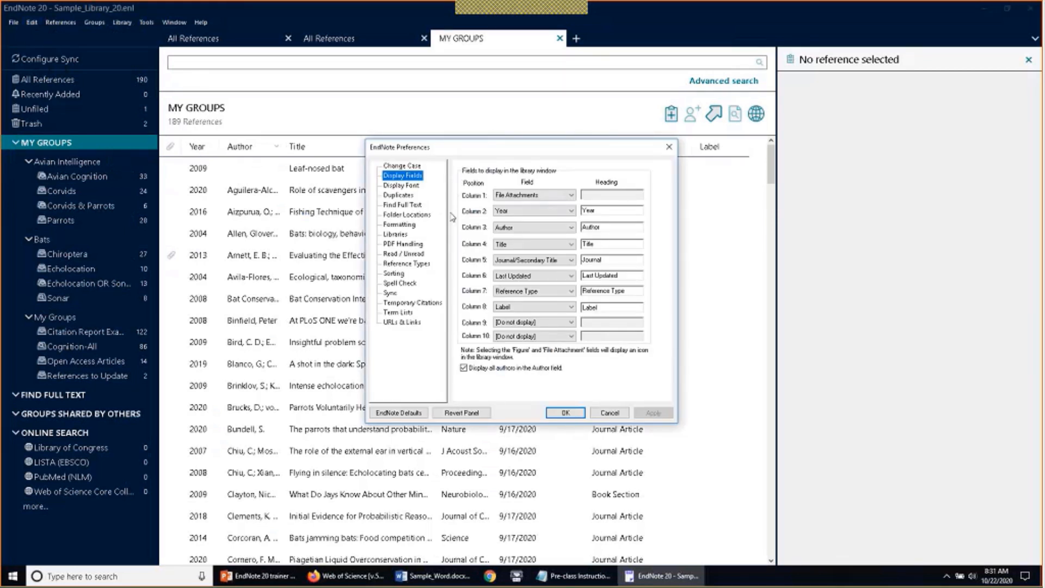
{"action": "left_click", "coordinate": [415, 187]}
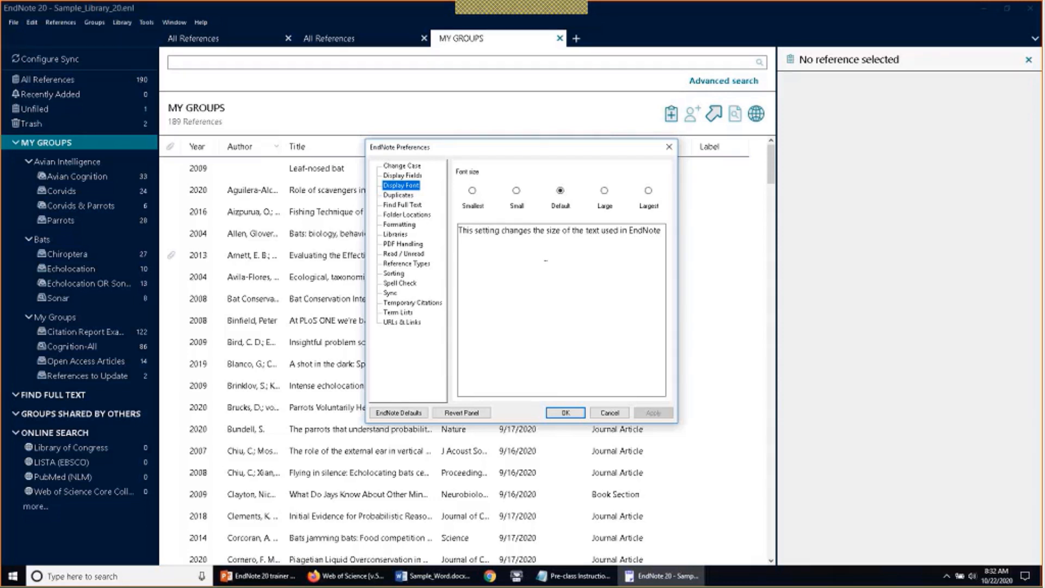
{"action": "left_click", "coordinate": [604, 191]}
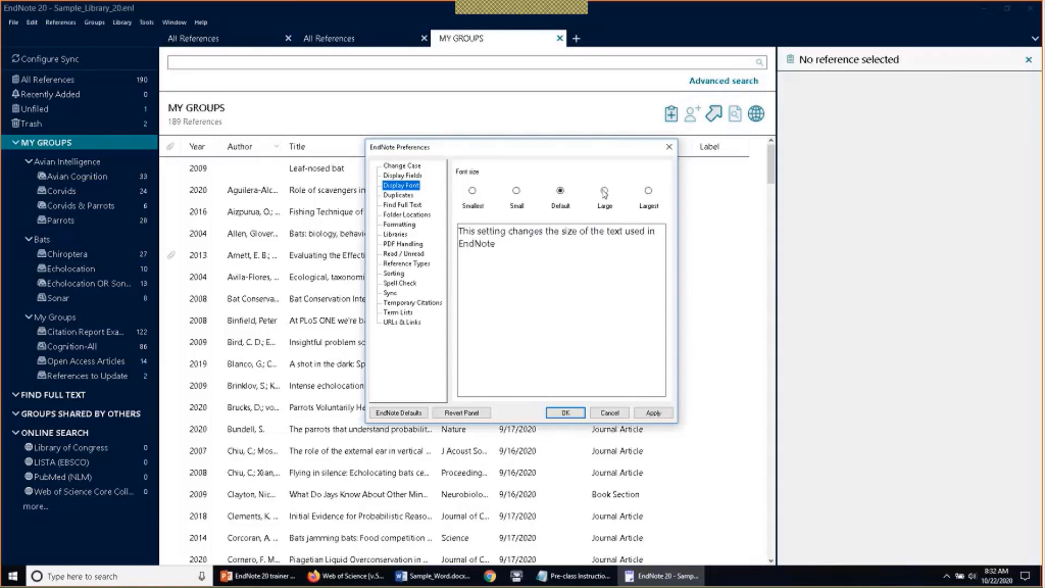
{"action": "left_click", "coordinate": [650, 191]}
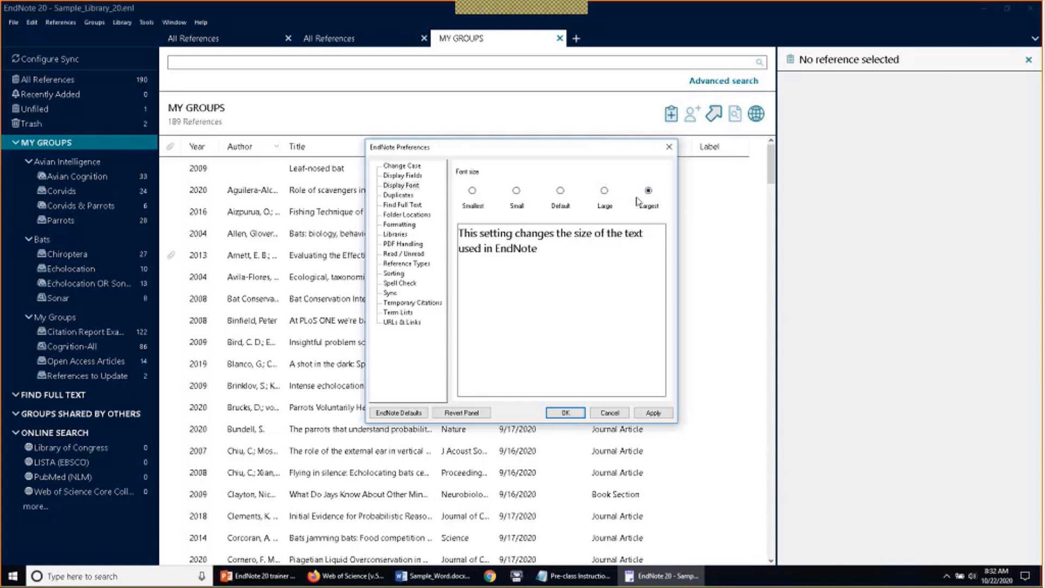
{"action": "left_click", "coordinate": [566, 201]}
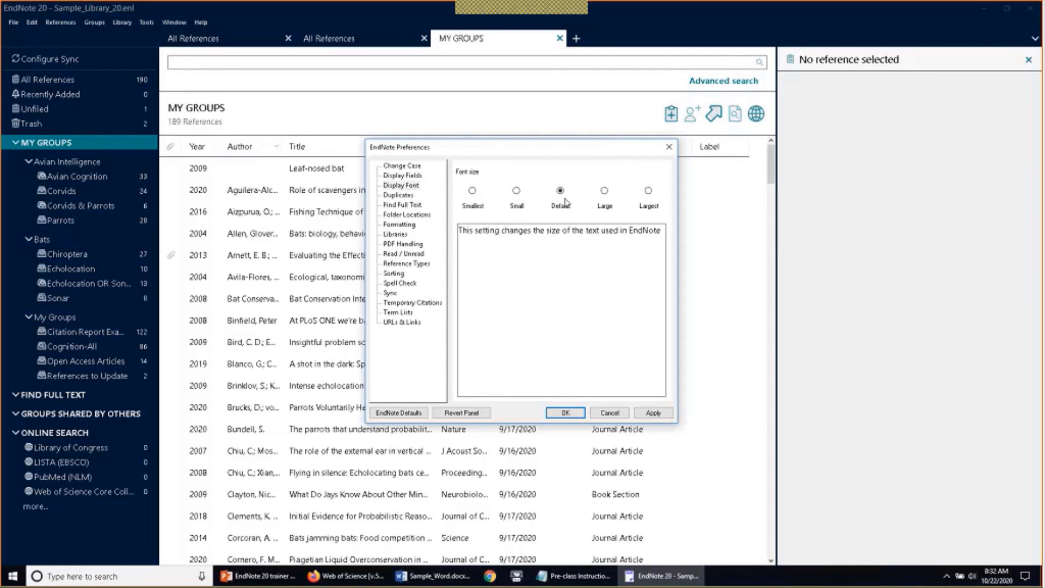
{"action": "left_click", "coordinate": [647, 191]}
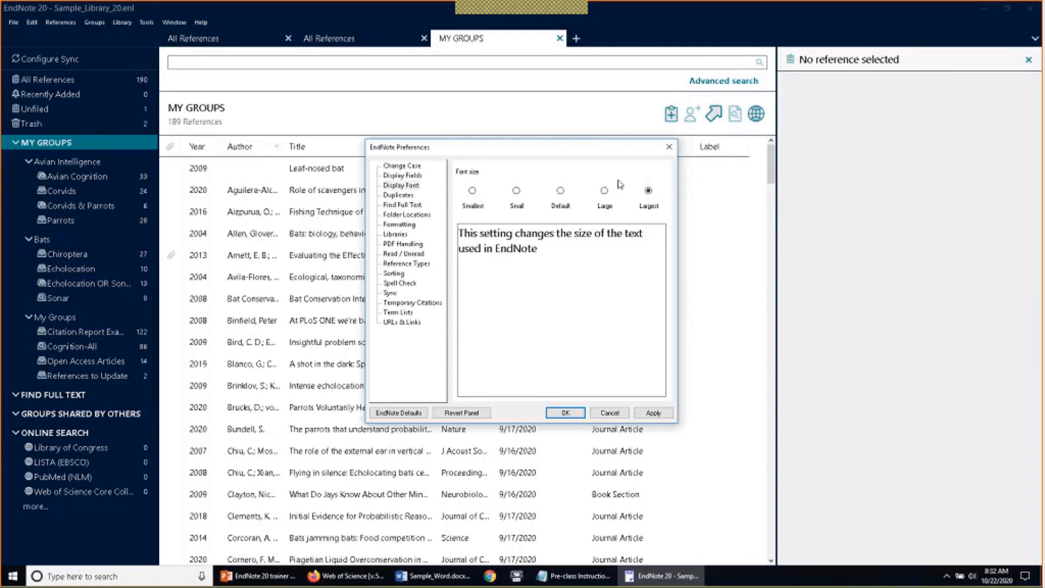
{"action": "left_click", "coordinate": [561, 191]}
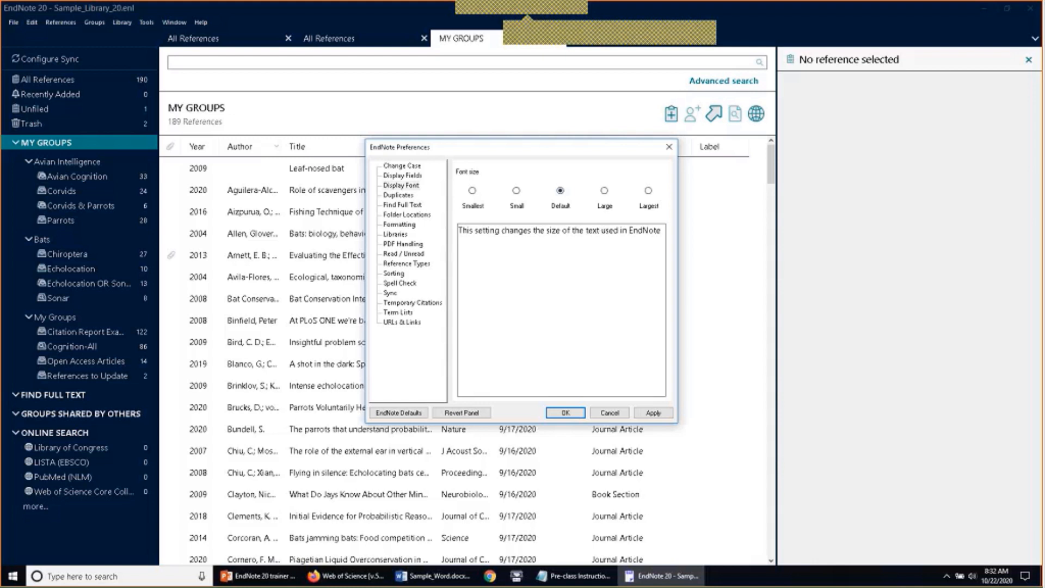
Confirm the Default font preference and close the extra All References and MY GROUPS tabs
{"action": "left_click", "coordinate": [565, 413]}
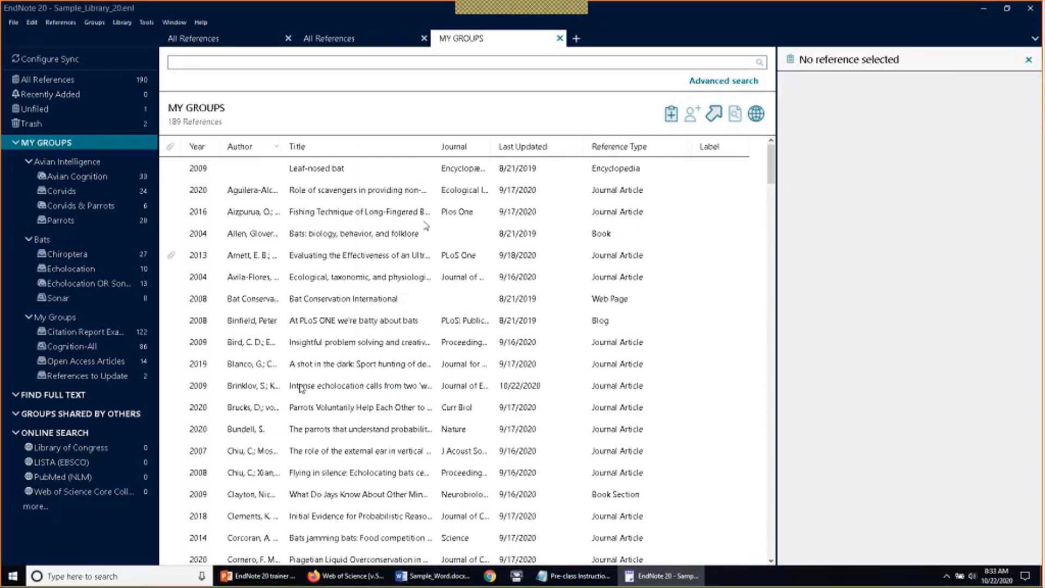
{"action": "left_click", "coordinate": [424, 39]}
{"action": "left_click", "coordinate": [424, 38]}
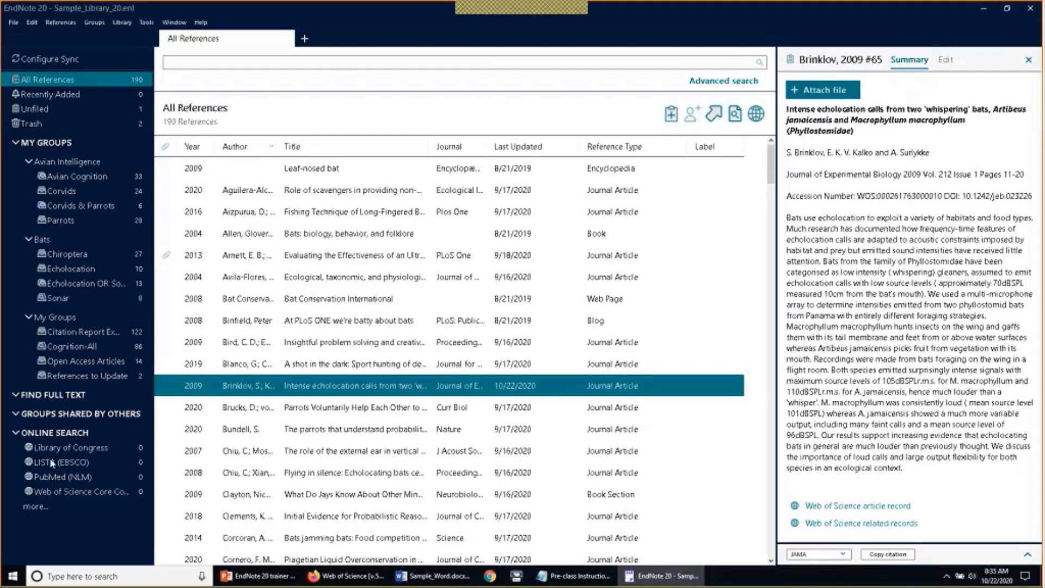
Open the full list of online search connections from Online Search's 'more...' link
{"action": "left_click", "coordinate": [34, 509]}
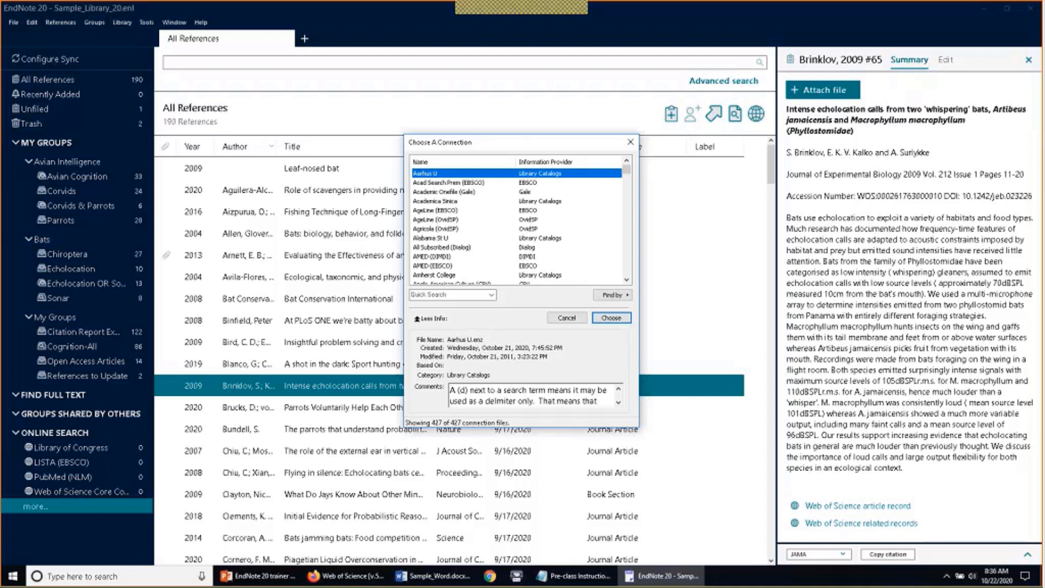
Browse the connection list and choose PubMed (NLM) as the online search source
{"action": "left_click", "coordinate": [580, 238]}
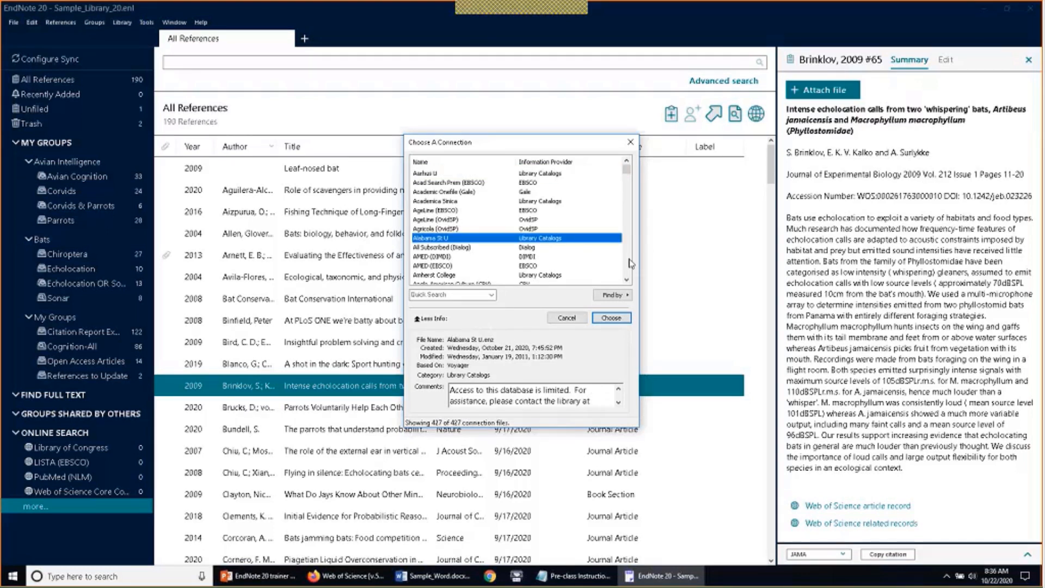
{"action": "scroll", "coordinate": [601, 252], "scroll_direction": "down", "scroll_amount": 10}
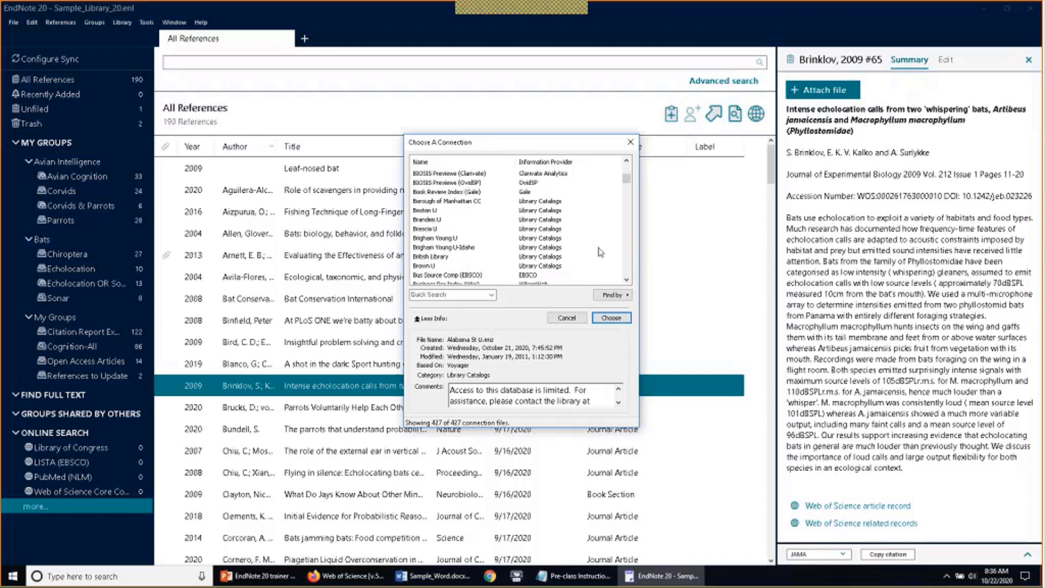
{"action": "scroll", "coordinate": [601, 252], "scroll_direction": "down", "scroll_amount": 20}
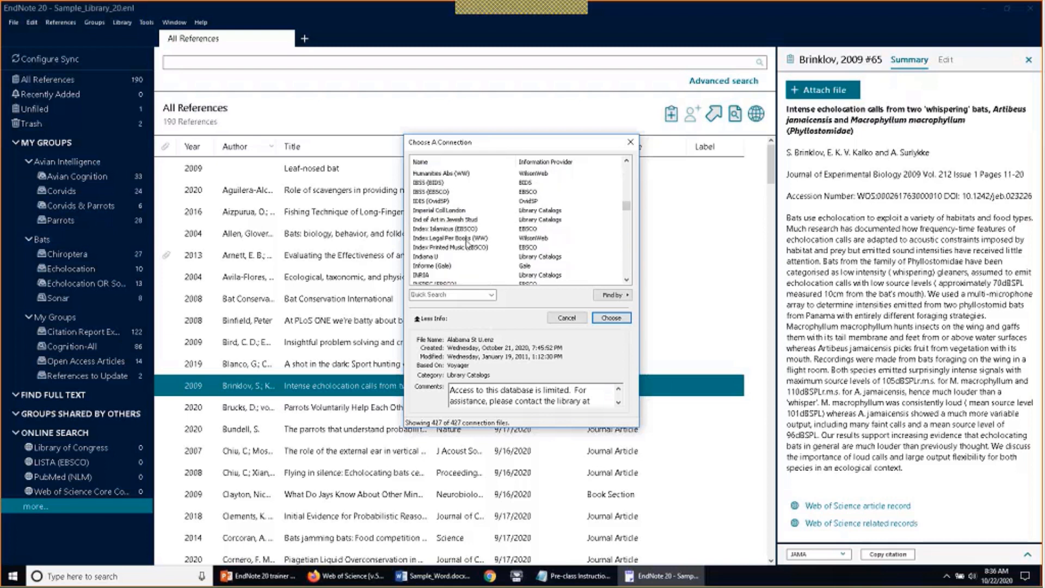
{"action": "scroll", "coordinate": [466, 243], "scroll_direction": "down", "scroll_amount": 10}
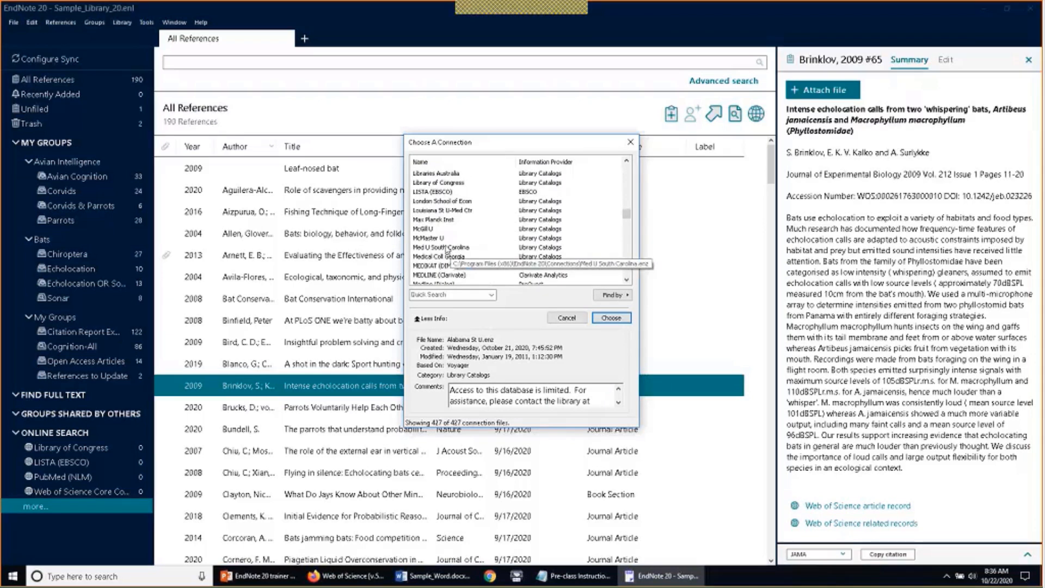
{"action": "left_click", "coordinate": [450, 191]}
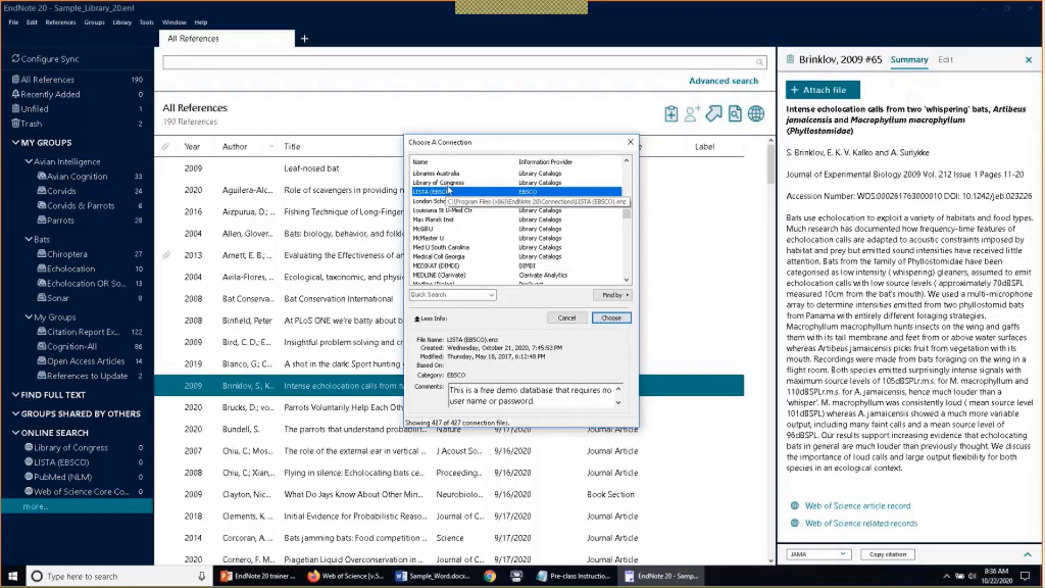
{"action": "left_click", "coordinate": [450, 184]}
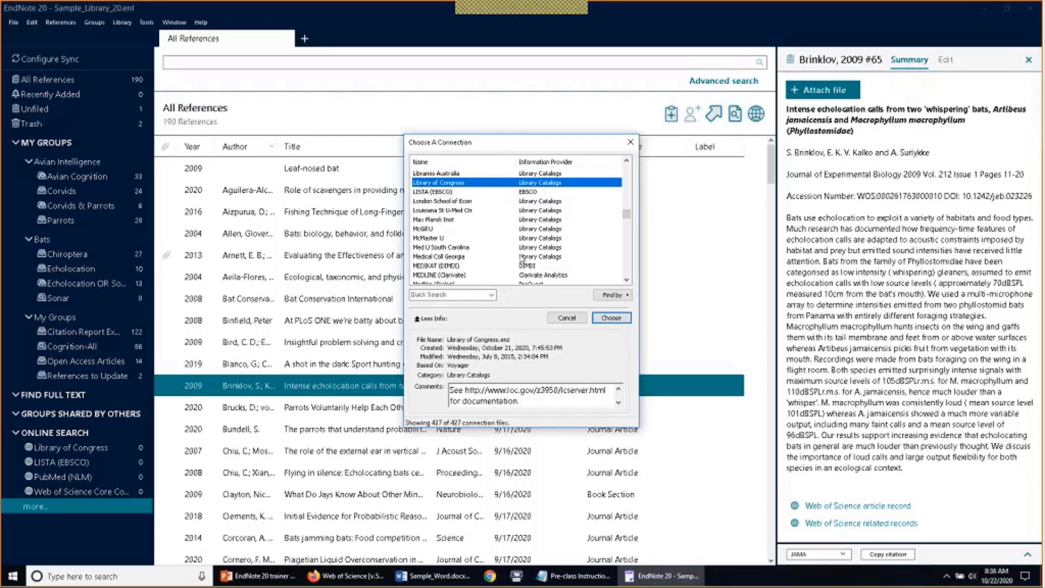
{"action": "left_click", "coordinate": [465, 176]}
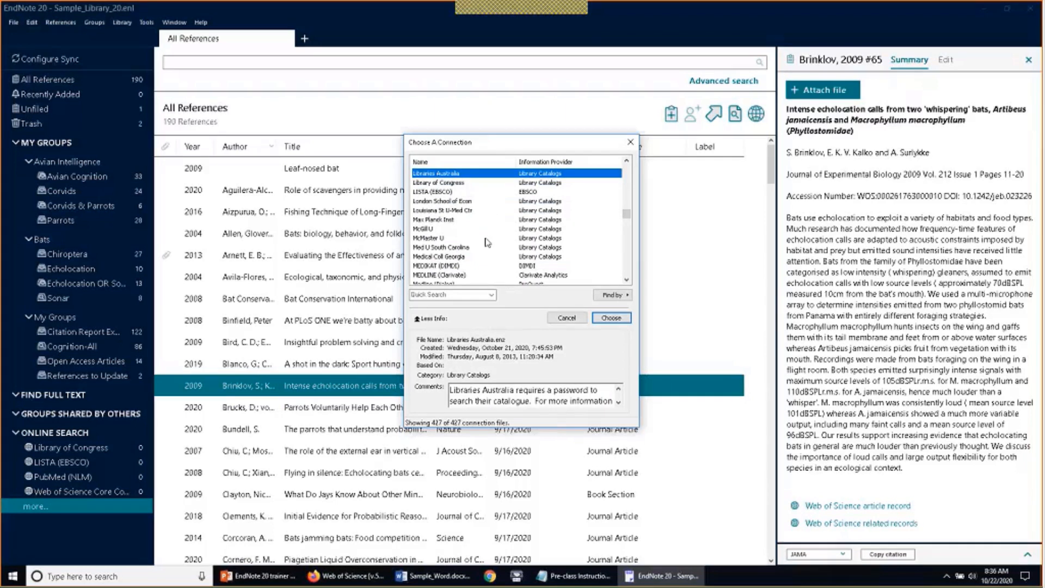
{"action": "scroll", "coordinate": [484, 245], "scroll_direction": "down", "scroll_amount": 3}
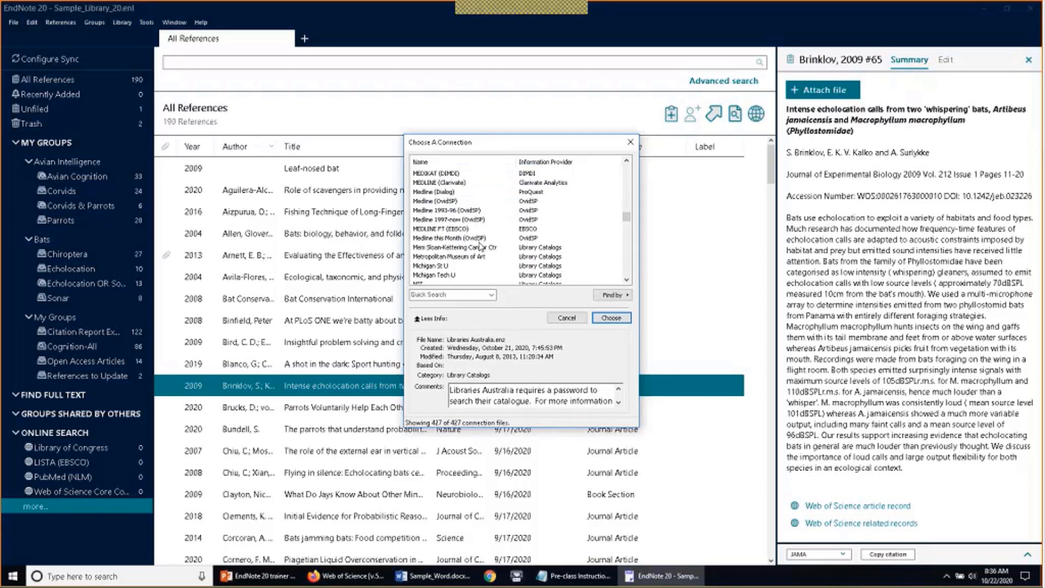
{"action": "scroll", "coordinate": [480, 245], "scroll_direction": "down", "scroll_amount": 10}
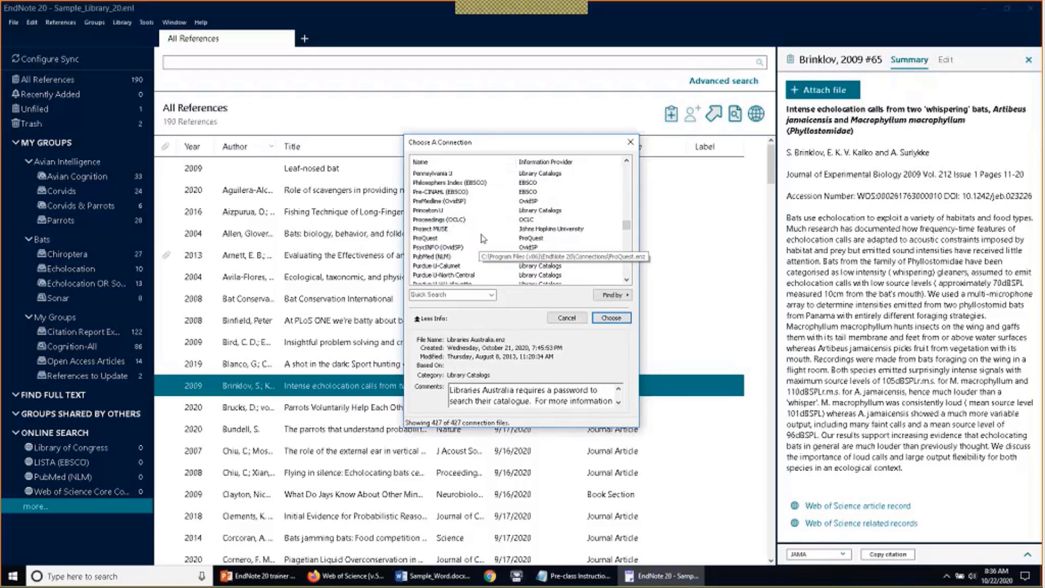
{"action": "left_click", "coordinate": [475, 255]}
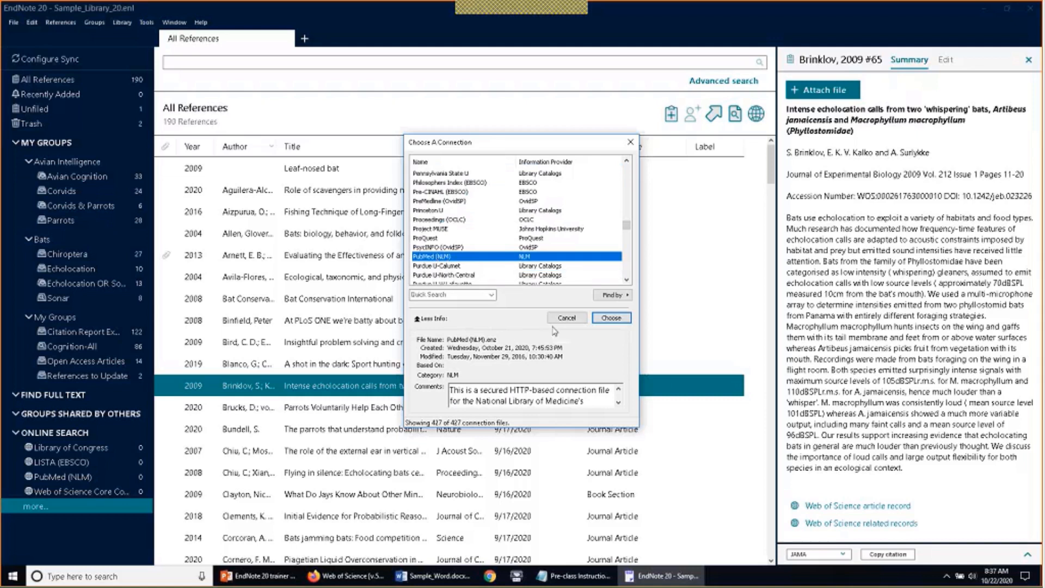
{"action": "left_click", "coordinate": [602, 321]}
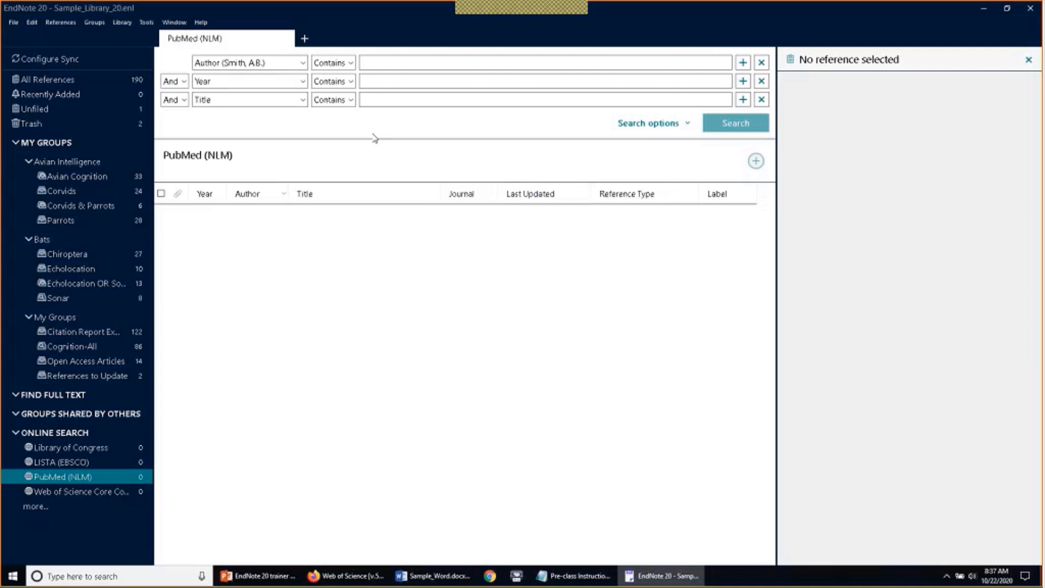
Switch the first PubMed search row from Author to Title and enter 'sushi'
{"action": "left_click", "coordinate": [303, 64]}
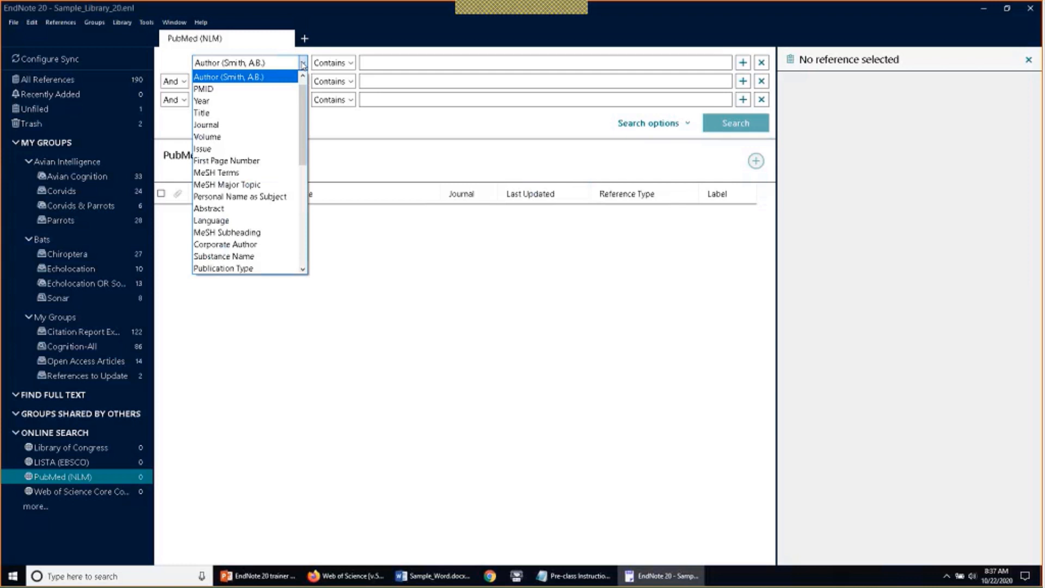
{"action": "left_click", "coordinate": [275, 113]}
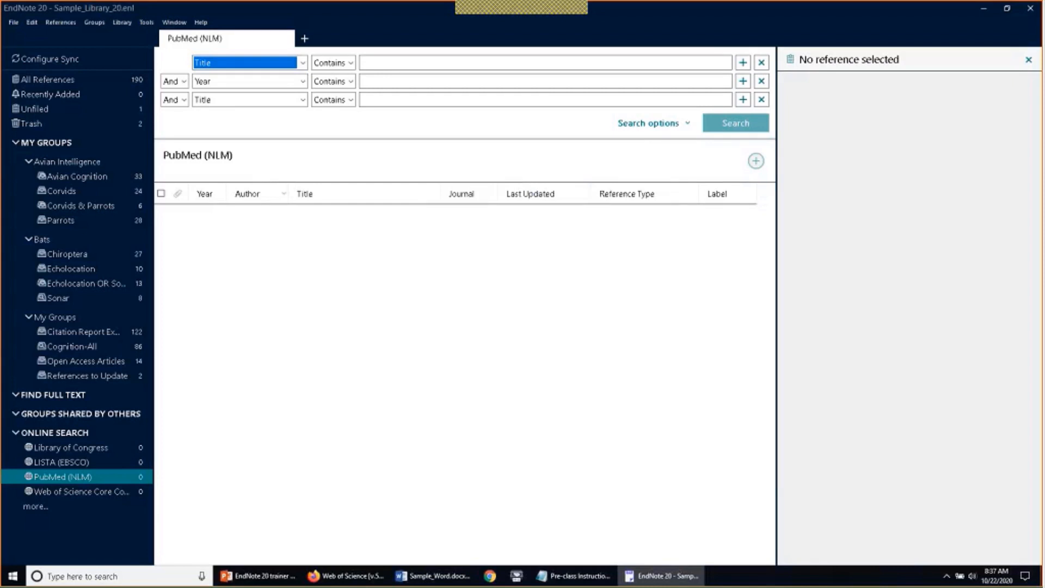
{"action": "left_click", "coordinate": [397, 62]}
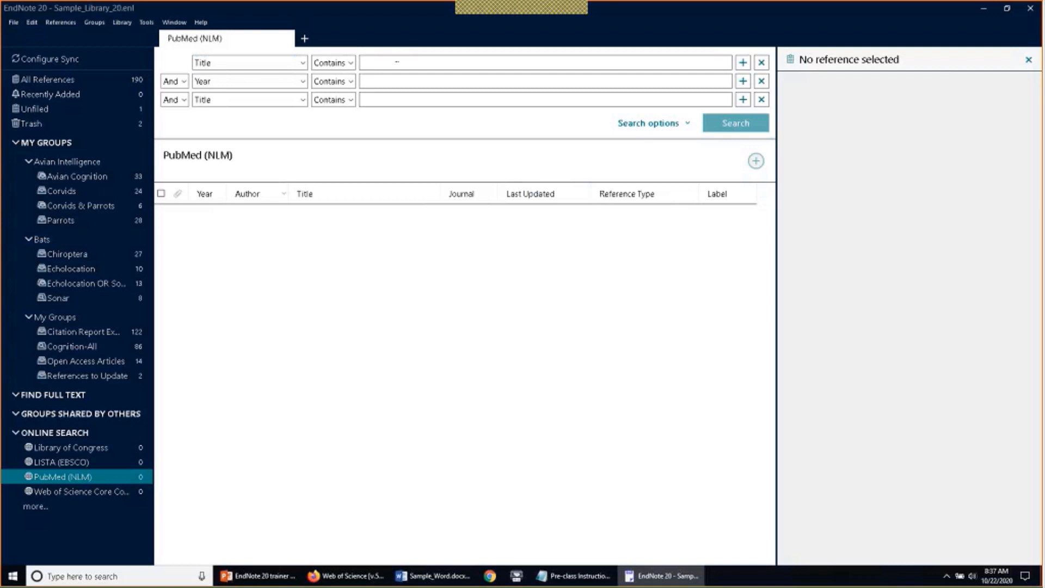
{"action": "type", "text": "sushi"}
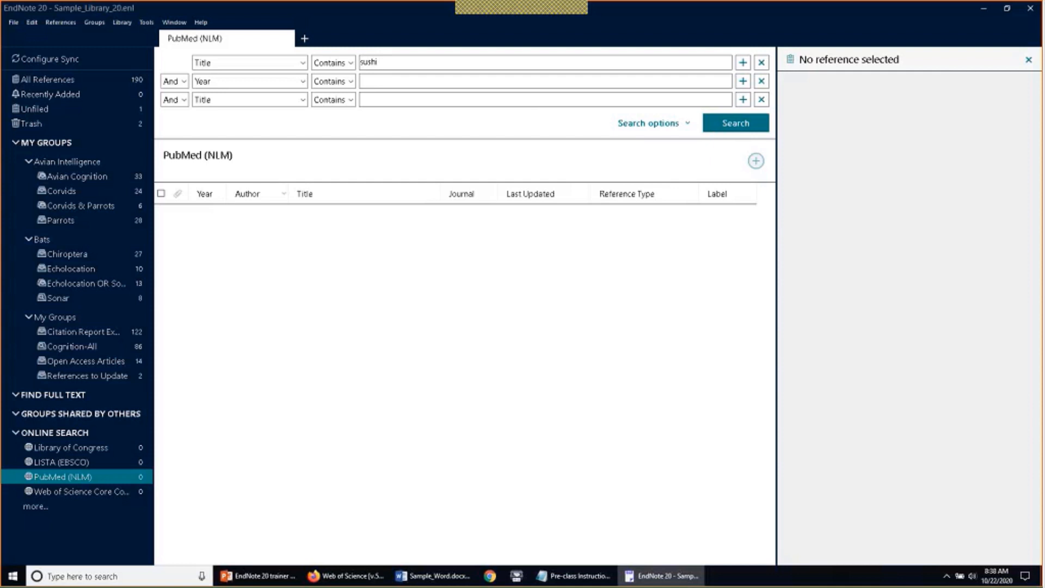
Run the sushi title search and retrieve all 169 matching PubMed references
{"action": "left_click", "coordinate": [716, 128]}
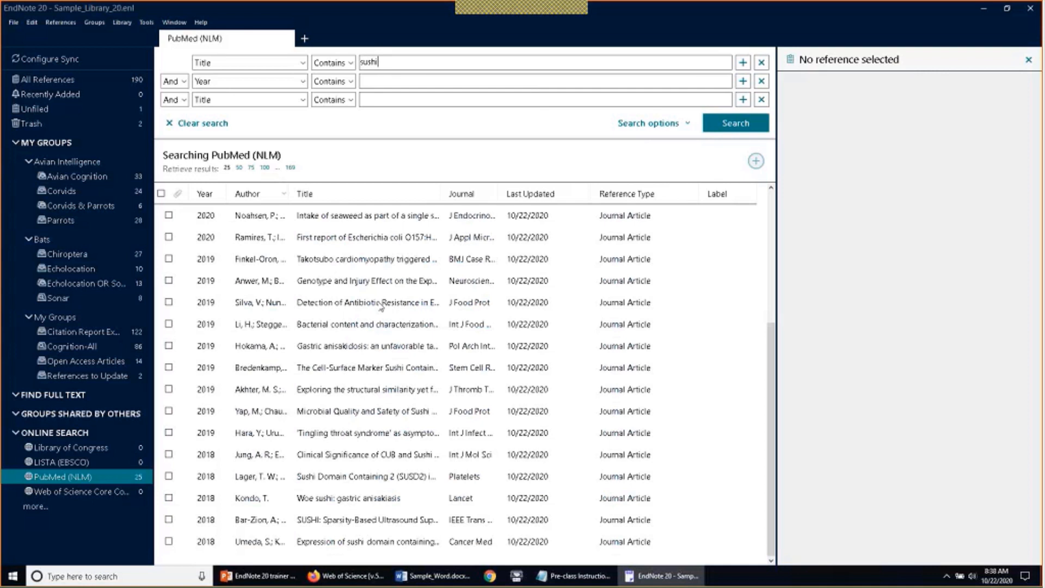
{"action": "left_click", "coordinate": [239, 170]}
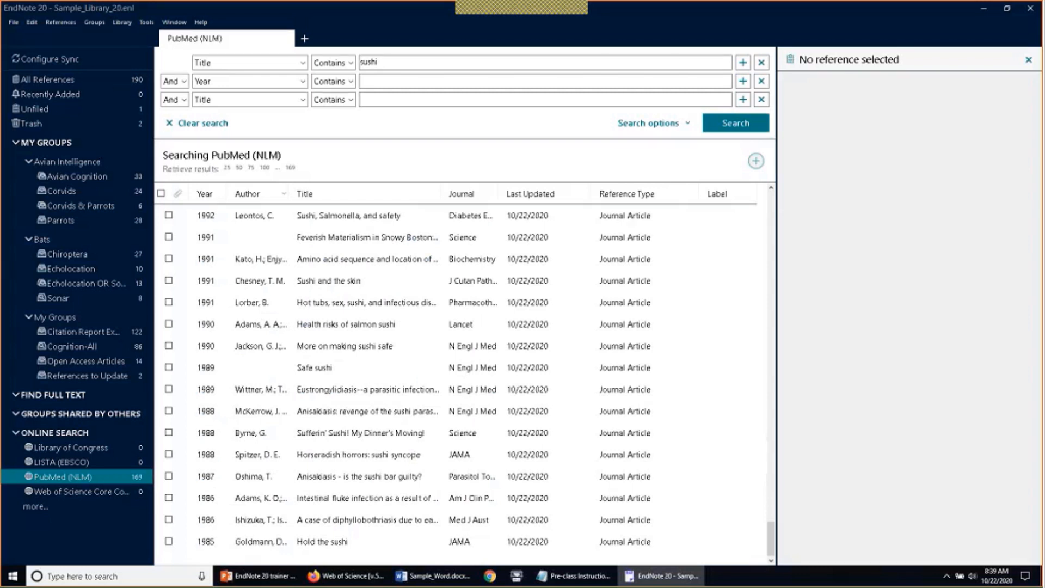
Preview result summaries such as Kato 1991, Jackson 1990 and McKerrow 1988
{"action": "left_click", "coordinate": [351, 263]}
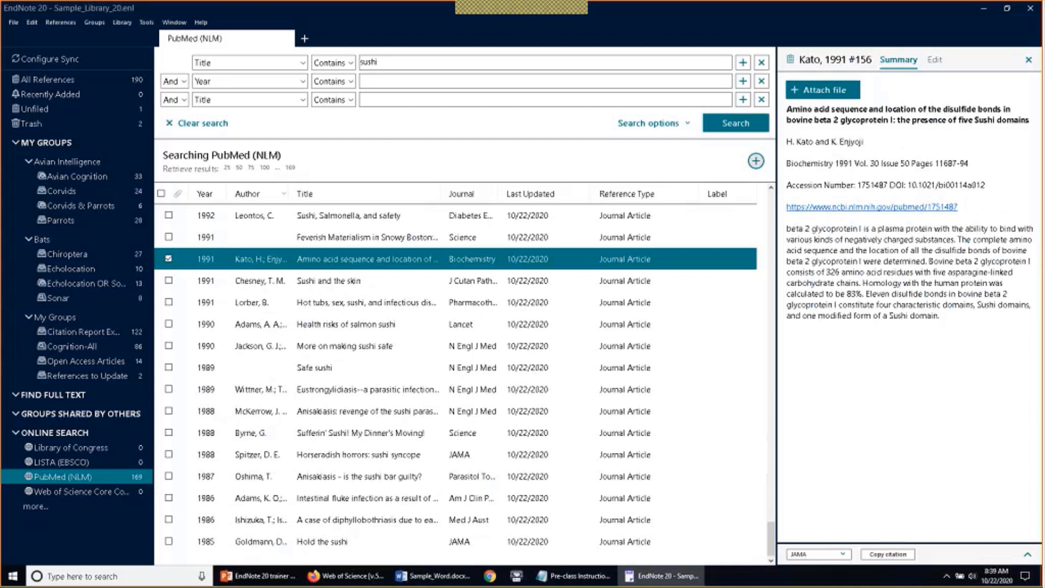
{"action": "key", "text": "Up"}
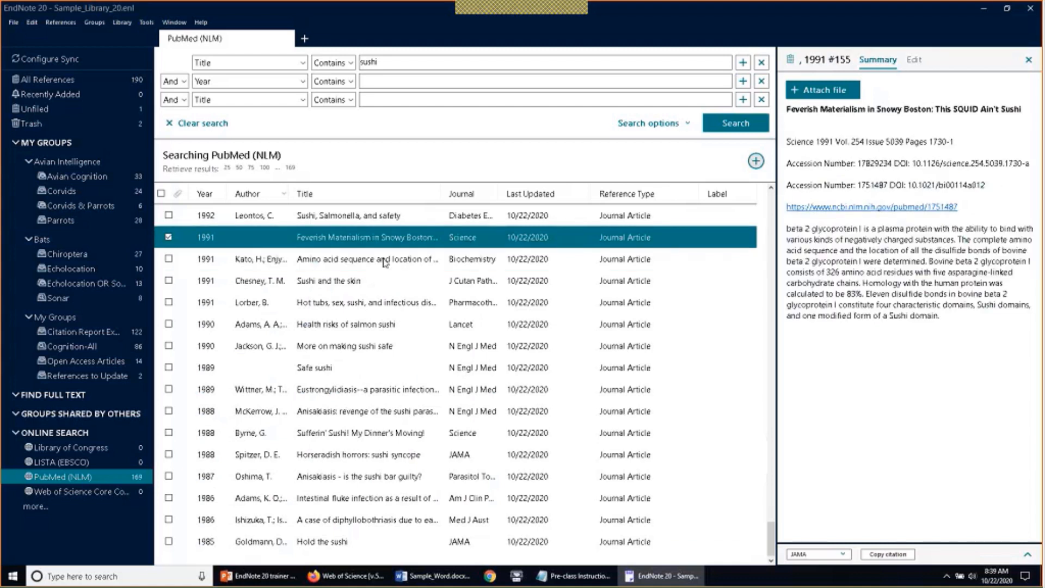
{"action": "left_click", "coordinate": [385, 262]}
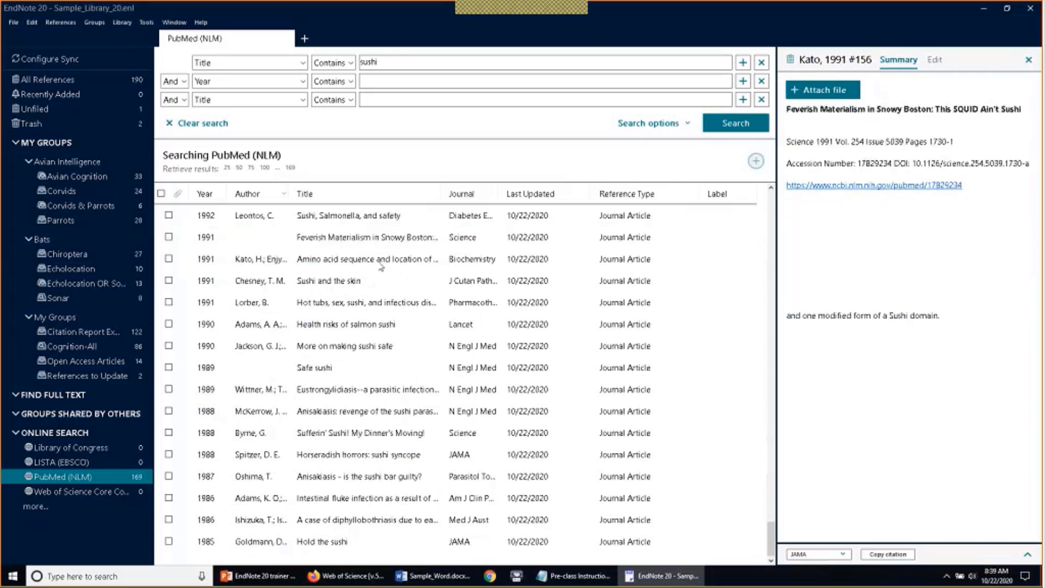
{"action": "left_click", "coordinate": [357, 346]}
{"action": "left_click", "coordinate": [356, 346]}
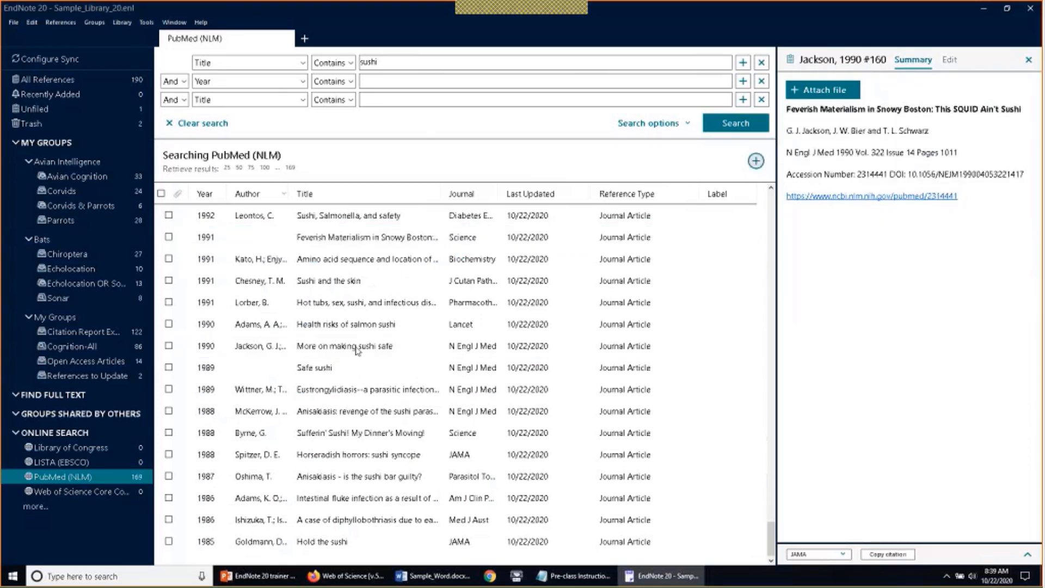
{"action": "left_click", "coordinate": [349, 412]}
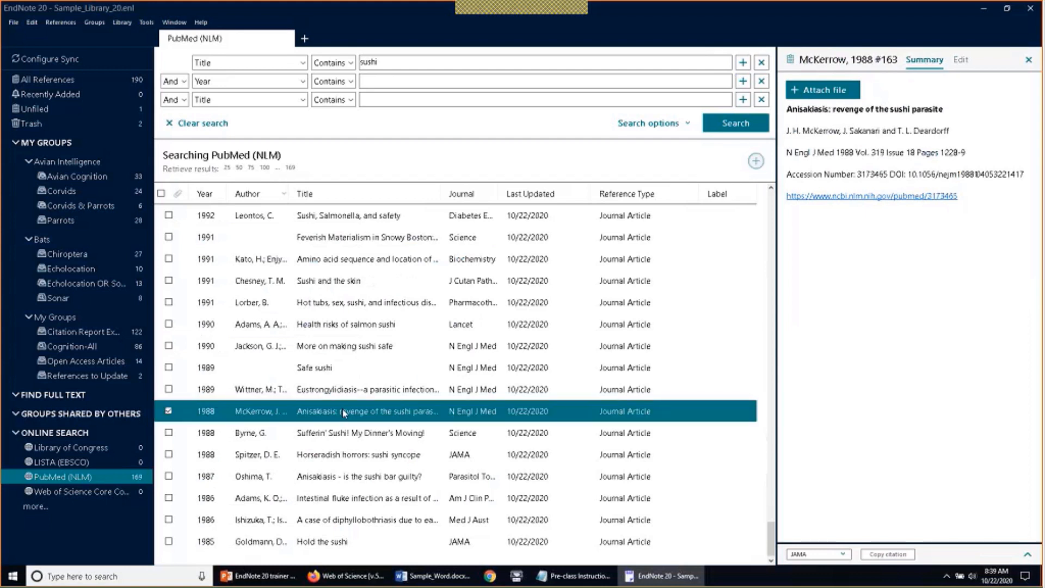
Hand-pick several results, then clear them and select all 169 sushi references
{"action": "left_click", "coordinate": [349, 455]}
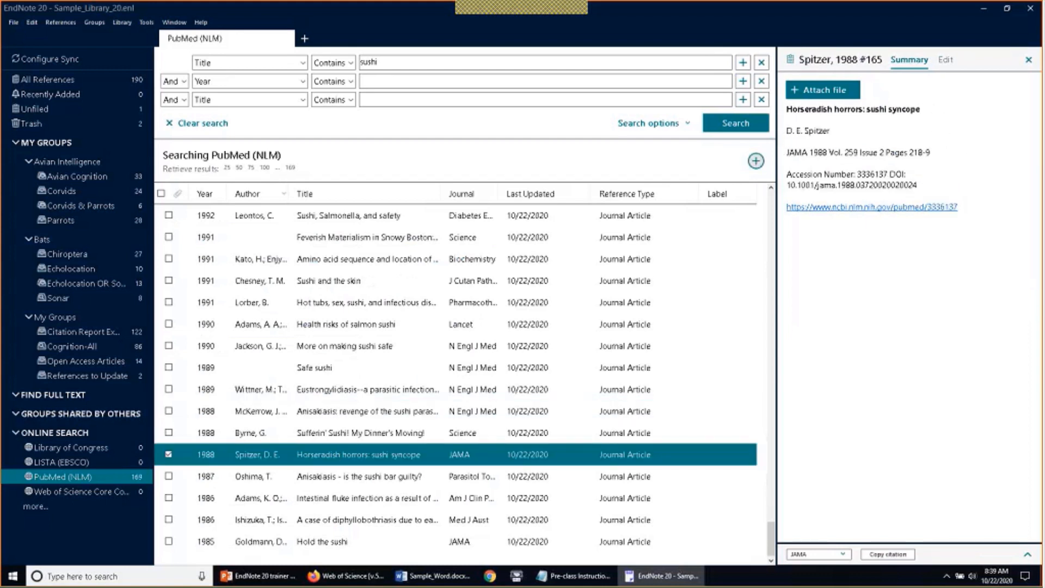
{"action": "left_click", "coordinate": [353, 500], "text": "ctrl"}
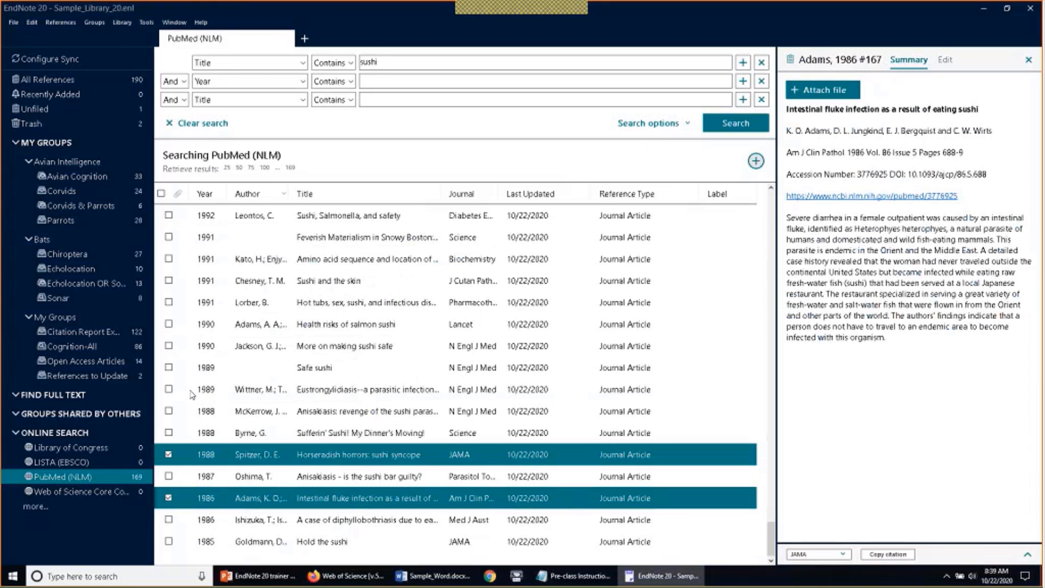
{"action": "left_click", "coordinate": [169, 389]}
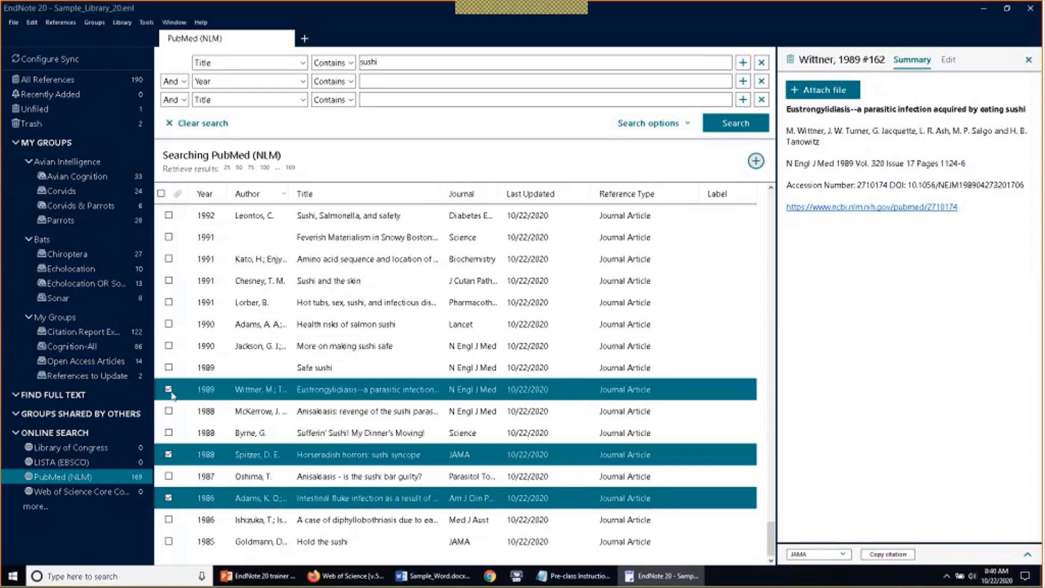
{"action": "left_click", "coordinate": [170, 324]}
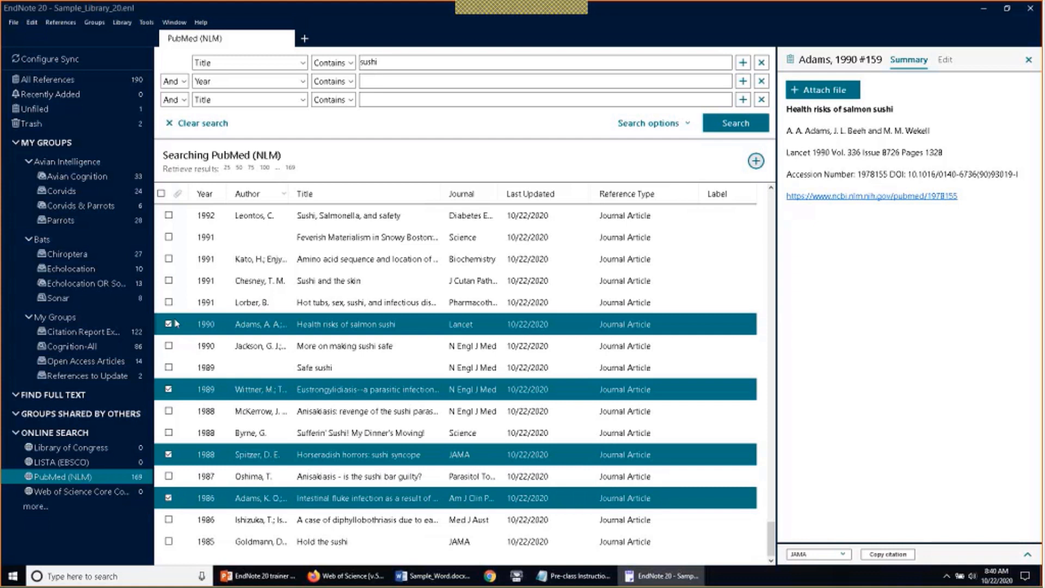
{"action": "left_click", "coordinate": [169, 238]}
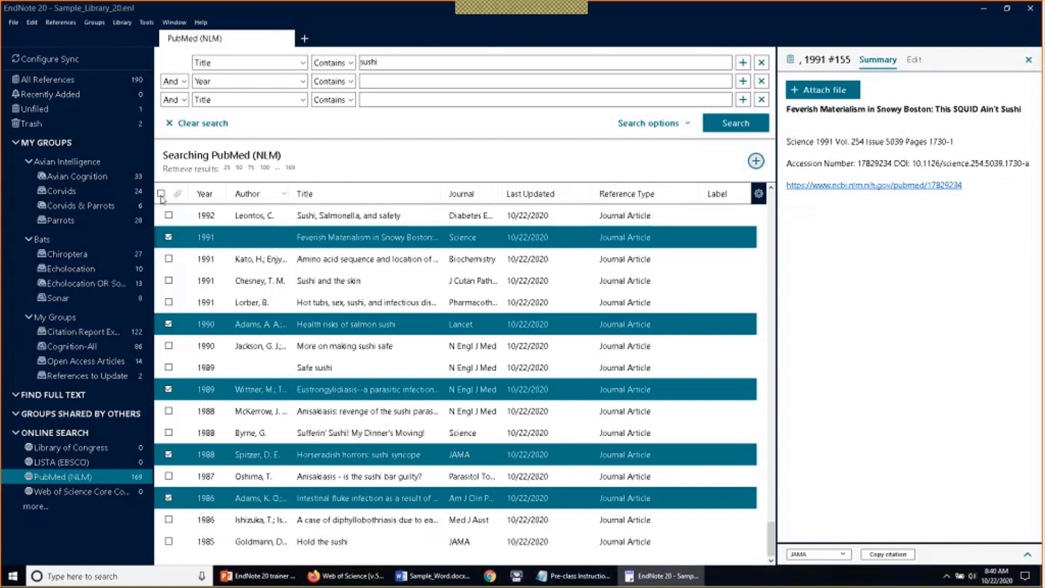
{"action": "left_click", "coordinate": [162, 196]}
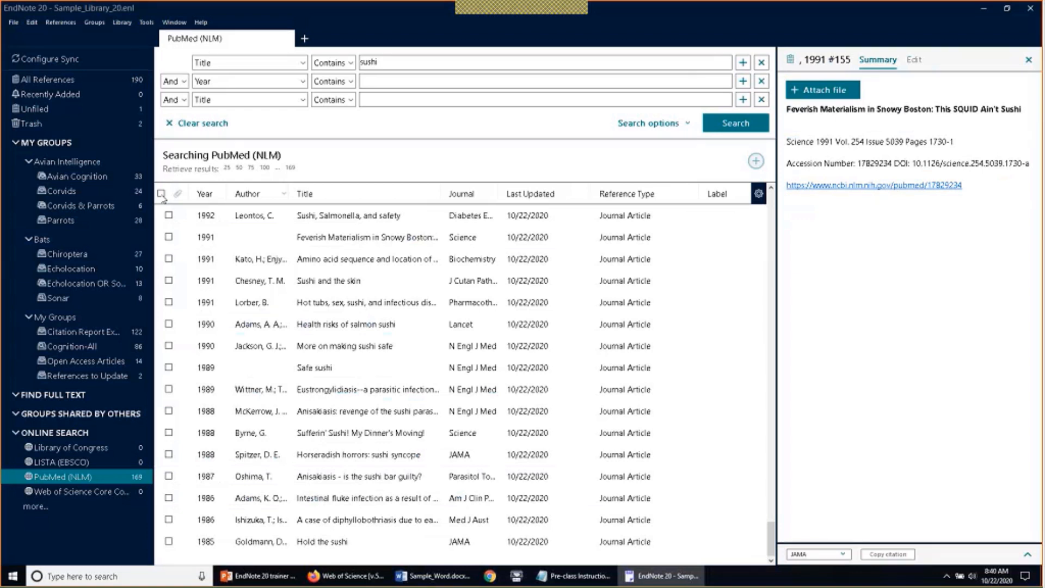
{"action": "left_click", "coordinate": [161, 193]}
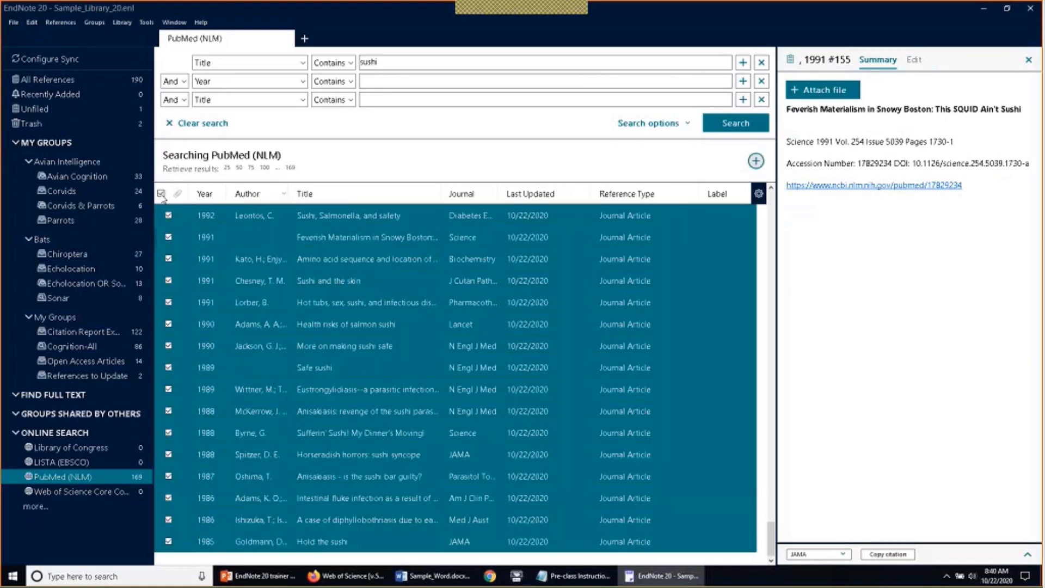
Add the 169 checked PubMed records to the library, then view Recently Added and the 170 Unfiled
{"action": "left_click", "coordinate": [753, 166]}
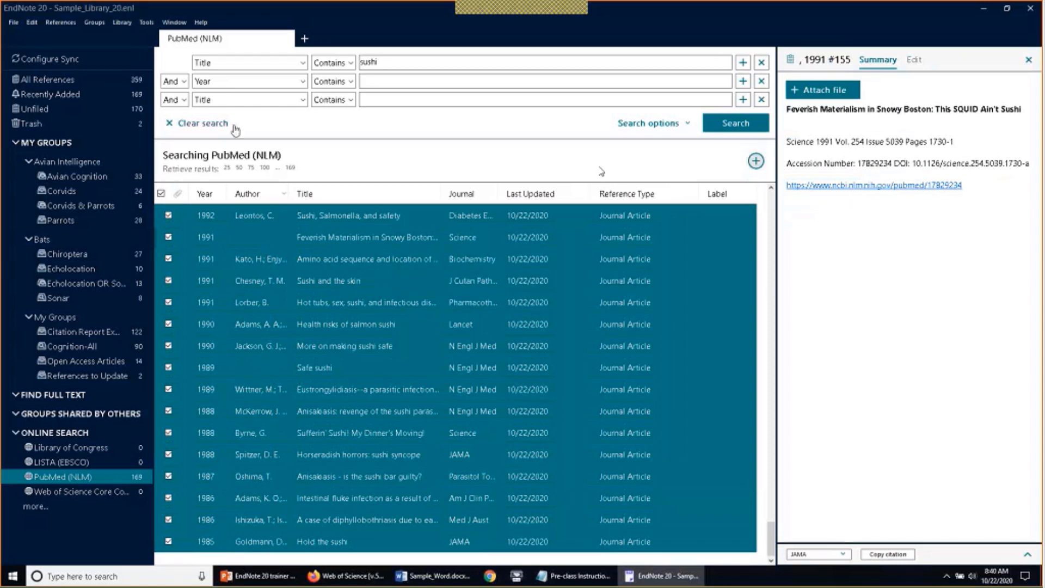
{"action": "left_click", "coordinate": [107, 96]}
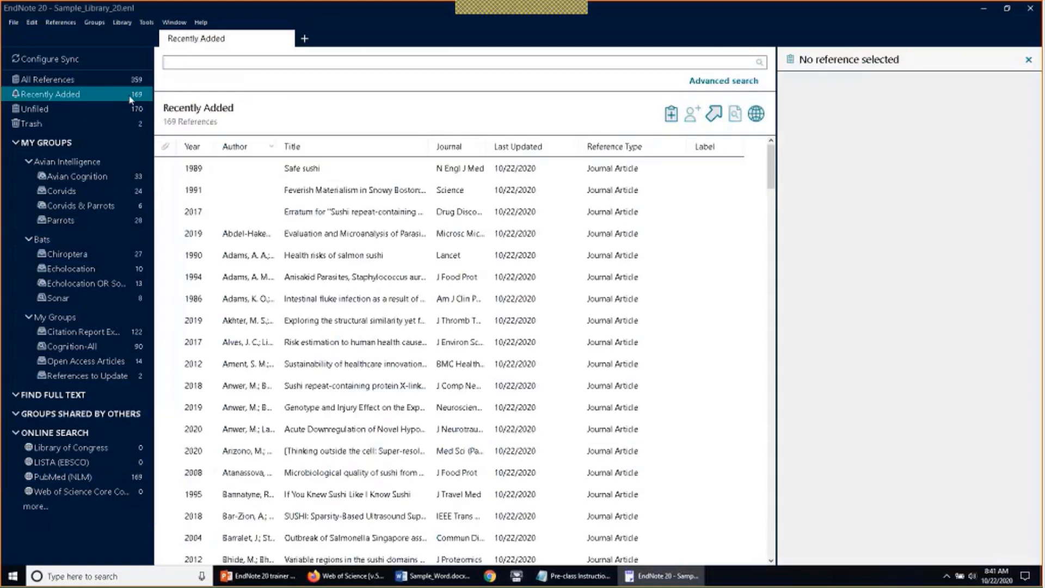
{"action": "left_click", "coordinate": [106, 110]}
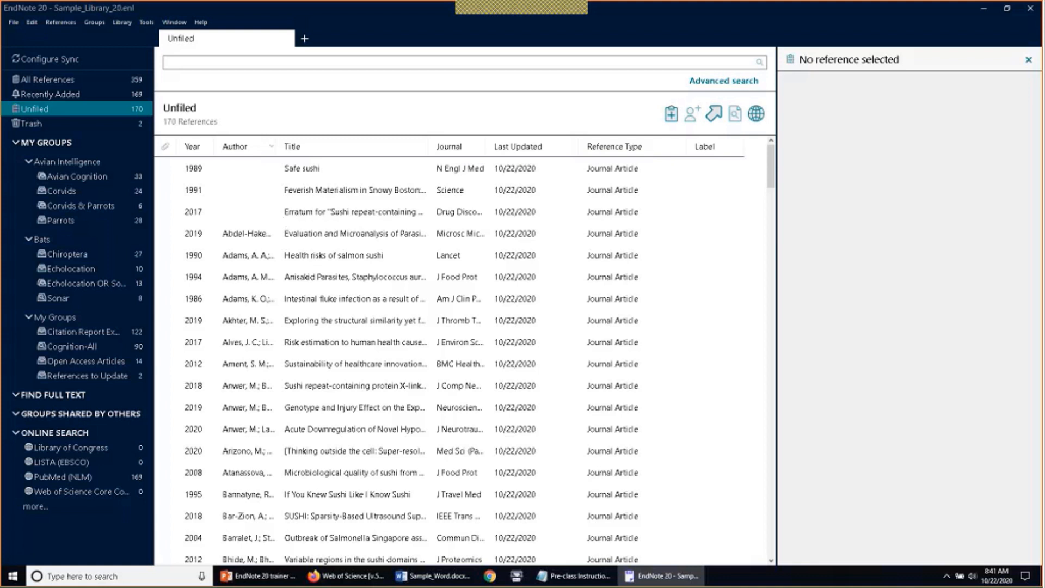
Create a group set named 'Sushi' and open it, showing 0 references
{"action": "left_click", "coordinate": [97, 24]}
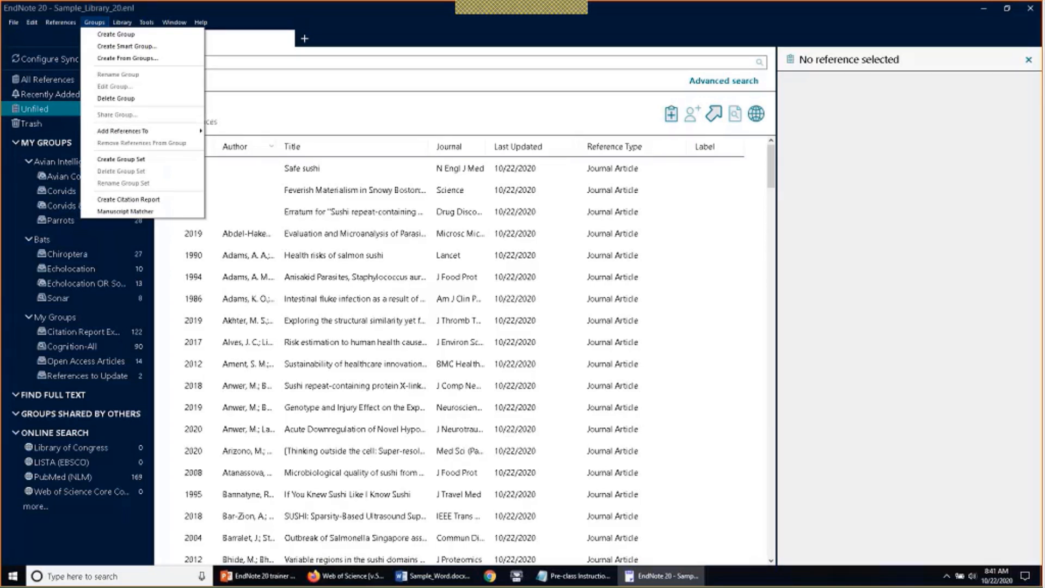
{"action": "left_click", "coordinate": [95, 162]}
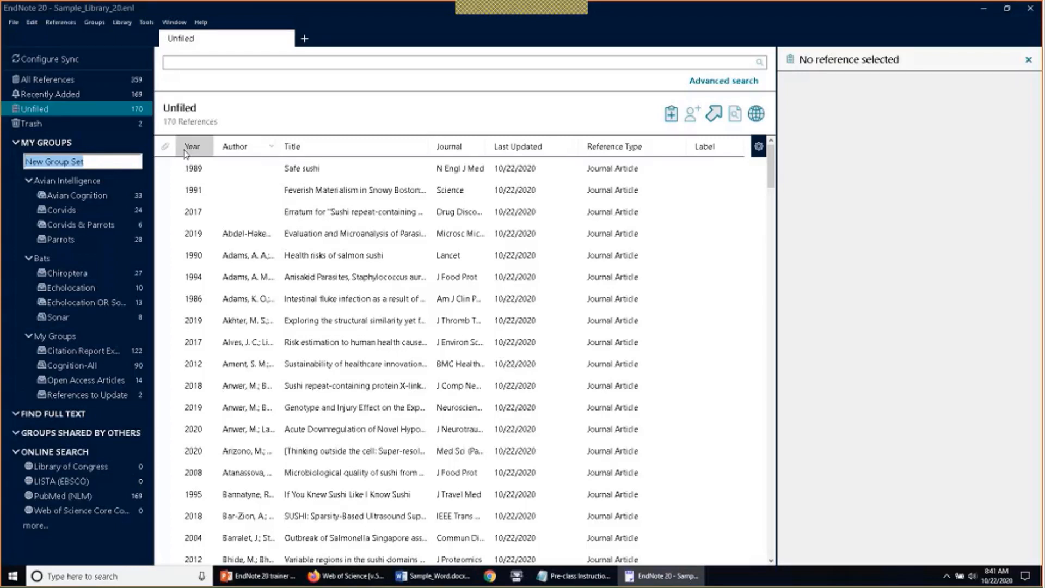
{"action": "type", "text": "Sushi"}
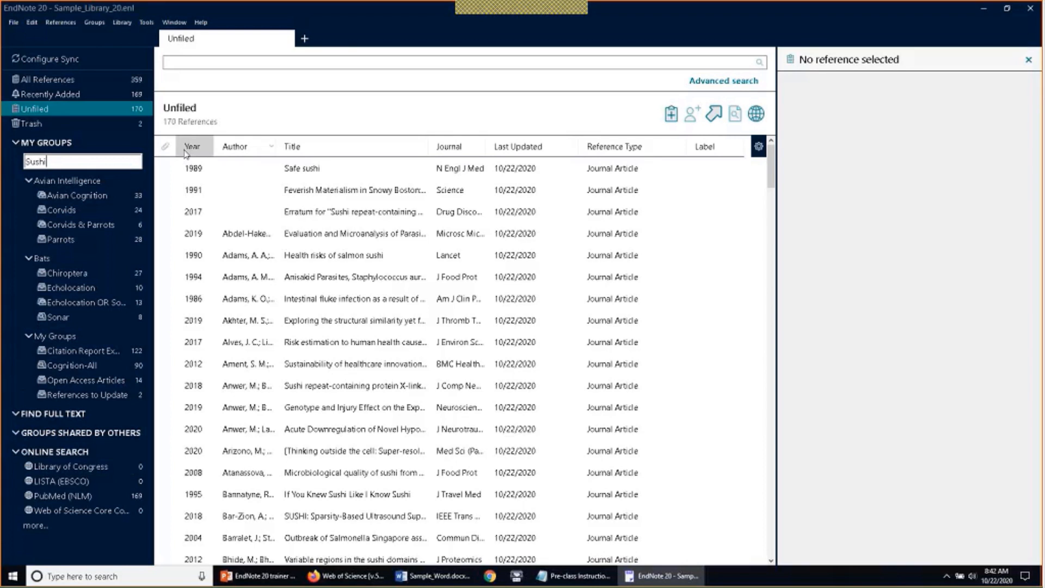
{"action": "key", "text": "Return"}
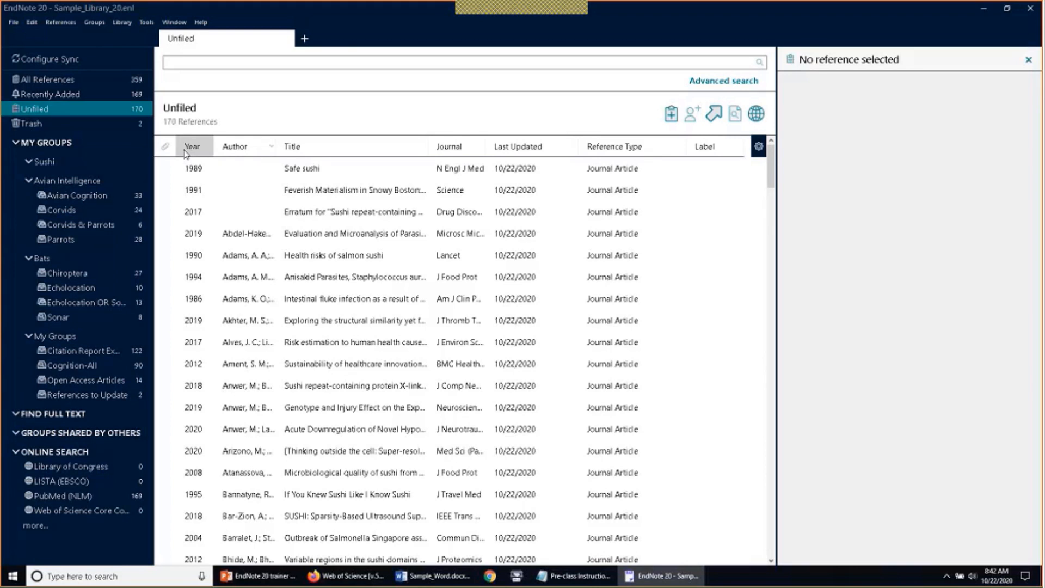
{"action": "left_click", "coordinate": [61, 162]}
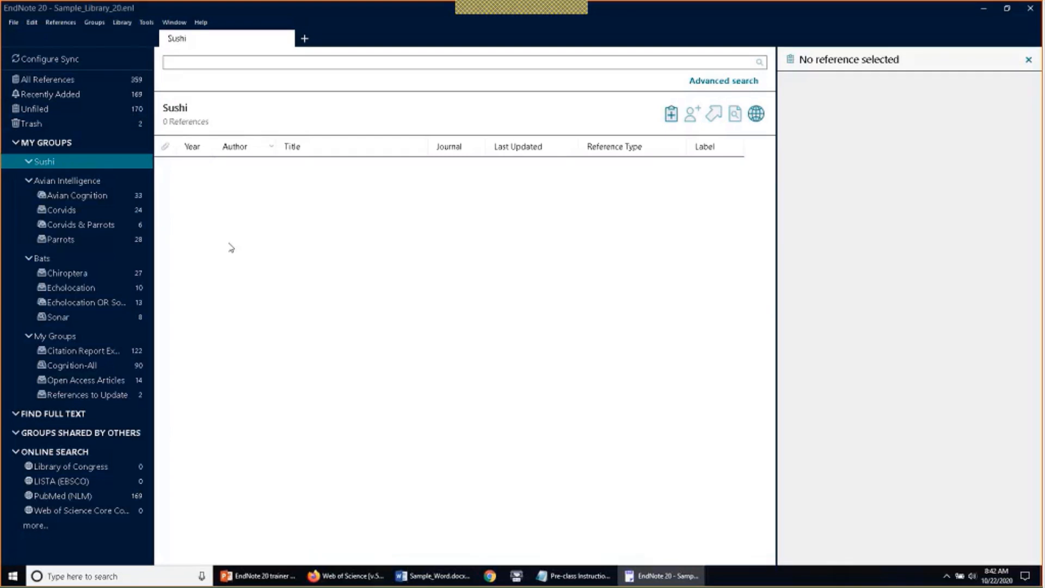
Create a 'Sushi in General' group in the Sushi set, then show the 170 Unfiled references
{"action": "left_click", "coordinate": [94, 22]}
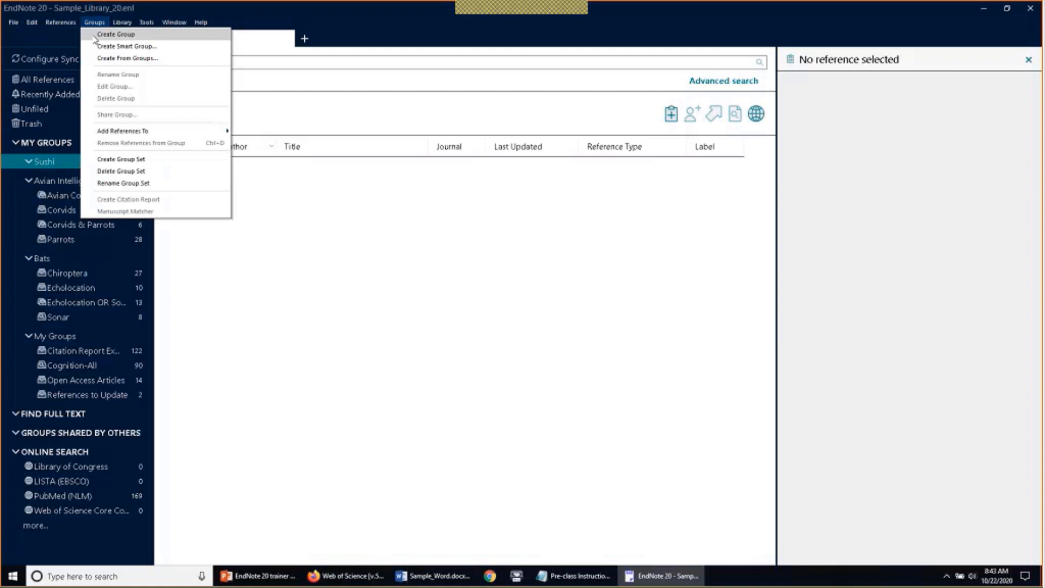
{"action": "left_click", "coordinate": [94, 36]}
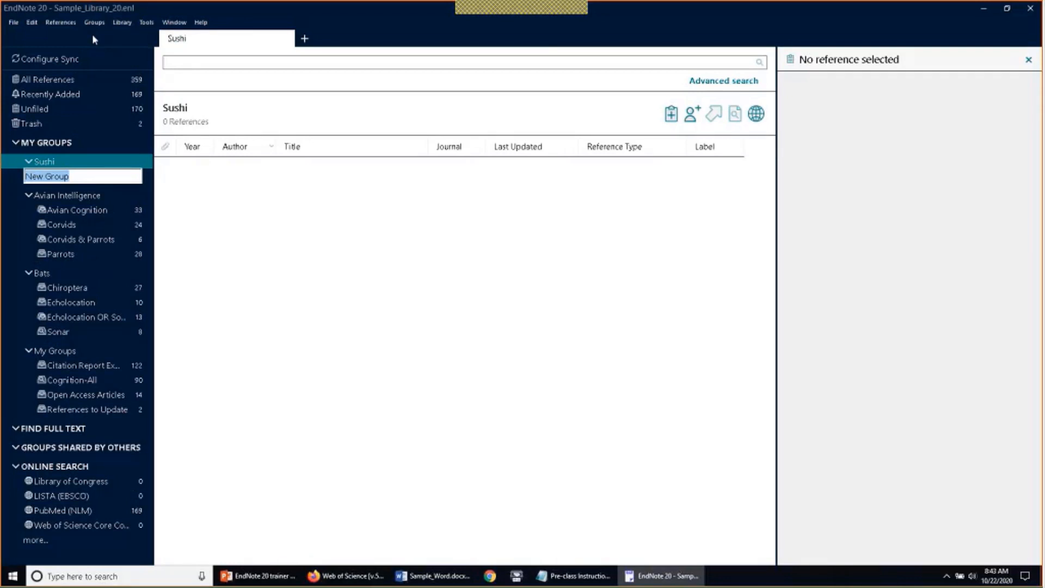
{"action": "type", "text": "Sushi in General"}
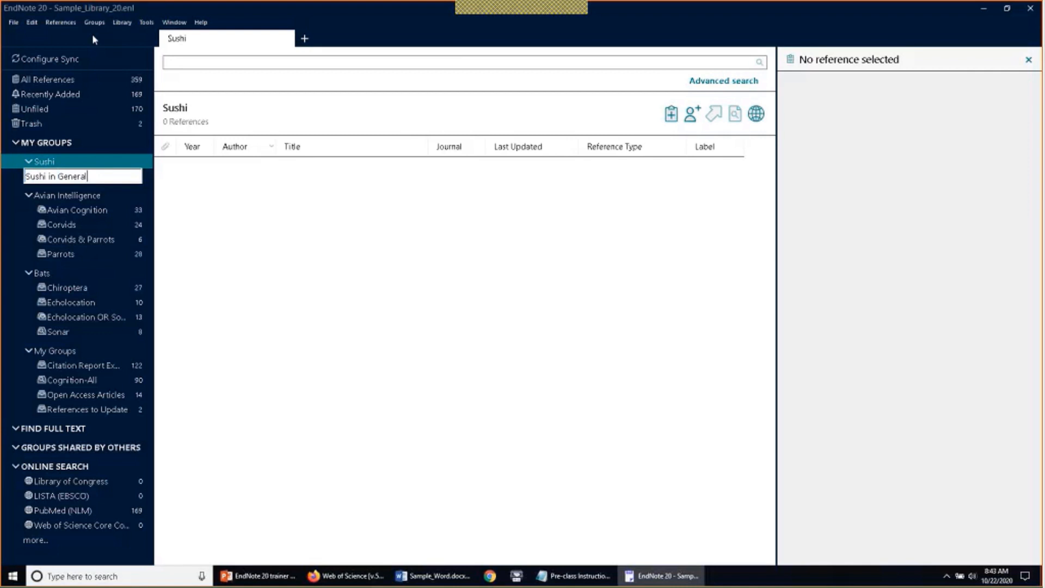
{"action": "key", "text": "Return"}
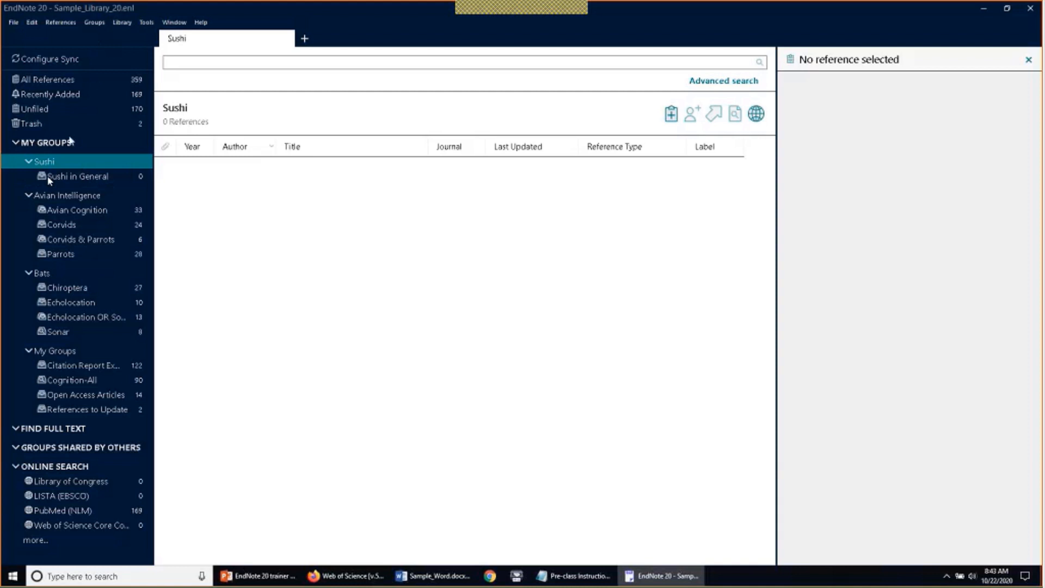
{"action": "left_click", "coordinate": [78, 110]}
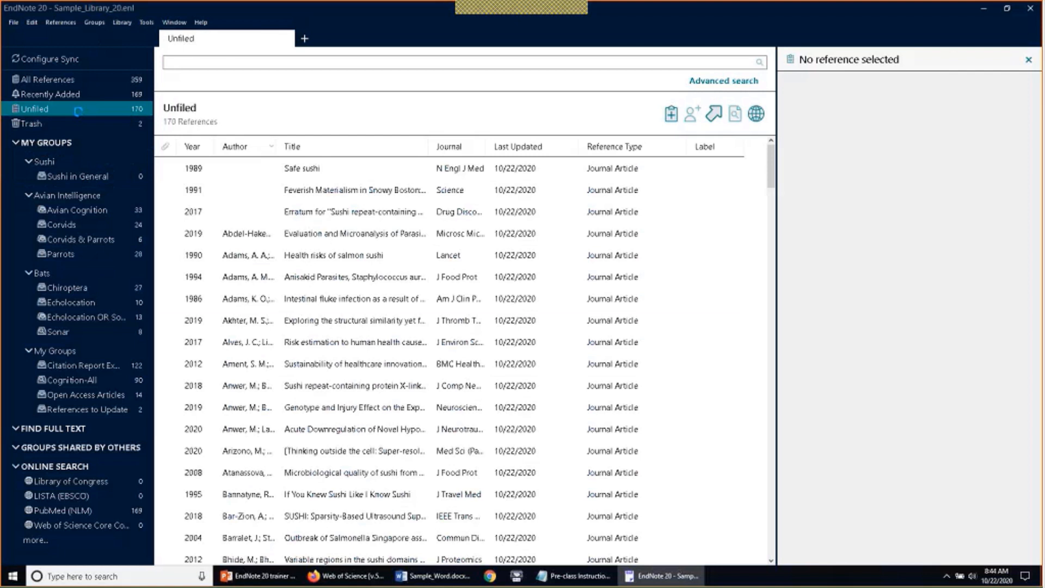
Select all unfiled references and drag the duplicates to the Trash
{"action": "left_click", "coordinate": [319, 300]}
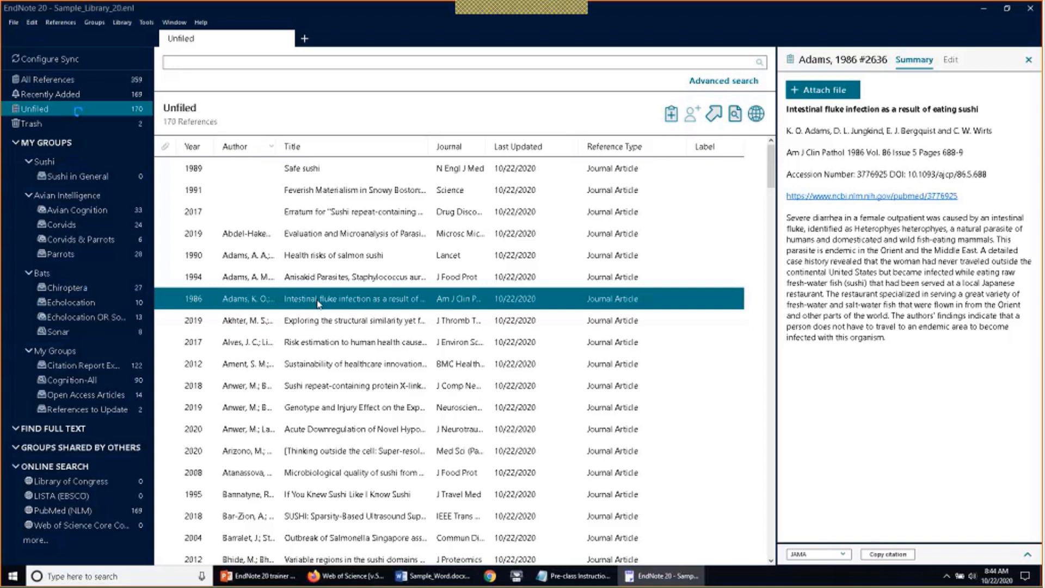
{"action": "left_click", "coordinate": [30, 22]}
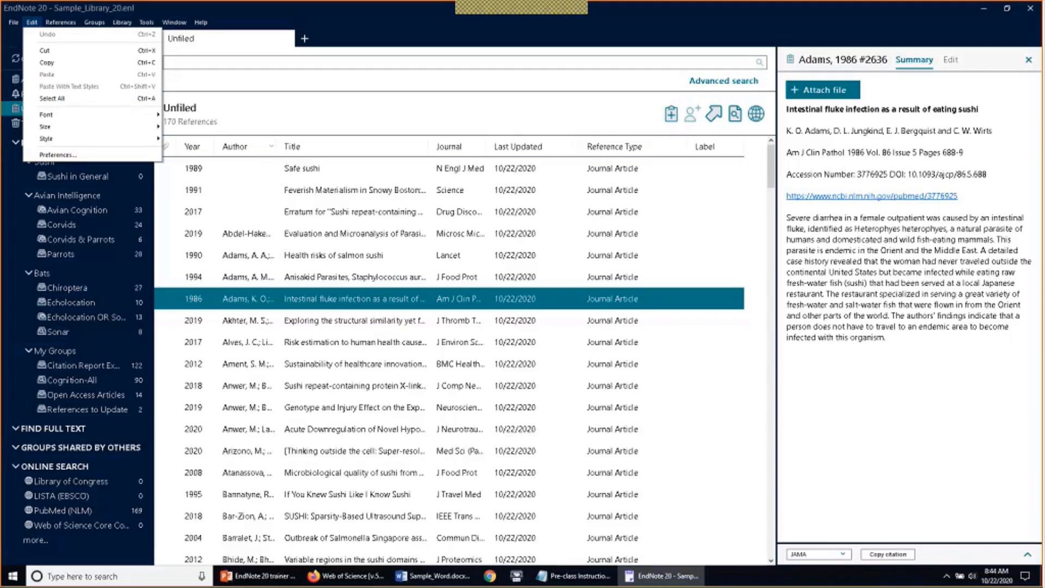
{"action": "left_click", "coordinate": [52, 98]}
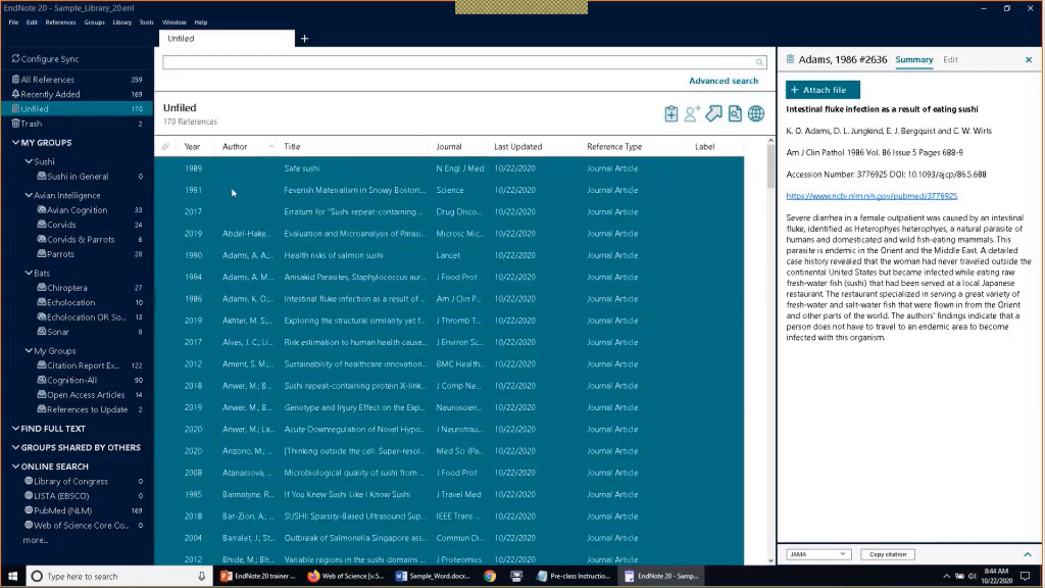
{"action": "left_click_drag", "start_coordinate": [233, 193], "coordinate": [151, 185]}
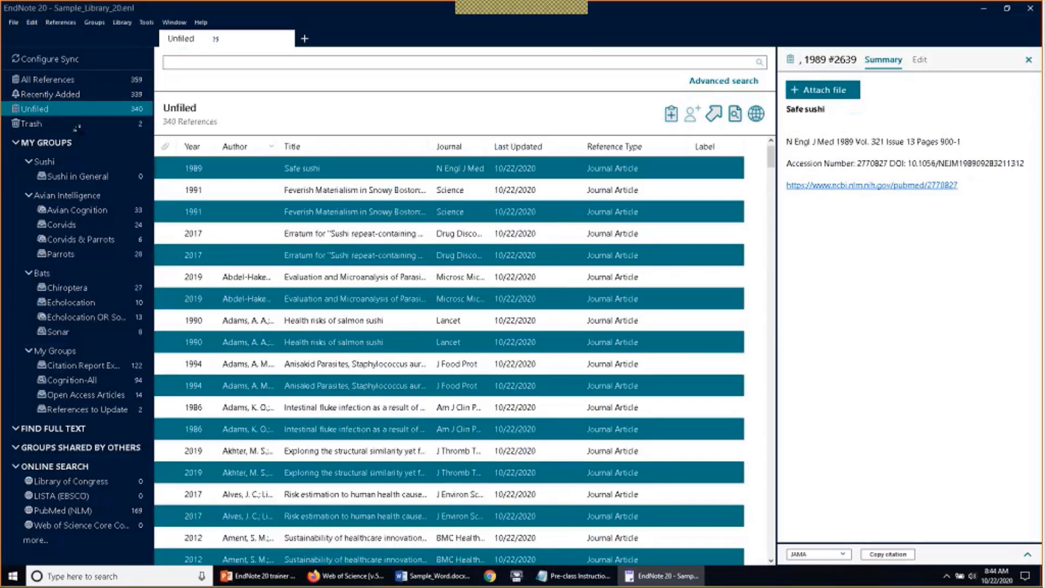
{"action": "left_click_drag", "start_coordinate": [77, 129], "coordinate": [76, 125]}
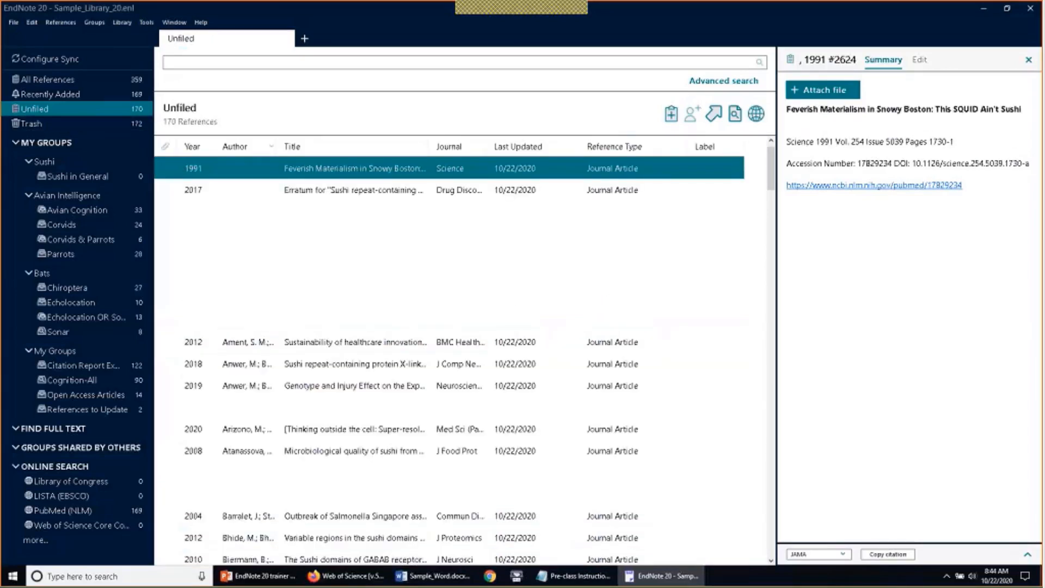
Add all remaining unfiled references to the Sushi in General group
{"action": "key", "text": "ctrl+a"}
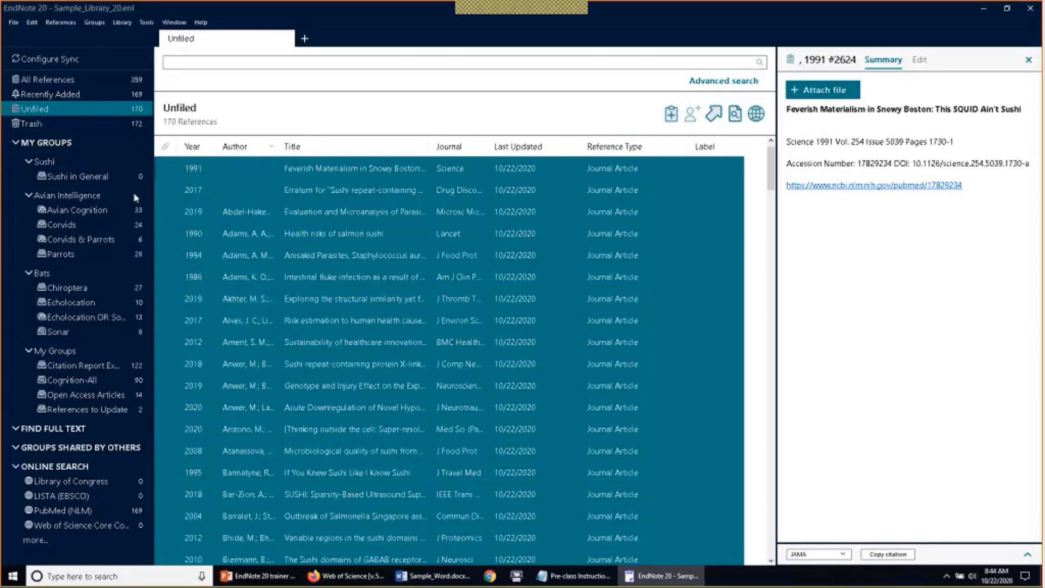
{"action": "left_click", "coordinate": [96, 22]}
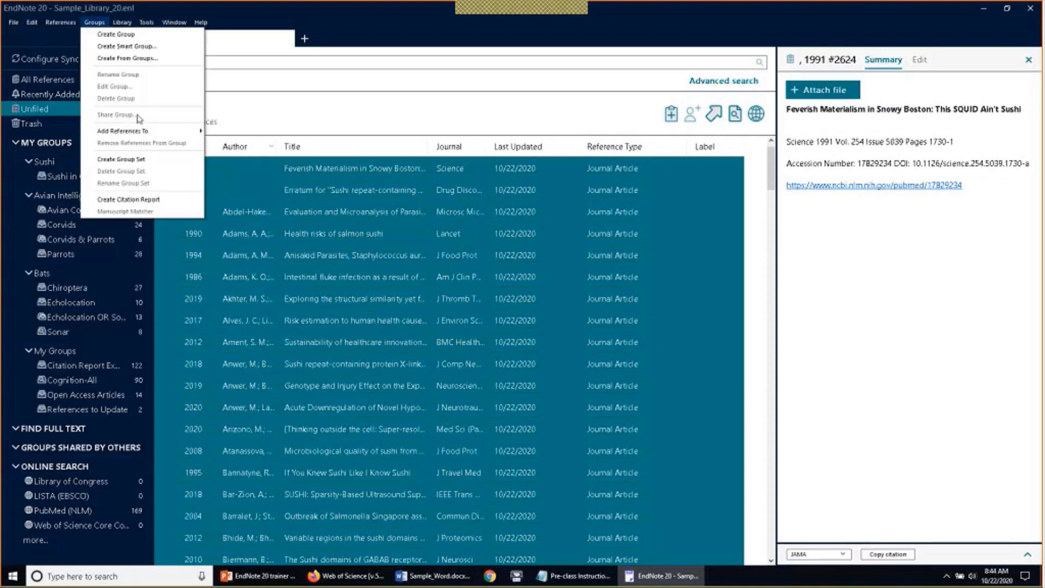
{"action": "mouse_move", "coordinate": [176, 134]}
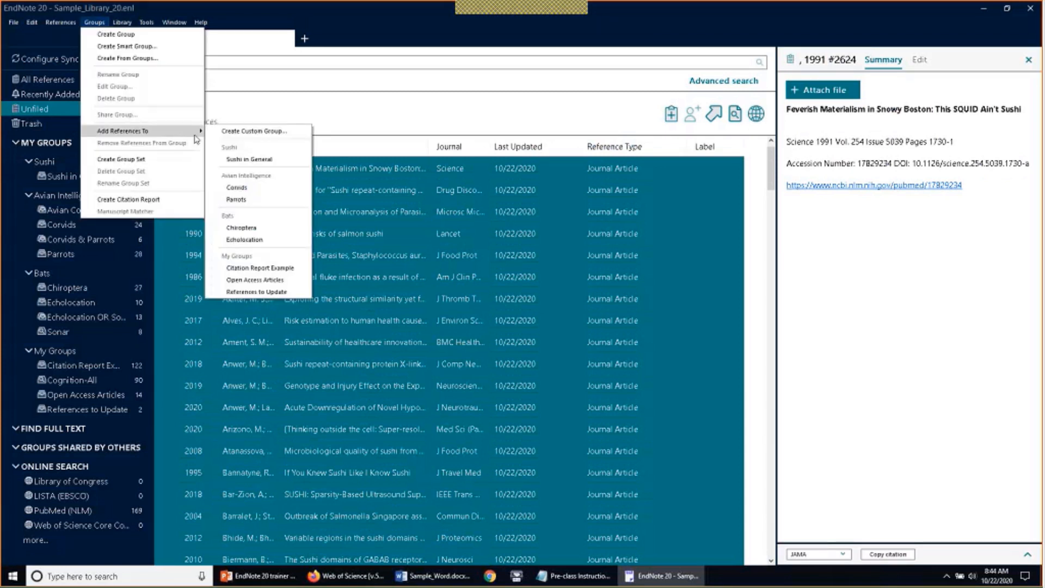
{"action": "left_click", "coordinate": [218, 160]}
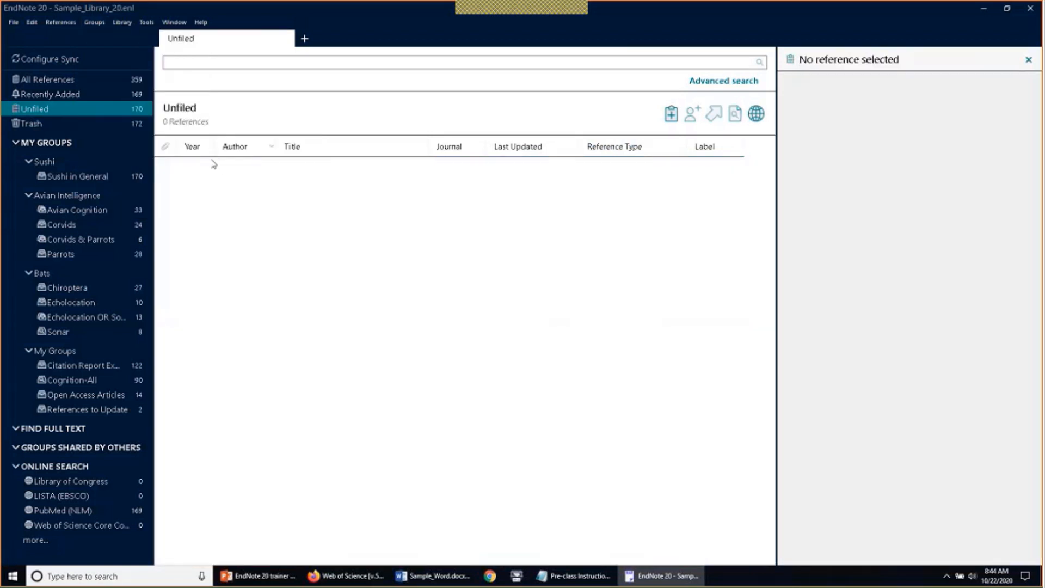
Check Sushi in General, confirm Unfiled is empty, and view the Sushi set's 170 references
{"action": "left_click", "coordinate": [97, 178]}
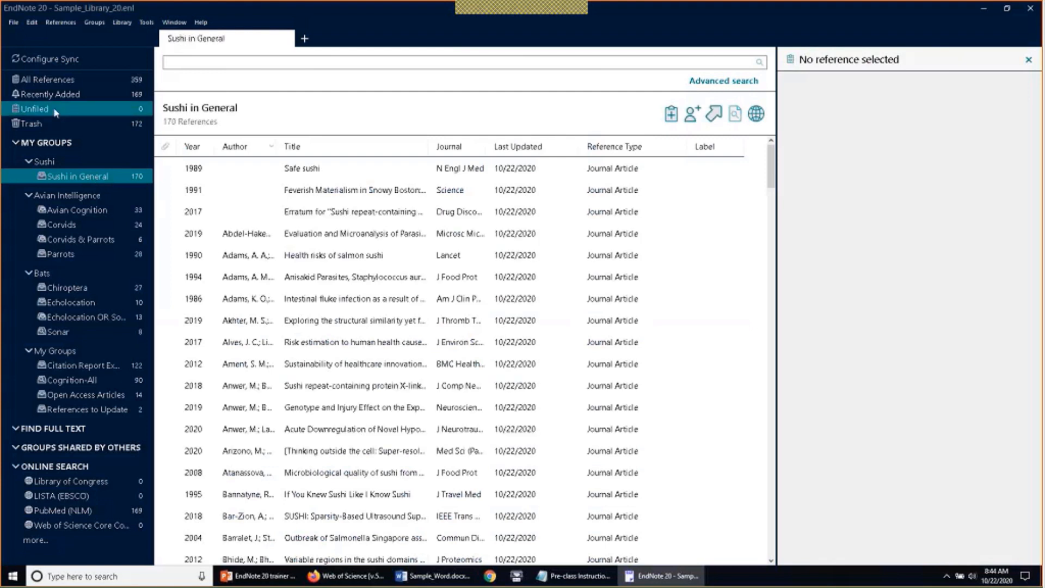
{"action": "left_click", "coordinate": [106, 112]}
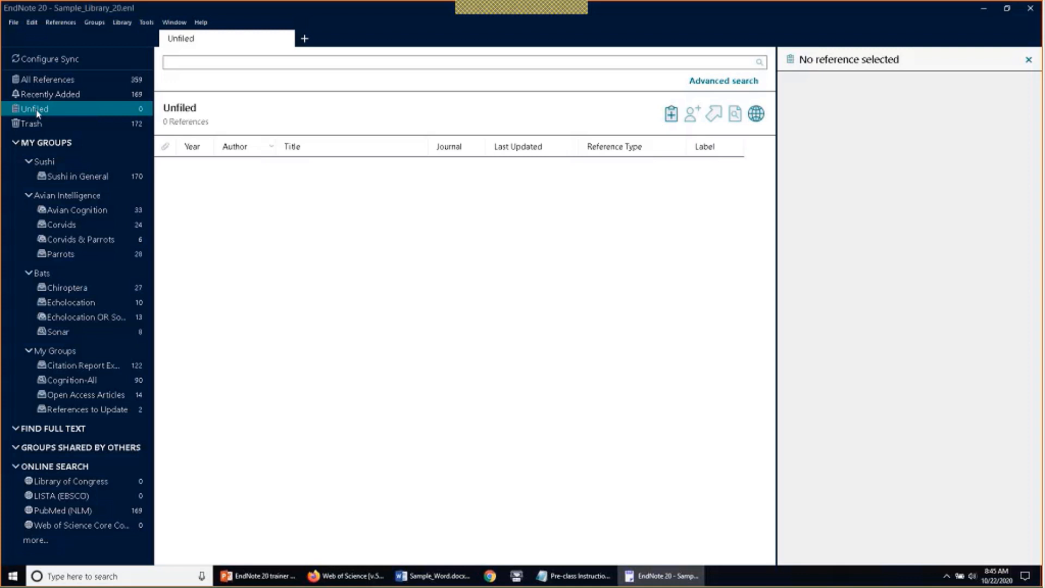
{"action": "left_click", "coordinate": [44, 161]}
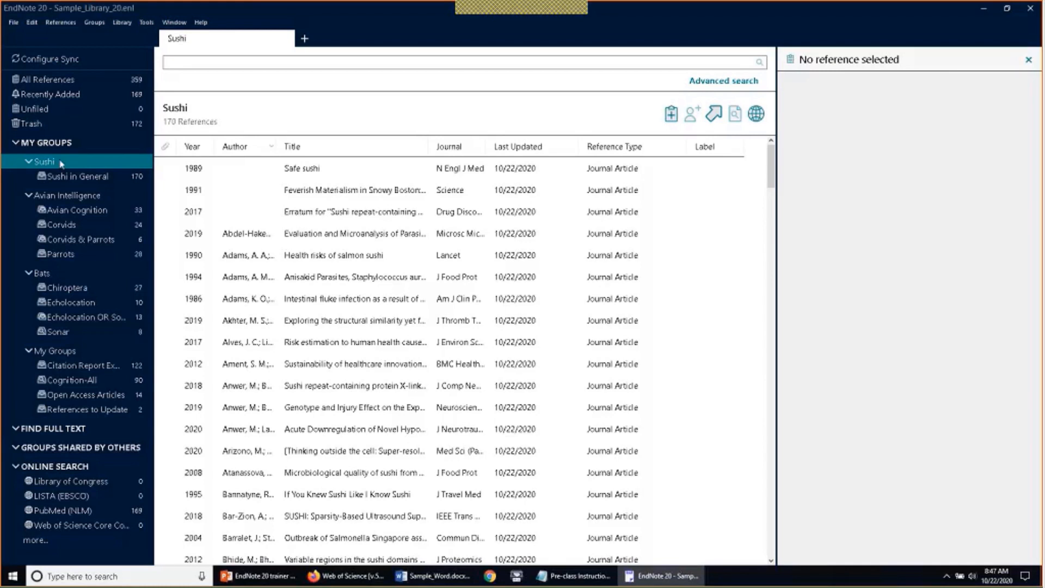
Create a new smart group named Sushi Domains from the Groups menu
{"action": "left_click", "coordinate": [101, 23]}
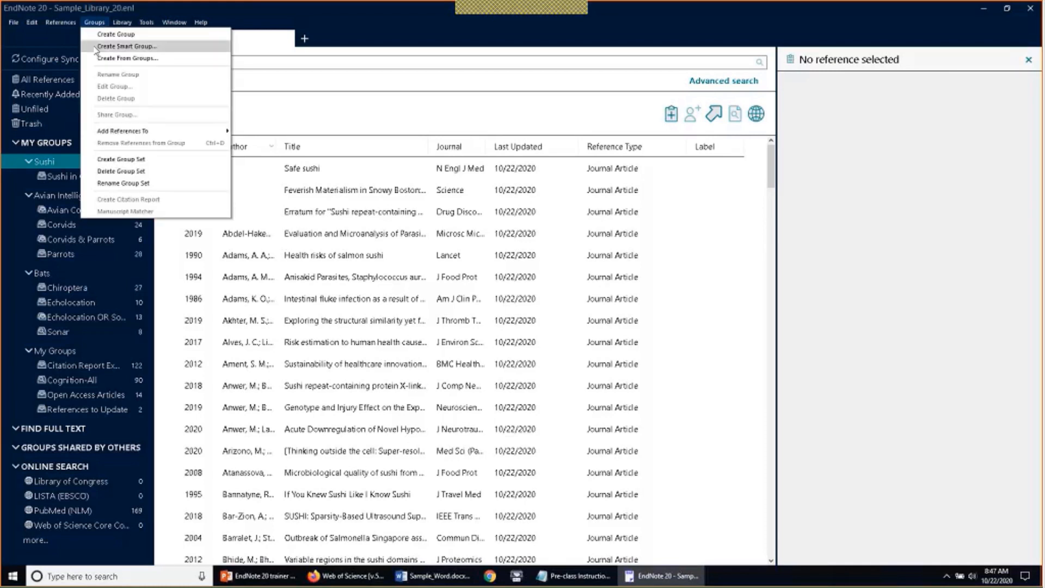
{"action": "left_click", "coordinate": [95, 49]}
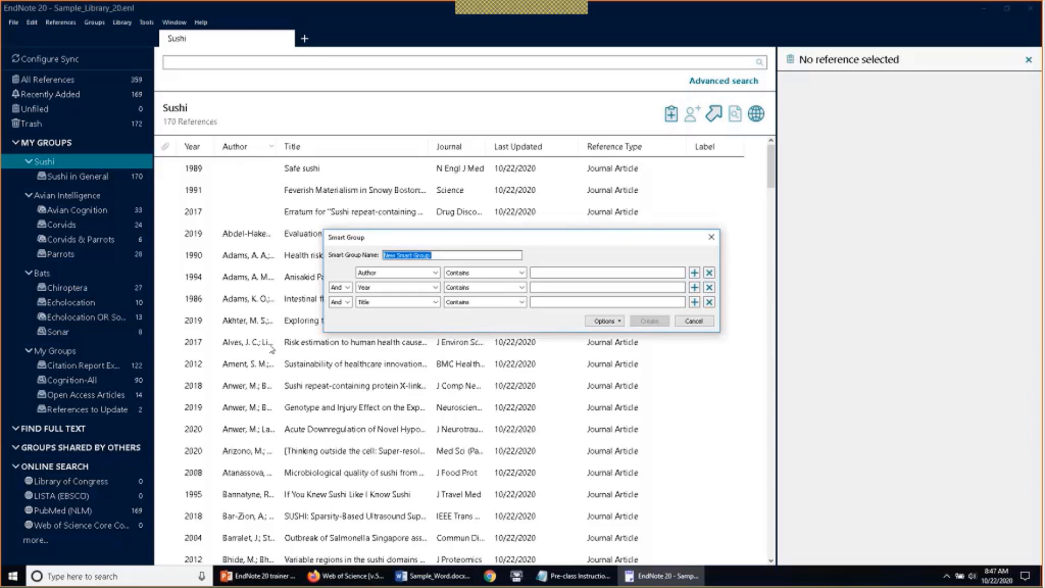
{"action": "type", "text": "Sushi"}
{"action": "type", "text": " Dona"}
{"action": "type", "text": "ins"}
{"action": "key", "text": "Tab"}
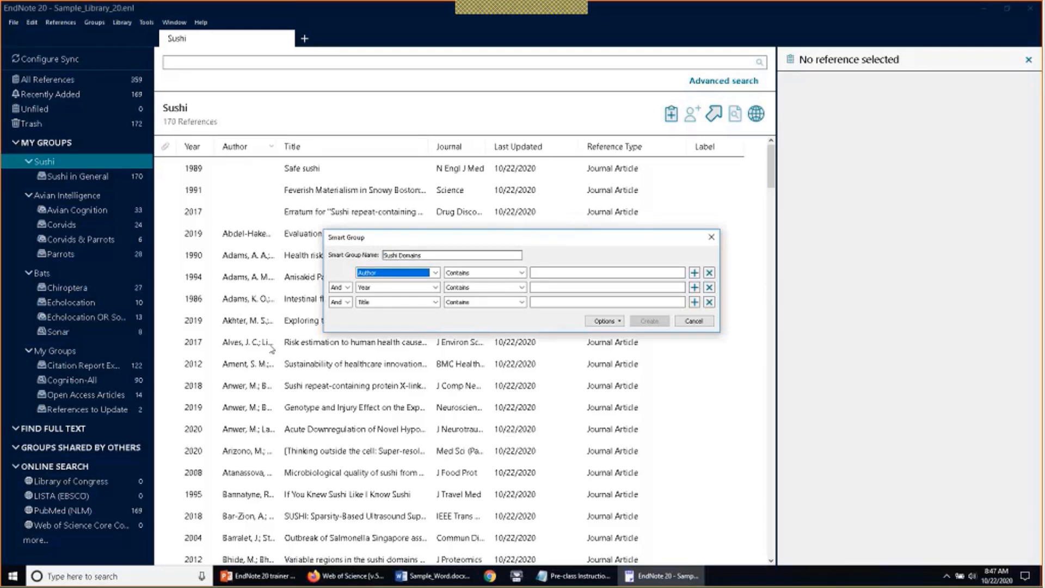
Set the first smart-group rule to Author Contains 'sushi domain'
{"action": "left_click", "coordinate": [484, 273]}
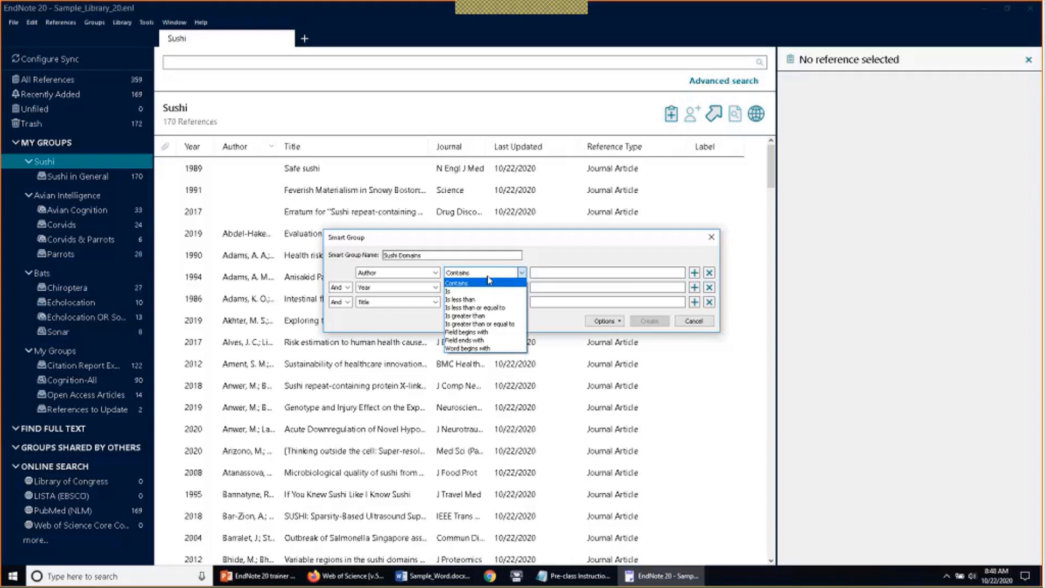
{"action": "left_click", "coordinate": [482, 284]}
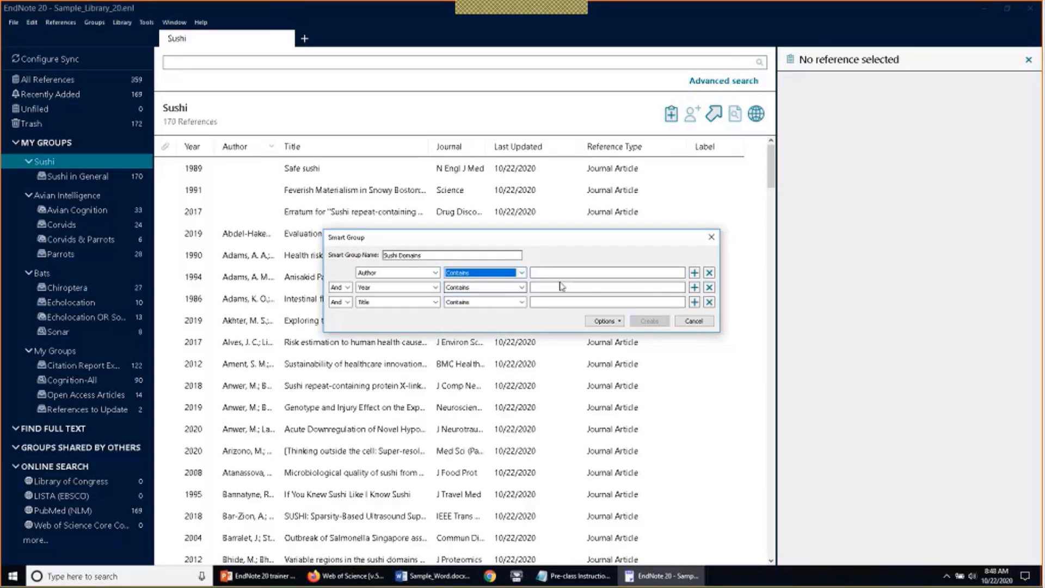
{"action": "left_click", "coordinate": [591, 273]}
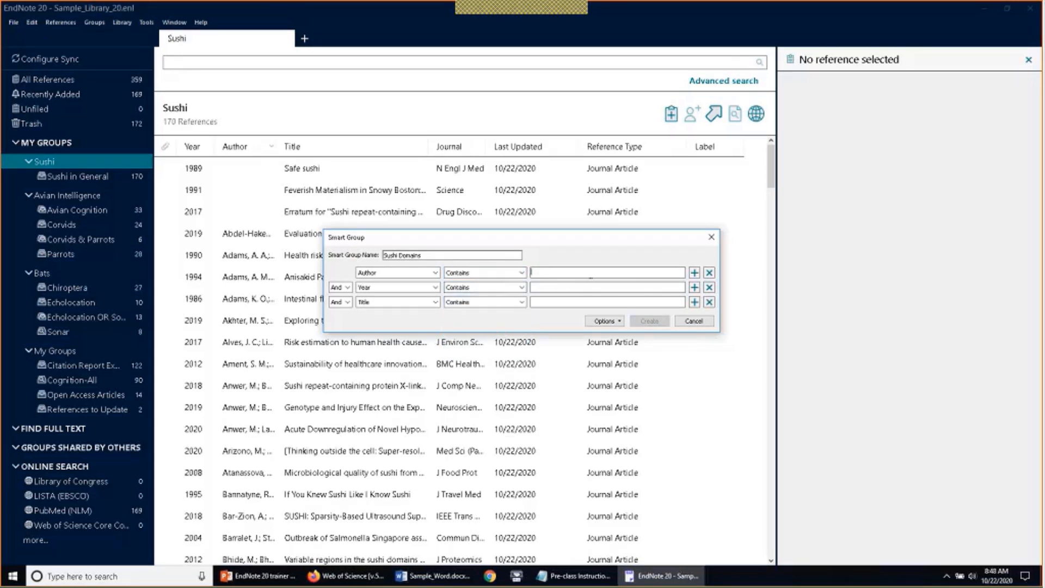
{"action": "type", "text": "sushi domain"}
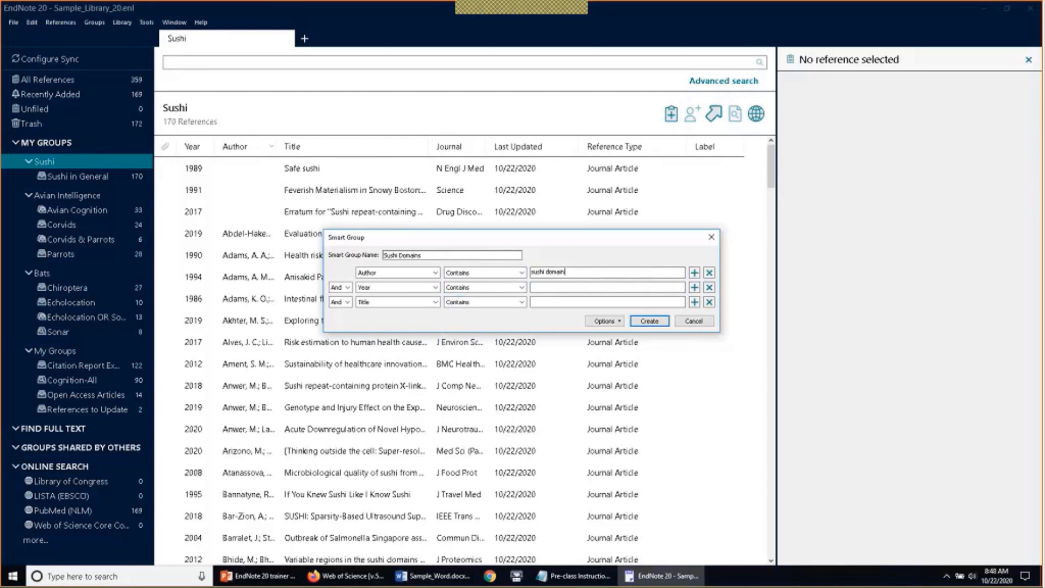
Create the group, then compare empty Sushi Domains against the 170 references in Sushi in General
{"action": "left_click", "coordinate": [646, 322]}
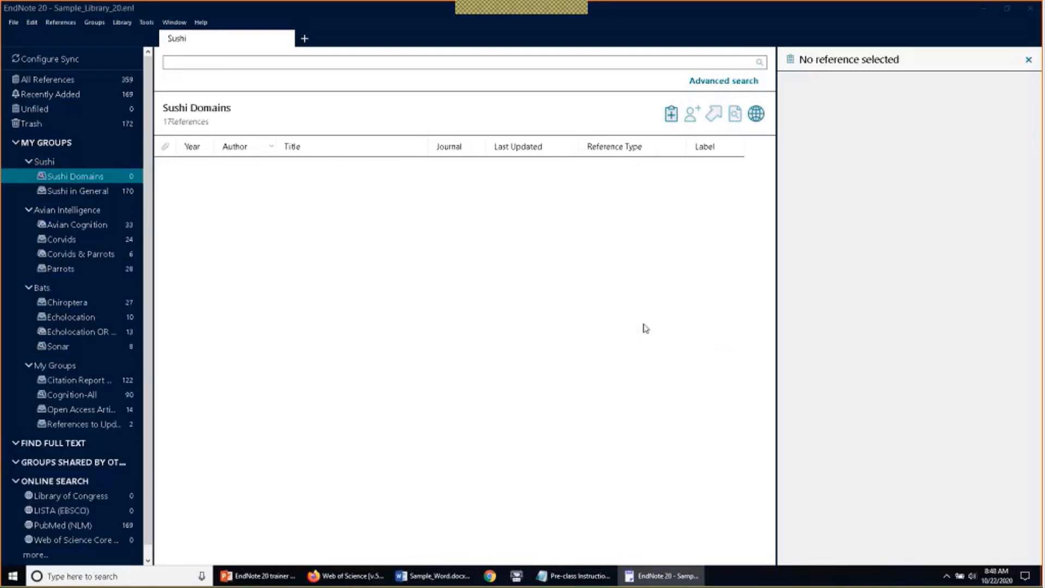
{"action": "left_click", "coordinate": [81, 191]}
{"action": "left_click", "coordinate": [86, 175]}
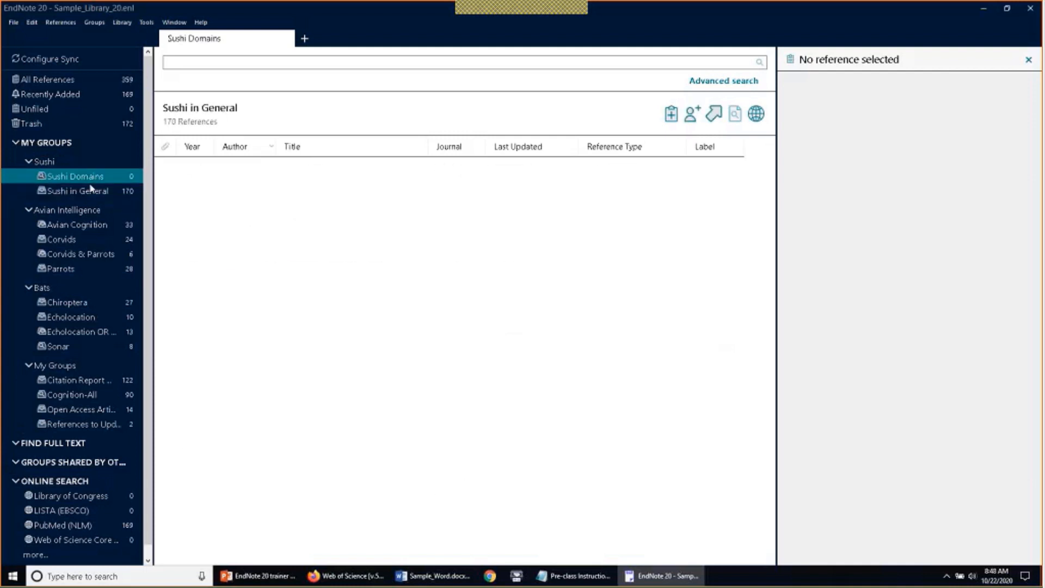
{"action": "left_click", "coordinate": [89, 190]}
{"action": "left_click", "coordinate": [97, 180]}
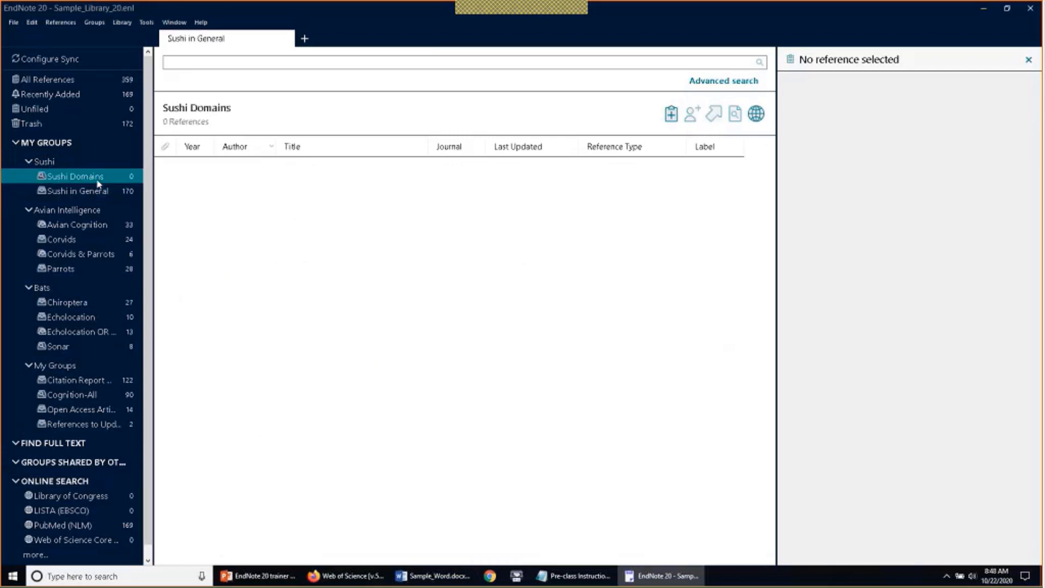
{"action": "left_click", "coordinate": [97, 191]}
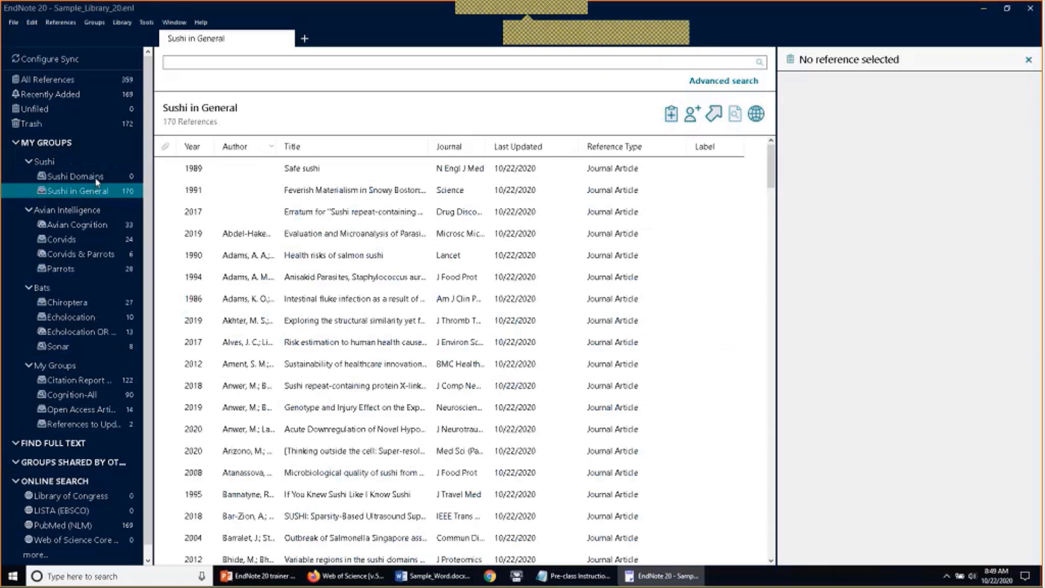
{"action": "left_click", "coordinate": [97, 182]}
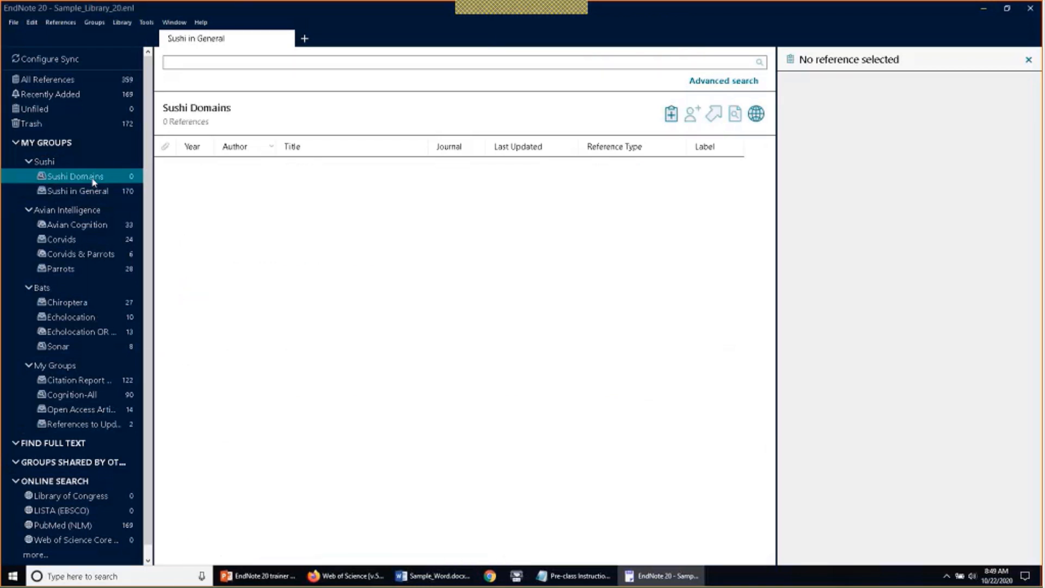
{"action": "right_click", "coordinate": [93, 180]}
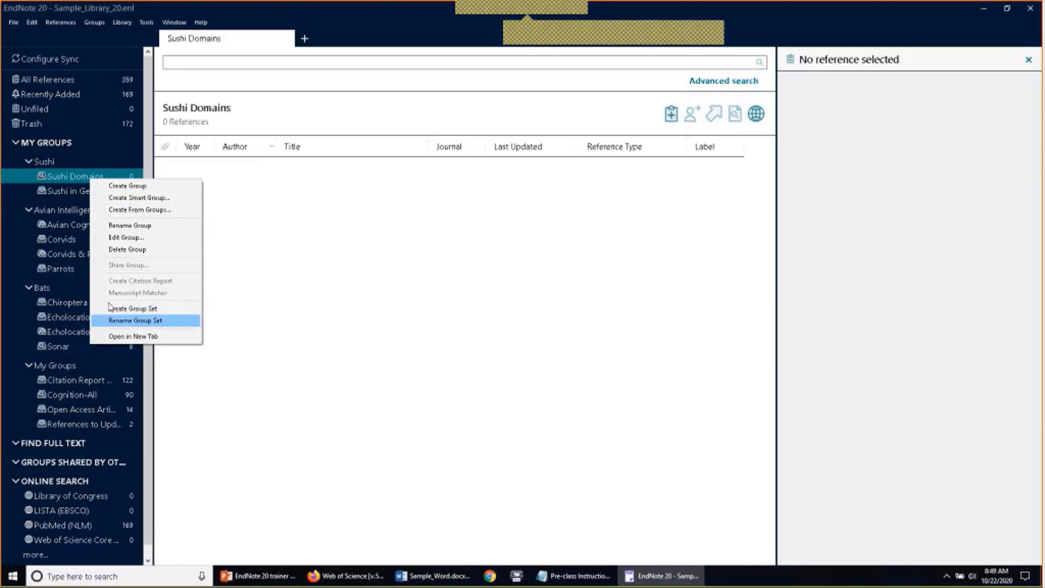
{"action": "left_click", "coordinate": [116, 240]}
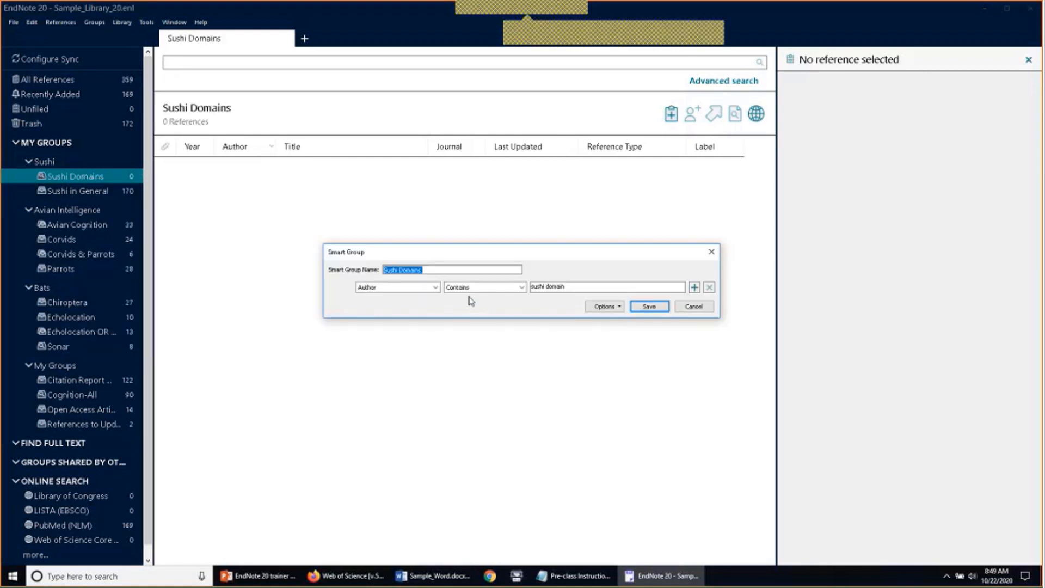
{"action": "left_click", "coordinate": [435, 288]}
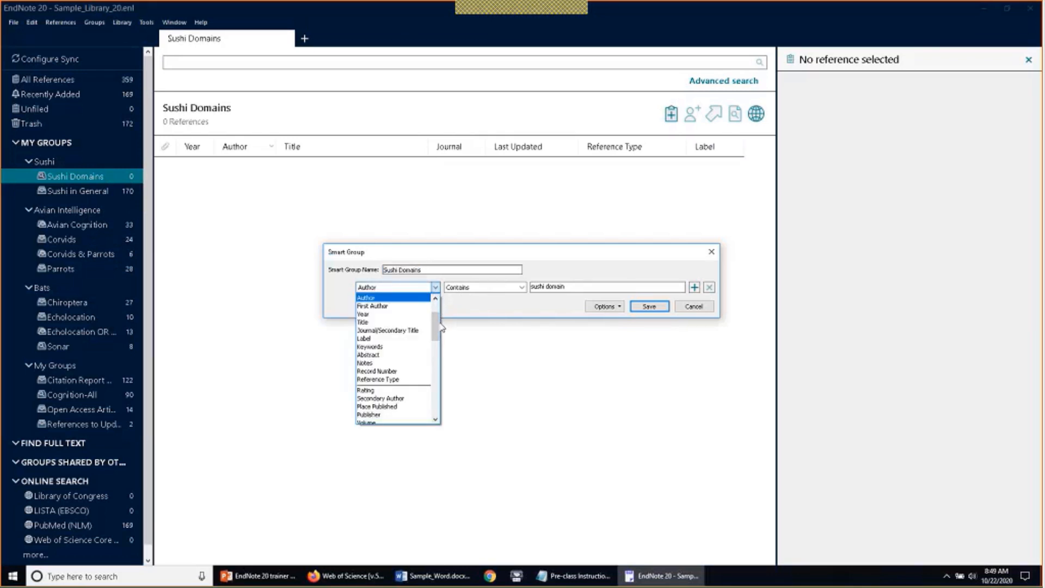
{"action": "left_click", "coordinate": [411, 305]}
{"action": "left_click", "coordinate": [693, 305]}
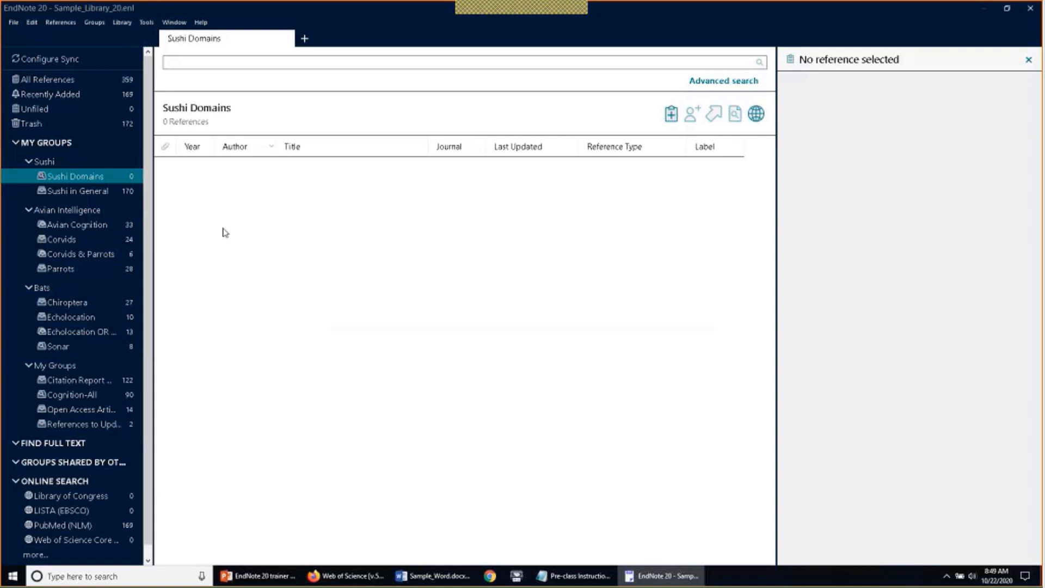
Edit the Sushi Domains rule to search Any Field for 'sushi domain' and save it
{"action": "right_click", "coordinate": [81, 181]}
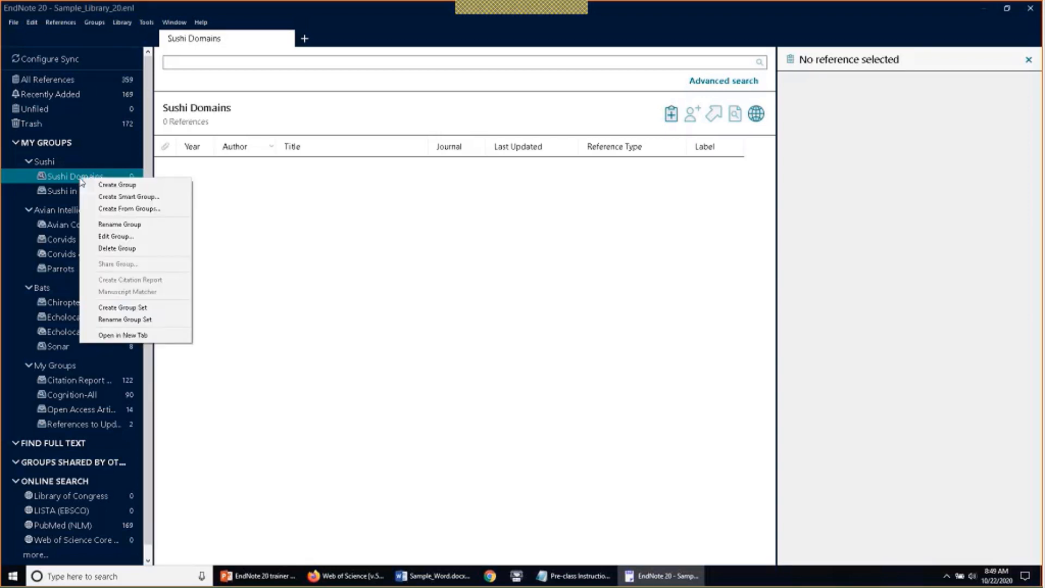
{"action": "left_click", "coordinate": [98, 238]}
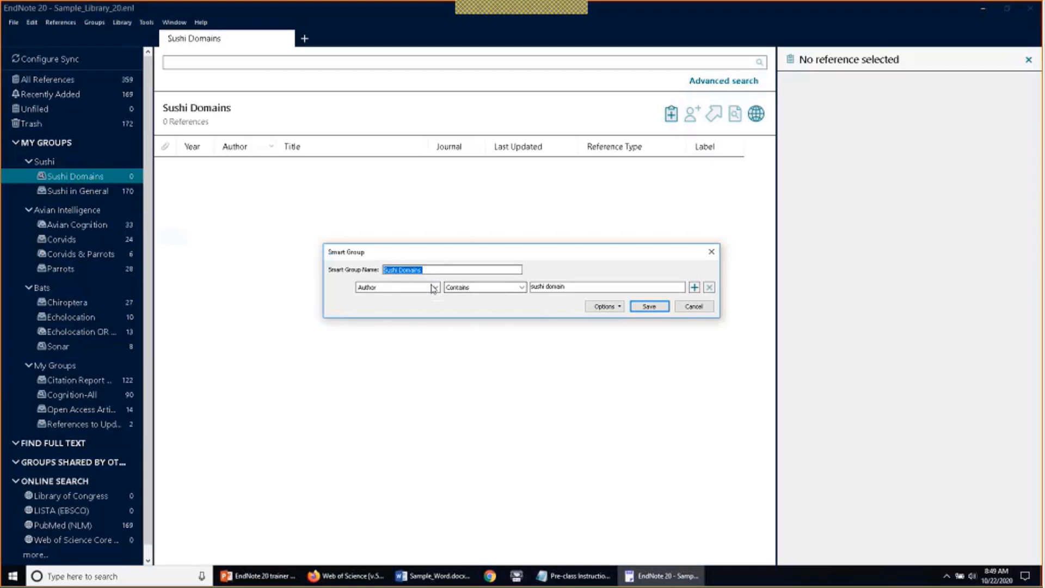
{"action": "left_click", "coordinate": [434, 288]}
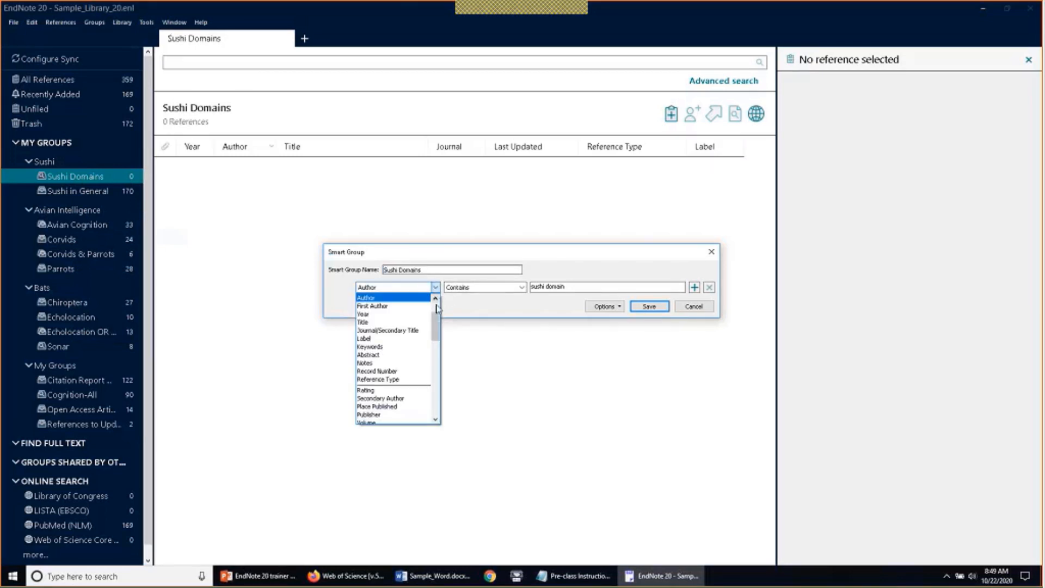
{"action": "left_click_drag", "start_coordinate": [435, 325], "coordinate": [437, 315]}
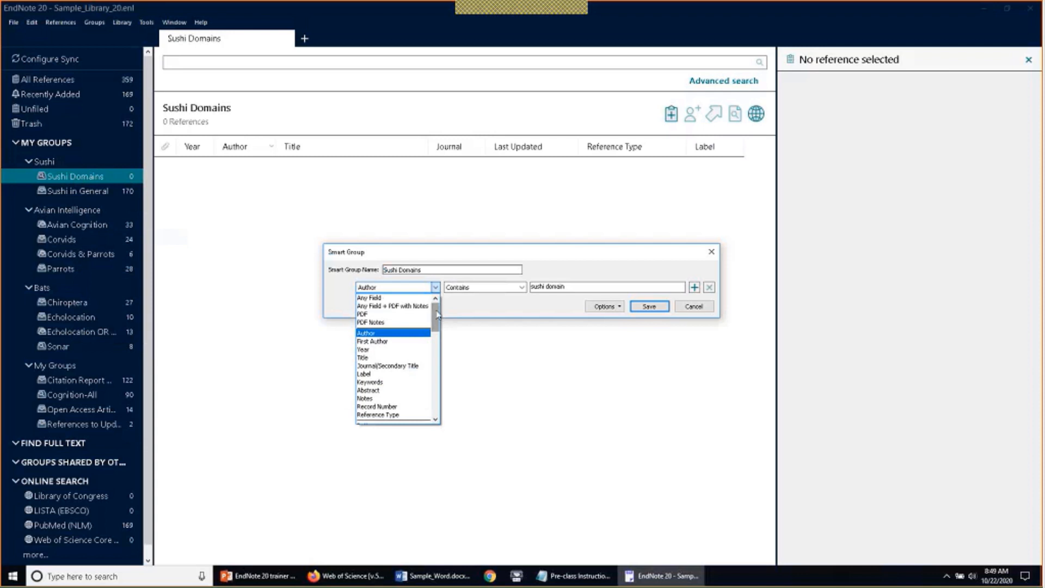
{"action": "left_click", "coordinate": [405, 297]}
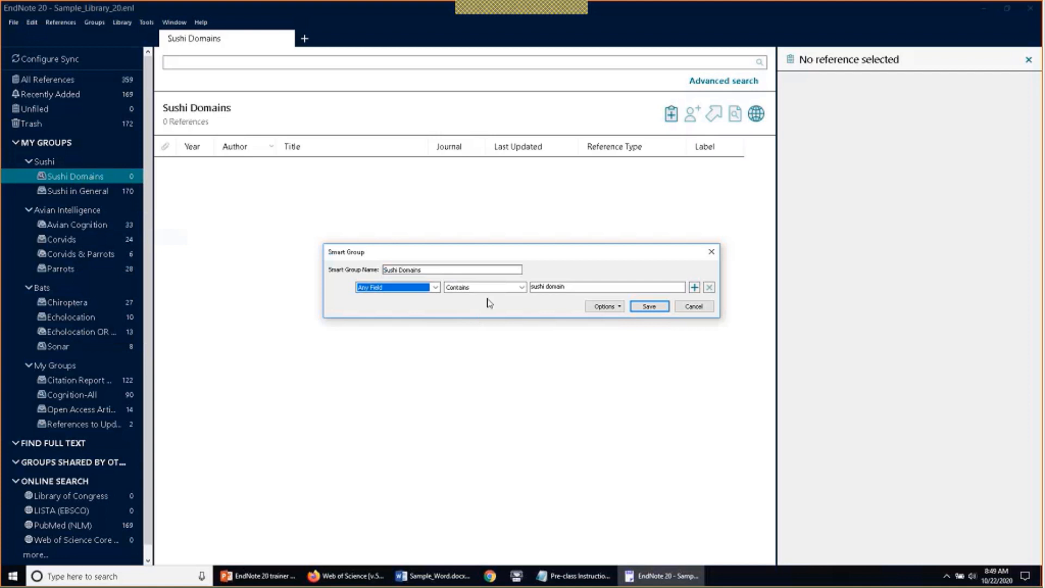
{"action": "left_click", "coordinate": [654, 309]}
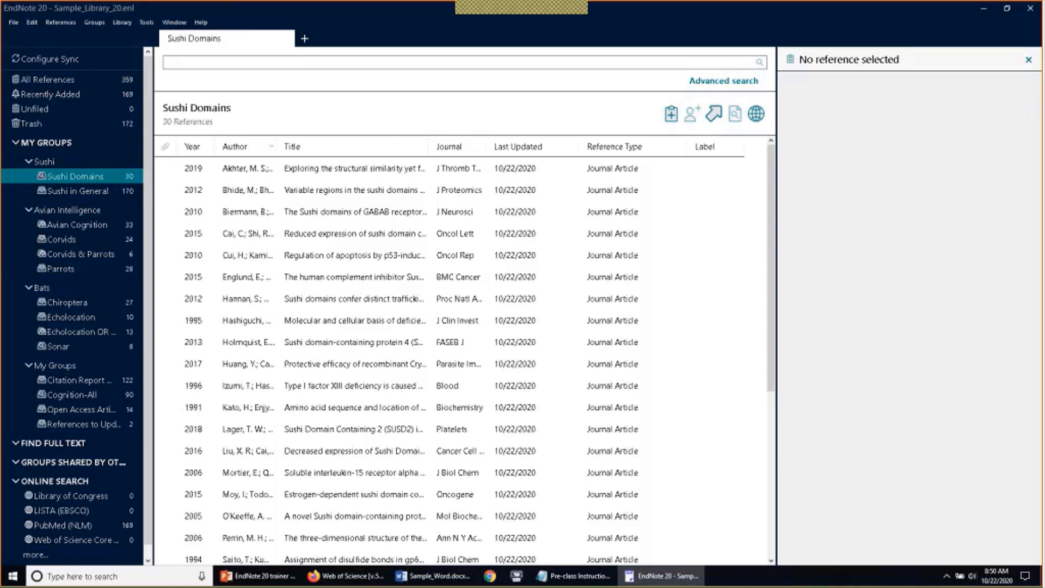
Select all 30 Sushi Domains references and drag them into Sushi in General
{"action": "left_click", "coordinate": [340, 218]}
{"action": "key", "text": "ctrl+a"}
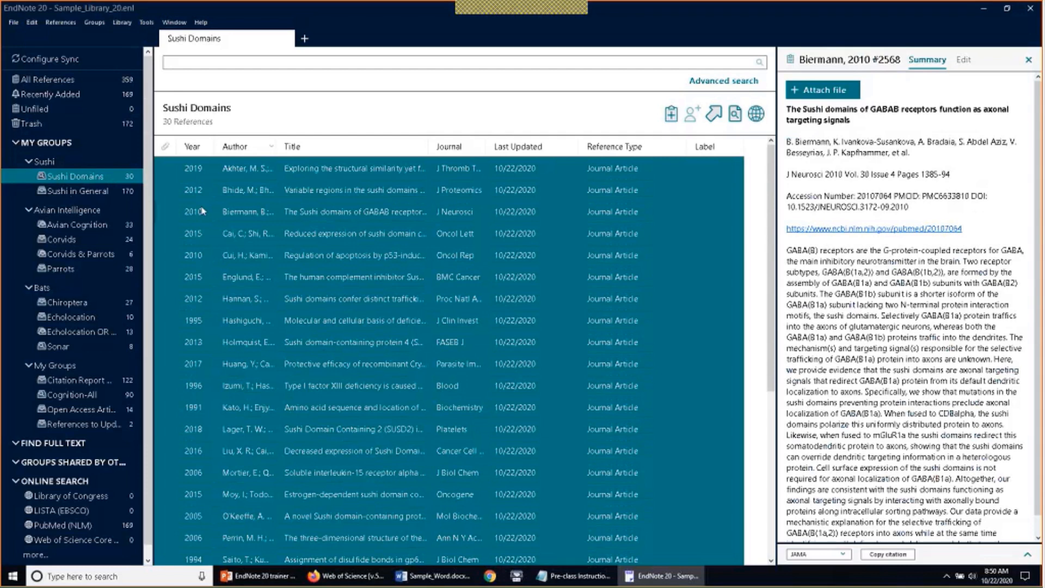
{"action": "left_click_drag", "start_coordinate": [205, 210], "coordinate": [111, 194]}
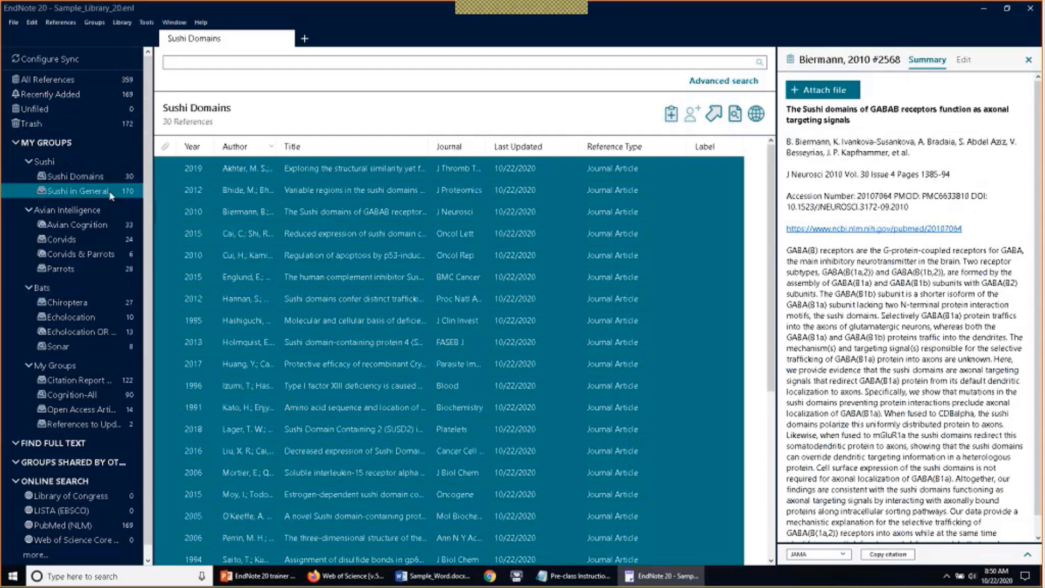
Check Sushi in General, view the 1991 Feverish Materialism reference, then show the whole Sushi set
{"action": "left_click", "coordinate": [110, 195]}
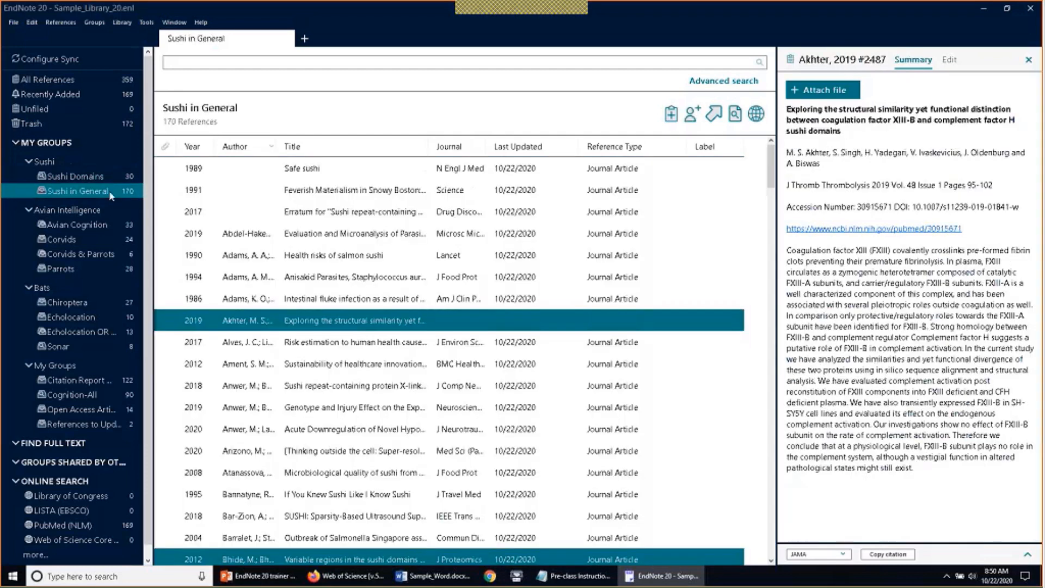
{"action": "left_click", "coordinate": [182, 197]}
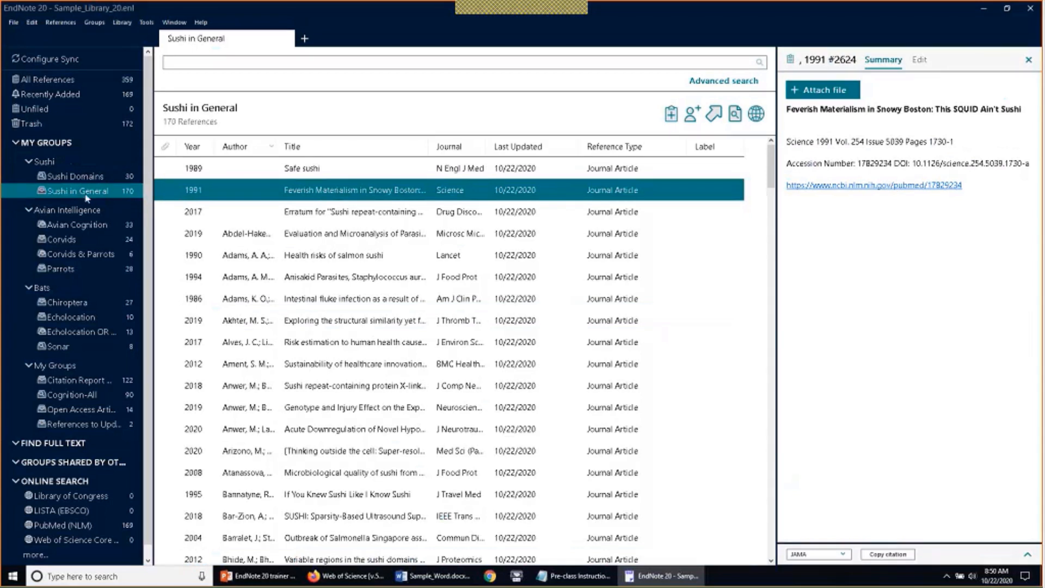
{"action": "left_click", "coordinate": [58, 166]}
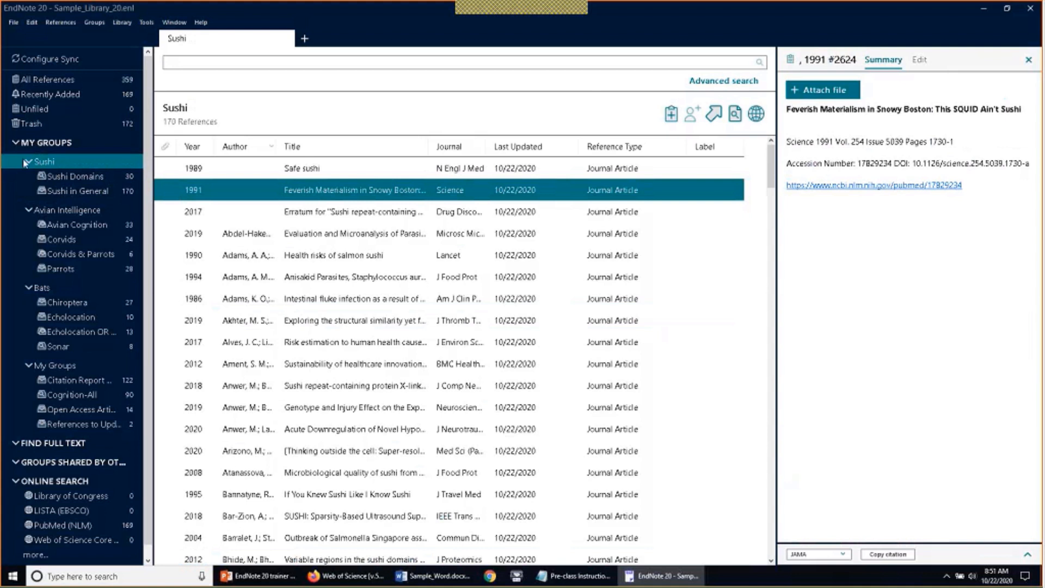
Start a Create From Groups group named Not Sushi Domains
{"action": "left_click", "coordinate": [96, 23]}
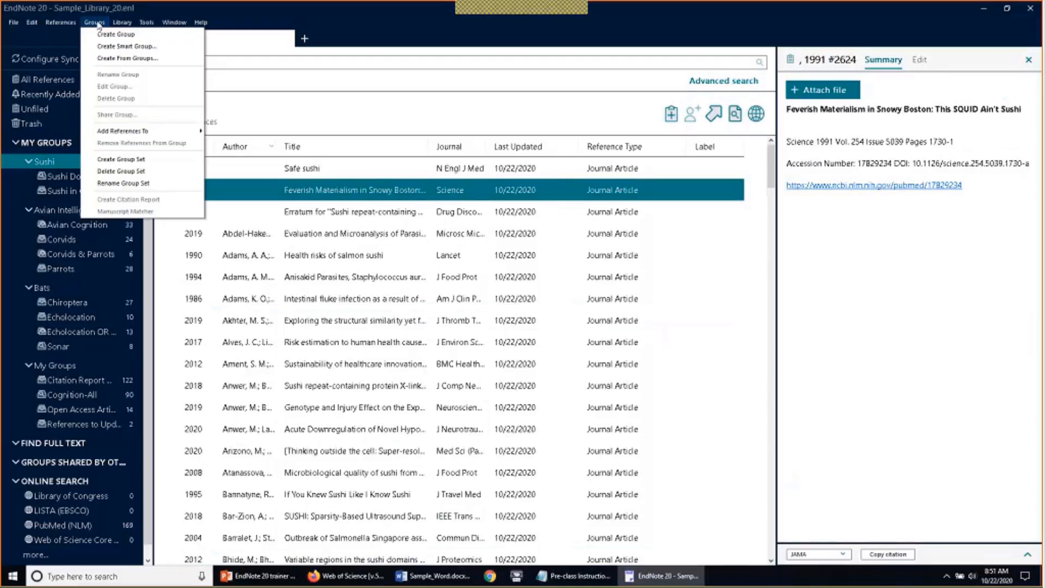
{"action": "left_click", "coordinate": [97, 60]}
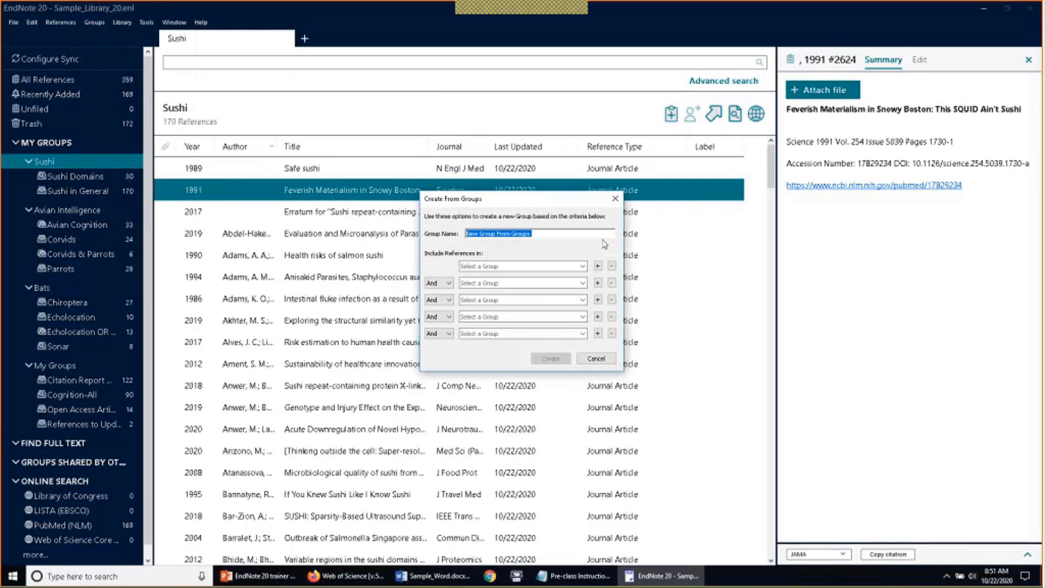
{"action": "type", "text": "Not C"}
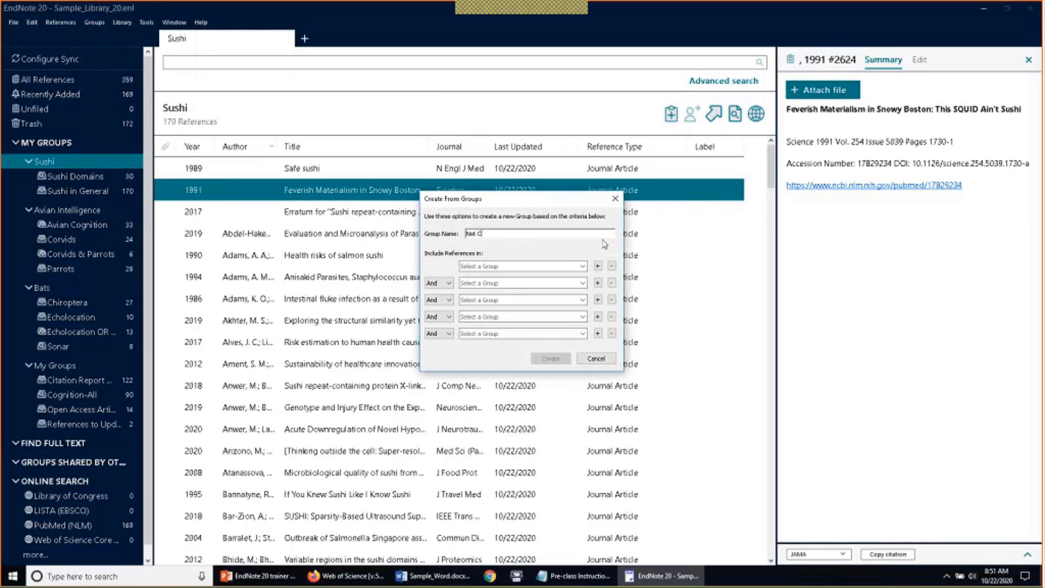
{"action": "key", "text": "BackSpace"}
{"action": "type", "text": "Sushi Domains"}
Combine Sushi in General Not Sushi Domains and create the group
{"action": "left_click", "coordinate": [552, 267]}
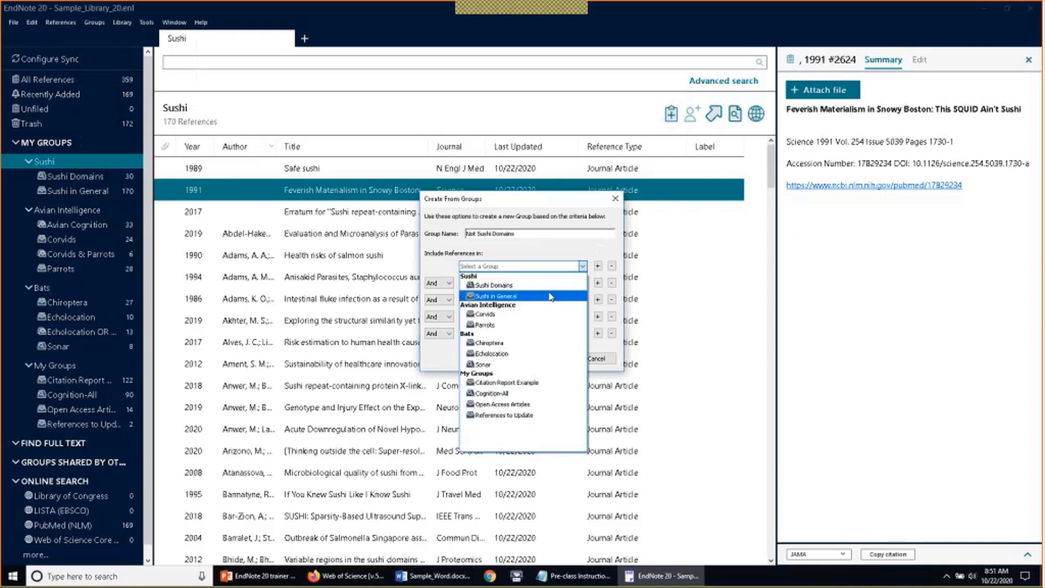
{"action": "left_click", "coordinate": [580, 299]}
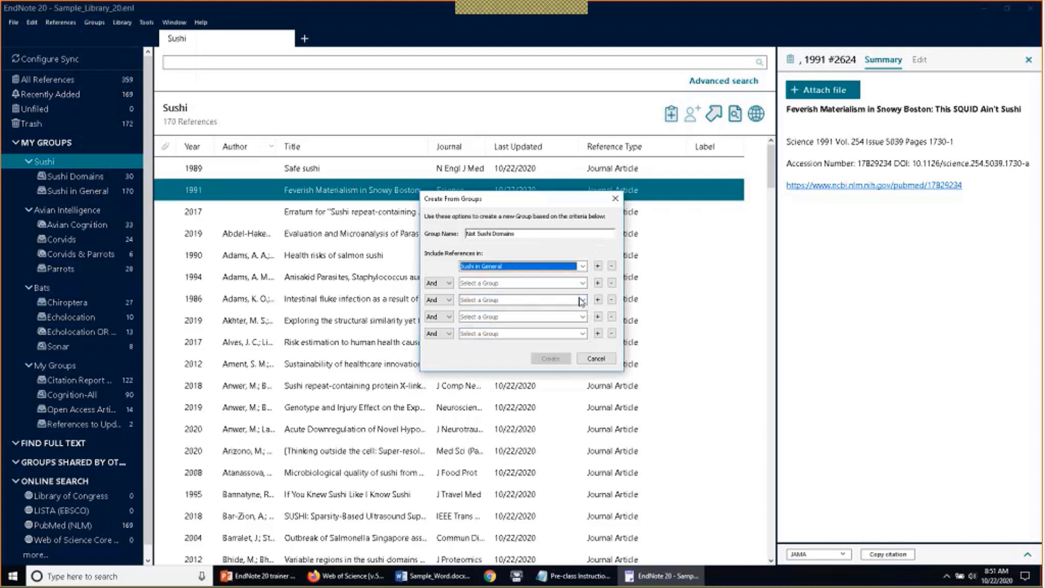
{"action": "left_click", "coordinate": [449, 283]}
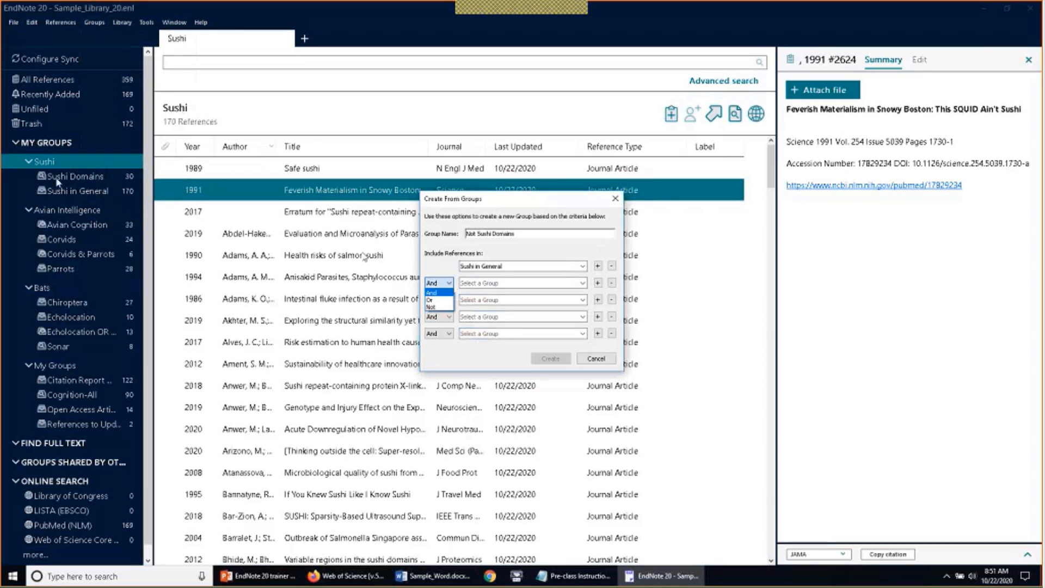
{"action": "left_click", "coordinate": [444, 308]}
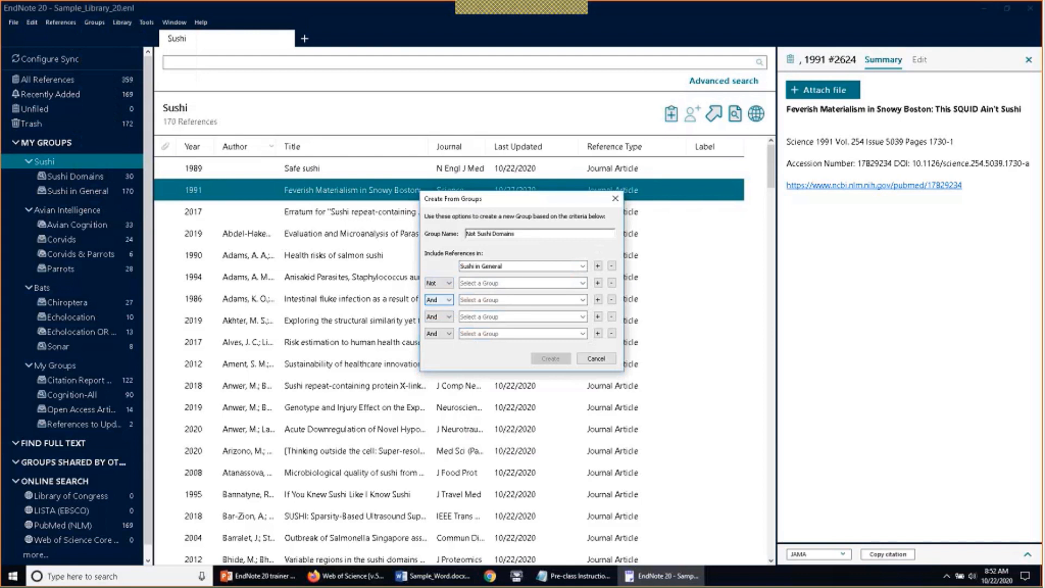
{"action": "left_click", "coordinate": [517, 283]}
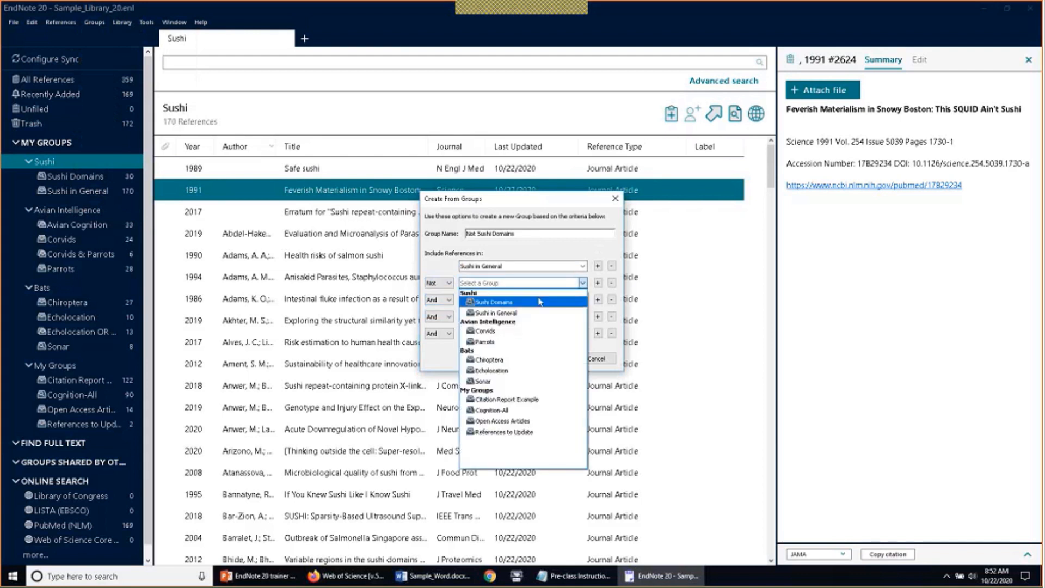
{"action": "left_click", "coordinate": [528, 302]}
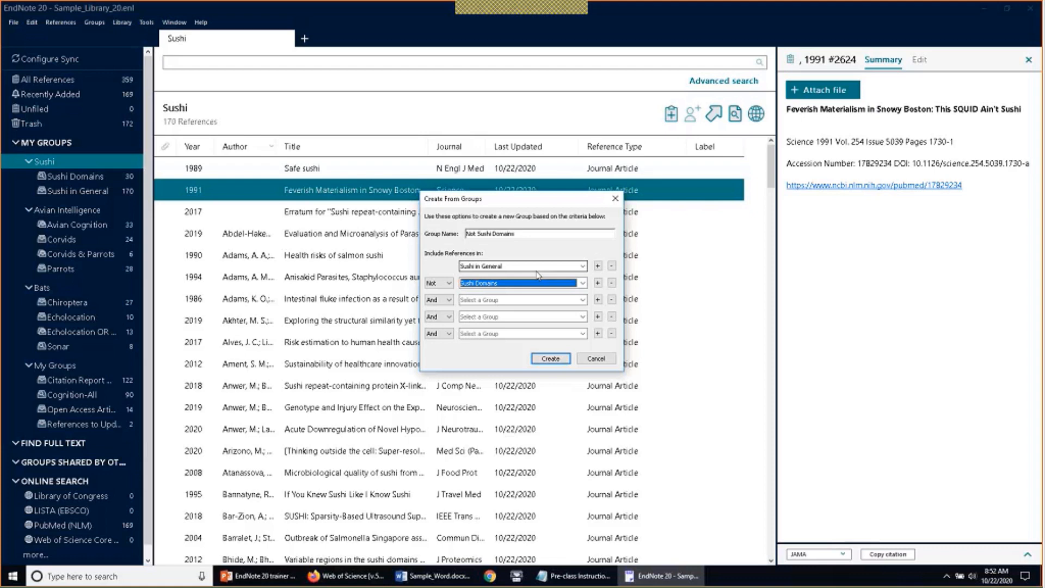
{"action": "left_click", "coordinate": [549, 358]}
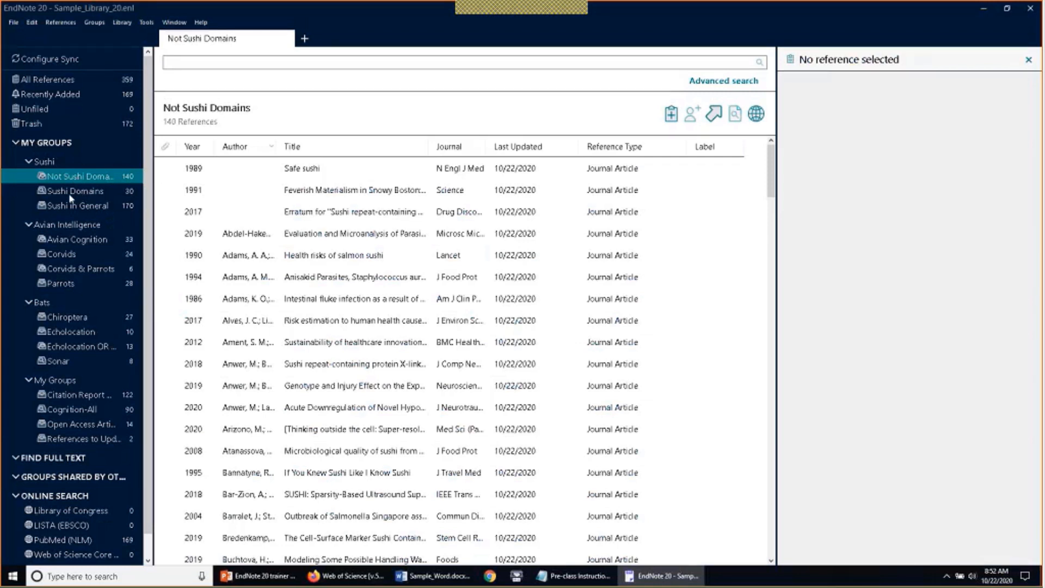
Select all Sushi Domains references, view Not Sushi Domains, then return to PubMed (NLM) sushi results
{"action": "left_click", "coordinate": [85, 193]}
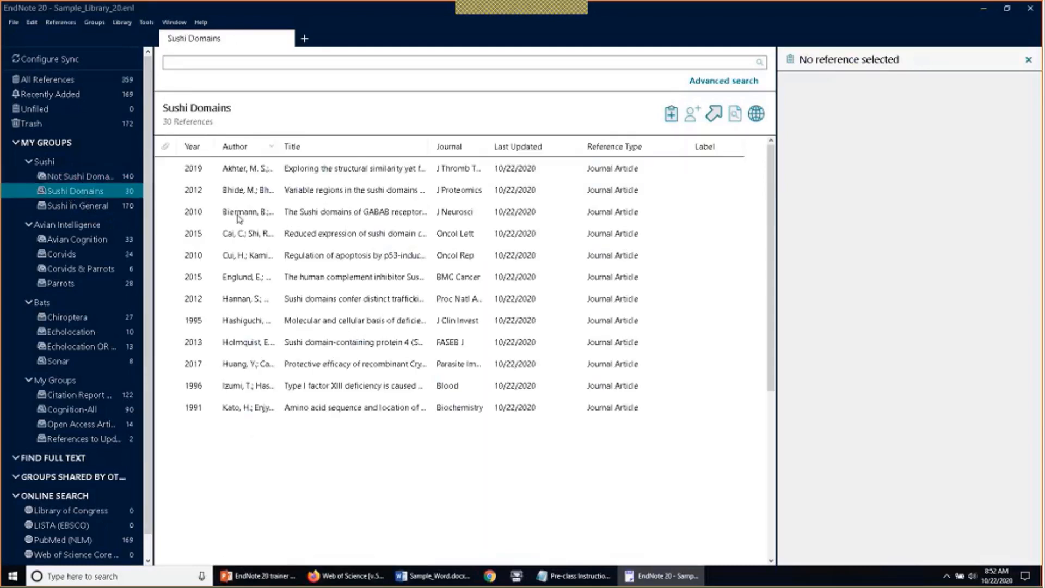
{"action": "left_click", "coordinate": [239, 213]}
{"action": "key", "text": "ctrl+a"}
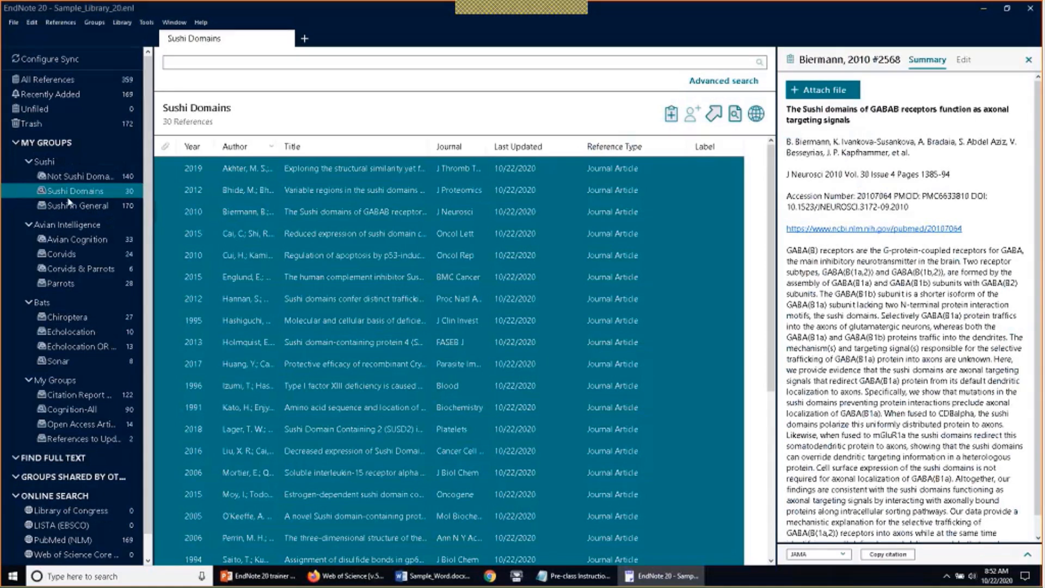
{"action": "left_click", "coordinate": [75, 177]}
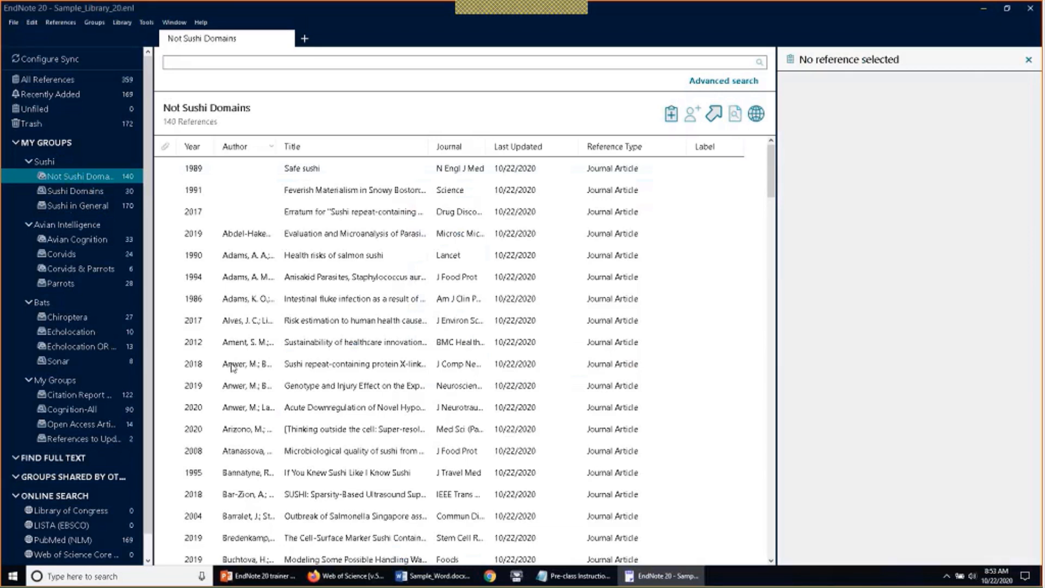
{"action": "left_click", "coordinate": [96, 545]}
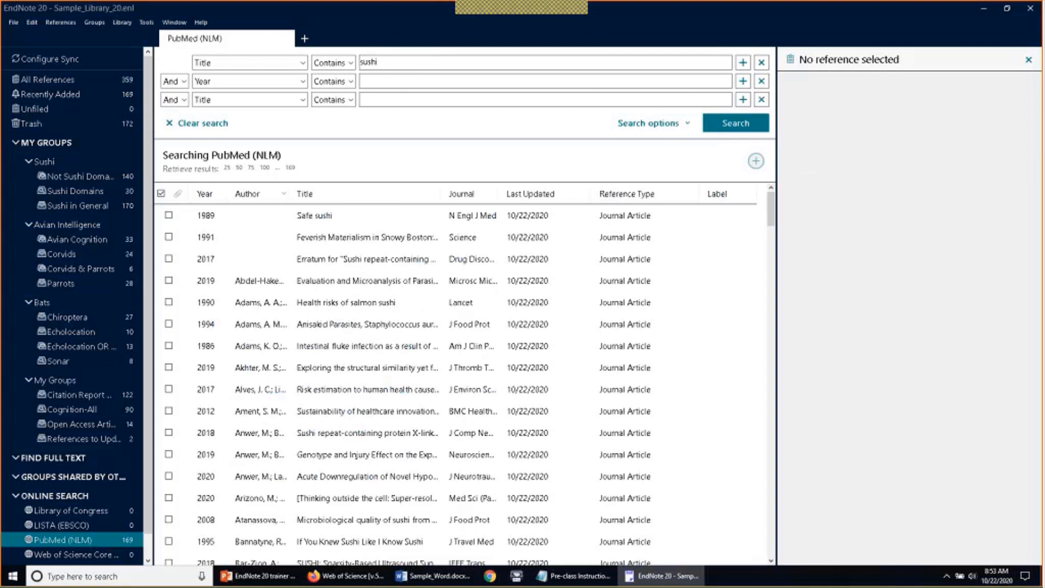
Switch to All References to show the library's 359 references
{"action": "left_click", "coordinate": [55, 82]}
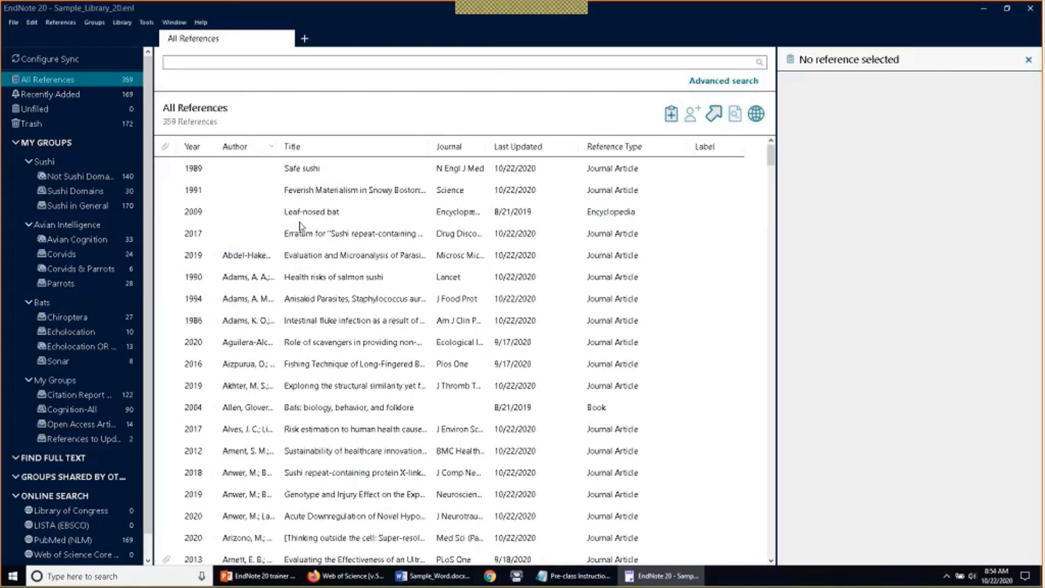
{"action": "left_click", "coordinate": [13, 23]}
{"action": "mouse_move", "coordinate": [12, 75]}
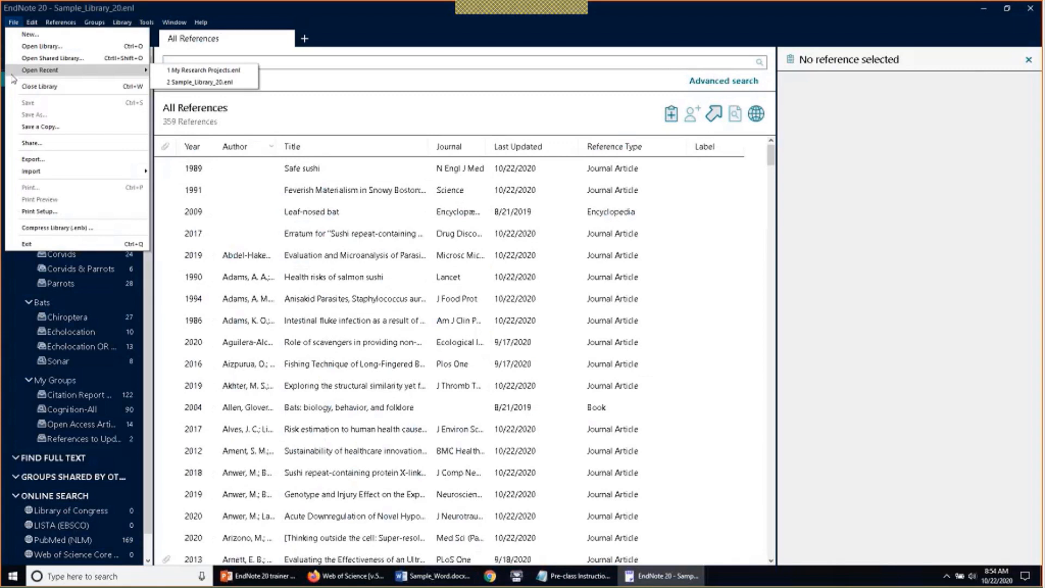
{"action": "left_click", "coordinate": [167, 73]}
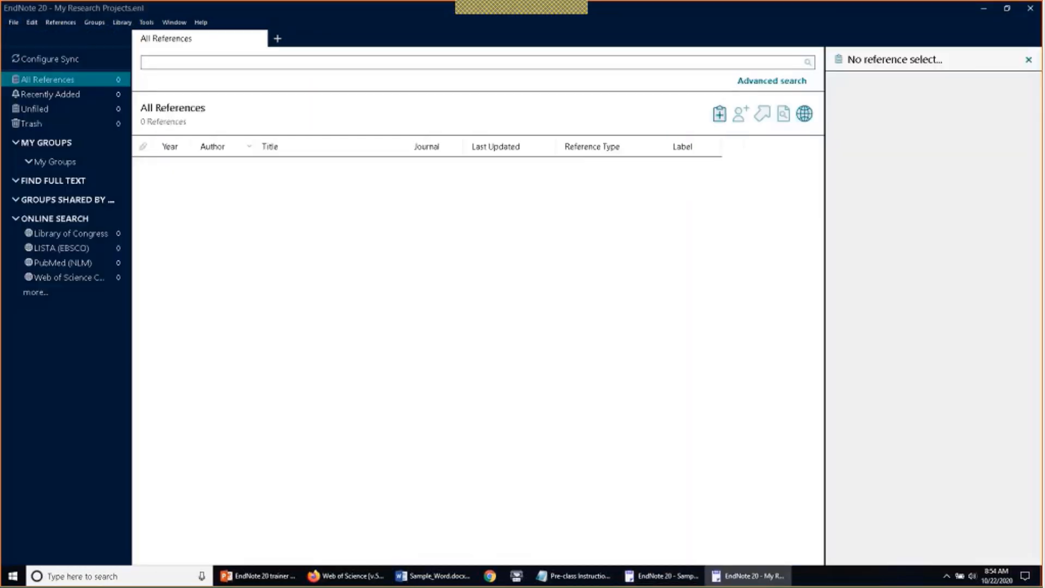
{"action": "left_click", "coordinate": [984, 9]}
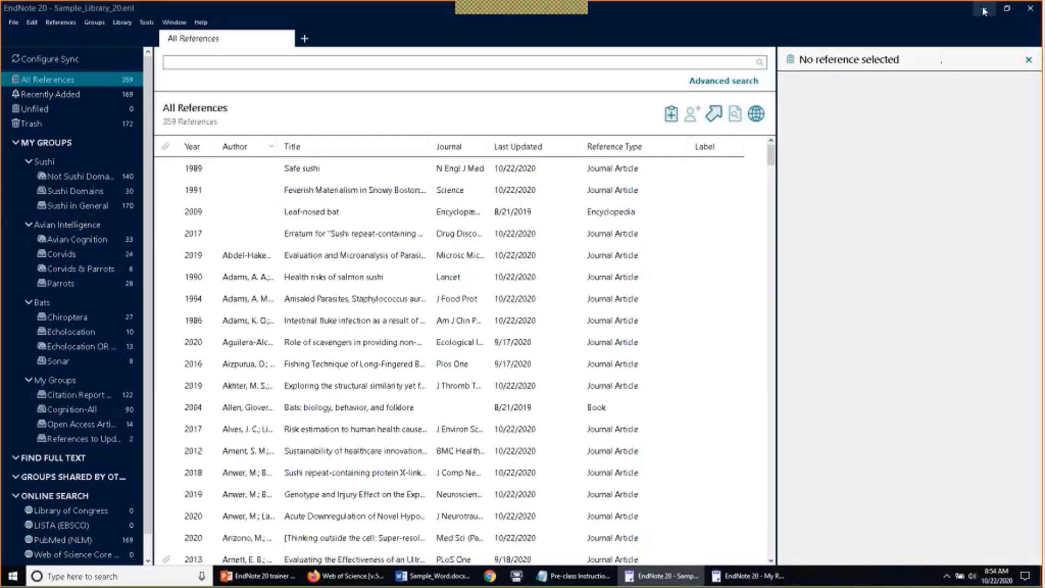
{"action": "left_click", "coordinate": [984, 9]}
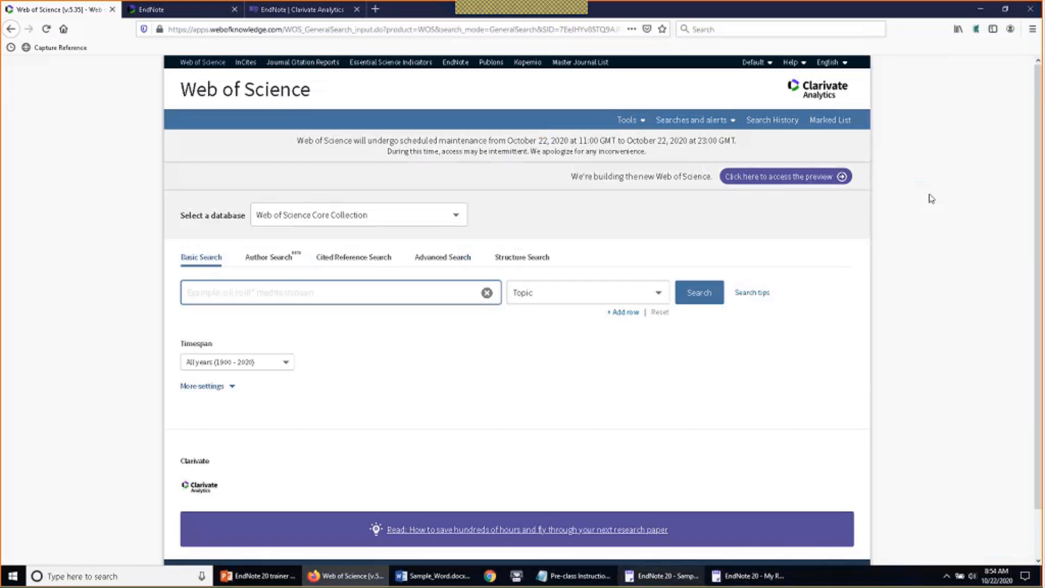
{"action": "left_click", "coordinate": [670, 584]}
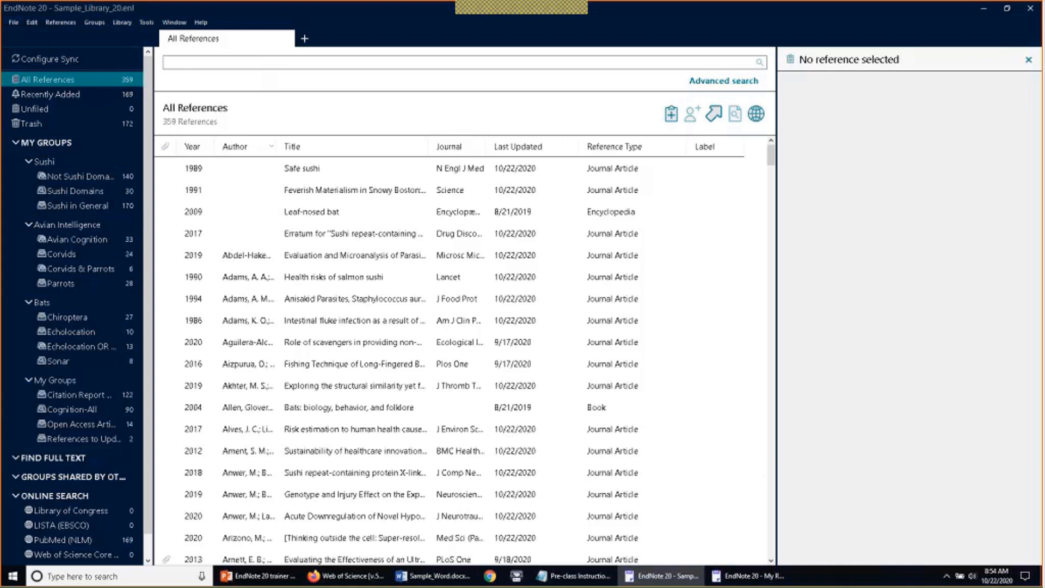
{"action": "double_click", "coordinate": [816, 16]}
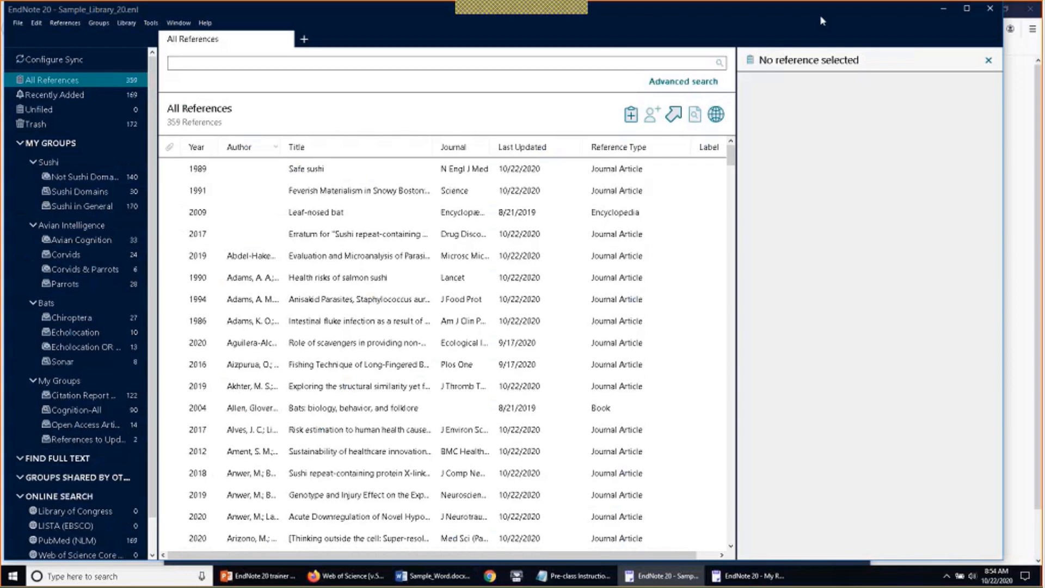
{"action": "double_click", "coordinate": [820, 15]}
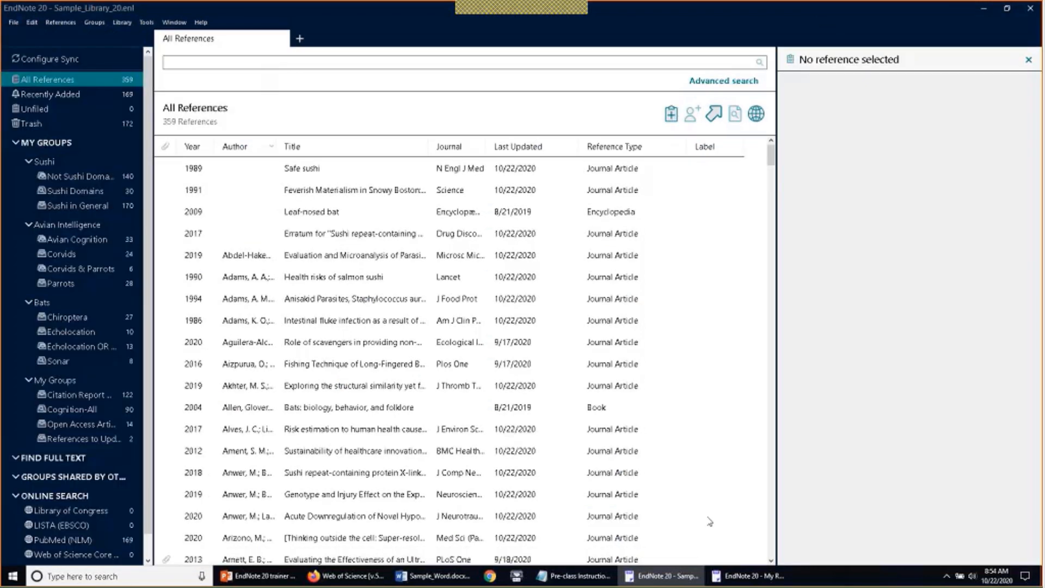
{"action": "left_click", "coordinate": [754, 576]}
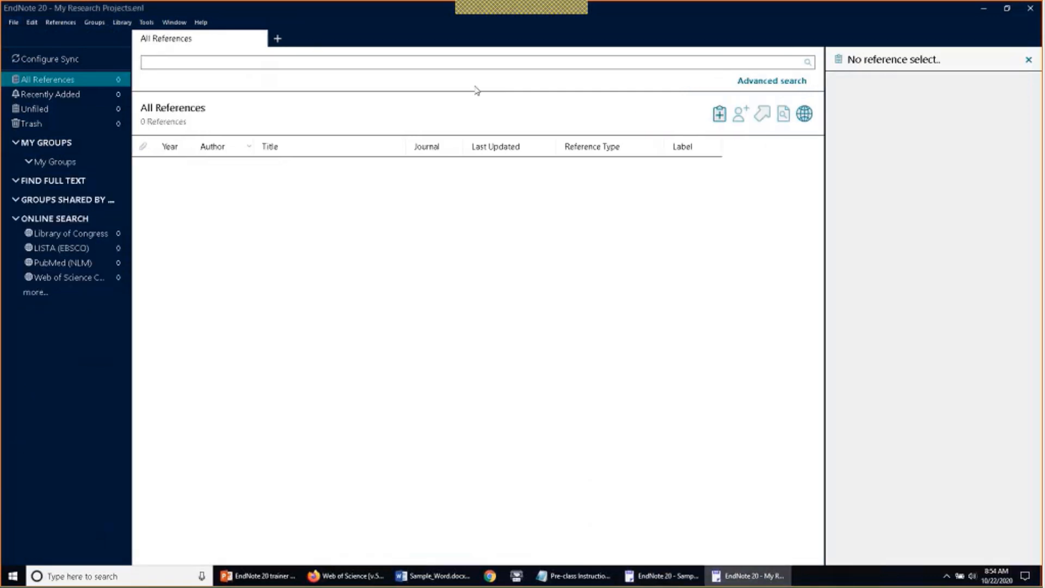
{"action": "left_click", "coordinate": [1030, 9]}
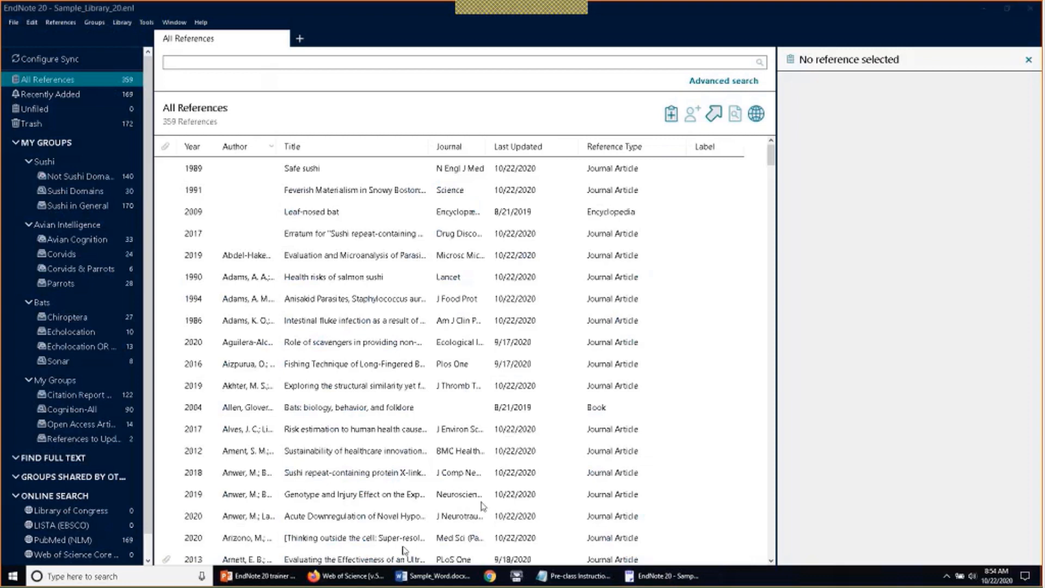
{"action": "left_click", "coordinate": [346, 575]}
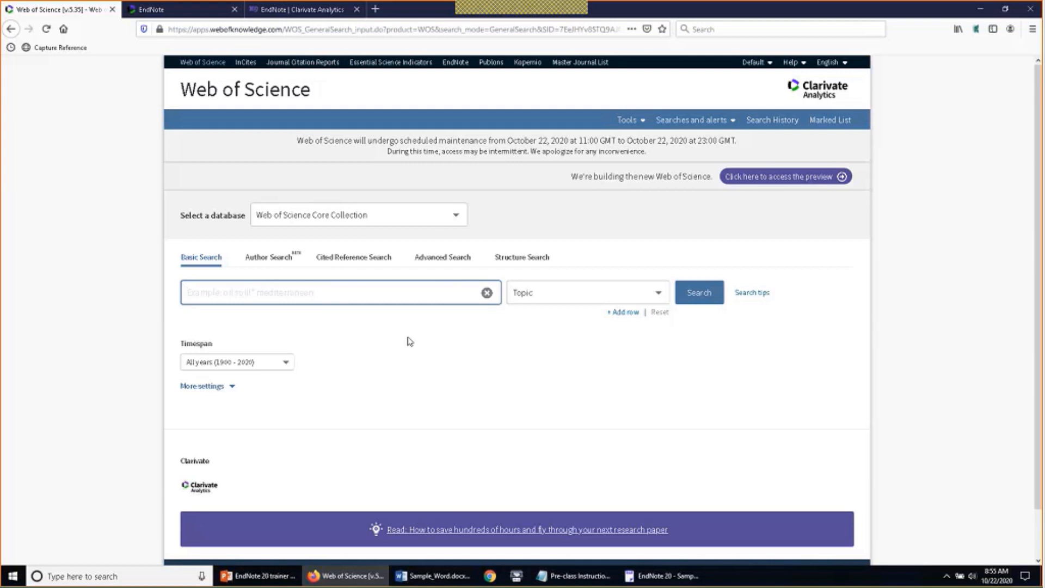
Enter sushi as a Topic search term
{"action": "left_click", "coordinate": [437, 294]}
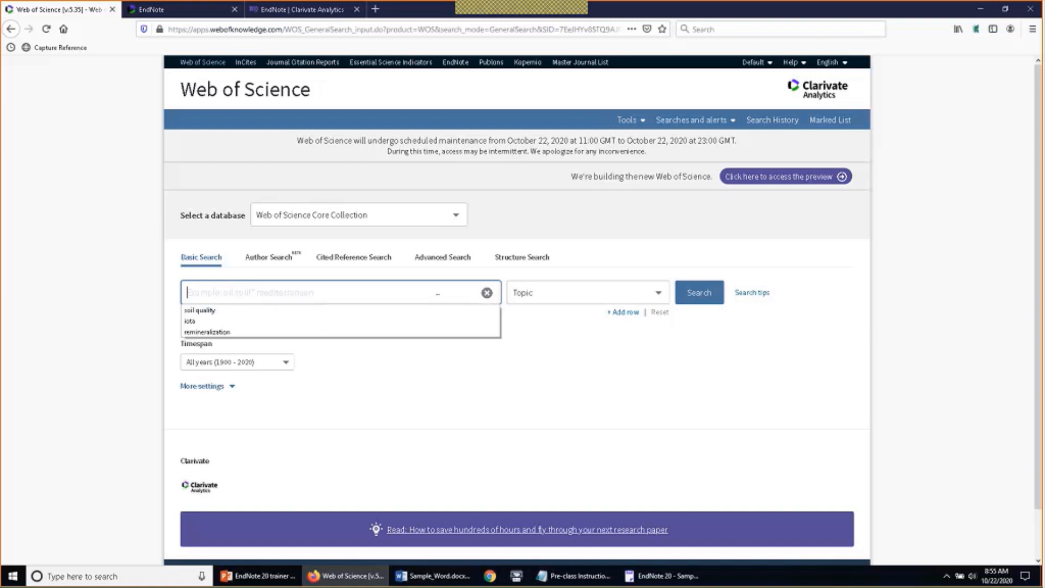
{"action": "type", "text": "sushi"}
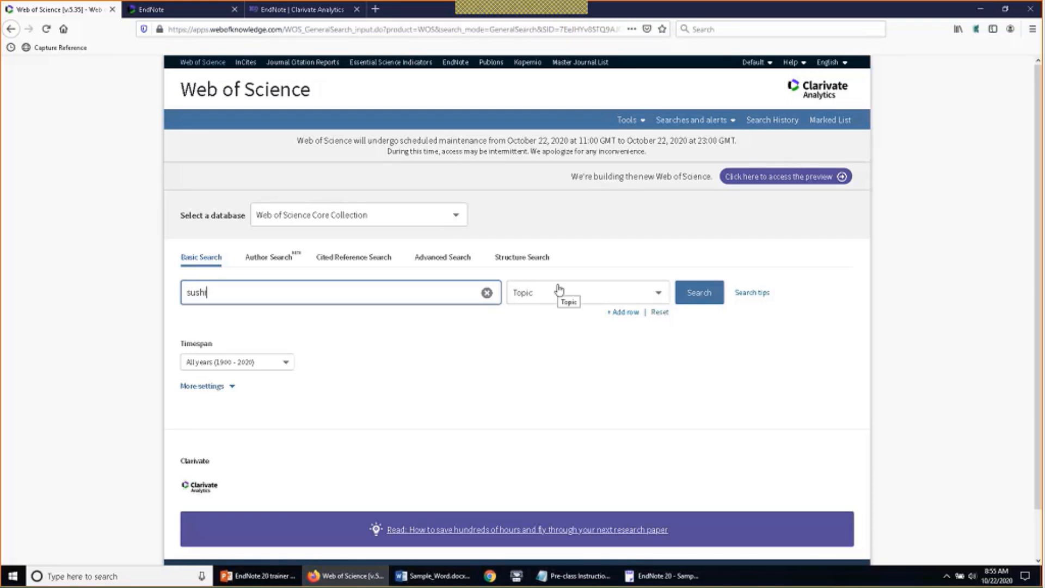
{"action": "left_click", "coordinate": [648, 294]}
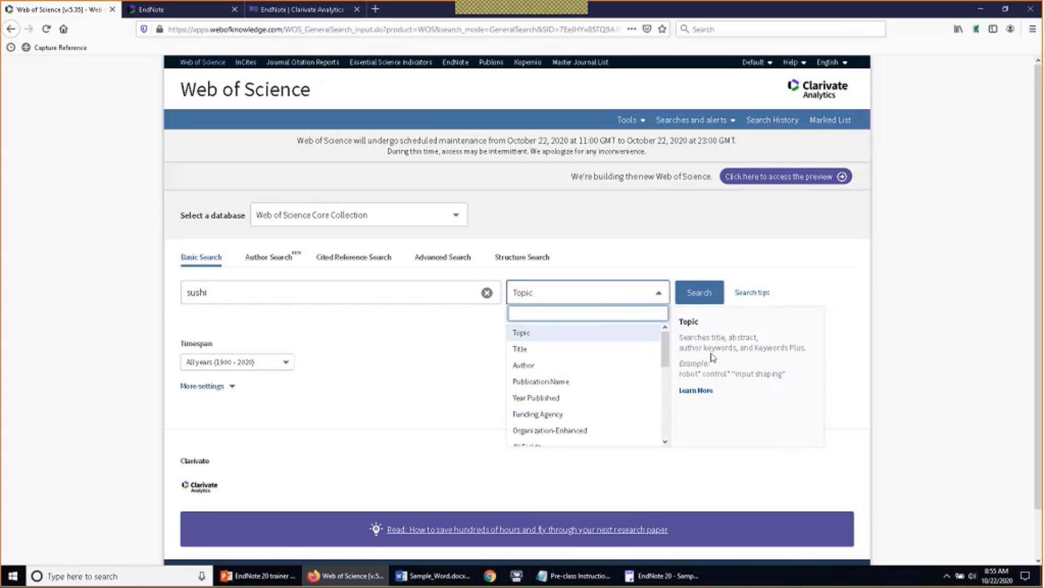
{"action": "left_click", "coordinate": [813, 284]}
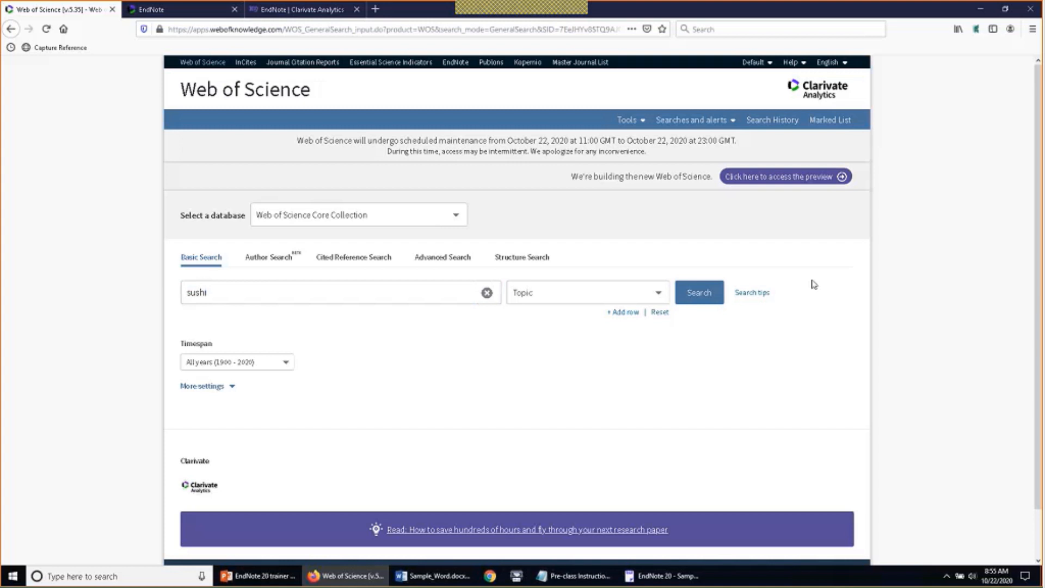
Add a second row, And Year Published, with the range 2010-2020
{"action": "left_click", "coordinate": [622, 313]}
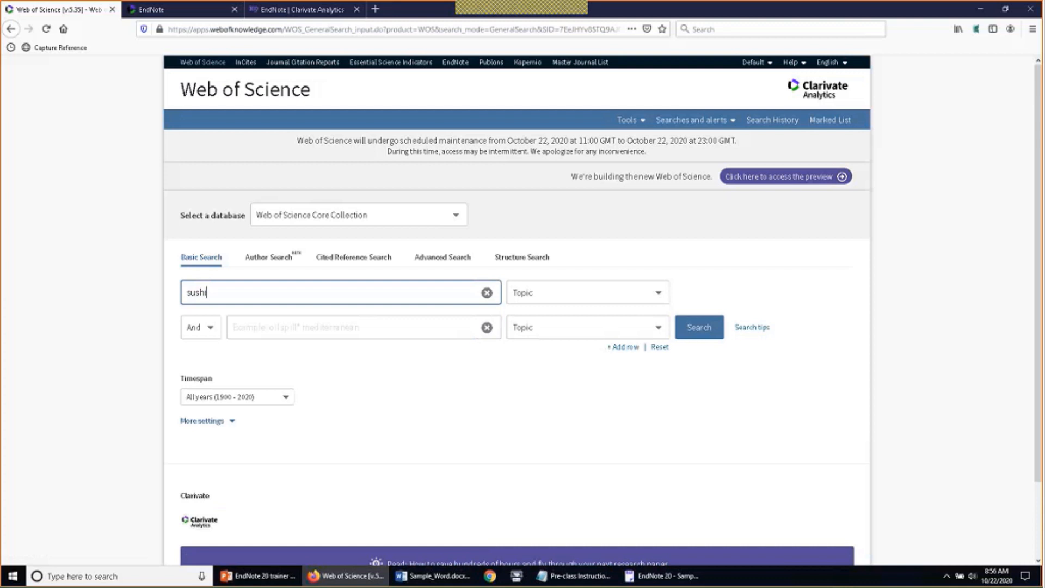
{"action": "left_click", "coordinate": [551, 333]}
{"action": "scroll", "coordinate": [563, 392], "scroll_direction": "down", "scroll_amount": 1}
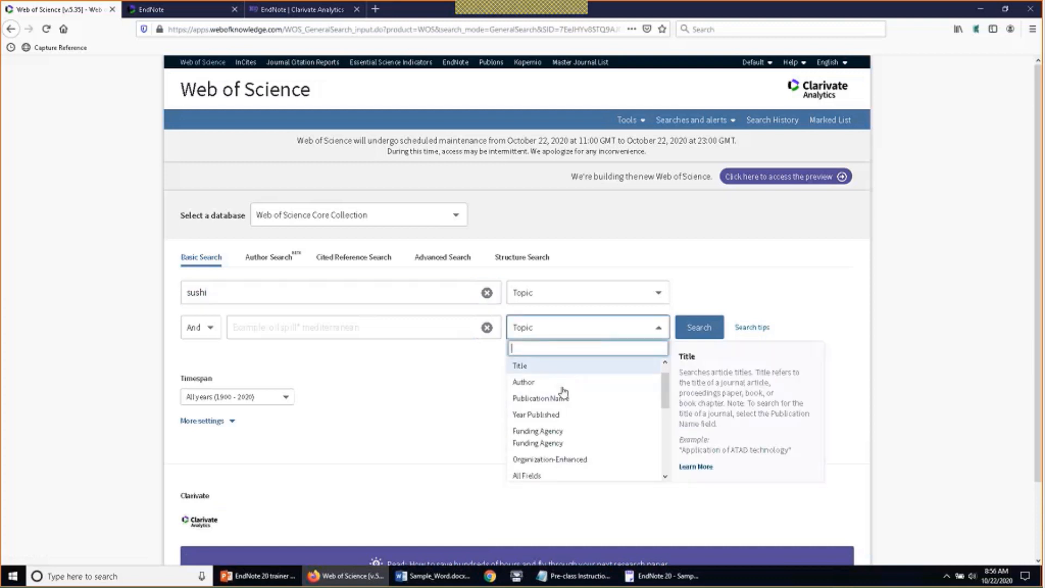
{"action": "scroll", "coordinate": [566, 395], "scroll_direction": "down", "scroll_amount": 1}
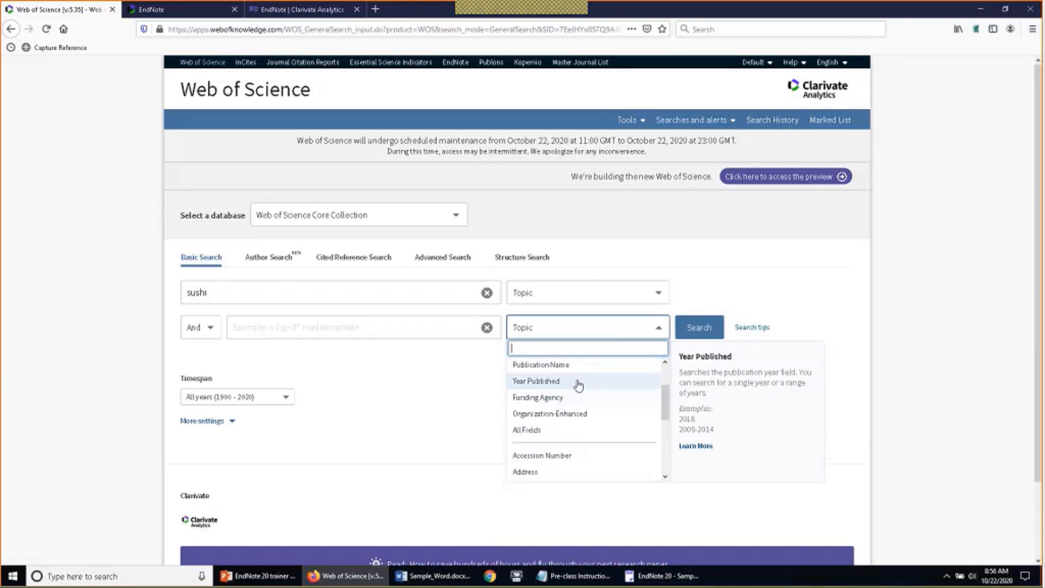
{"action": "left_click", "coordinate": [579, 386]}
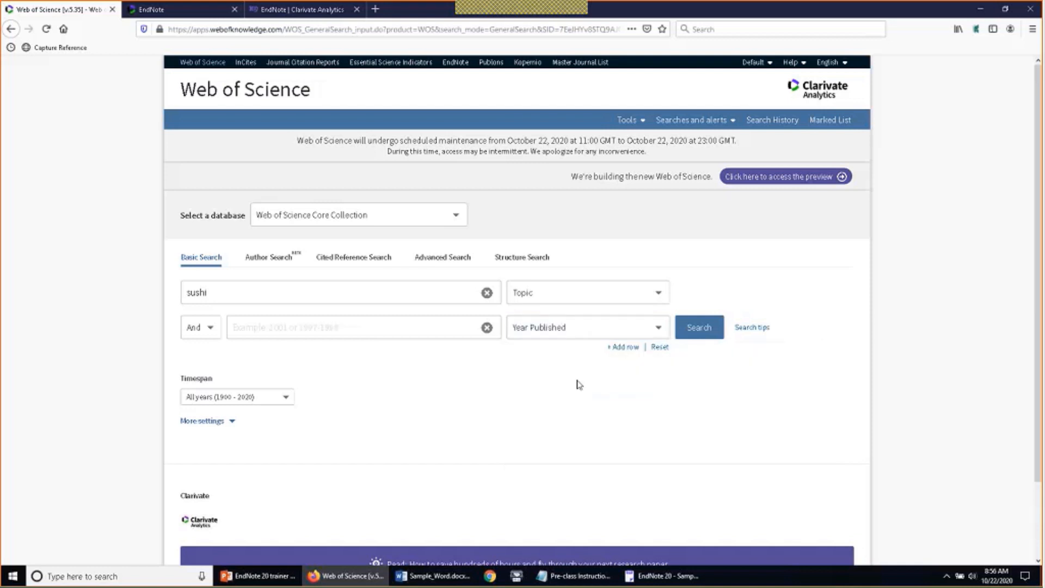
{"action": "left_click", "coordinate": [209, 329]}
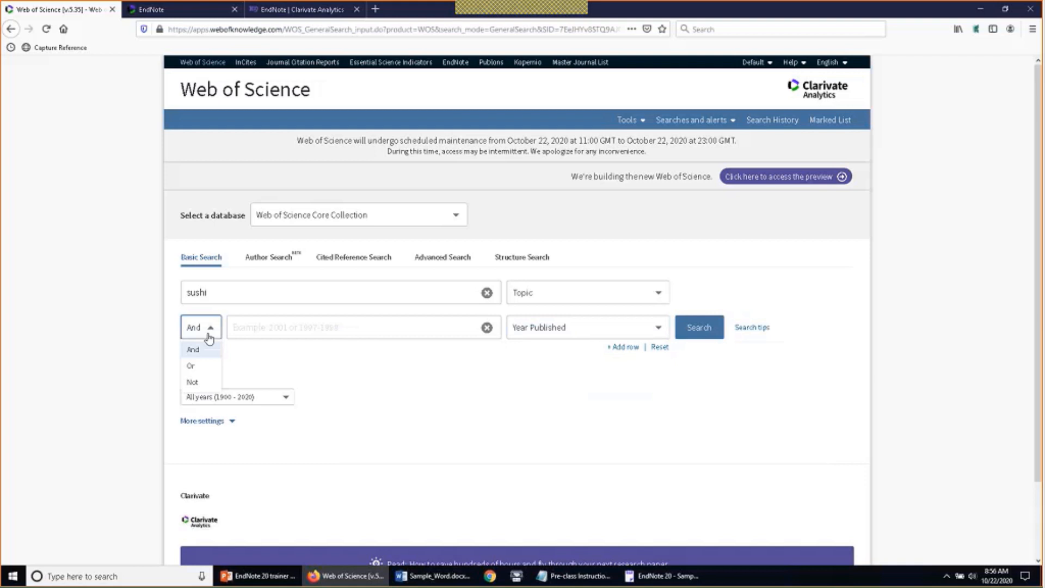
{"action": "left_click", "coordinate": [261, 328]}
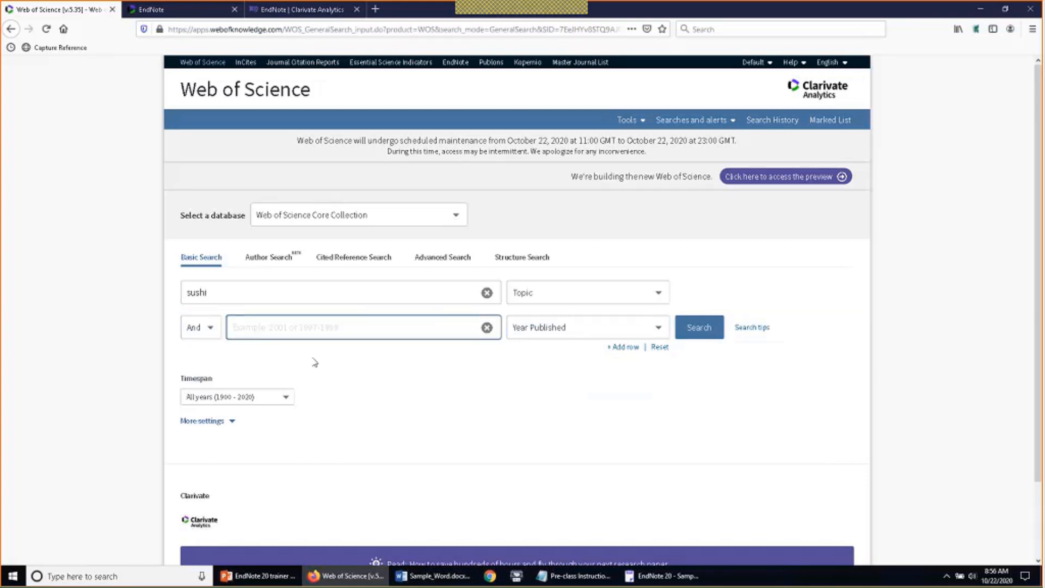
{"action": "type", "text": "2010"}
{"action": "type", "text": "-20"}
{"action": "type", "text": "10"}
Run the sushi 2010-2020 search and tick a few of the results
{"action": "left_click", "coordinate": [699, 328]}
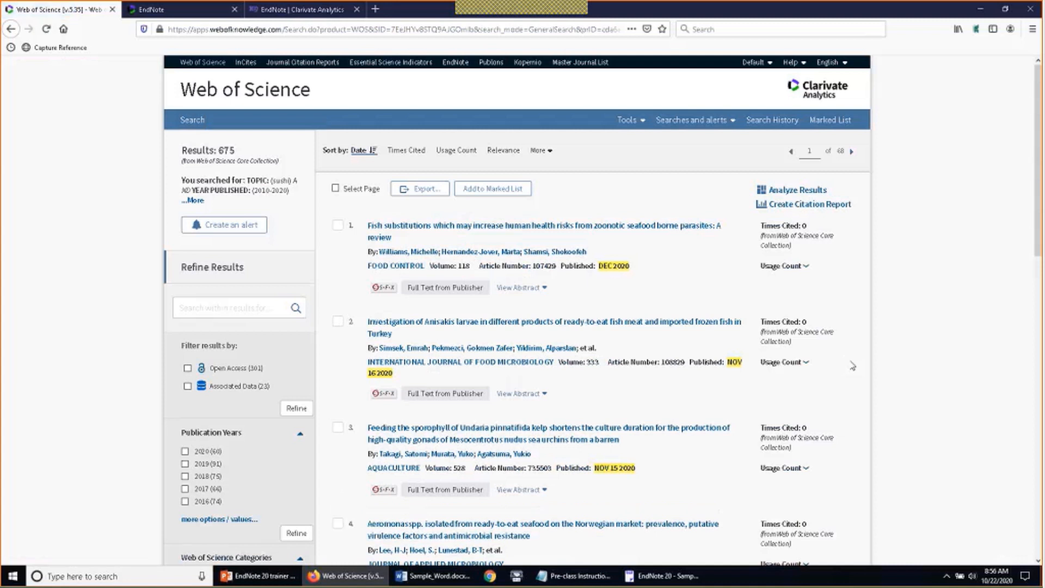
{"action": "left_click", "coordinate": [338, 227]}
{"action": "scroll", "coordinate": [349, 406], "scroll_direction": "down", "scroll_amount": 1}
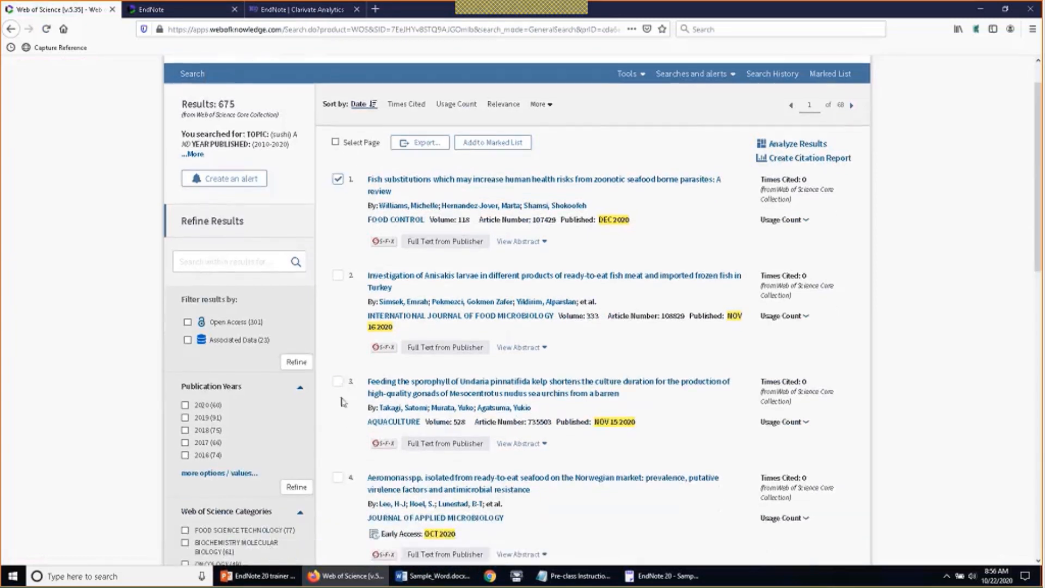
{"action": "left_click", "coordinate": [337, 381]}
{"action": "left_click", "coordinate": [338, 479]}
Untick those results and choose Export to EndNote Desktop
{"action": "left_click", "coordinate": [337, 479]}
{"action": "left_click", "coordinate": [337, 381]}
{"action": "left_click", "coordinate": [338, 181]}
{"action": "left_click", "coordinate": [415, 143]}
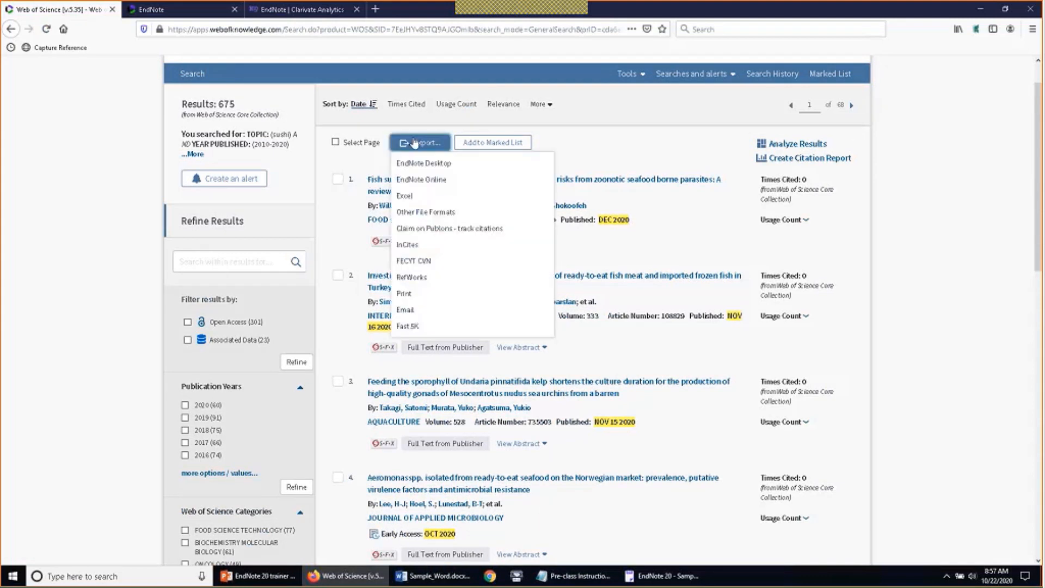
{"action": "left_click", "coordinate": [470, 166]}
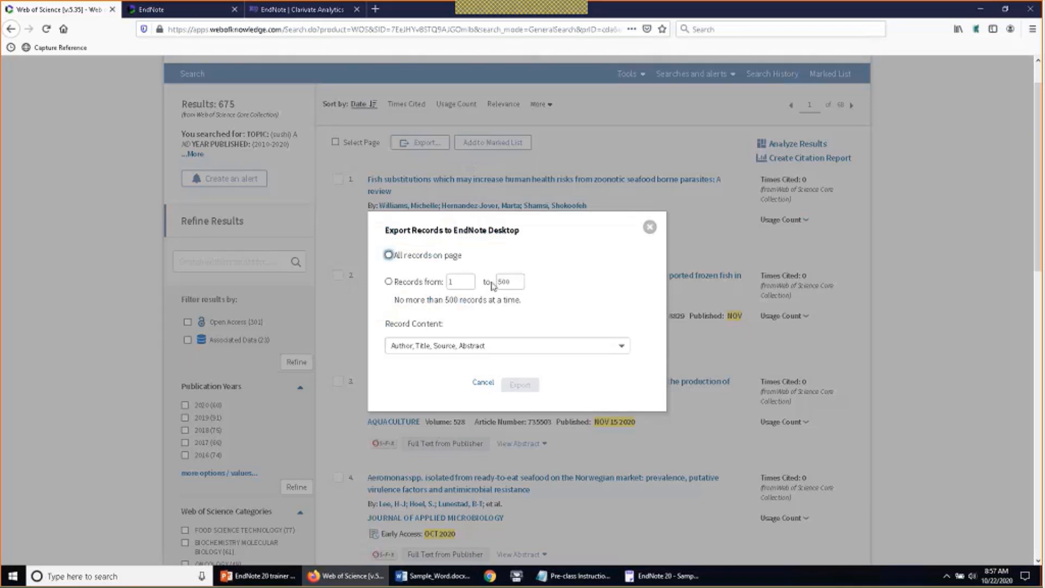
Set the export record range to 1–50, correcting an initial 501–1000 entry
{"action": "key", "text": "Tab"}
{"action": "type", "text": "501"}
{"action": "key", "text": "Tab"}
{"action": "type", "text": "1"}
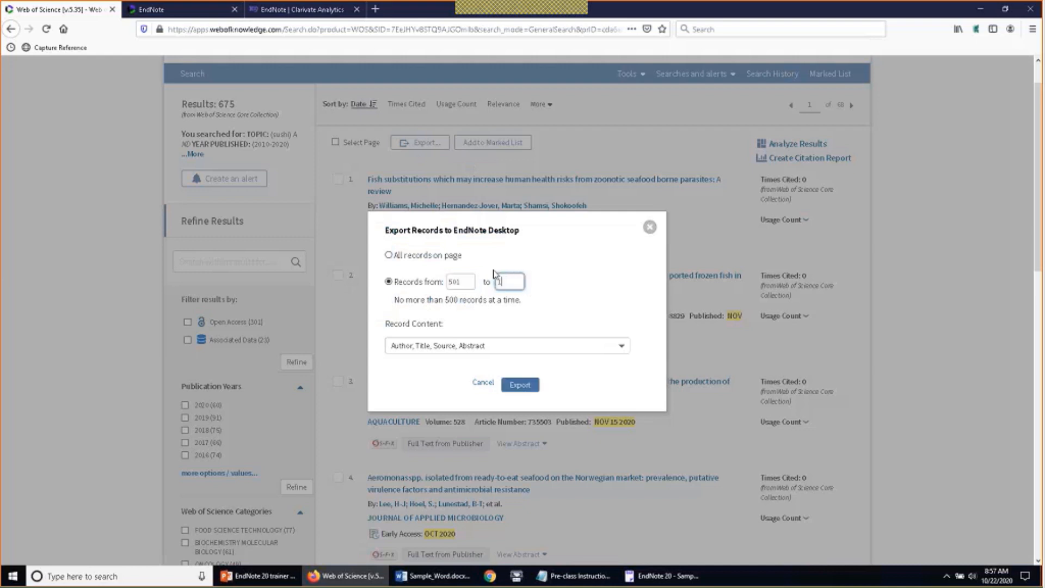
{"action": "type", "text": "000"}
{"action": "key", "text": "shift+Tab"}
{"action": "type", "text": "1"}
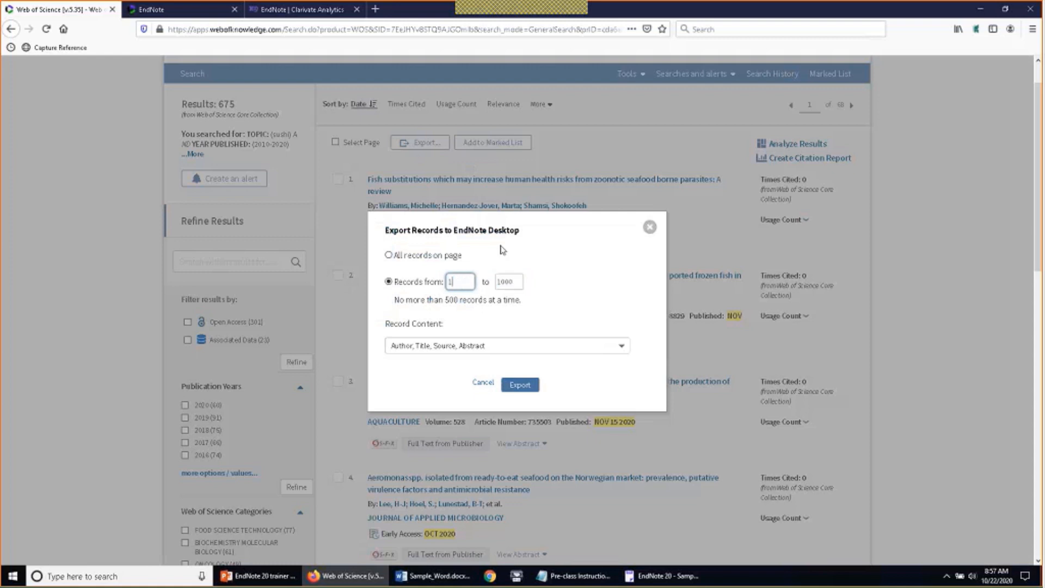
{"action": "key", "text": "Tab"}
{"action": "type", "text": "50"}
{"action": "left_click", "coordinate": [560, 296]}
Choose Full Record content and export the 50 records for EndNote Desktop
{"action": "left_click", "coordinate": [607, 346]}
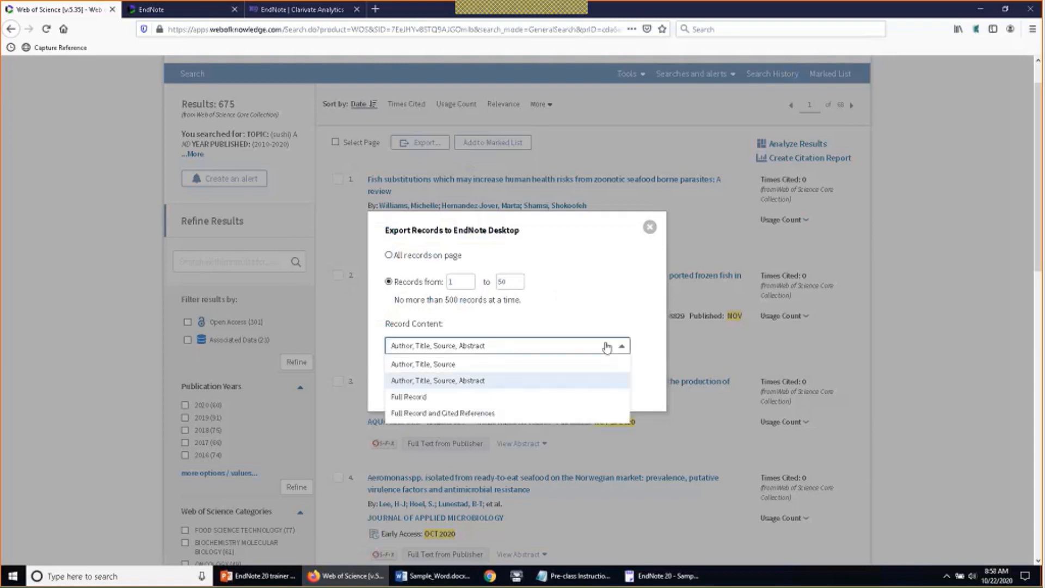
{"action": "left_click", "coordinate": [580, 403]}
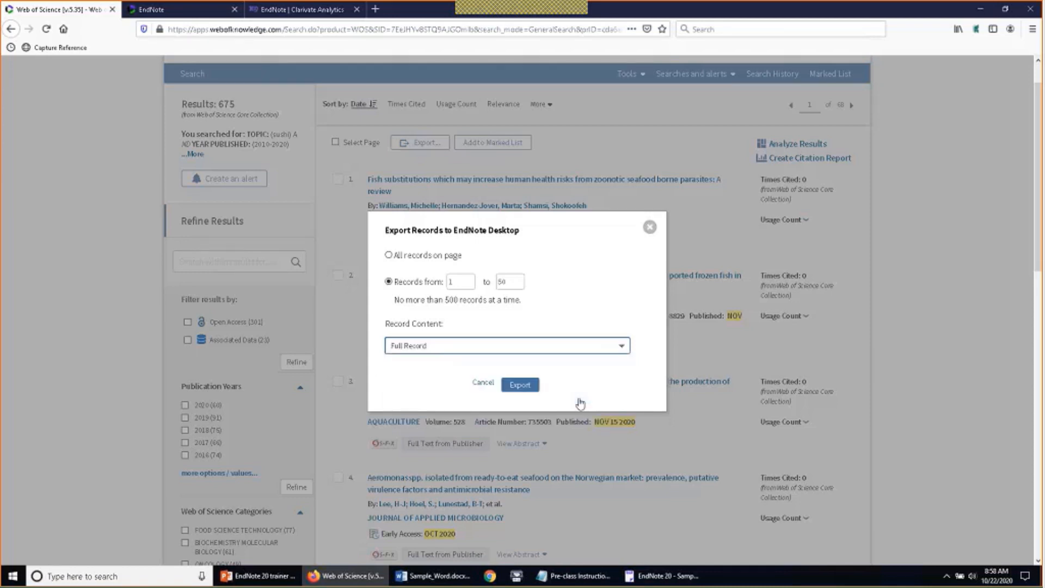
{"action": "left_click", "coordinate": [519, 384]}
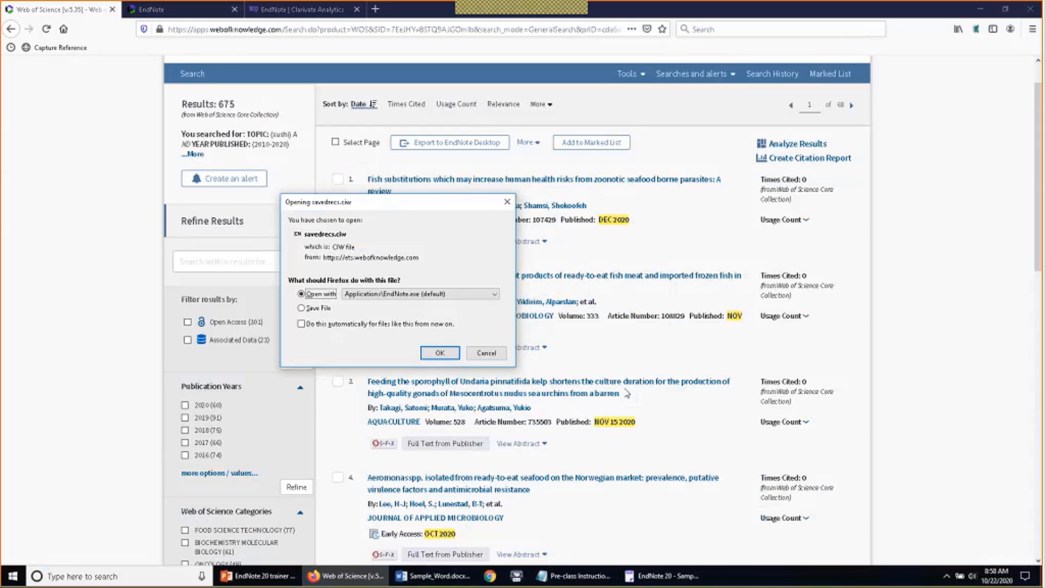
Open savedrecs.ciw with EndNote.exe, leaving 'Do this automatically' unchecked
{"action": "left_click", "coordinate": [484, 294]}
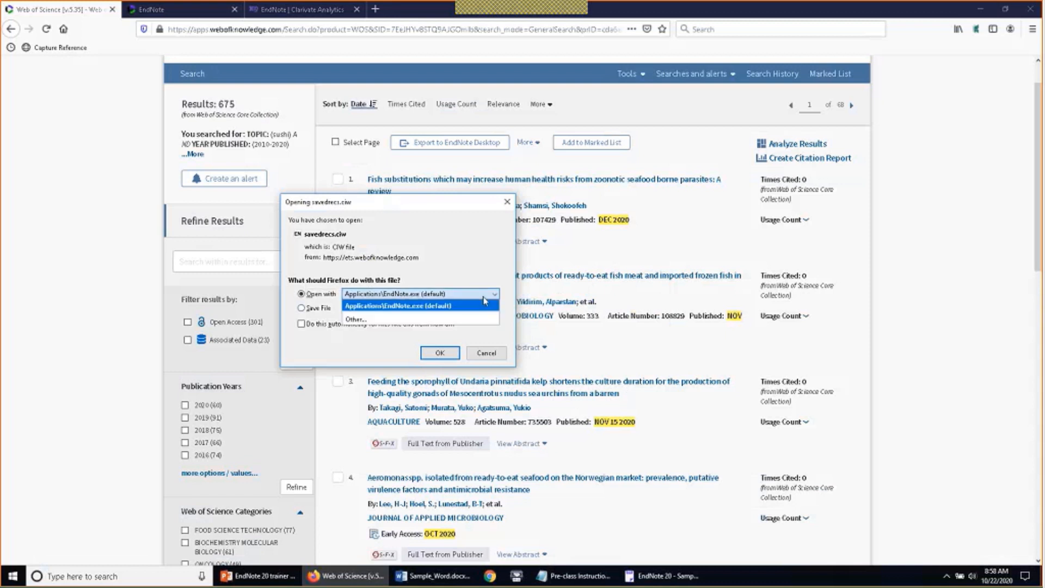
{"action": "left_click", "coordinate": [494, 318]}
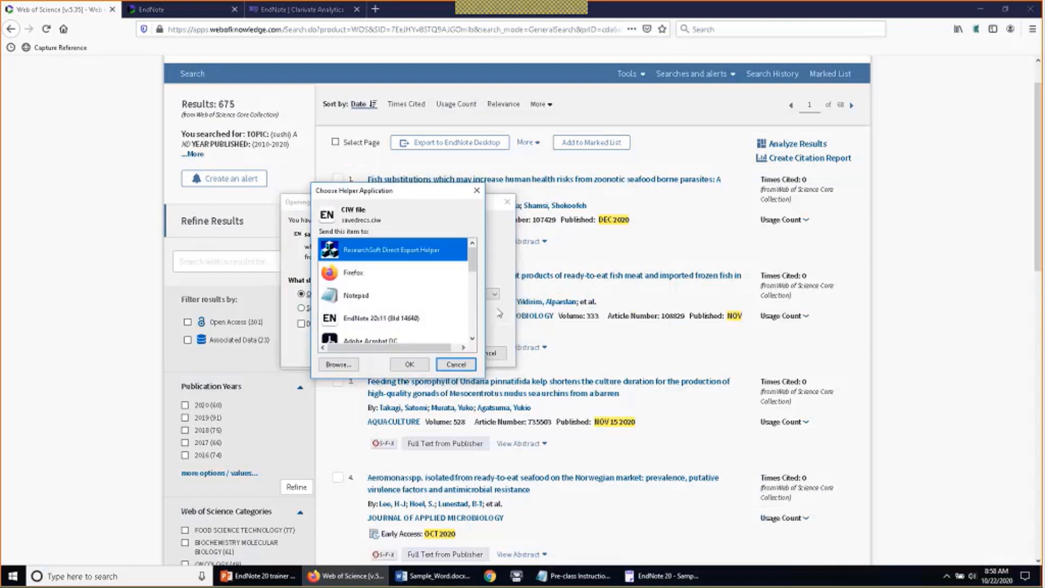
{"action": "scroll", "coordinate": [413, 301], "scroll_direction": "down", "scroll_amount": 1}
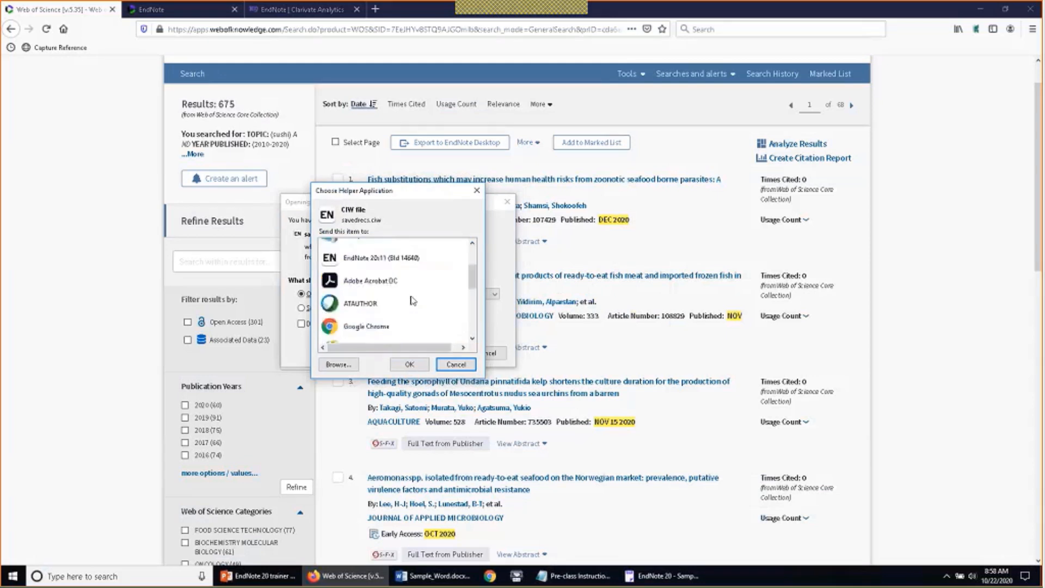
{"action": "scroll", "coordinate": [412, 299], "scroll_direction": "down", "scroll_amount": 3}
{"action": "left_click", "coordinate": [456, 364]}
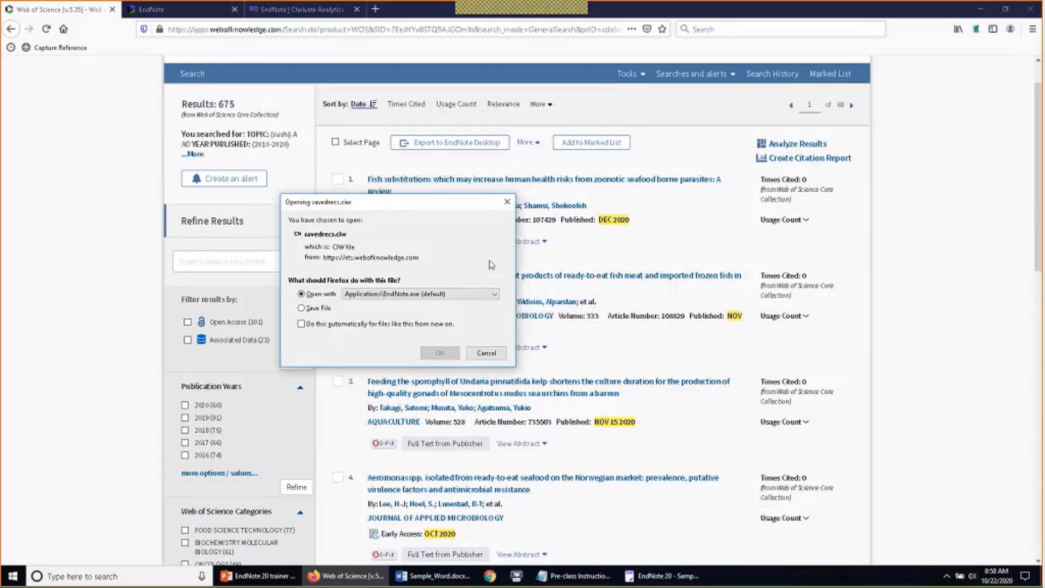
{"action": "left_click", "coordinate": [307, 328]}
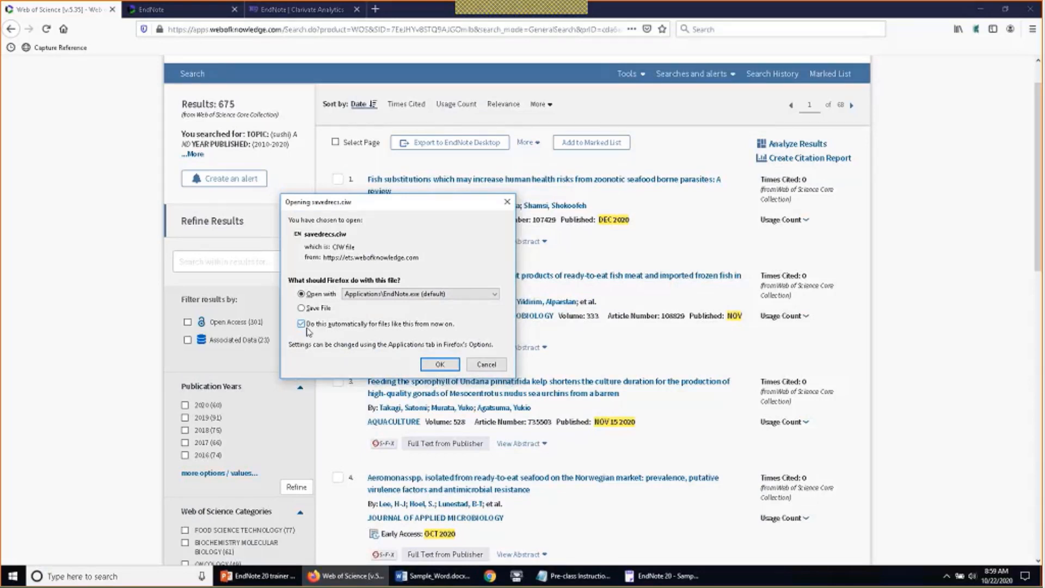
{"action": "left_click", "coordinate": [302, 324]}
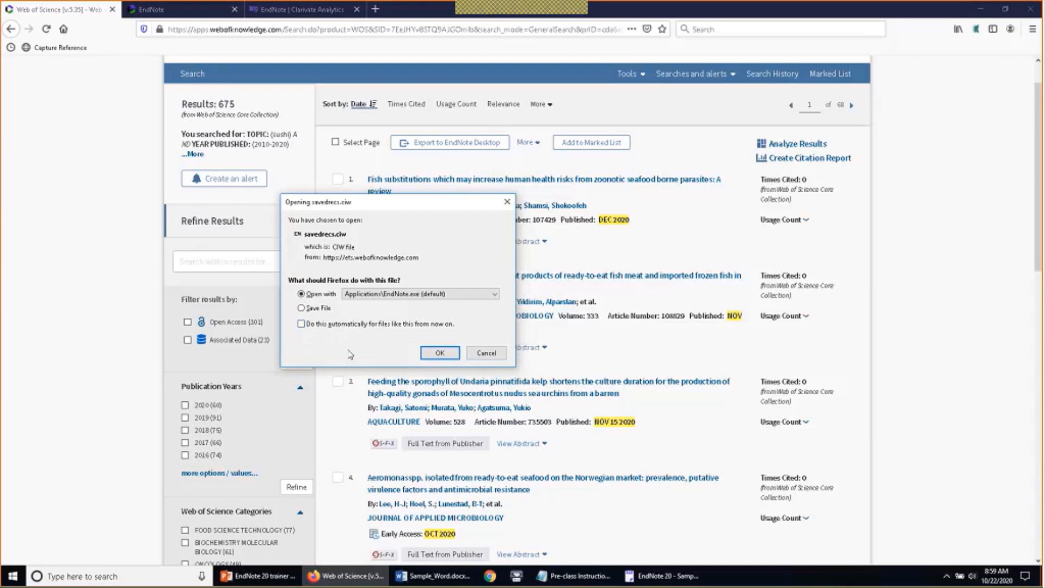
{"action": "left_click", "coordinate": [439, 354]}
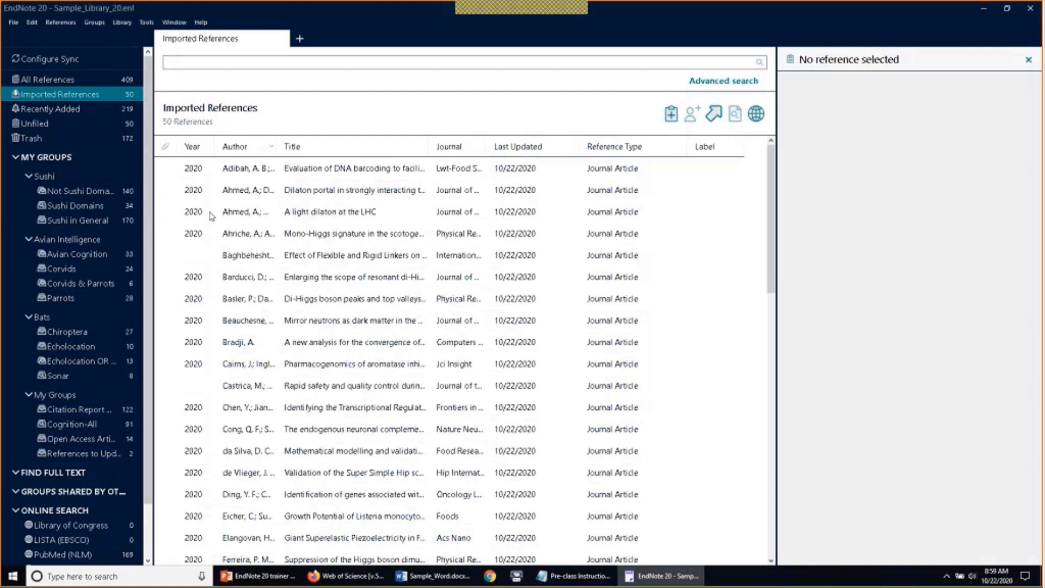
Show the Unfiled group's 50 imported references and select them all with Ctrl+A
{"action": "left_click", "coordinate": [77, 128]}
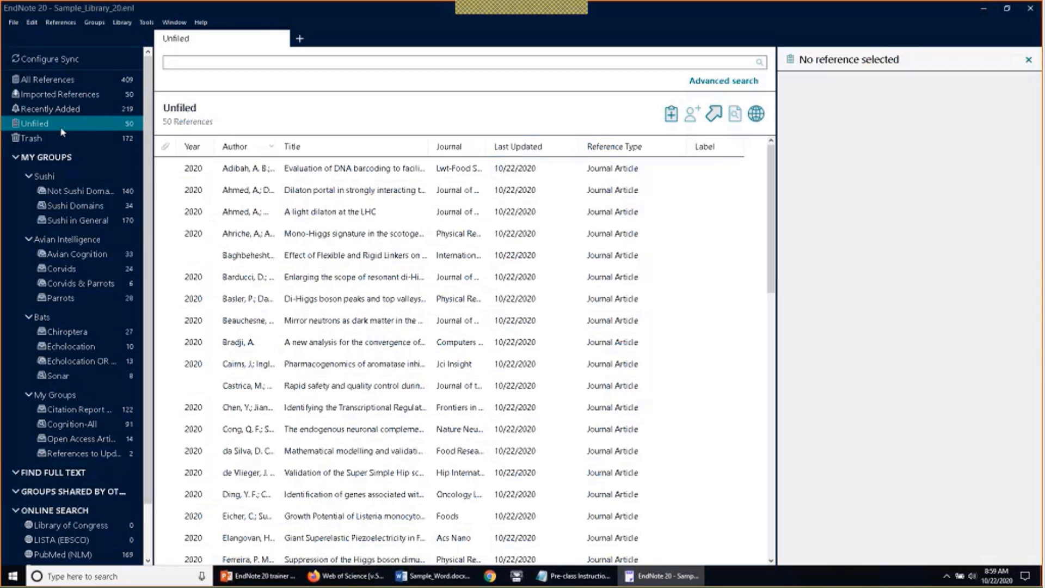
{"action": "right_click", "coordinate": [46, 129]}
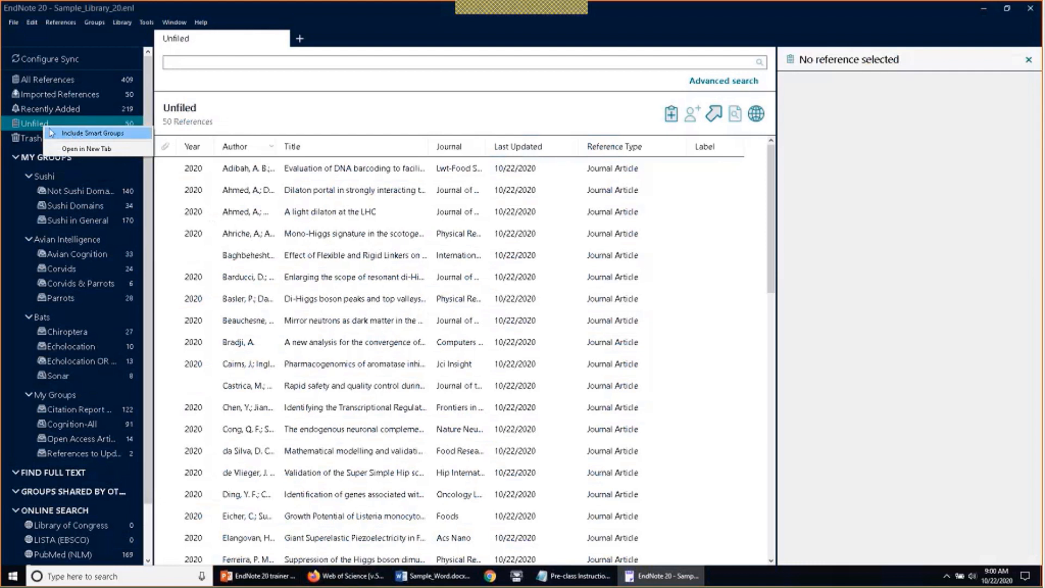
{"action": "left_click", "coordinate": [29, 126]}
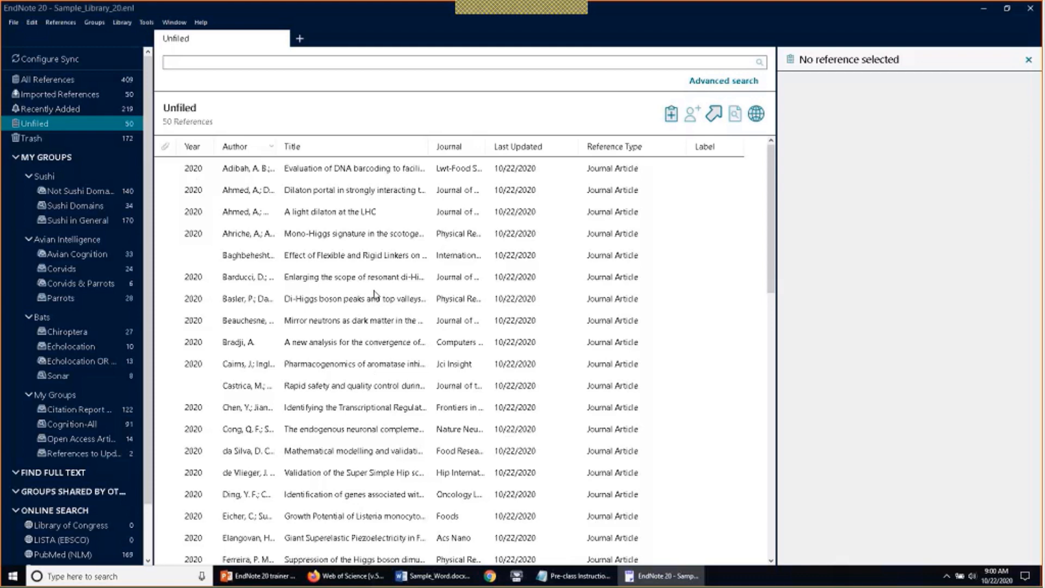
{"action": "left_click", "coordinate": [355, 365]}
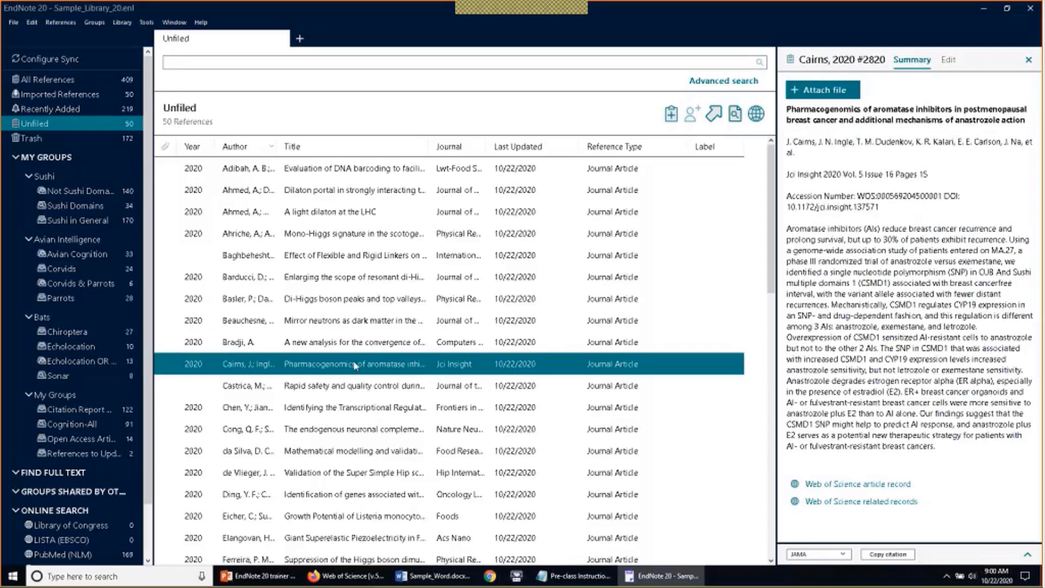
{"action": "key", "text": "ctrl+a"}
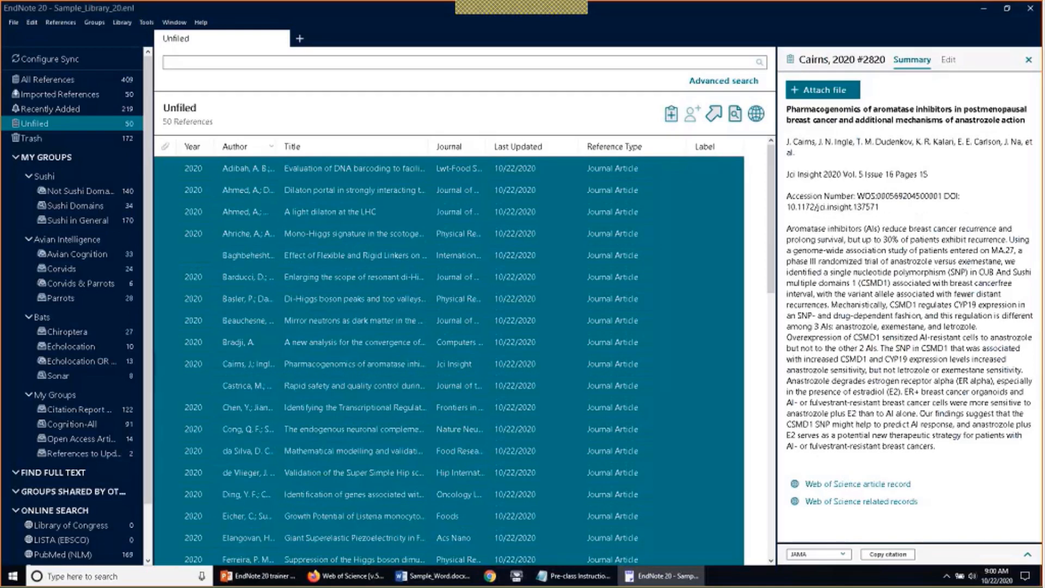
Drag the 50 selected references onto the Sushi in General group, bringing it to 220
{"action": "left_click", "coordinate": [97, 23]}
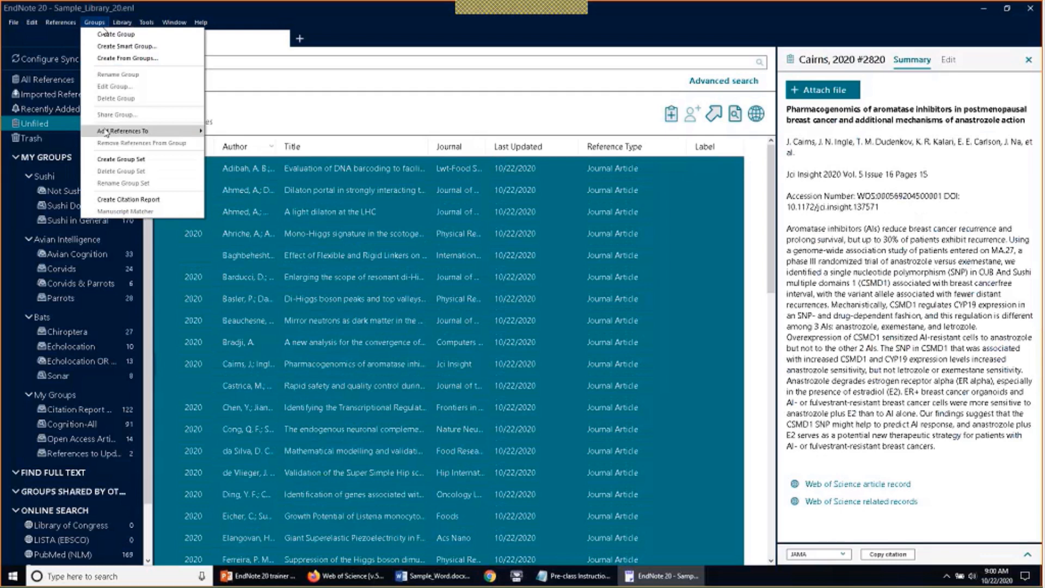
{"action": "left_click", "coordinate": [282, 111]}
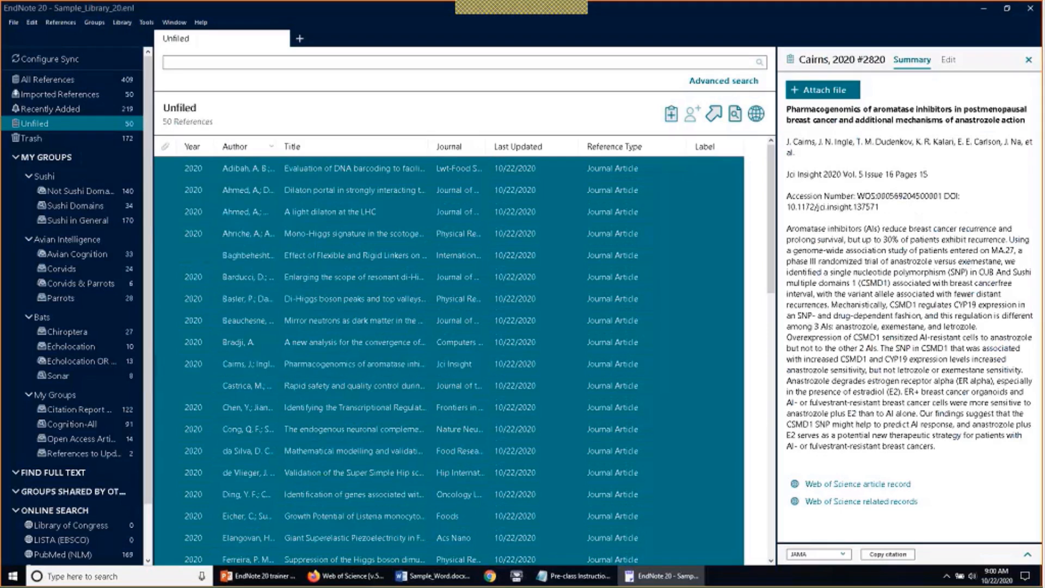
{"action": "left_click_drag", "start_coordinate": [226, 234], "coordinate": [115, 221]}
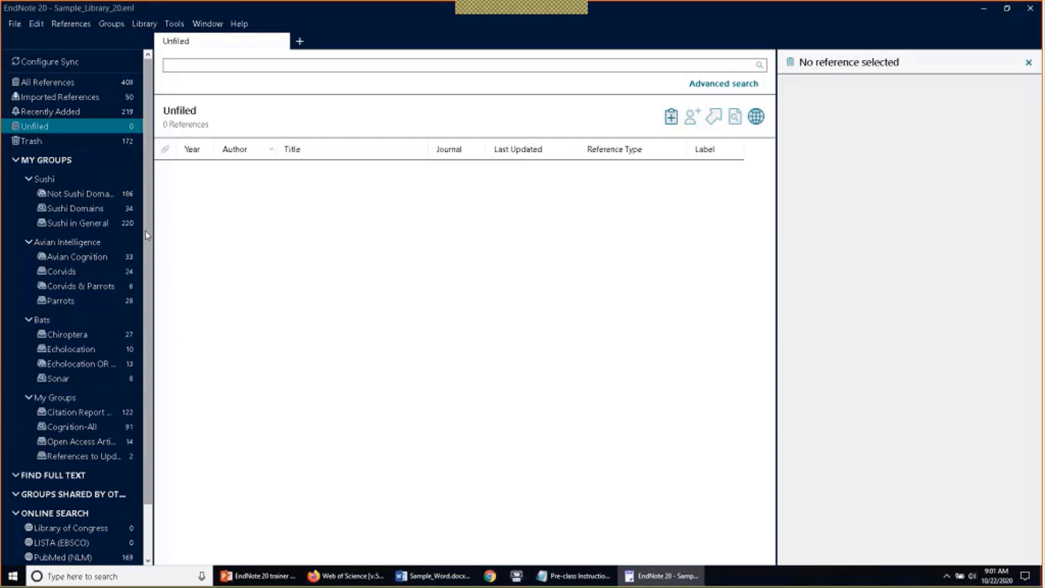
Review All References (409) and the Tools menu, then return to Web of Science in Firefox
{"action": "left_click", "coordinate": [49, 82]}
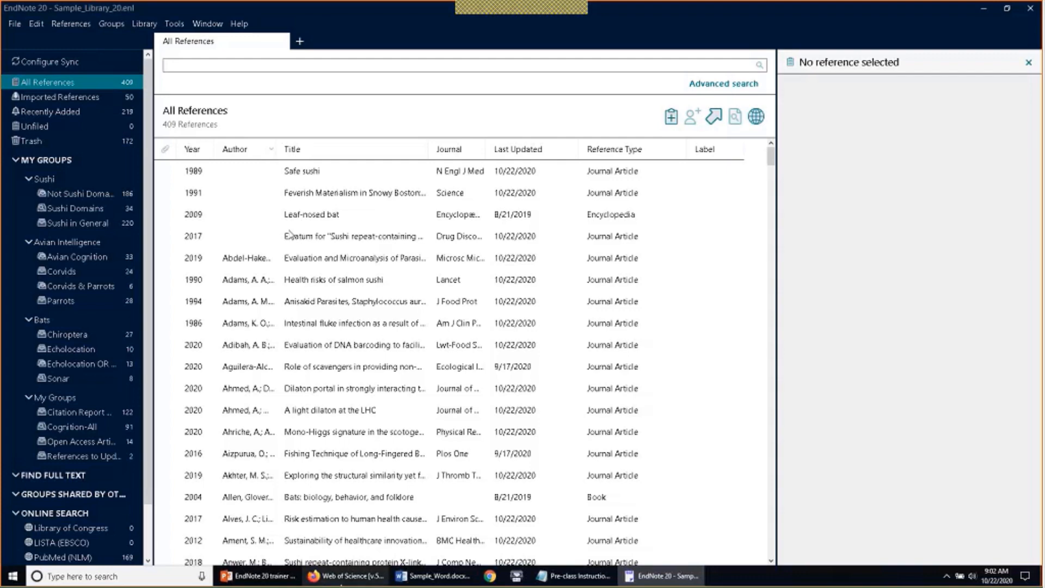
{"action": "left_click", "coordinate": [343, 576]}
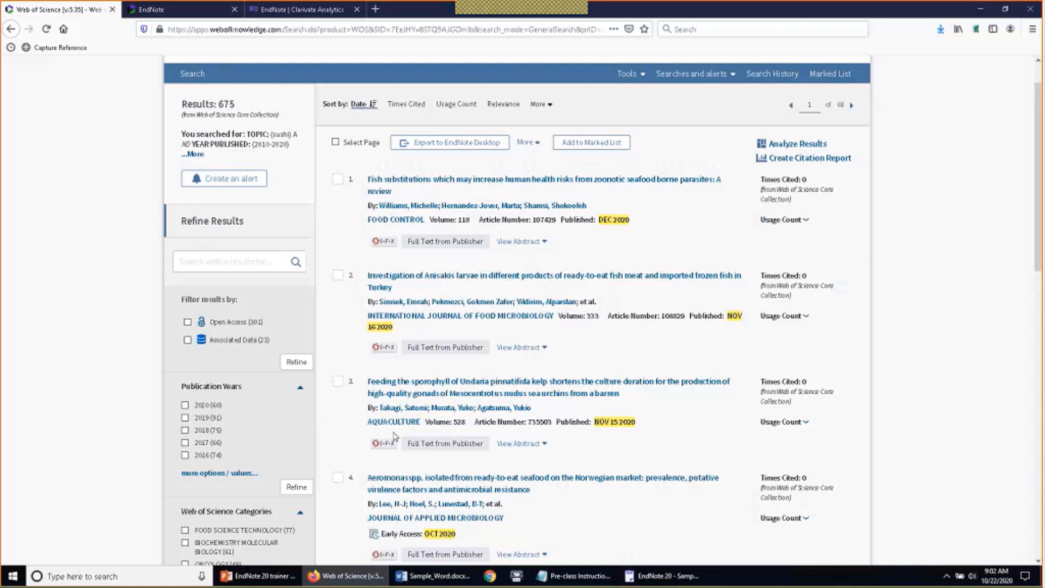
{"action": "left_click", "coordinate": [639, 578]}
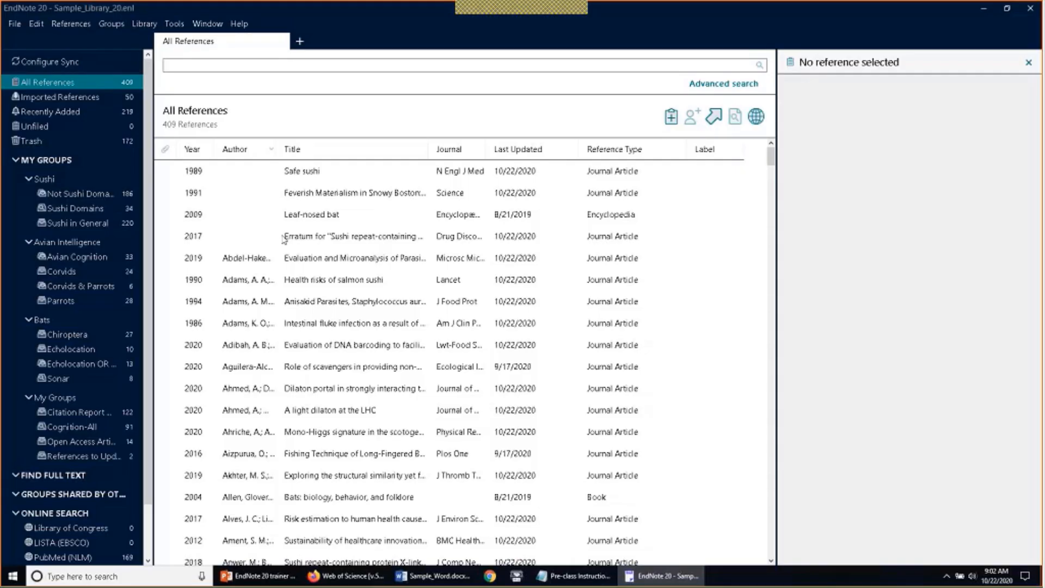
{"action": "left_click", "coordinate": [173, 24]}
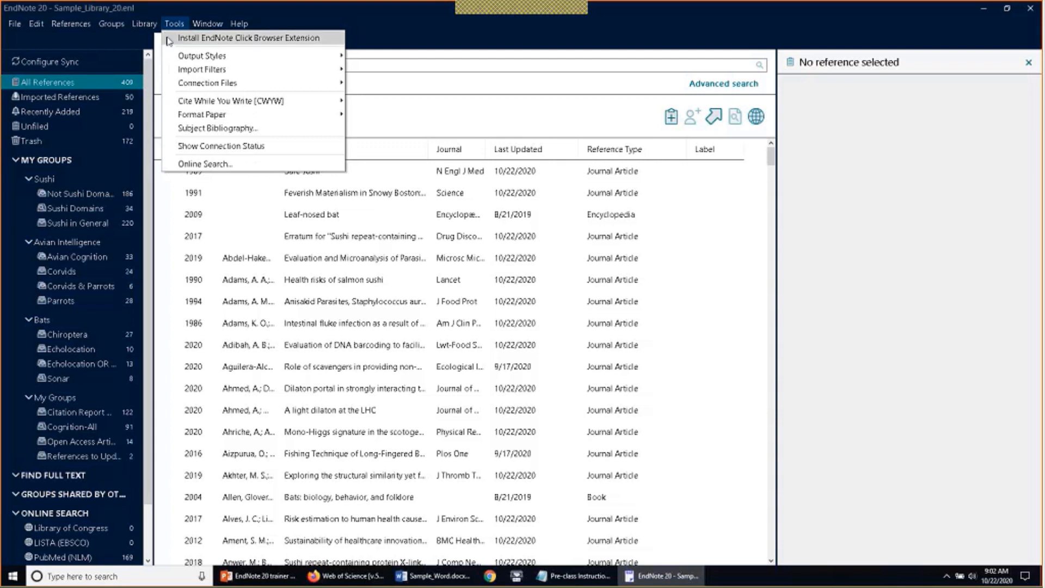
{"action": "left_click", "coordinate": [395, 42]}
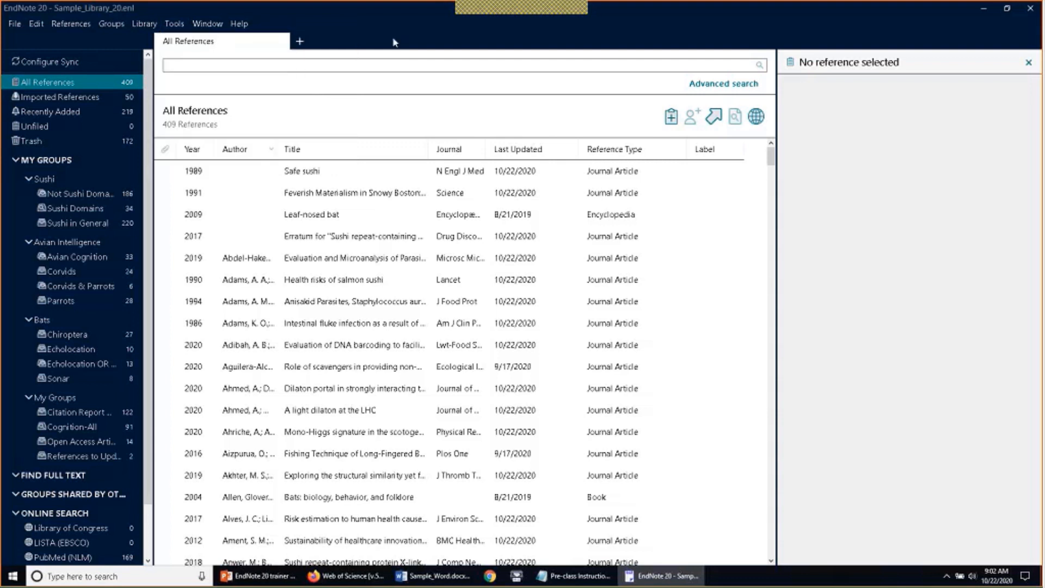
{"action": "left_click", "coordinate": [348, 575]}
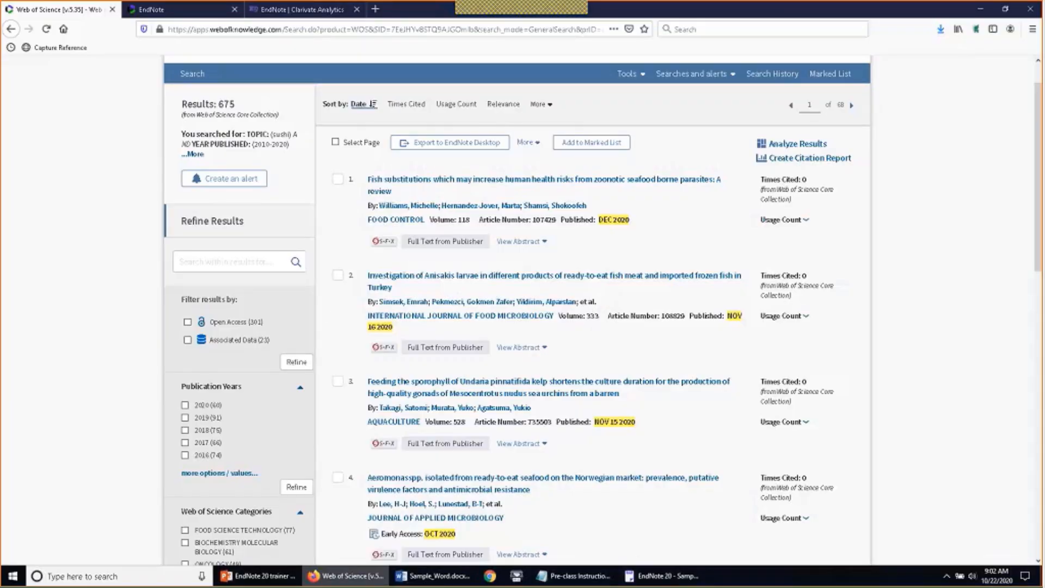
Open a new Firefox tab and enter kopernio.com in the address bar
{"action": "key", "text": "ctrl+t"}
{"action": "type", "text": "ko"}
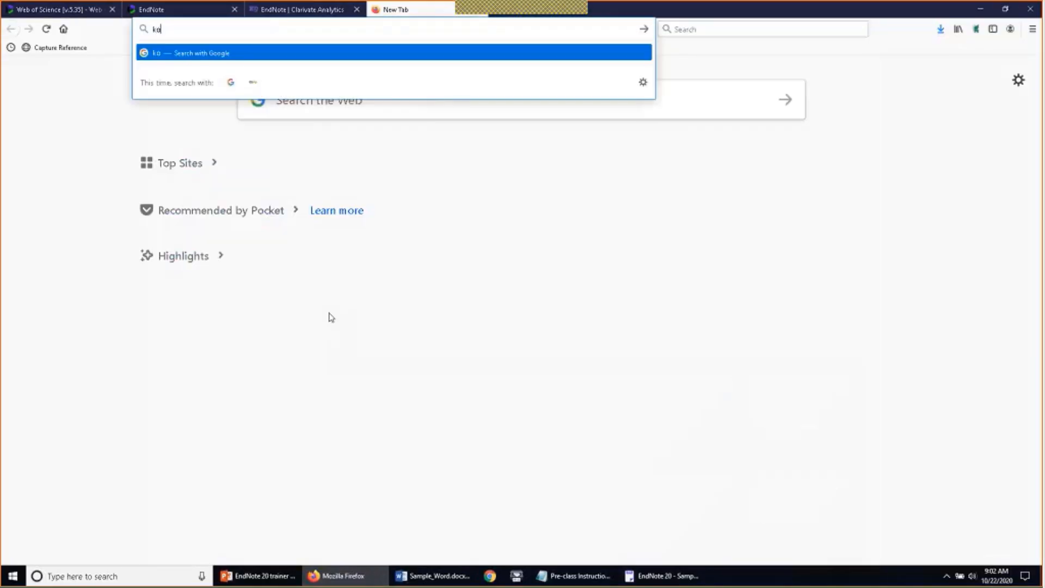
{"action": "type", "text": "pernio.com"}
{"action": "key", "text": "Return"}
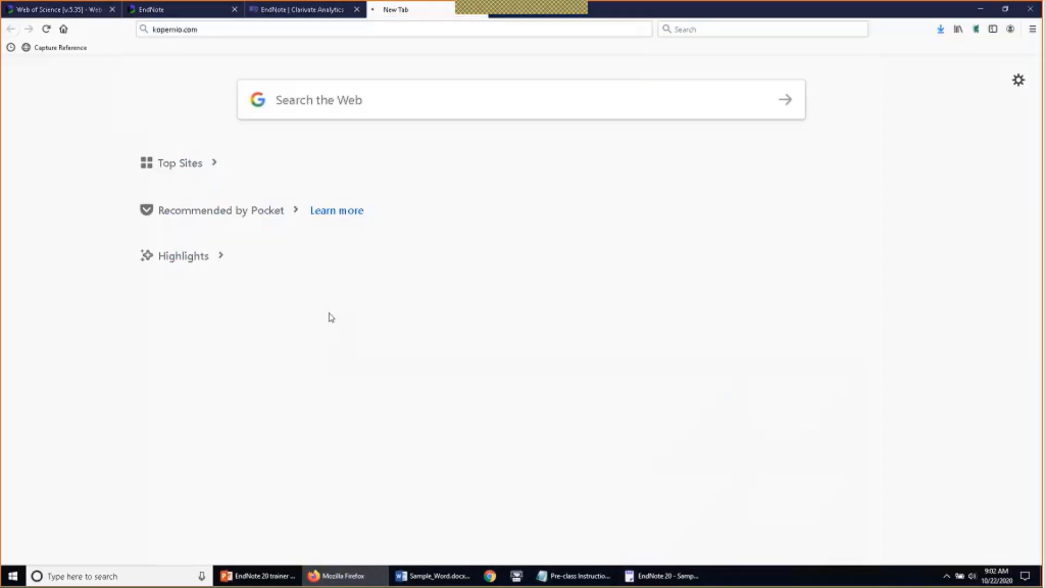
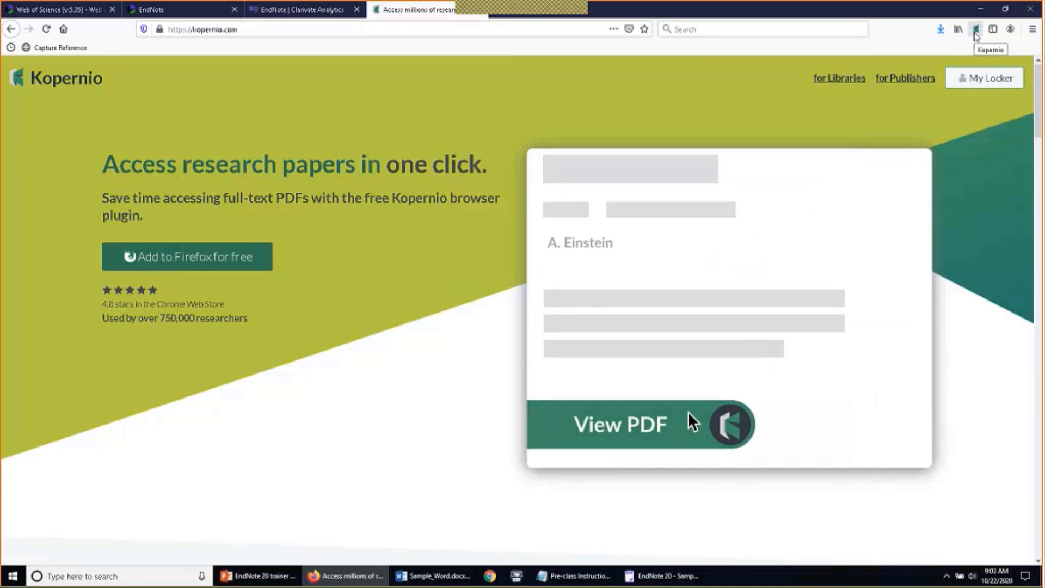
{"action": "left_click", "coordinate": [975, 33]}
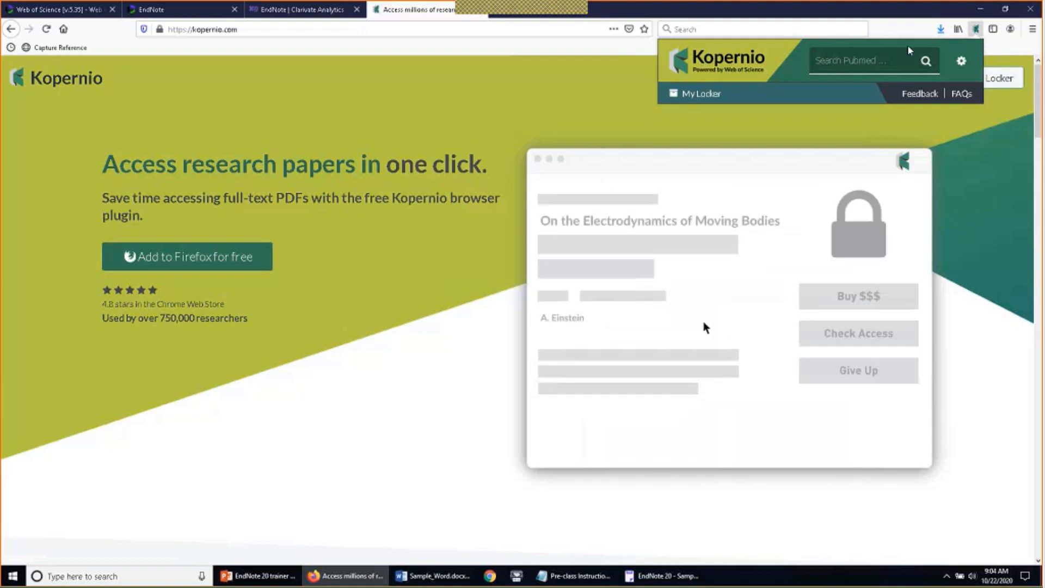
{"action": "left_click", "coordinate": [961, 62]}
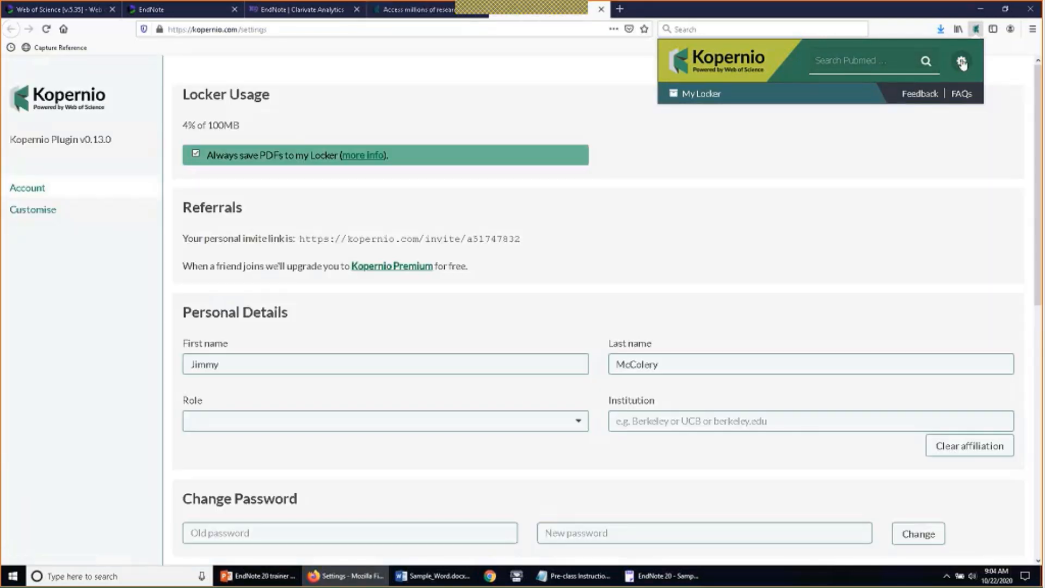
{"action": "scroll", "coordinate": [845, 240], "scroll_direction": "down", "scroll_amount": 5}
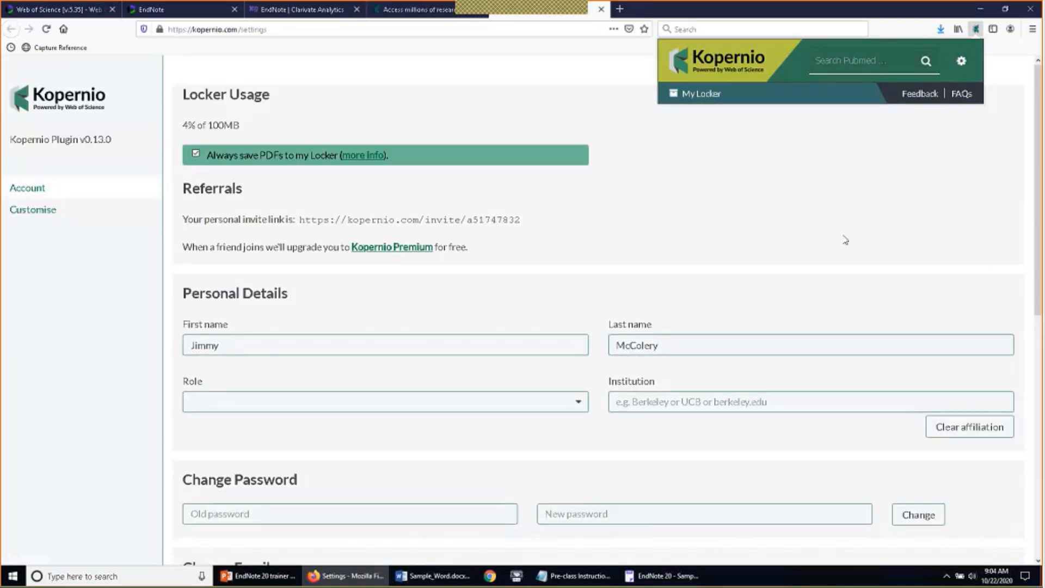
{"action": "scroll", "coordinate": [844, 239], "scroll_direction": "down", "scroll_amount": 3}
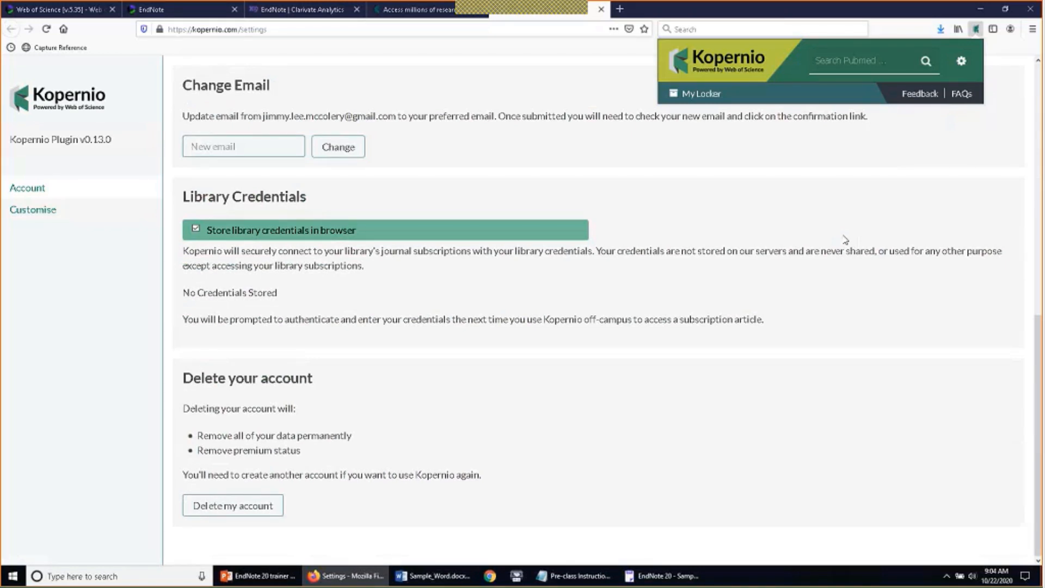
{"action": "left_click", "coordinate": [688, 99]}
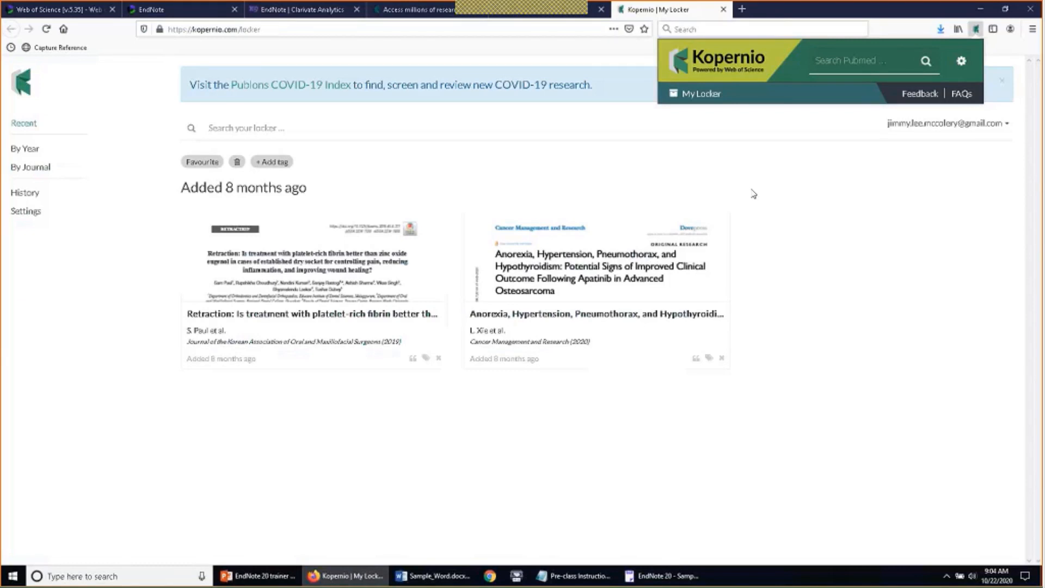
Open the platelet-rich fibrin versus zinc oxide eugenol dry socket retraction notice in Kopernio's viewer
{"action": "left_click", "coordinate": [802, 253]}
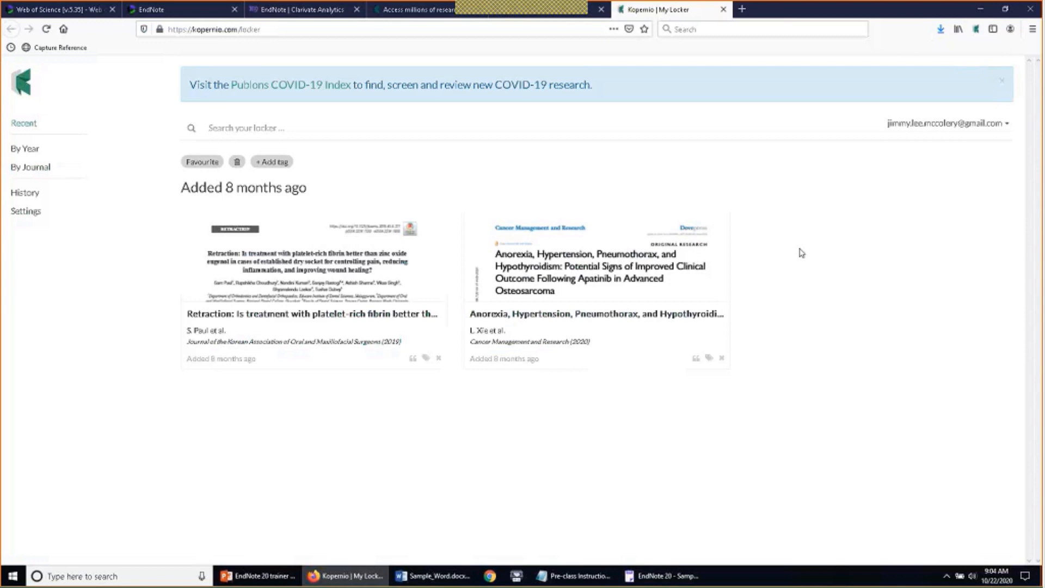
{"action": "left_click", "coordinate": [357, 254]}
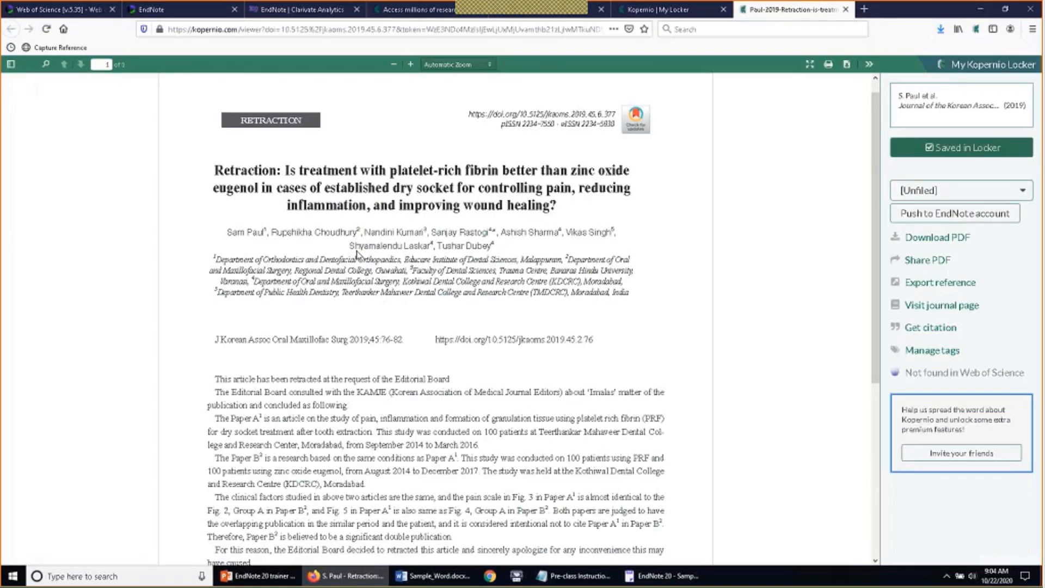
{"action": "scroll", "coordinate": [356, 253], "scroll_direction": "down", "scroll_amount": 7}
{"action": "scroll", "coordinate": [381, 260], "scroll_direction": "up", "scroll_amount": 8}
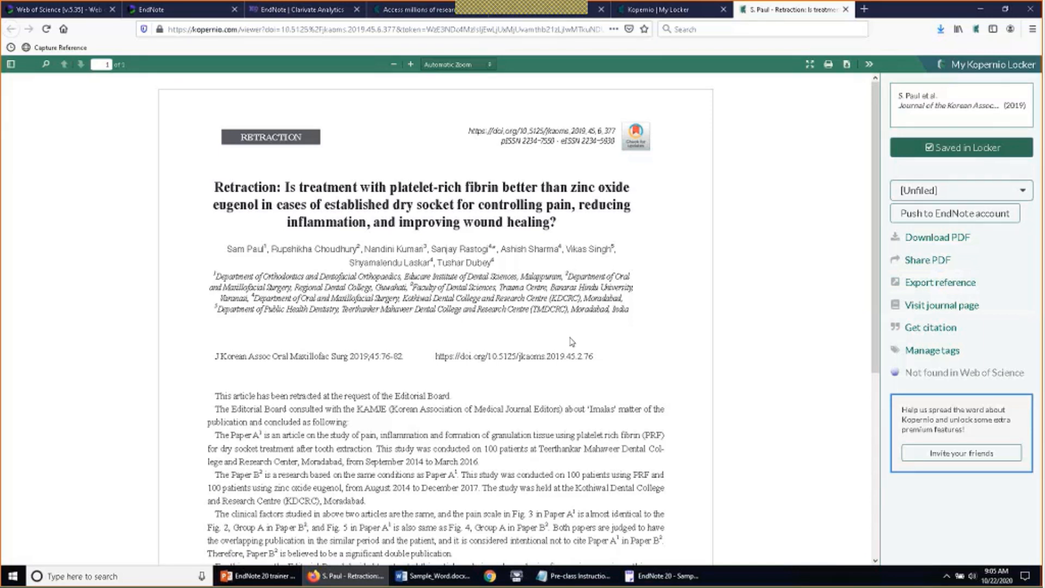
Export the retraction article's reference, opening it with EndNote.EXE (default) to import it
{"action": "left_click", "coordinate": [917, 283]}
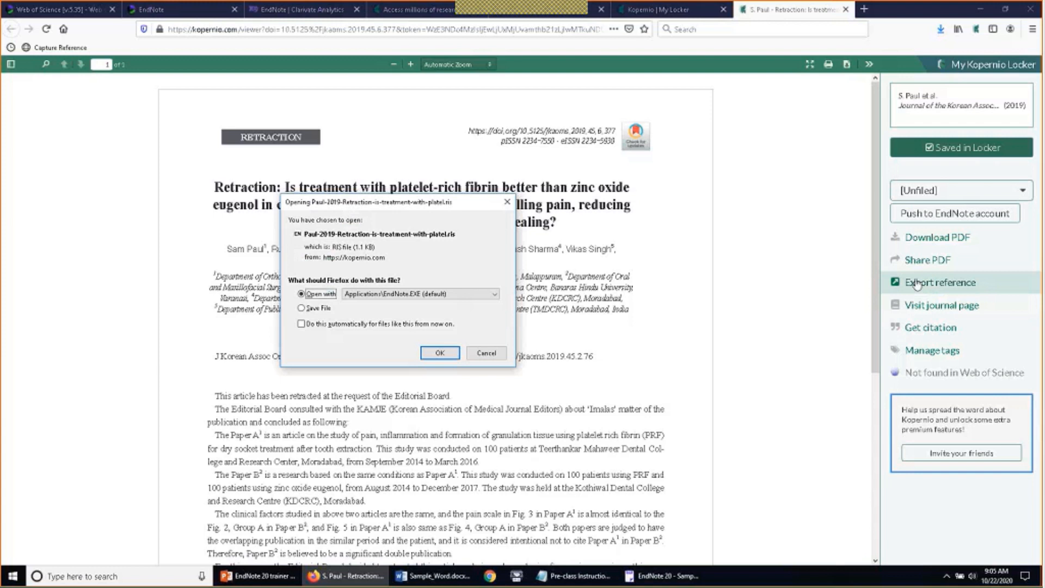
{"action": "left_click", "coordinate": [398, 294]}
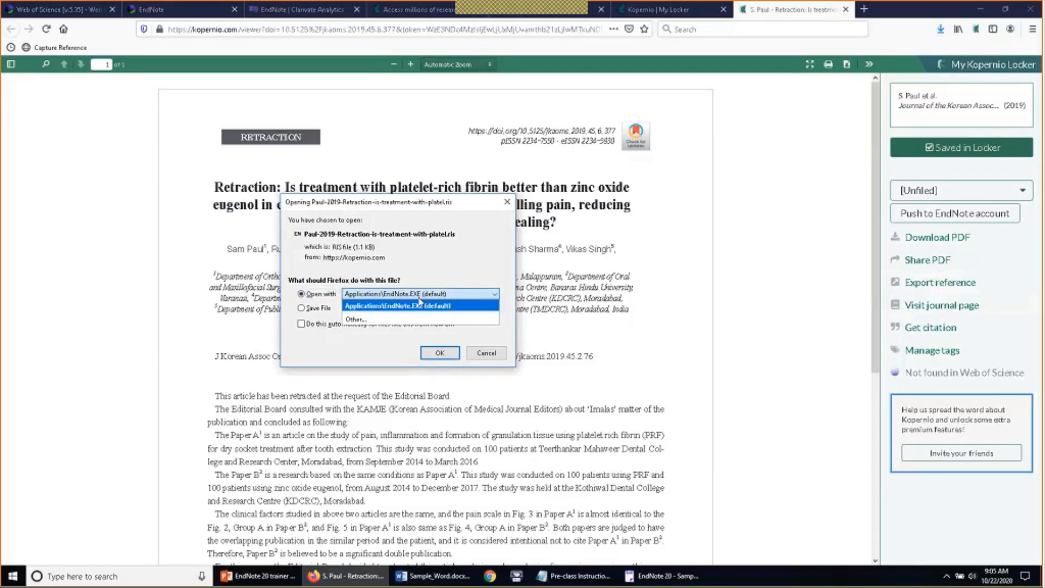
{"action": "left_click", "coordinate": [456, 270]}
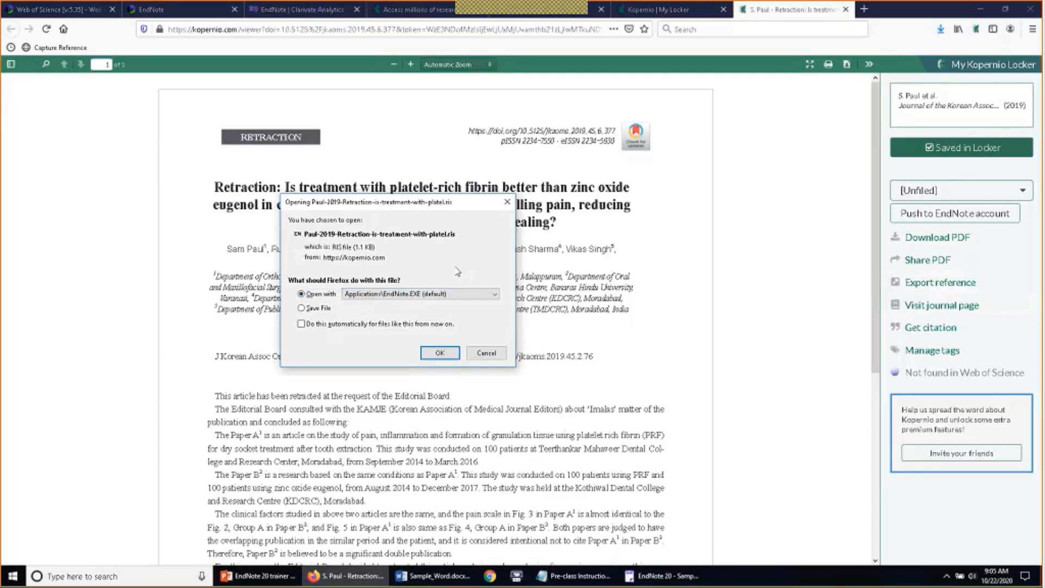
{"action": "left_click", "coordinate": [435, 354]}
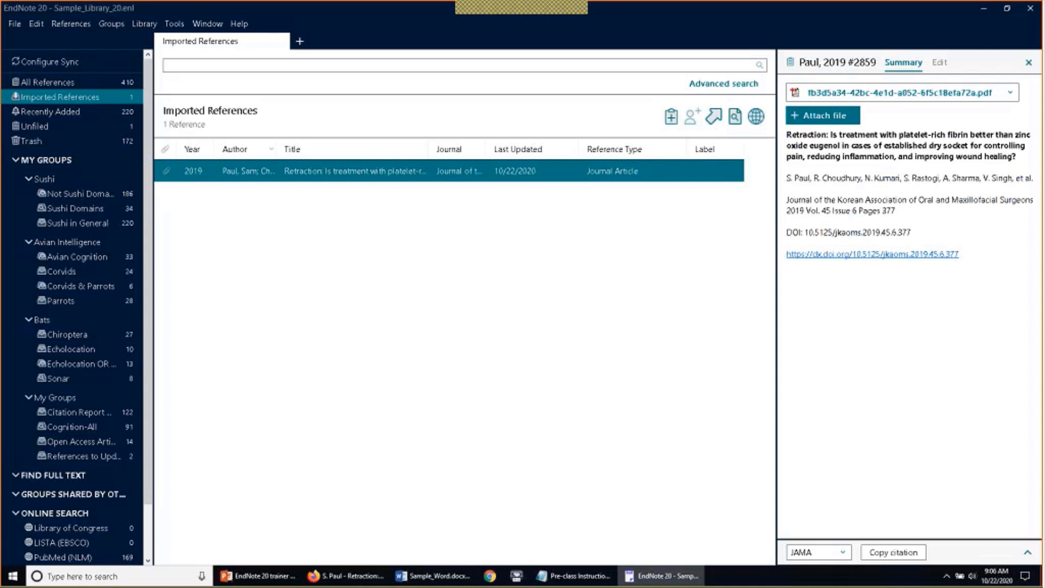
{"action": "left_click", "coordinate": [938, 63]}
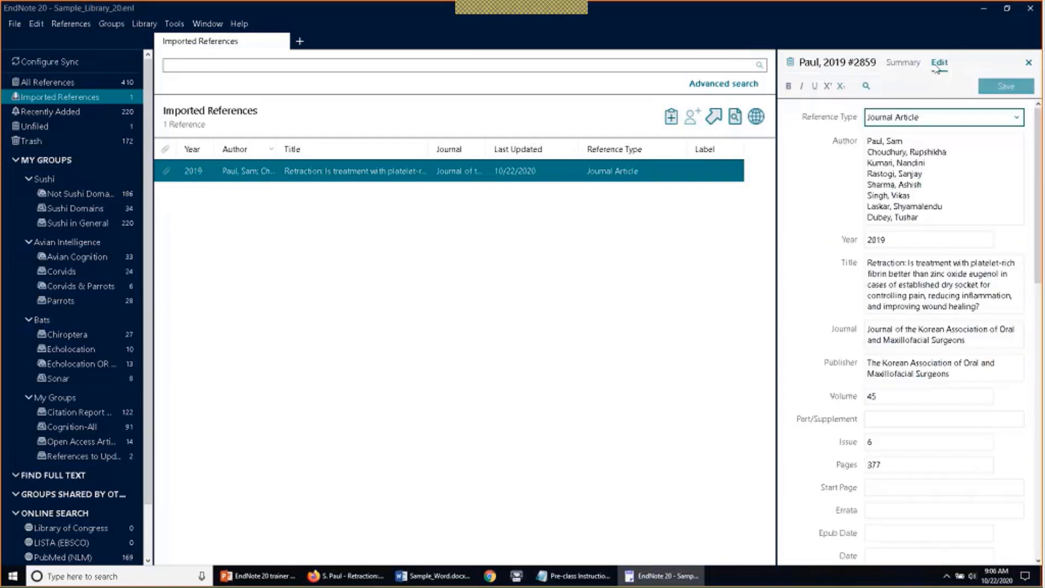
{"action": "scroll", "coordinate": [943, 209], "scroll_direction": "down", "scroll_amount": 6}
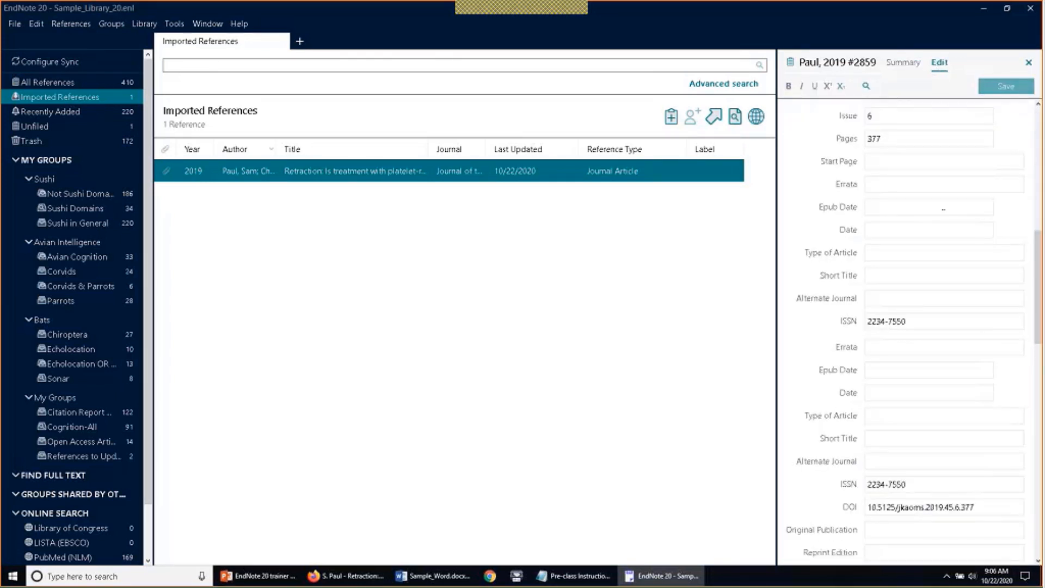
{"action": "scroll", "coordinate": [943, 209], "scroll_direction": "down", "scroll_amount": 9}
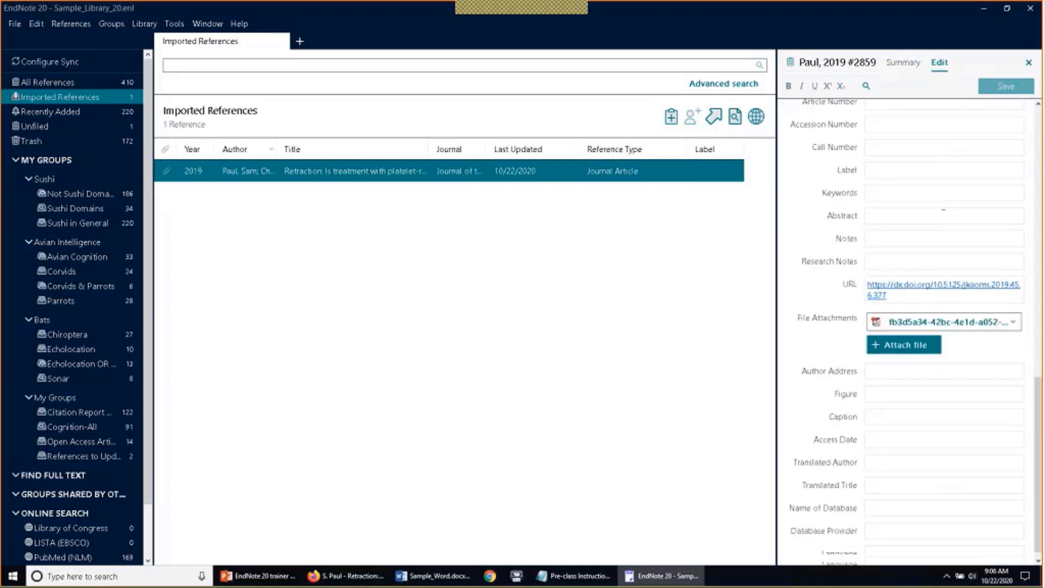
{"action": "scroll", "coordinate": [943, 209], "scroll_direction": "up", "scroll_amount": 4}
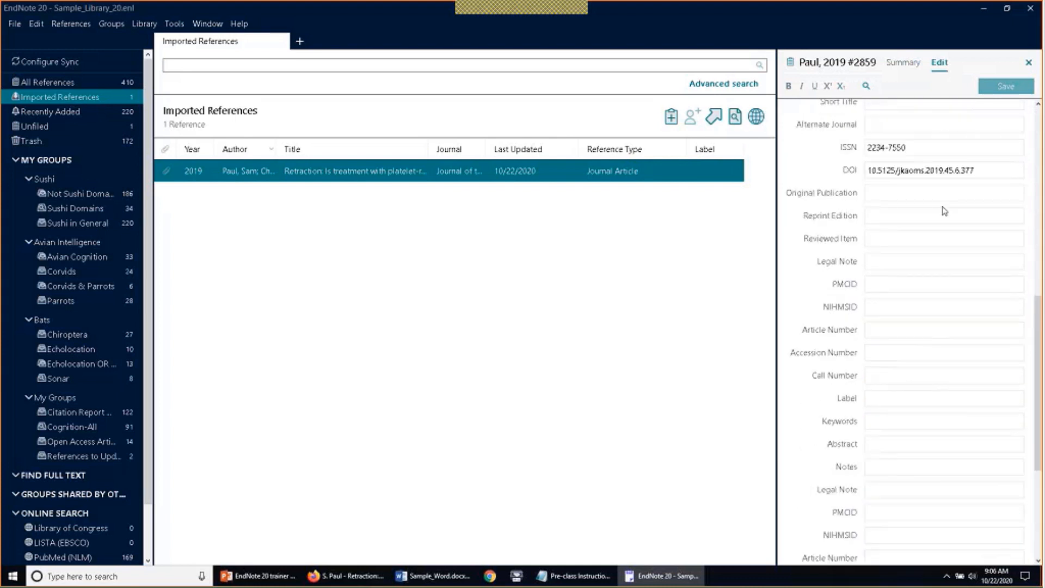
{"action": "scroll", "coordinate": [944, 210], "scroll_direction": "up", "scroll_amount": 6}
{"action": "left_click", "coordinate": [902, 62]}
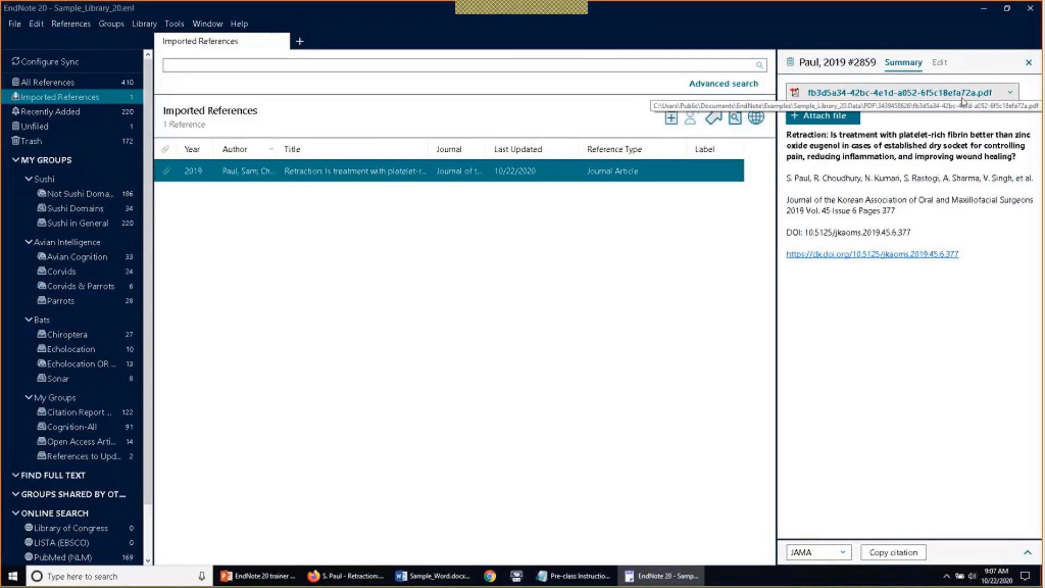
Open the reference's attached retraction PDF in a maximized EndNote PDF viewer window
{"action": "left_click", "coordinate": [1010, 93]}
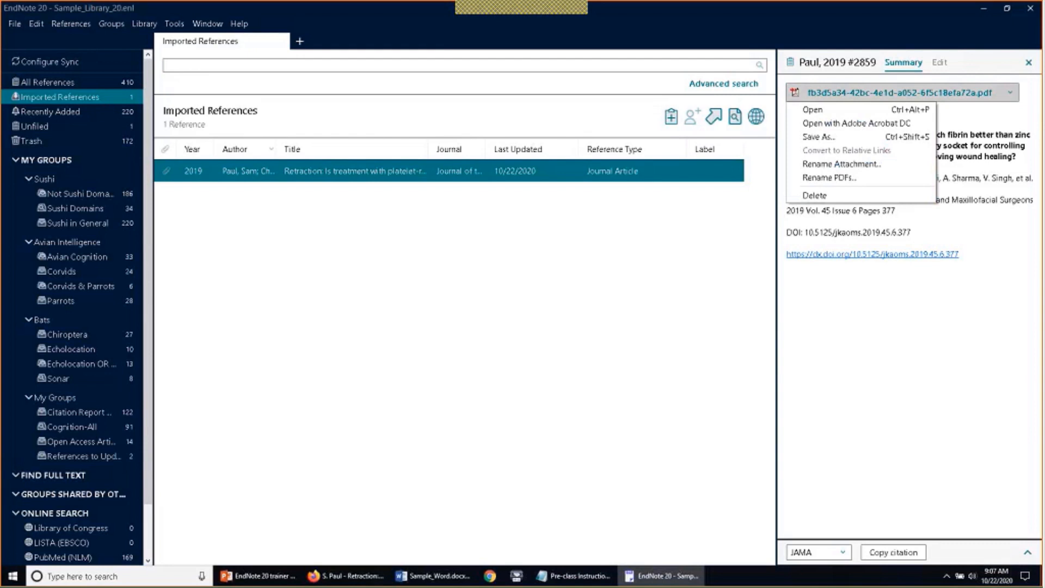
{"action": "left_click", "coordinate": [916, 128]}
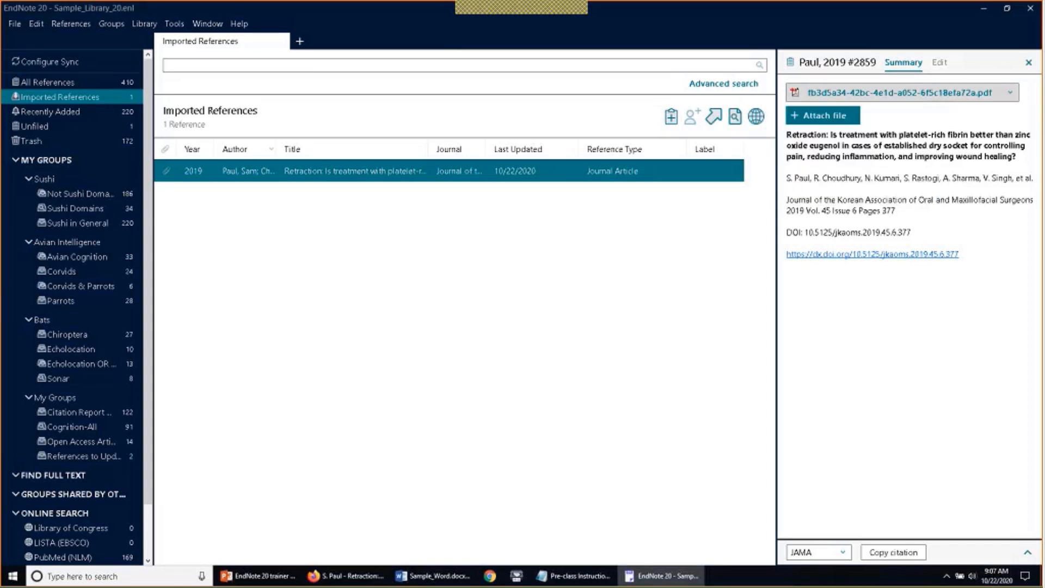
{"action": "left_click", "coordinate": [891, 94]}
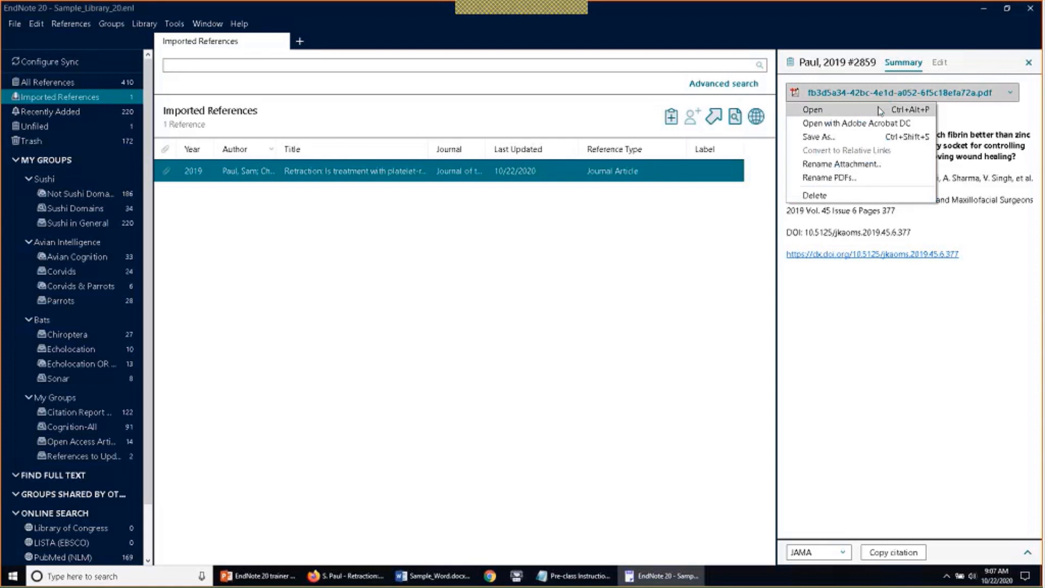
{"action": "left_click", "coordinate": [880, 111]}
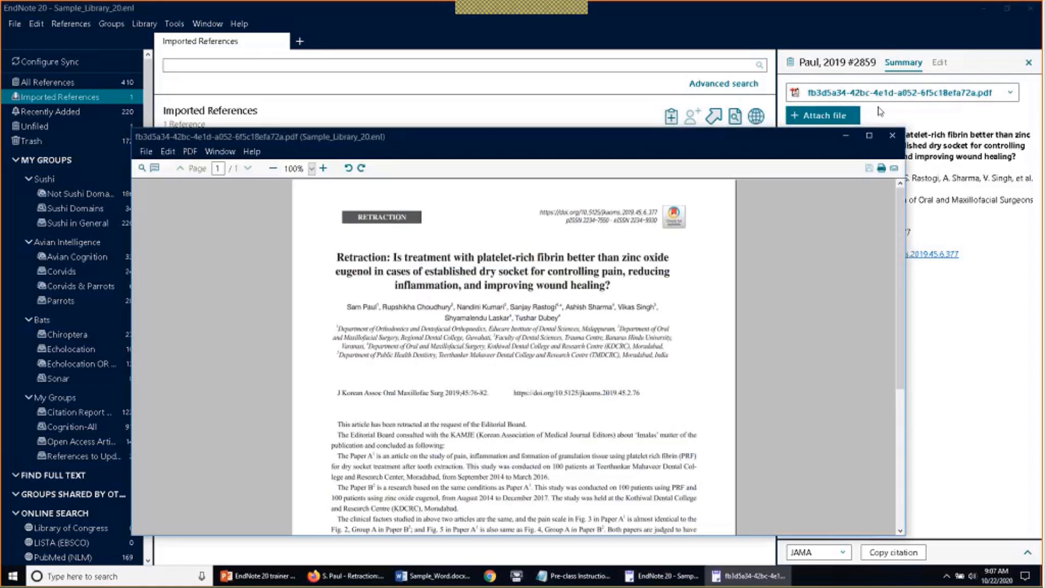
{"action": "left_click", "coordinate": [868, 136]}
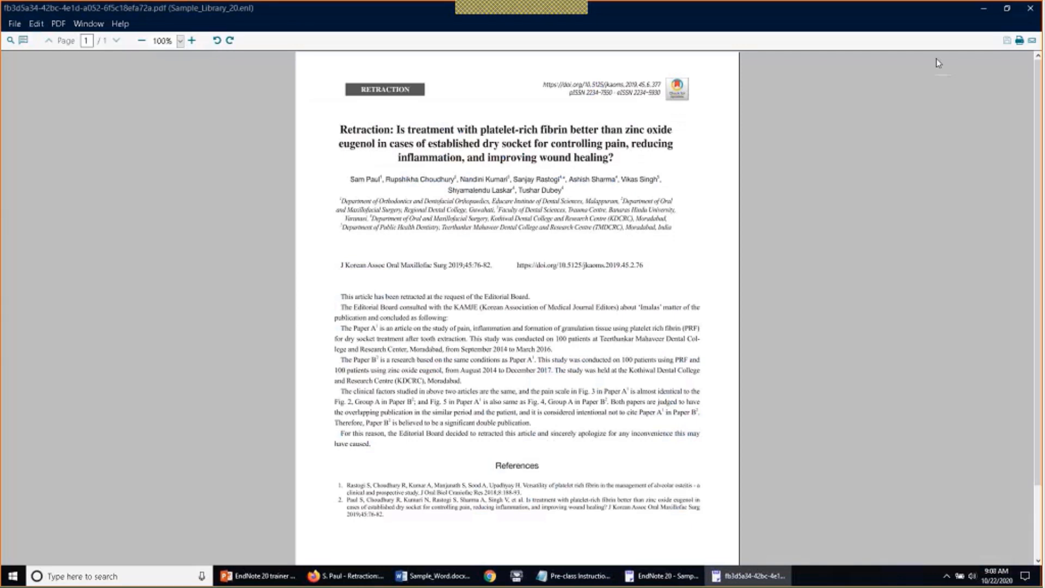
Zoom the retraction PDF to 200%
{"action": "left_click", "coordinate": [181, 41]}
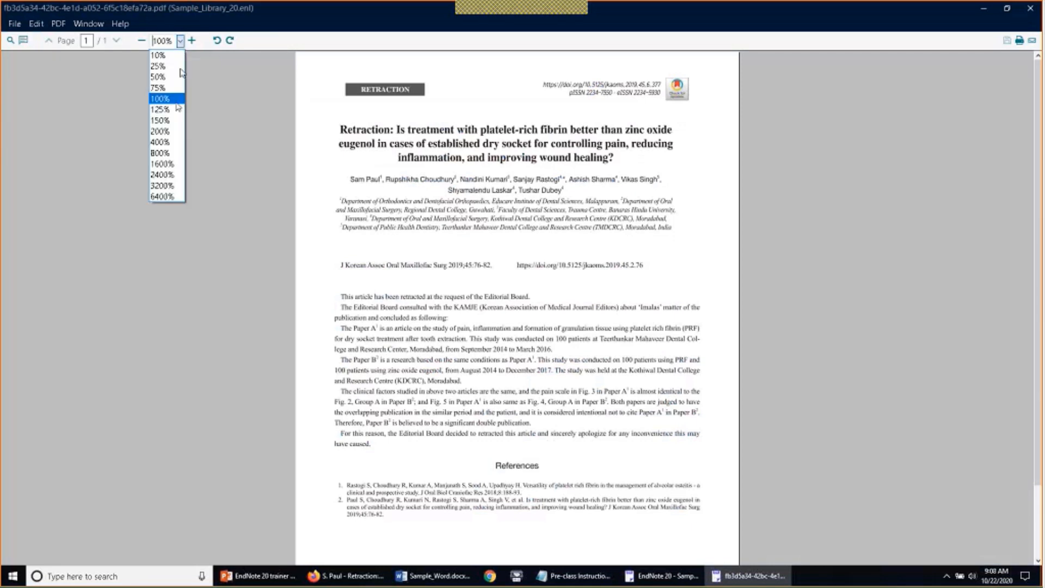
{"action": "left_click", "coordinate": [175, 131]}
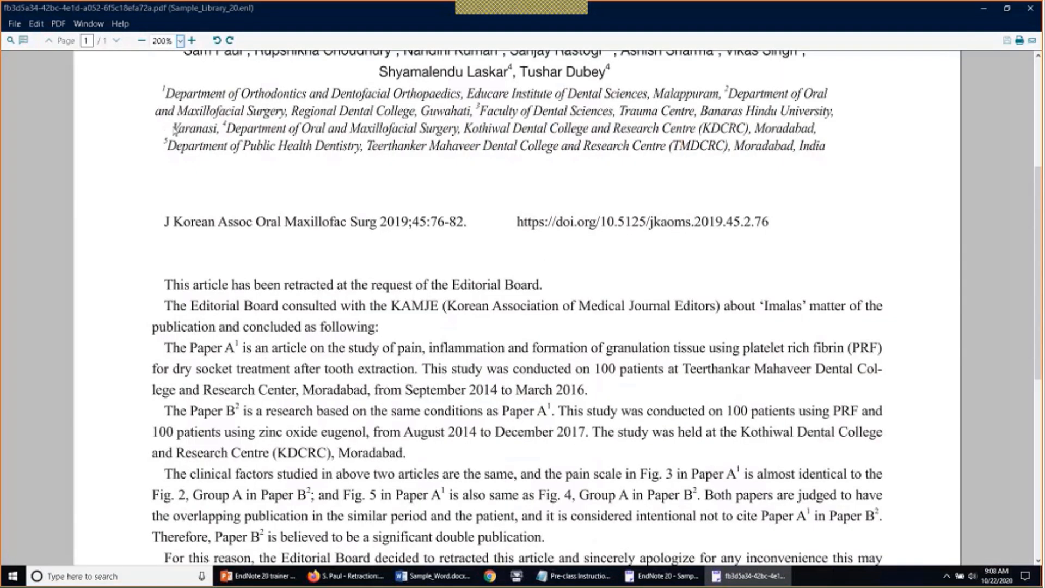
{"action": "scroll", "coordinate": [174, 130], "scroll_direction": "up", "scroll_amount": 2}
{"action": "scroll", "coordinate": [174, 130], "scroll_direction": "up", "scroll_amount": 4}
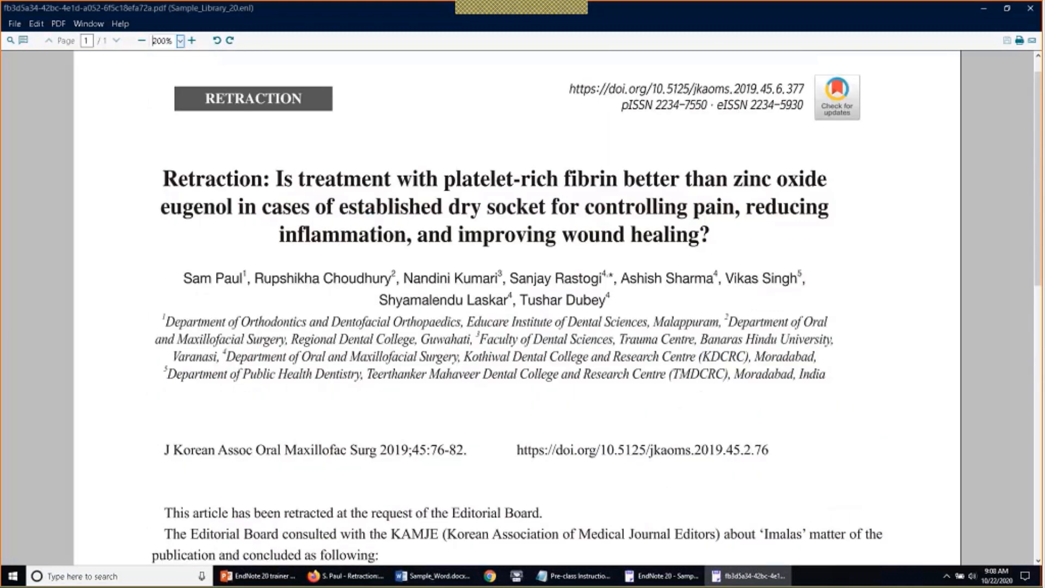
{"action": "scroll", "coordinate": [359, 228], "scroll_direction": "down", "scroll_amount": 8}
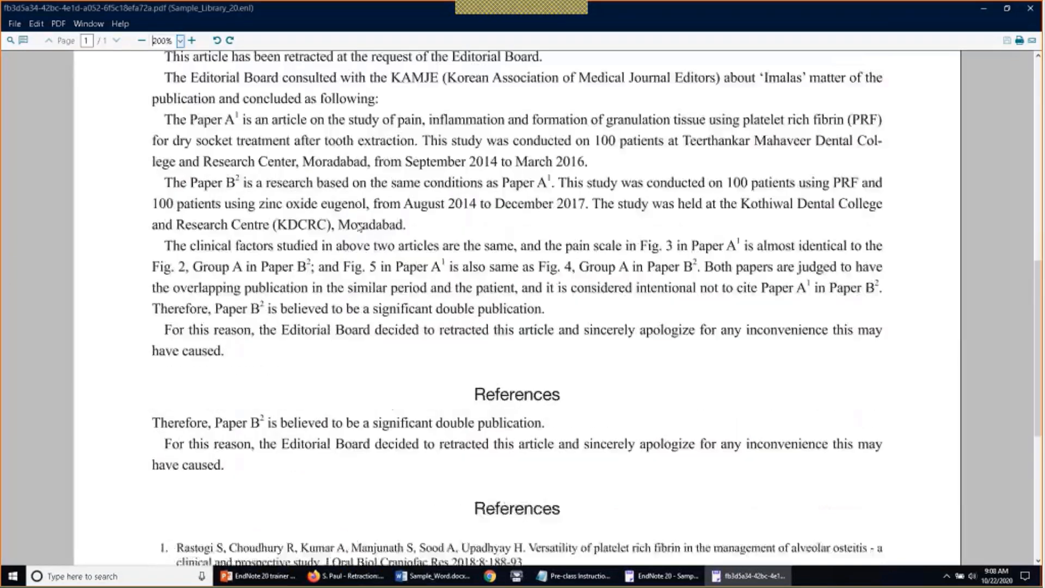
{"action": "scroll", "coordinate": [359, 227], "scroll_direction": "up", "scroll_amount": 8}
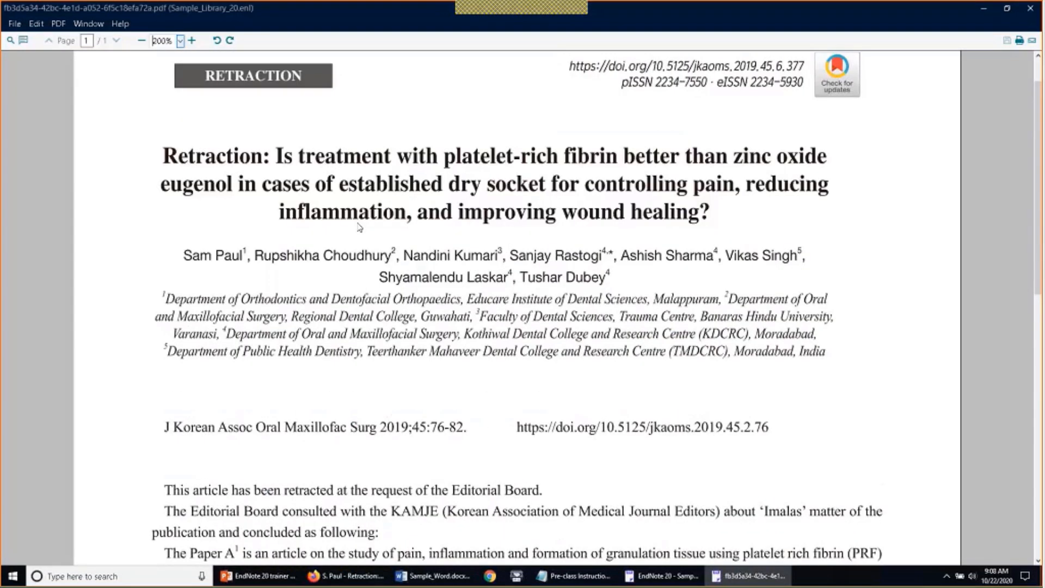
Show the annotation toolbar for marking up the PDF
{"action": "left_click", "coordinate": [24, 41]}
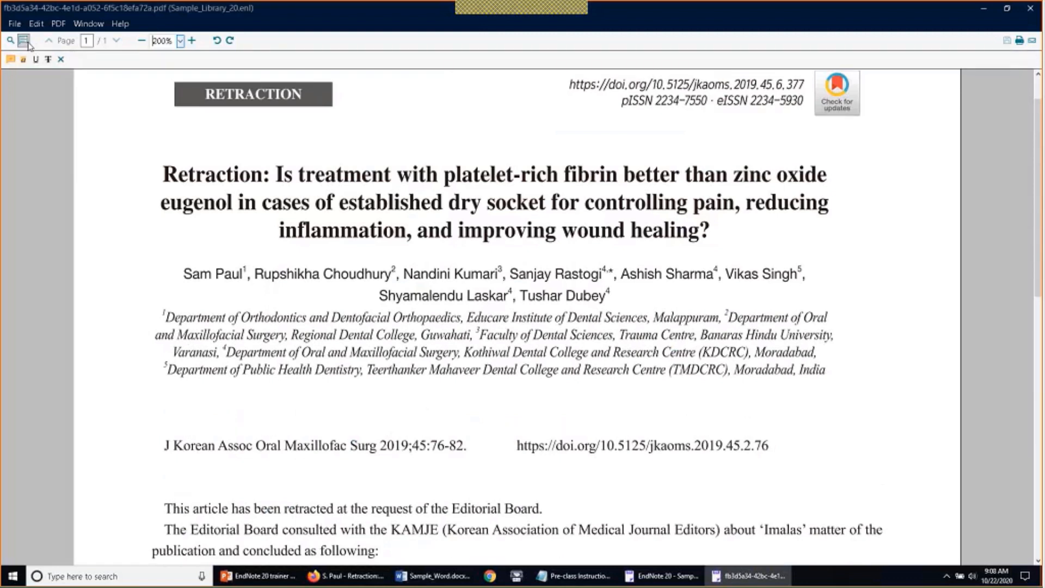
{"action": "left_click", "coordinate": [24, 41]}
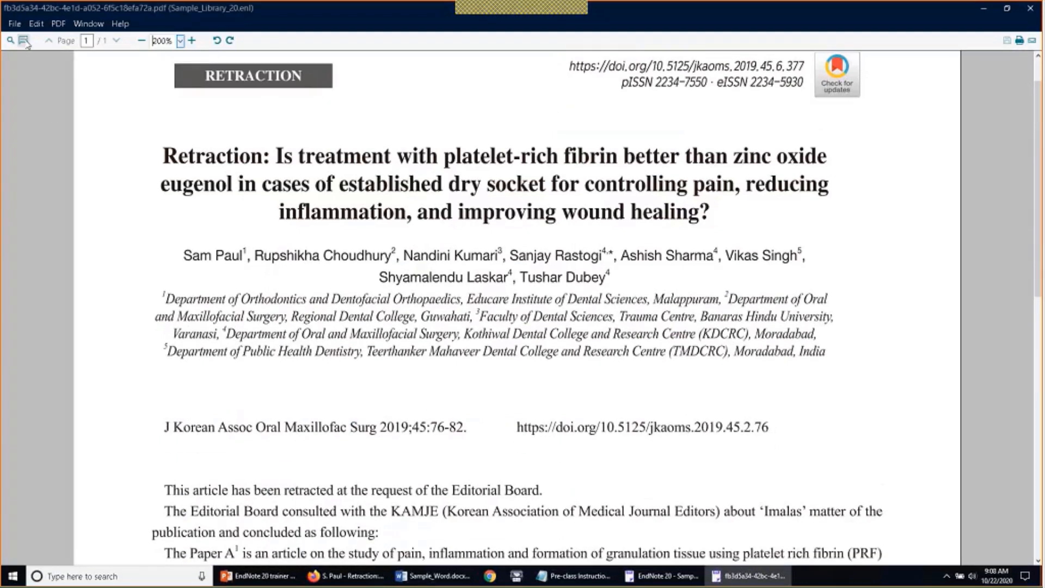
{"action": "left_click", "coordinate": [24, 41]}
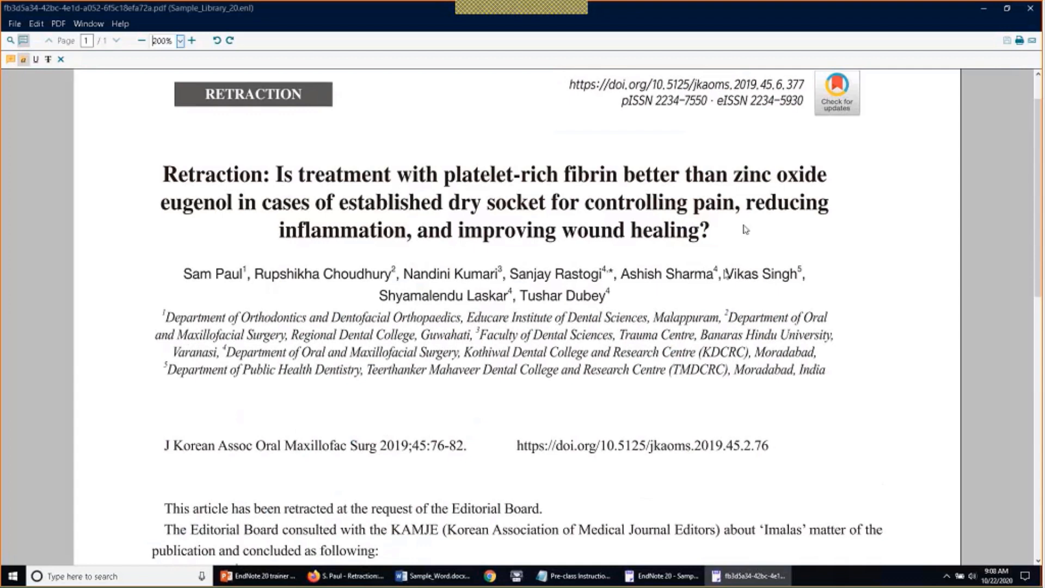
Highlight the retraction notice's full title in yellow
{"action": "left_click_drag", "start_coordinate": [746, 229], "coordinate": [557, 227]}
{"action": "mouse_move", "coordinate": [715, 232]}
{"action": "left_mouse_down"}
{"action": "mouse_move", "coordinate": [238, 168]}
{"action": "mouse_move", "coordinate": [164, 173]}
{"action": "left_mouse_up"}
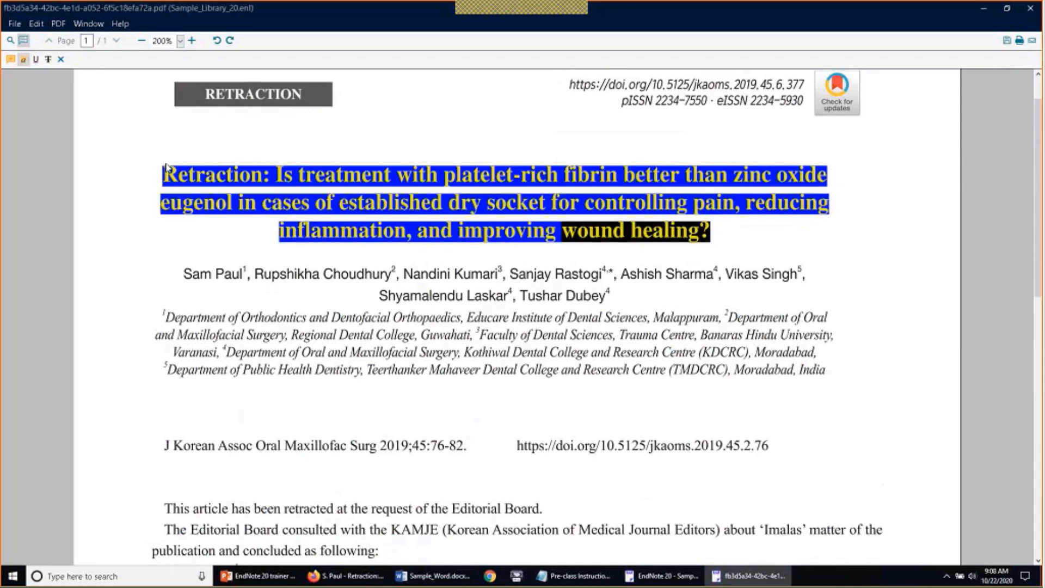
{"action": "left_click", "coordinate": [754, 231]}
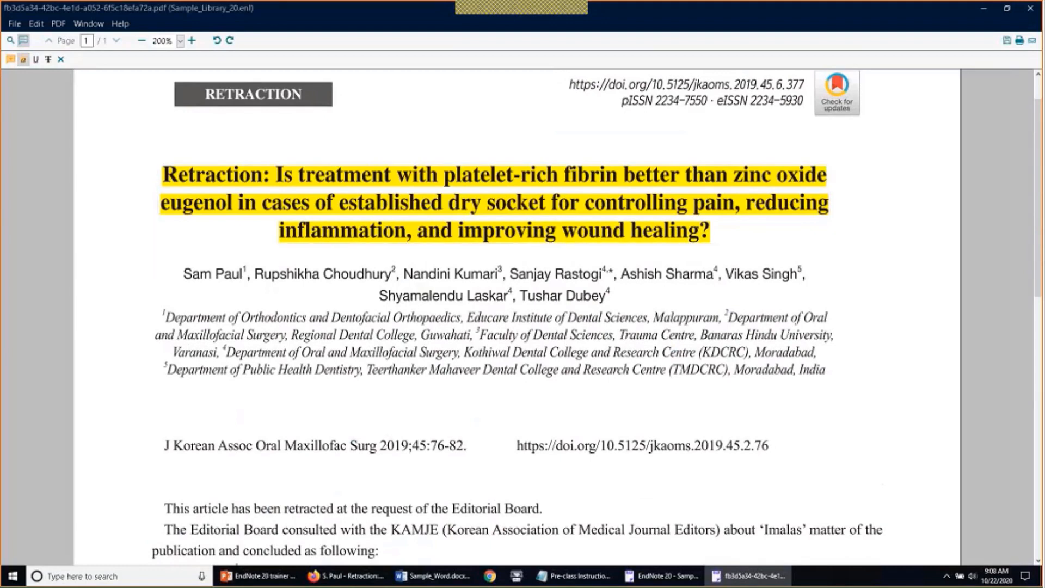
Add a sticky note on the page's right side reading 'Interesting article!'
{"action": "left_click", "coordinate": [10, 60]}
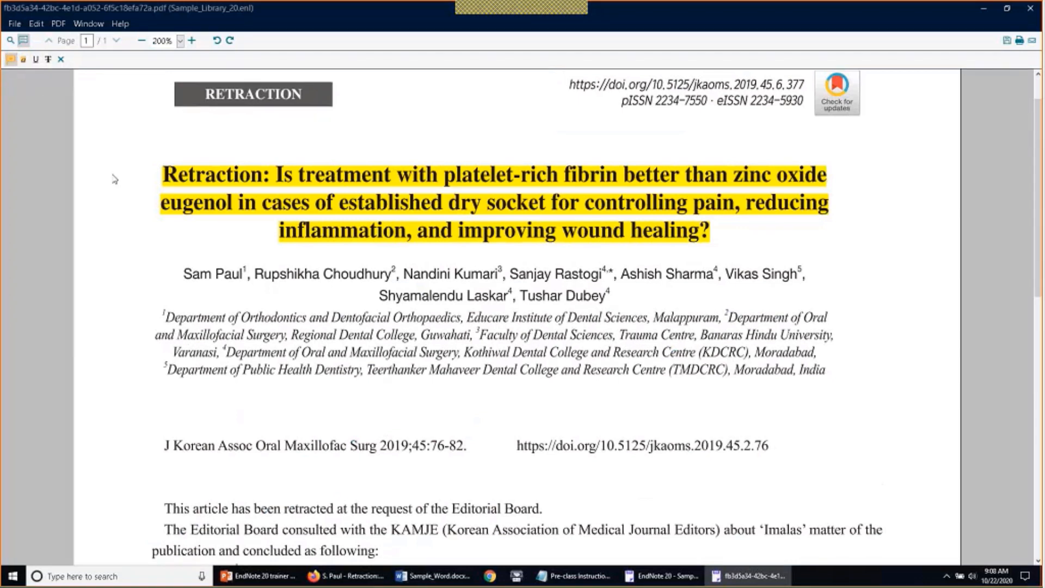
{"action": "left_click", "coordinate": [786, 393]}
{"action": "double_click", "coordinate": [785, 394]}
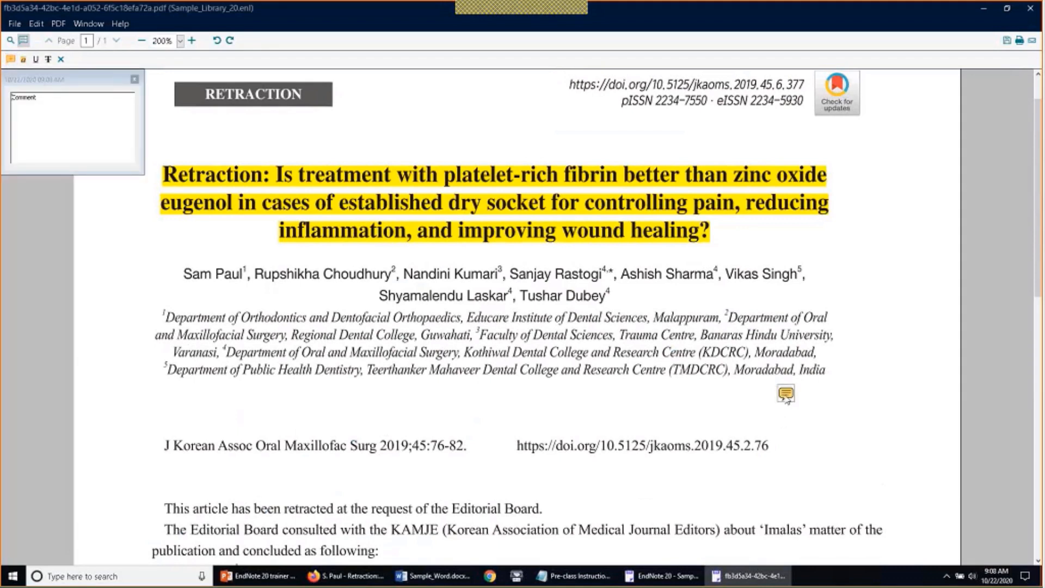
{"action": "left_click_drag", "start_coordinate": [37, 98], "coordinate": [3, 100]}
{"action": "type", "text": "Interesting article!"}
Hide the comment popup and annotation tools, then close the PDF window, saving the annotations
{"action": "left_click", "coordinate": [134, 80]}
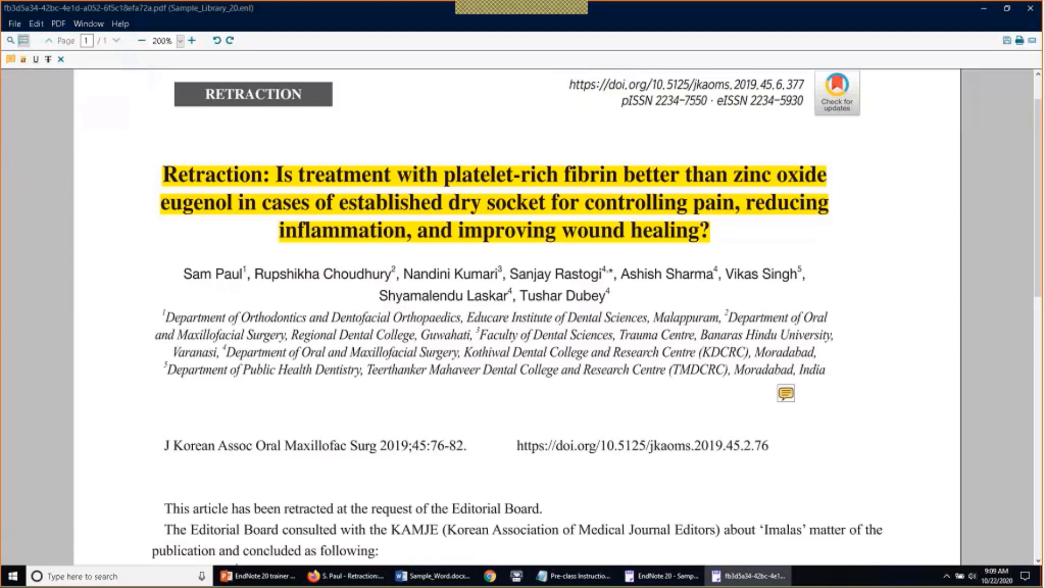
{"action": "left_click", "coordinate": [61, 59]}
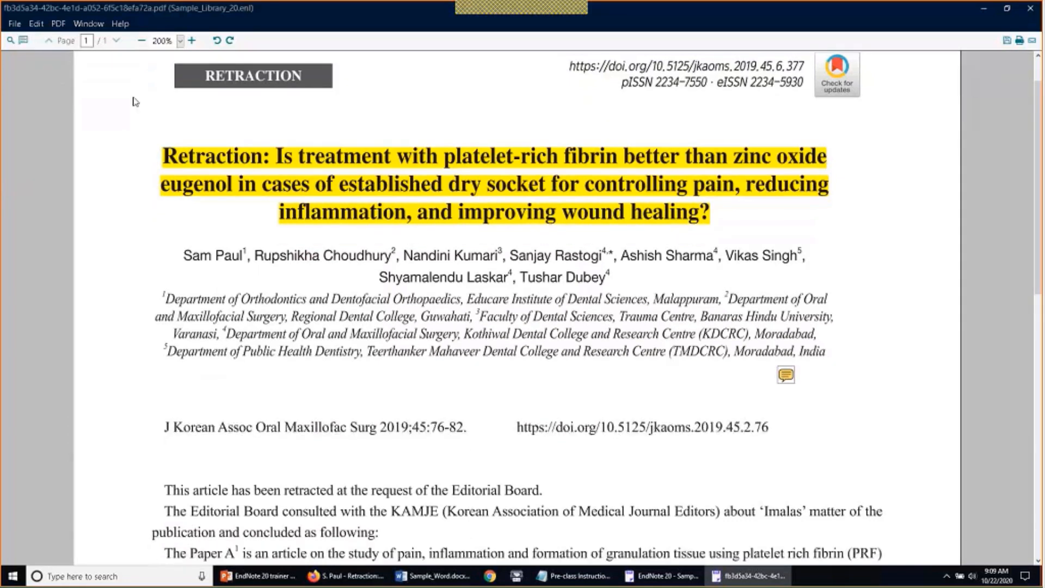
{"action": "left_click", "coordinate": [14, 25]}
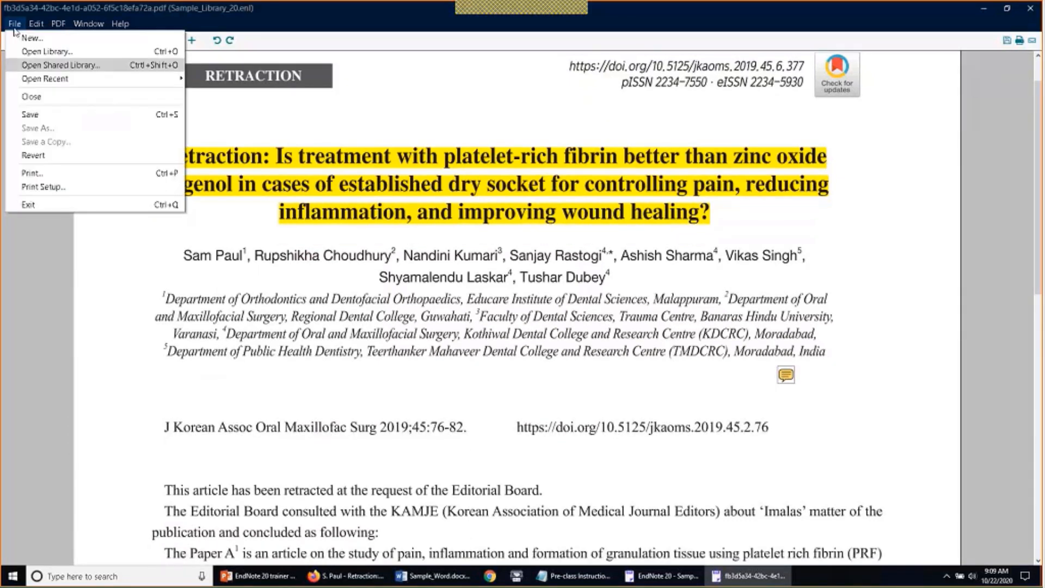
{"action": "left_click", "coordinate": [14, 29]}
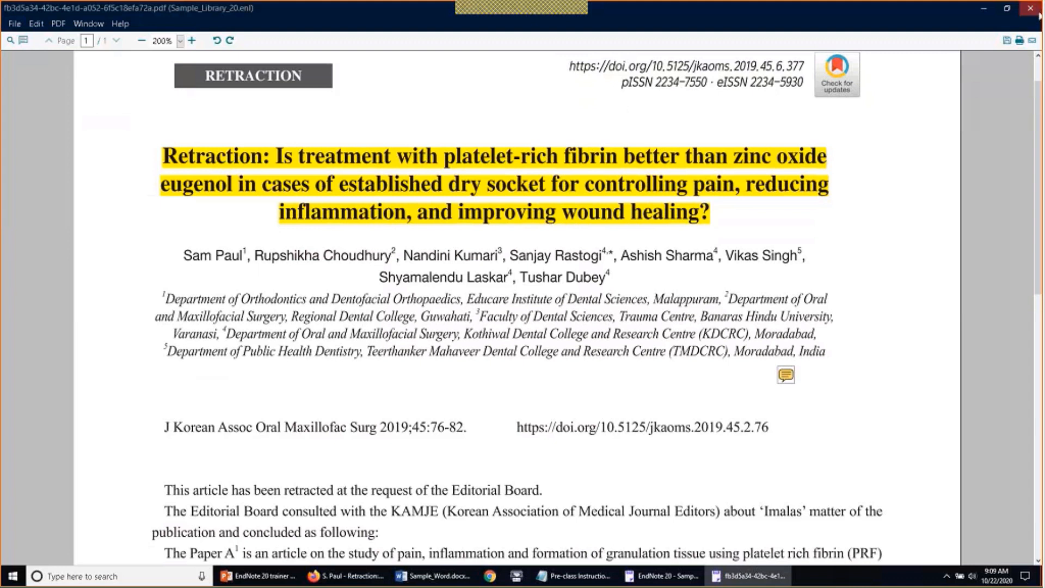
{"action": "left_click", "coordinate": [1037, 12]}
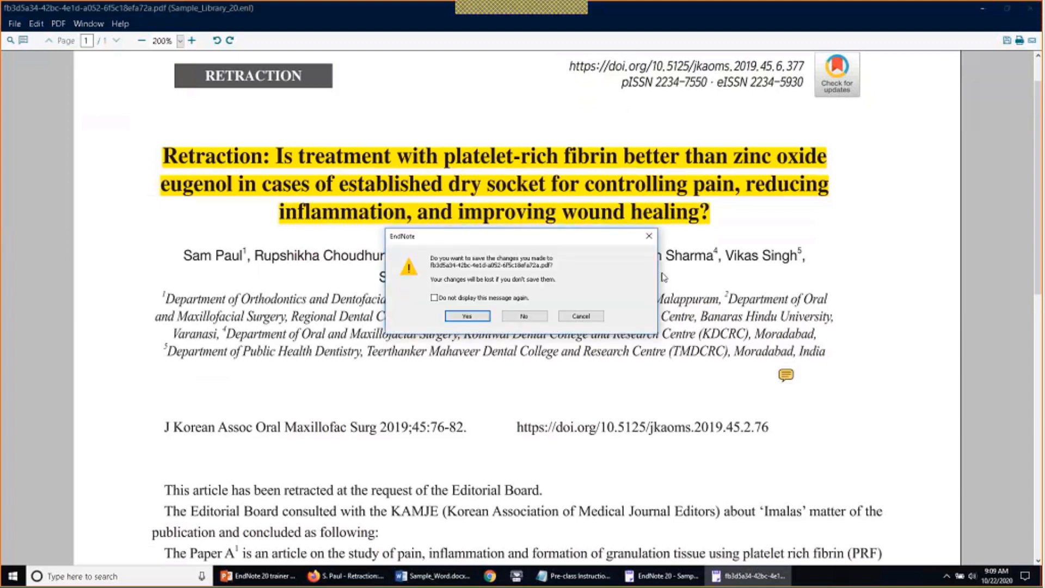
{"action": "left_click", "coordinate": [475, 317]}
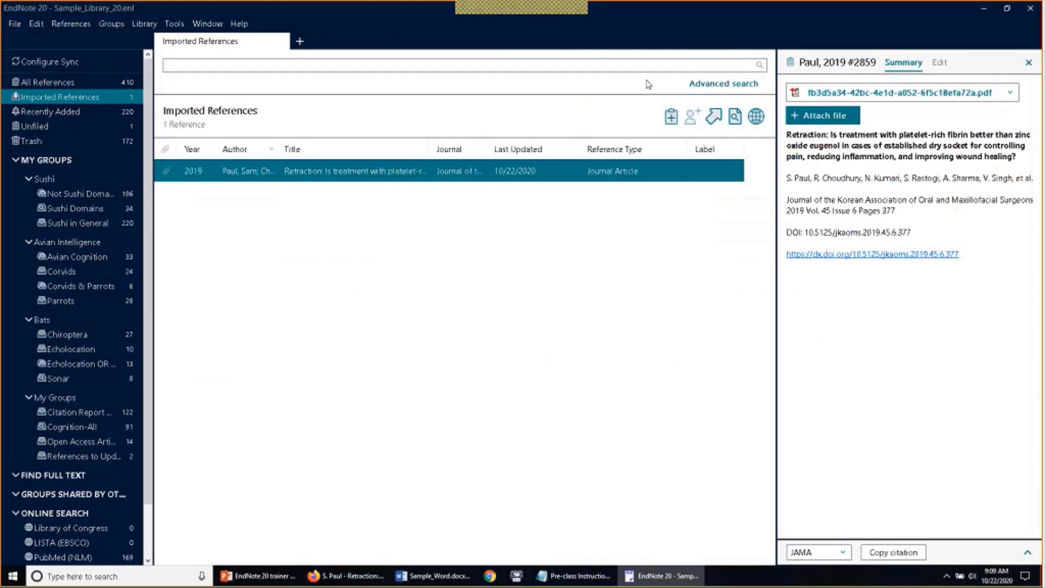
{"action": "left_click", "coordinate": [405, 65]}
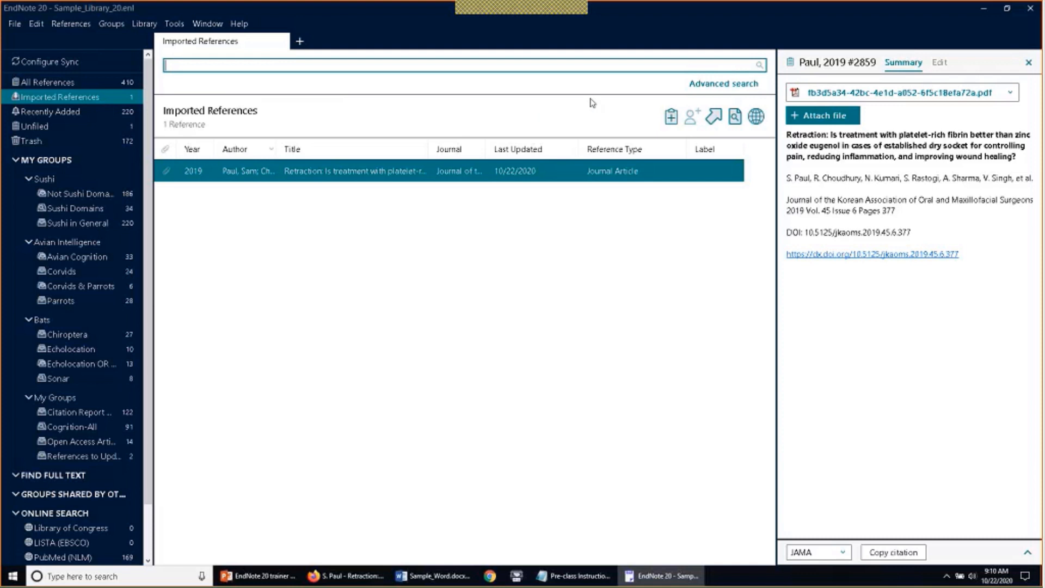
Run an Advanced search of PDF Notes for 'interesting article', then clear the search
{"action": "left_click", "coordinate": [713, 89]}
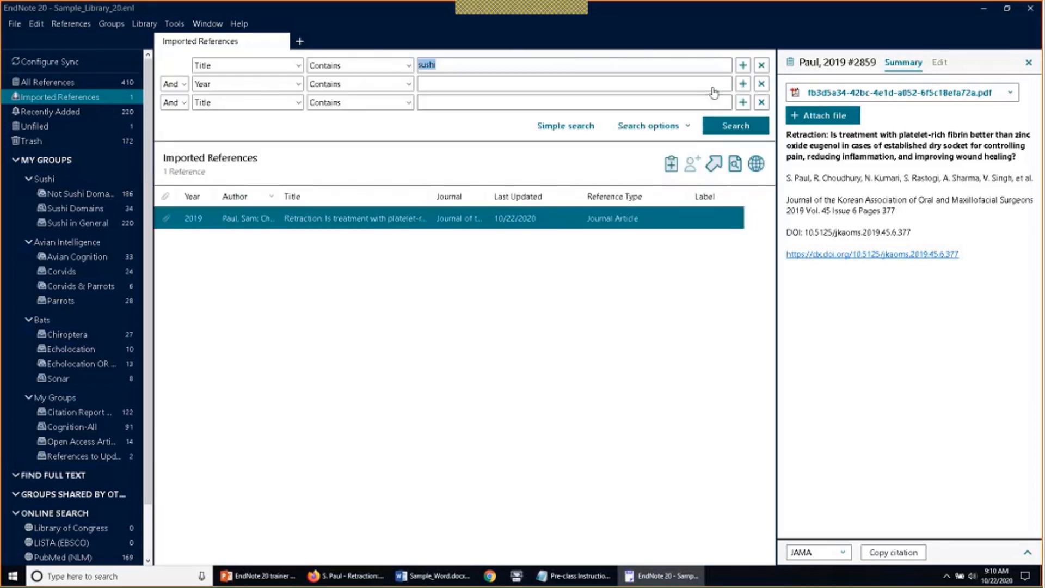
{"action": "key", "text": "BackSpace"}
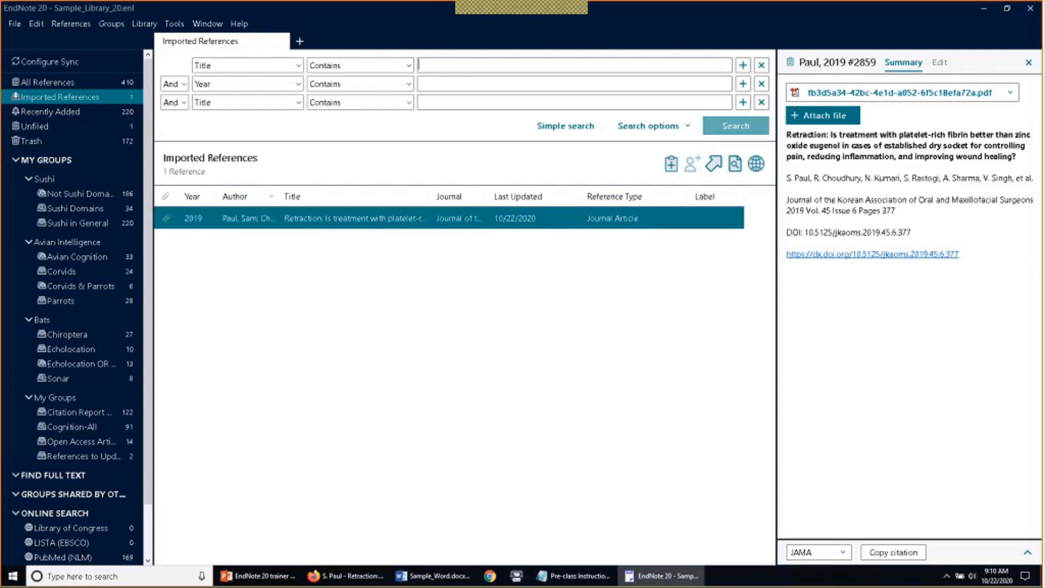
{"action": "left_click", "coordinate": [298, 66]}
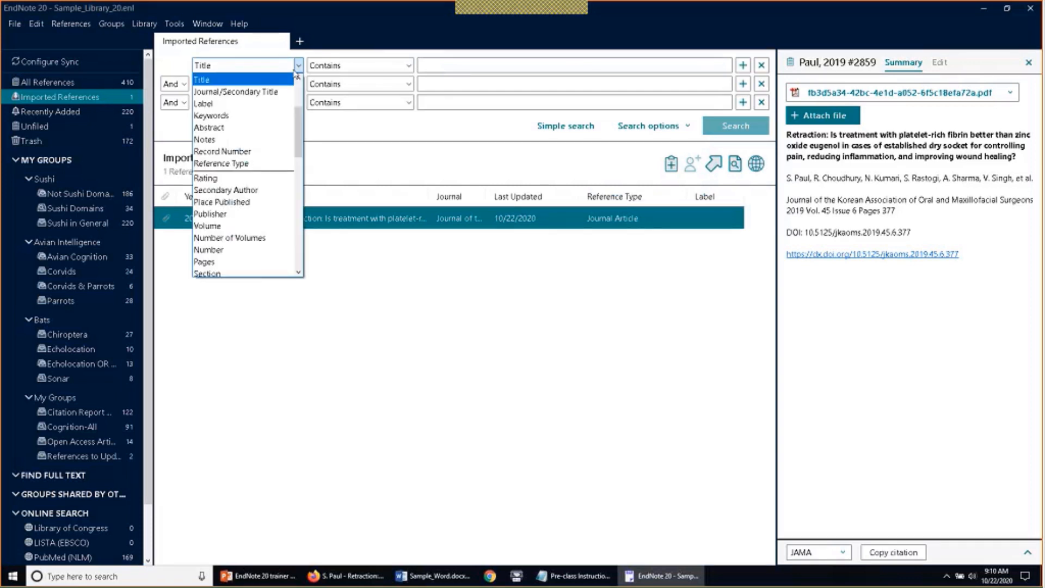
{"action": "left_click_drag", "start_coordinate": [303, 113], "coordinate": [299, 91]}
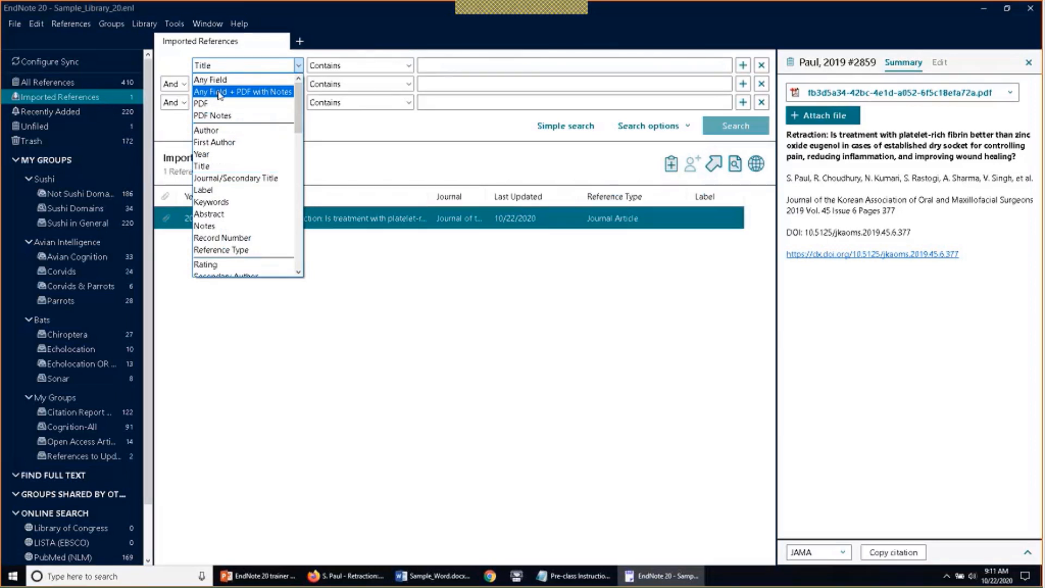
{"action": "left_click", "coordinate": [226, 116]}
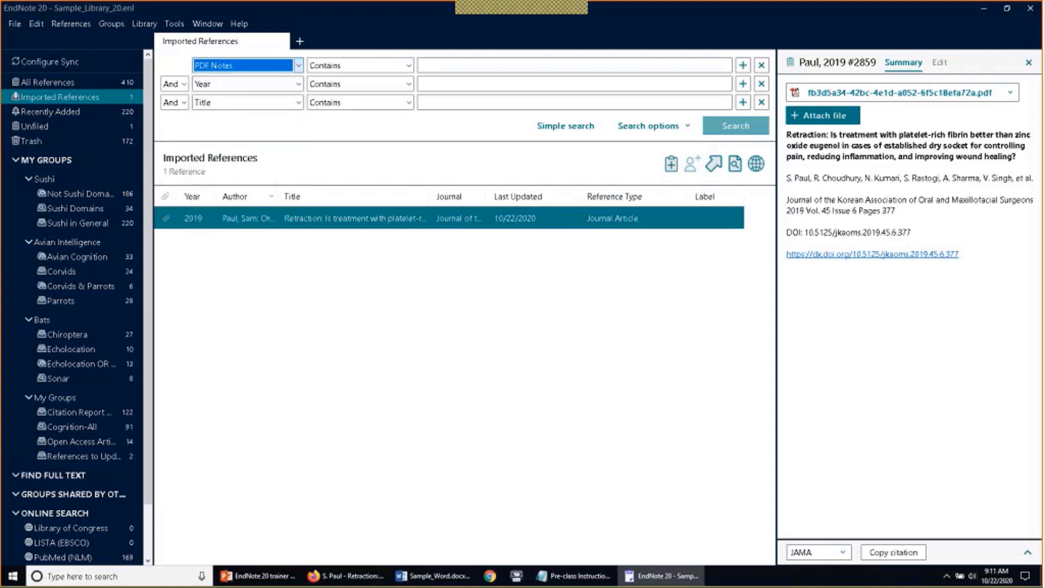
{"action": "left_click", "coordinate": [435, 65]}
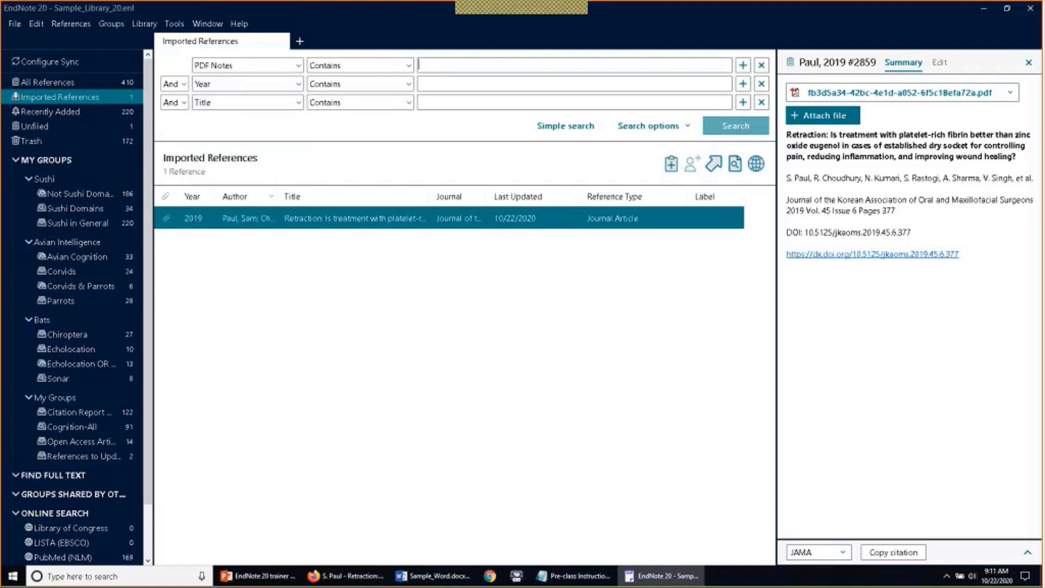
{"action": "type", "text": "interesting"}
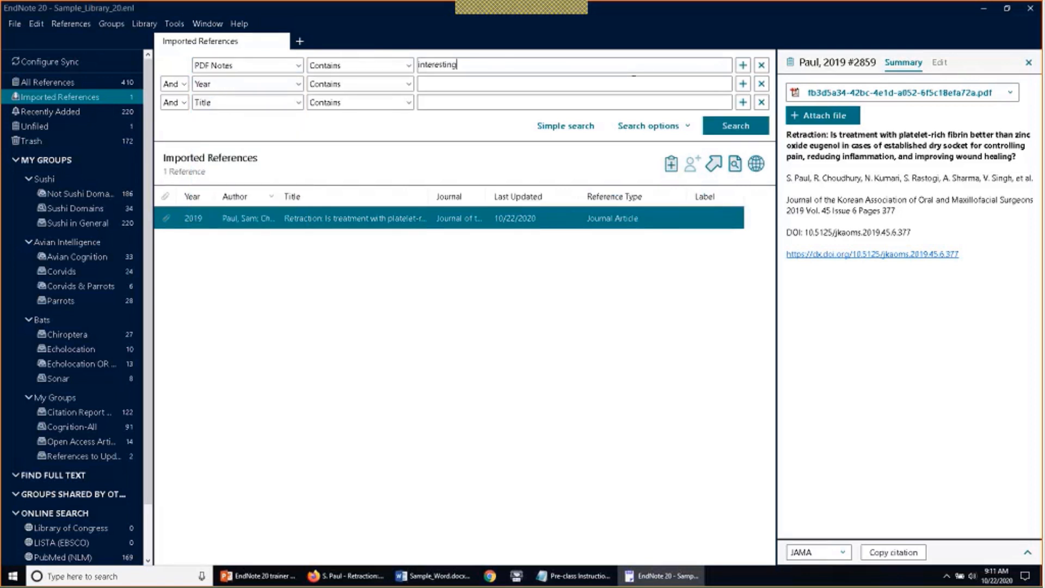
{"action": "type", "text": " article"}
{"action": "left_click", "coordinate": [728, 126]}
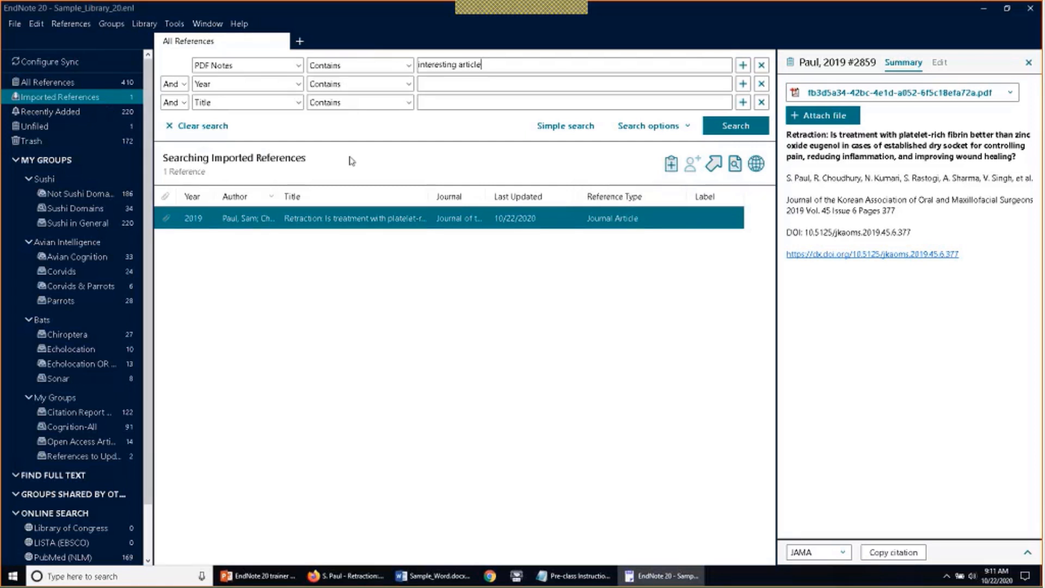
{"action": "left_click", "coordinate": [202, 126]}
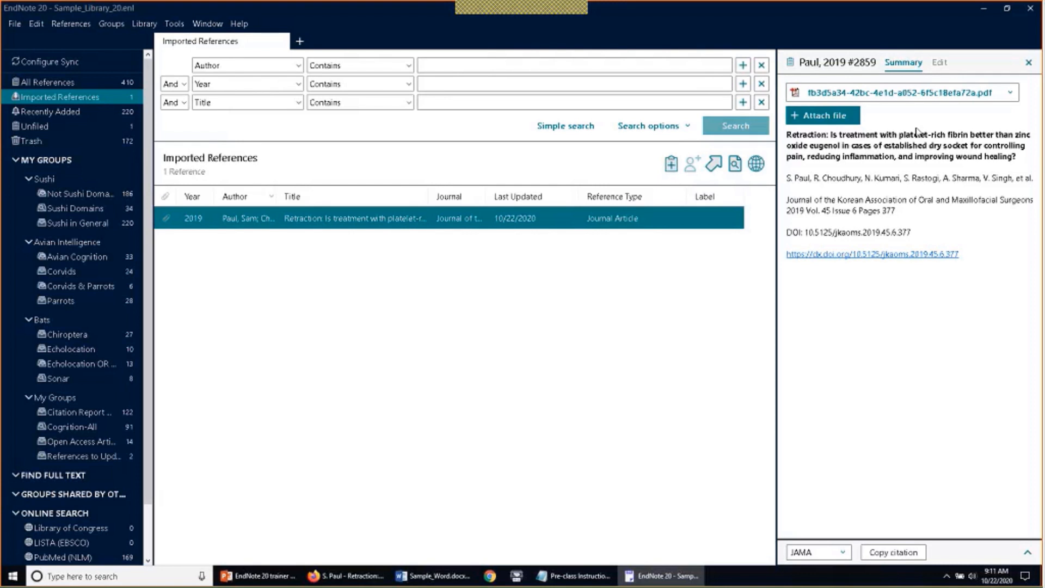
Attach the Word file My Writing Project.docx from Downloads to the retraction reference
{"action": "left_click", "coordinate": [834, 108]}
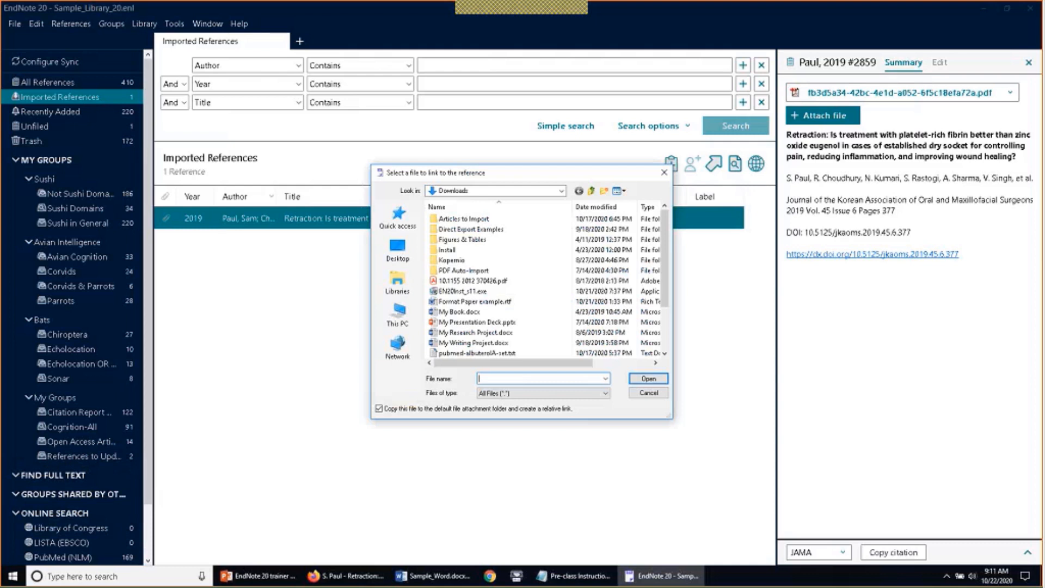
{"action": "scroll", "coordinate": [543, 328], "scroll_direction": "down", "scroll_amount": 2}
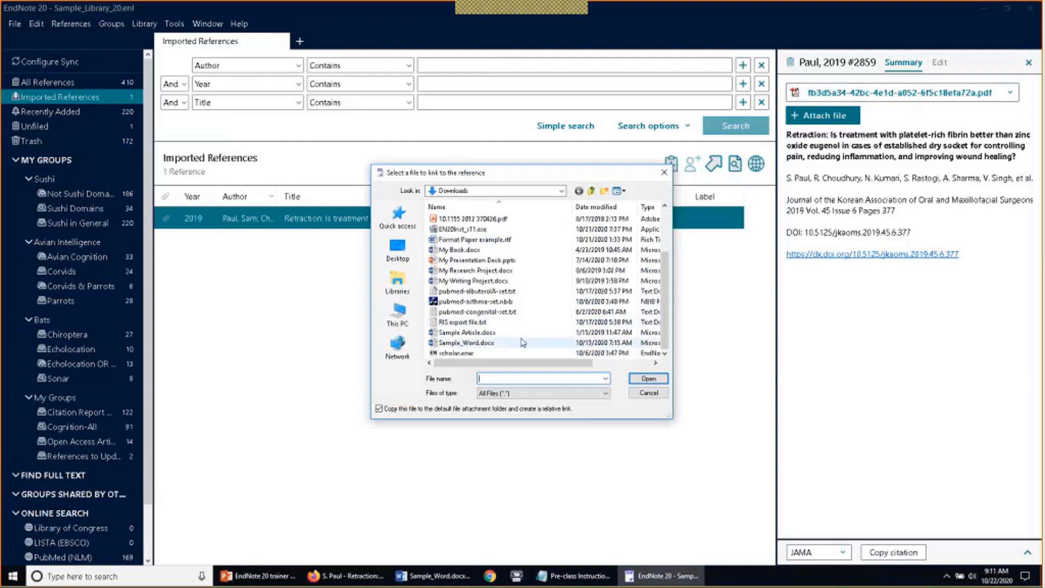
{"action": "scroll", "coordinate": [515, 342], "scroll_direction": "up", "scroll_amount": 2}
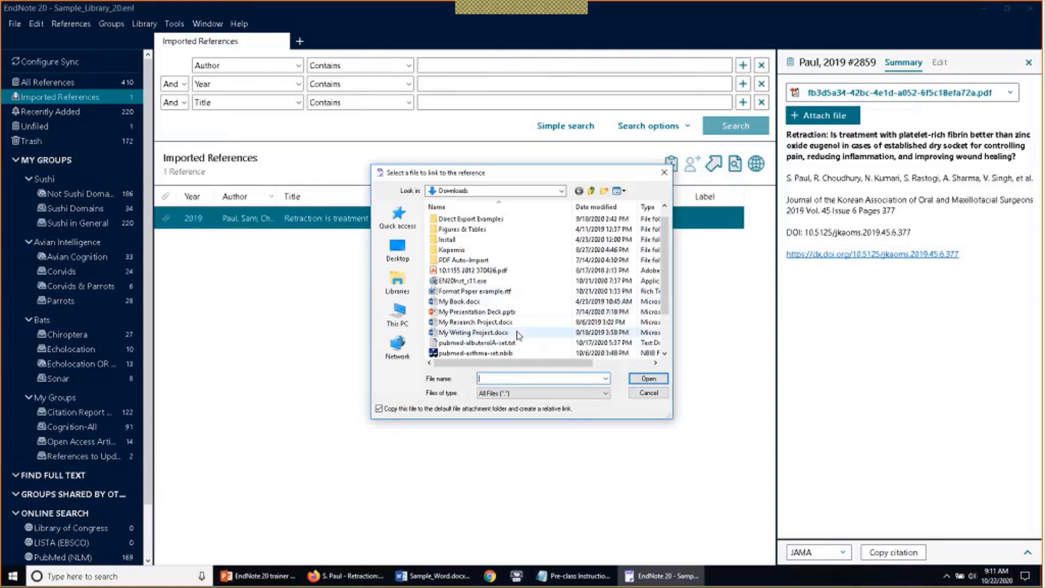
{"action": "left_click", "coordinate": [474, 332]}
{"action": "left_click", "coordinate": [648, 378]}
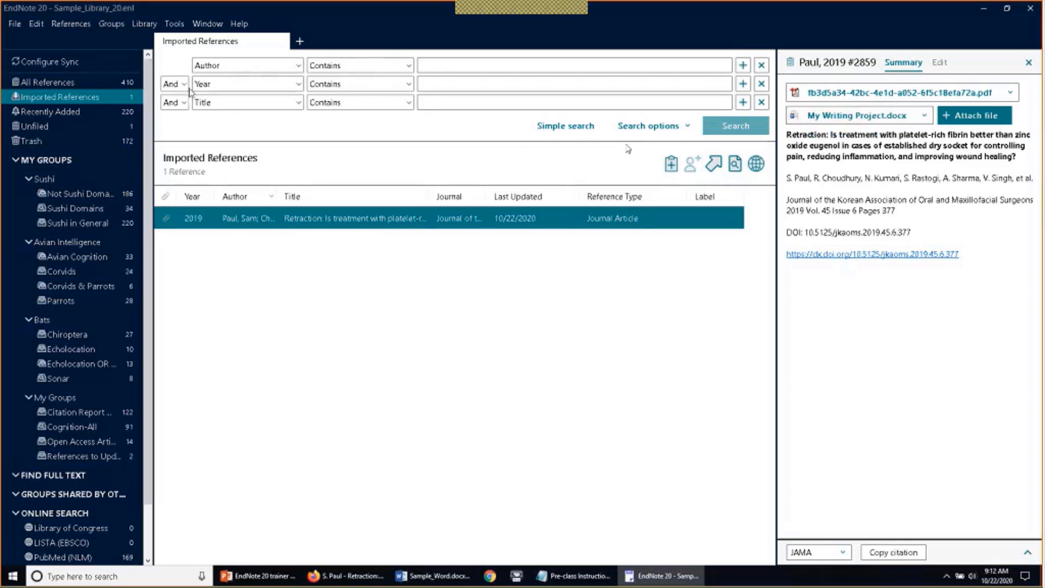
Switch to All References (410) and create a new blank Journal Article reference
{"action": "left_click", "coordinate": [116, 86]}
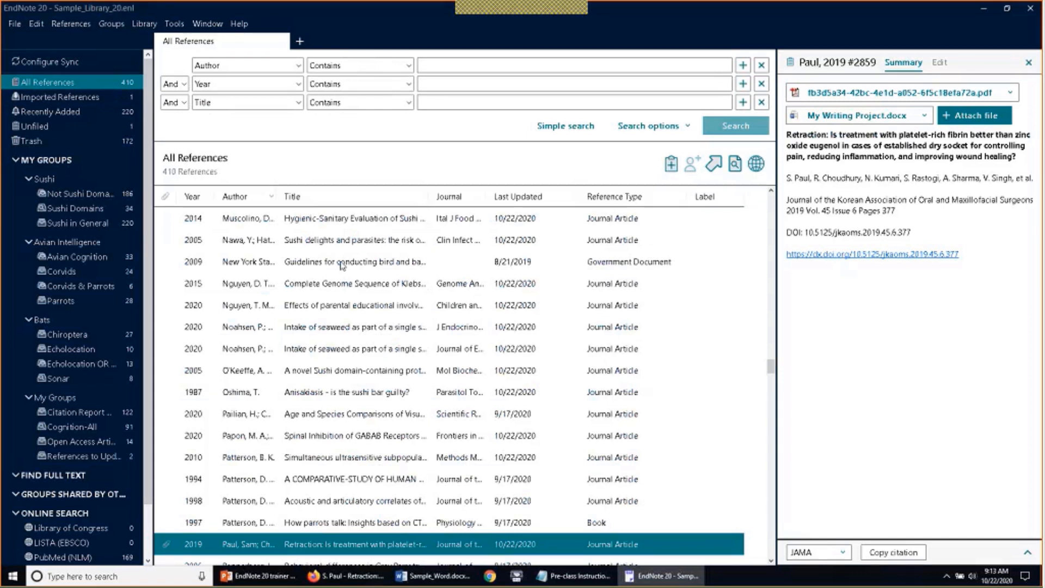
{"action": "left_click", "coordinate": [71, 24]}
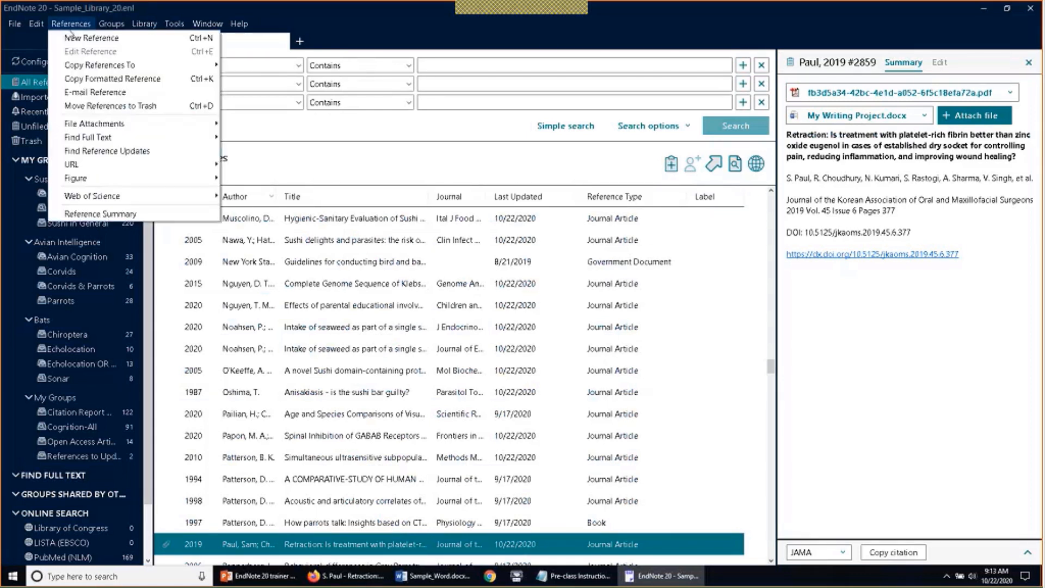
{"action": "left_click", "coordinate": [82, 38]}
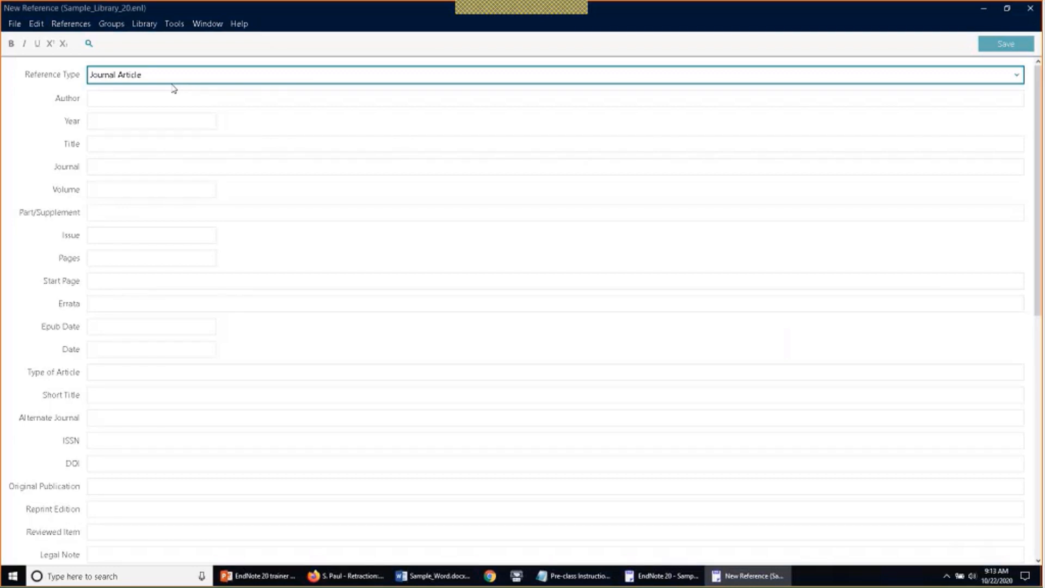
Change the new reference's type to Newspaper Article
{"action": "left_click", "coordinate": [181, 81]}
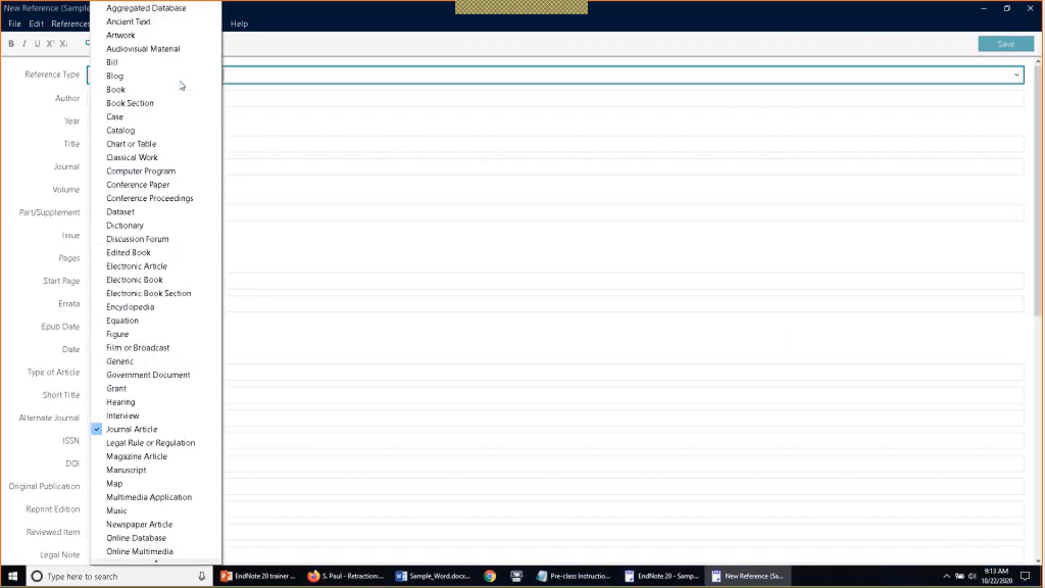
{"action": "scroll", "coordinate": [152, 277], "scroll_direction": "down", "scroll_amount": 1}
{"action": "scroll", "coordinate": [152, 277], "scroll_direction": "down", "scroll_amount": 1}
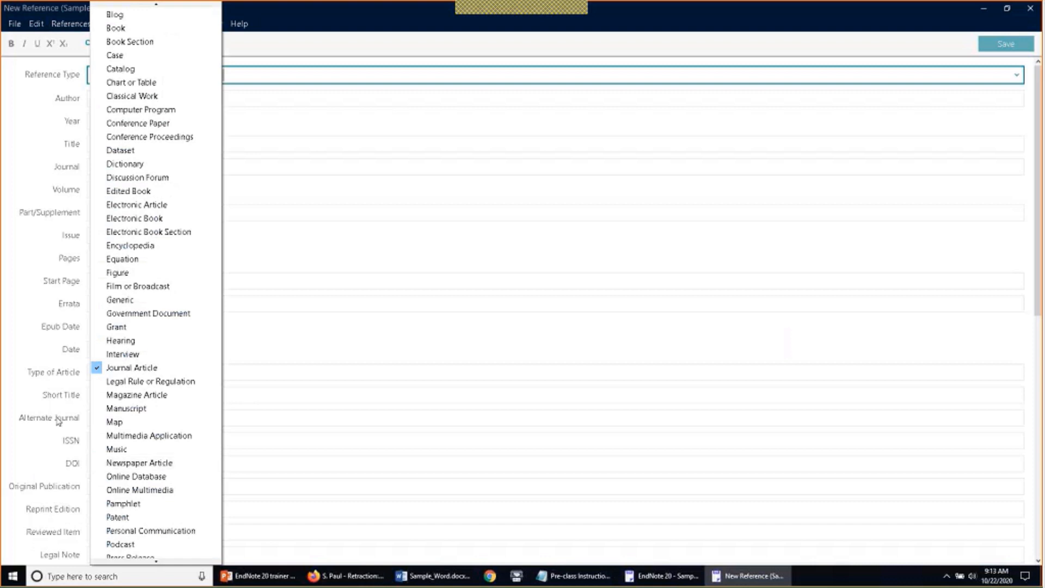
{"action": "left_click", "coordinate": [124, 464]}
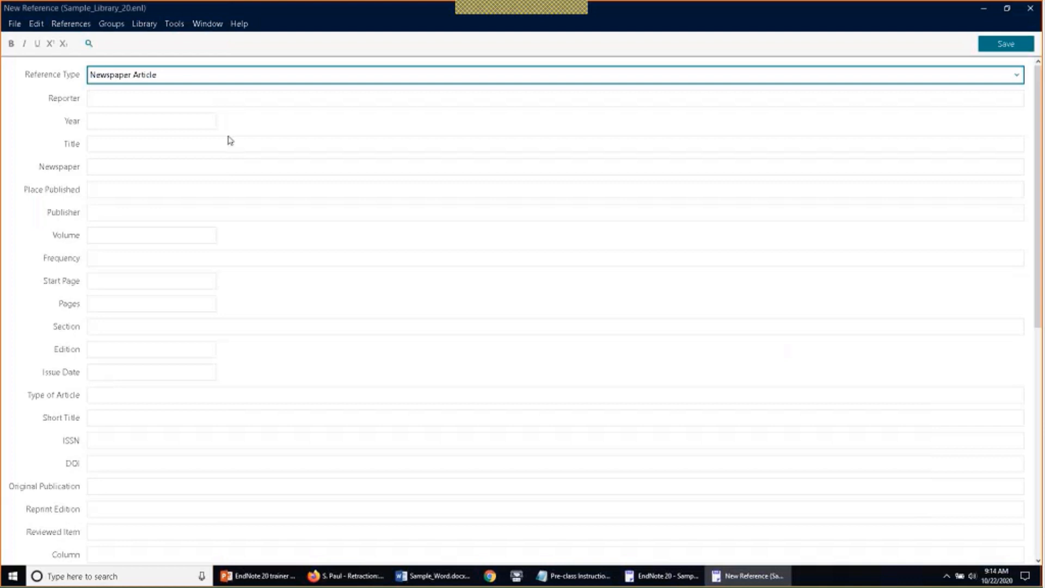
Enter two reporter names, year 2020 and the title 'This is a title'
{"action": "key", "text": "Tab"}
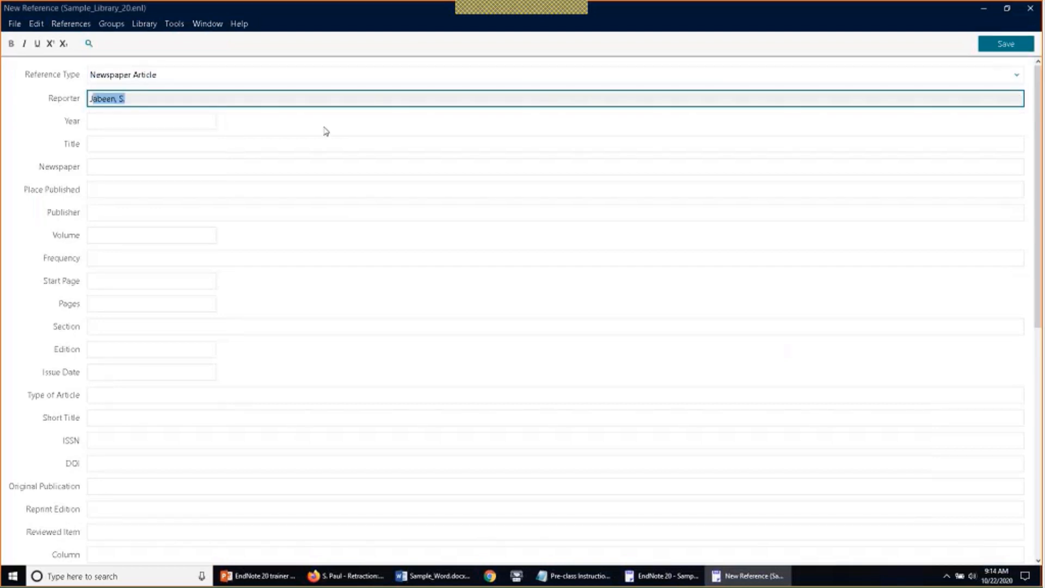
{"action": "key", "text": "Return"}
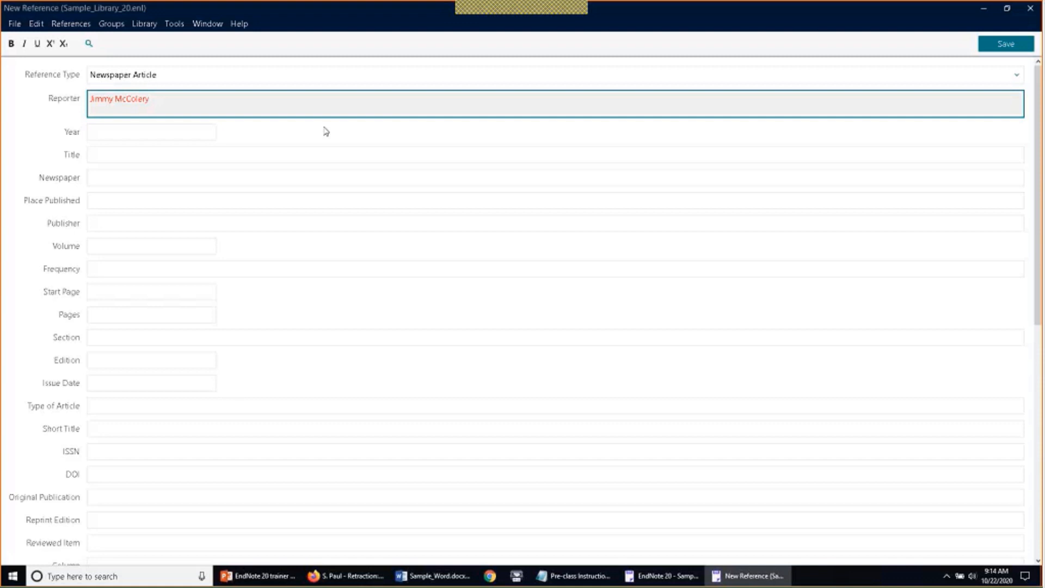
{"action": "type", "text": "Smith, John"}
{"action": "key", "text": "Tab"}
{"action": "type", "text": "2020"}
{"action": "key", "text": "Tab"}
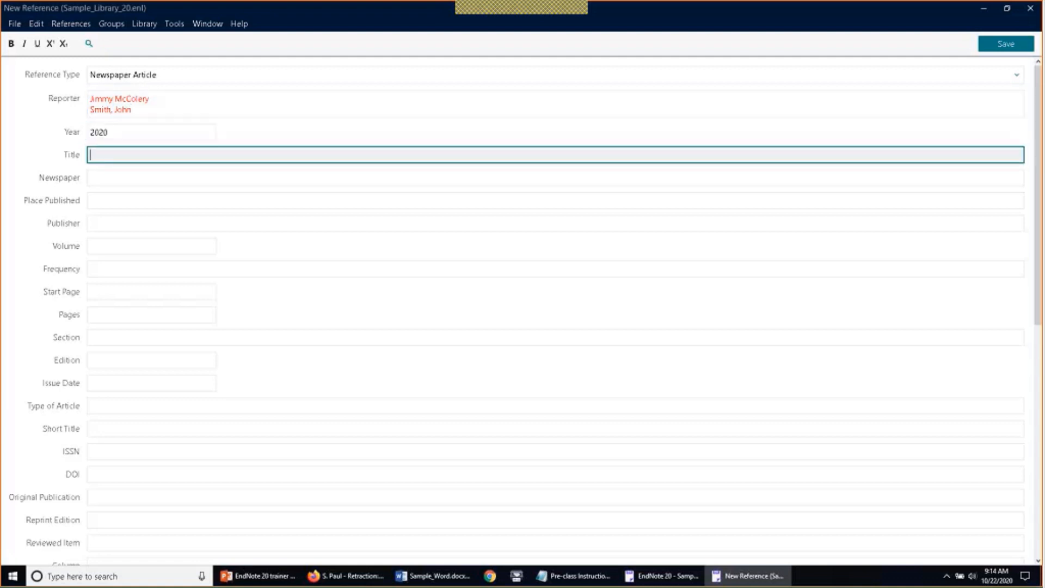
{"action": "type", "text": "This is a title"}
Save the new newspaper article reference and close its window
{"action": "left_click", "coordinate": [989, 46]}
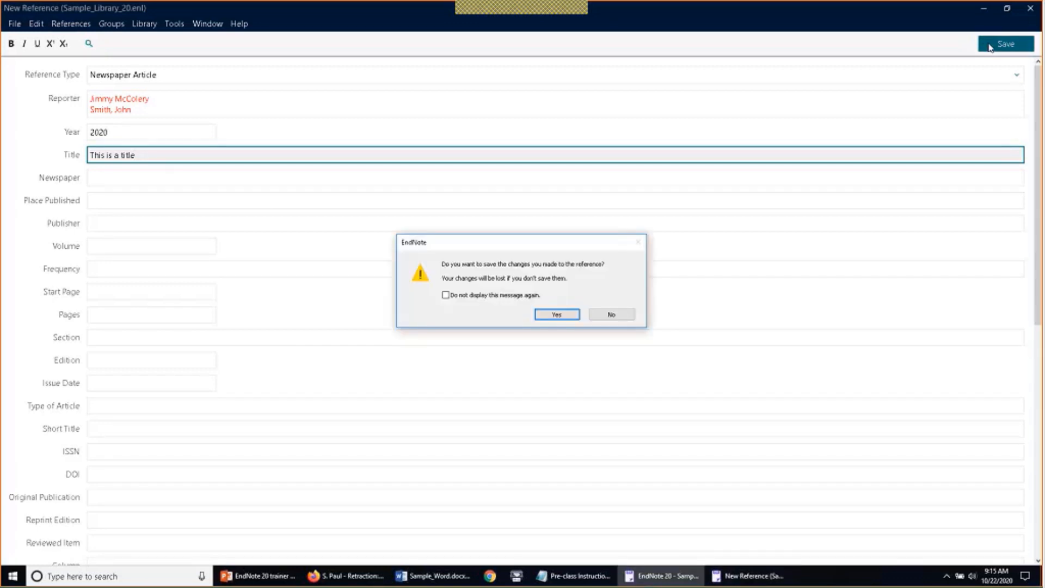
{"action": "left_click", "coordinate": [556, 315]}
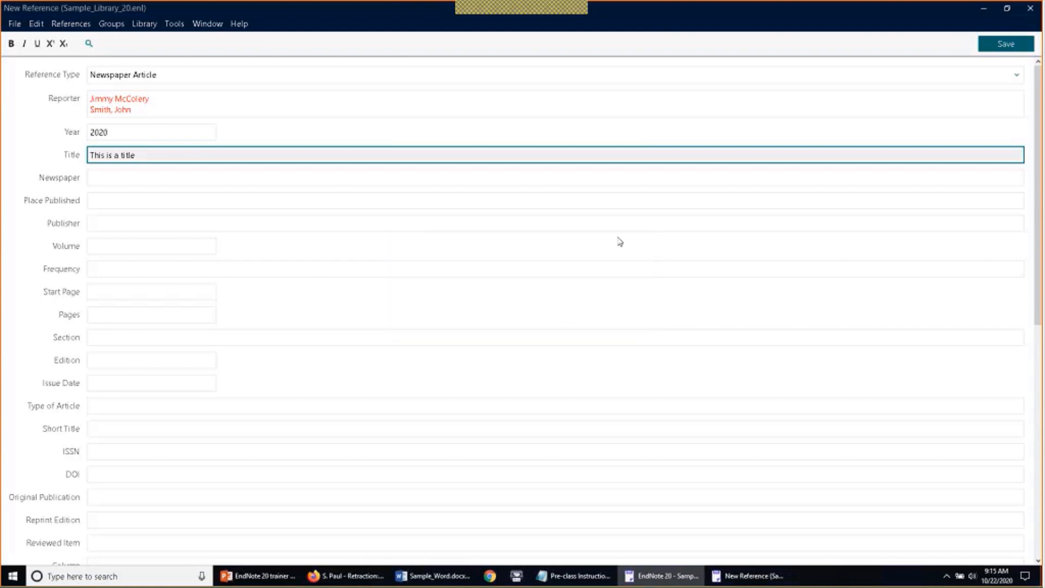
{"action": "left_click", "coordinate": [1028, 11]}
Move both Unfiled references into the References to Update group
{"action": "left_click", "coordinate": [82, 126]}
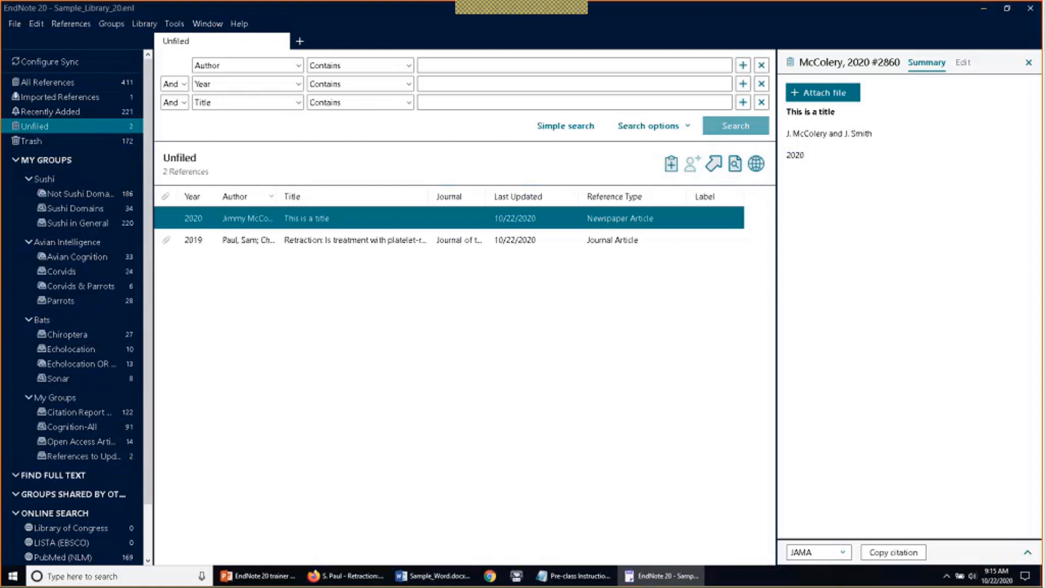
{"action": "left_click", "coordinate": [254, 240], "text": "shift"}
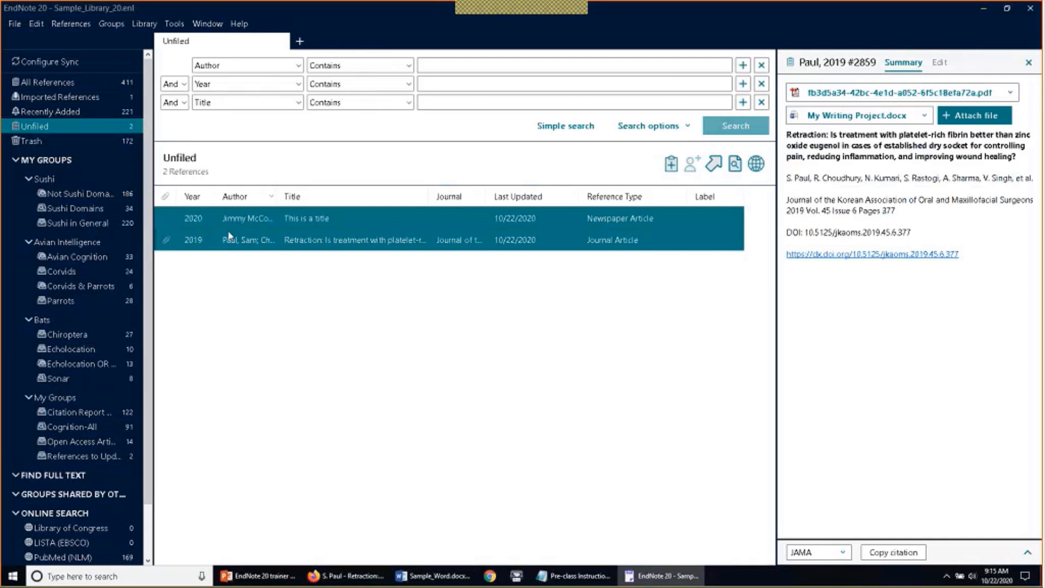
{"action": "left_click_drag", "start_coordinate": [228, 235], "coordinate": [106, 452]}
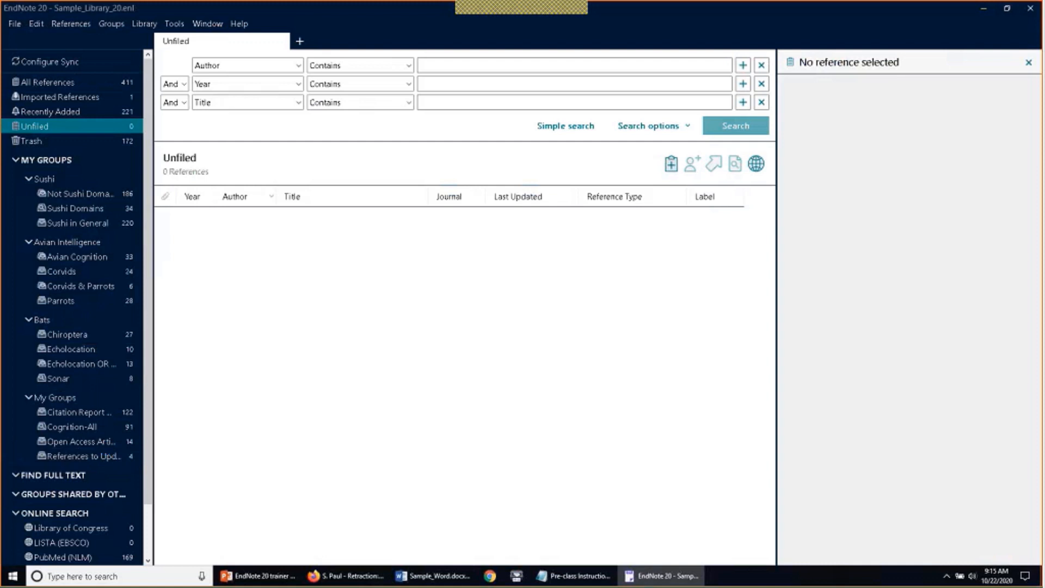
{"action": "left_click", "coordinate": [94, 82]}
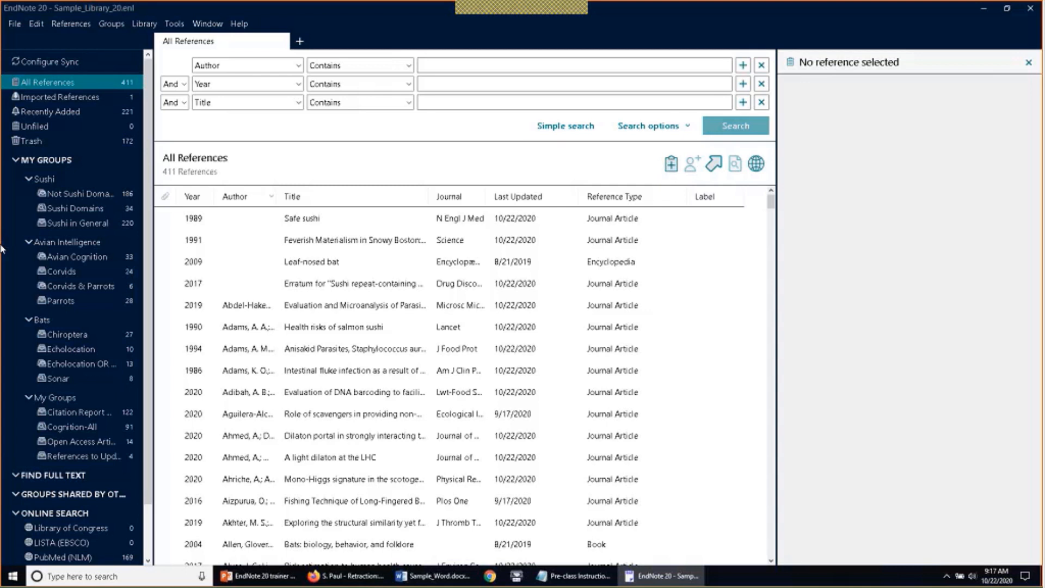
Browse the Parrots group and All References, then open Edit > Preferences
{"action": "left_click", "coordinate": [54, 304]}
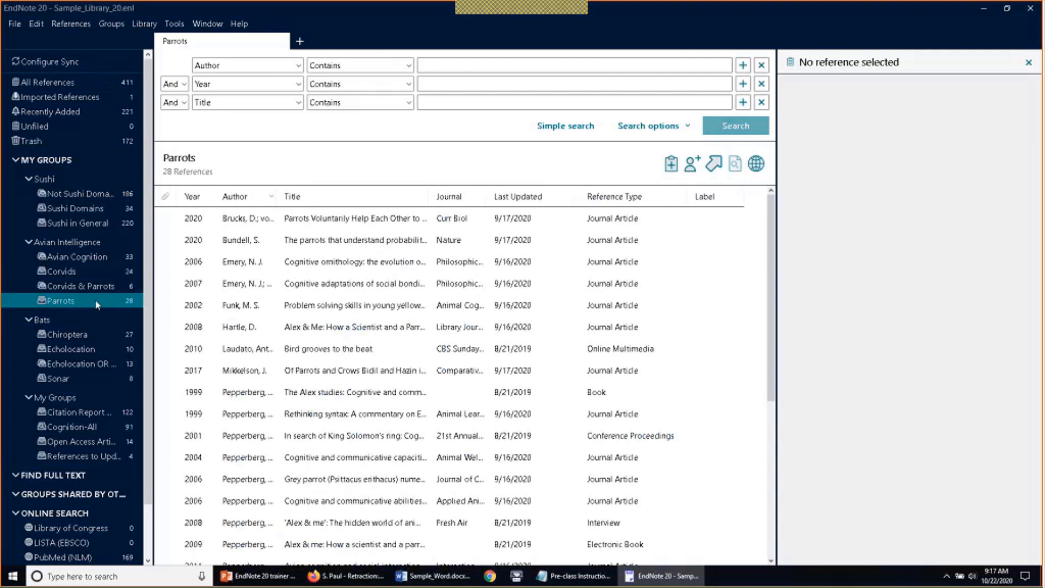
{"action": "left_click", "coordinate": [89, 83]}
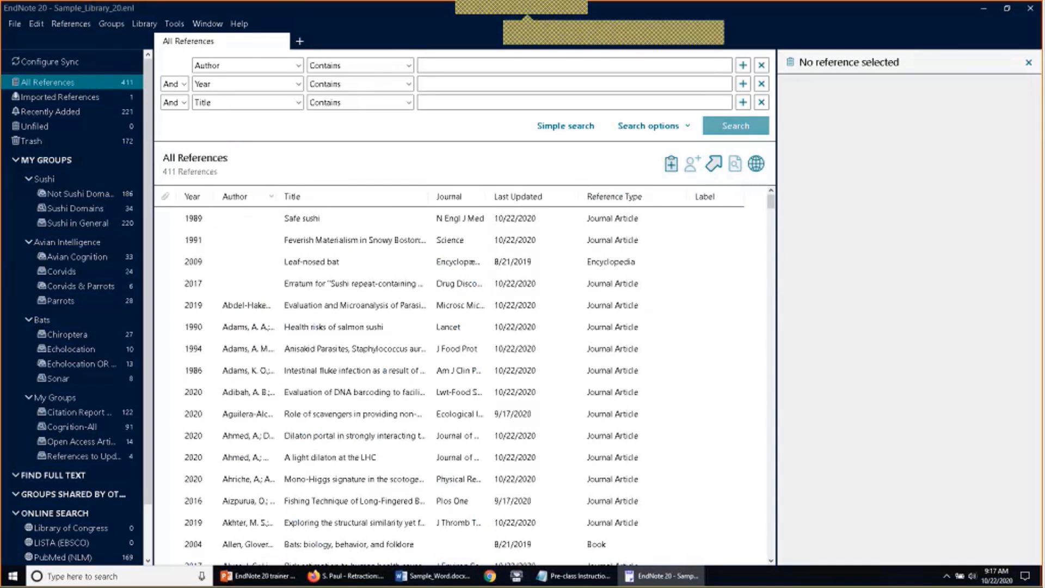
{"action": "left_click", "coordinate": [35, 24]}
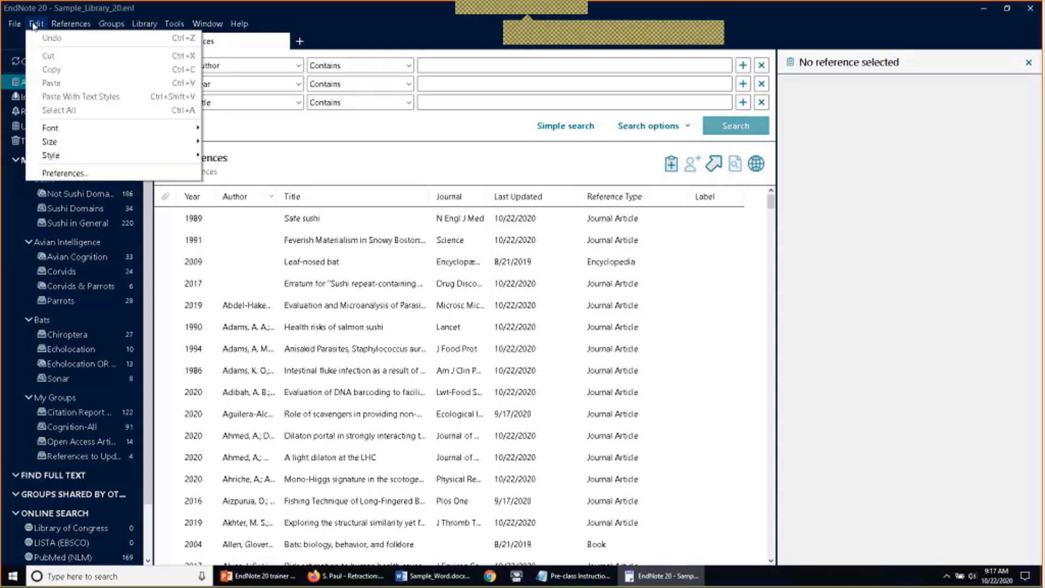
{"action": "left_click", "coordinate": [34, 25]}
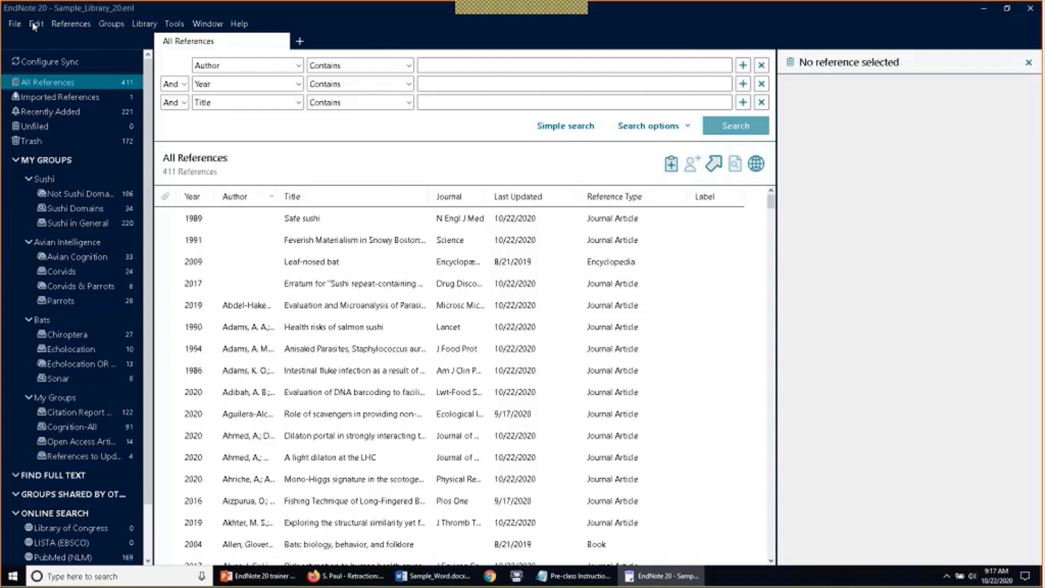
{"action": "left_click", "coordinate": [35, 24]}
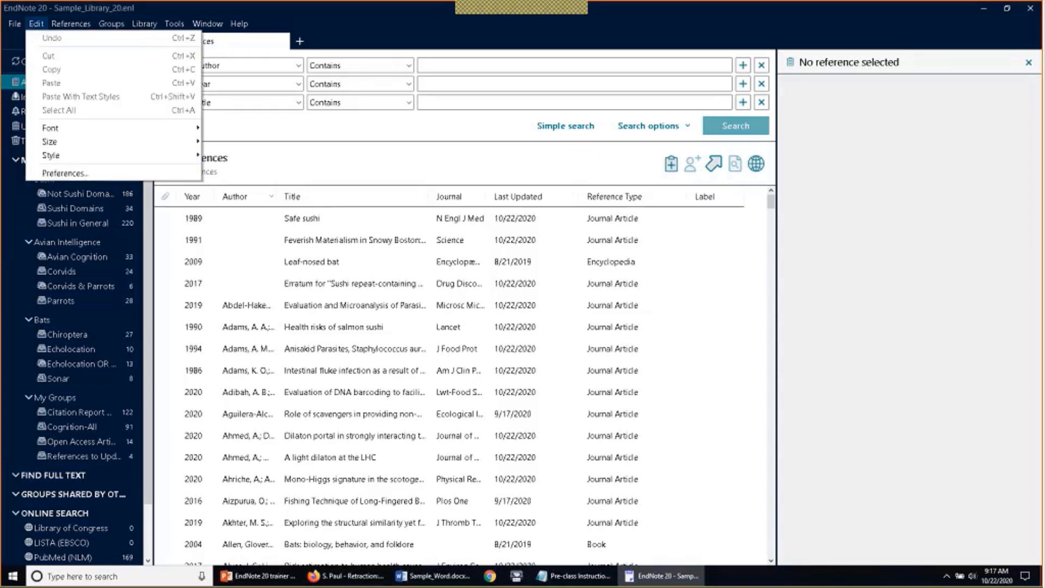
{"action": "left_click", "coordinate": [64, 173]}
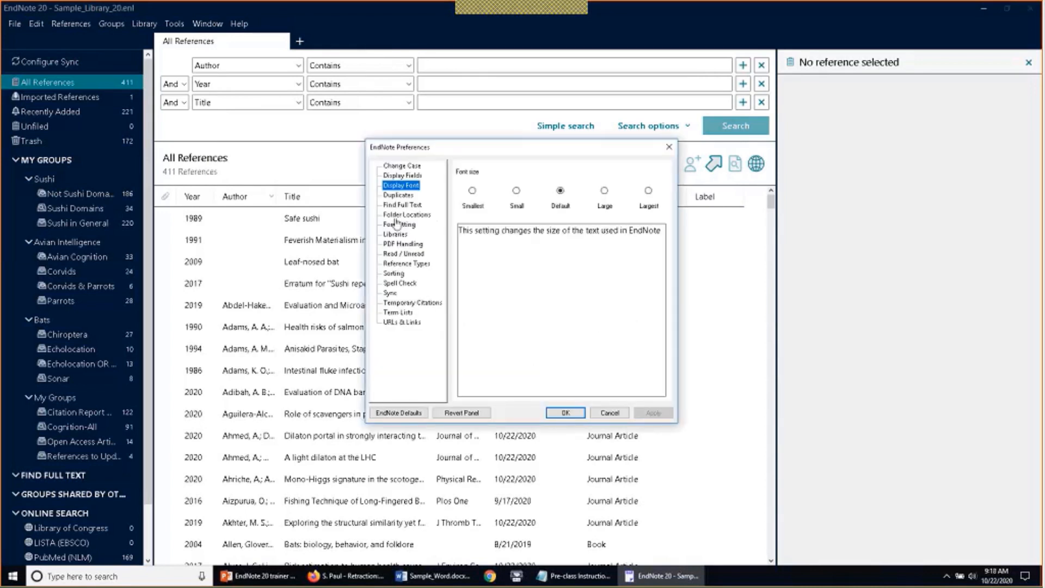
Review the Duplicates comparison fields, leaving Secondary Title (Journal) unticked, and confirm with OK
{"action": "left_click", "coordinate": [403, 195]}
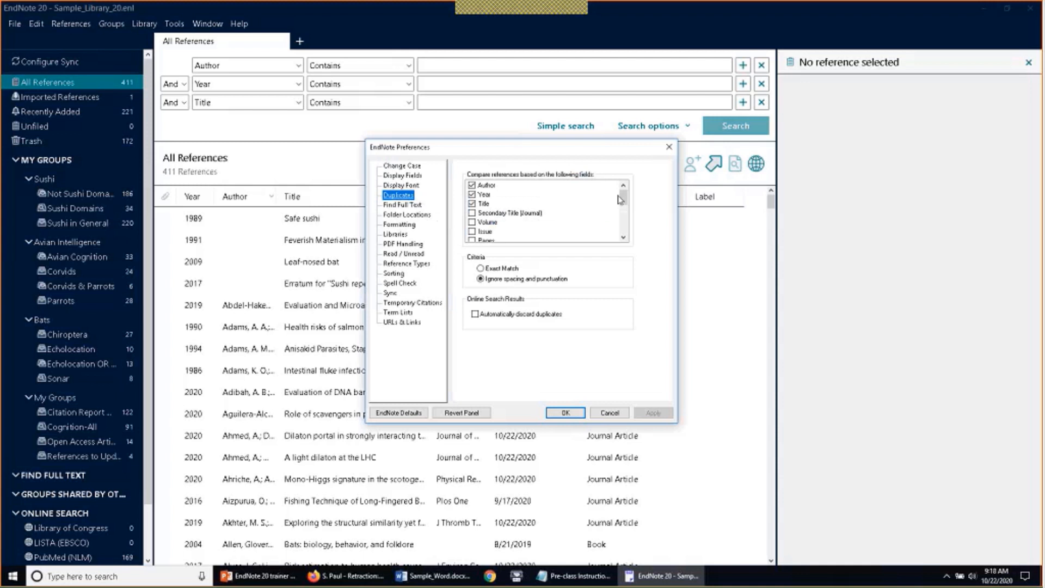
{"action": "left_click_drag", "start_coordinate": [623, 203], "coordinate": [629, 217]}
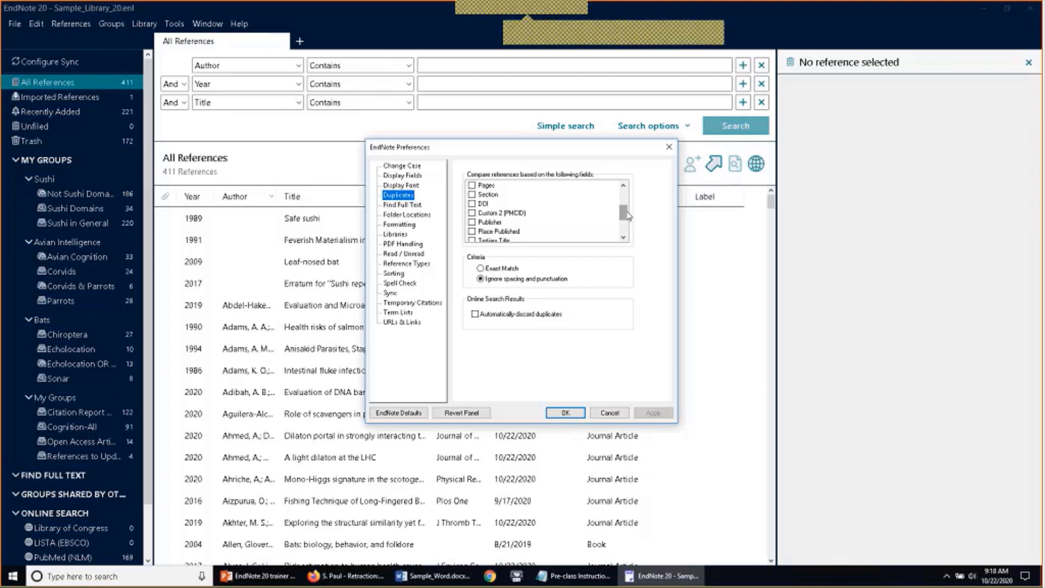
{"action": "left_click", "coordinate": [493, 206]}
{"action": "left_click", "coordinate": [481, 215]}
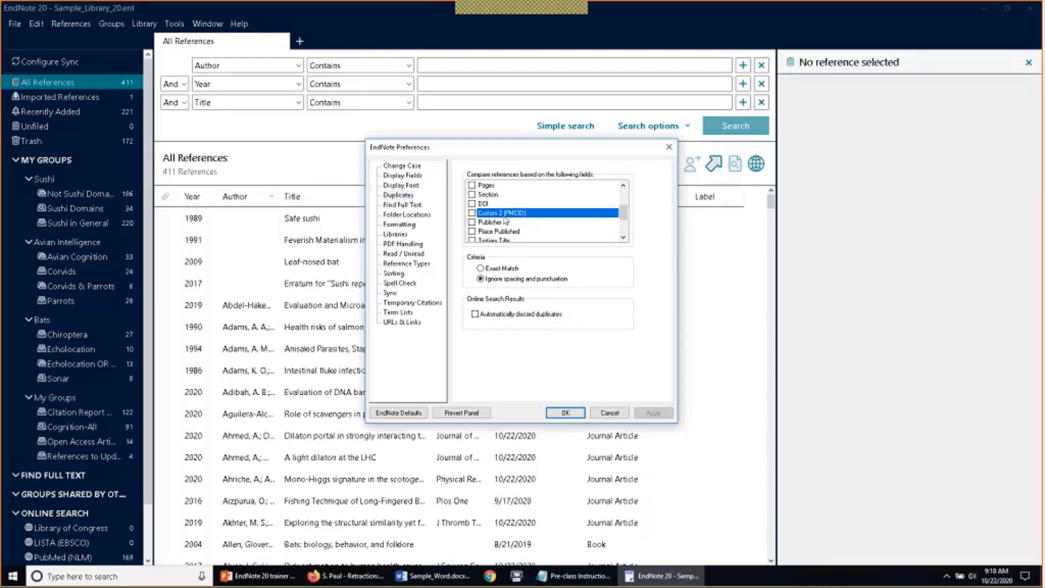
{"action": "scroll", "coordinate": [505, 220], "scroll_direction": "up", "scroll_amount": 2}
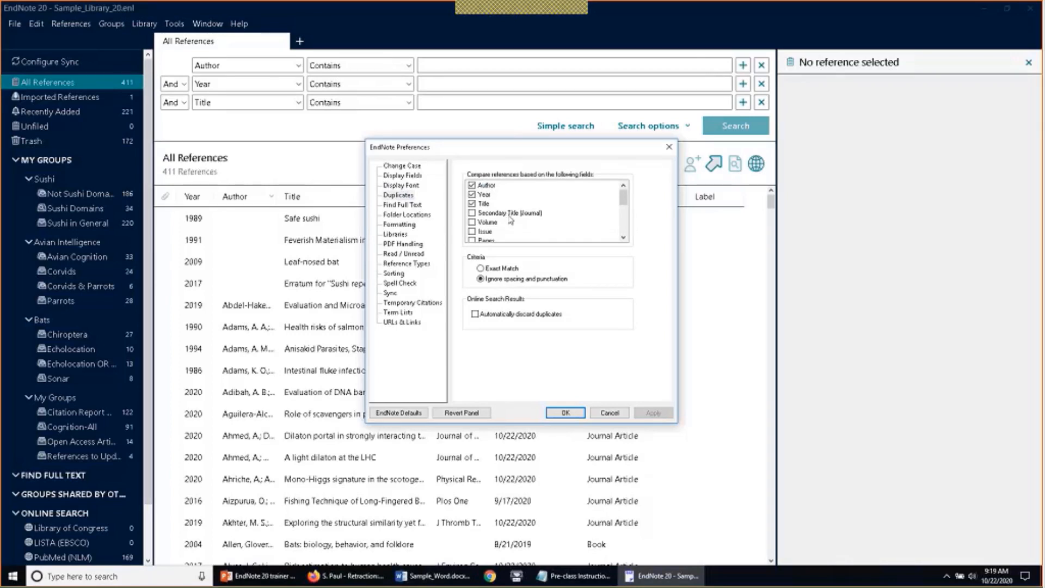
{"action": "left_click", "coordinate": [484, 213]}
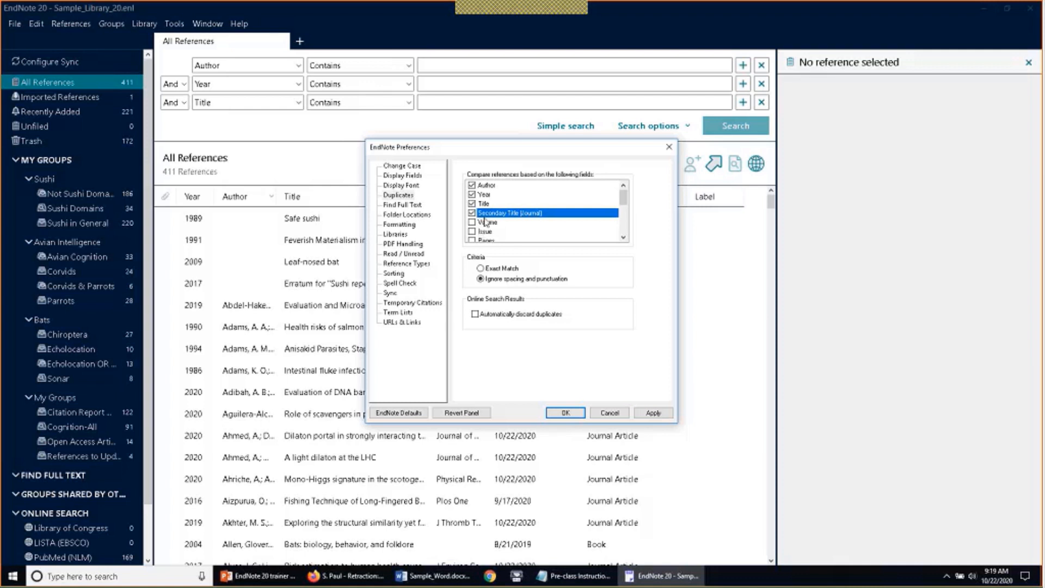
{"action": "scroll", "coordinate": [483, 231], "scroll_direction": "down", "scroll_amount": 2}
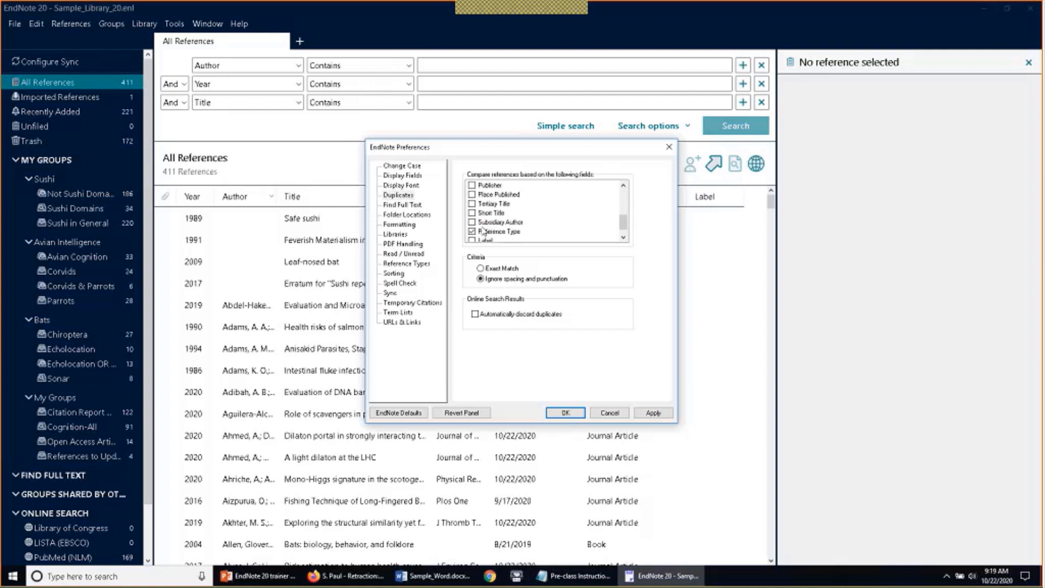
{"action": "scroll", "coordinate": [481, 227], "scroll_direction": "up", "scroll_amount": 2}
{"action": "left_click", "coordinate": [471, 213]}
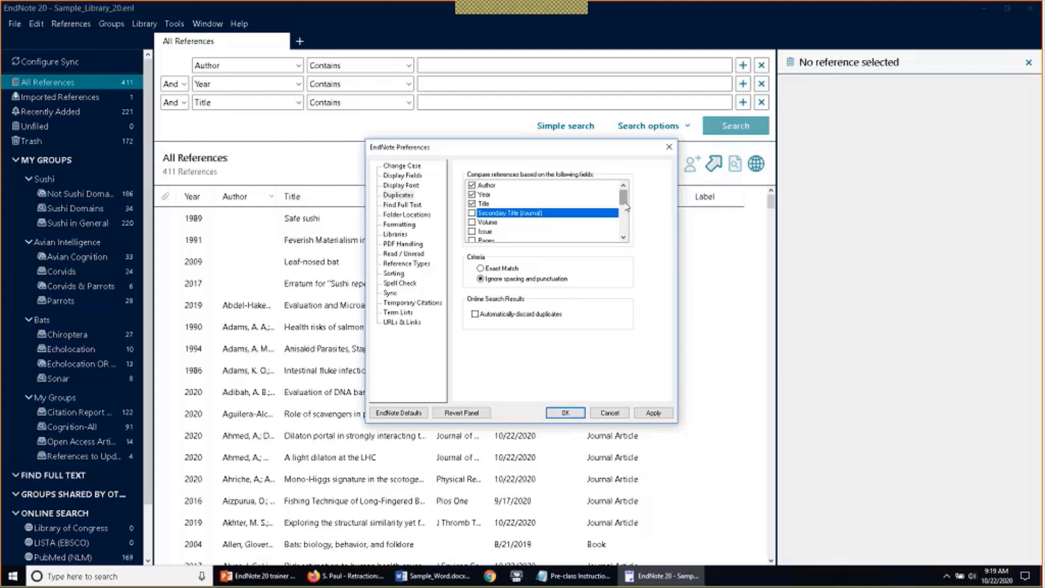
{"action": "left_click_drag", "start_coordinate": [624, 204], "coordinate": [625, 222]}
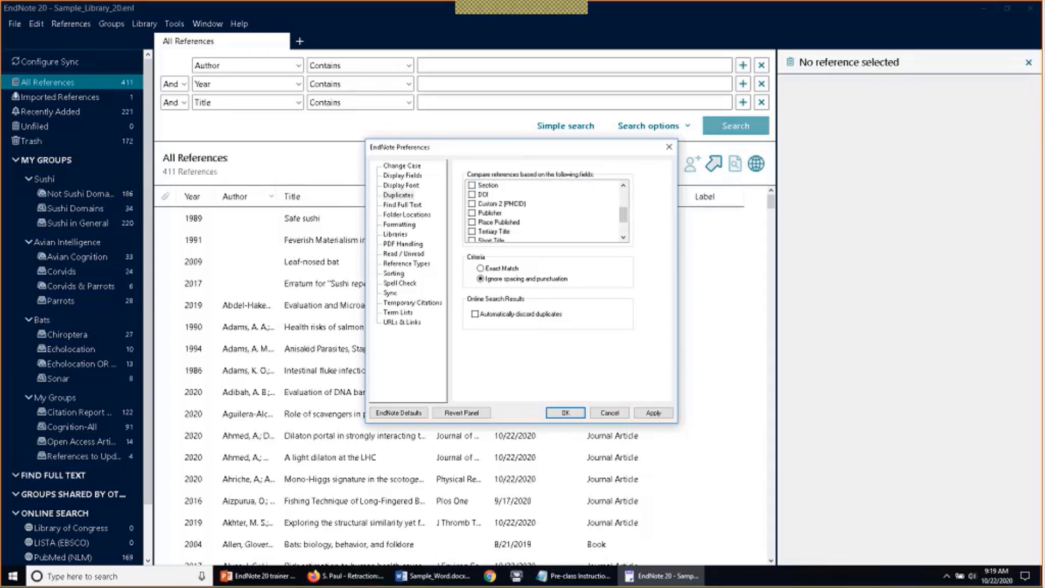
{"action": "left_click", "coordinate": [566, 413]}
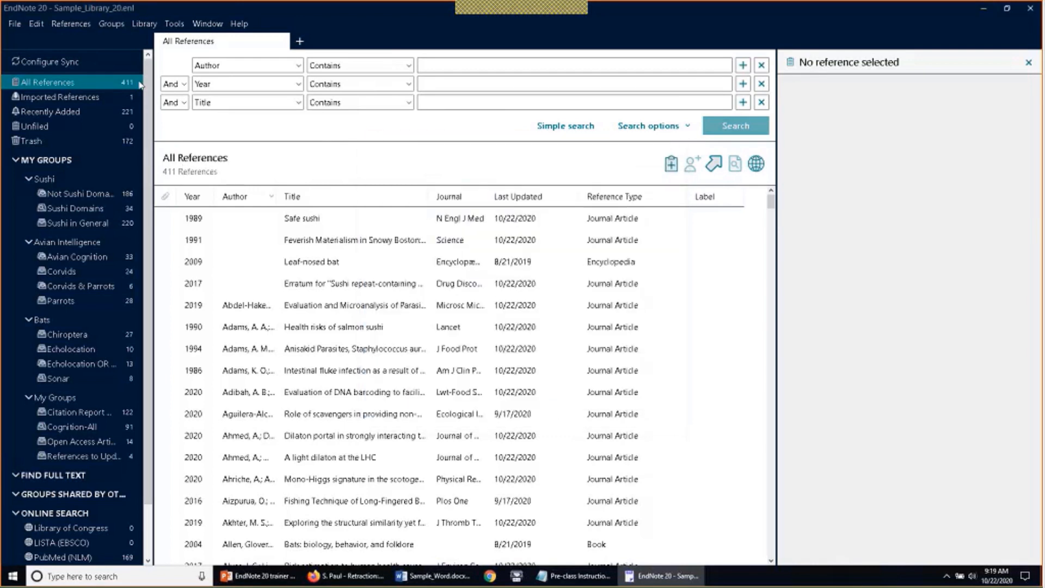
Open the References menu and move across to the Groups menu
{"action": "left_click", "coordinate": [79, 25]}
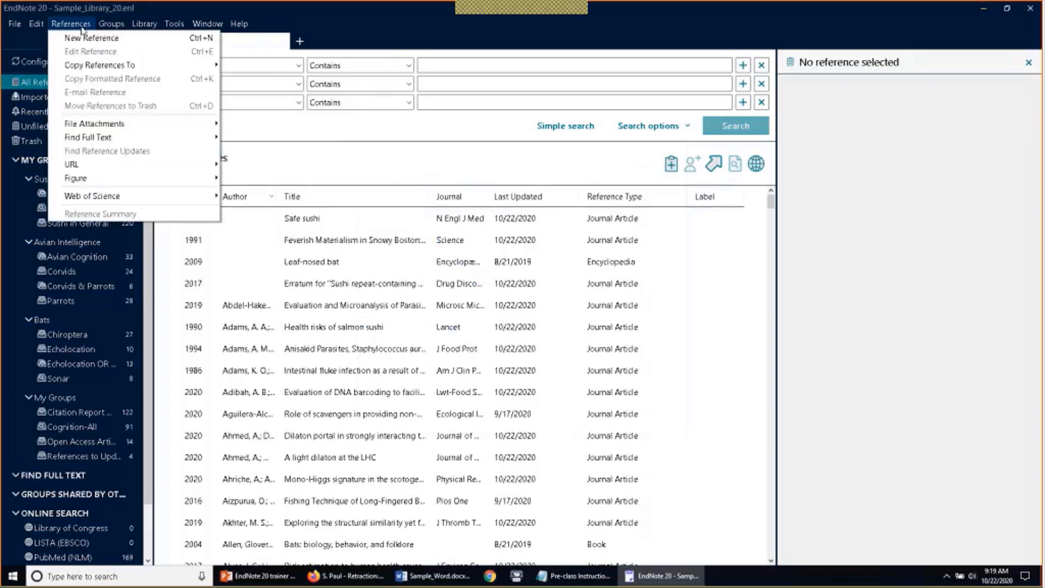
{"action": "mouse_move", "coordinate": [124, 27]}
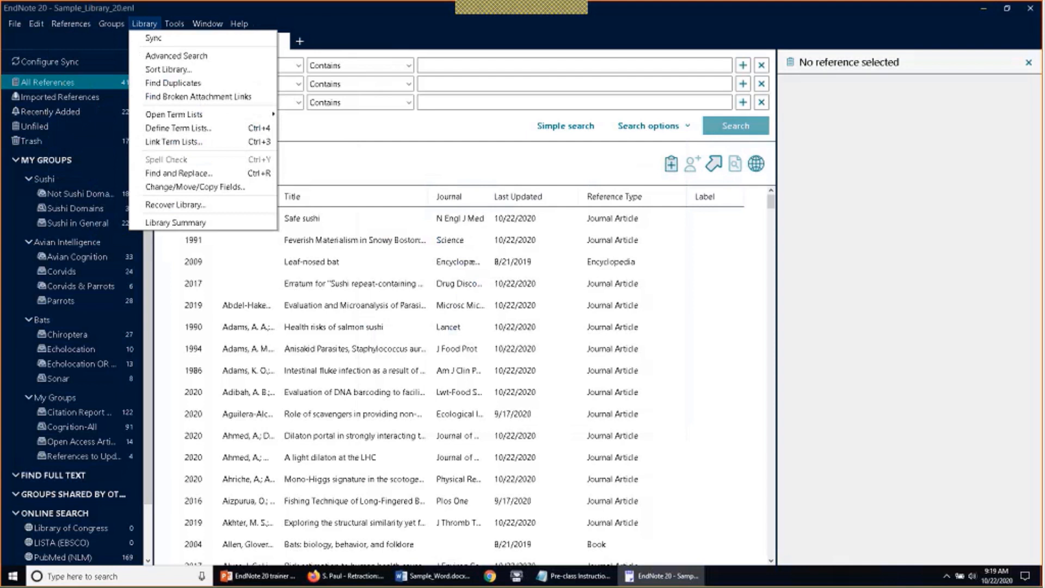
Run Find Duplicates, compare the seaweed pair, and keep Noahsen 2020 #2479
{"action": "left_click", "coordinate": [139, 89]}
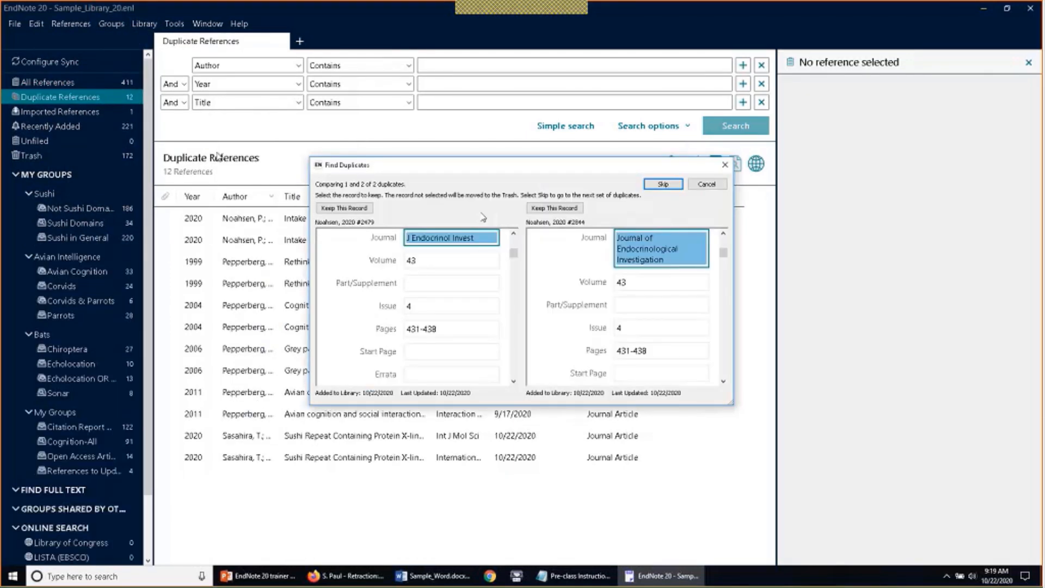
{"action": "left_click_drag", "start_coordinate": [513, 254], "coordinate": [513, 241]}
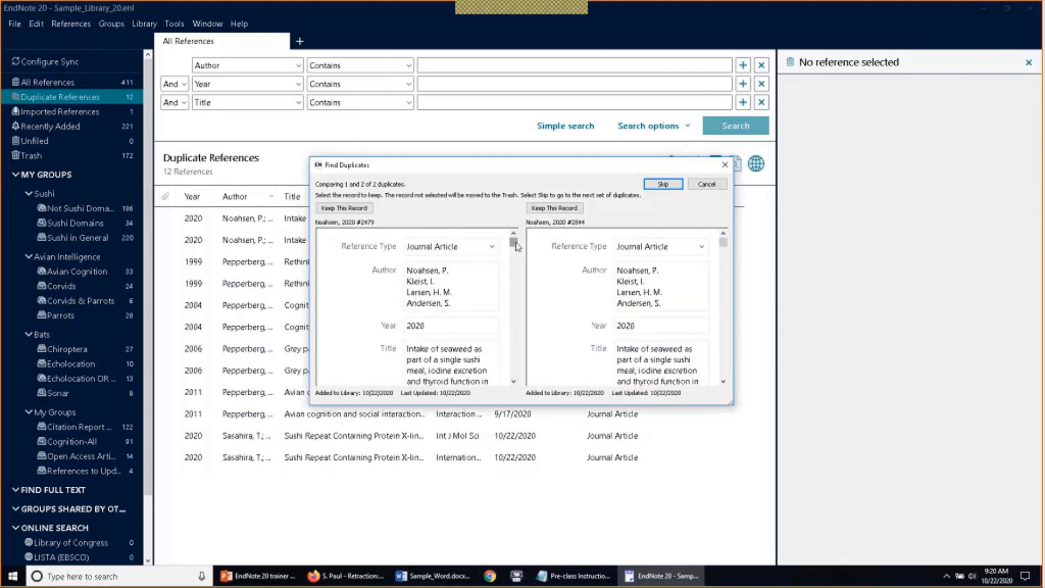
{"action": "left_click_drag", "start_coordinate": [516, 246], "coordinate": [515, 252]}
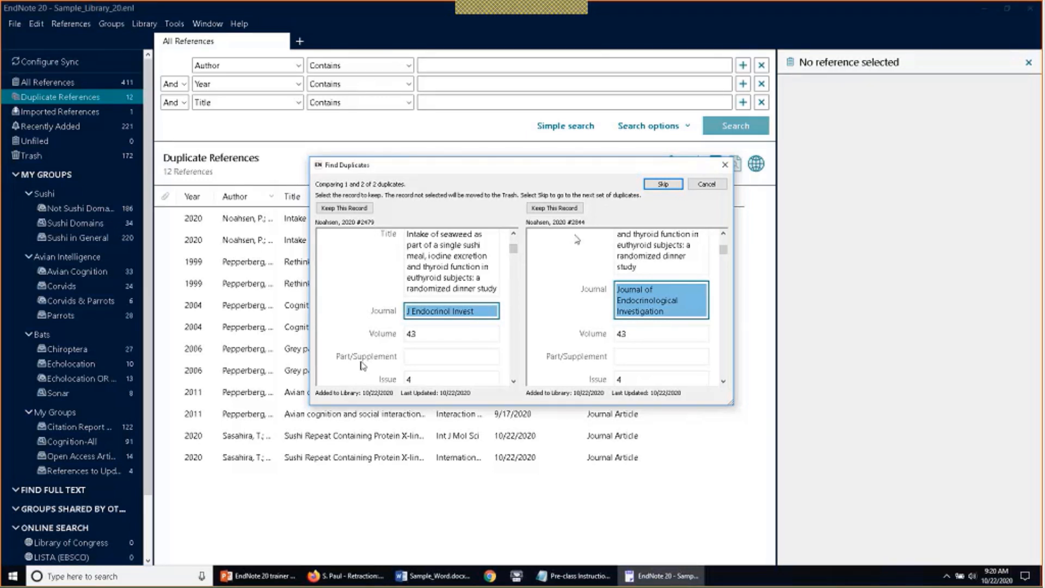
{"action": "left_click_drag", "start_coordinate": [514, 251], "coordinate": [518, 262]}
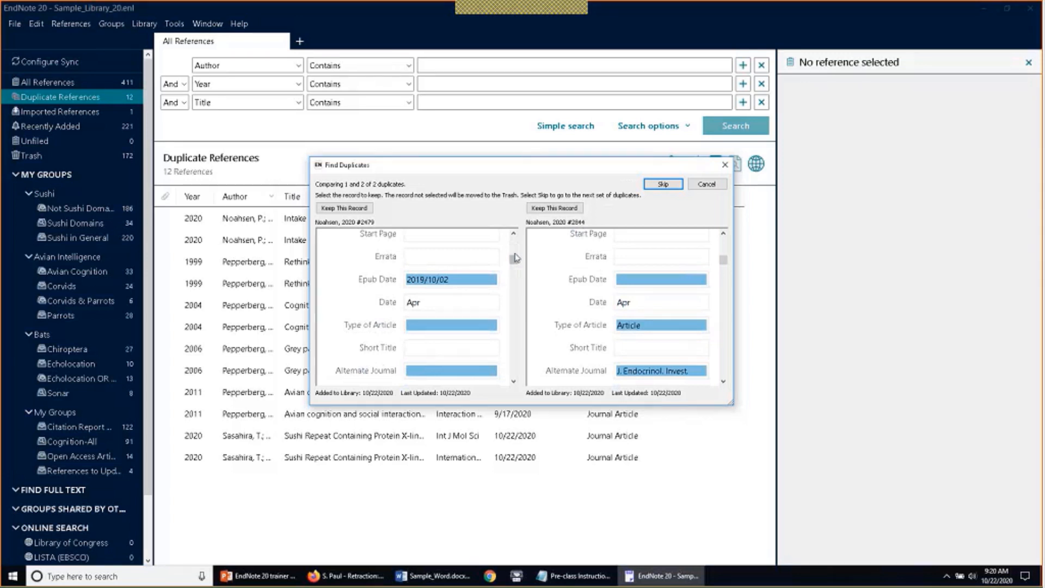
{"action": "left_click", "coordinate": [353, 210]}
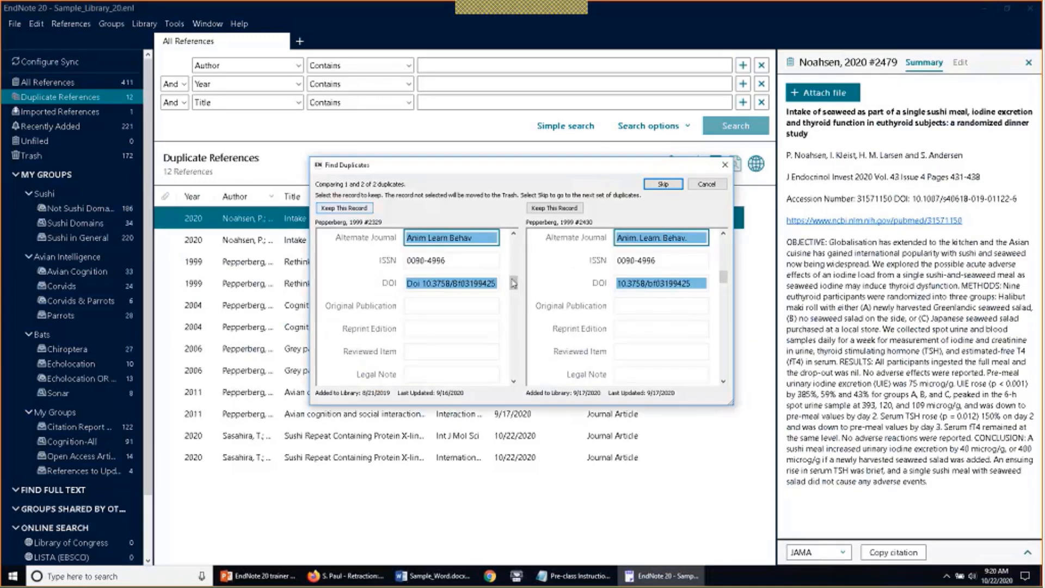
Compare the Pepperberg 1999 pair and keep record #2430 over #2329
{"action": "left_click_drag", "start_coordinate": [514, 283], "coordinate": [530, 352]}
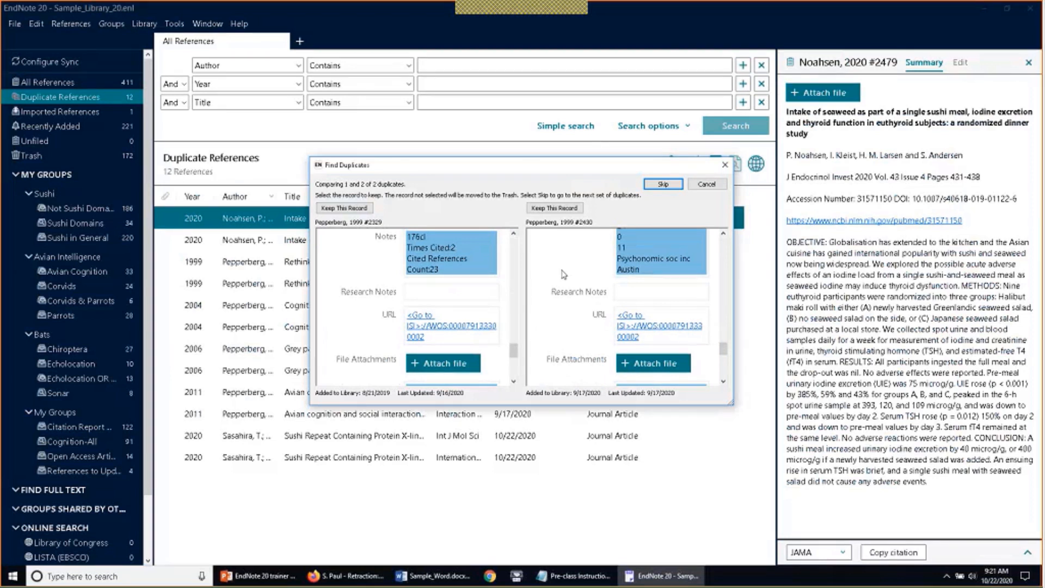
{"action": "left_click", "coordinate": [554, 214]}
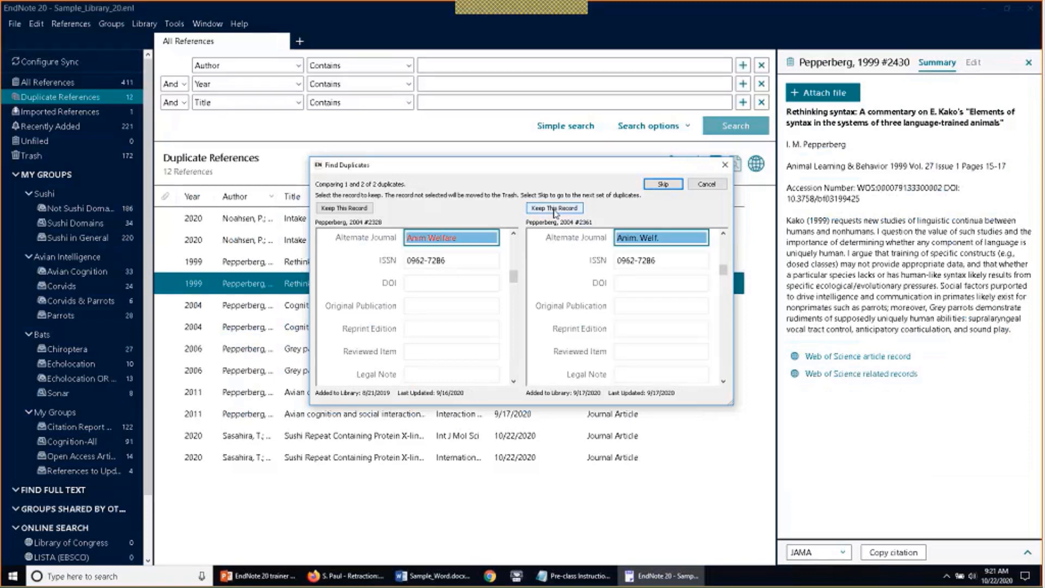
Enter Original Publication 25 and Reviewed Item 10 in record #2361
{"action": "mouse_move", "coordinate": [514, 277]}
{"action": "left_mouse_down"}
{"action": "mouse_move", "coordinate": [513, 257]}
{"action": "mouse_move", "coordinate": [526, 362]}
{"action": "mouse_move", "coordinate": [520, 279]}
{"action": "left_mouse_up"}
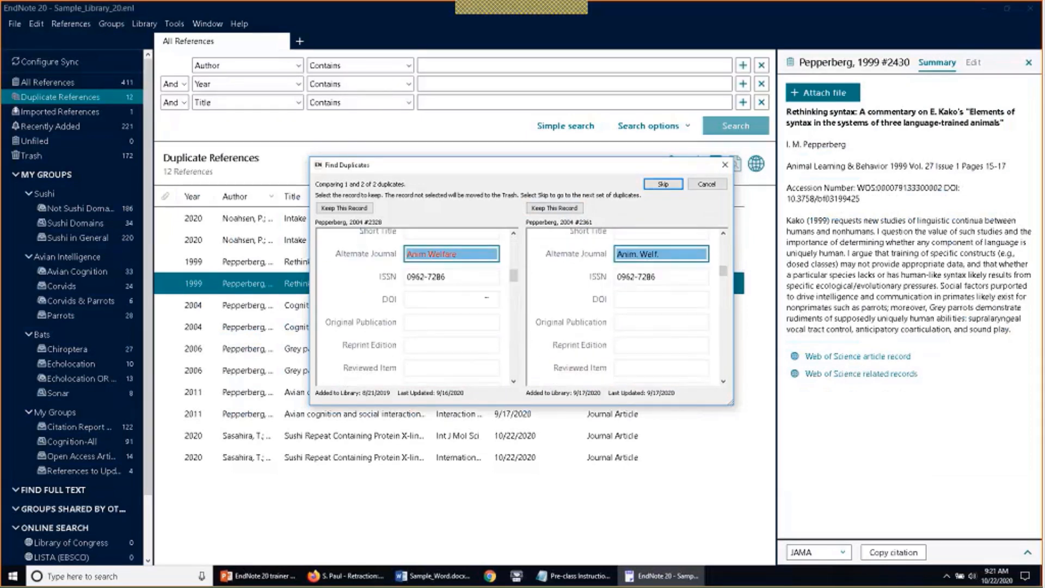
{"action": "left_click", "coordinate": [631, 325]}
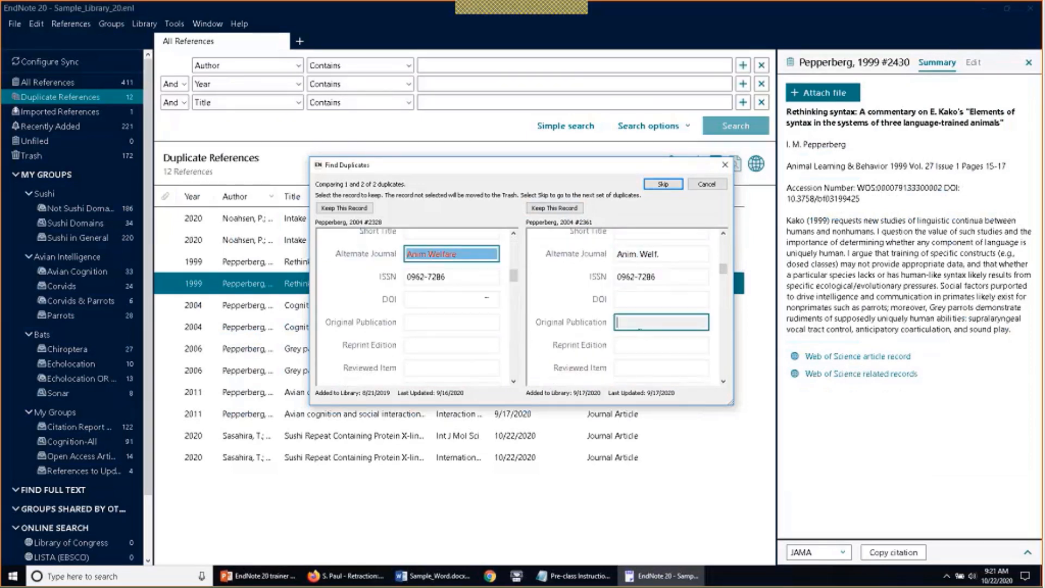
{"action": "type", "text": "25"}
{"action": "scroll", "coordinate": [632, 338], "scroll_direction": "down", "scroll_amount": 2}
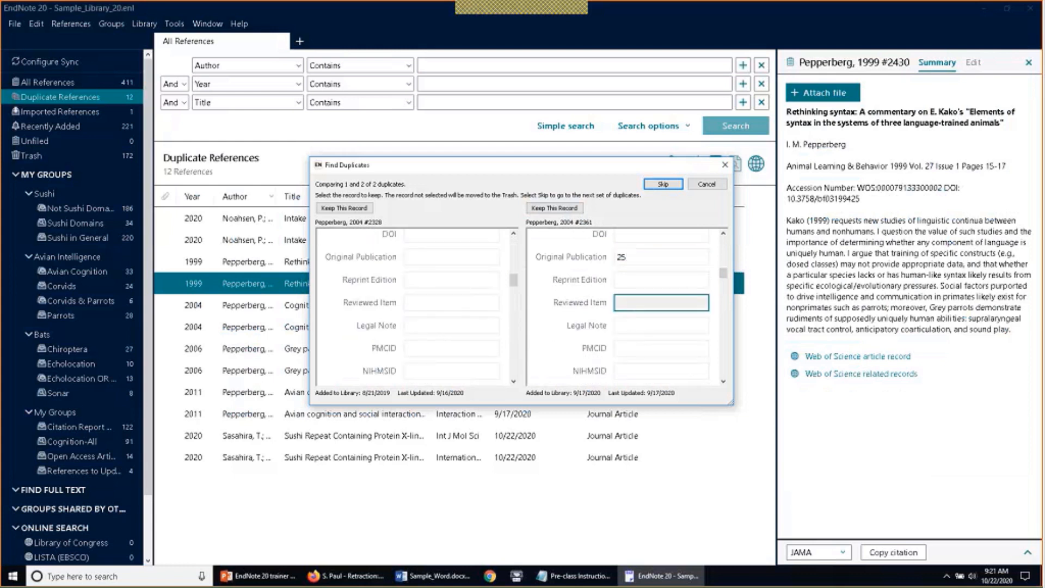
{"action": "type", "text": "10"}
{"action": "key", "text": "shift+Tab"}
{"action": "key", "text": "shift+Tab"}
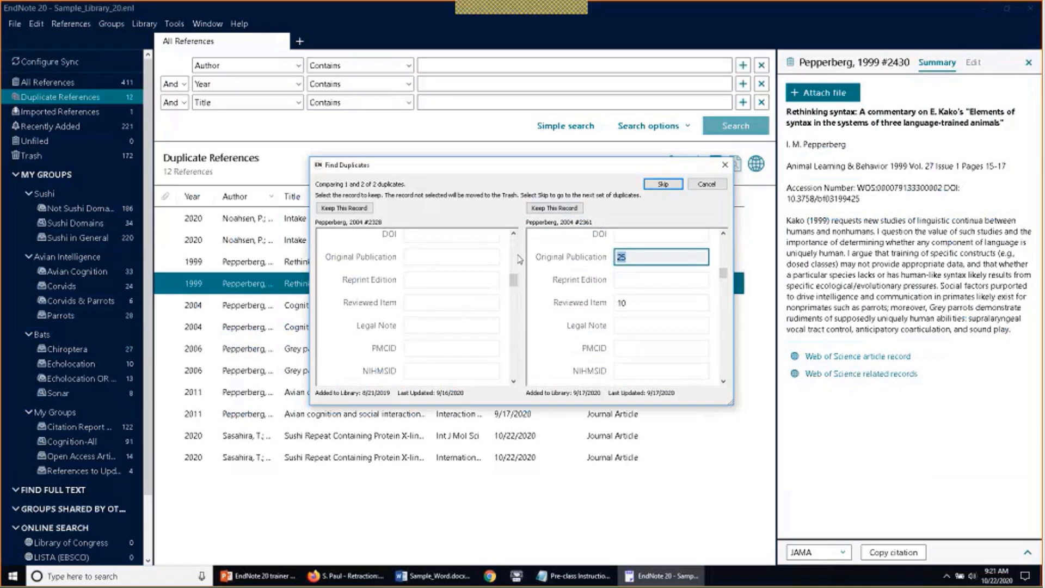
{"action": "scroll", "coordinate": [552, 275], "scroll_direction": "up", "scroll_amount": 1}
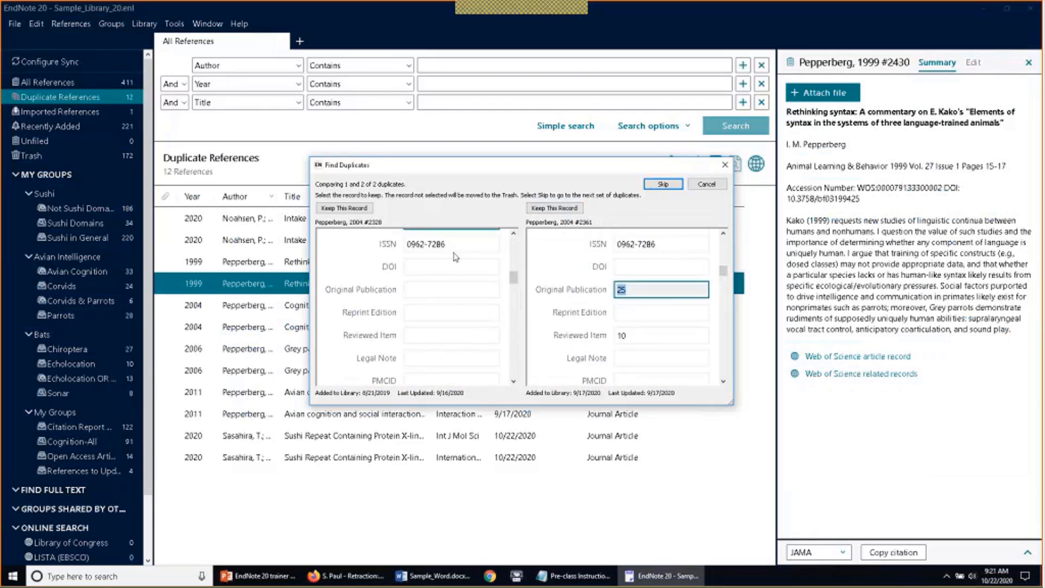
{"action": "key", "text": "Down"}
Copy 25 and 10 into record #2328's matching fields, then keep #2328
{"action": "left_click_drag", "start_coordinate": [629, 290], "coordinate": [582, 291]}
{"action": "key", "text": "super+c"}
{"action": "right_click", "coordinate": [622, 289]}
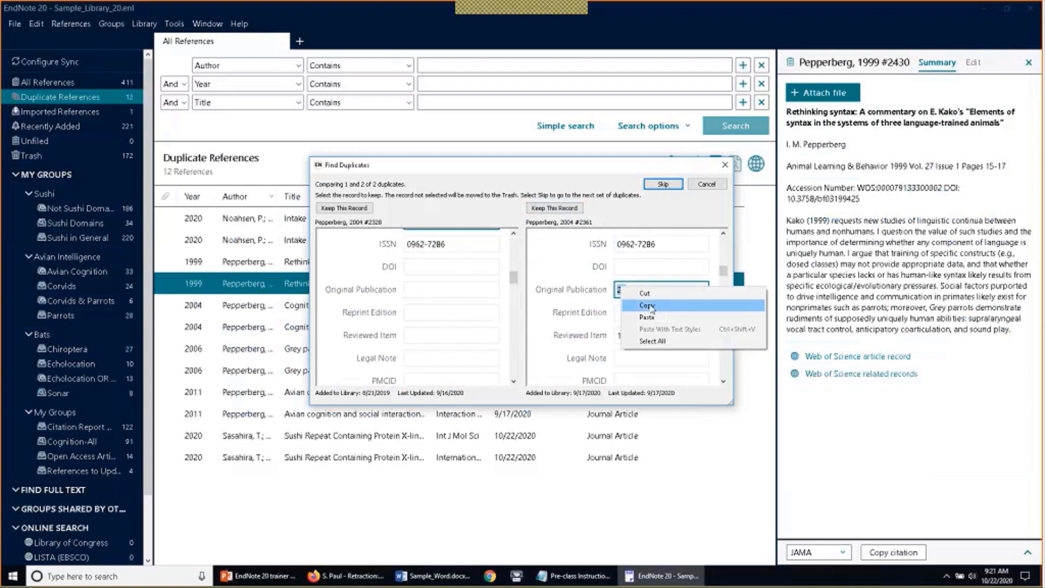
{"action": "left_click", "coordinate": [652, 308]}
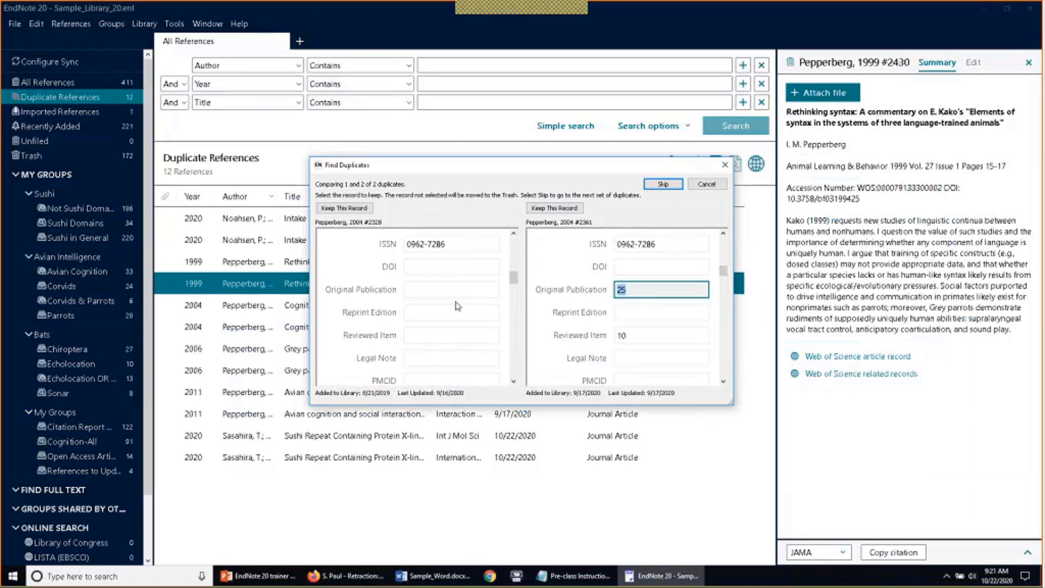
{"action": "left_click", "coordinate": [439, 292]}
{"action": "right_click", "coordinate": [439, 294]}
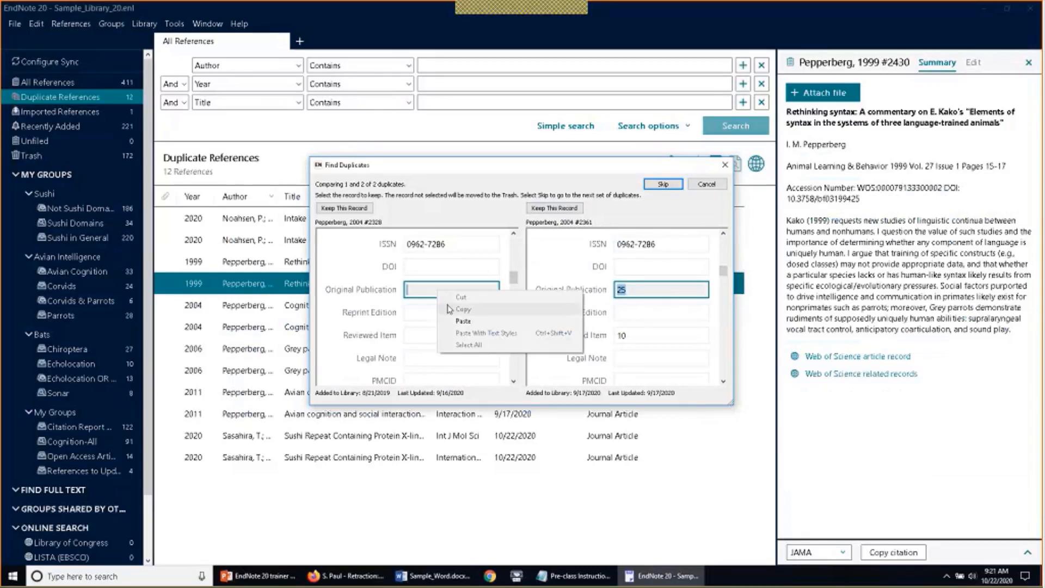
{"action": "left_click", "coordinate": [463, 321]}
{"action": "left_click", "coordinate": [622, 335]}
{"action": "left_click_drag", "start_coordinate": [623, 335], "coordinate": [602, 336]}
{"action": "key", "text": "ctrl+c"}
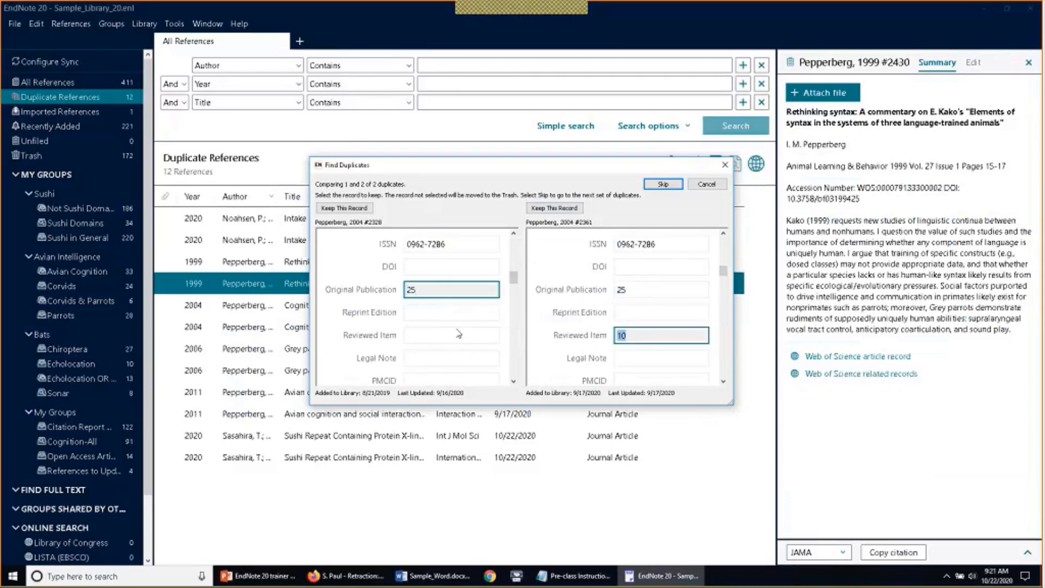
{"action": "left_click", "coordinate": [458, 334]}
{"action": "key", "text": "ctrl+v"}
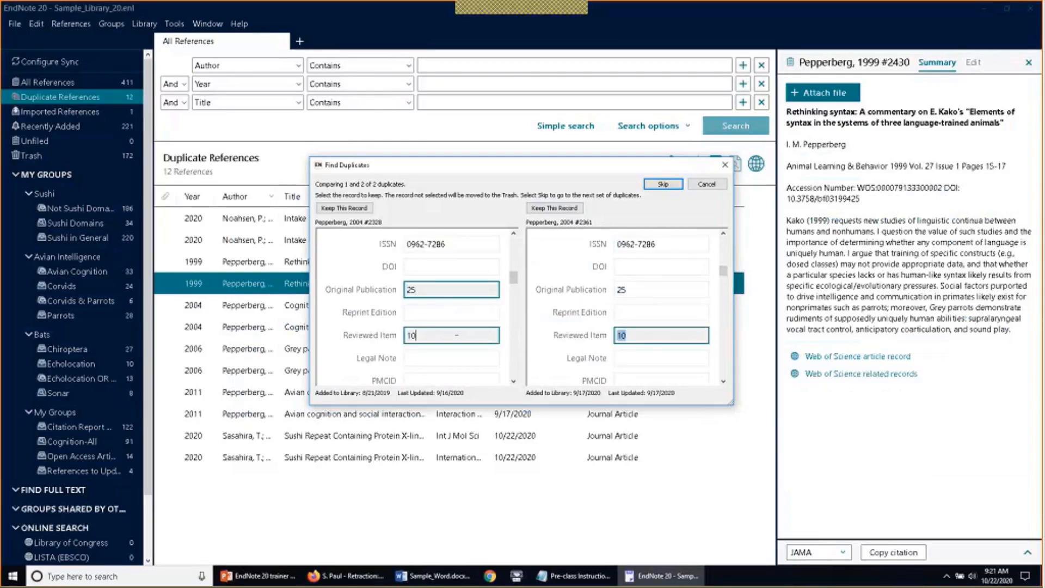
{"action": "left_click", "coordinate": [354, 211]}
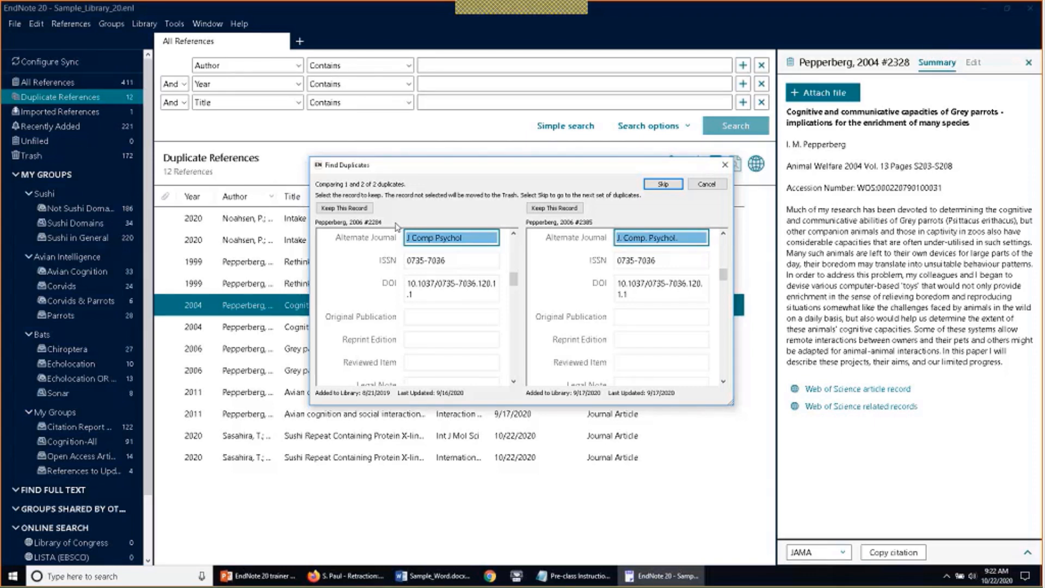
Cancel Find Duplicates, leaving the three remaining pairs in Duplicate References
{"action": "left_click", "coordinate": [719, 185]}
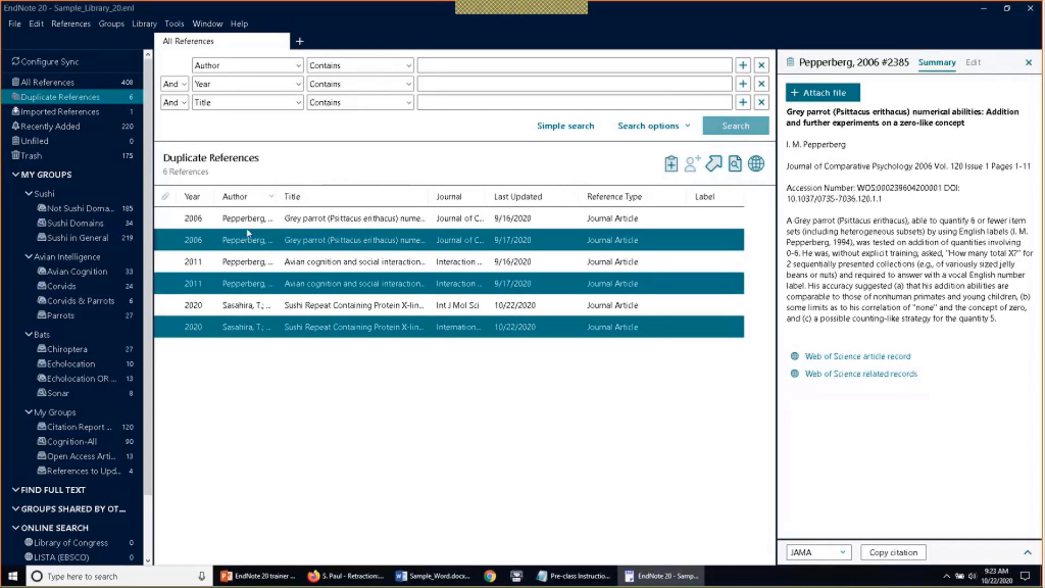
Swap the selection from the 9/17/2020 Grey parrot copy to the 9/16/2020 copy
{"action": "left_click", "coordinate": [176, 245], "text": "ctrl"}
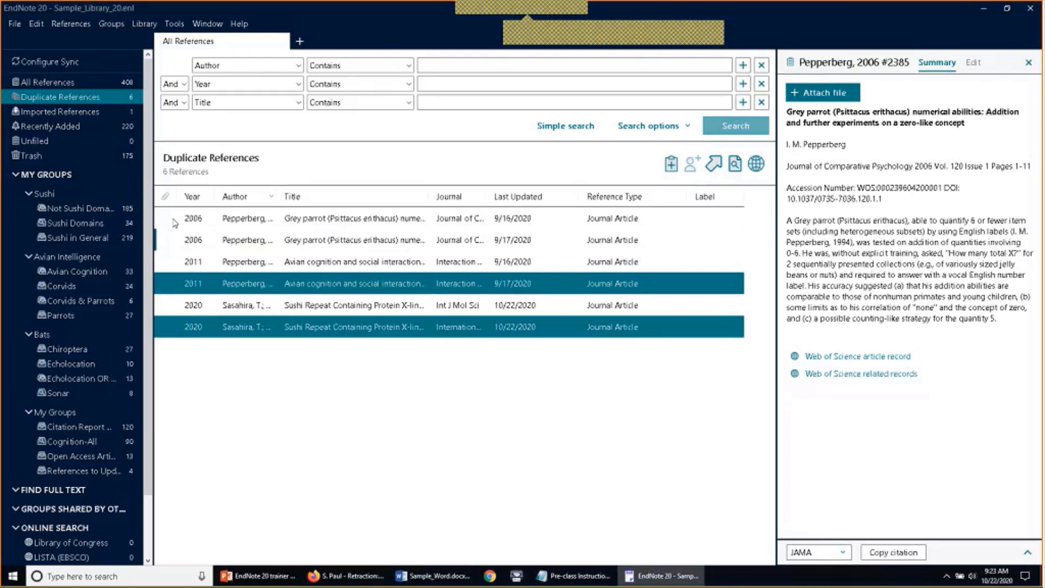
{"action": "left_click", "coordinate": [177, 221], "text": "ctrl"}
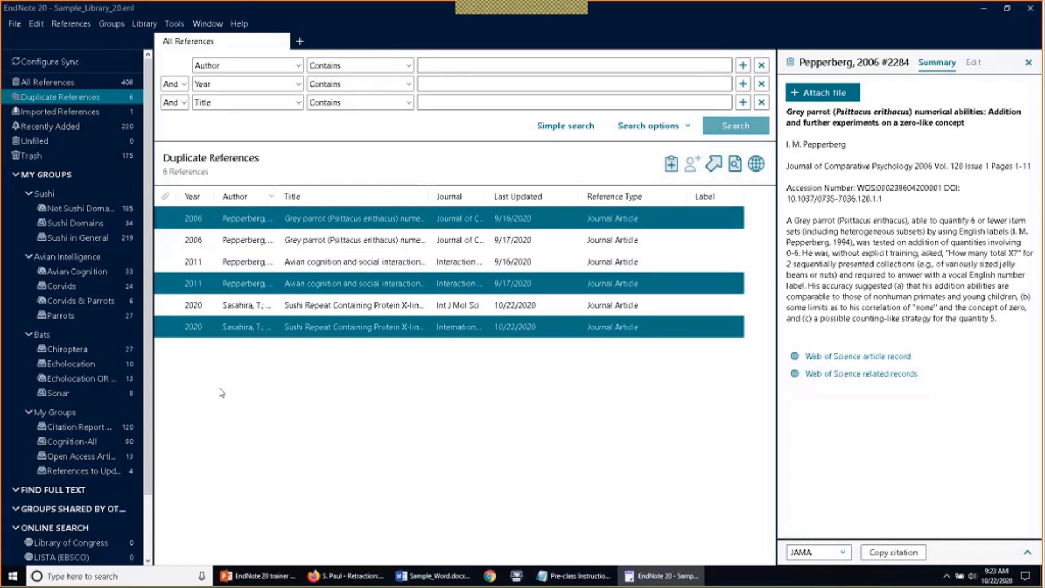
Move the three selected duplicate copies to the Trash, bringing it to 178 items
{"action": "right_click", "coordinate": [265, 220]}
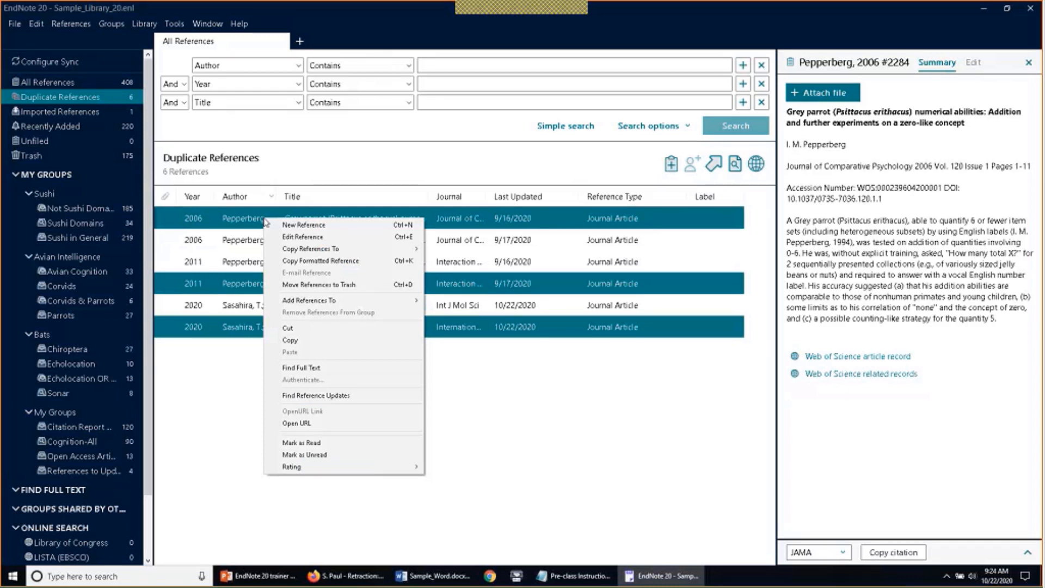
{"action": "left_click", "coordinate": [276, 285]}
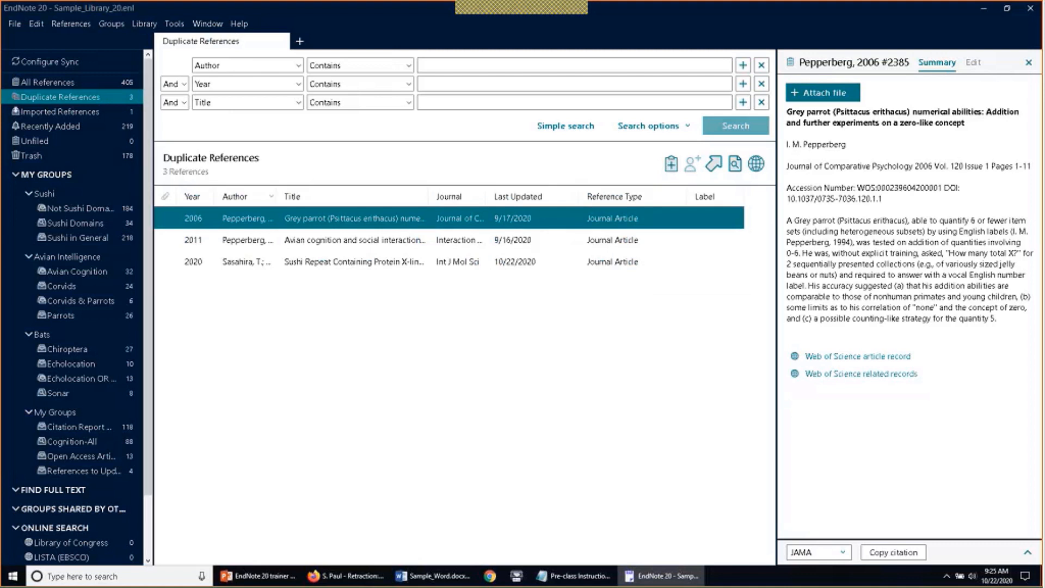
Return to the 405-reference All References list and open the Configure Sync page
{"action": "left_click", "coordinate": [48, 82]}
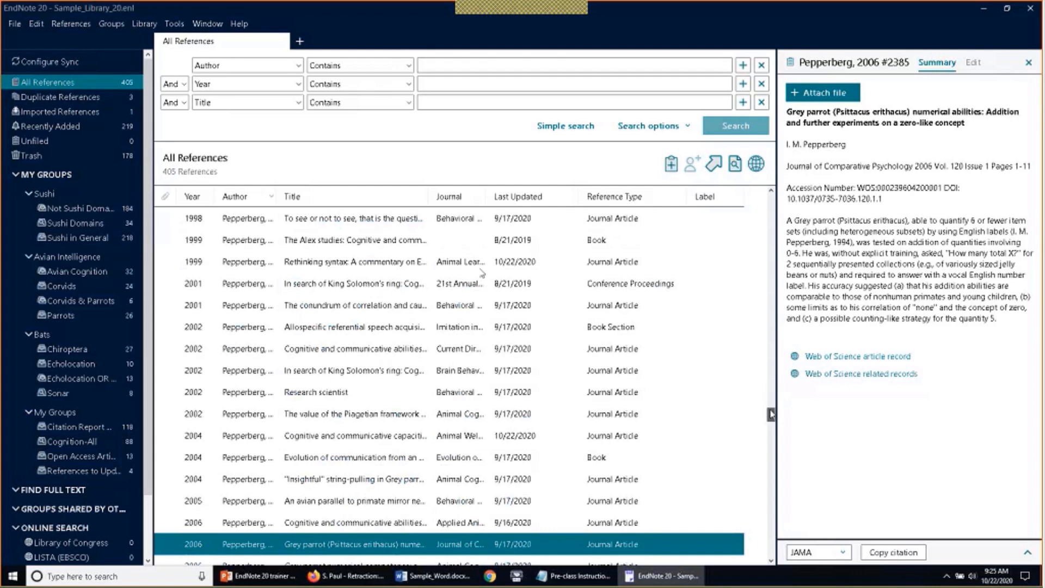
{"action": "left_click_drag", "start_coordinate": [771, 414], "coordinate": [770, 210]}
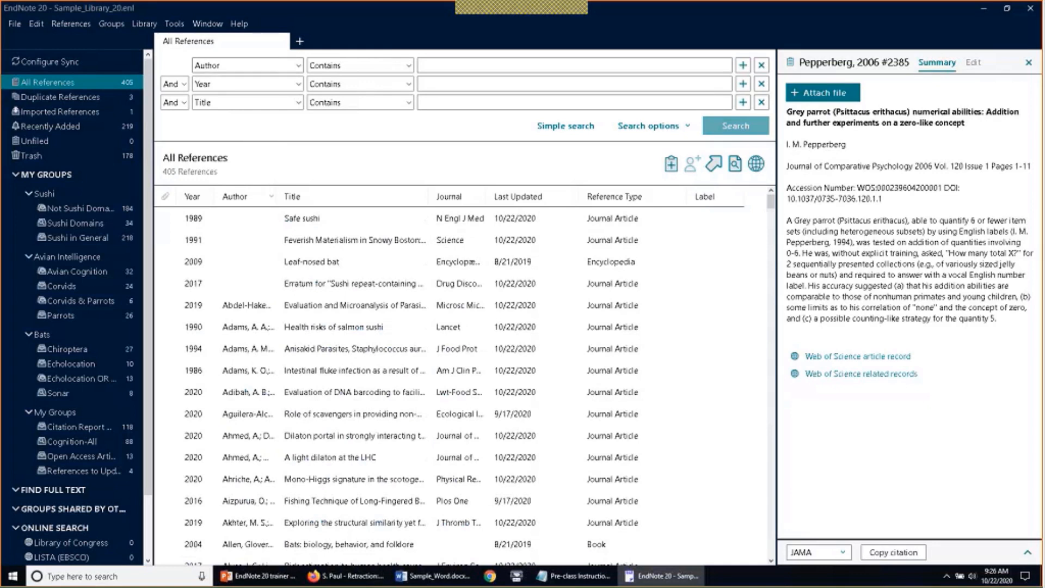
{"action": "left_click", "coordinate": [144, 24]}
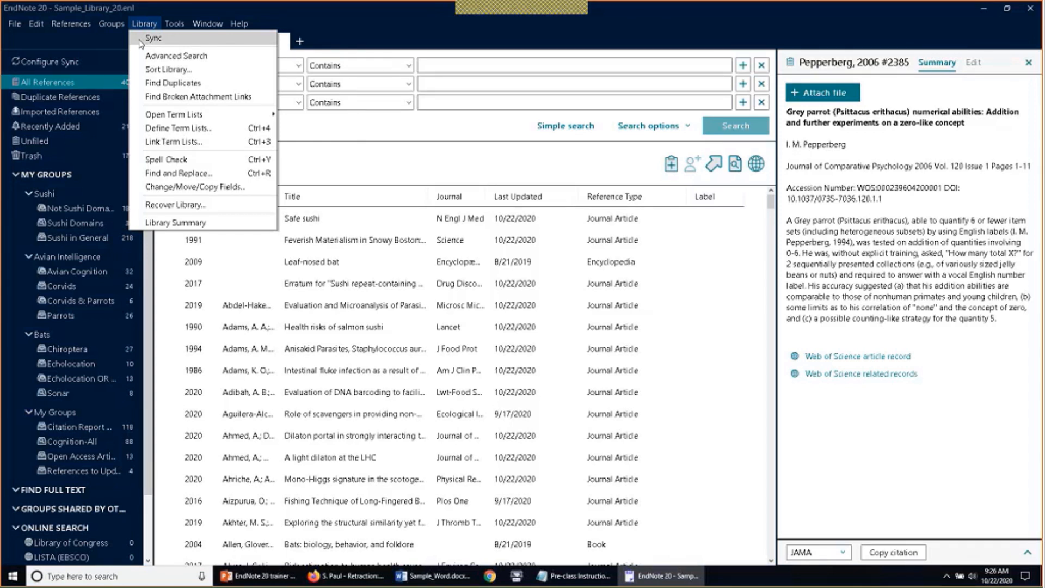
{"action": "left_click", "coordinate": [137, 26]}
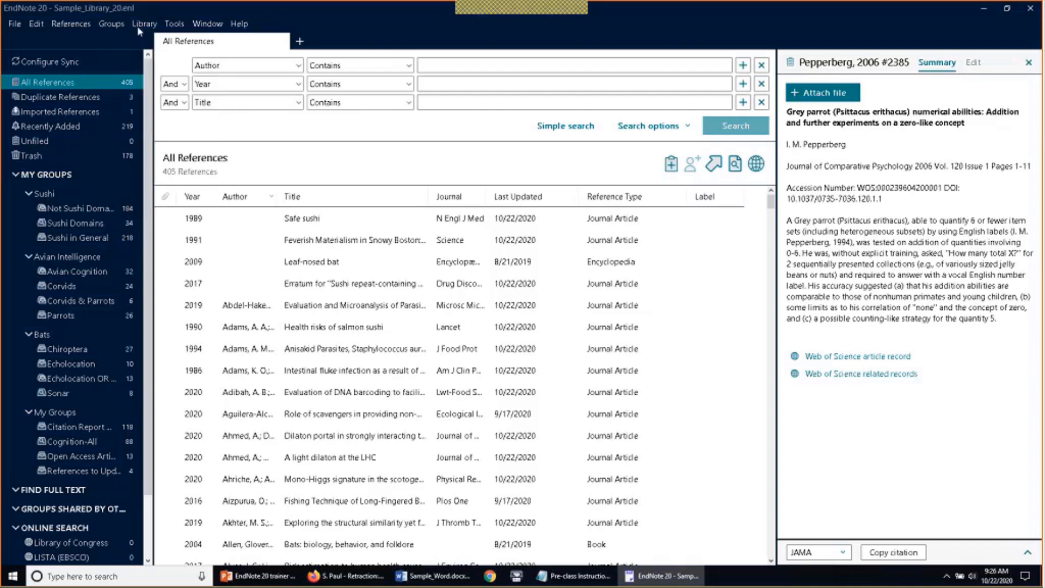
{"action": "left_click", "coordinate": [64, 63]}
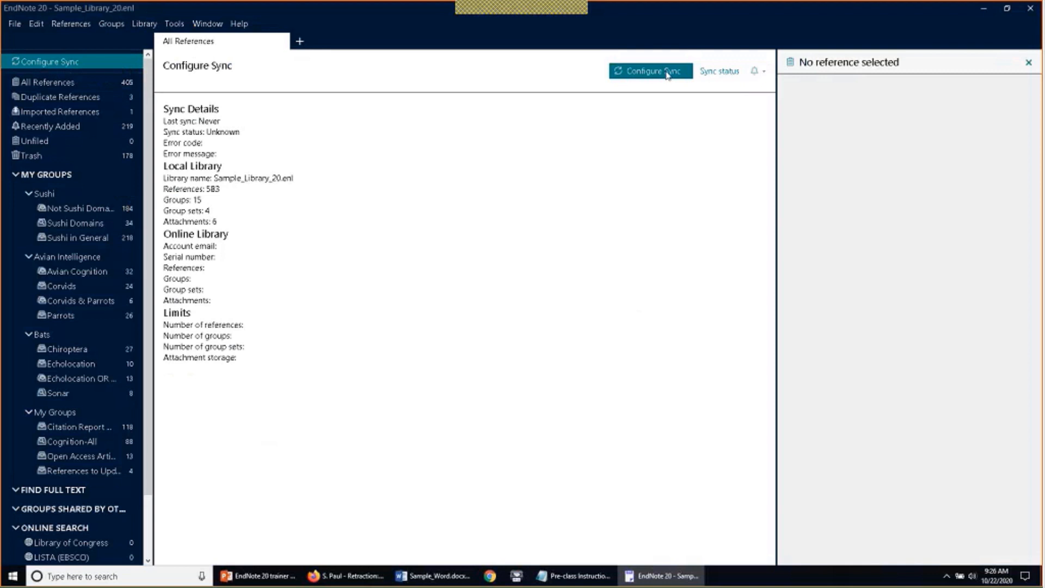
Leave the sync setup page for All References and bring up the Library menu
{"action": "left_click", "coordinate": [48, 82]}
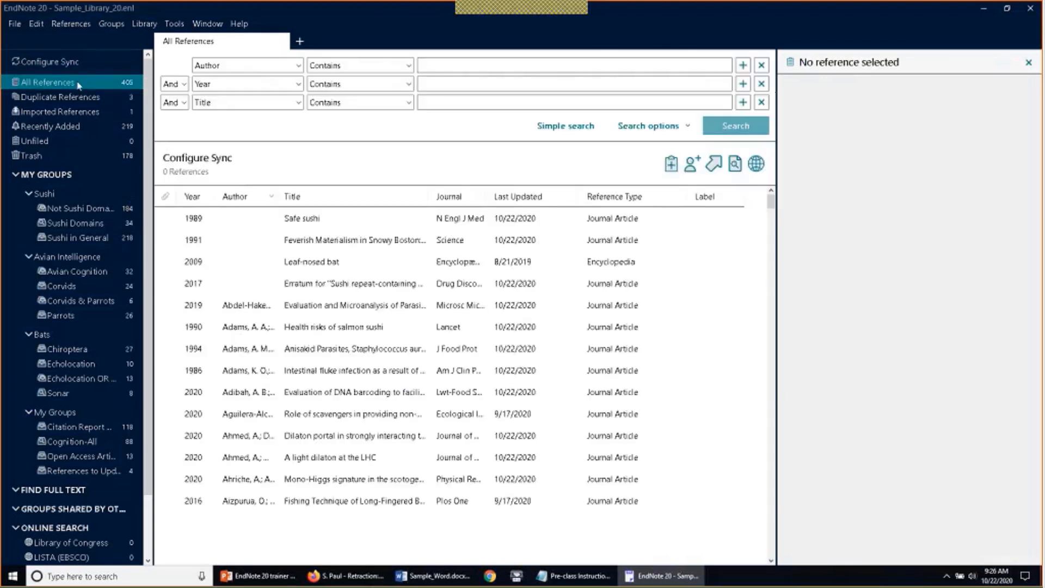
{"action": "left_click", "coordinate": [145, 25]}
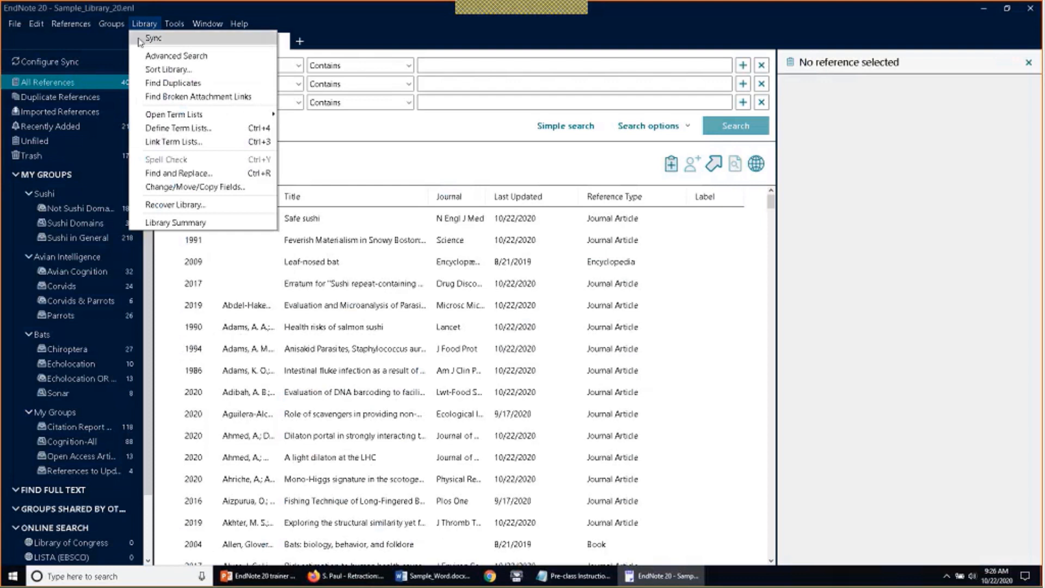
Start Sync, log in with the account e-mail and password, and decline the backup
{"action": "left_click", "coordinate": [153, 38]}
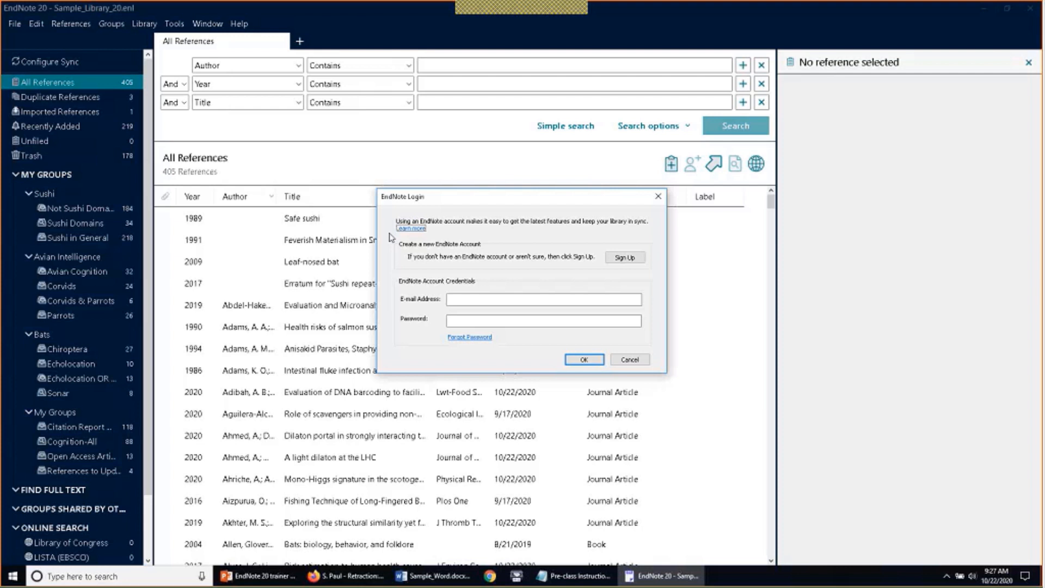
{"action": "left_click", "coordinate": [561, 300]}
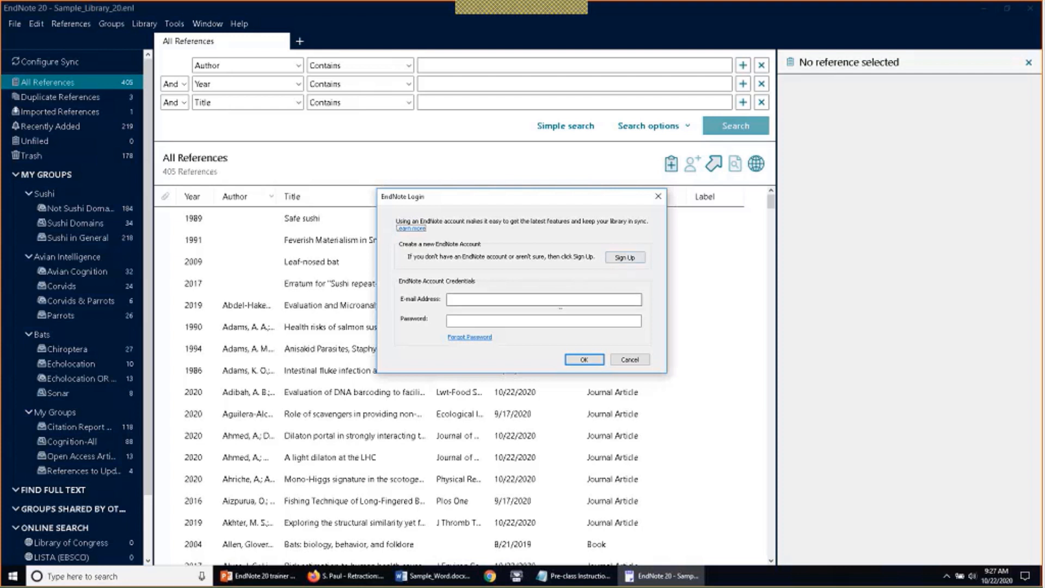
{"action": "key", "text": "Tab"}
{"action": "type", "text": "p"}
{"action": "key", "text": "BackSpace"}
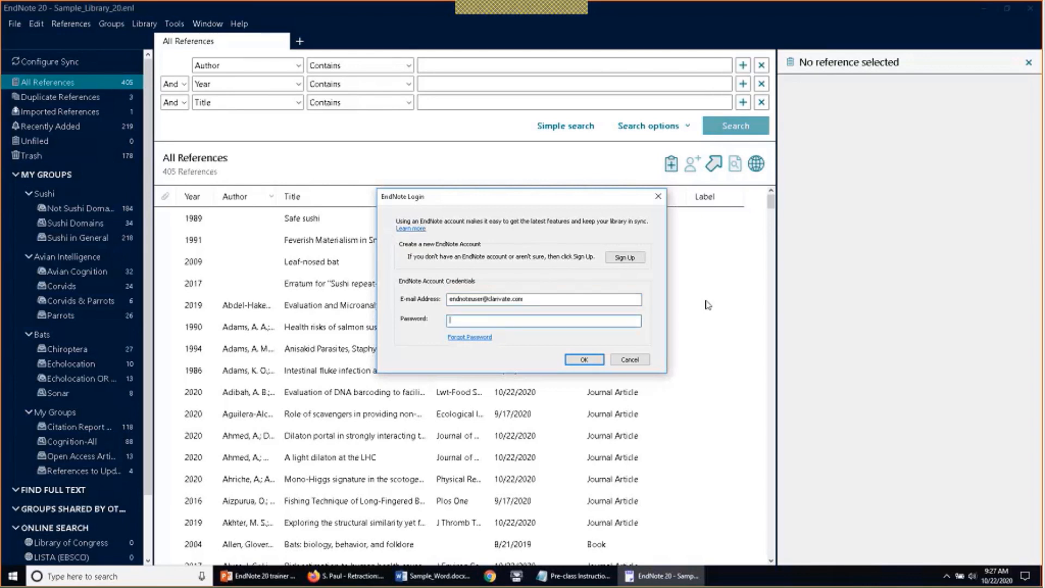
{"action": "key", "text": "ctrl+v"}
{"action": "key", "text": "Return"}
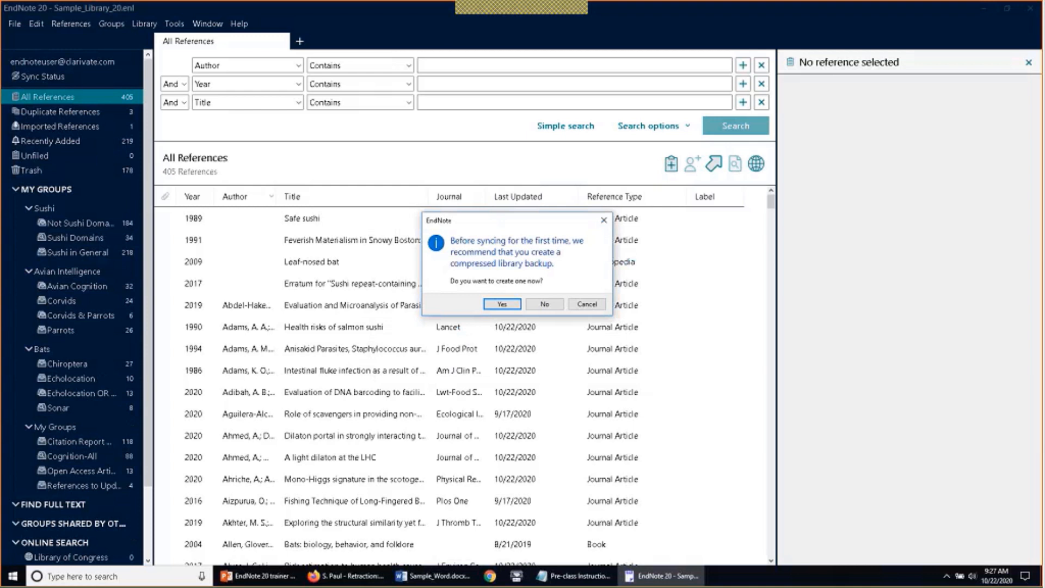
{"action": "left_click", "coordinate": [537, 308]}
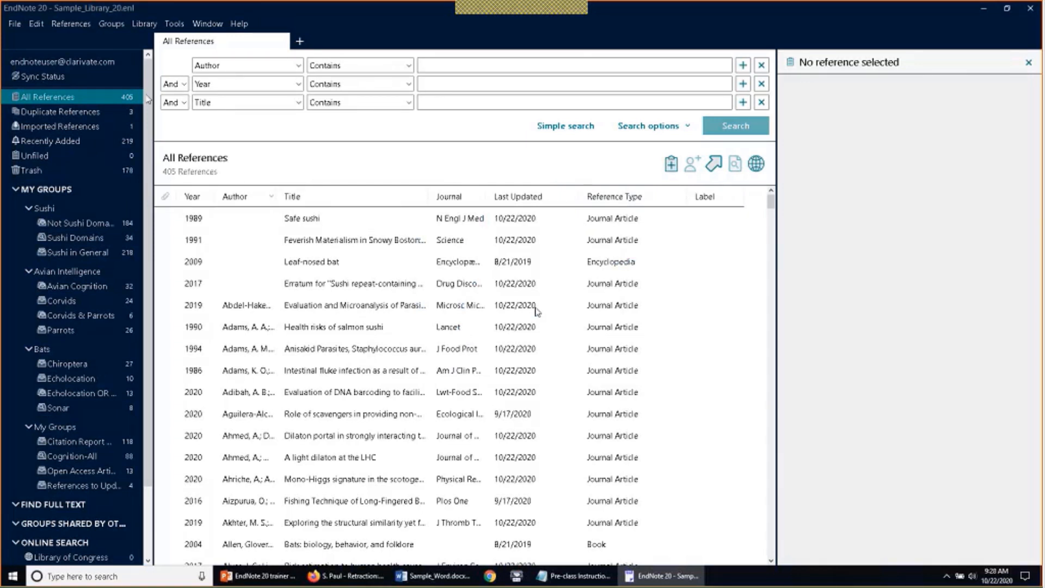
View Sync Status, confirming all changes sent and 583 references both locally and online
{"action": "left_click", "coordinate": [81, 82]}
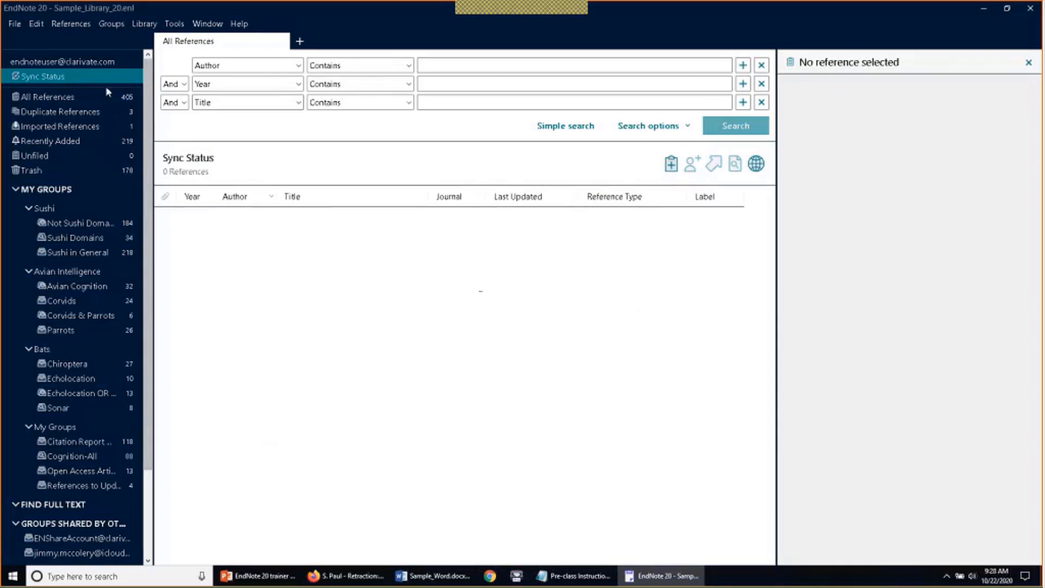
{"action": "left_click", "coordinate": [119, 97]}
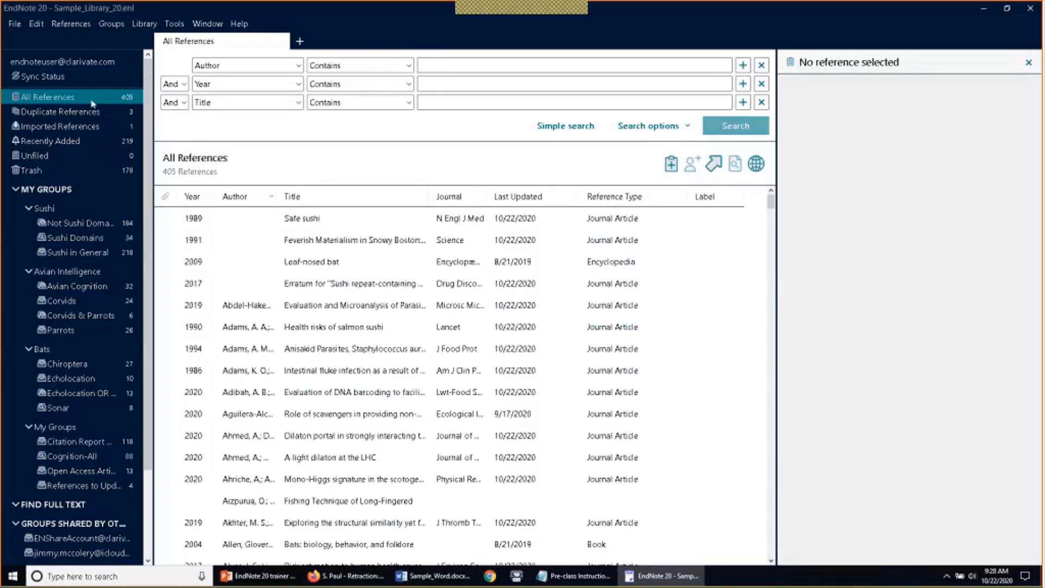
{"action": "left_click", "coordinate": [59, 78]}
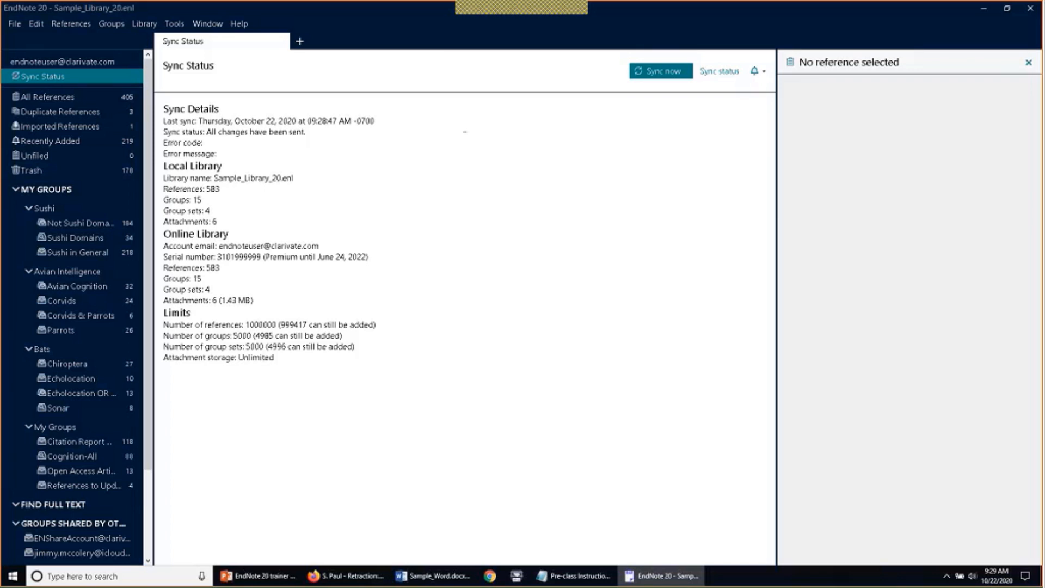
Run Sync now from Sync Status, then return to the 405-reference All References list
{"action": "left_click", "coordinate": [83, 97]}
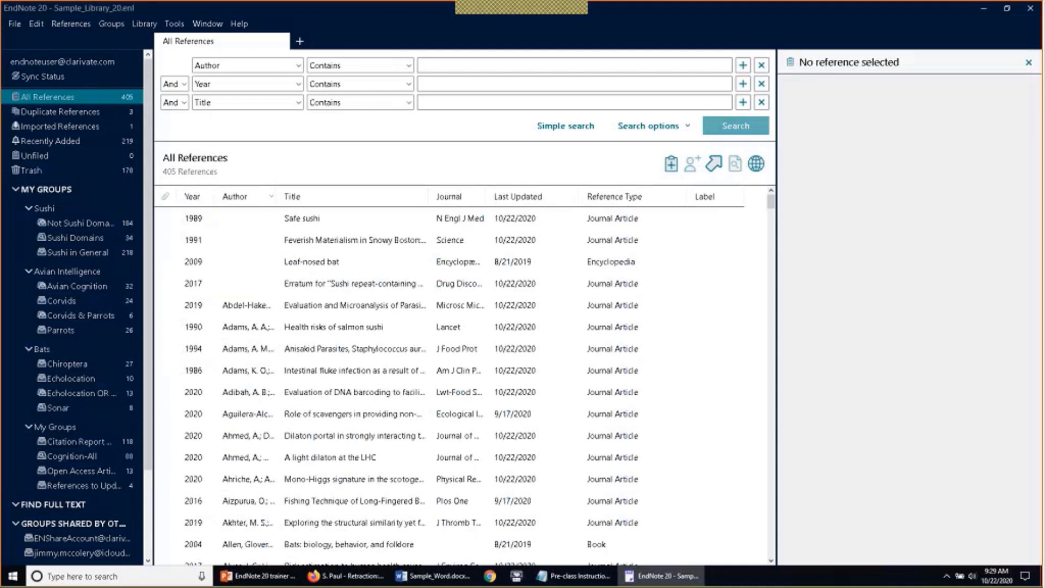
{"action": "left_click", "coordinate": [38, 77]}
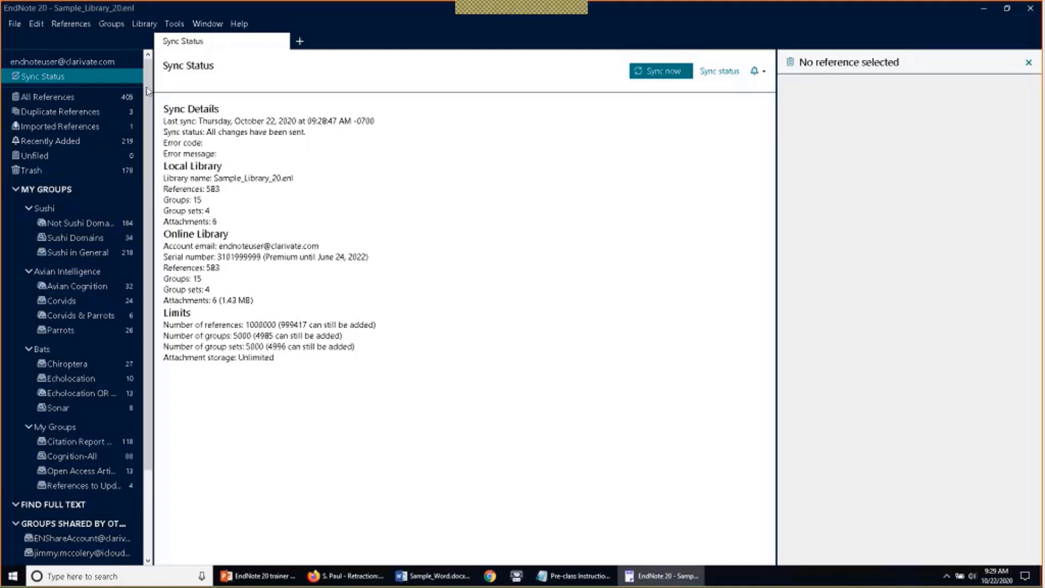
{"action": "left_click", "coordinate": [666, 76]}
{"action": "left_click", "coordinate": [97, 95]}
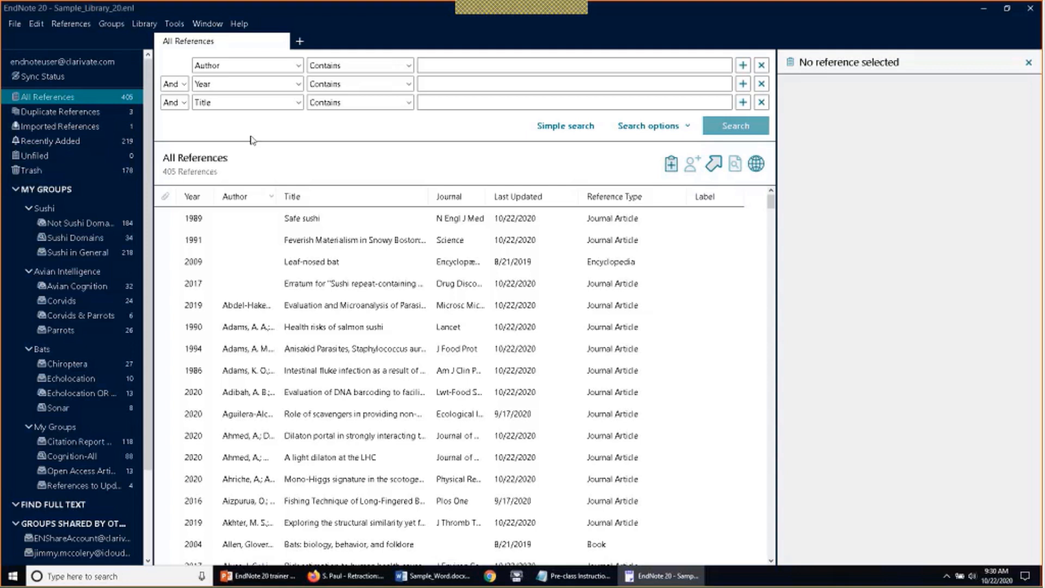
Open File > Share and review the existing collaborators on the library
{"action": "left_click", "coordinate": [15, 24]}
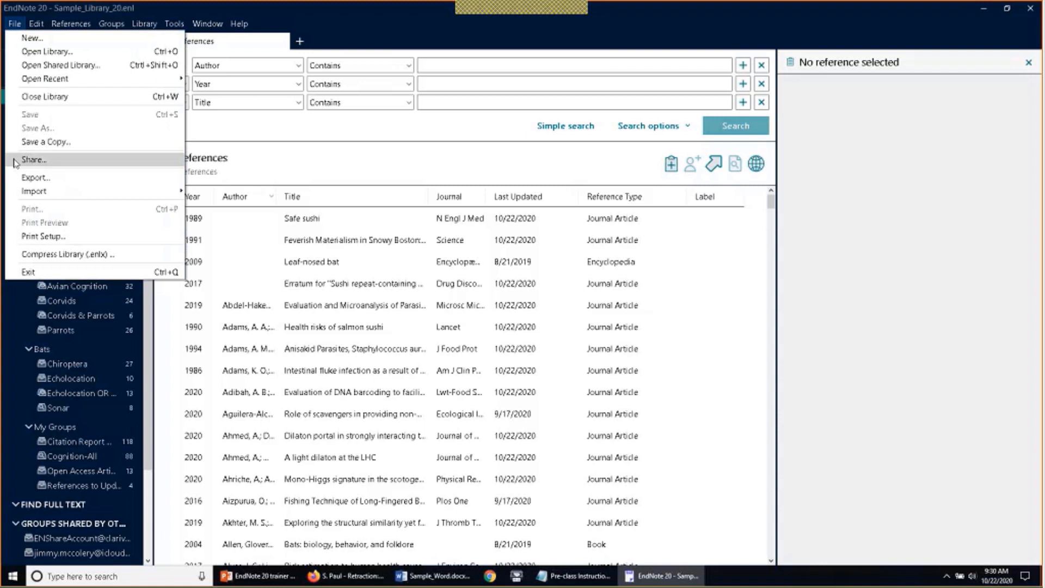
{"action": "left_click", "coordinate": [33, 160]}
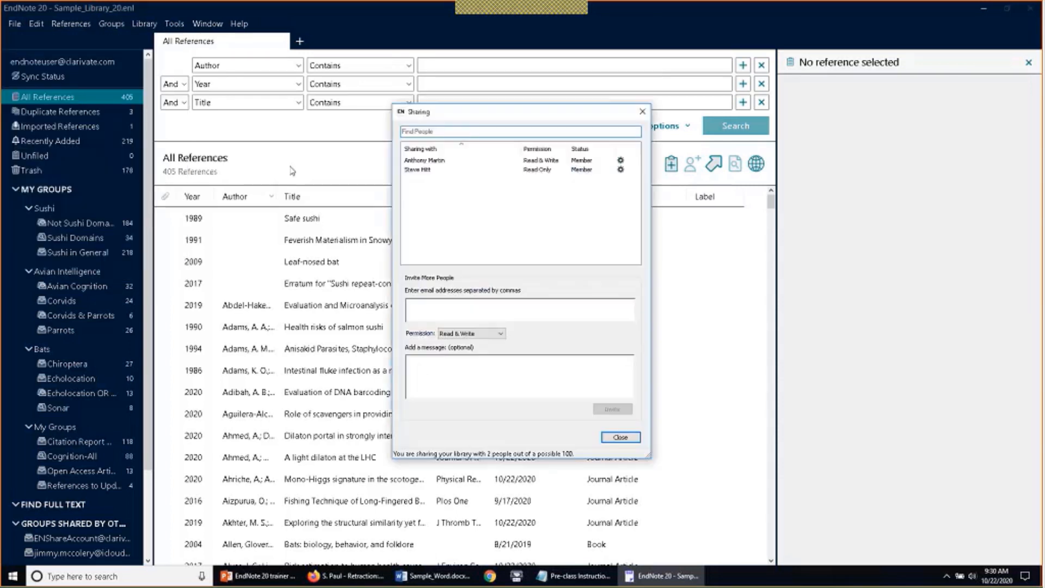
{"action": "left_click", "coordinate": [489, 169]}
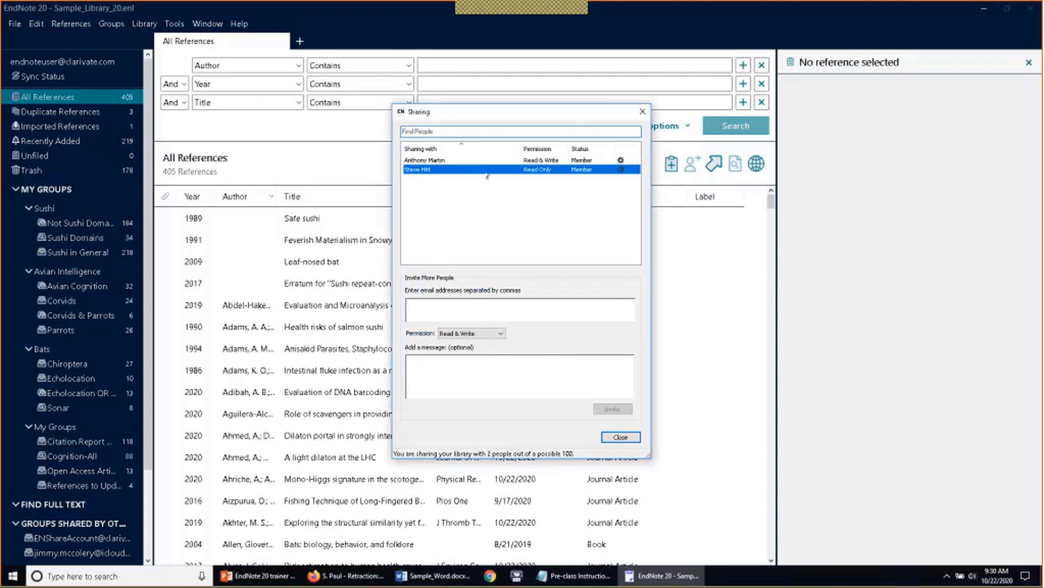
Invite the new person's e-mail address with Read Only permission
{"action": "left_click", "coordinate": [473, 309]}
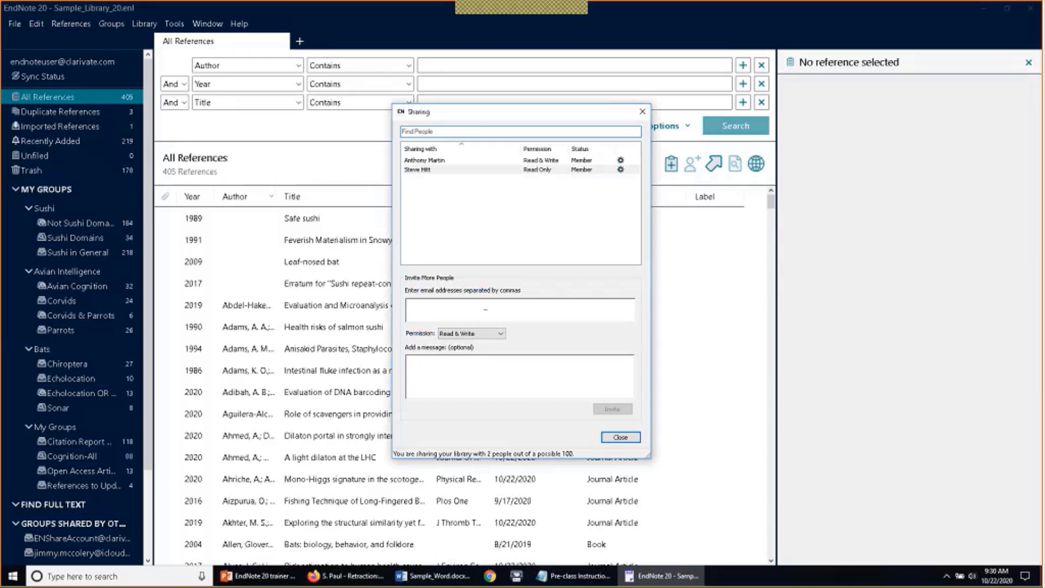
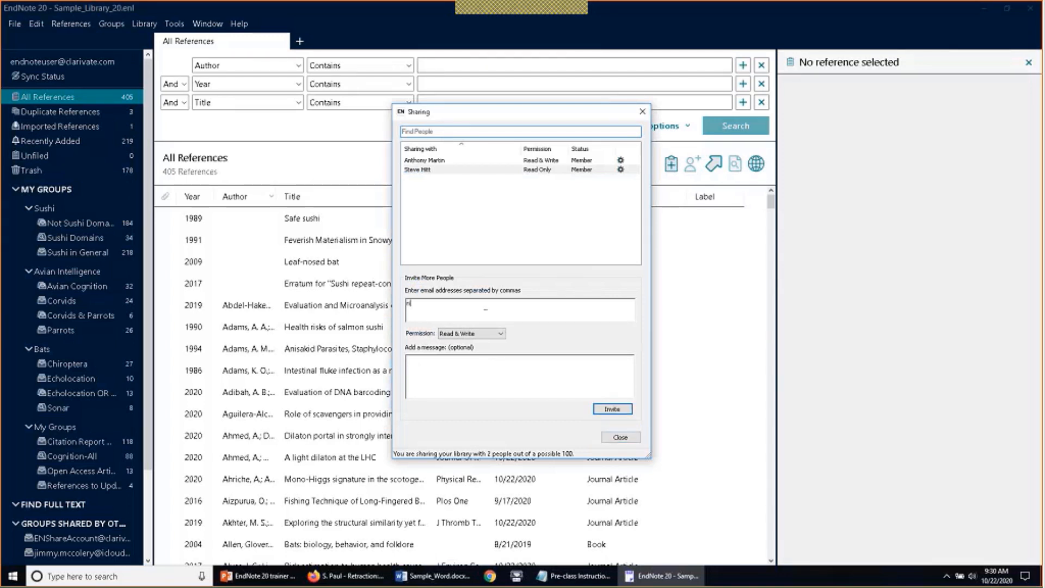
{"action": "left_click", "coordinate": [500, 334]}
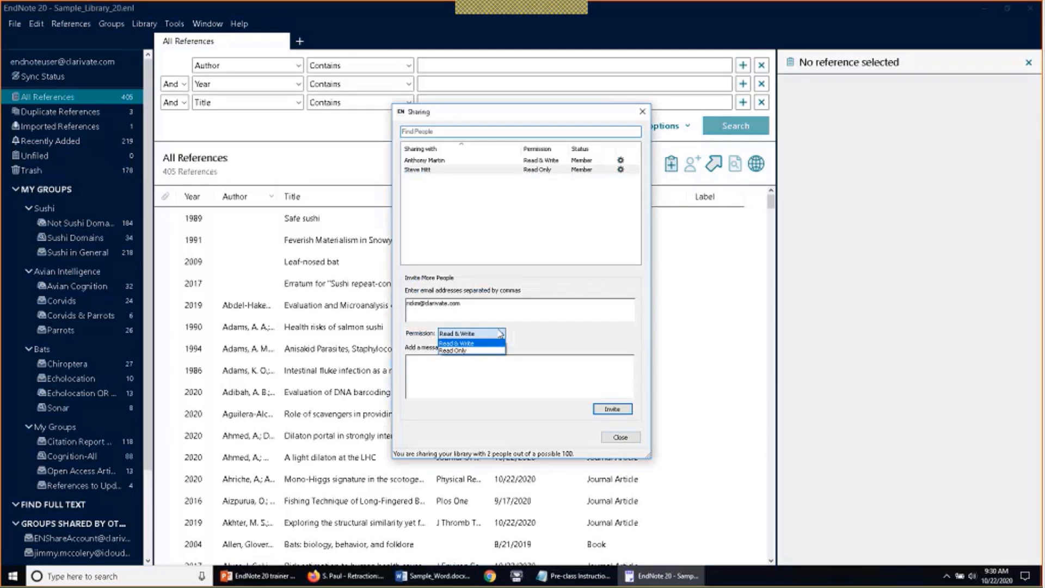
{"action": "left_click", "coordinate": [394, 307]}
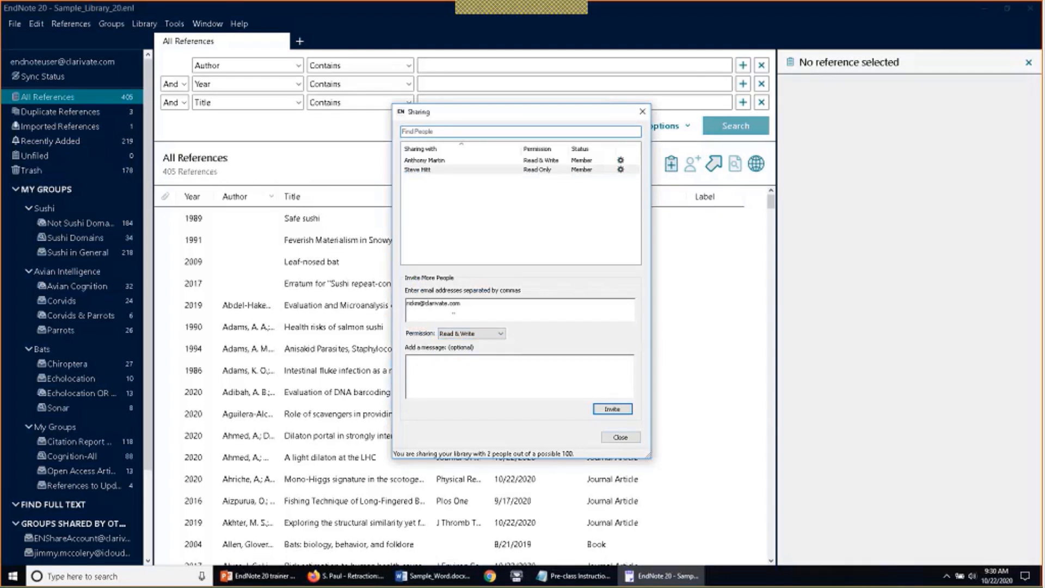
{"action": "double_click", "coordinate": [453, 305]}
{"action": "left_click", "coordinate": [470, 311]}
{"action": "left_click", "coordinate": [499, 334]}
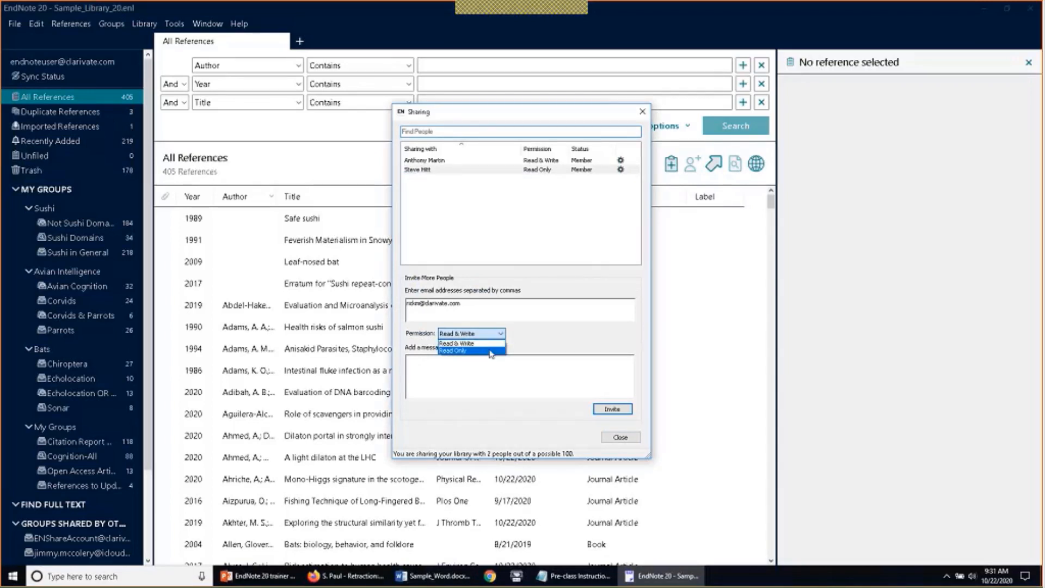
{"action": "left_click", "coordinate": [492, 351]}
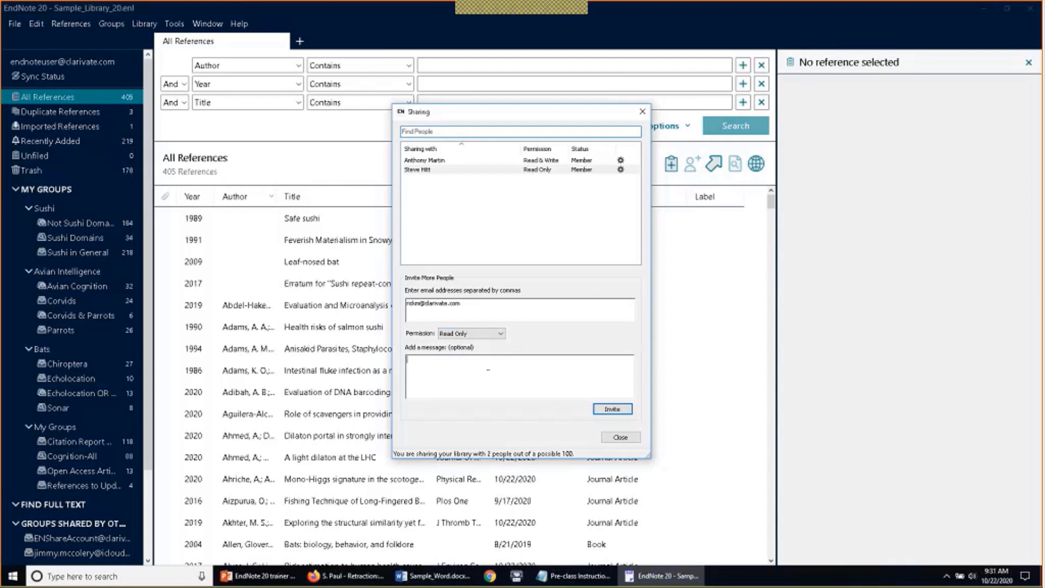
{"action": "left_click", "coordinate": [612, 409]}
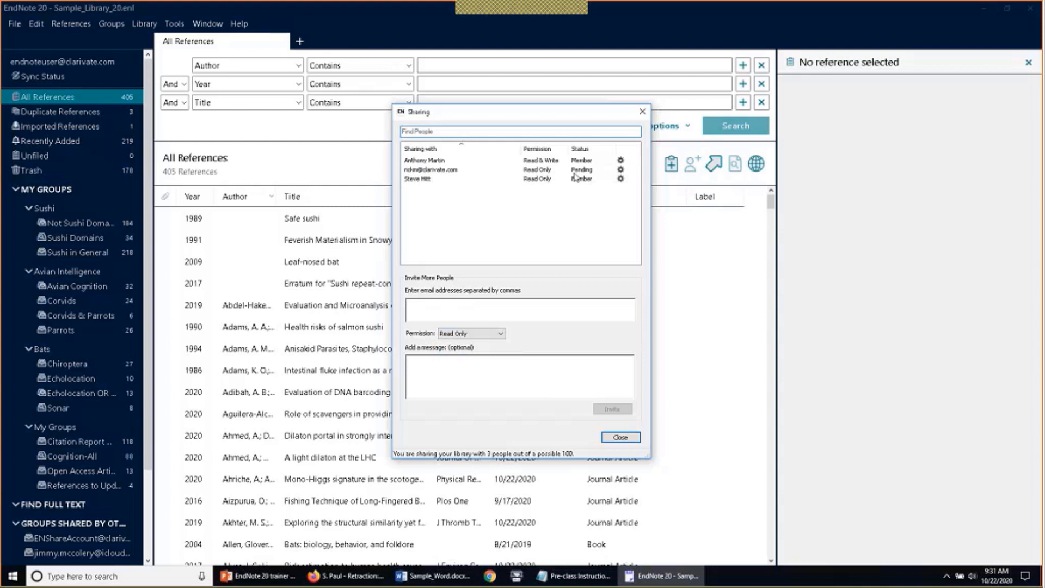
Choose Read & Write from the new invitee's gear options, then close the Sharing window
{"action": "left_click", "coordinate": [620, 170]}
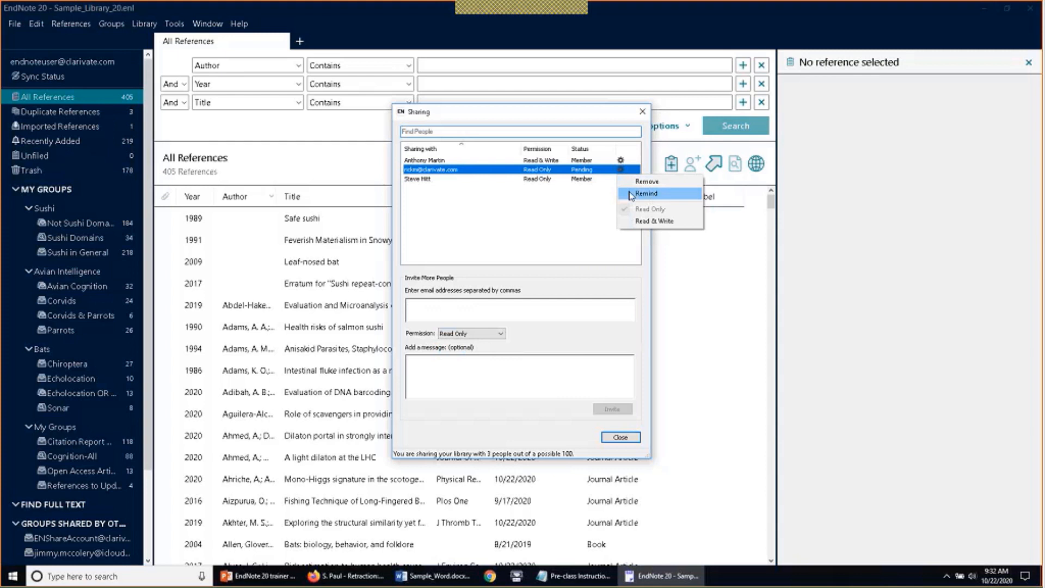
{"action": "left_click", "coordinate": [634, 221]}
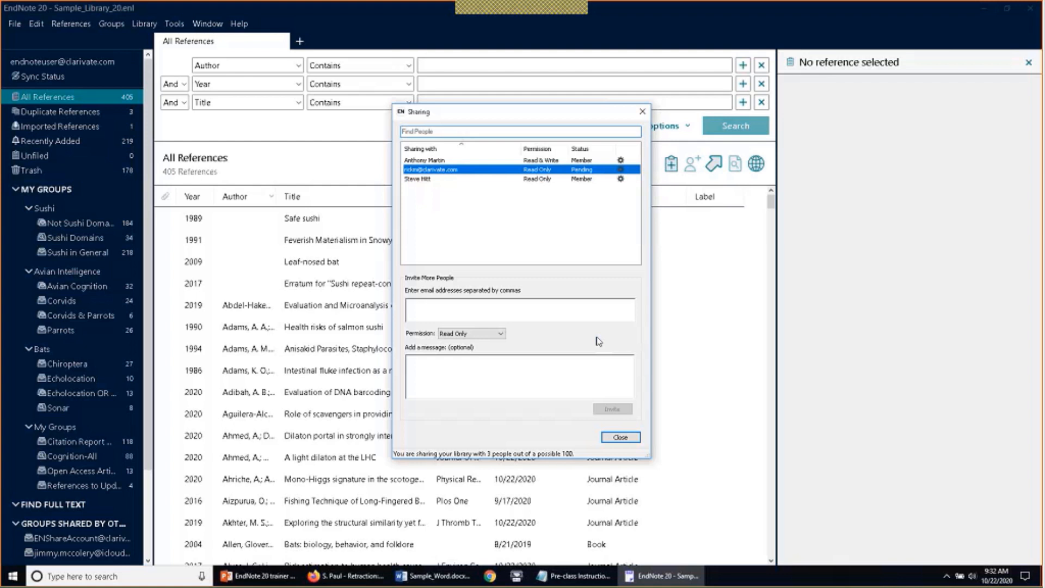
{"action": "left_click", "coordinate": [610, 438]}
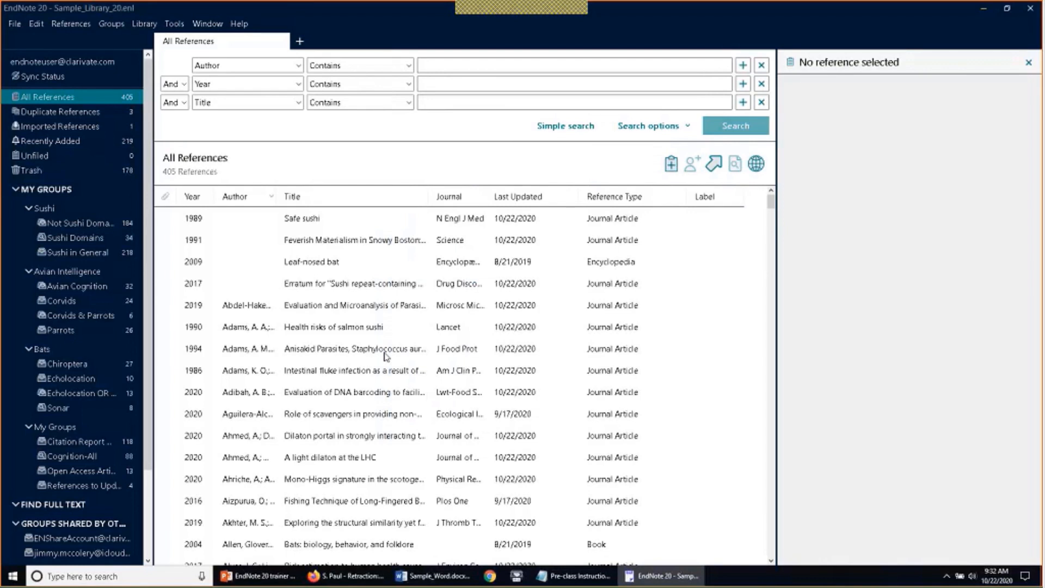
Open the library shared by the other account via File > Open Shared Library
{"action": "left_click", "coordinate": [15, 25]}
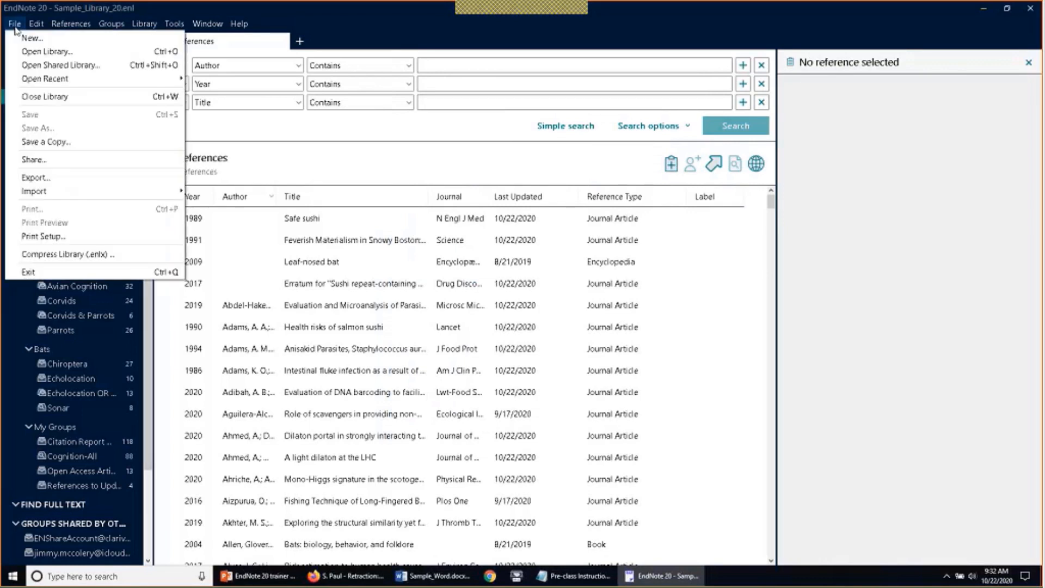
{"action": "left_click", "coordinate": [14, 66]}
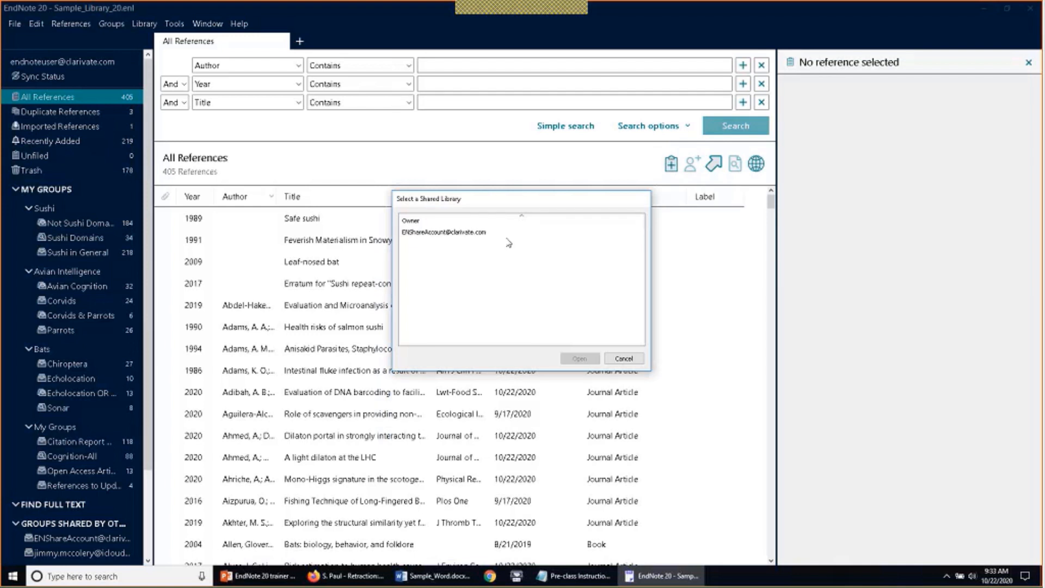
{"action": "left_click", "coordinate": [479, 232]}
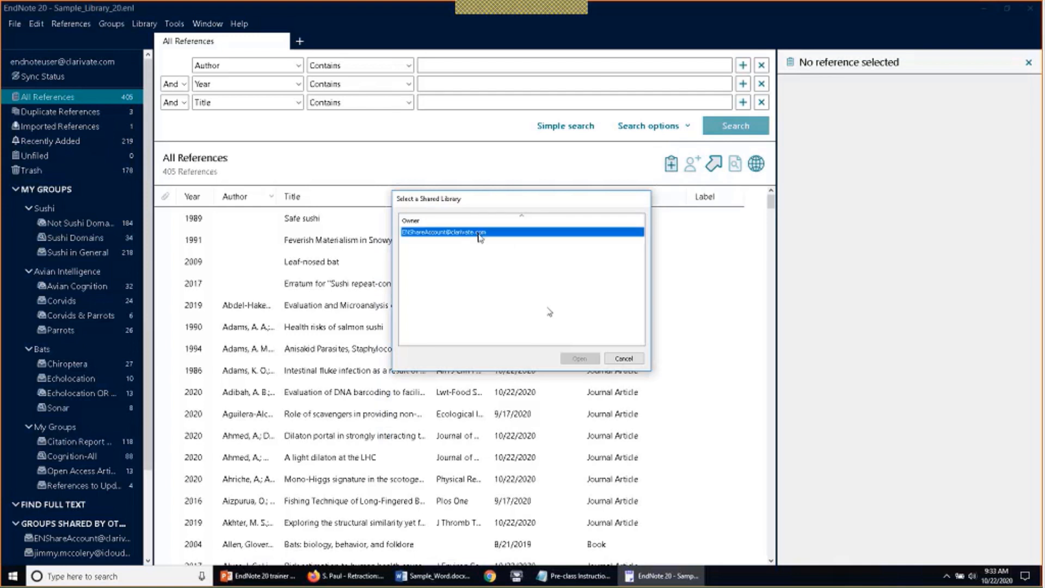
{"action": "left_click", "coordinate": [569, 358]}
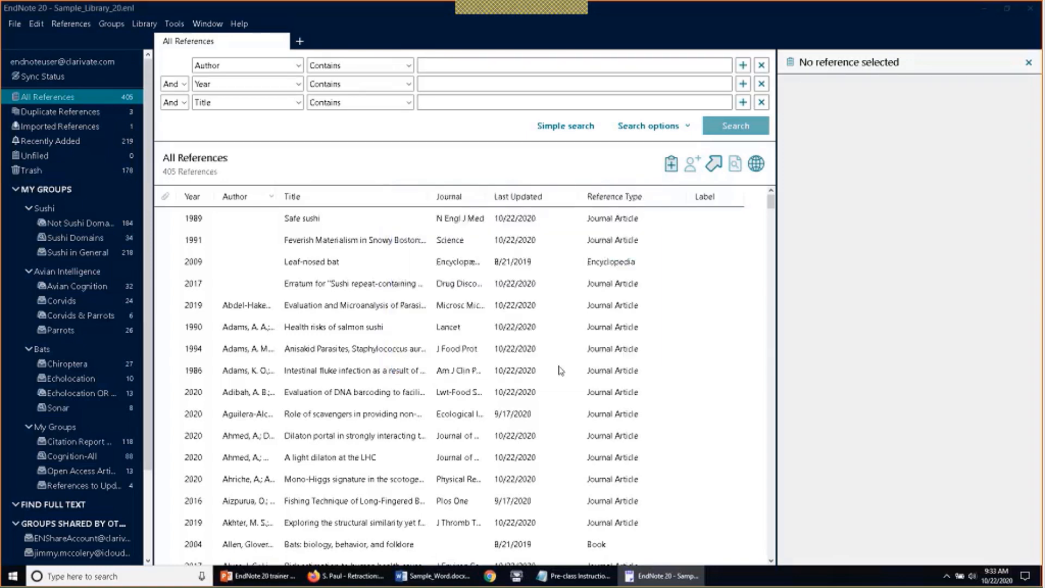
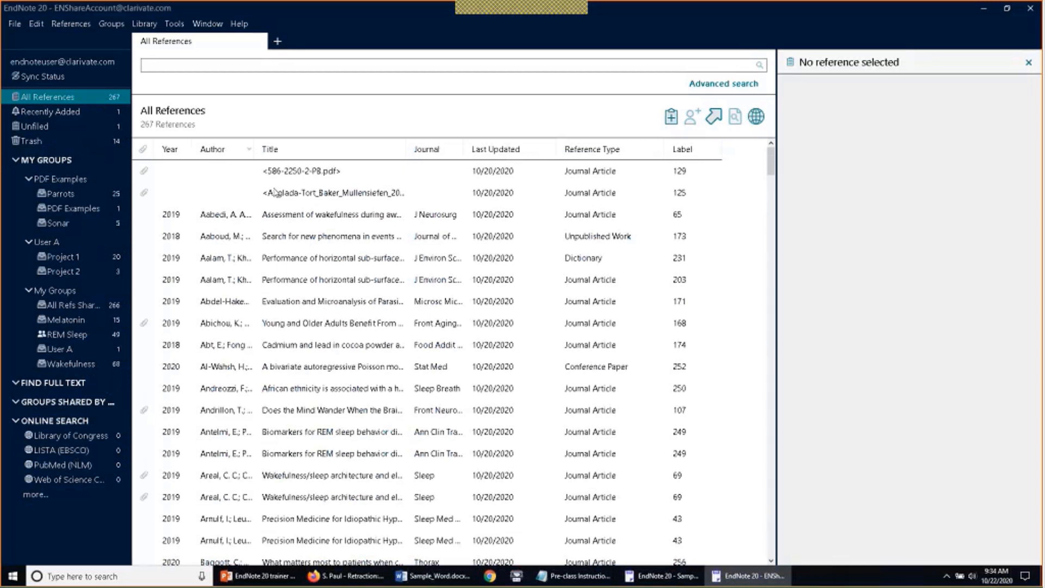
Browse several references in Summary and Edit views, then bring up the sleep study's PDF options
{"action": "left_click", "coordinate": [294, 195]}
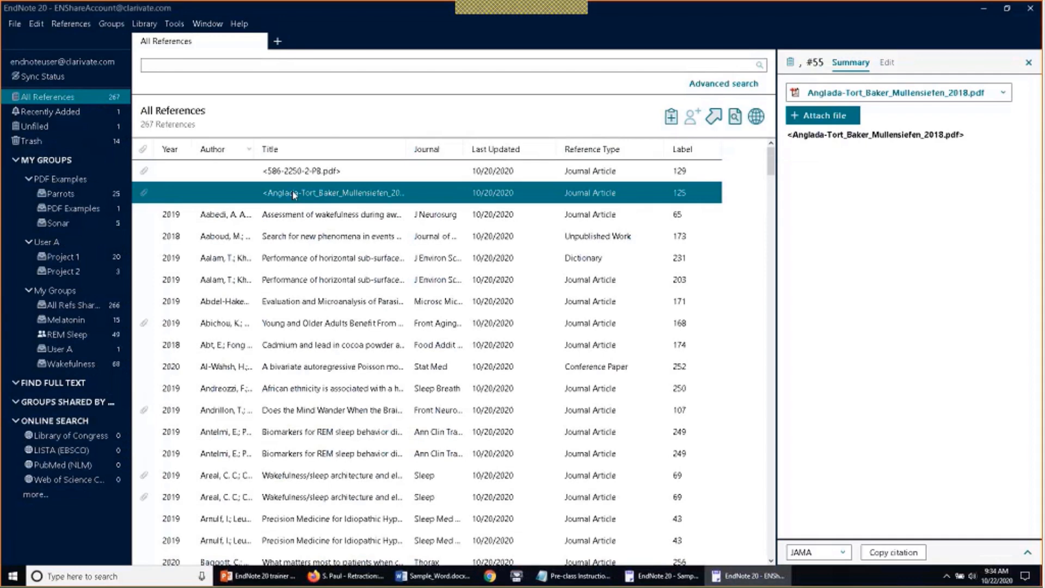
{"action": "left_click", "coordinate": [307, 224]}
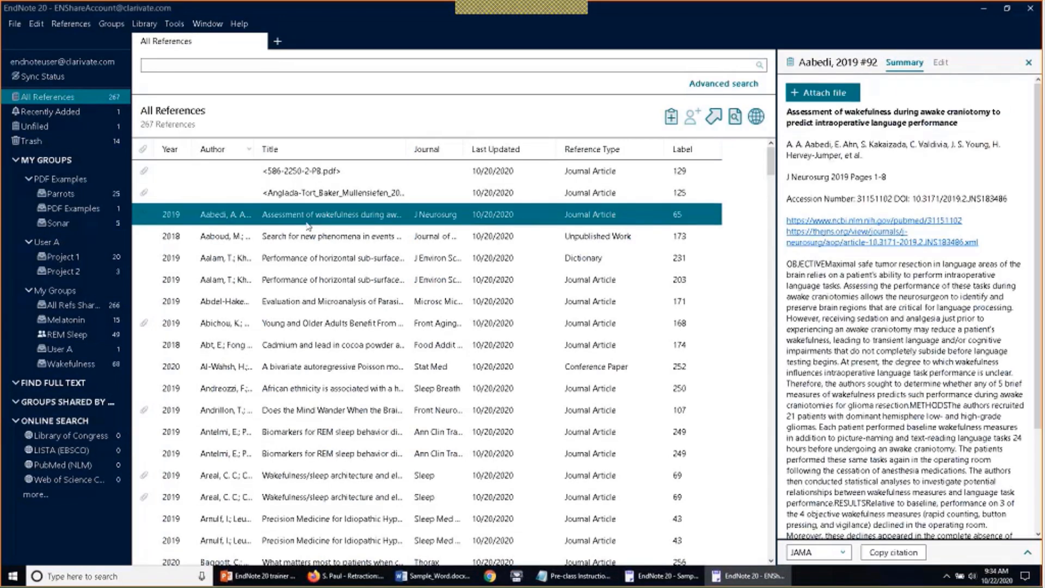
{"action": "left_click", "coordinate": [942, 63]}
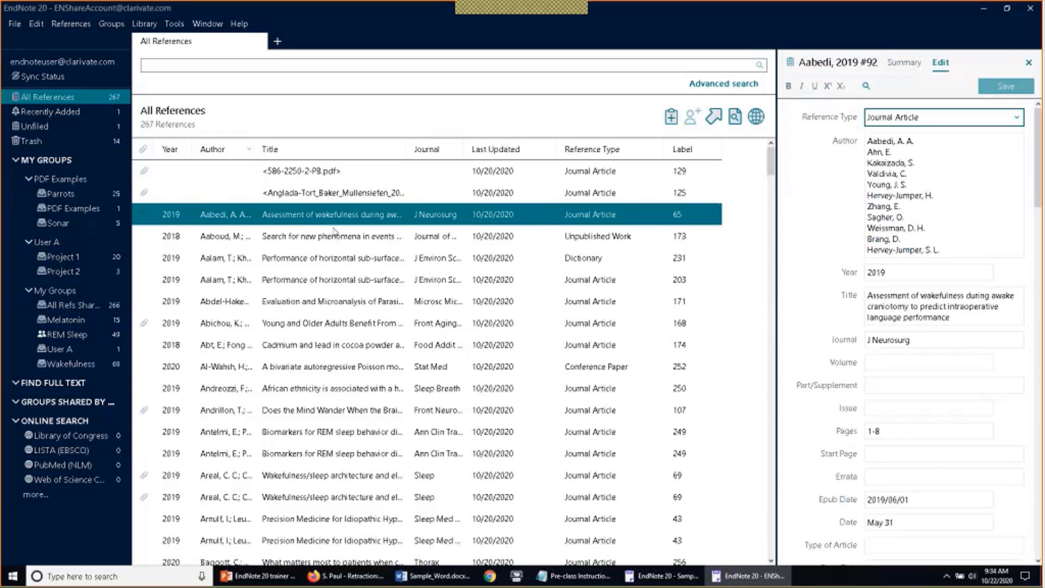
{"action": "left_click", "coordinate": [334, 232]}
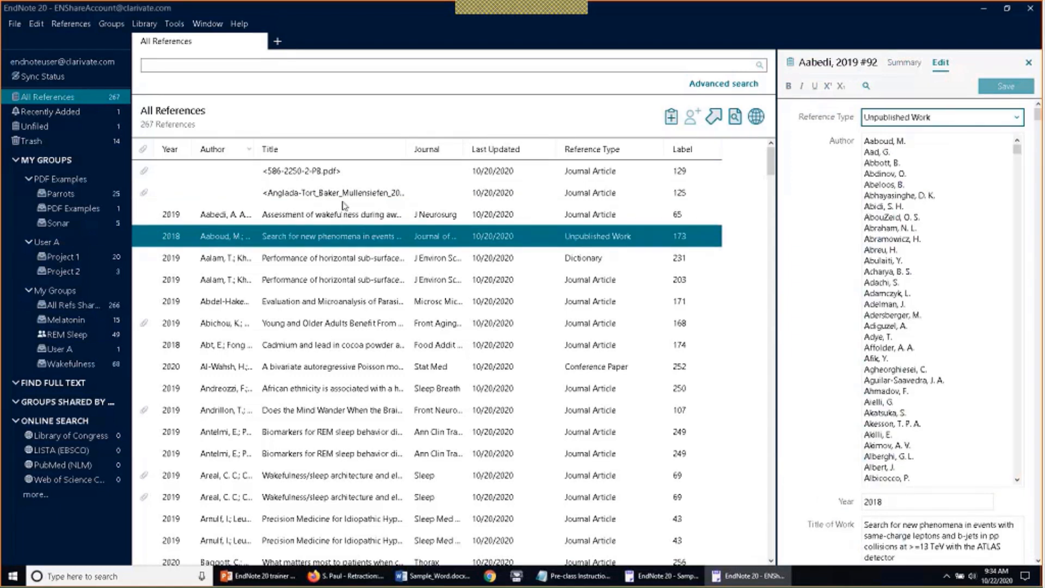
{"action": "left_click", "coordinate": [295, 323]}
{"action": "left_click", "coordinate": [908, 64]}
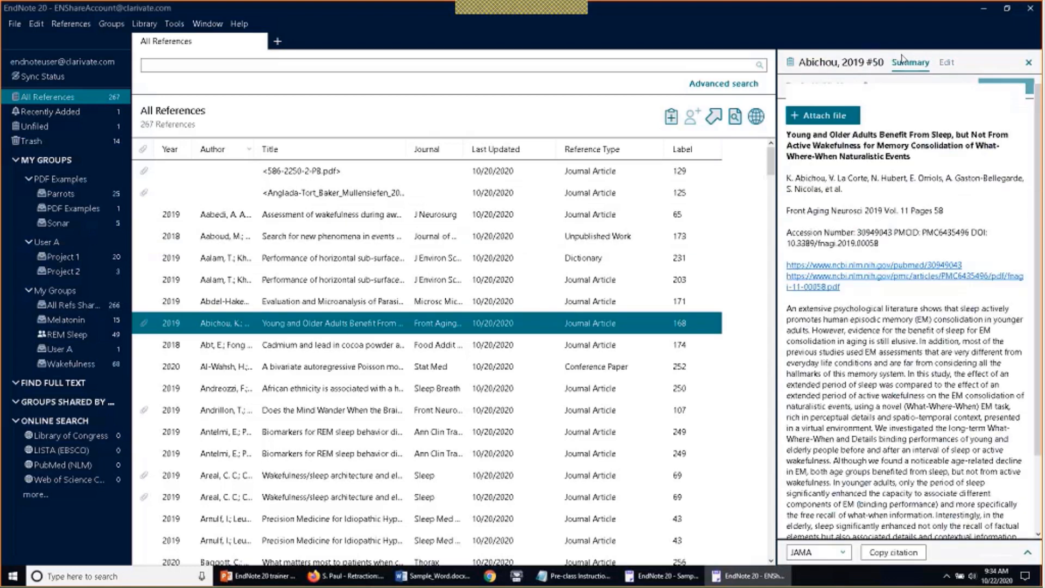
{"action": "left_click", "coordinate": [1016, 97]}
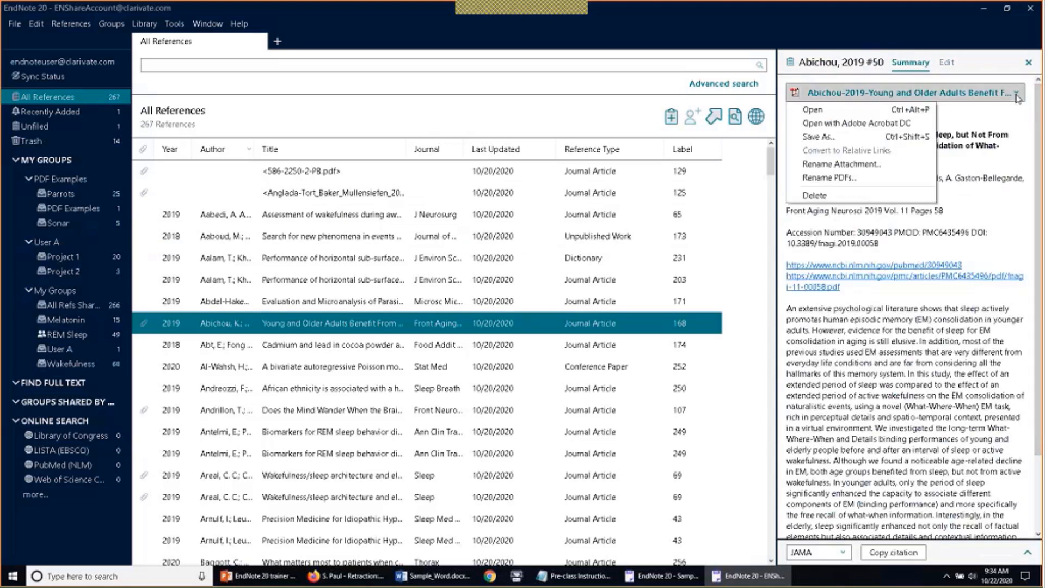
Open the young and older adults sleep study's attached PDF, then close the viewer
{"action": "left_click", "coordinate": [917, 109]}
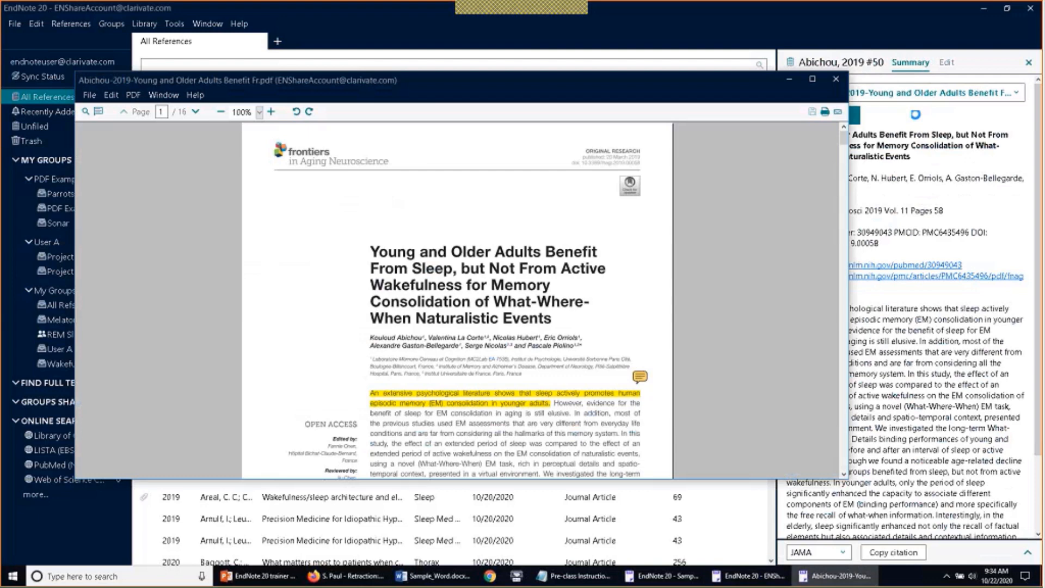
{"action": "left_click", "coordinate": [836, 80]}
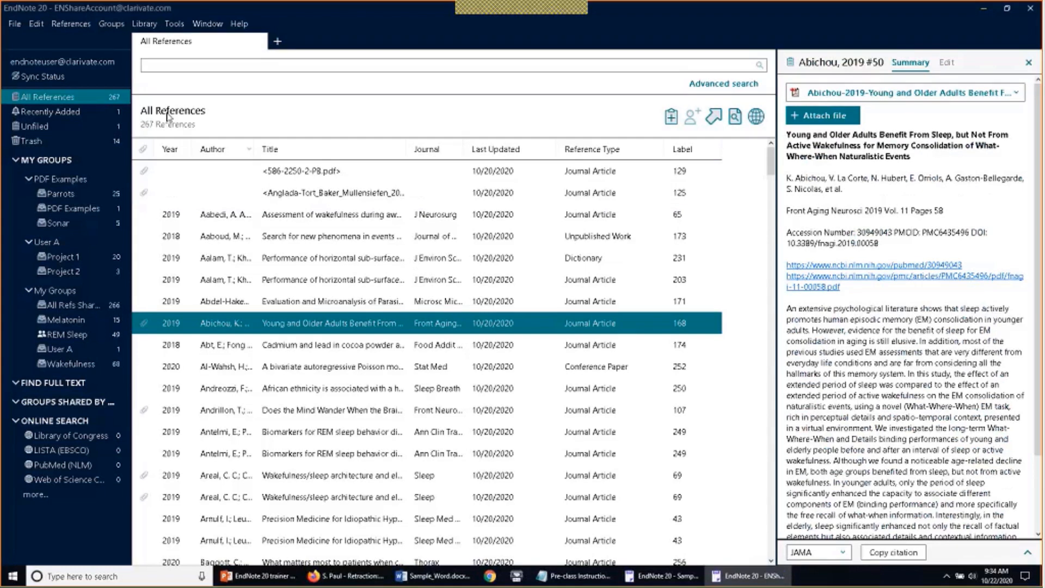
Show the library's Sync Status page along with its history of past sync changes
{"action": "left_click", "coordinate": [34, 79]}
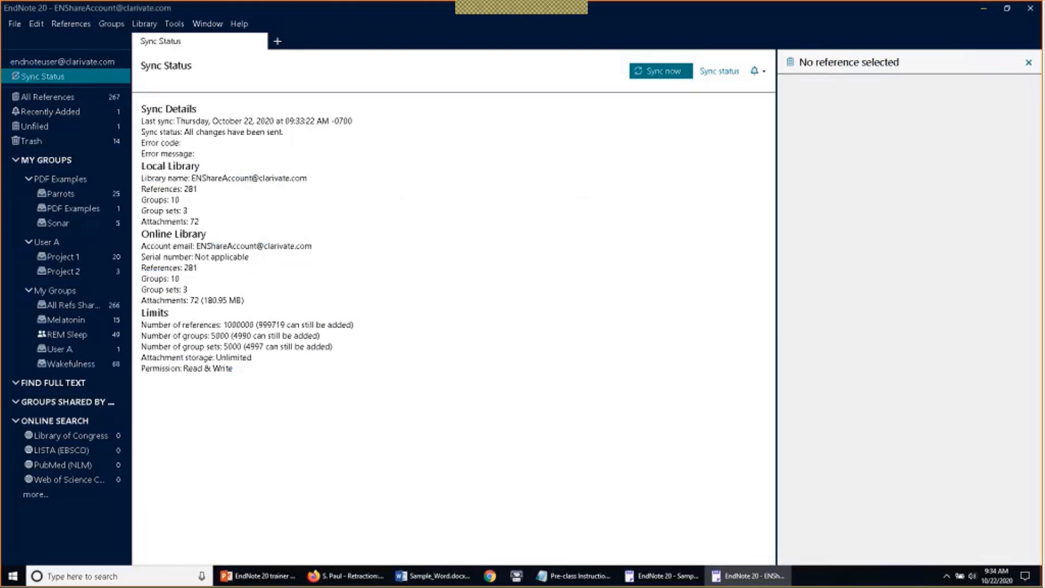
{"action": "left_click", "coordinate": [764, 72]}
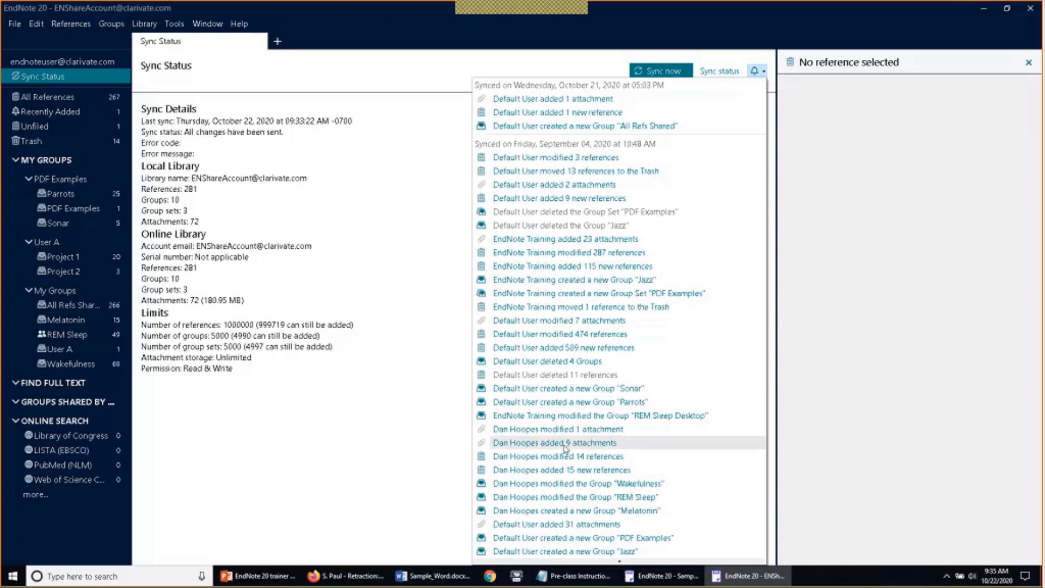
List the references from the nine-attachment sync and review the melatonin early brain injury article
{"action": "left_click", "coordinate": [636, 444]}
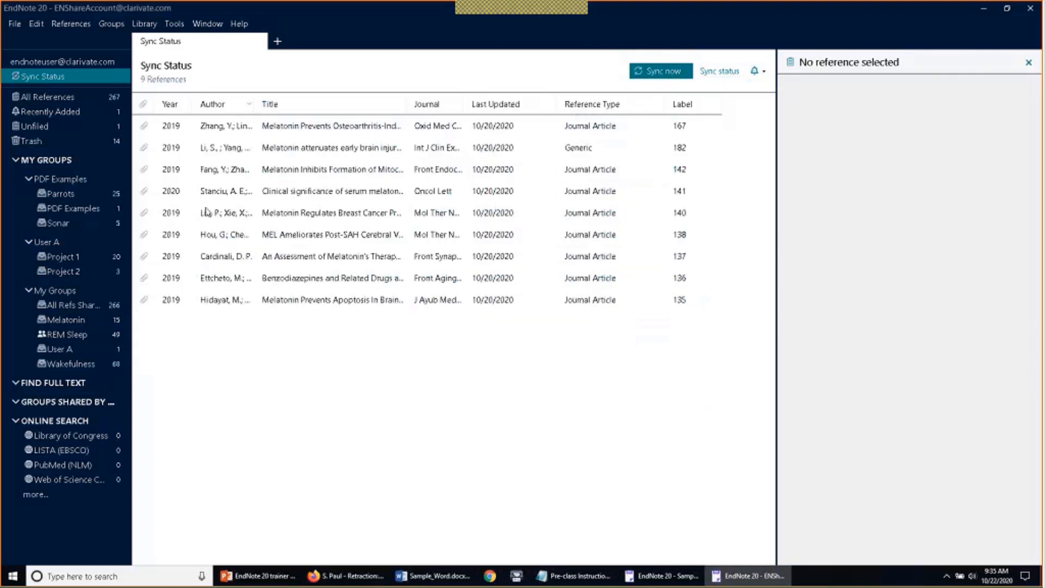
{"action": "left_click", "coordinate": [301, 156]}
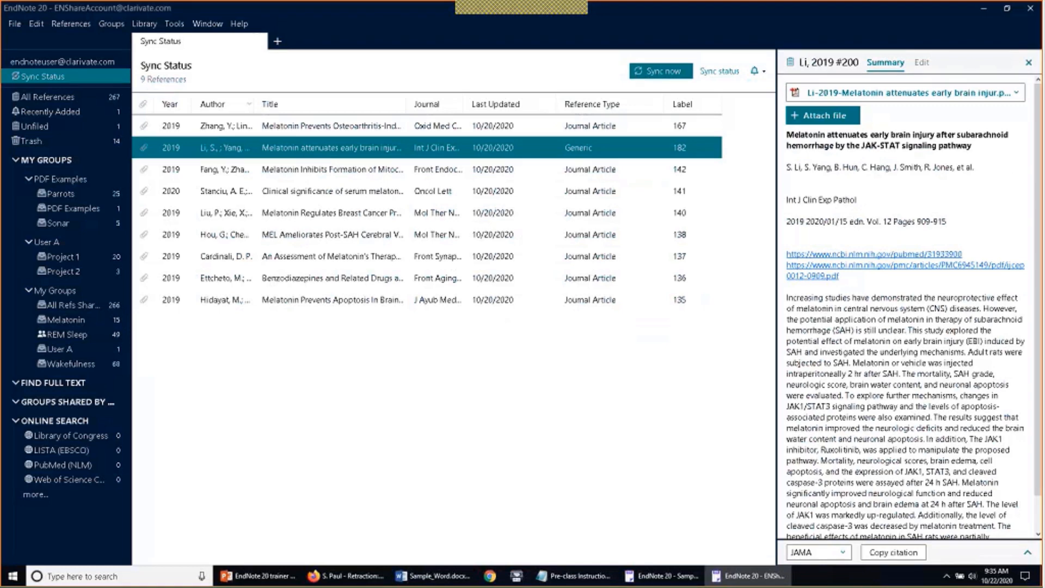
{"action": "left_click", "coordinate": [763, 72]}
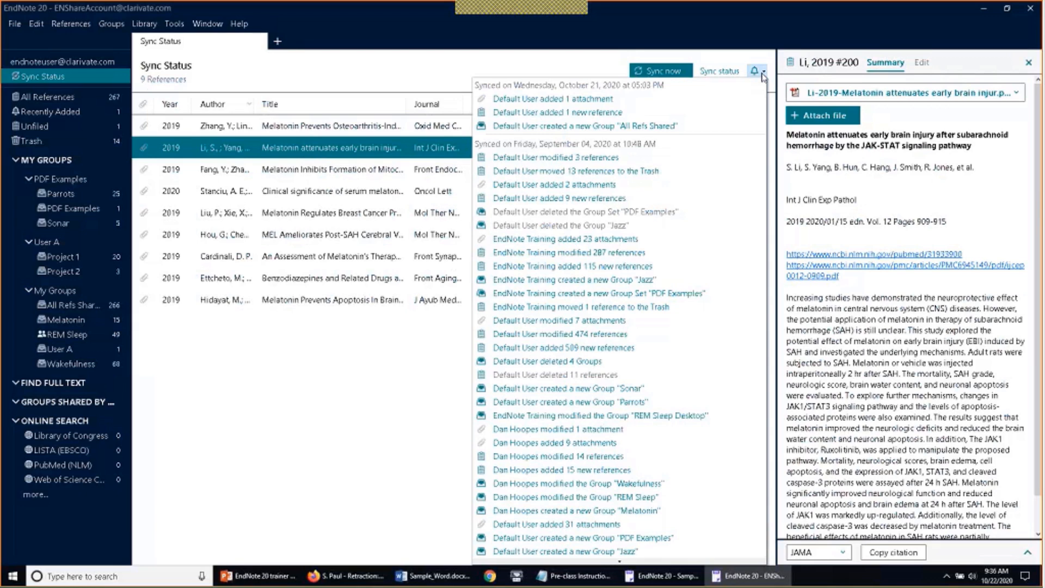
{"action": "left_click", "coordinate": [362, 385]}
{"action": "left_click", "coordinate": [362, 385]}
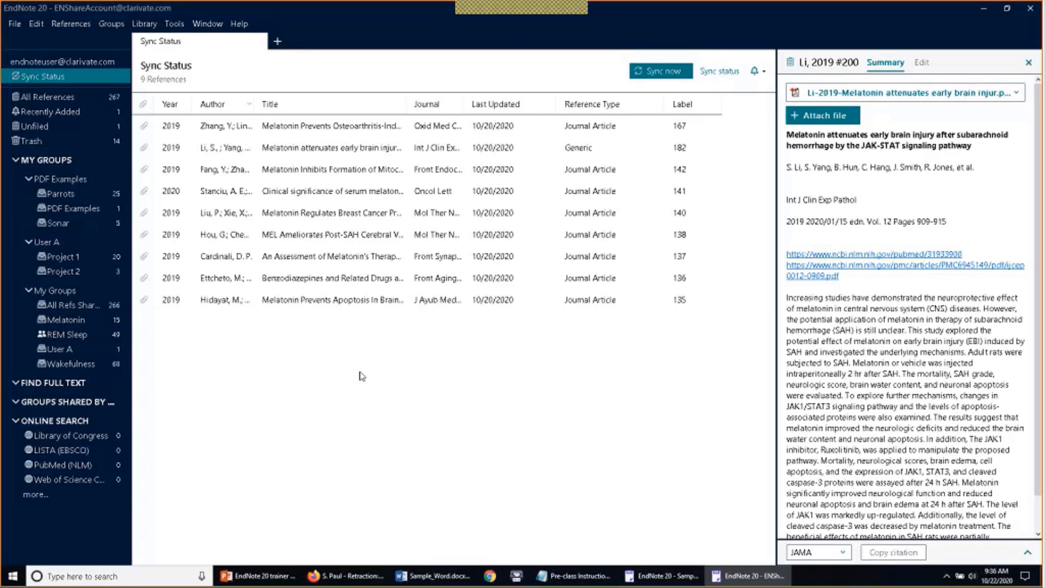
{"action": "left_click", "coordinate": [16, 25]}
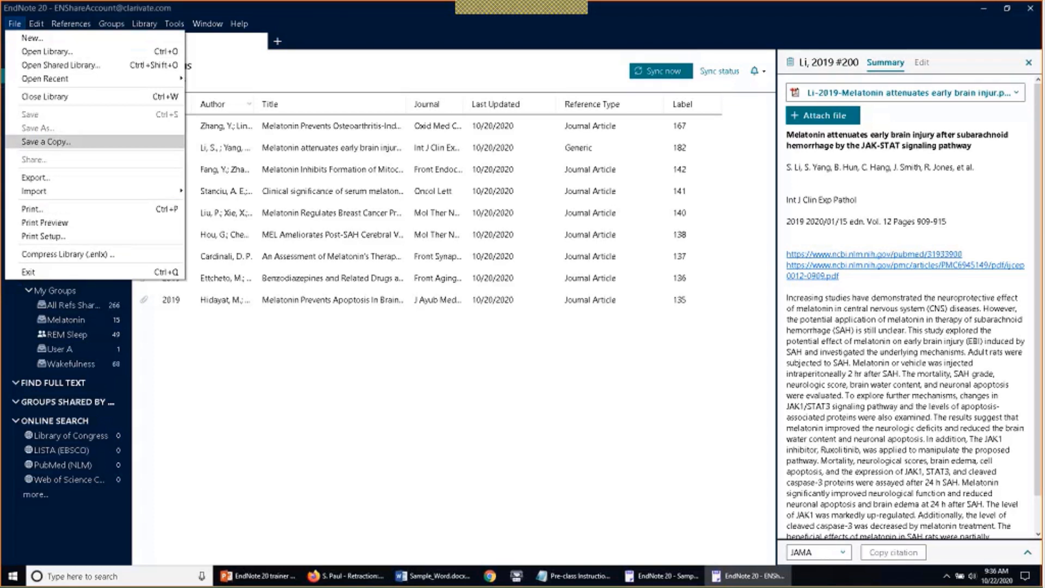
Return to all 267 references, briefly opening and dismissing Library > Find and Replace
{"action": "left_click", "coordinate": [275, 370]}
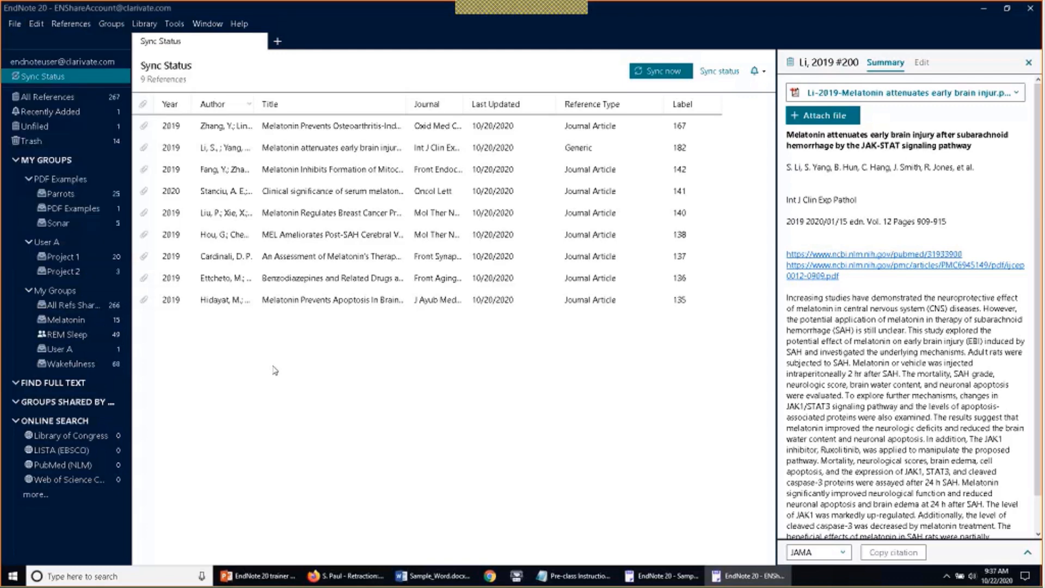
{"action": "left_click", "coordinate": [47, 96]}
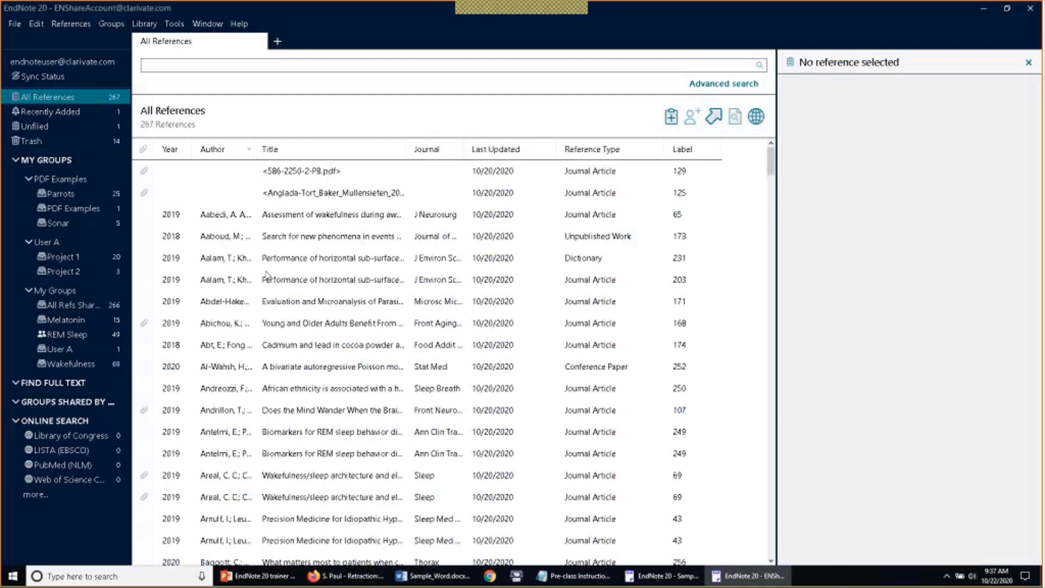
{"action": "left_click", "coordinate": [144, 23]}
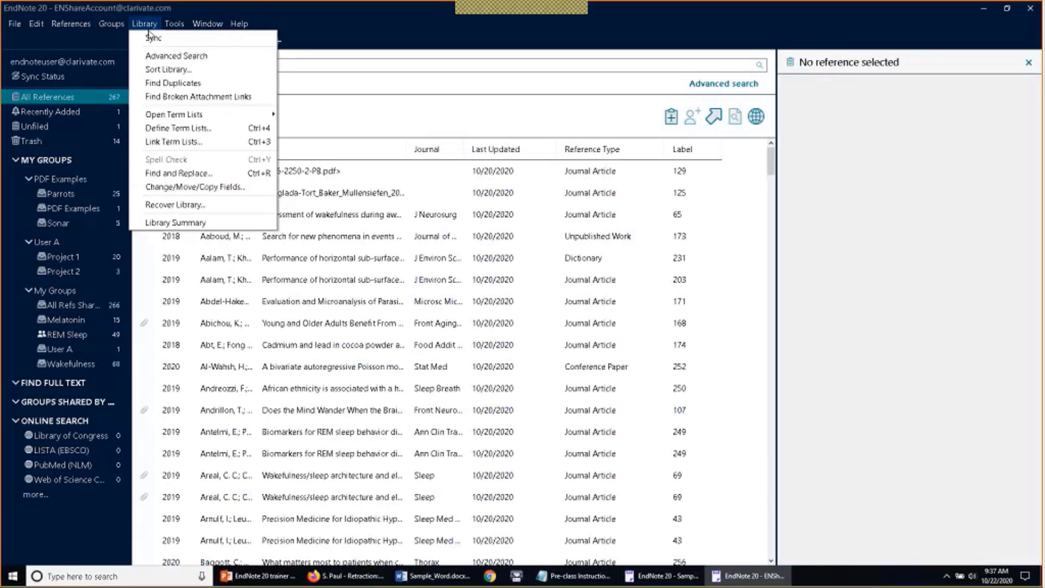
{"action": "left_click", "coordinate": [140, 174]}
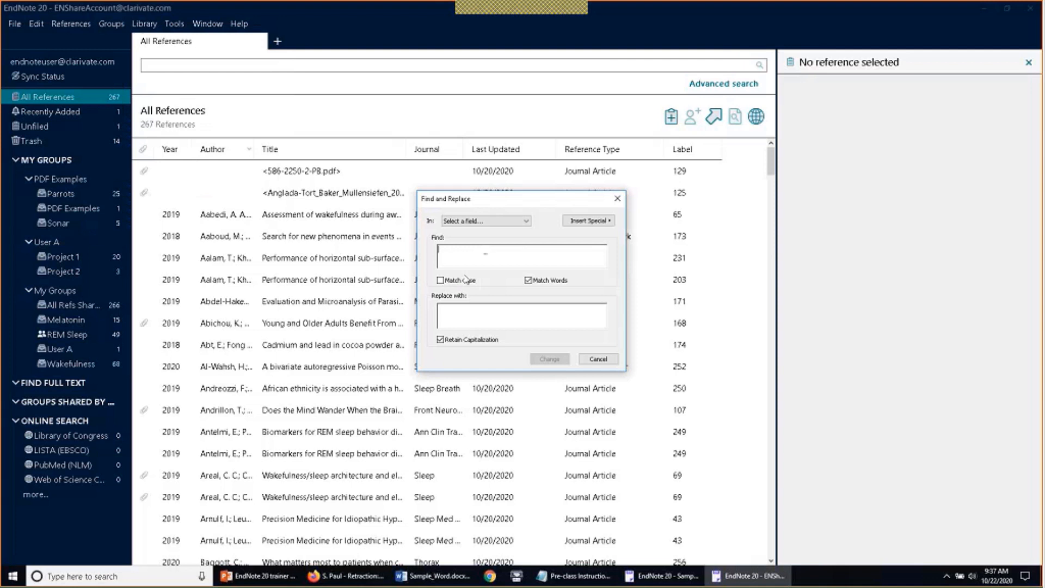
{"action": "key", "text": "Escape"}
{"action": "left_click", "coordinate": [147, 24]}
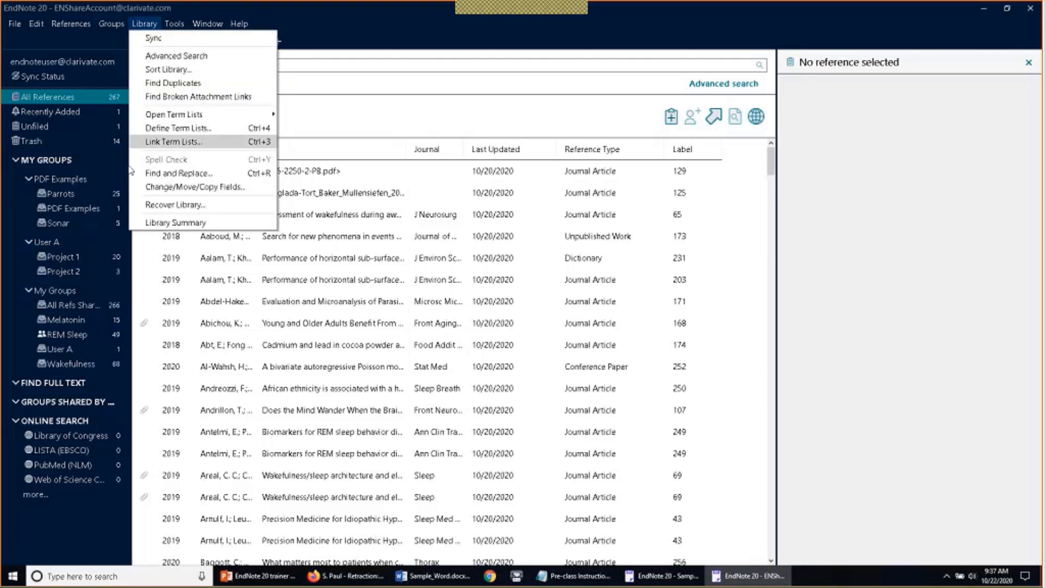
{"action": "left_click", "coordinate": [139, 191]}
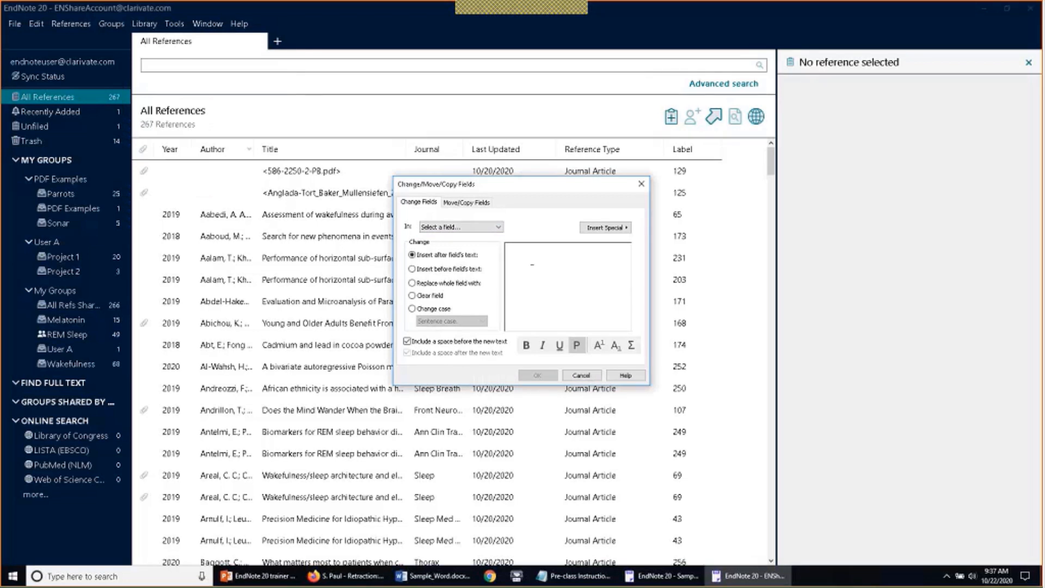
{"action": "left_click", "coordinate": [414, 295]}
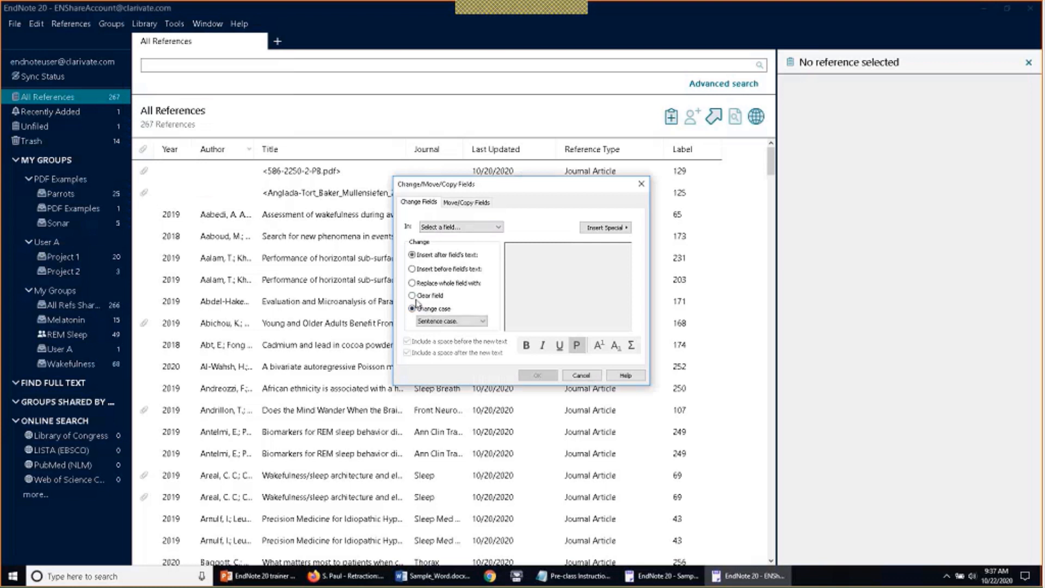
{"action": "left_click", "coordinate": [412, 308]}
{"action": "left_click", "coordinate": [473, 321]}
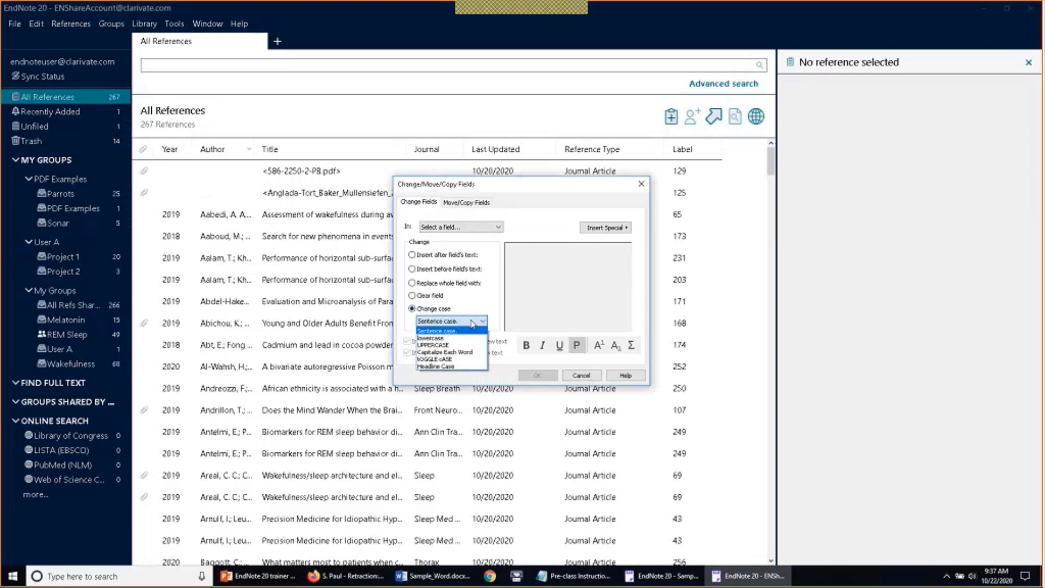
{"action": "left_click", "coordinate": [472, 322]}
{"action": "left_click", "coordinate": [466, 202]}
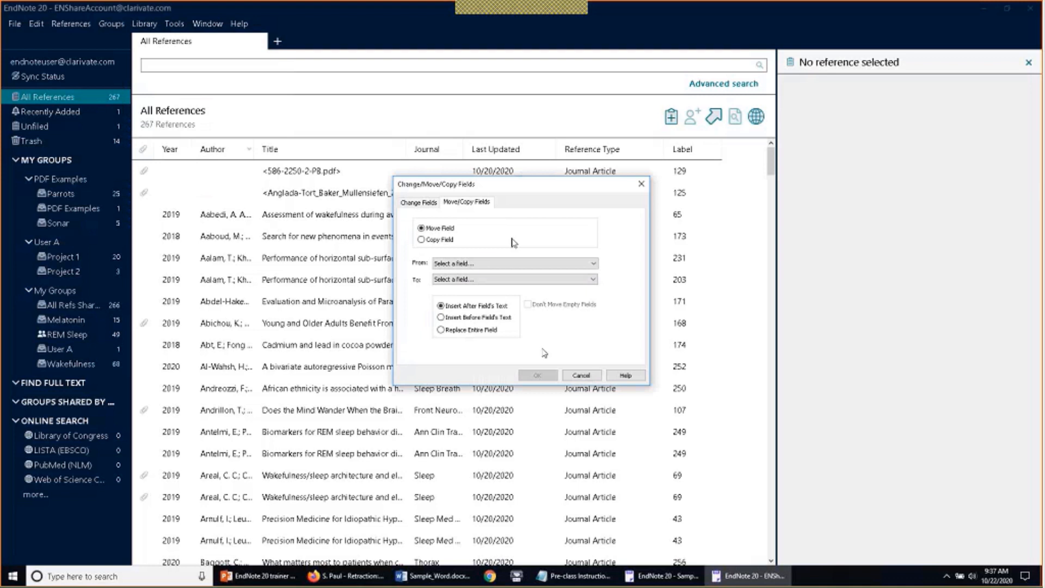
{"action": "left_click", "coordinate": [580, 375]}
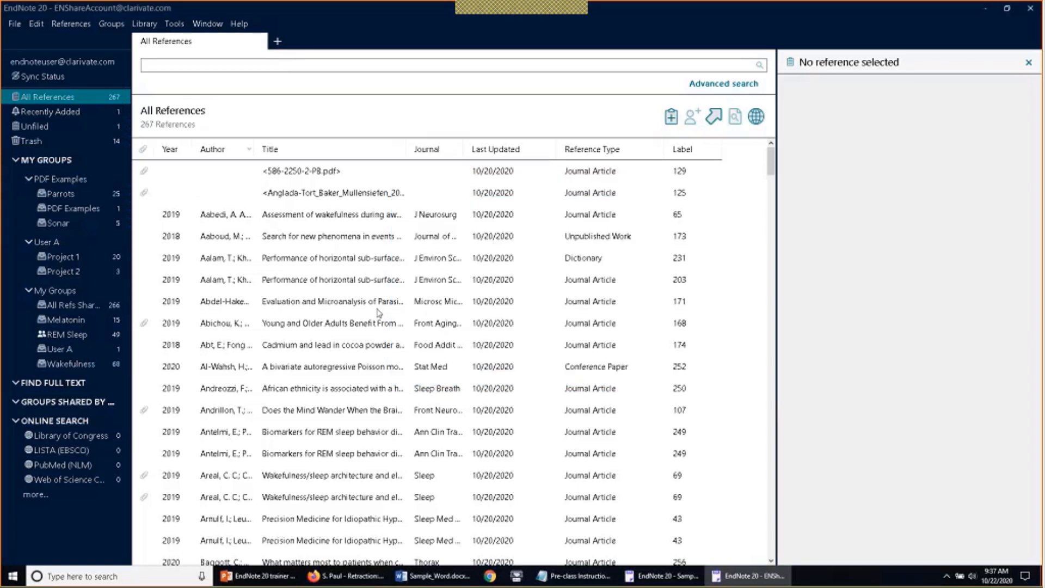
Select the wetlands, Poisson model, mind-wandering, wakefulness and idiopathic hypersomnia references together
{"action": "left_click", "coordinate": [320, 260]}
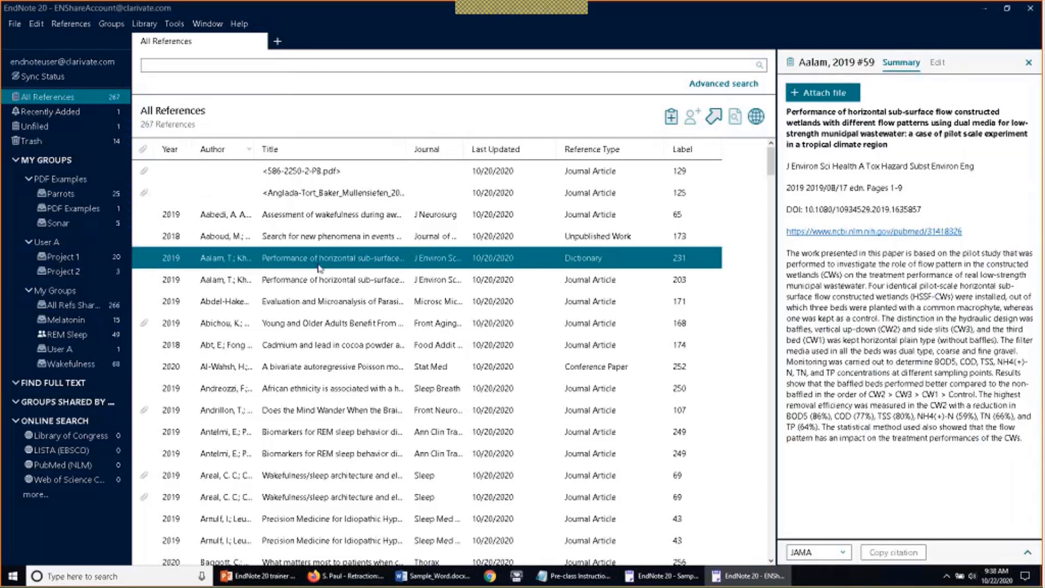
{"action": "left_click", "coordinate": [290, 369], "text": "ctrl"}
{"action": "left_click", "coordinate": [294, 410], "text": "ctrl"}
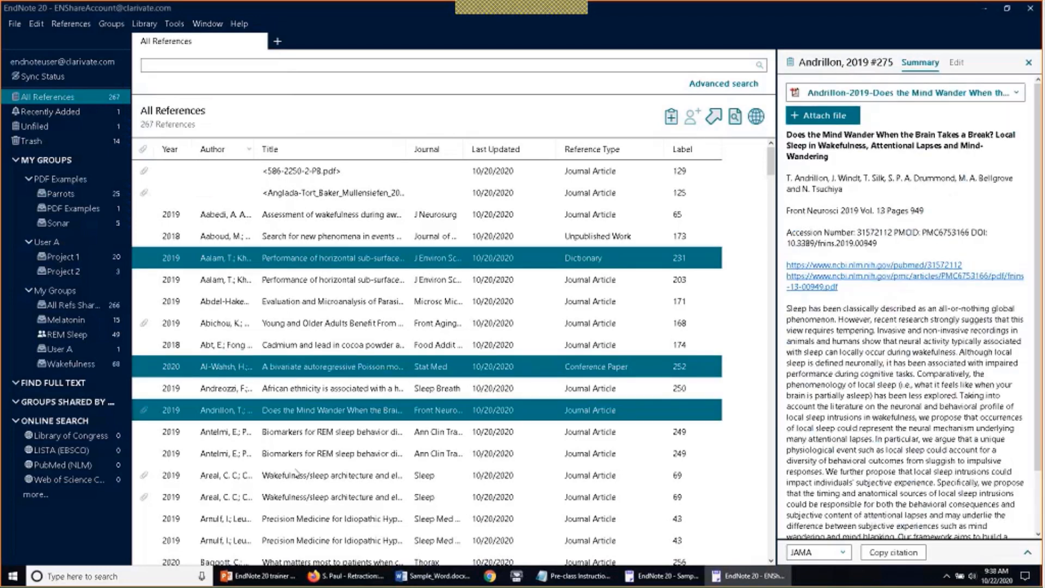
{"action": "left_click", "coordinate": [296, 474], "text": "ctrl"}
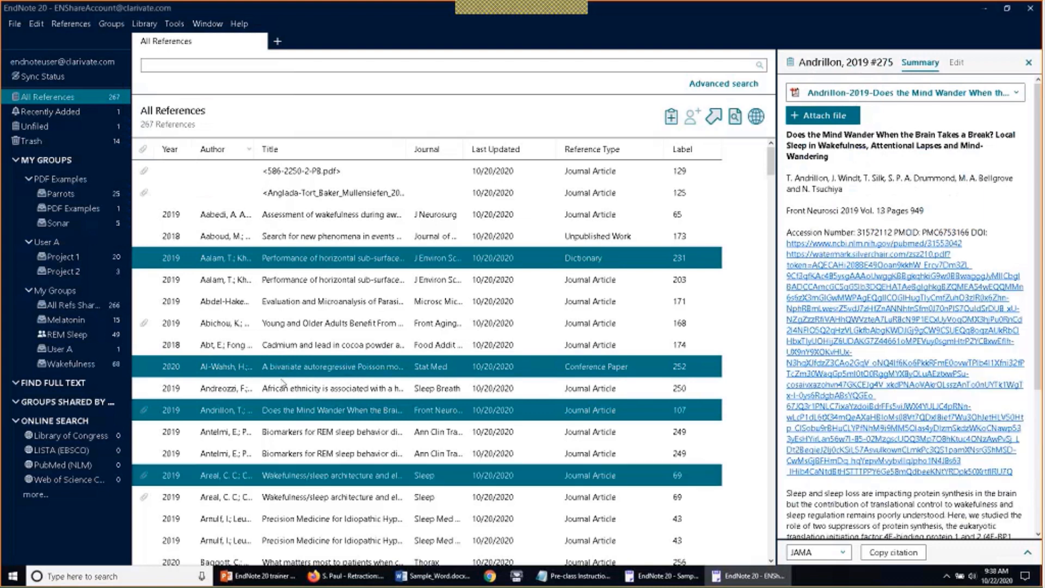
{"action": "left_click", "coordinate": [280, 520], "text": "ctrl"}
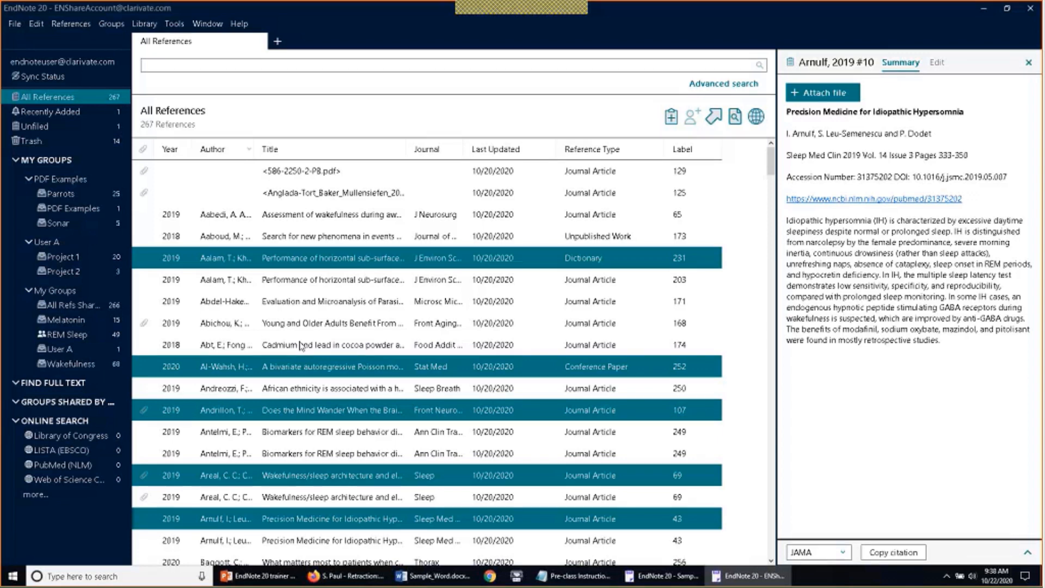
Switch to the Melatonin group's 15 references, leaving the Library menu unused
{"action": "left_click", "coordinate": [68, 319]}
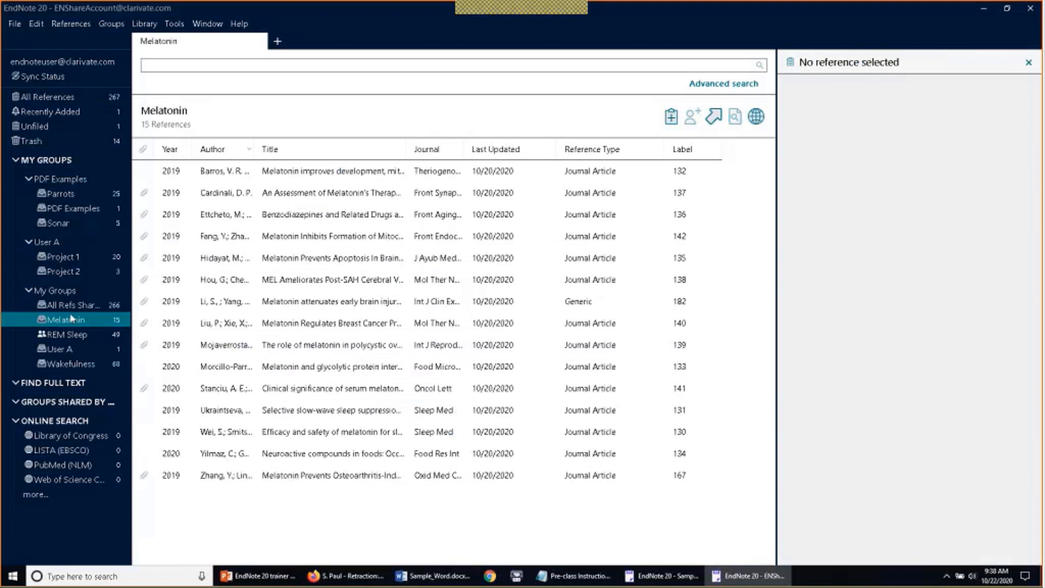
{"action": "left_click", "coordinate": [144, 25]}
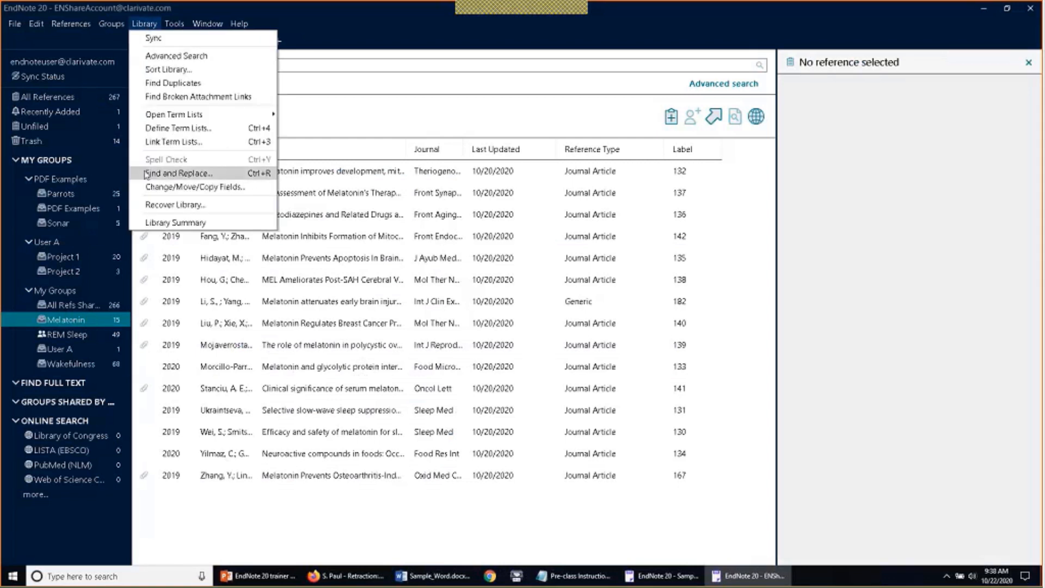
{"action": "left_click", "coordinate": [311, 456]}
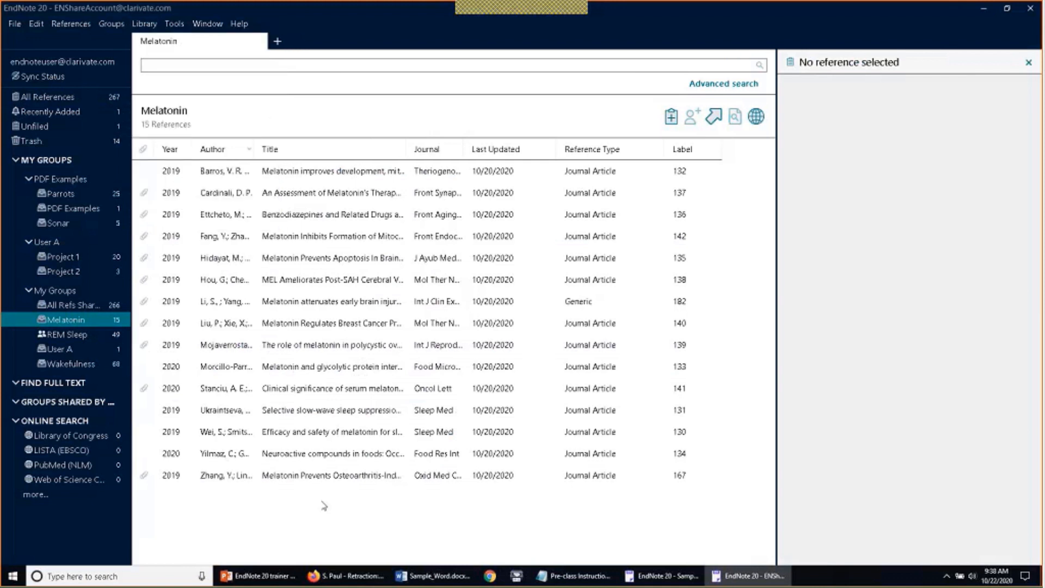
In All References, select the wetlands, African ethnicity, wakefulness and idiopathic hypersomnia papers
{"action": "left_click", "coordinate": [65, 102]}
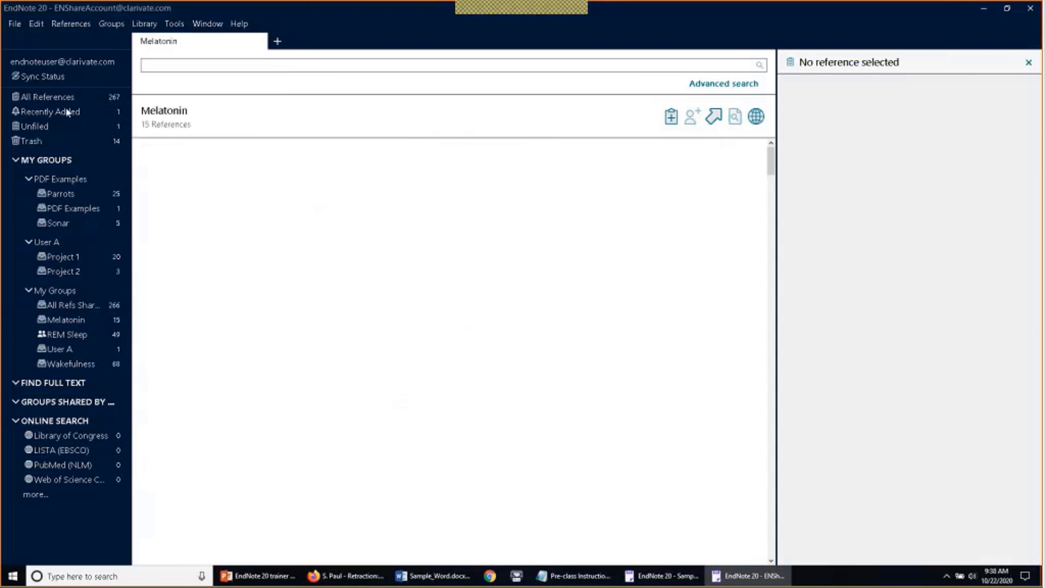
{"action": "left_click", "coordinate": [233, 278]}
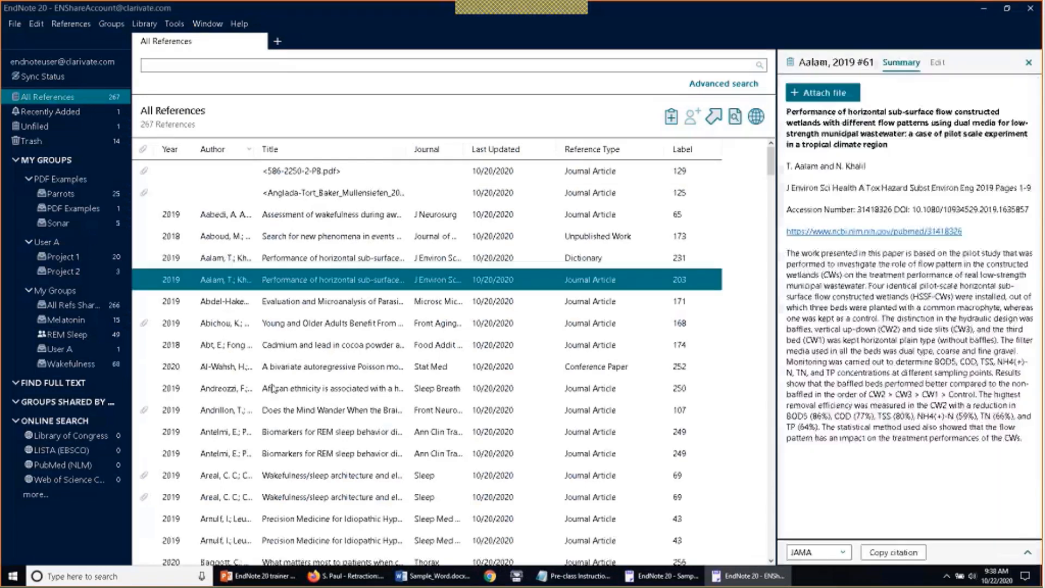
{"action": "left_click", "coordinate": [264, 387], "text": "ctrl"}
{"action": "left_click", "coordinate": [275, 472], "text": "ctrl"}
{"action": "left_click", "coordinate": [282, 520], "text": "ctrl"}
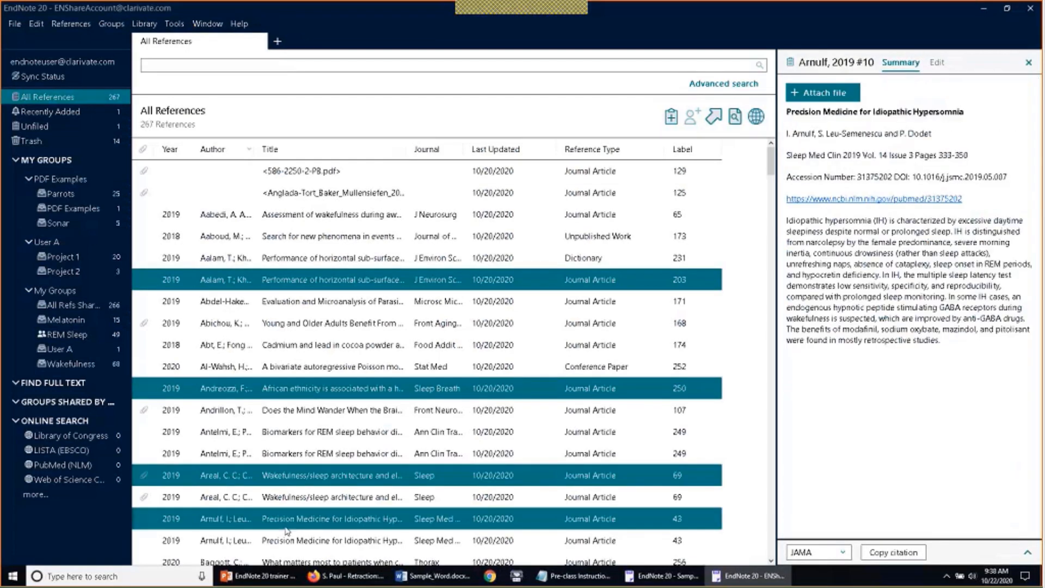
Put the four papers into a new custom group and rename it 'Global edit'
{"action": "left_click", "coordinate": [123, 22]}
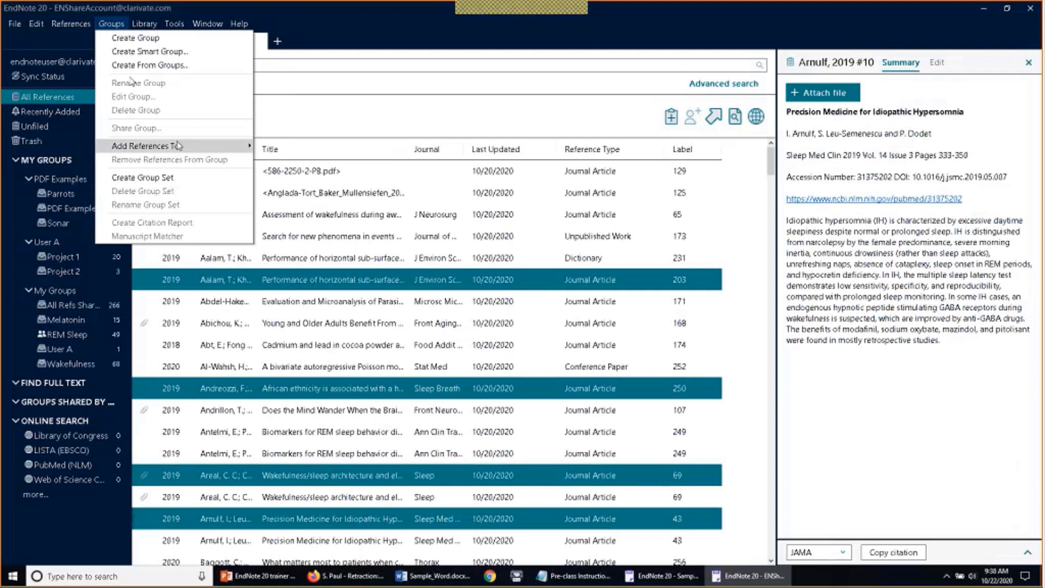
{"action": "mouse_move", "coordinate": [179, 145]}
{"action": "left_click", "coordinate": [293, 149]}
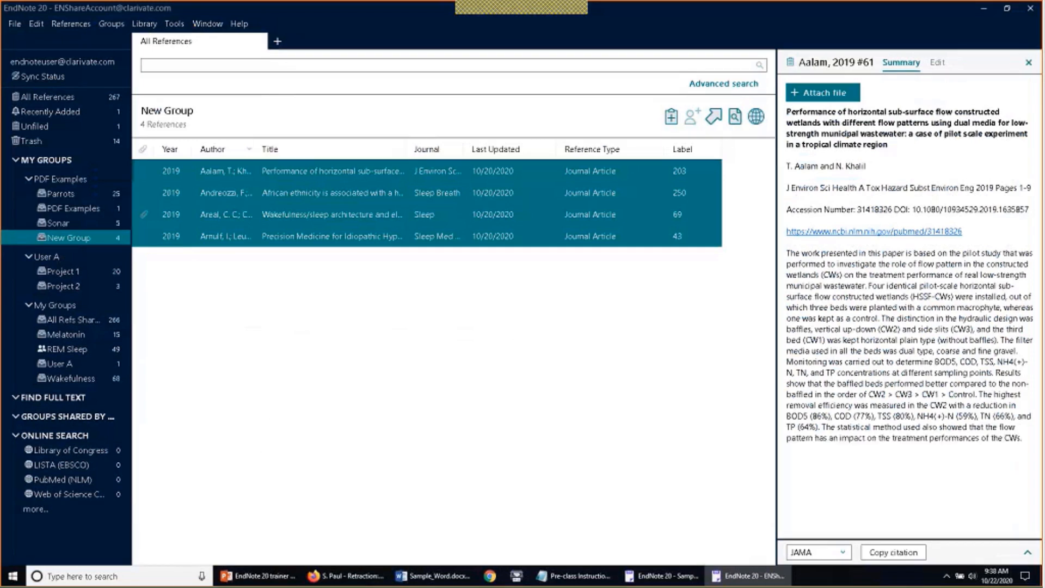
{"action": "right_click", "coordinate": [72, 238]}
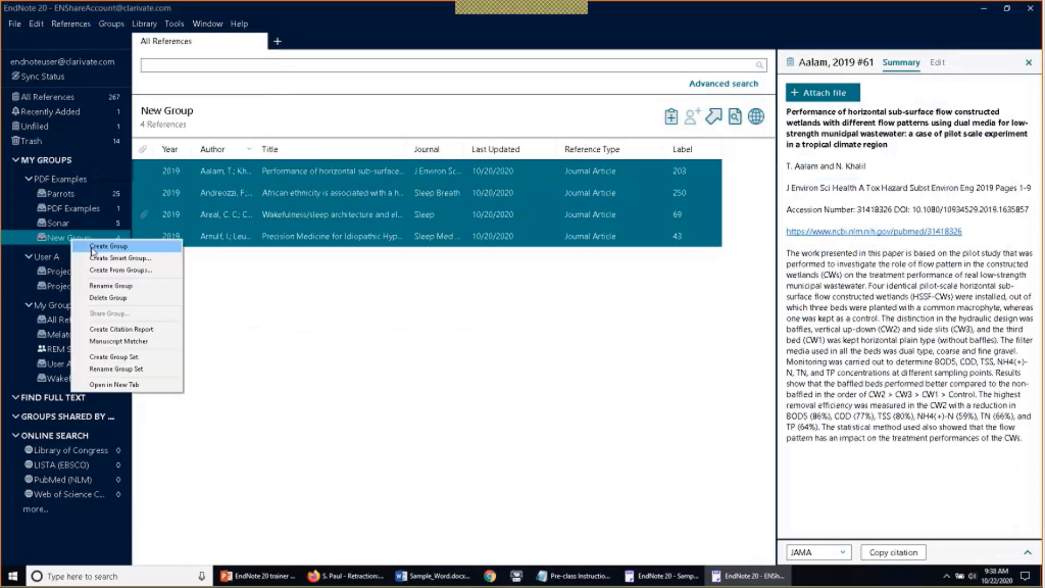
{"action": "left_click", "coordinate": [96, 284]}
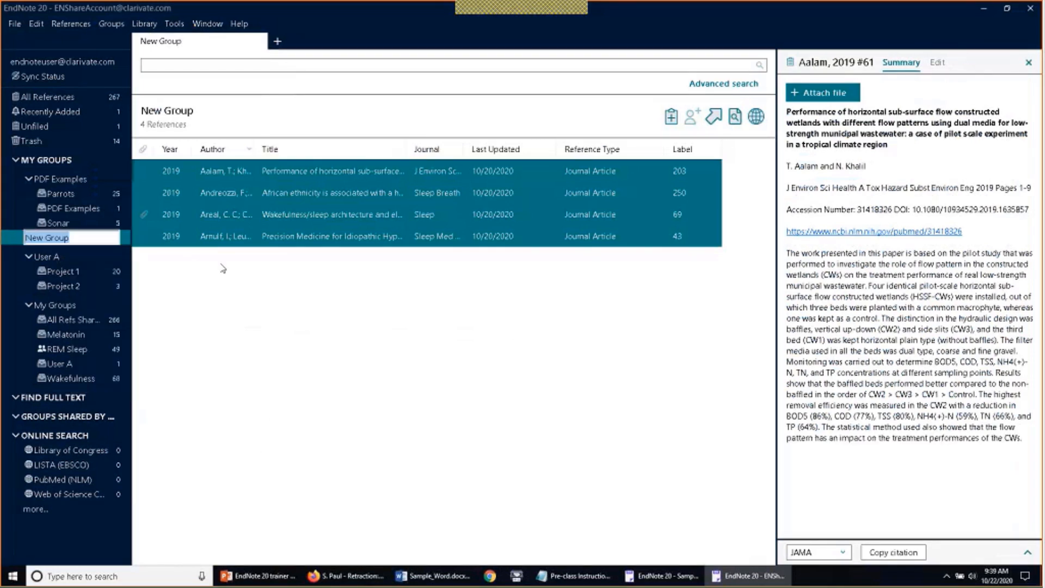
{"action": "type", "text": "Global edit"}
{"action": "key", "text": "Return"}
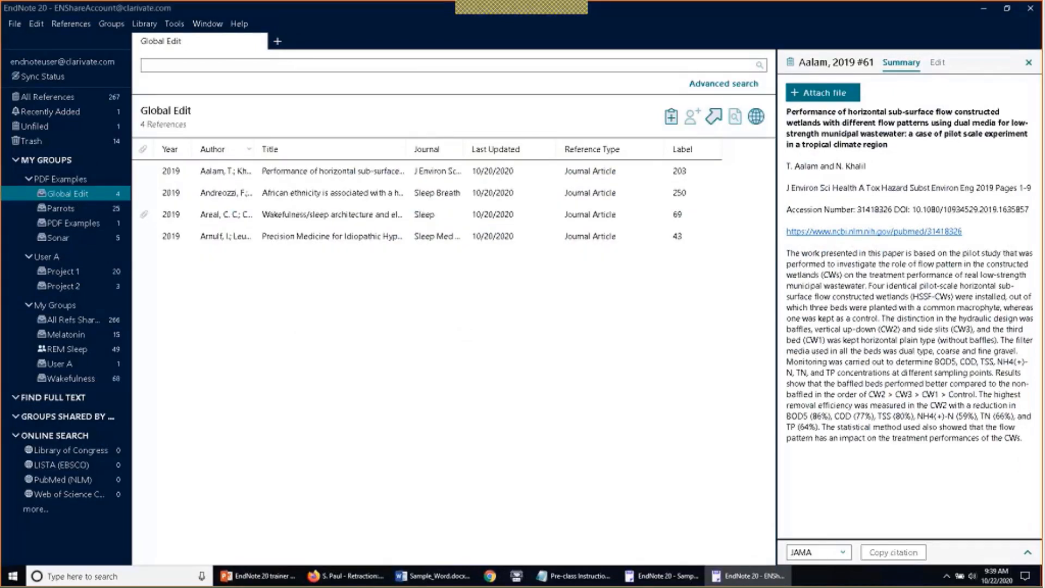
Show all 267 references and widen the Author column by dragging its divider right
{"action": "left_click", "coordinate": [155, 25]}
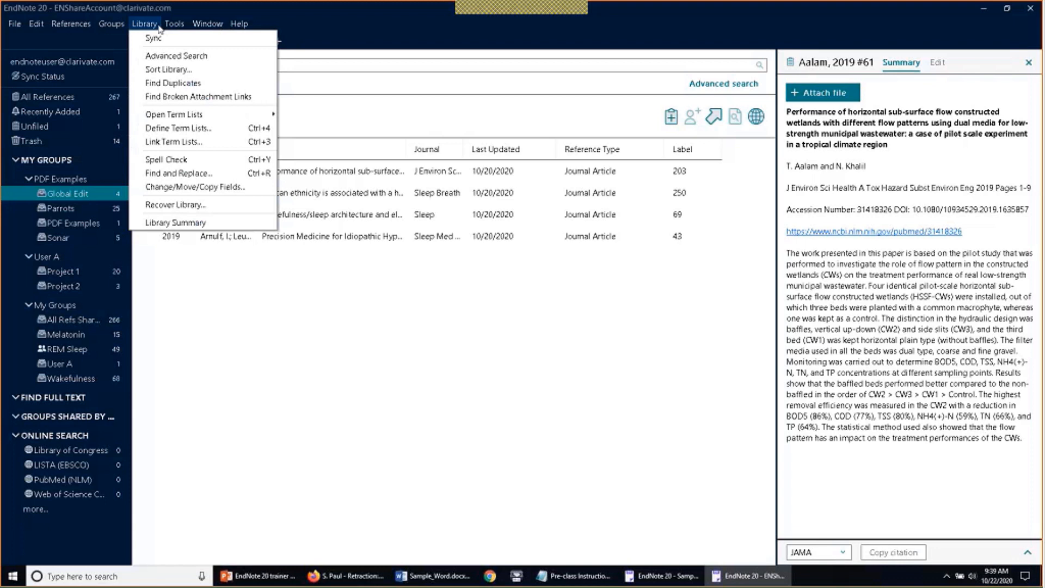
{"action": "left_click", "coordinate": [157, 25]}
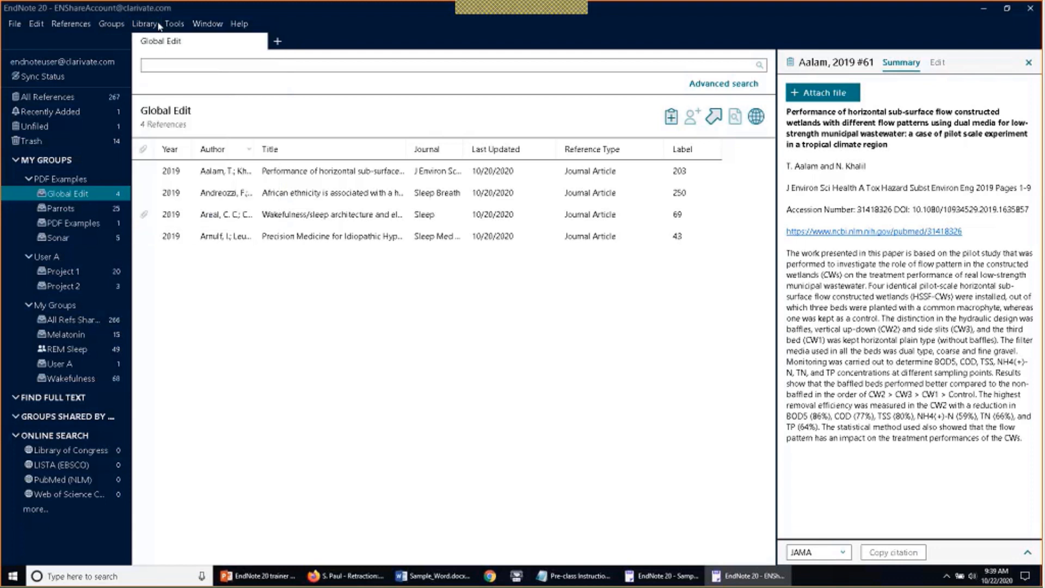
{"action": "left_click", "coordinate": [158, 24]}
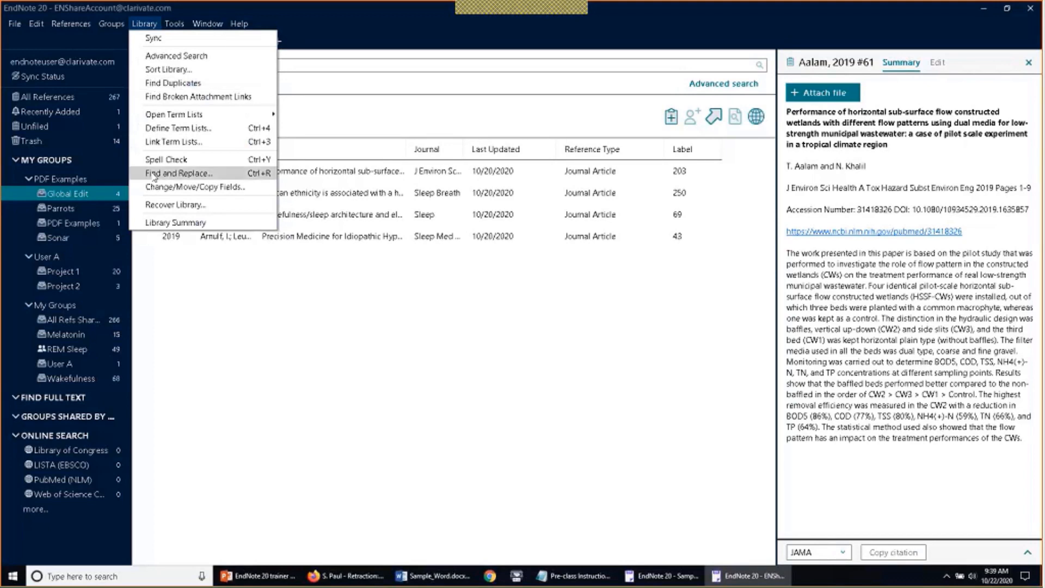
{"action": "left_click", "coordinate": [48, 96]}
{"action": "scroll", "coordinate": [148, 210], "scroll_direction": "down", "scroll_amount": 10}
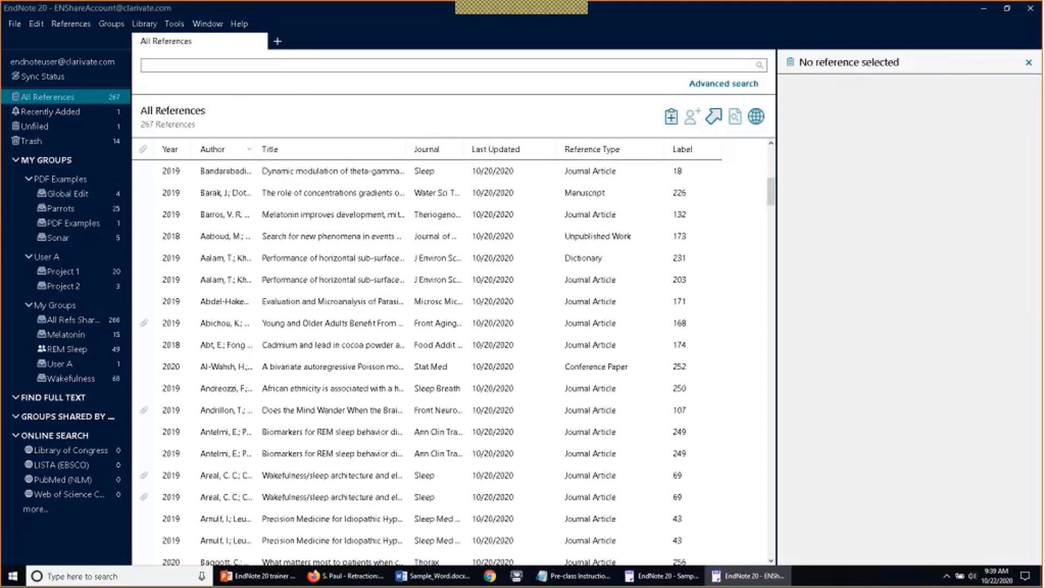
{"action": "left_click_drag", "start_coordinate": [258, 152], "coordinate": [346, 150]}
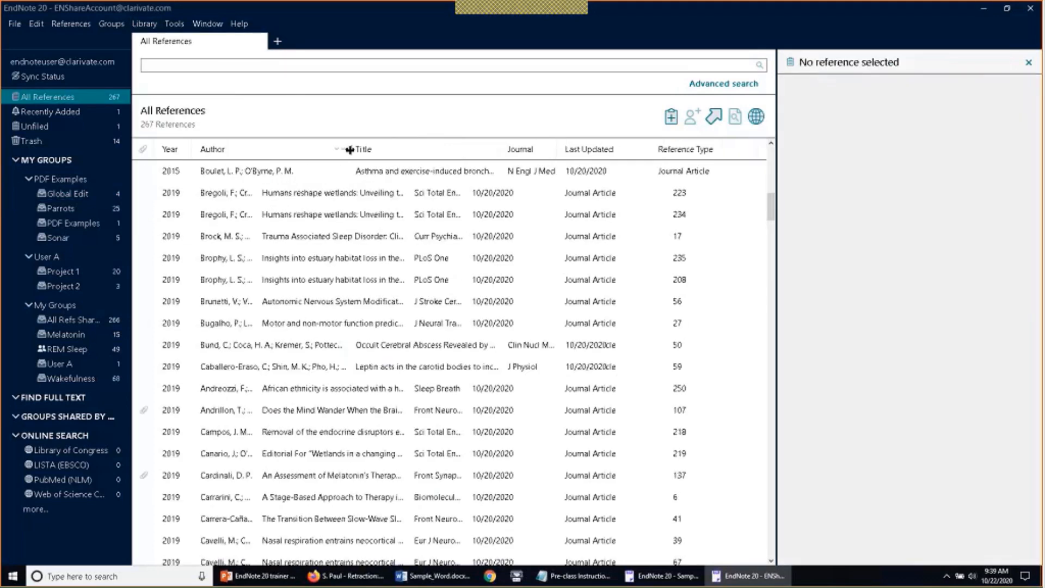
{"action": "scroll", "coordinate": [346, 150], "scroll_direction": "down", "scroll_amount": 15}
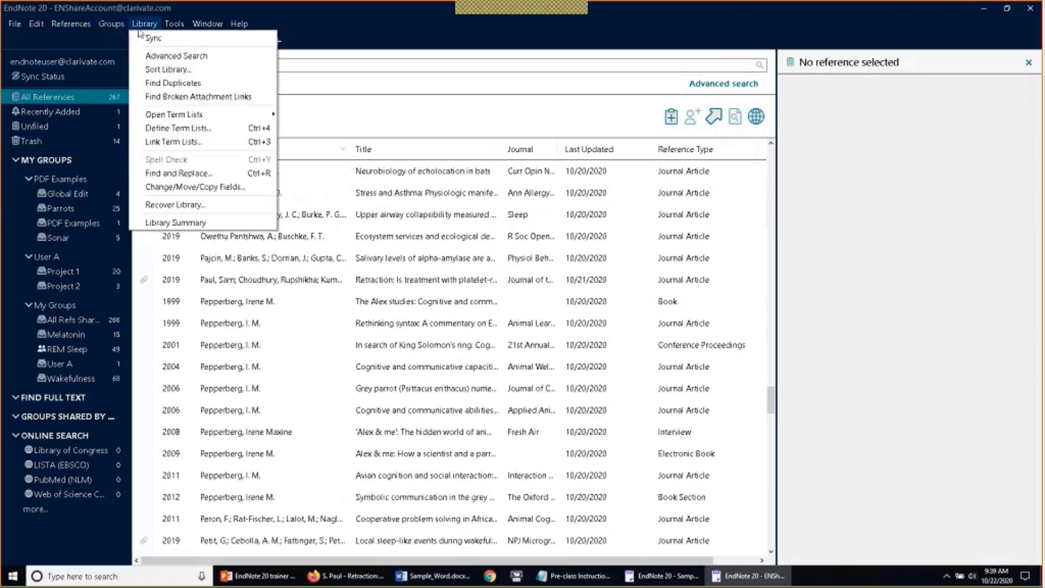
View the retraction notice reference, then switch to the Melatonin group's 15 references
{"action": "mouse_move", "coordinate": [132, 28]}
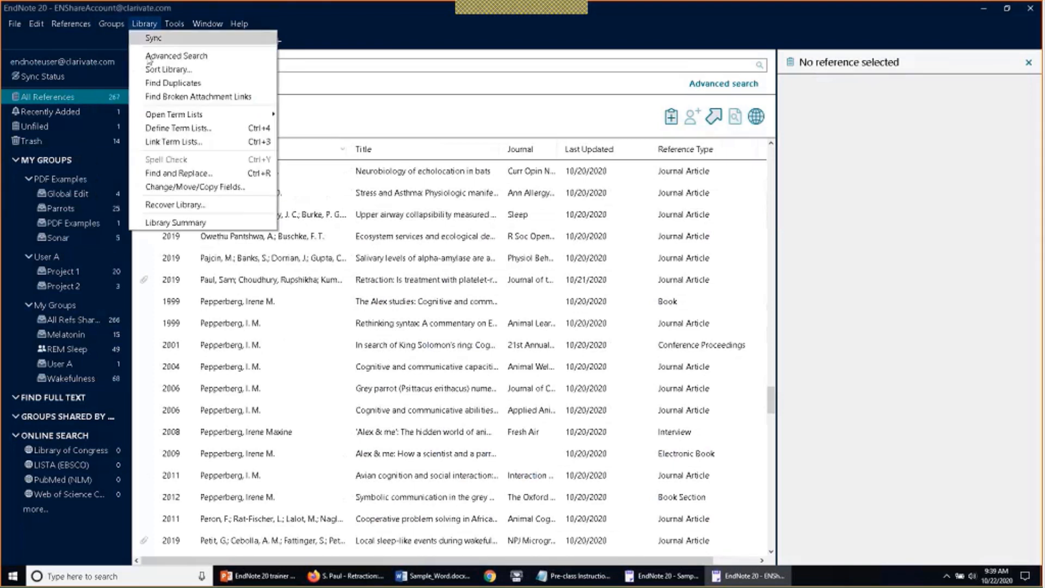
{"action": "left_click", "coordinate": [267, 279]}
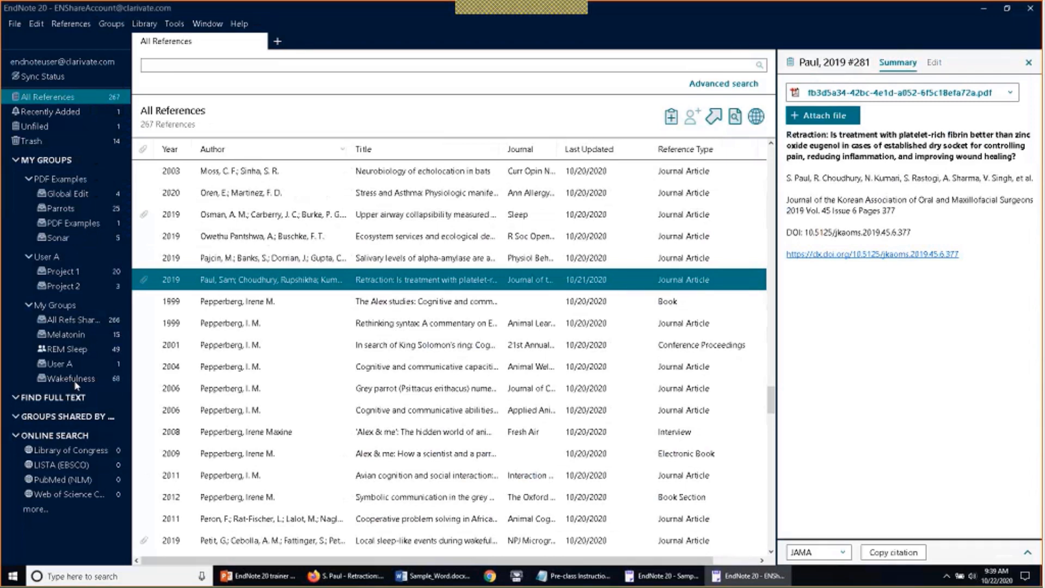
{"action": "left_click", "coordinate": [82, 334]}
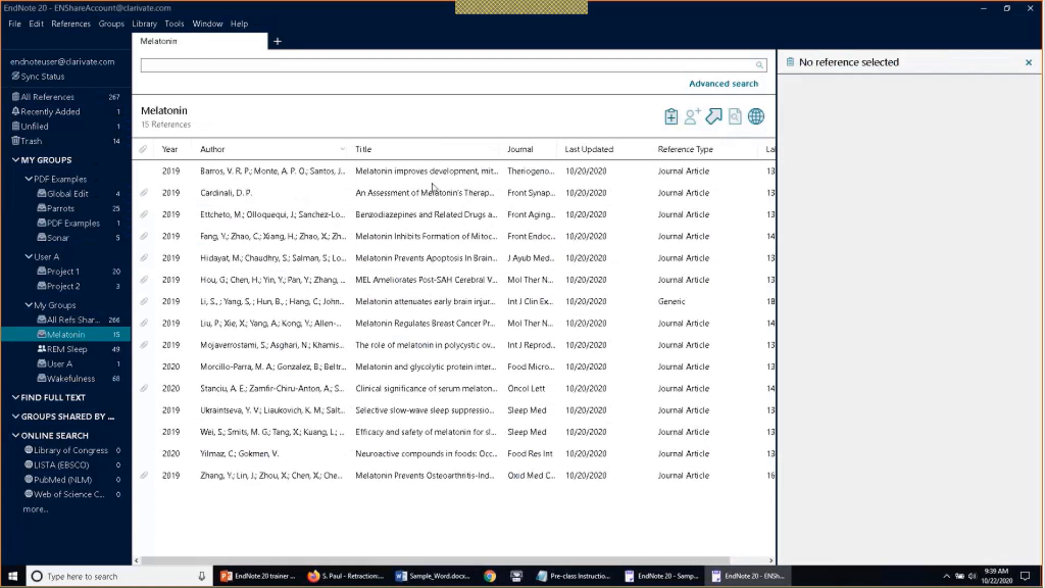
Widen the list, then move Label into Custom 5 with Replace Entire Field via Change/Move/Copy Fields
{"action": "left_click_drag", "start_coordinate": [777, 147], "coordinate": [817, 179]}
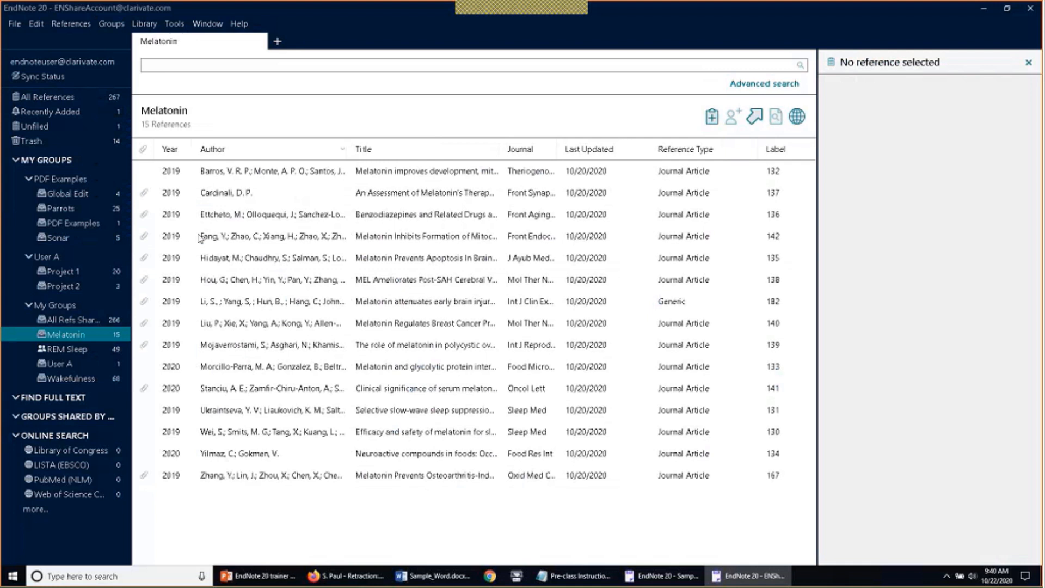
{"action": "left_click", "coordinate": [144, 24]}
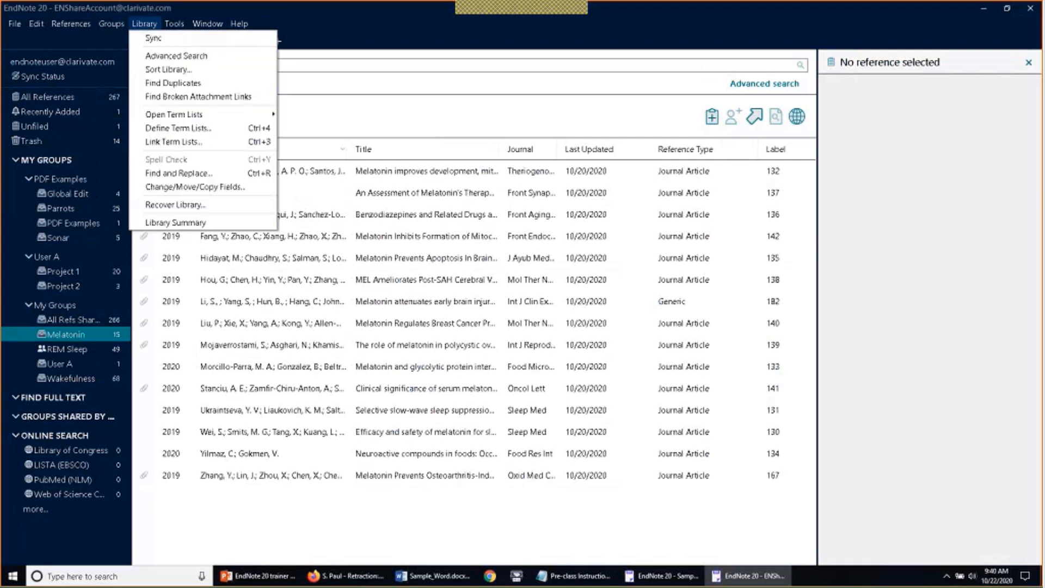
{"action": "left_click", "coordinate": [157, 187]}
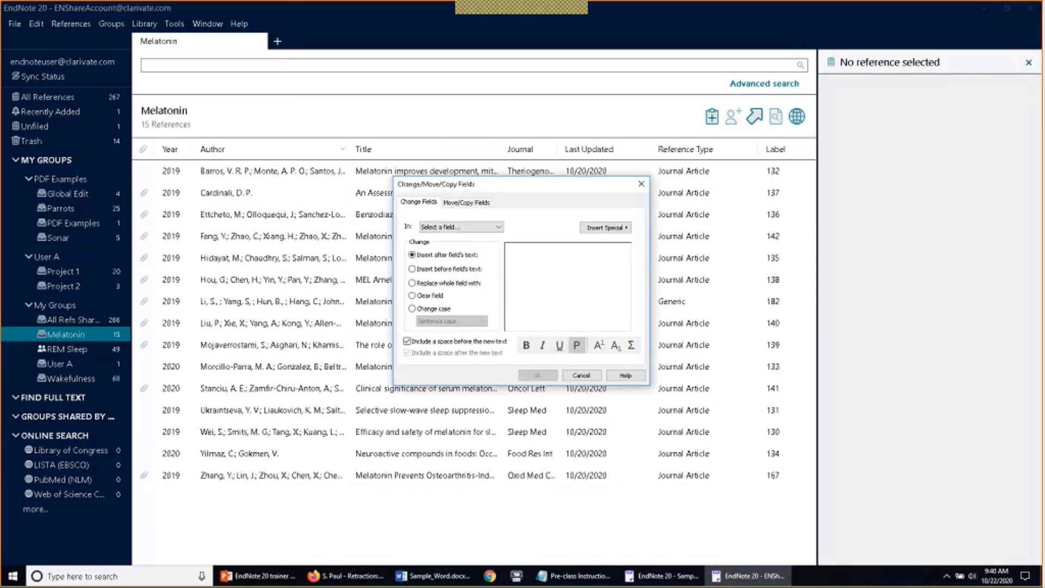
{"action": "left_click", "coordinate": [481, 203]}
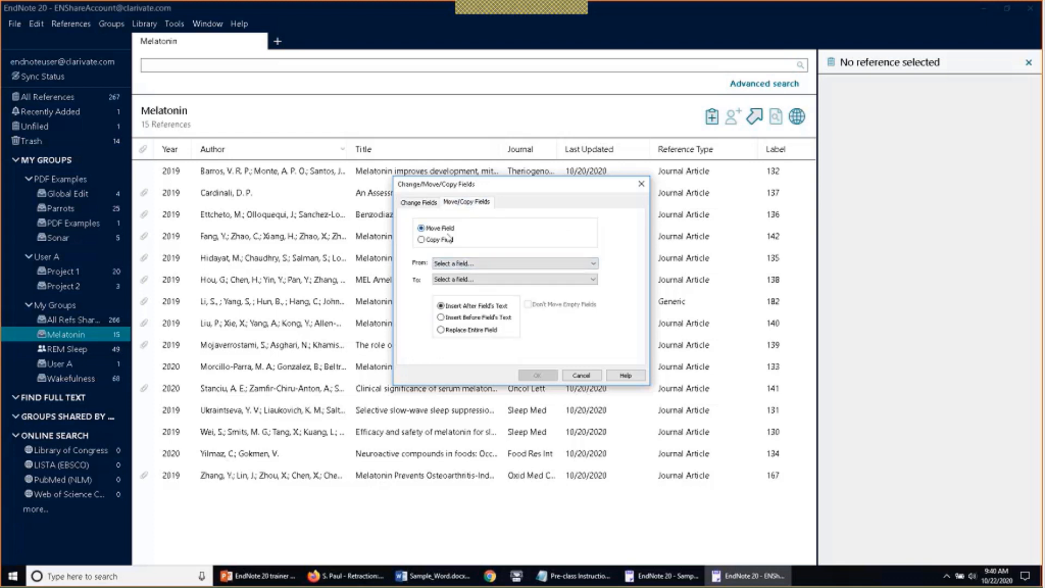
{"action": "left_click", "coordinate": [510, 263]}
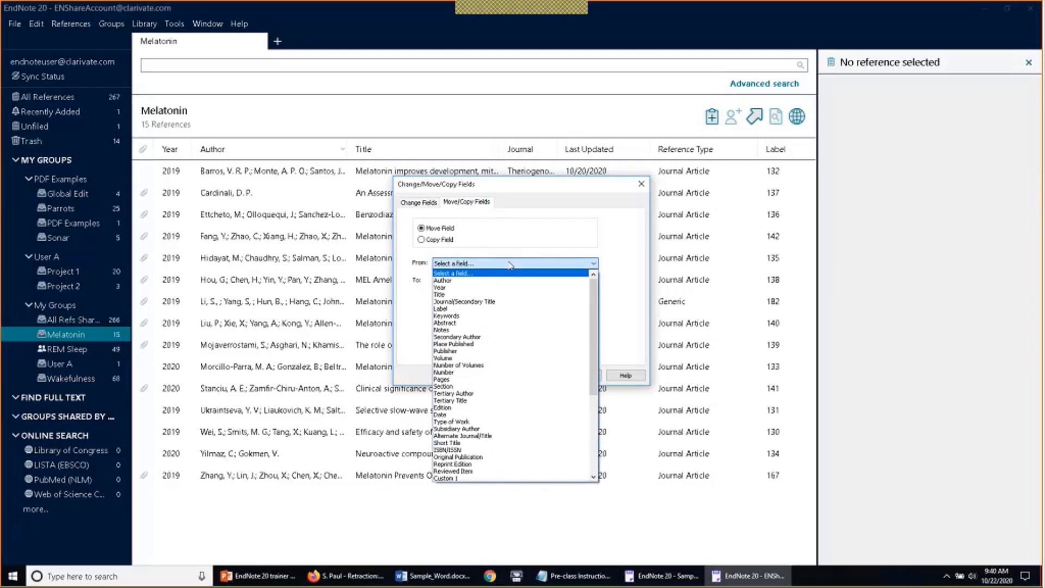
{"action": "left_click", "coordinate": [527, 308]}
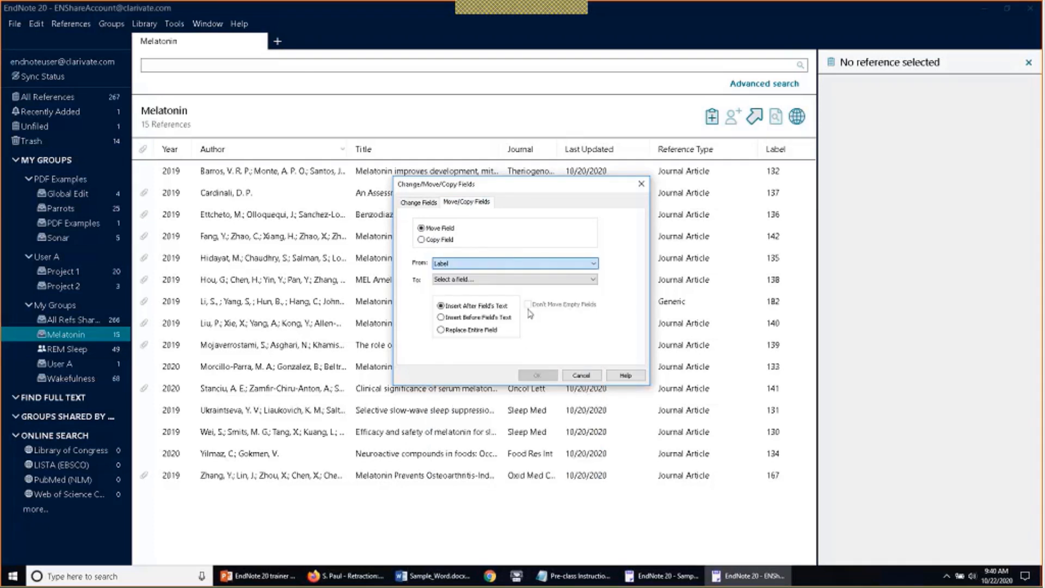
{"action": "left_click", "coordinate": [589, 279]}
{"action": "left_click_drag", "start_coordinate": [592, 299], "coordinate": [592, 341]}
{"action": "left_click", "coordinate": [466, 427]}
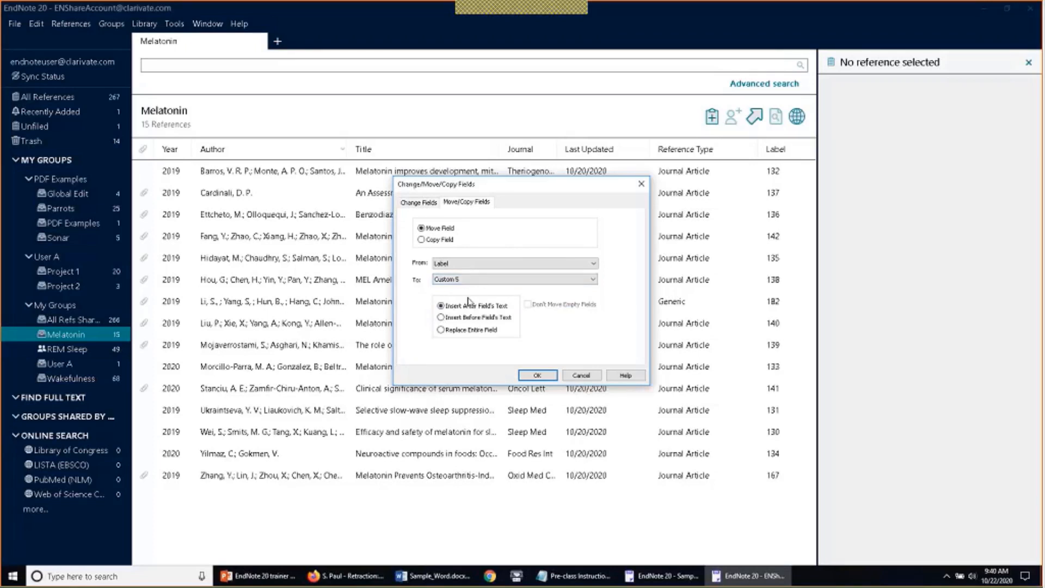
{"action": "left_click", "coordinate": [442, 330]}
{"action": "left_click", "coordinate": [537, 375]}
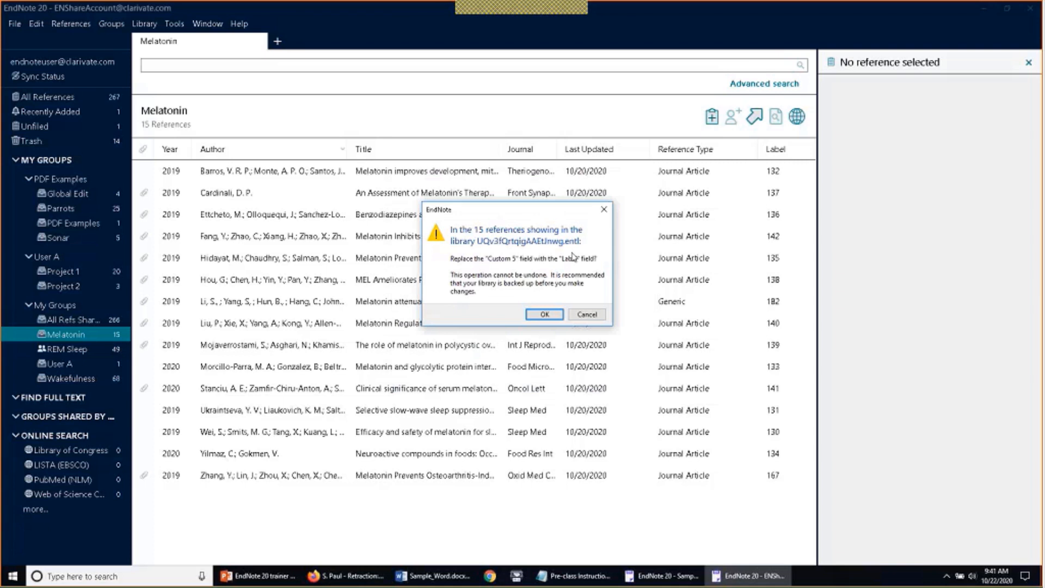
Confirm the Label-to-Custom 5 move for all 15 references and edit the Melatonin Prevents Apoptosis paper
{"action": "left_click", "coordinate": [539, 314]}
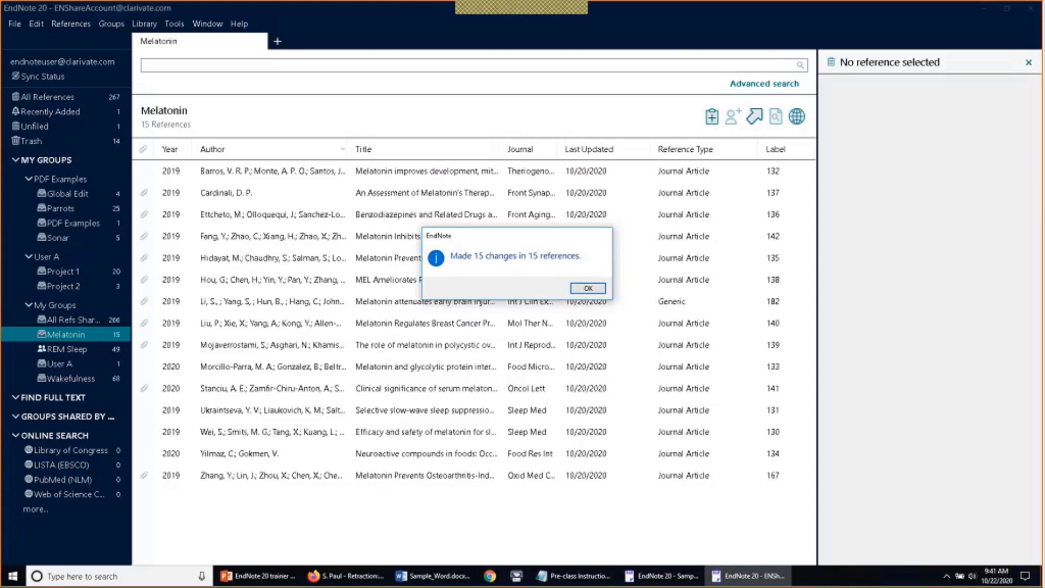
{"action": "left_click", "coordinate": [587, 288]}
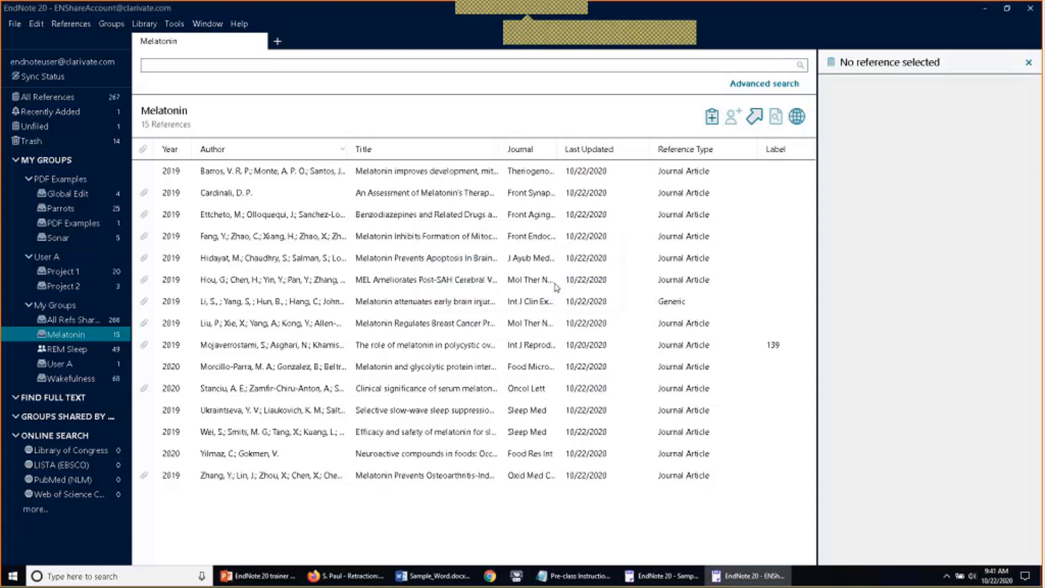
{"action": "left_click", "coordinate": [531, 260]}
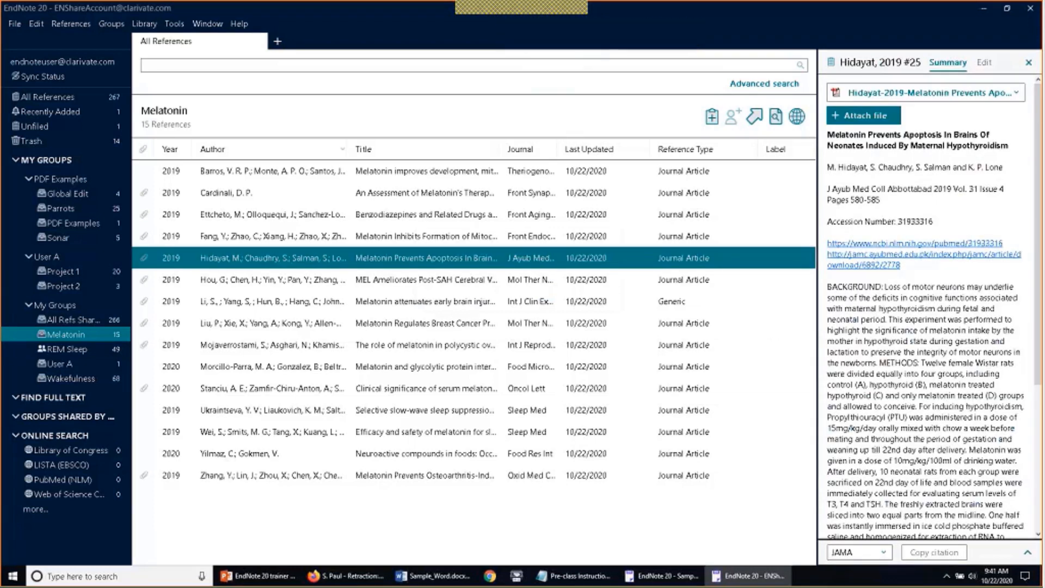
{"action": "left_click", "coordinate": [985, 63]}
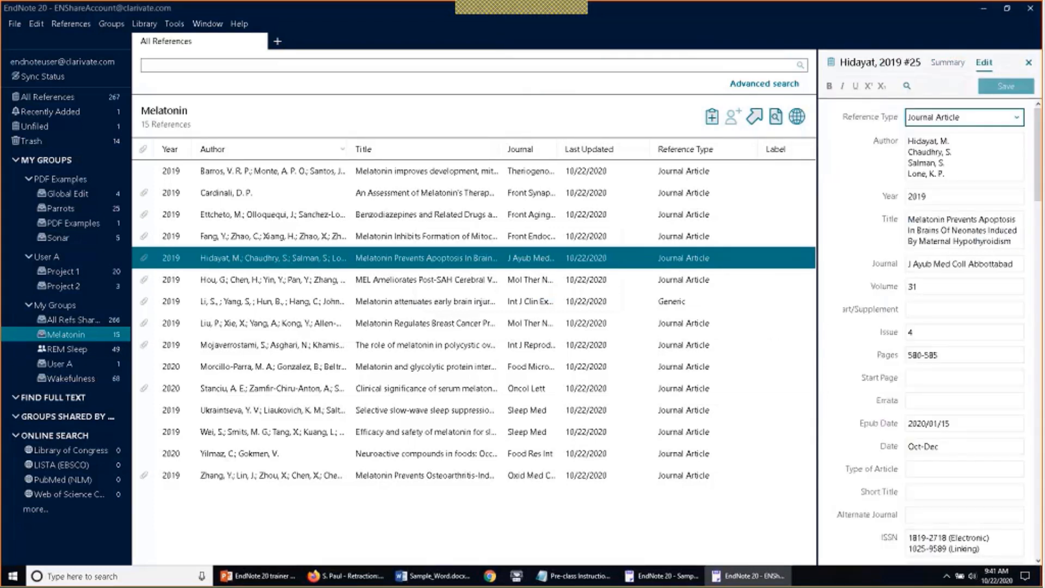
Scroll its fields to verify Custom 5 now reads 135 and Label is empty
{"action": "scroll", "coordinate": [964, 262], "scroll_direction": "down", "scroll_amount": 13}
{"action": "scroll", "coordinate": [903, 302], "scroll_direction": "down", "scroll_amount": 10}
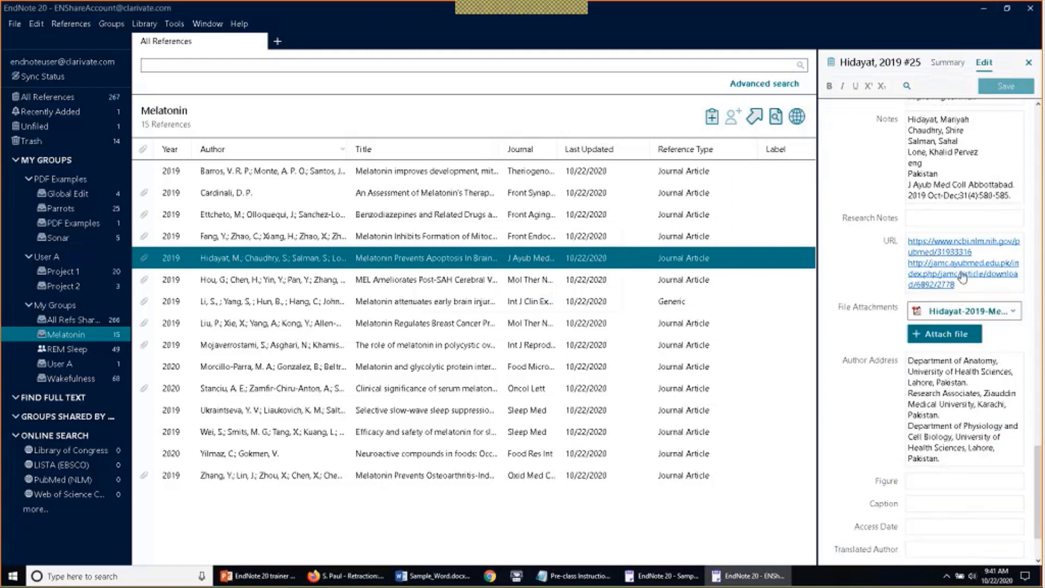
{"action": "scroll", "coordinate": [882, 355], "scroll_direction": "up", "scroll_amount": 2}
{"action": "scroll", "coordinate": [882, 355], "scroll_direction": "down", "scroll_amount": 5}
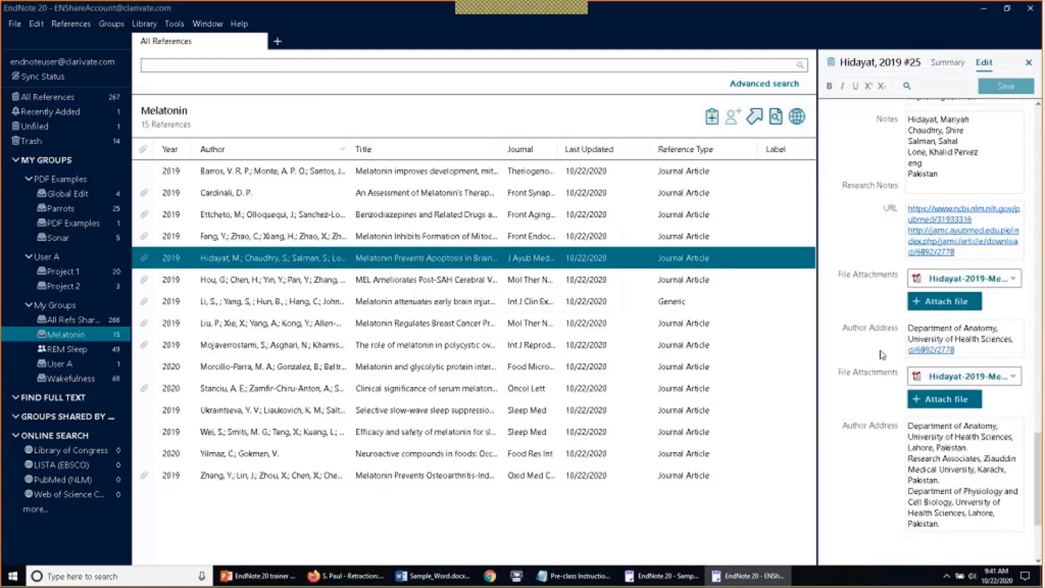
{"action": "scroll", "coordinate": [883, 356], "scroll_direction": "up", "scroll_amount": 14}
{"action": "scroll", "coordinate": [883, 355], "scroll_direction": "up", "scroll_amount": 8}
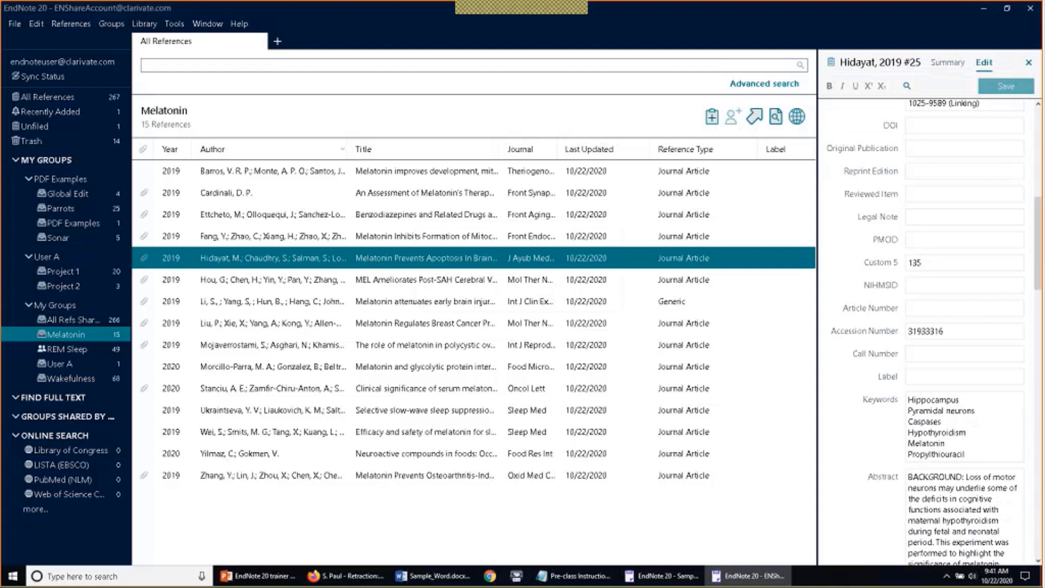
{"action": "left_click", "coordinate": [144, 24]}
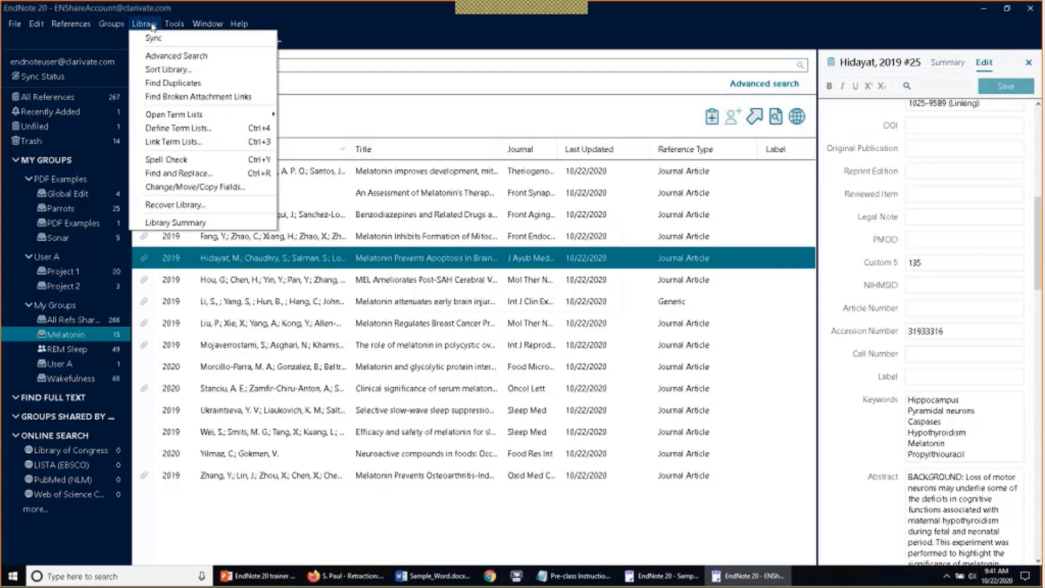
Show All References, then bring the Sample_Library_20 library window with its 405 references to the front
{"action": "left_click", "coordinate": [153, 26]}
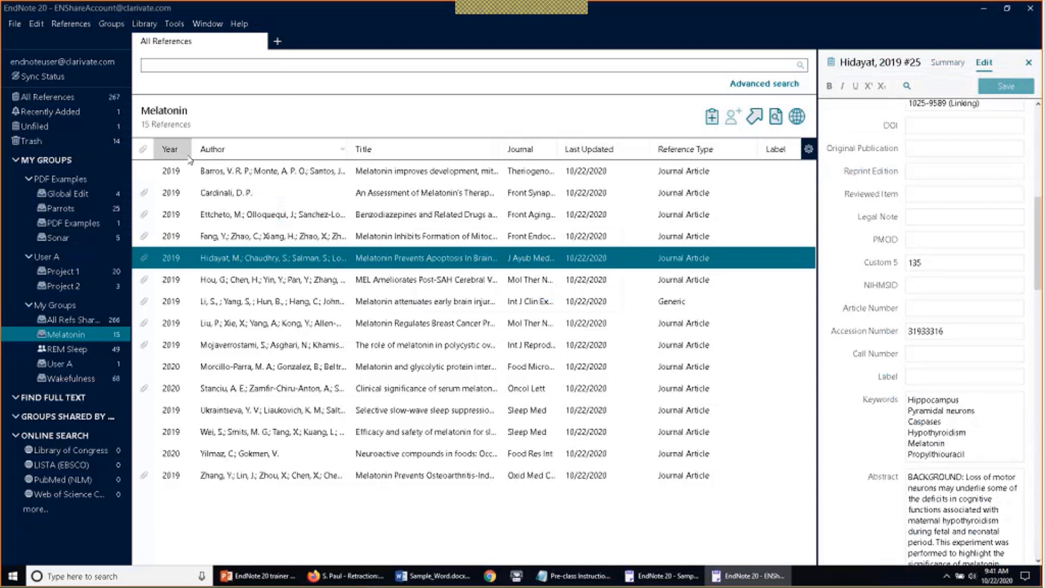
{"action": "left_click", "coordinate": [47, 97]}
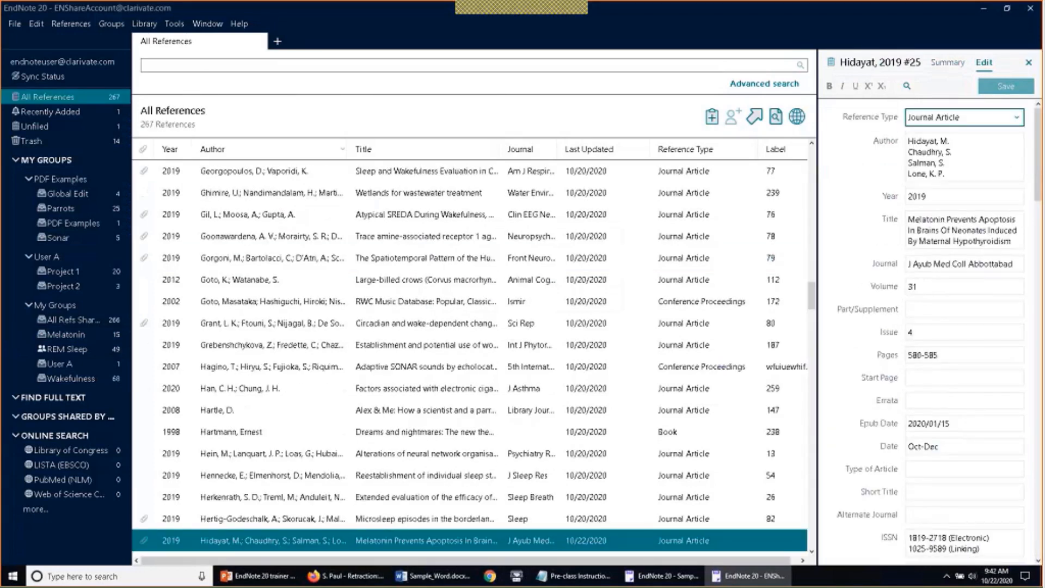
{"action": "left_click", "coordinate": [659, 578]}
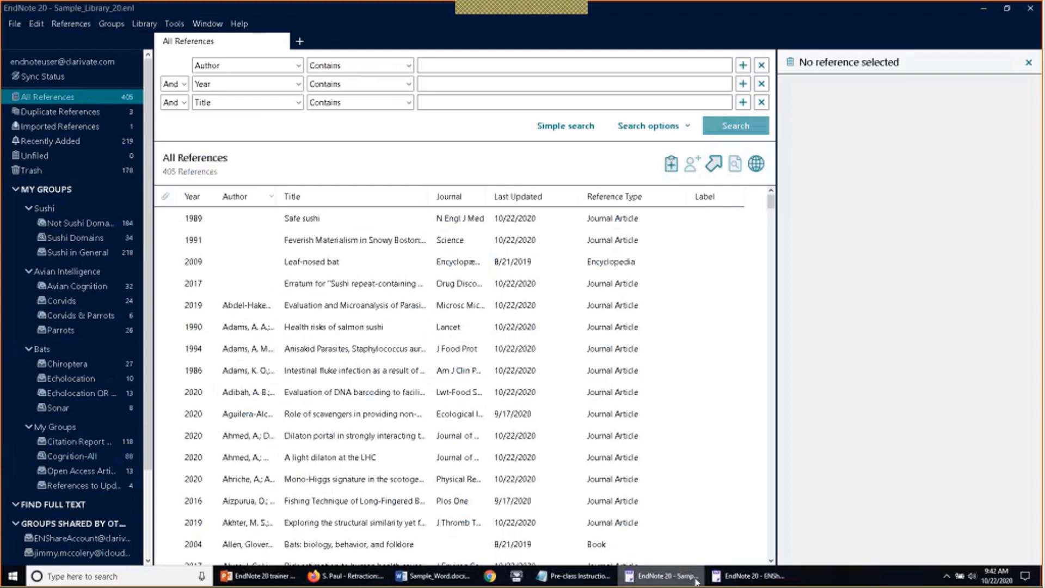
In Word, put the cursor after 'compliment.' and start EndNote's Insert Citation search
{"action": "left_click", "coordinate": [433, 576]}
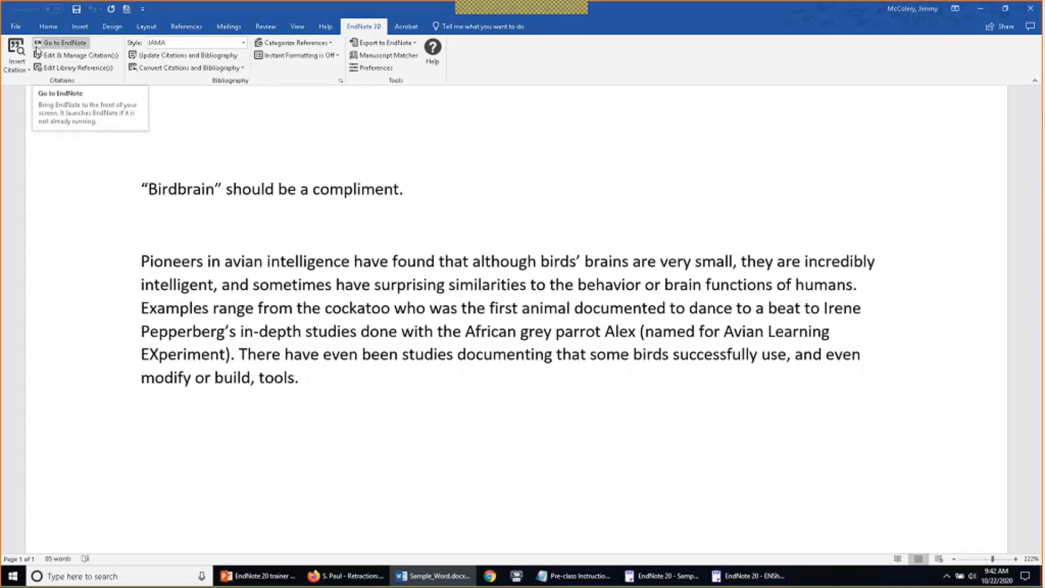
{"action": "left_click", "coordinate": [40, 46]}
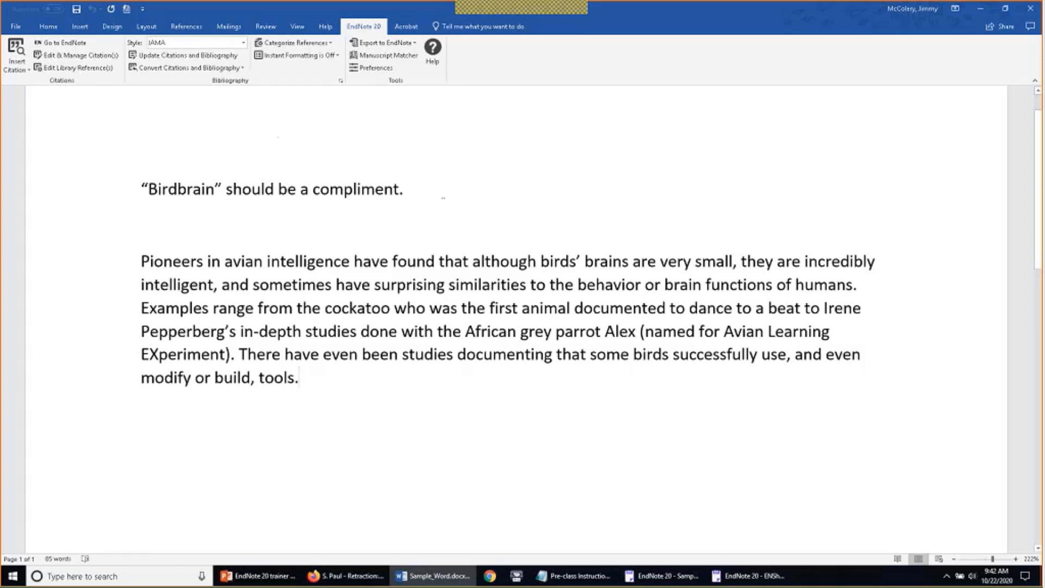
{"action": "left_click", "coordinate": [404, 190]}
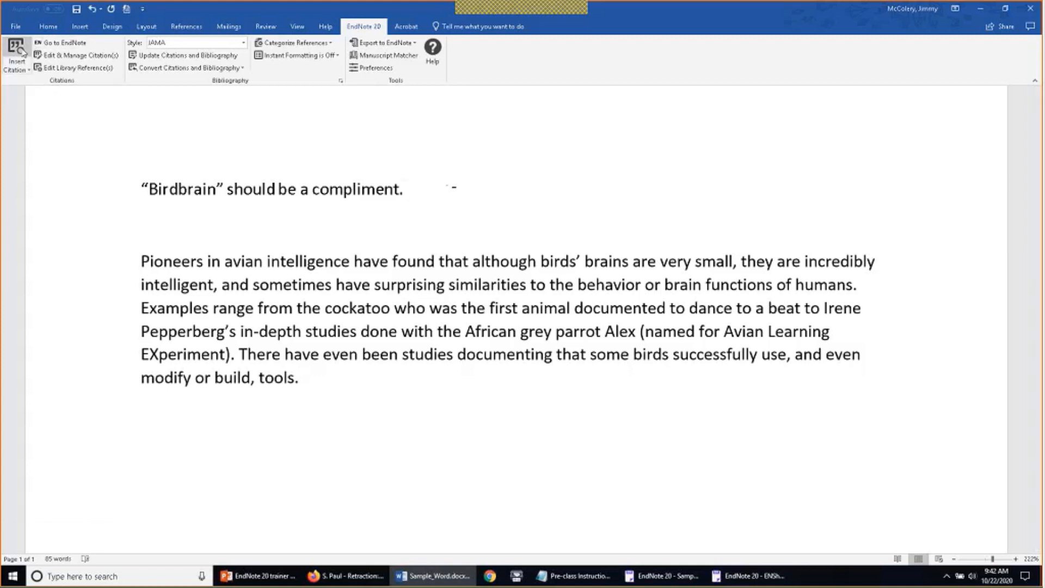
{"action": "left_click", "coordinate": [24, 50]}
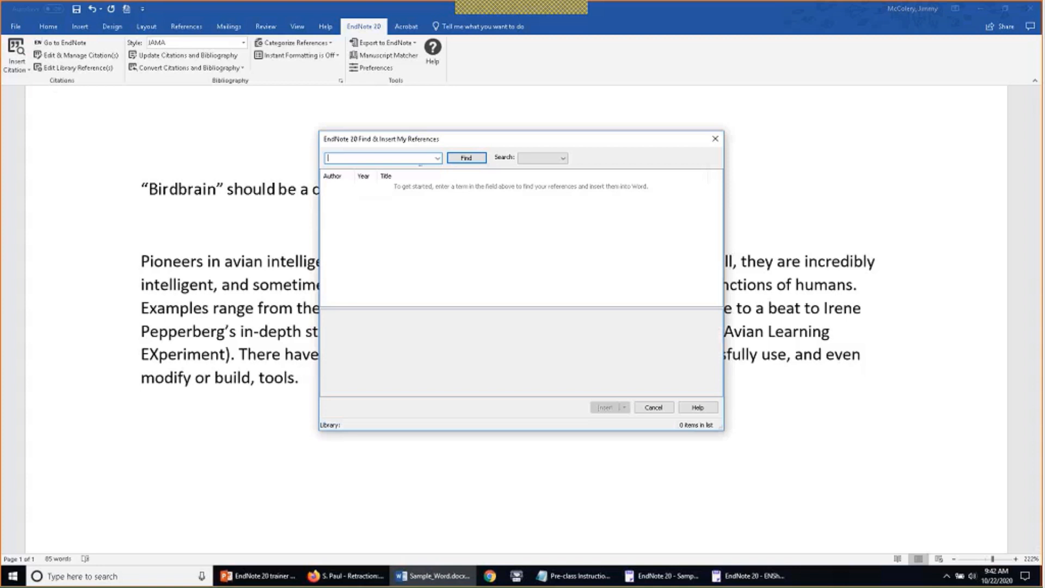
Search the Libraries for 'parrot' in Find & Insert My References, returning 137 matches
{"action": "left_click", "coordinate": [547, 158]}
{"action": "left_click", "coordinate": [544, 169]}
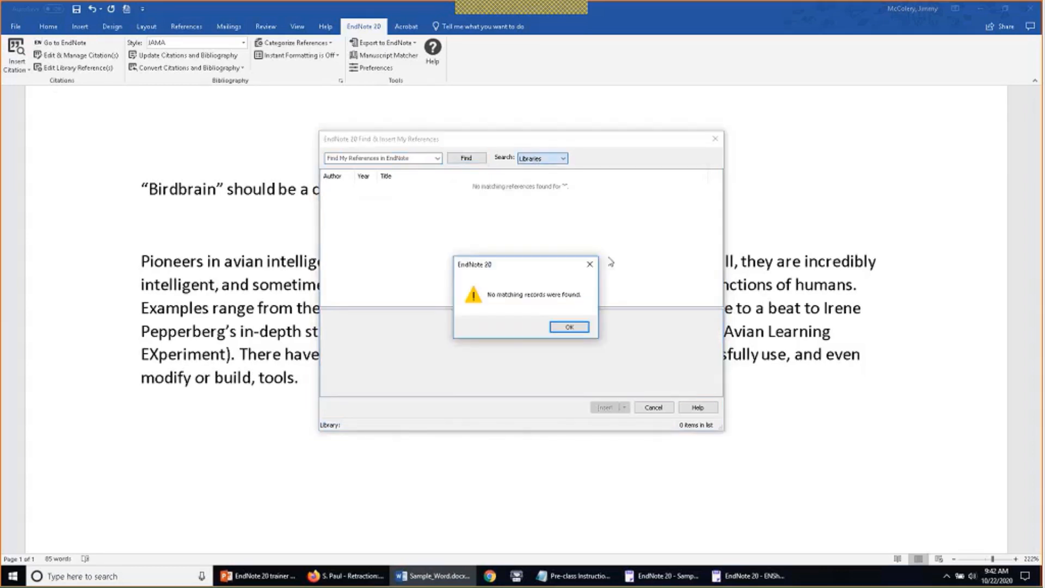
{"action": "left_click", "coordinate": [566, 324]}
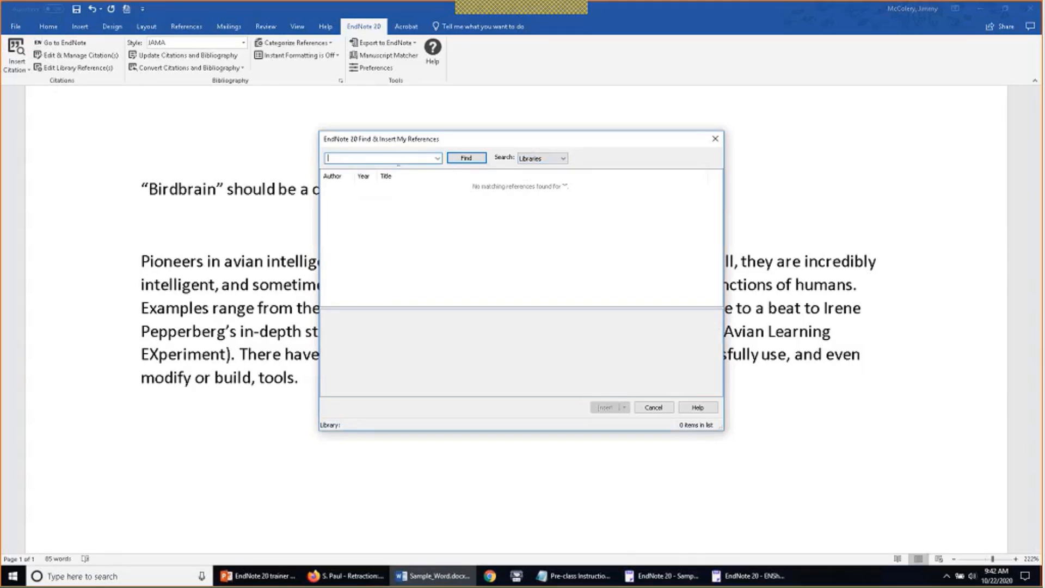
{"action": "type", "text": "parrot"}
{"action": "left_click", "coordinate": [455, 159]}
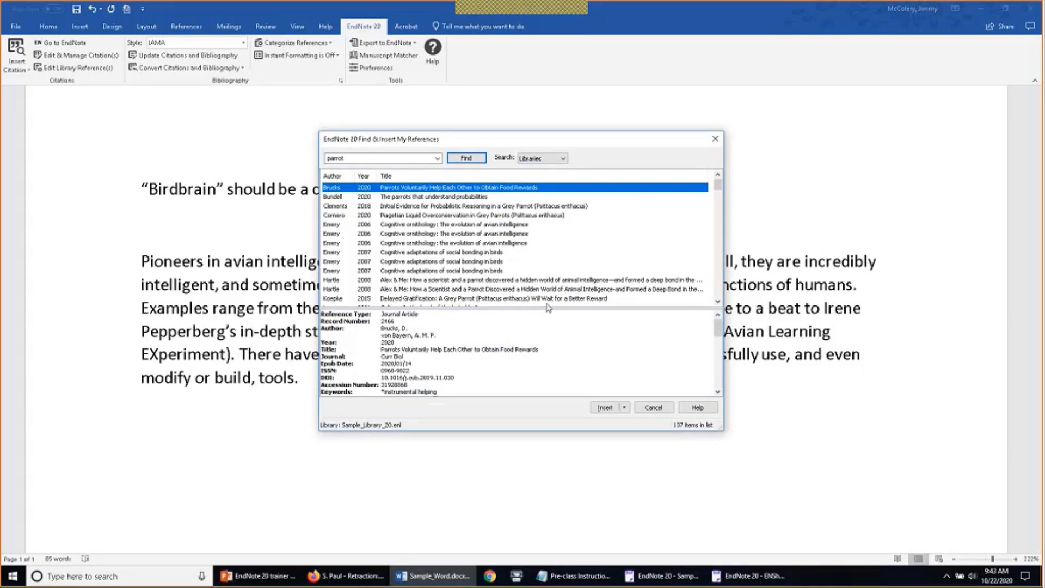
Pick the 1999 'Rethinking syntax' commentary from the results and insert it as a citation
{"action": "left_click", "coordinate": [428, 282]}
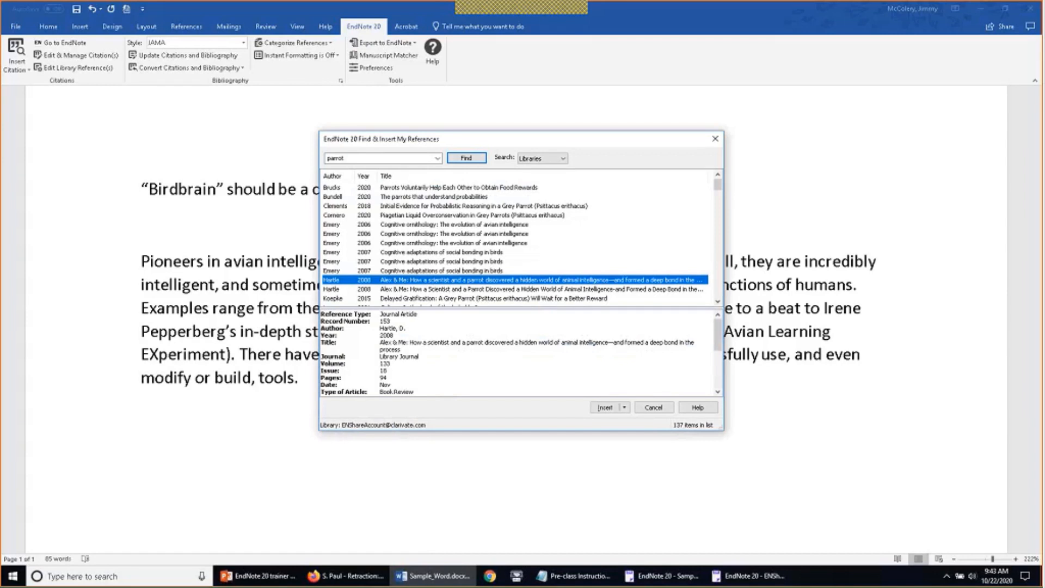
{"action": "key", "text": "Up"}
{"action": "key", "text": "Up"}
{"action": "key", "text": "Up"}
{"action": "key", "text": "Up"}
{"action": "key", "text": "Up"}
{"action": "key", "text": "Up"}
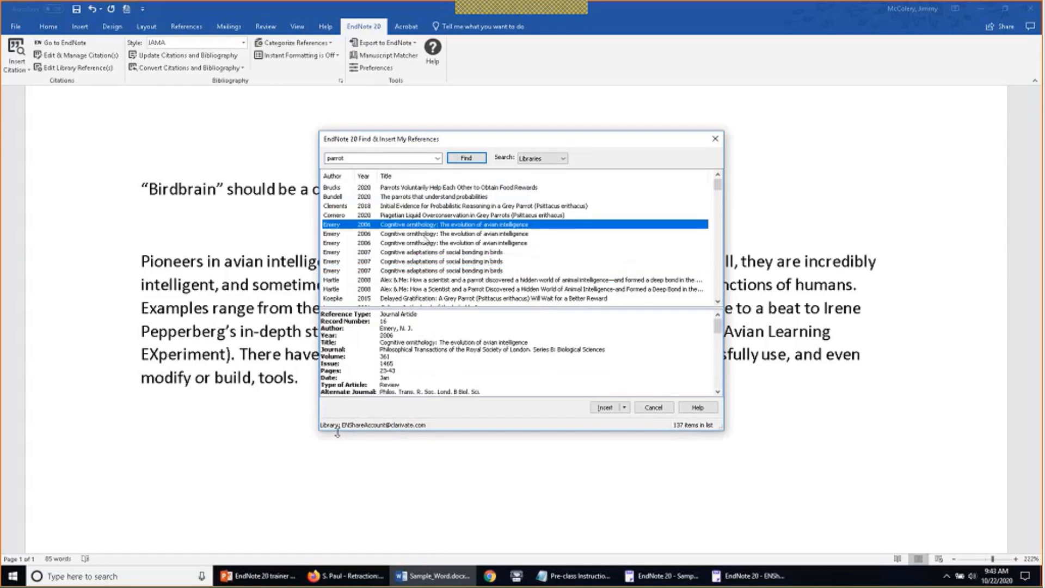
{"action": "scroll", "coordinate": [401, 261], "scroll_direction": "down", "scroll_amount": 7}
{"action": "left_click", "coordinate": [391, 290]}
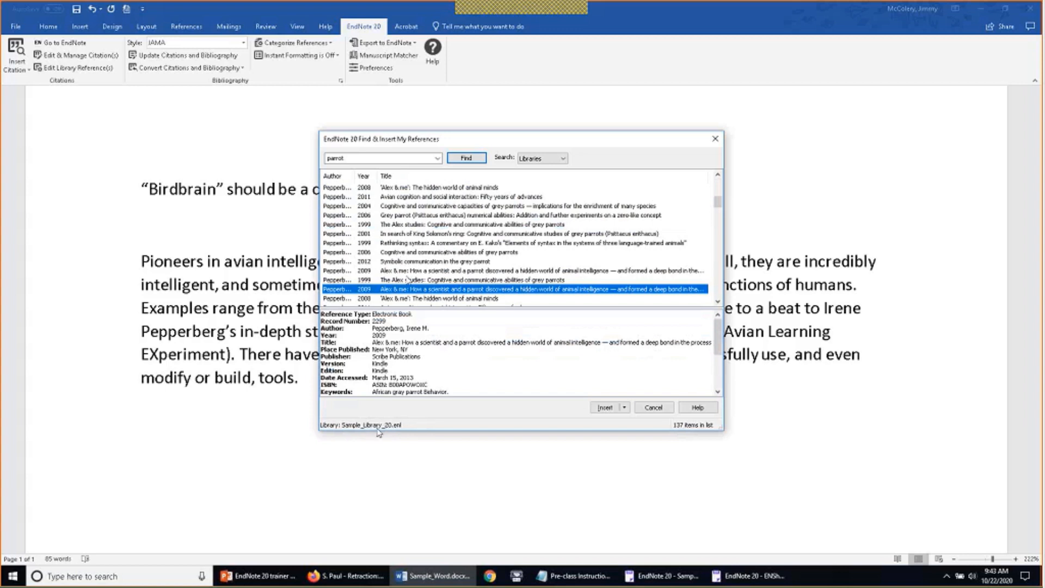
{"action": "key", "text": "Up"}
{"action": "key", "text": "Up"}
{"action": "key", "text": "Up"}
{"action": "key", "text": "Up"}
{"action": "key", "text": "Up"}
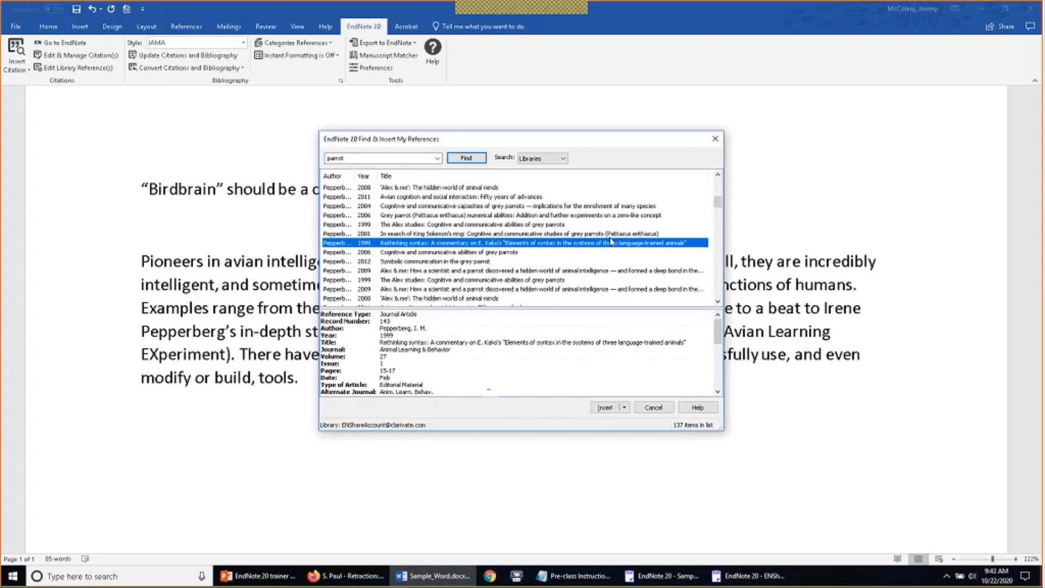
{"action": "mouse_move", "coordinate": [719, 336]}
{"action": "left_mouse_down"}
{"action": "mouse_move", "coordinate": [723, 384]}
{"action": "mouse_move", "coordinate": [727, 336]}
{"action": "left_mouse_up"}
{"action": "left_click", "coordinate": [624, 407]}
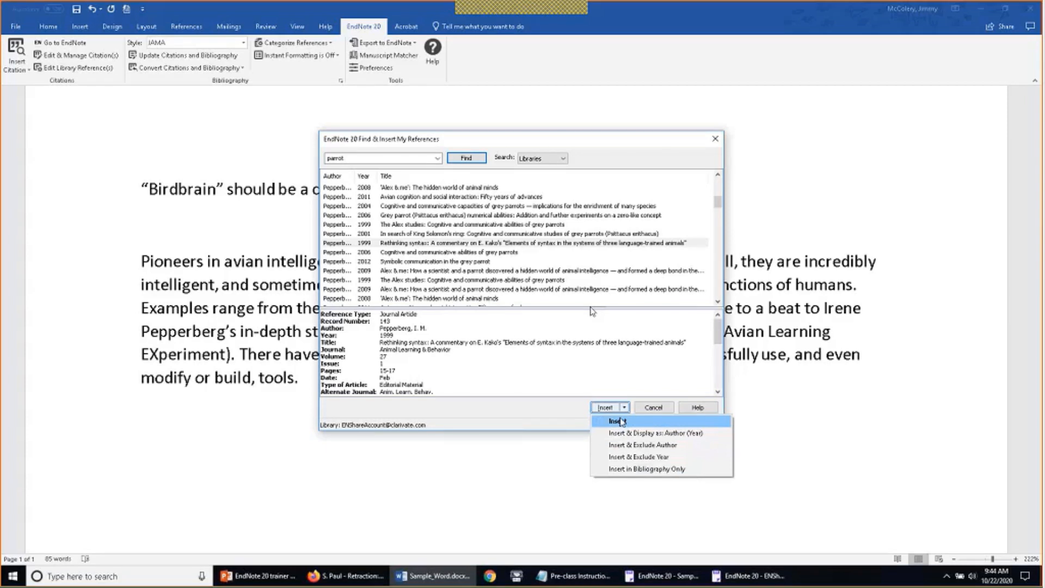
{"action": "left_click", "coordinate": [654, 424]}
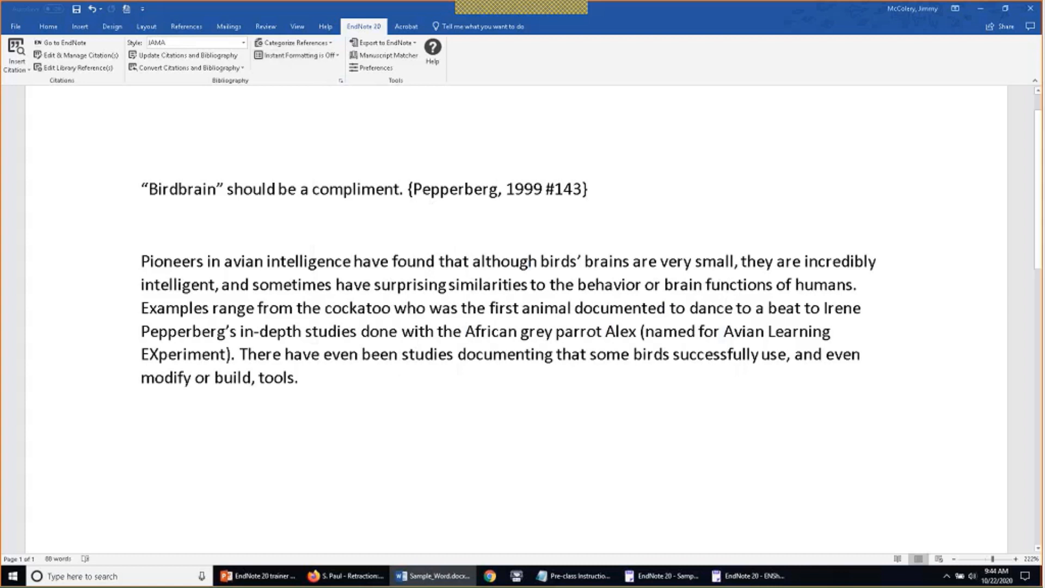
Turn instant formatting on so the citation shows as JAMA superscript 1, then place the cursor before 'There'
{"action": "left_click", "coordinate": [298, 54]}
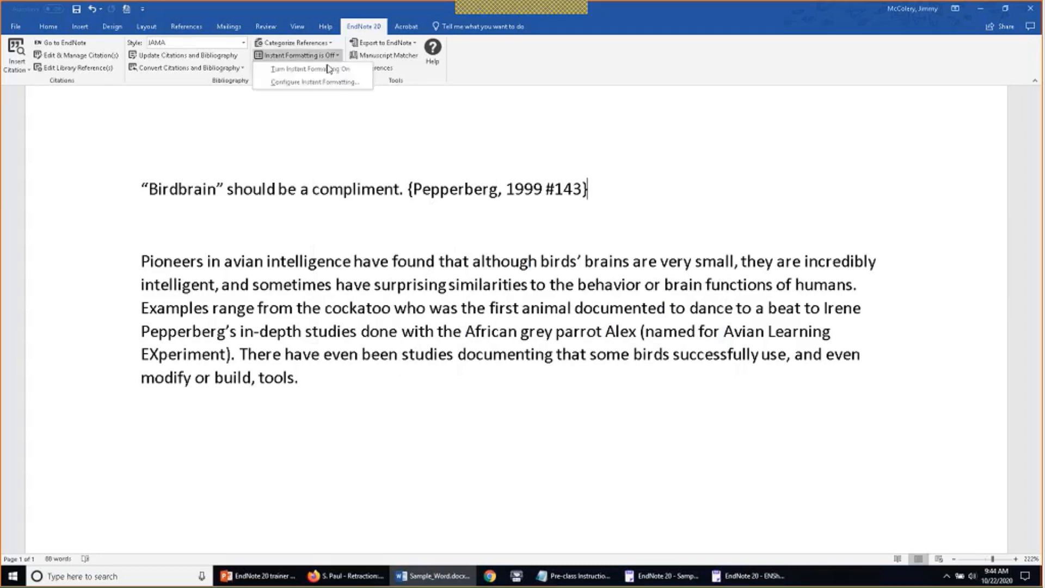
{"action": "left_click", "coordinate": [349, 71]}
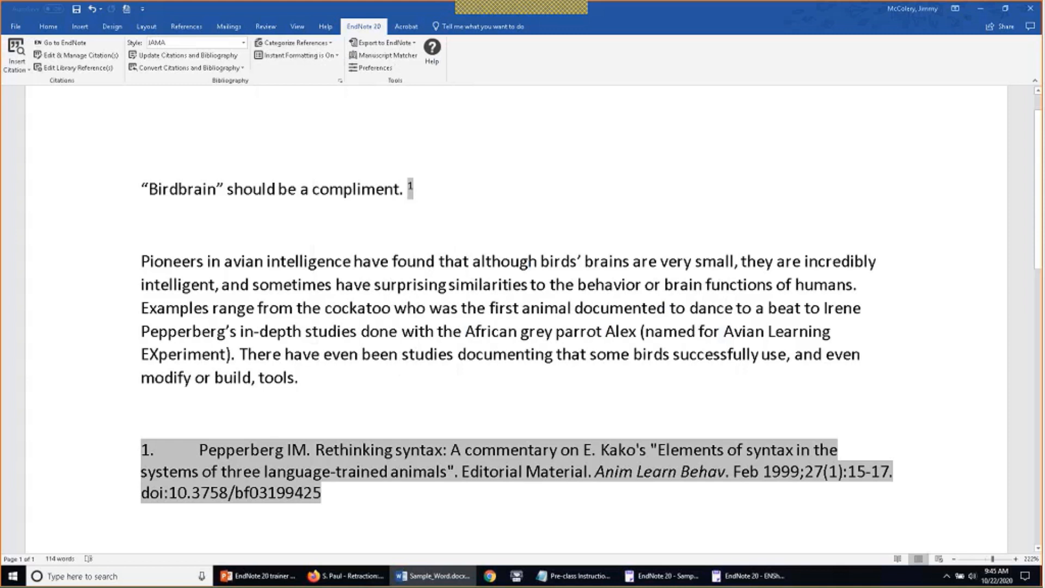
{"action": "left_click", "coordinate": [239, 355]}
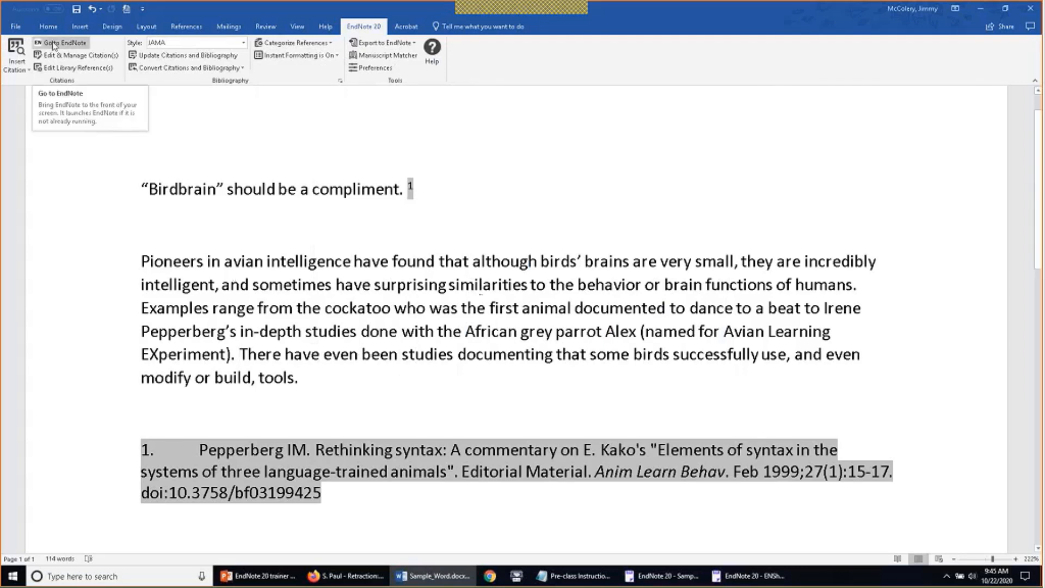
In the Parrots group, select the 2007 social bonding, 2008 Alex & Me review and 1999 Alex studies references
{"action": "left_click", "coordinate": [685, 579]}
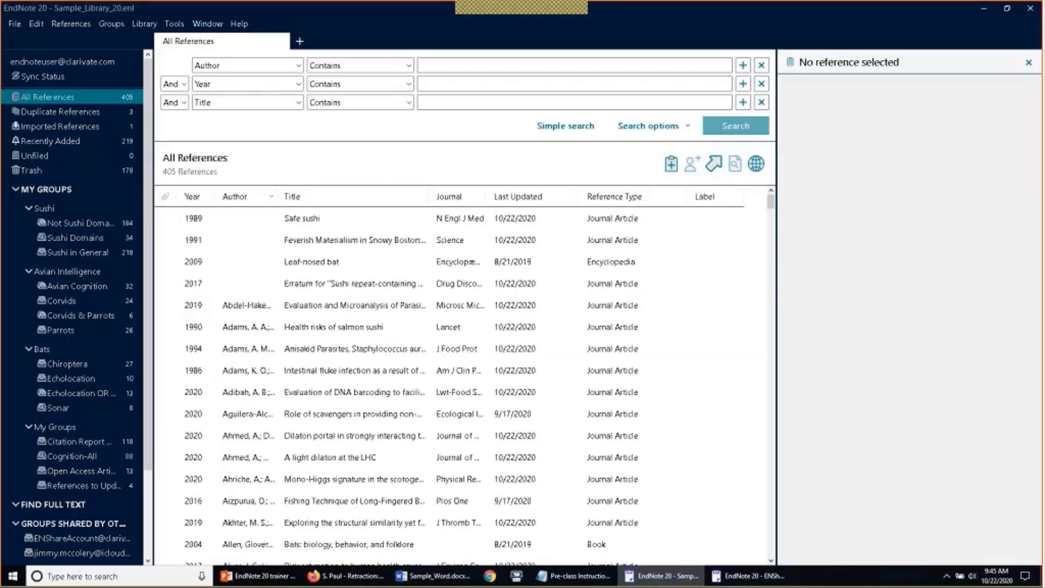
{"action": "left_click", "coordinate": [79, 329]}
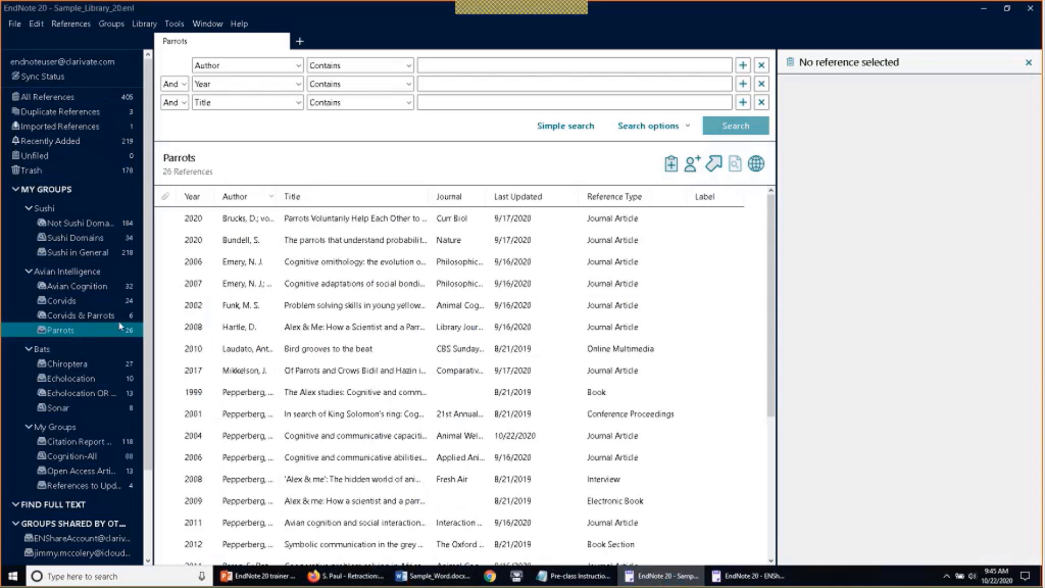
{"action": "left_click", "coordinate": [373, 283]}
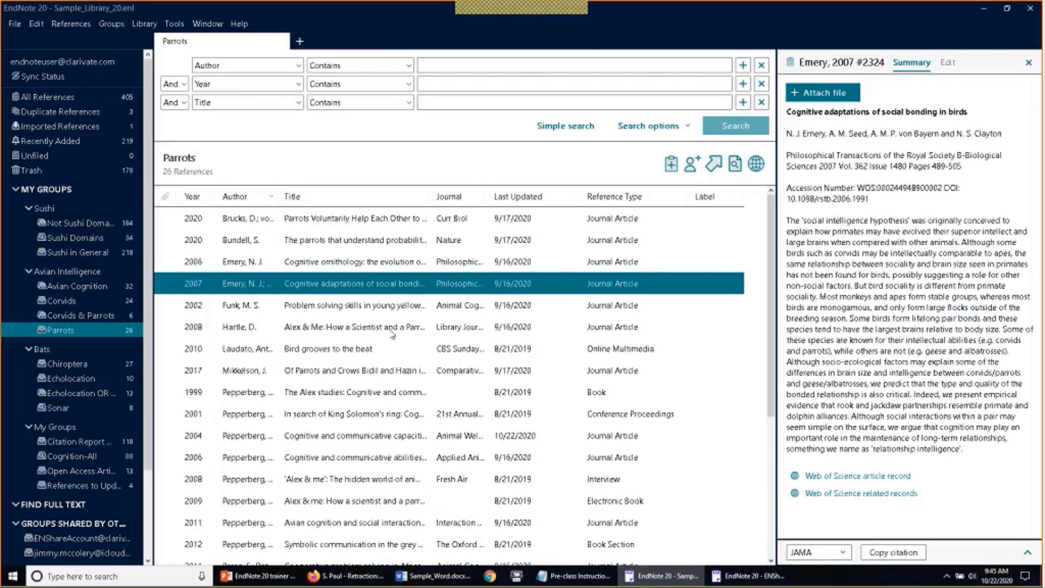
{"action": "left_click", "coordinate": [391, 331], "text": "ctrl"}
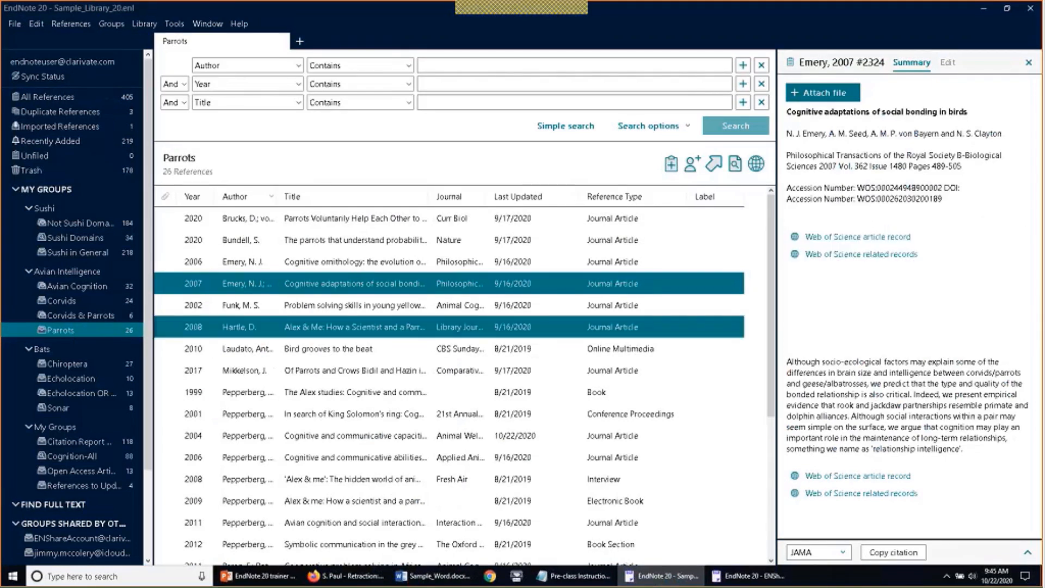
{"action": "left_click", "coordinate": [384, 393], "text": "ctrl"}
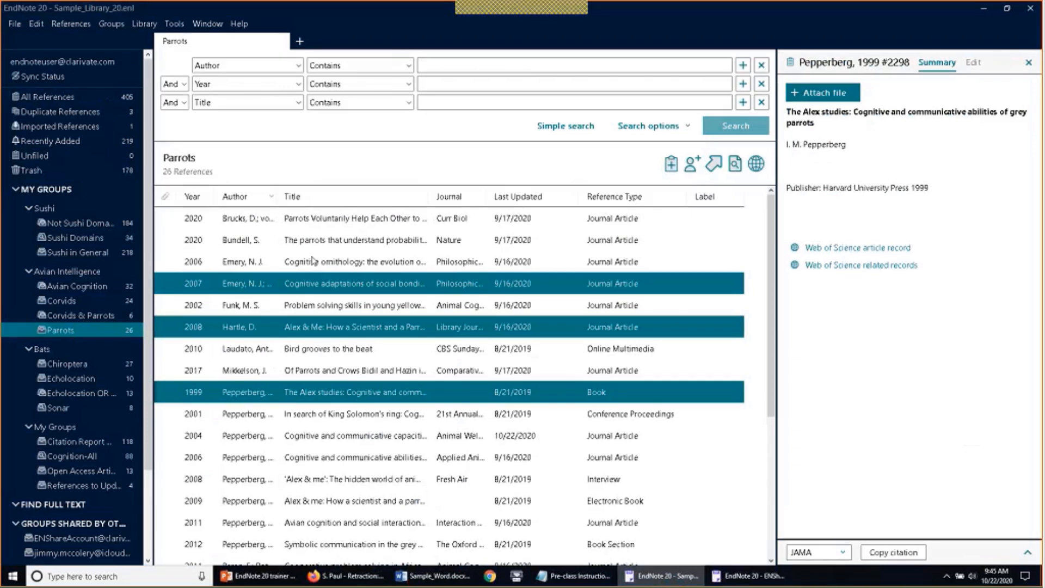
Glance at the Tools citation commands without choosing one, then return to the Word document
{"action": "left_click", "coordinate": [182, 26]}
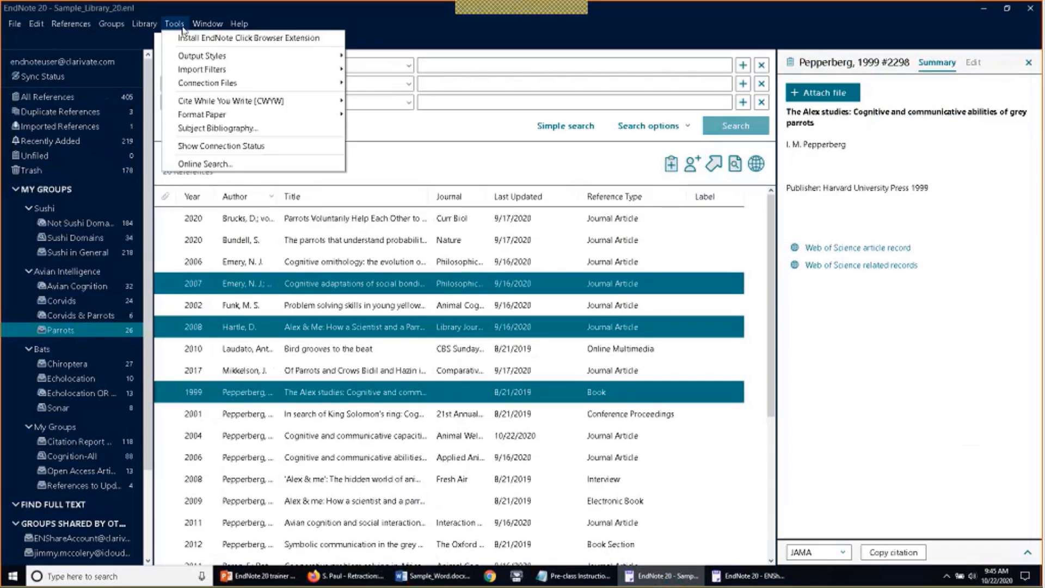
{"action": "mouse_move", "coordinate": [219, 103]}
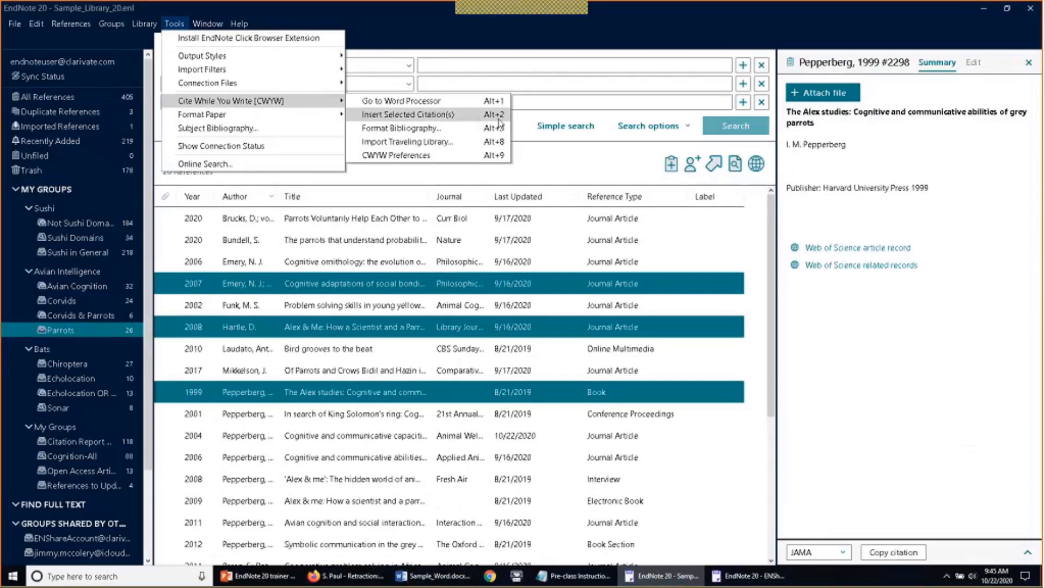
{"action": "left_click", "coordinate": [777, 280]}
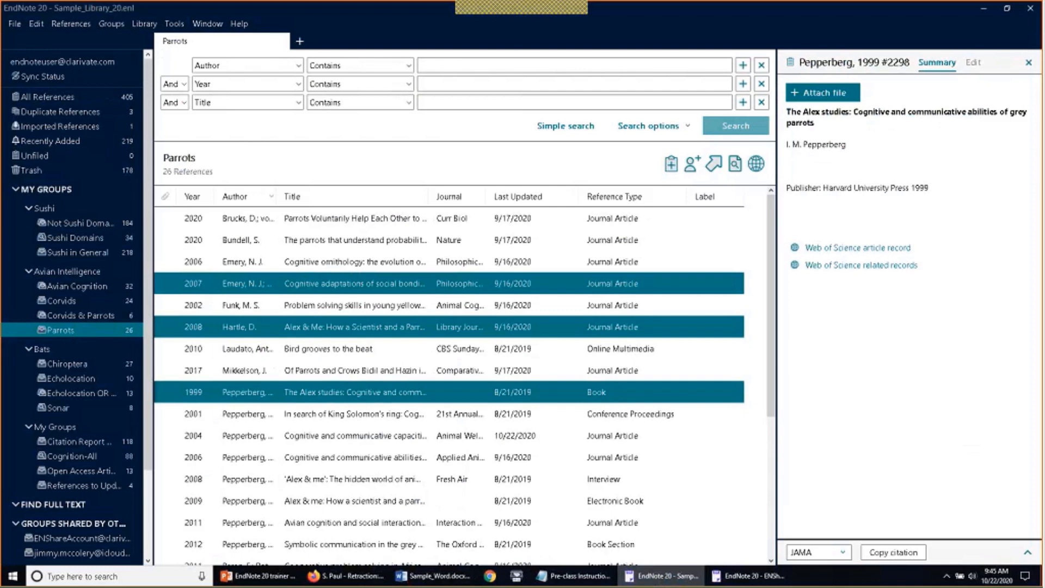
{"action": "left_click", "coordinate": [440, 582]}
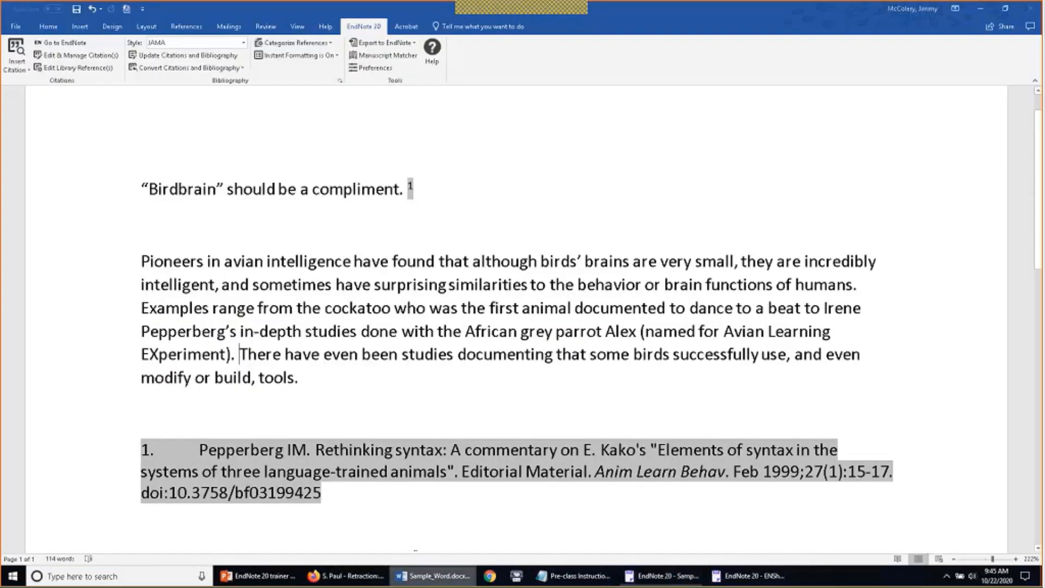
Insert the three selected references after 'EXperiment).' so the JAMA bibliography lists entries 1–4
{"action": "left_click", "coordinate": [24, 71]}
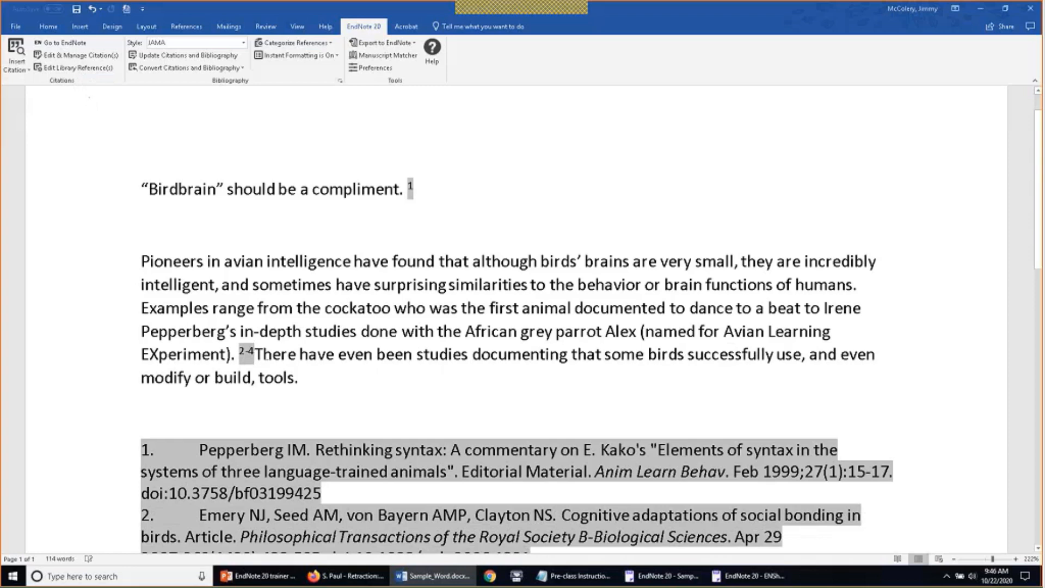
{"action": "scroll", "coordinate": [517, 320], "scroll_direction": "down", "scroll_amount": 4}
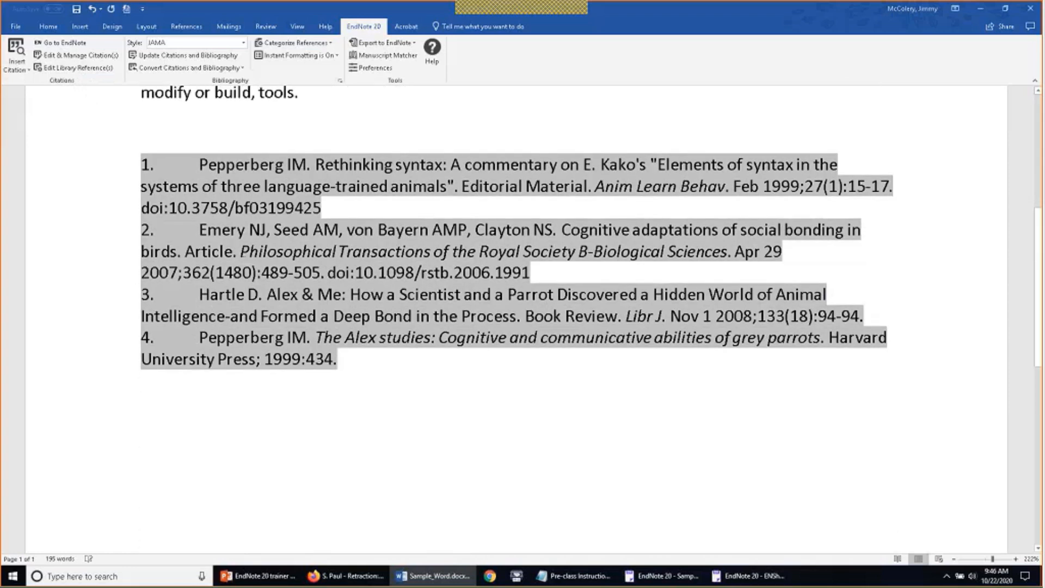
{"action": "scroll", "coordinate": [517, 319], "scroll_direction": "up", "scroll_amount": 3}
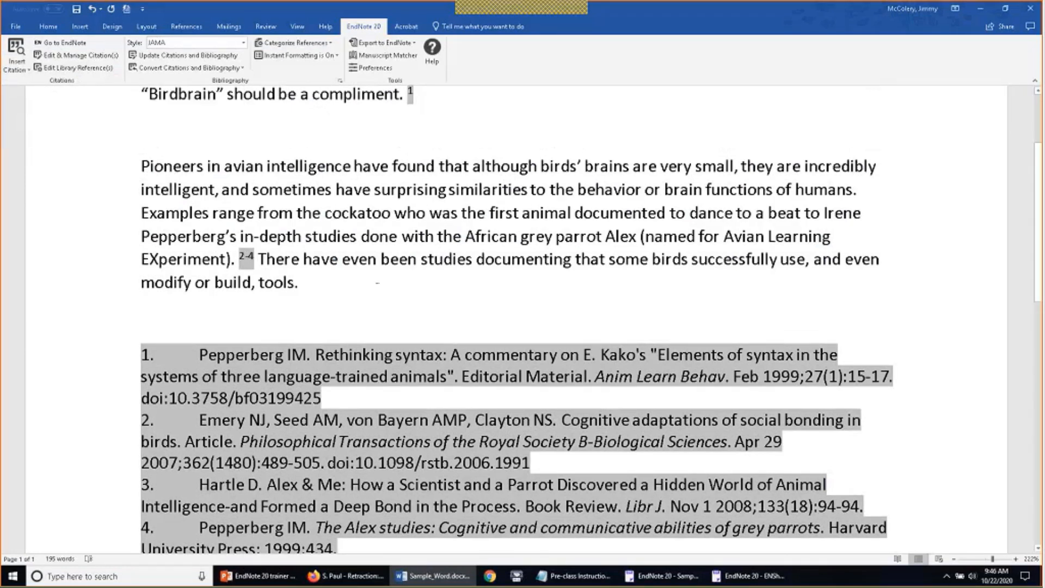
{"action": "scroll", "coordinate": [377, 282], "scroll_direction": "down", "scroll_amount": 3}
{"action": "scroll", "coordinate": [516, 282], "scroll_direction": "down", "scroll_amount": 1}
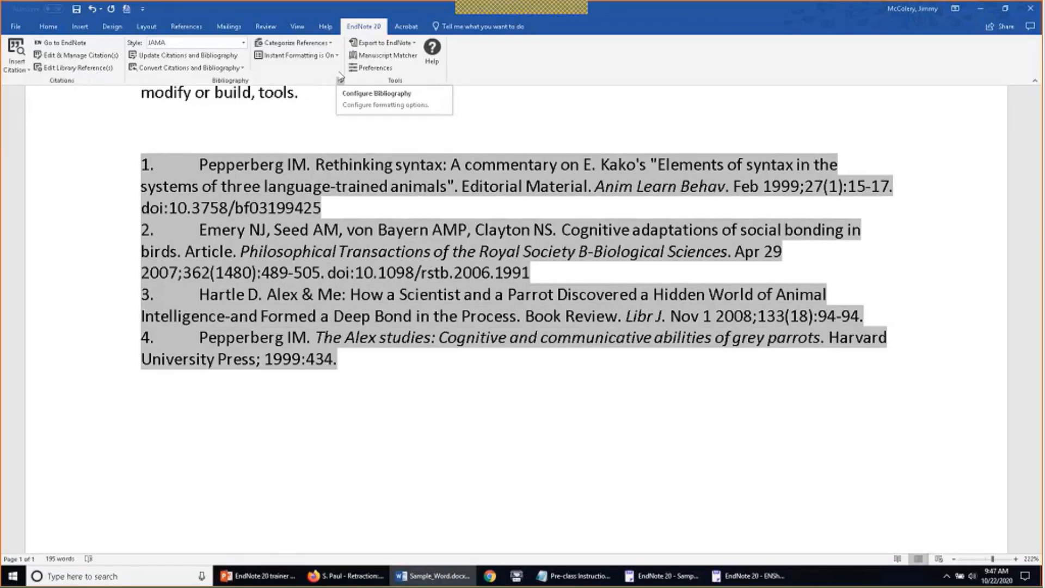
Choose APA 7th as the output style in the bibliography settings
{"action": "left_click", "coordinate": [341, 81]}
{"action": "left_click", "coordinate": [341, 82]}
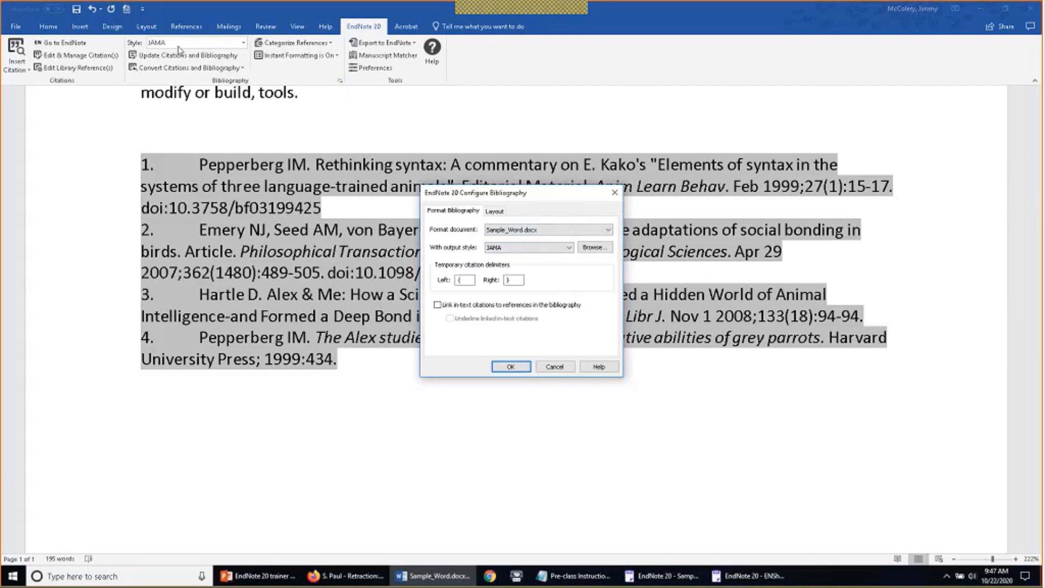
{"action": "left_click", "coordinate": [553, 248]}
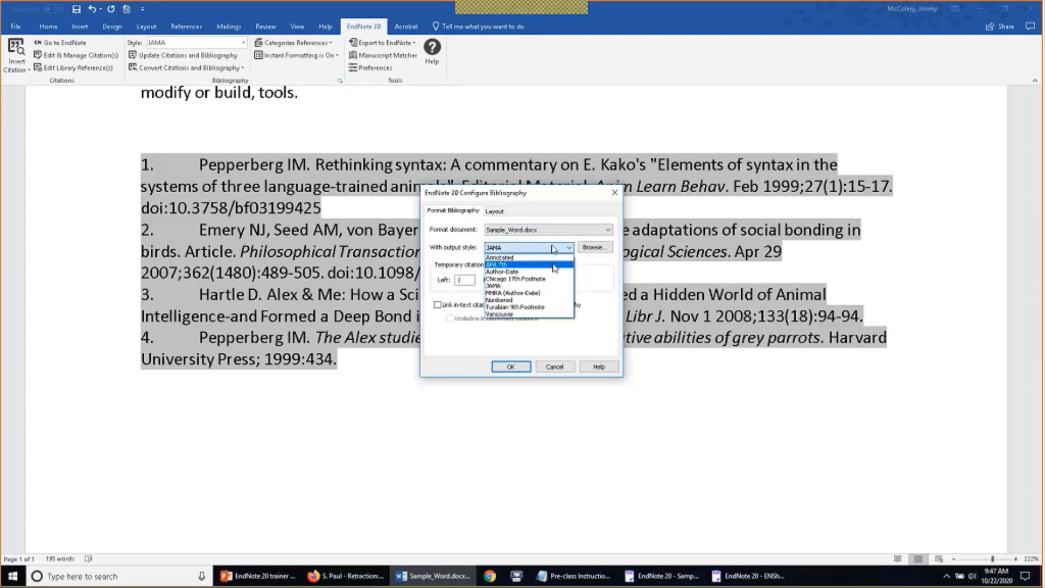
{"action": "left_click", "coordinate": [554, 265]}
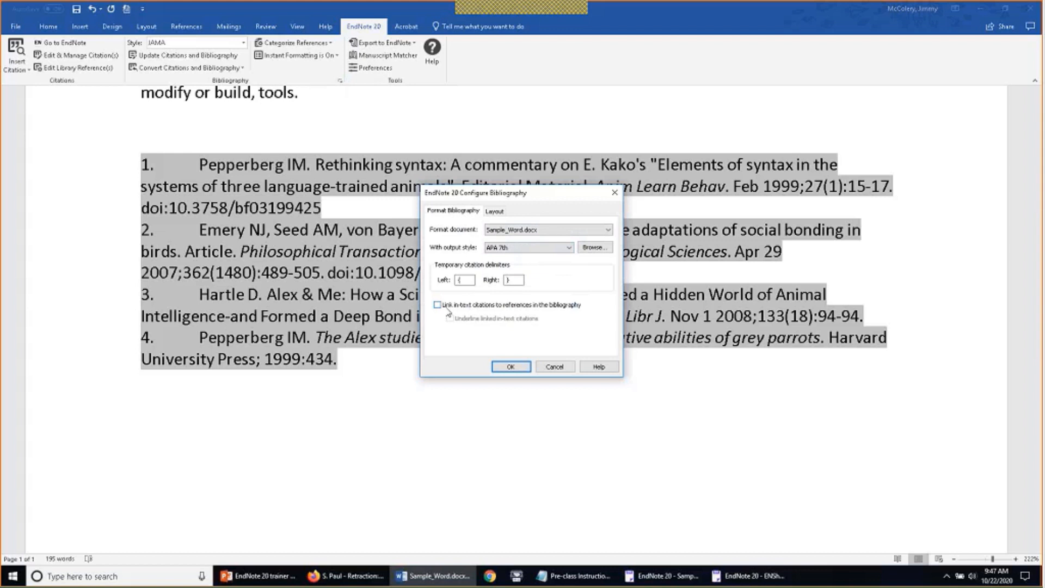
Set the bibliography layout to Arial 10 with a bold 'References' title
{"action": "left_click", "coordinate": [497, 212]}
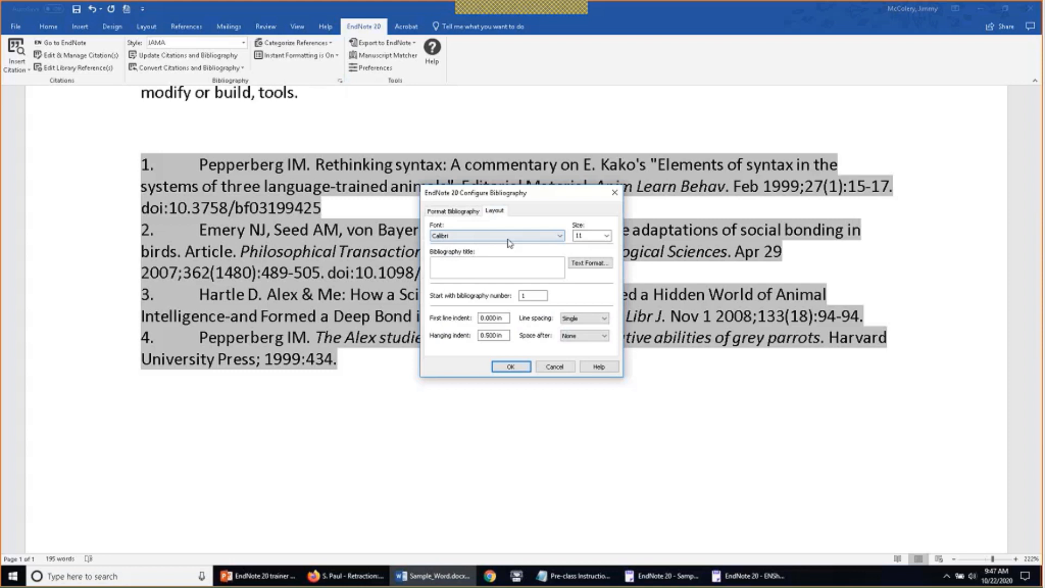
{"action": "left_click", "coordinate": [560, 238]}
{"action": "type", "text": "ar"}
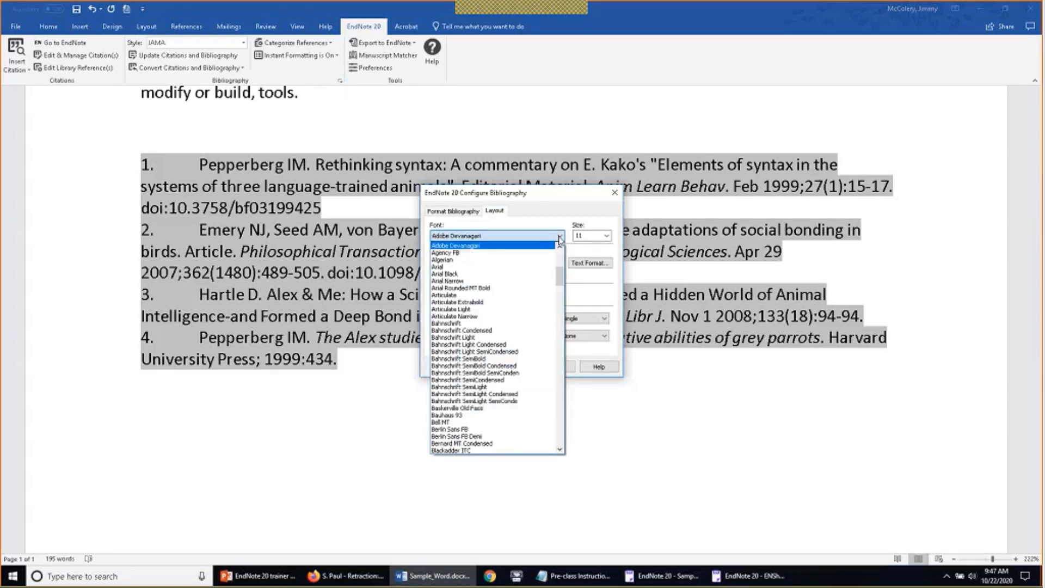
{"action": "left_click", "coordinate": [552, 267]}
{"action": "left_click", "coordinate": [606, 236]}
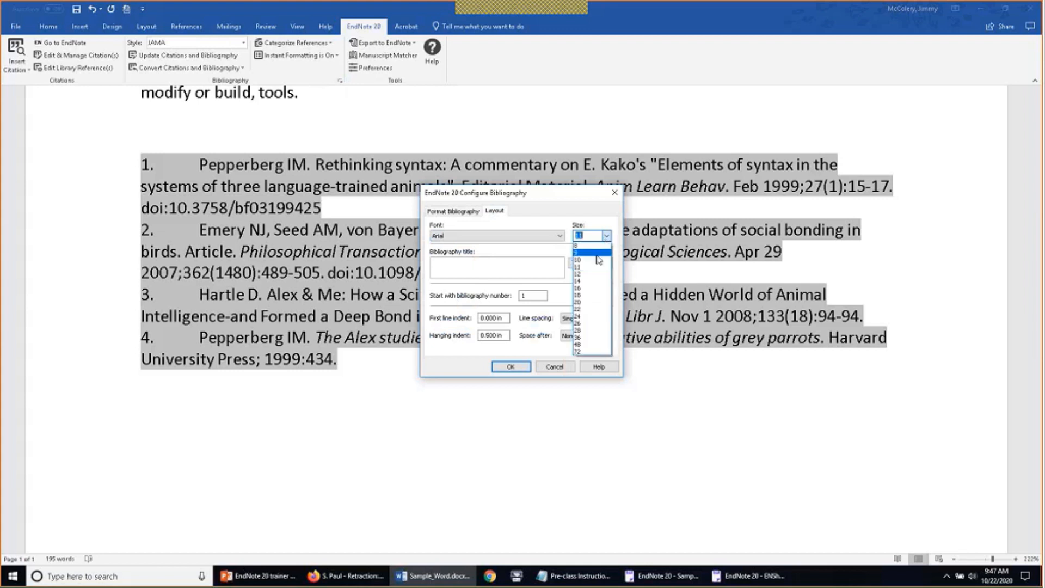
{"action": "left_click", "coordinate": [596, 260]}
{"action": "key", "text": "Tab"}
{"action": "type", "text": "References"}
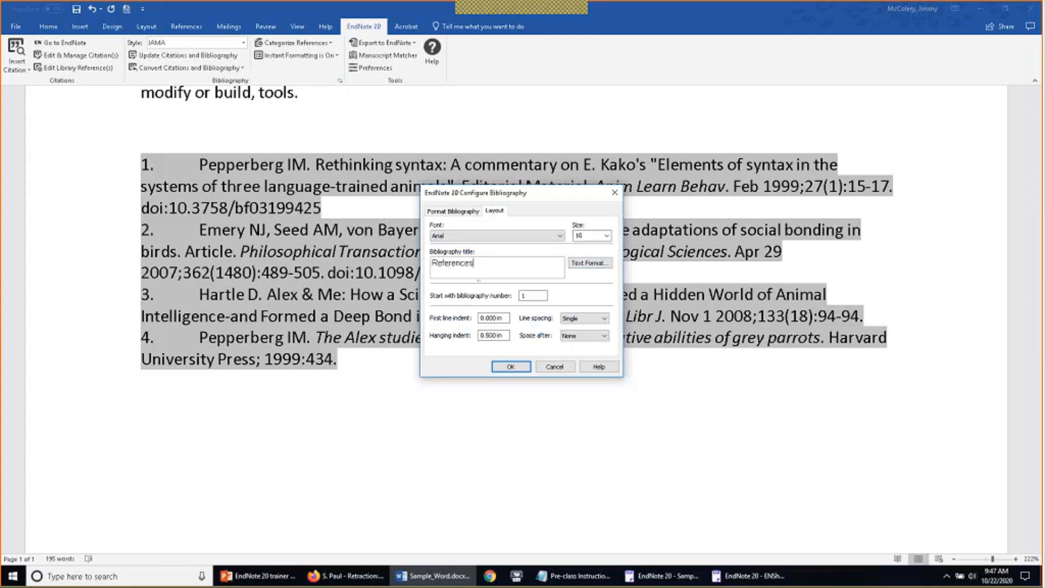
{"action": "double_click", "coordinate": [469, 265]}
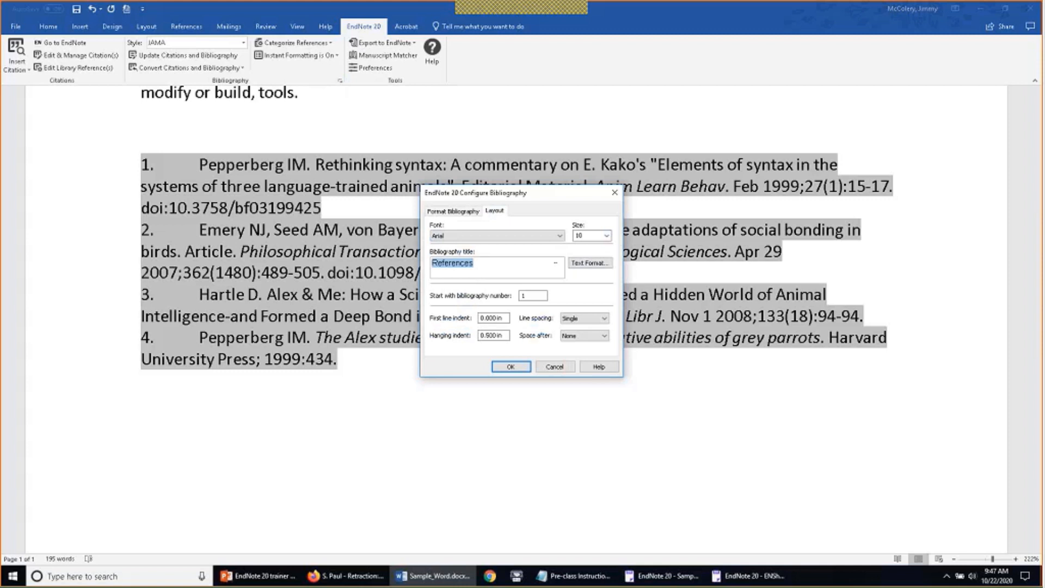
{"action": "left_click", "coordinate": [580, 266]}
{"action": "left_click", "coordinate": [415, 304]}
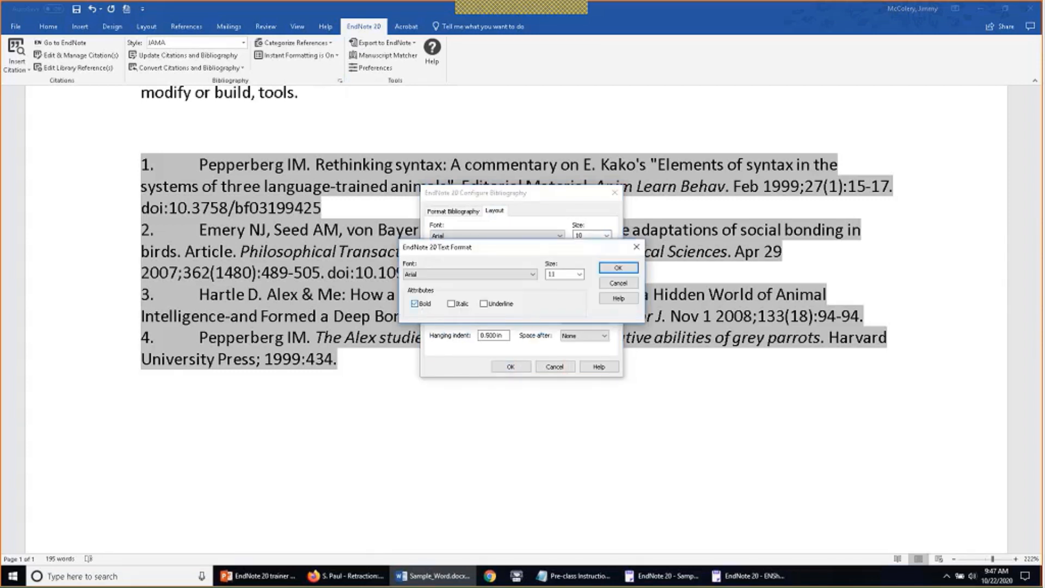
{"action": "left_click", "coordinate": [618, 267]}
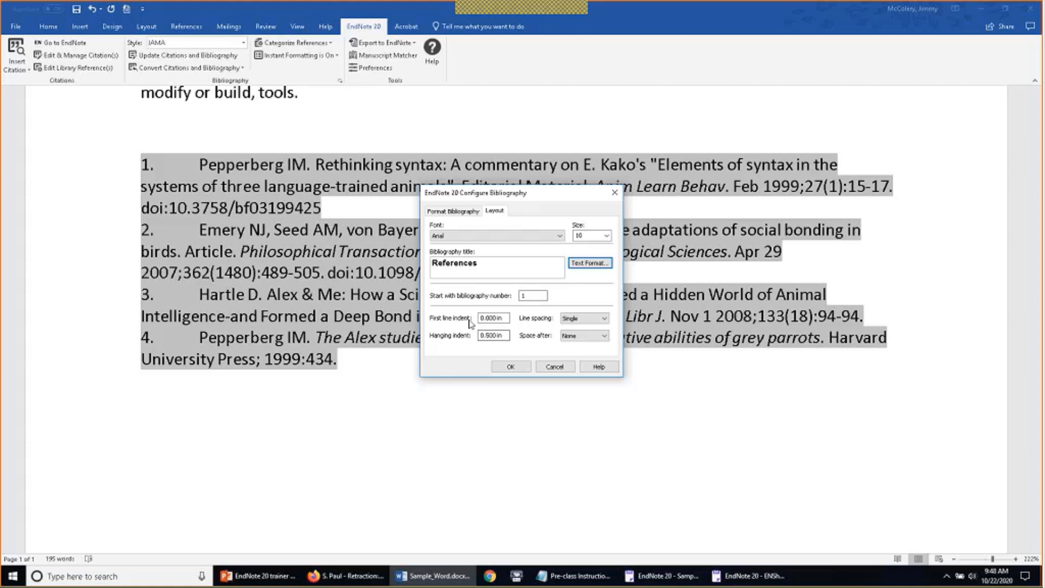
Keep single line spacing, add single spacing after each entry, and apply the settings
{"action": "left_click", "coordinate": [492, 318]}
{"action": "left_click", "coordinate": [604, 320]}
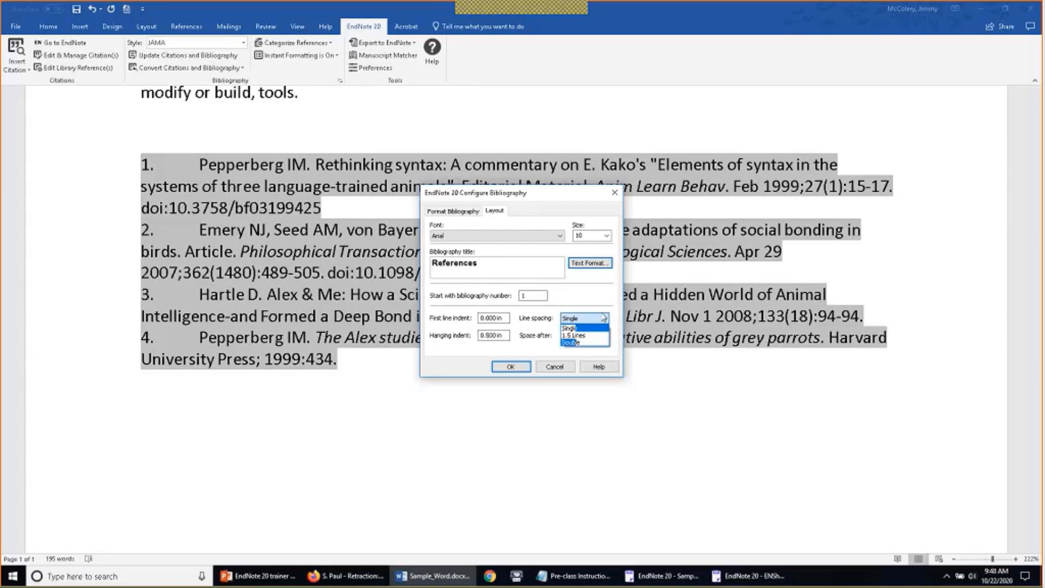
{"action": "left_click", "coordinate": [601, 328]}
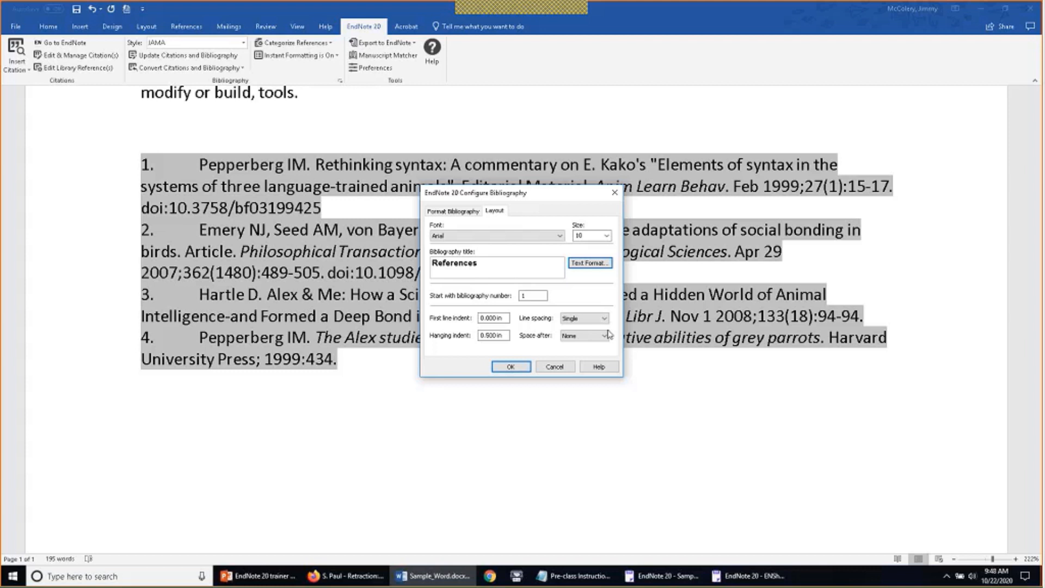
{"action": "left_click", "coordinate": [604, 335]}
{"action": "left_click", "coordinate": [597, 353]}
{"action": "left_click", "coordinate": [512, 367]}
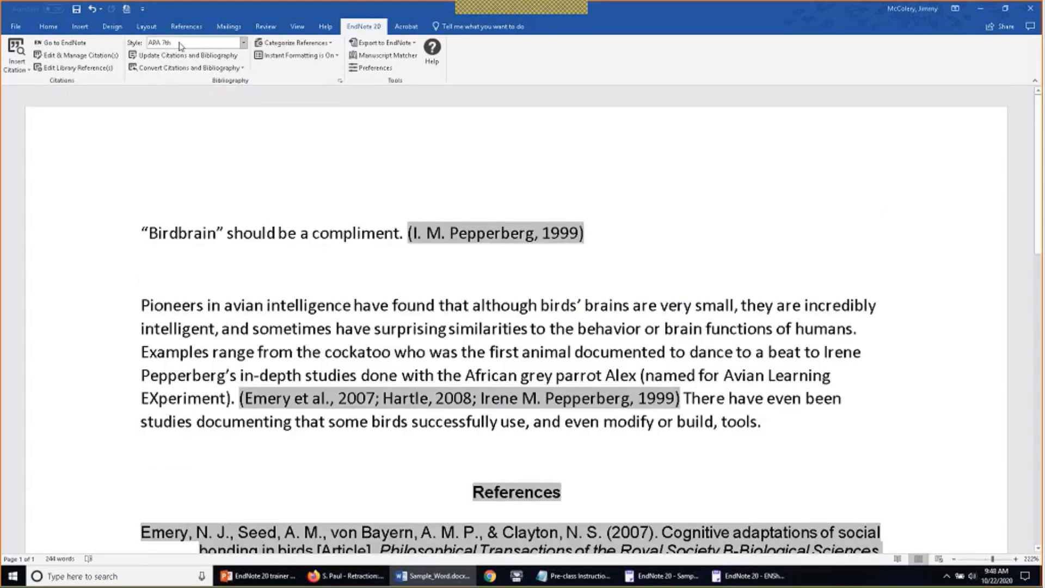
{"action": "scroll", "coordinate": [412, 155], "scroll_direction": "down", "scroll_amount": 3}
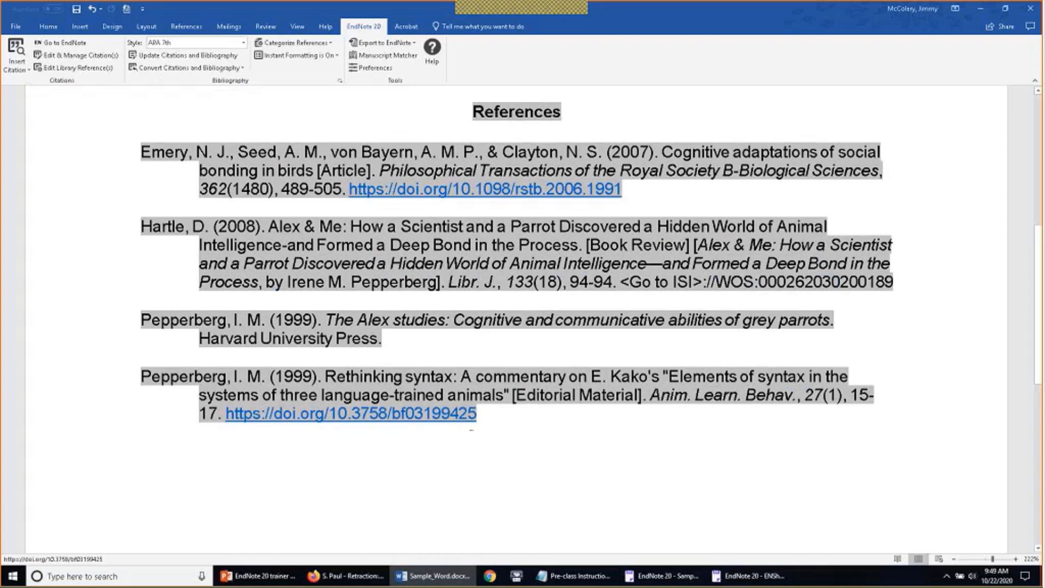
{"action": "scroll", "coordinate": [526, 457], "scroll_direction": "up", "scroll_amount": 1}
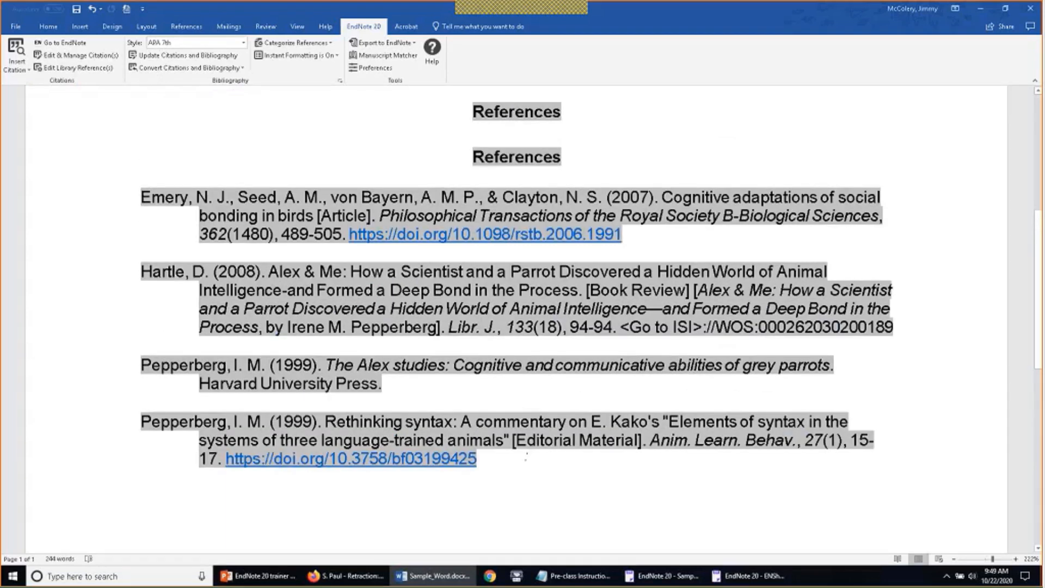
{"action": "scroll", "coordinate": [526, 456], "scroll_direction": "up", "scroll_amount": 5}
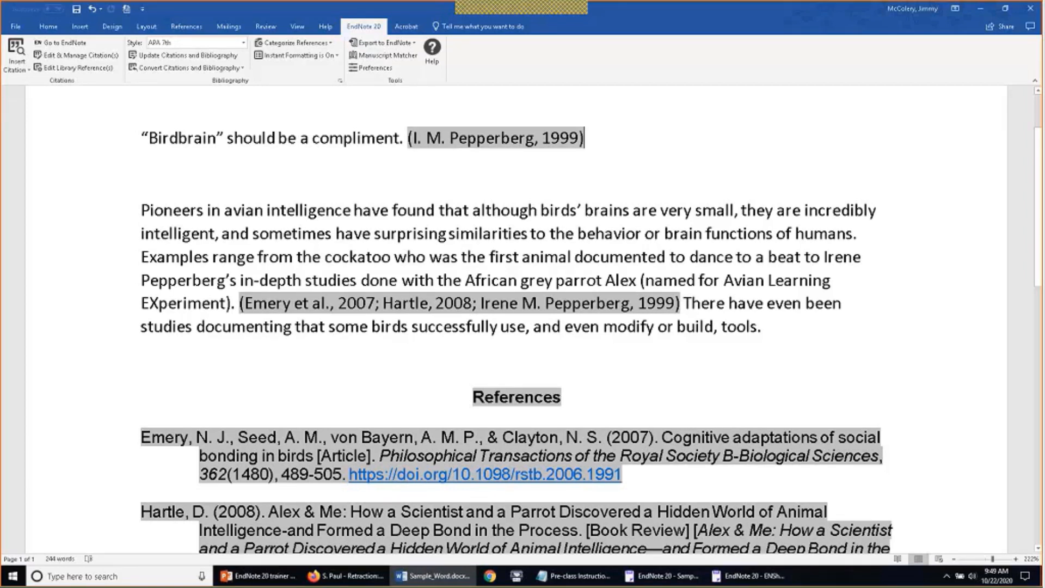
{"action": "left_click_drag", "start_coordinate": [585, 139], "coordinate": [404, 141]}
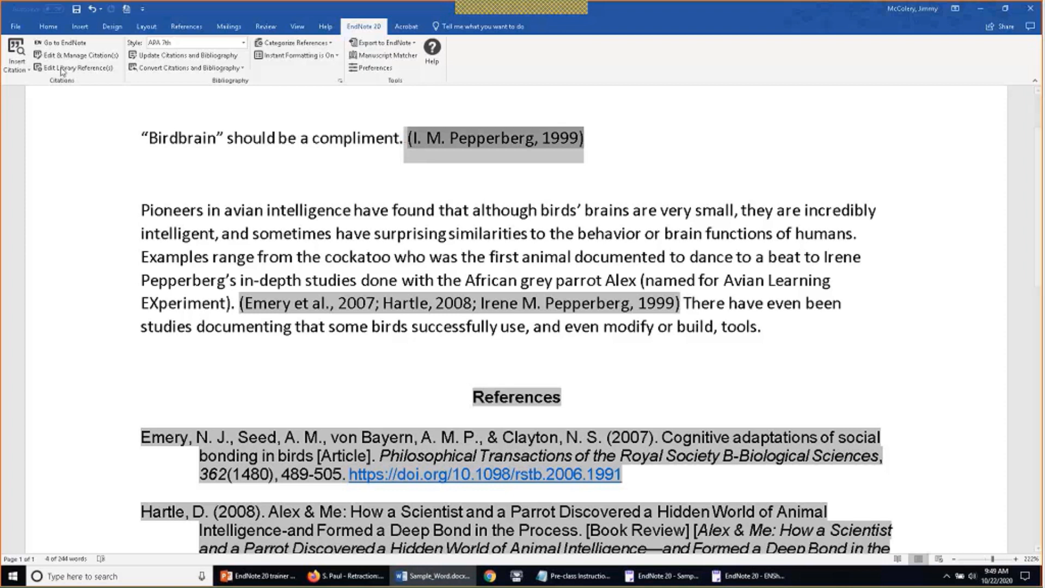
Edit the first citation to exclude the author, with prefix 'see also' and pages 25-26
{"action": "left_click", "coordinate": [116, 57]}
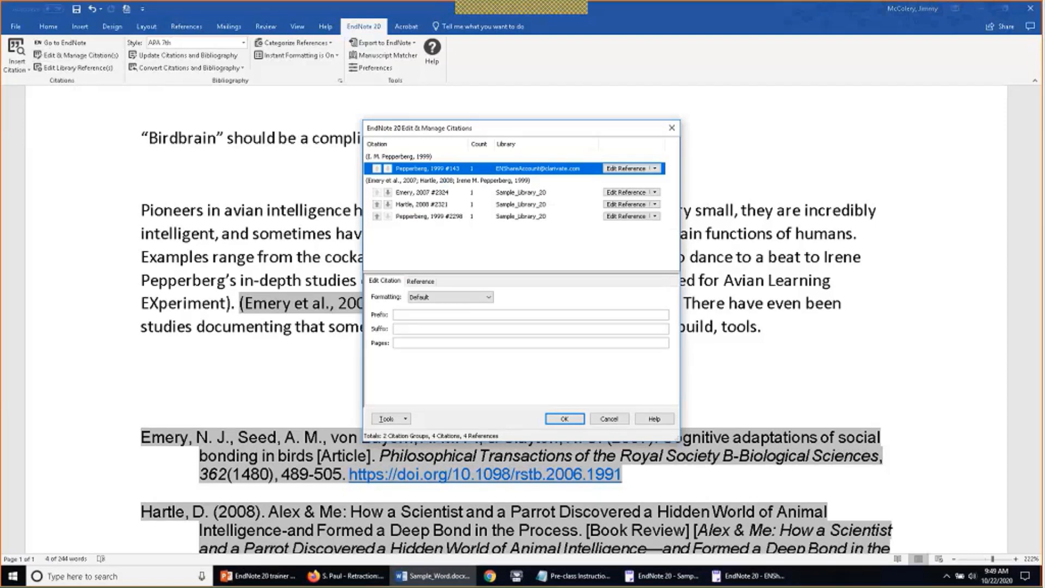
{"action": "left_click_drag", "start_coordinate": [512, 128], "coordinate": [810, 121]}
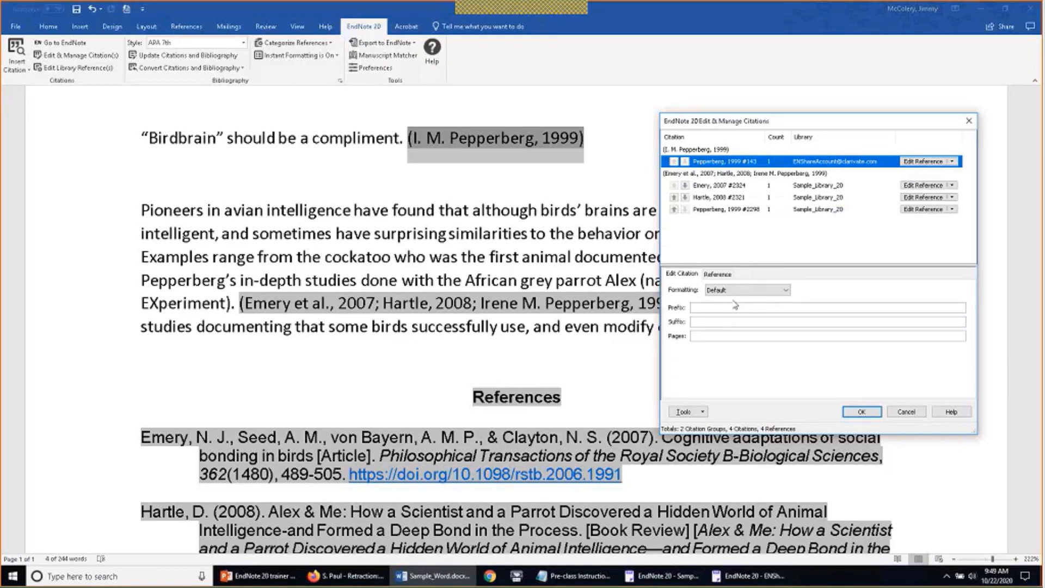
{"action": "left_click", "coordinate": [786, 291]}
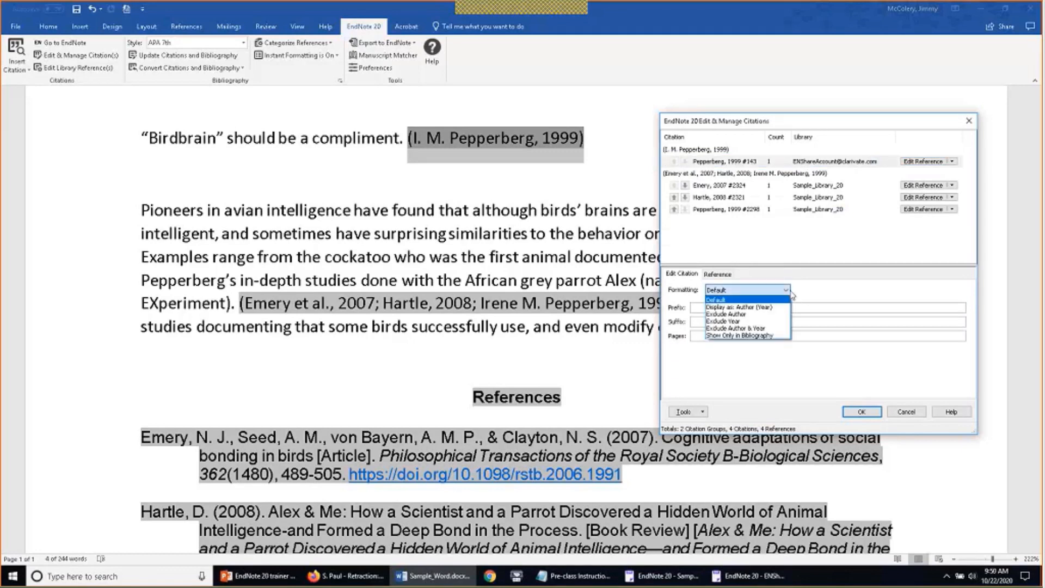
{"action": "left_click", "coordinate": [777, 314]}
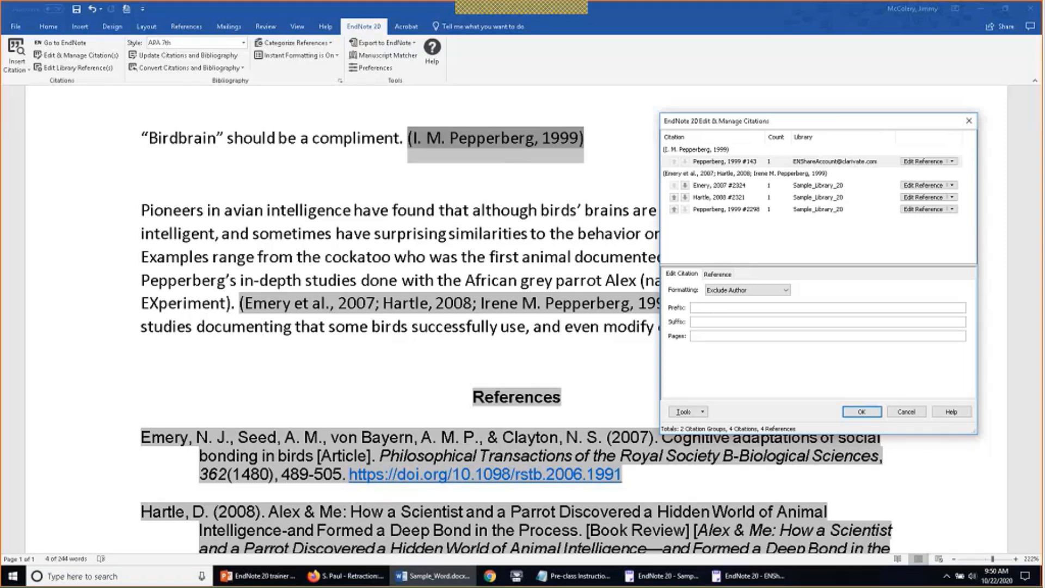
{"action": "type", "text": "see also"}
{"action": "type", "text": "2"}
{"action": "type", "text": "5-26"}
{"action": "left_click", "coordinate": [862, 411]}
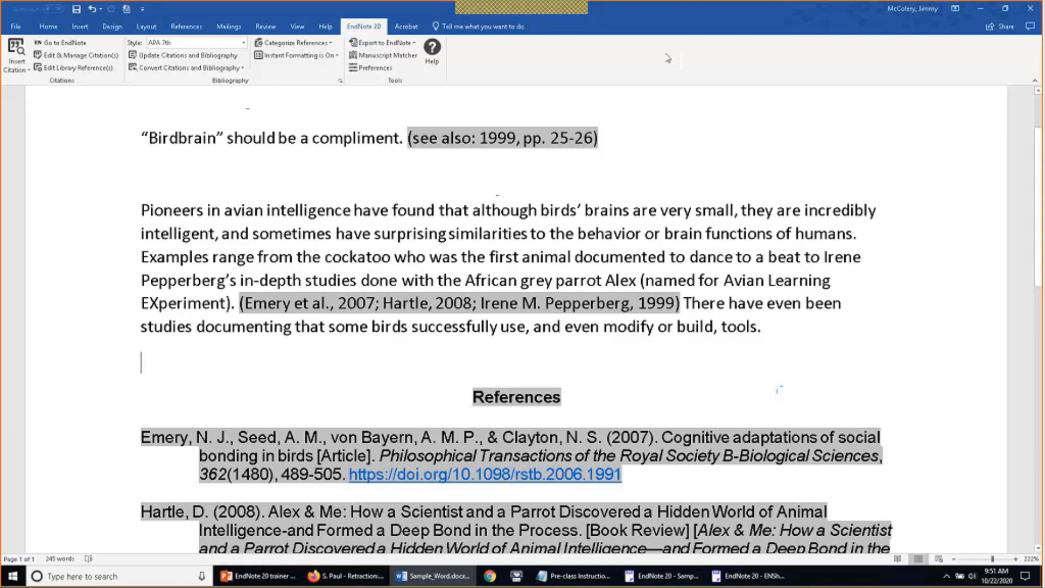
In the EndNote library, copy the selected references as formatted citations
{"action": "left_click", "coordinate": [662, 576]}
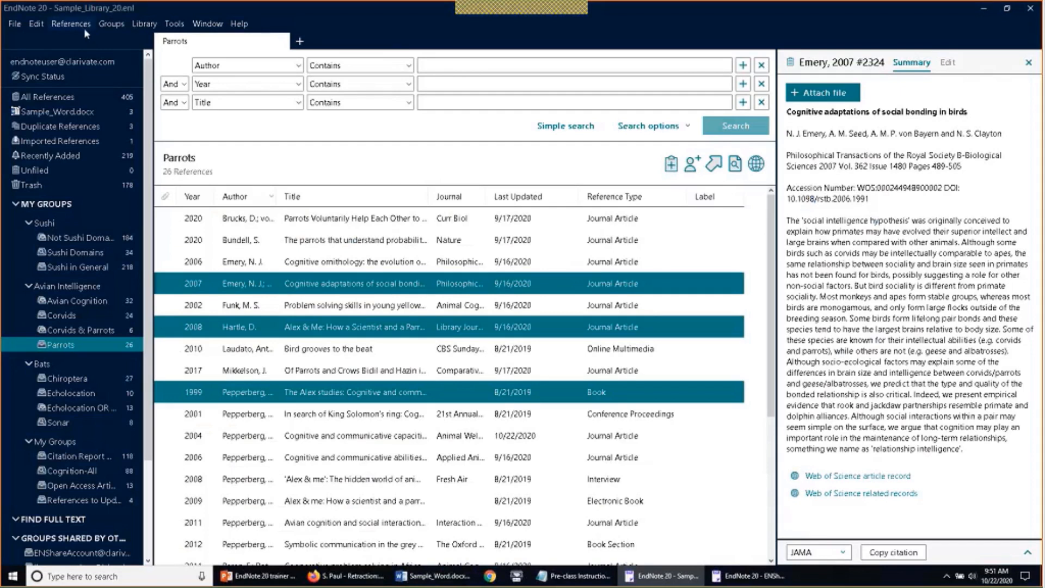
{"action": "left_click", "coordinate": [11, 25]}
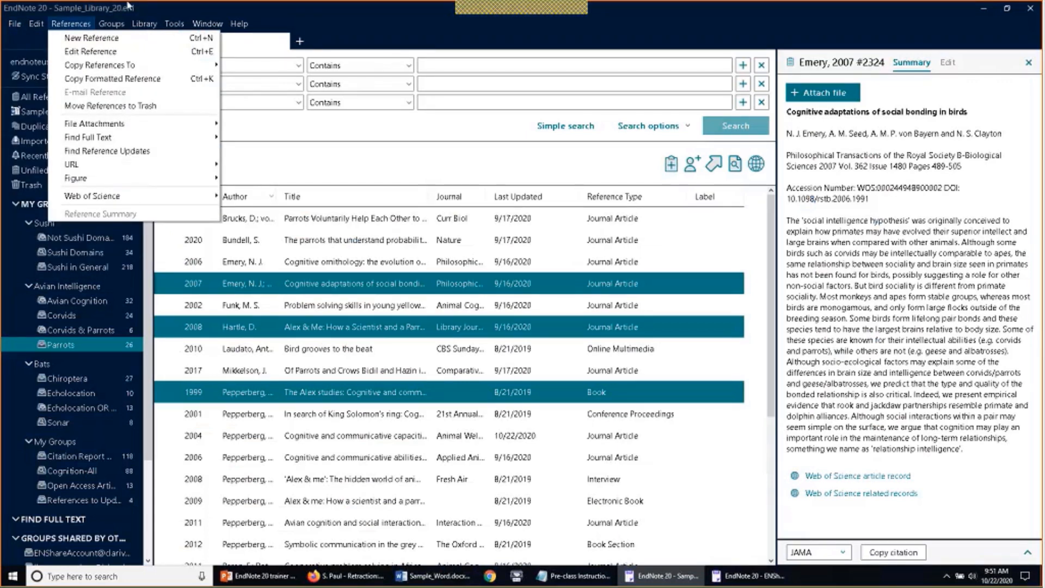
{"action": "mouse_move", "coordinate": [114, 29]}
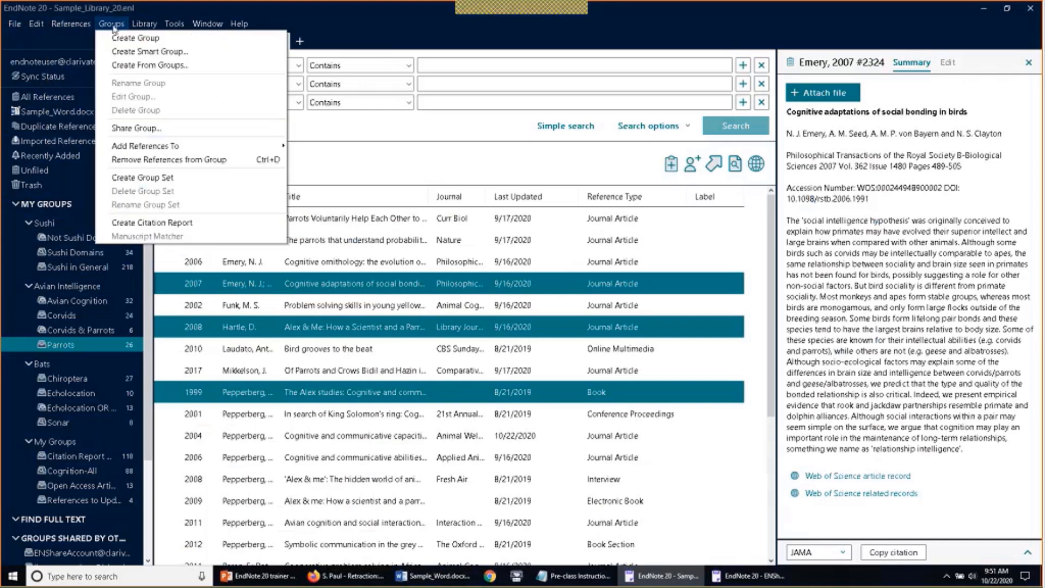
{"action": "mouse_move", "coordinate": [145, 24]}
{"action": "mouse_move", "coordinate": [73, 30]}
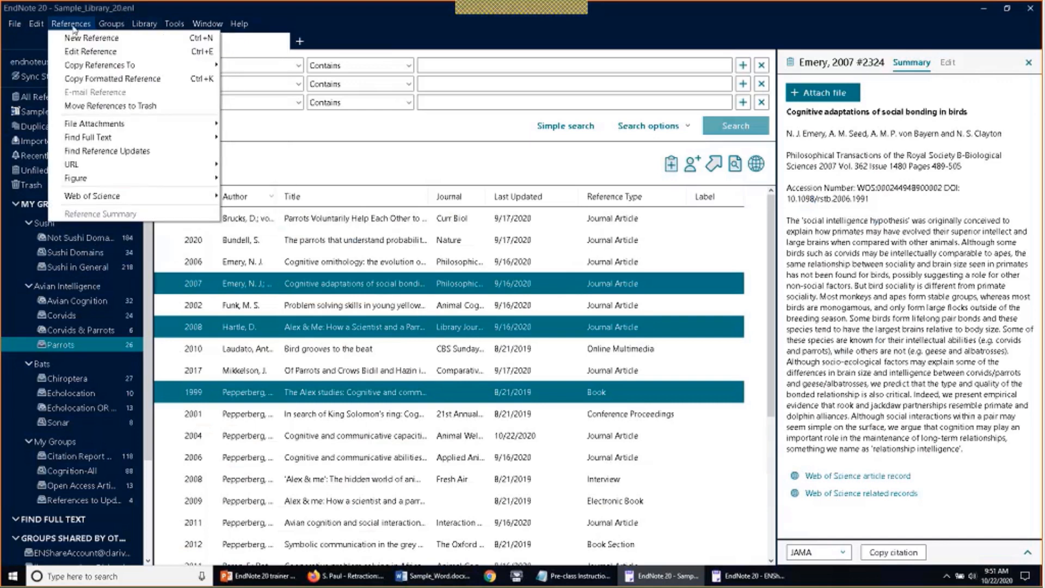
{"action": "mouse_move", "coordinate": [78, 68]}
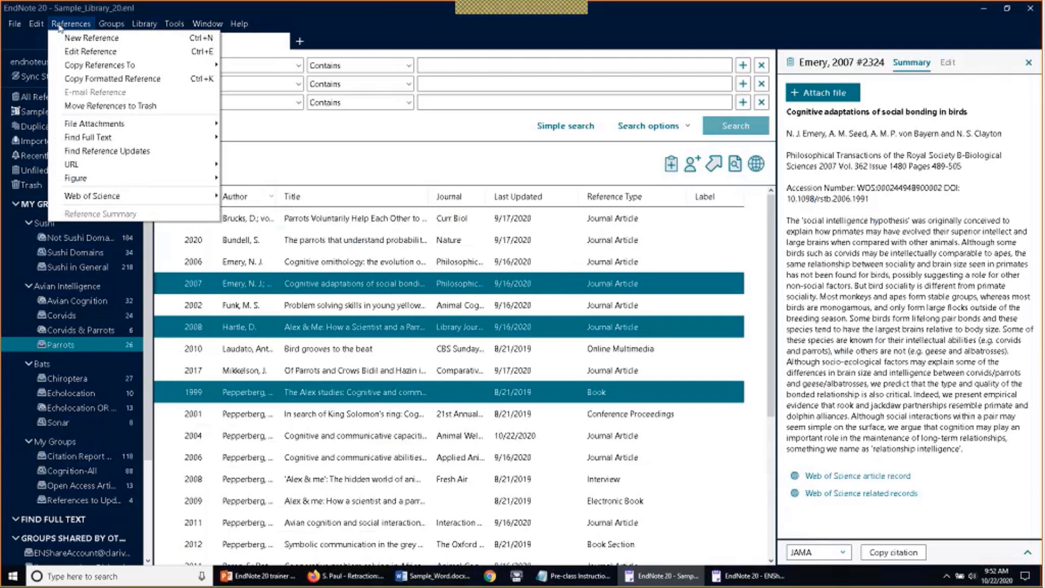
{"action": "left_click", "coordinate": [58, 80]}
Select Emery's 2006 cognitive ornithology reference and show its Reference Summary
{"action": "key", "text": "Up"}
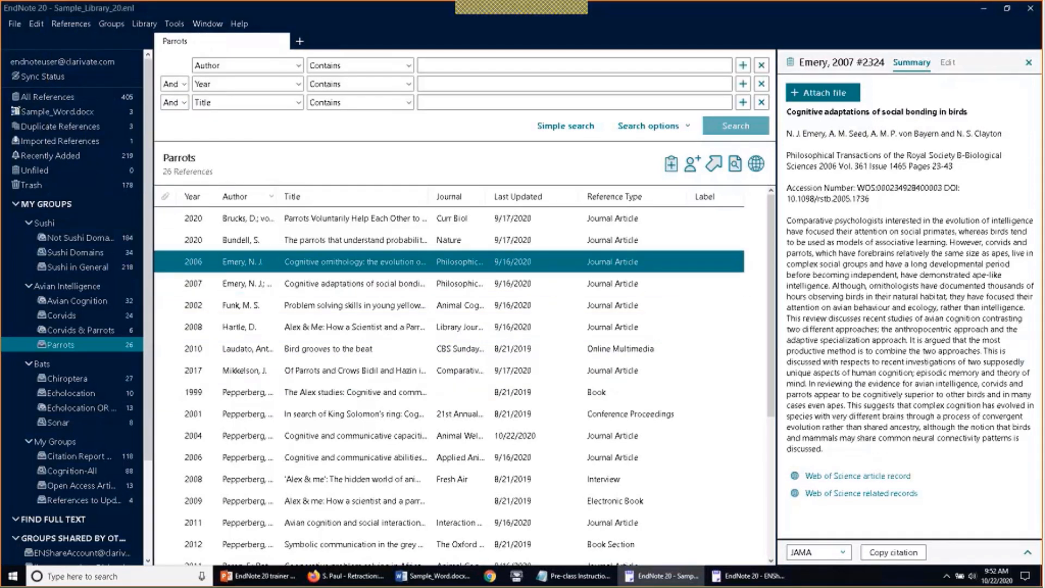
{"action": "left_click", "coordinate": [84, 24]}
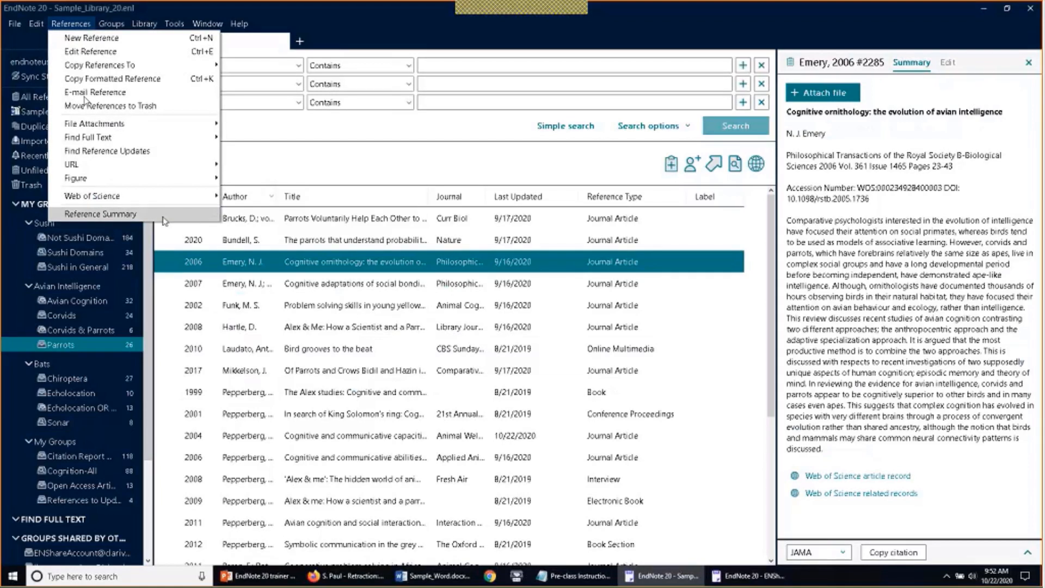
{"action": "left_click", "coordinate": [141, 214]}
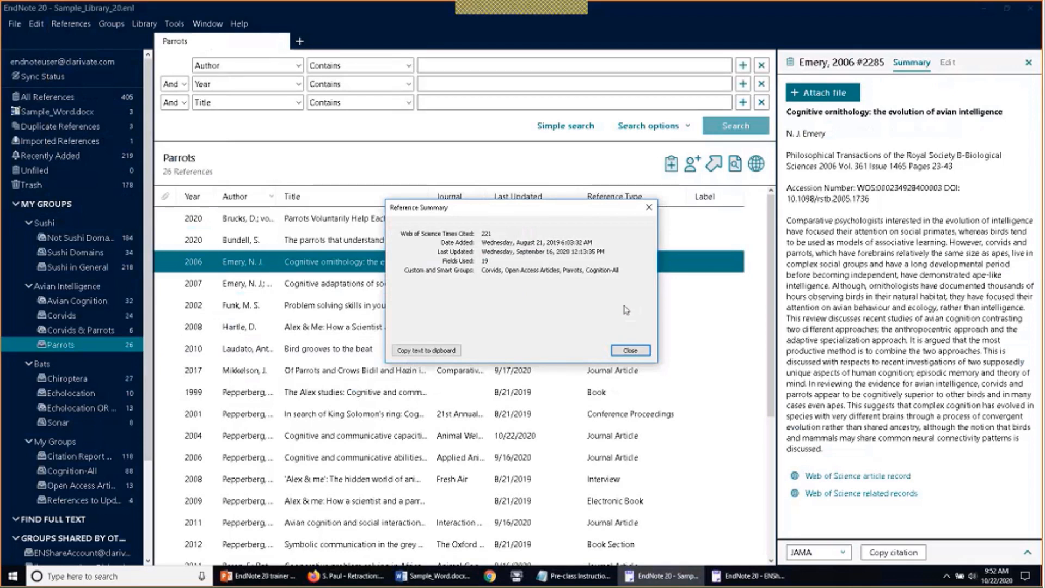
Close the Reference Summary dialog to get back to the Parrots group's 26 references
{"action": "left_click", "coordinate": [631, 350]}
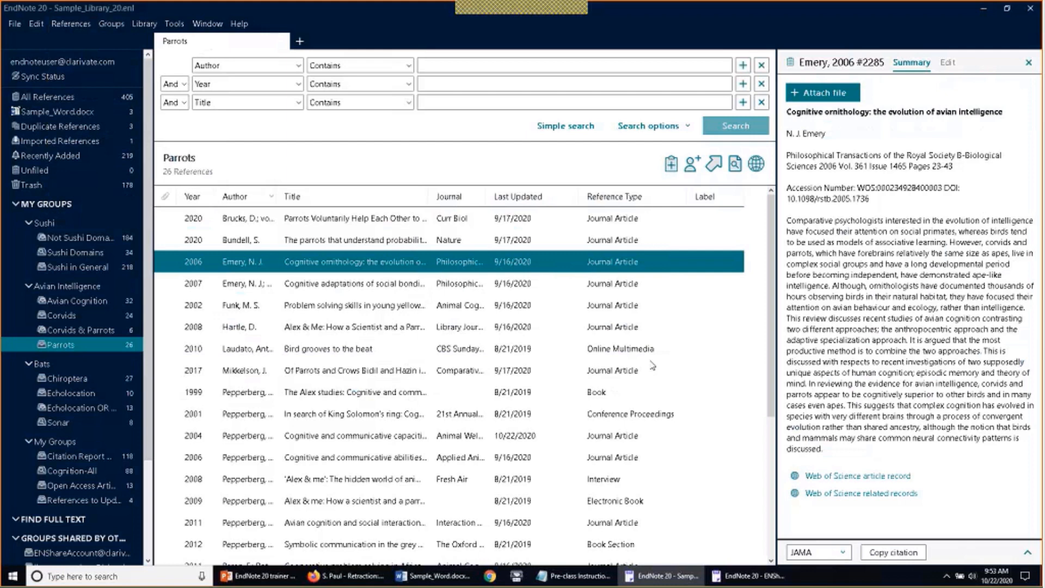
{"action": "left_click", "coordinate": [630, 16]}
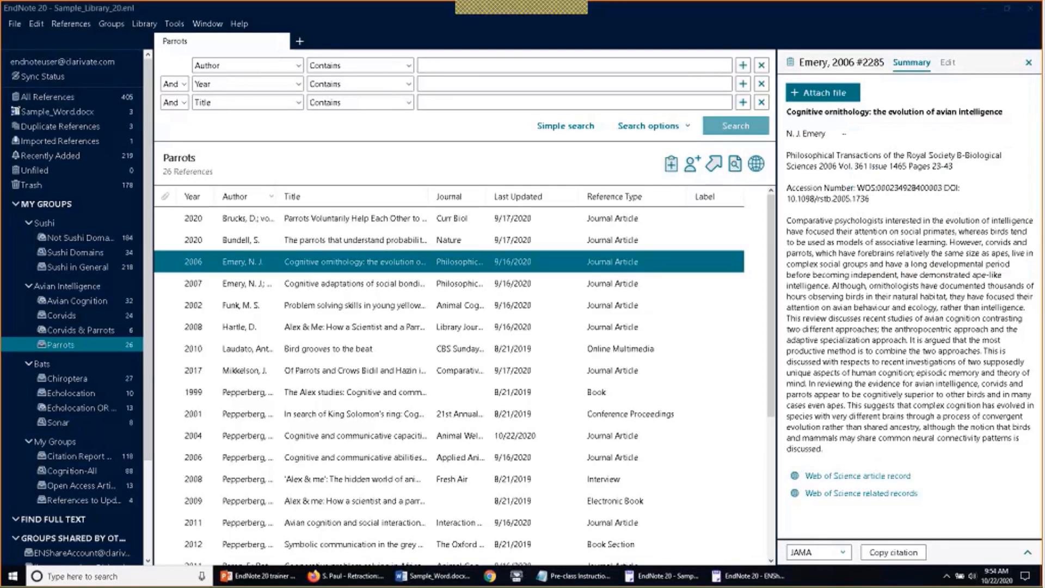
Widen the Title column to show full titles and view Mikkelson's 2017 'Of Parrots and Crows' summary
{"action": "left_click", "coordinate": [1029, 64]}
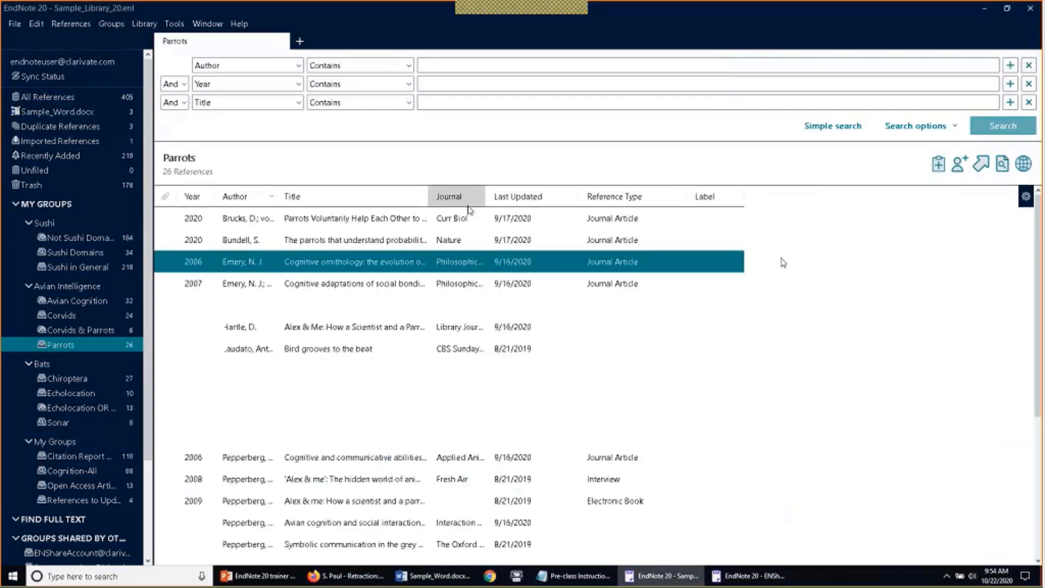
{"action": "left_click_drag", "start_coordinate": [428, 195], "coordinate": [710, 196]}
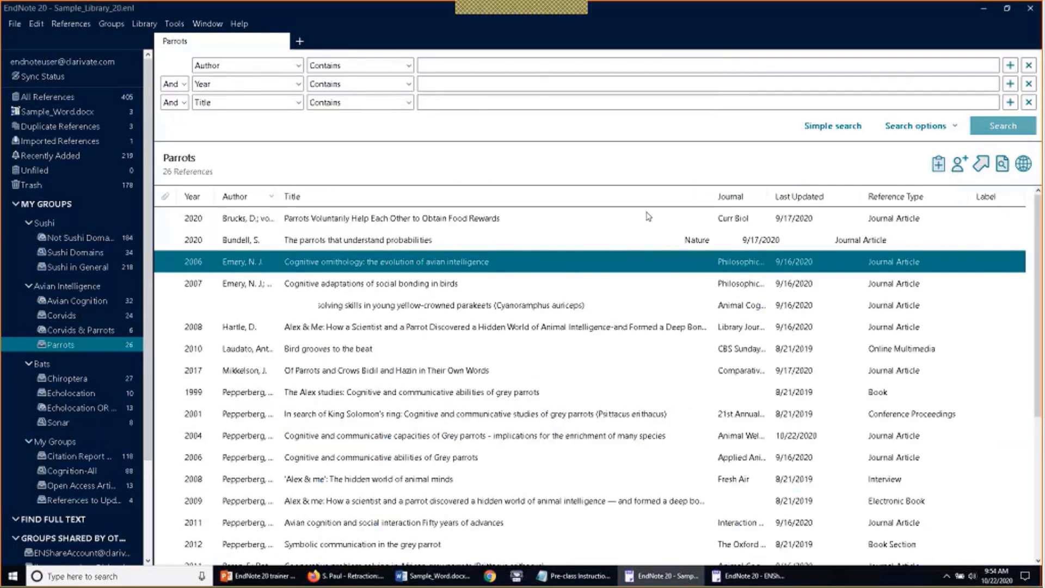
{"action": "left_click", "coordinate": [453, 370]}
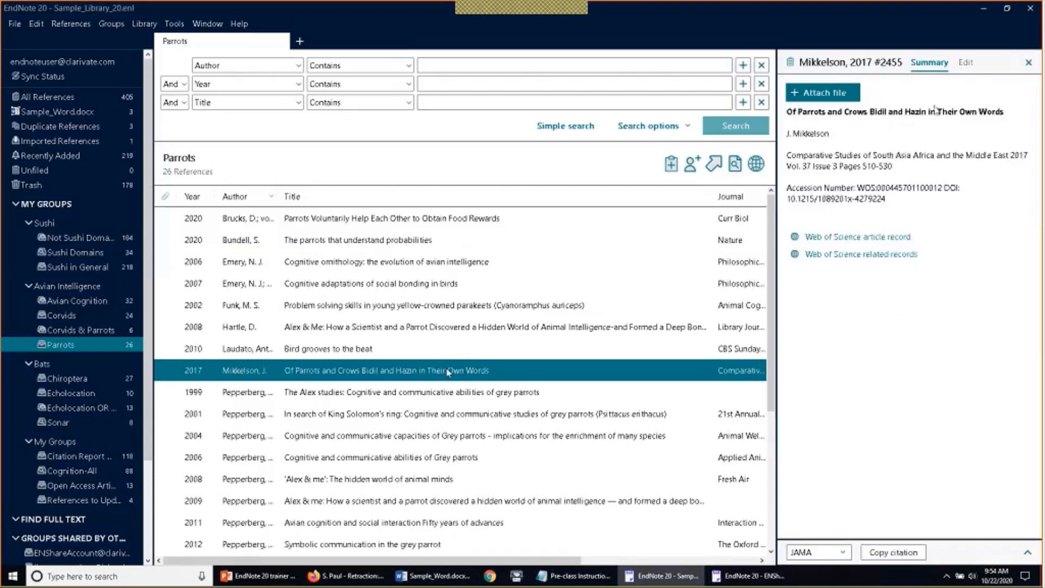
{"action": "left_click", "coordinate": [965, 63]}
{"action": "left_click", "coordinate": [939, 63]}
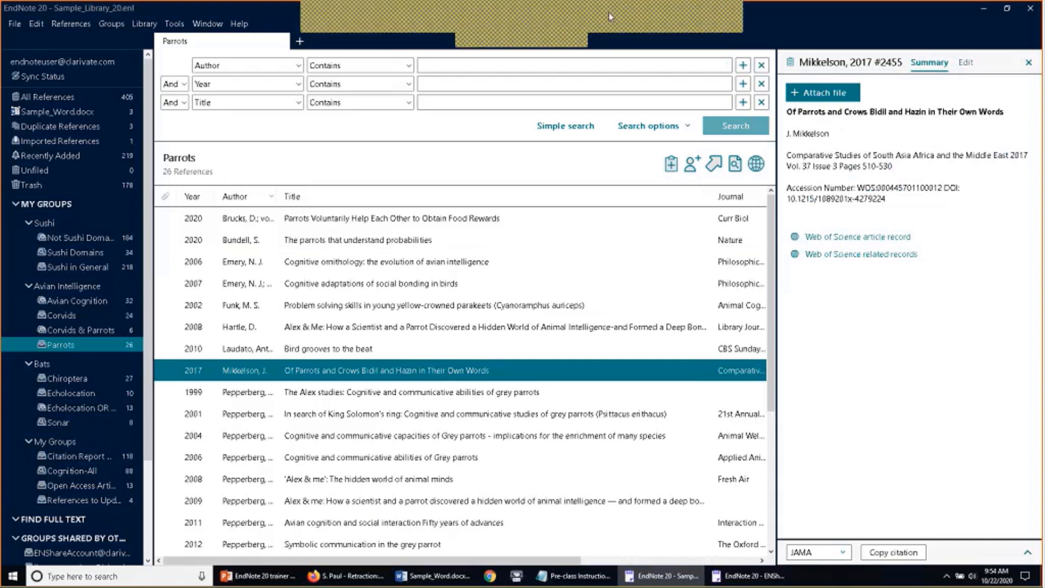
{"action": "left_click", "coordinate": [608, 12]}
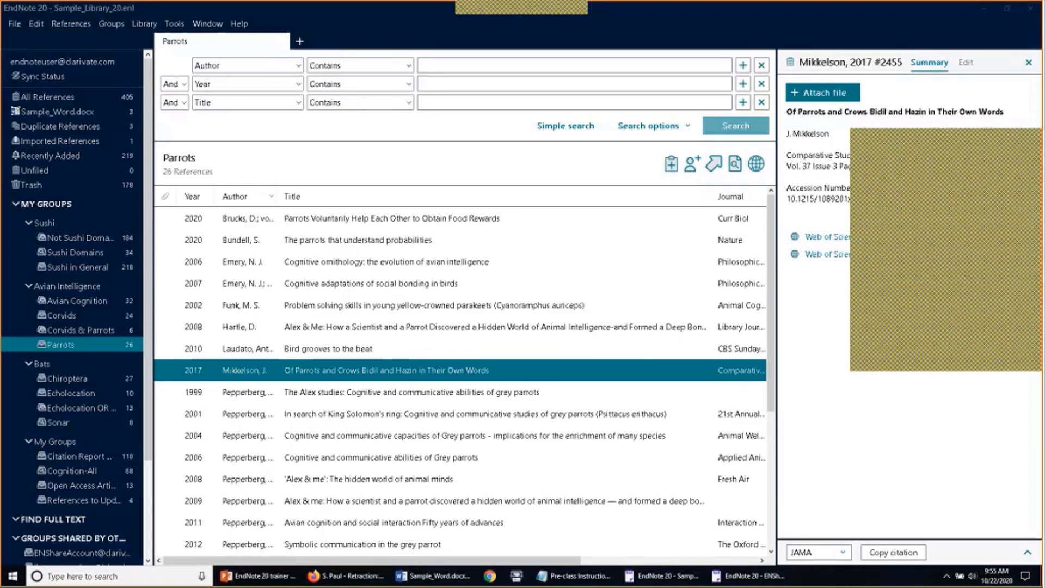
Load endnote.com in a new Firefox tab
{"action": "key", "text": "alt+Tab"}
{"action": "key", "text": "ctrl+t"}
{"action": "type", "text": "endnote.com"}
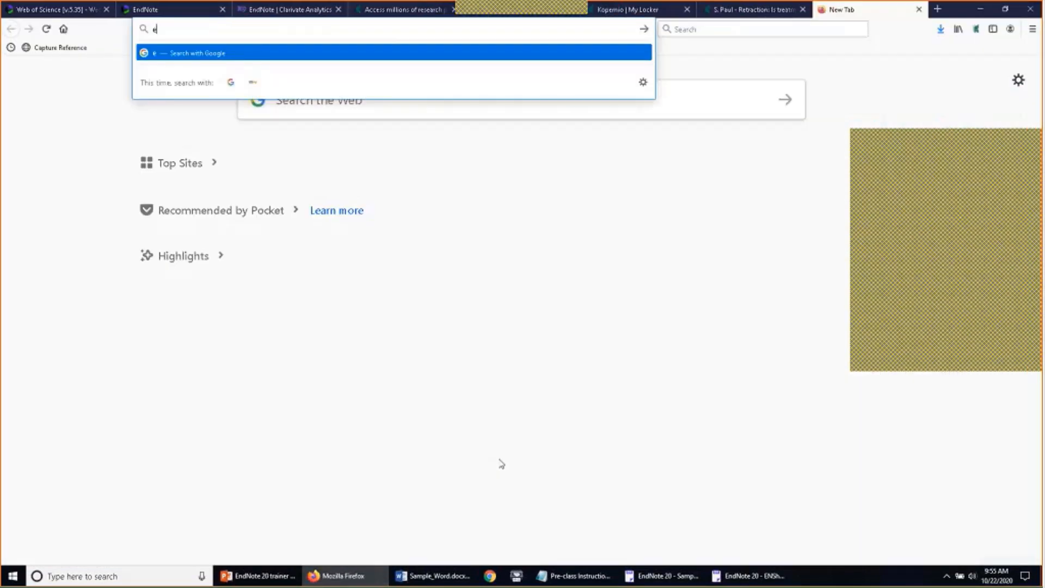
{"action": "key", "text": "Return"}
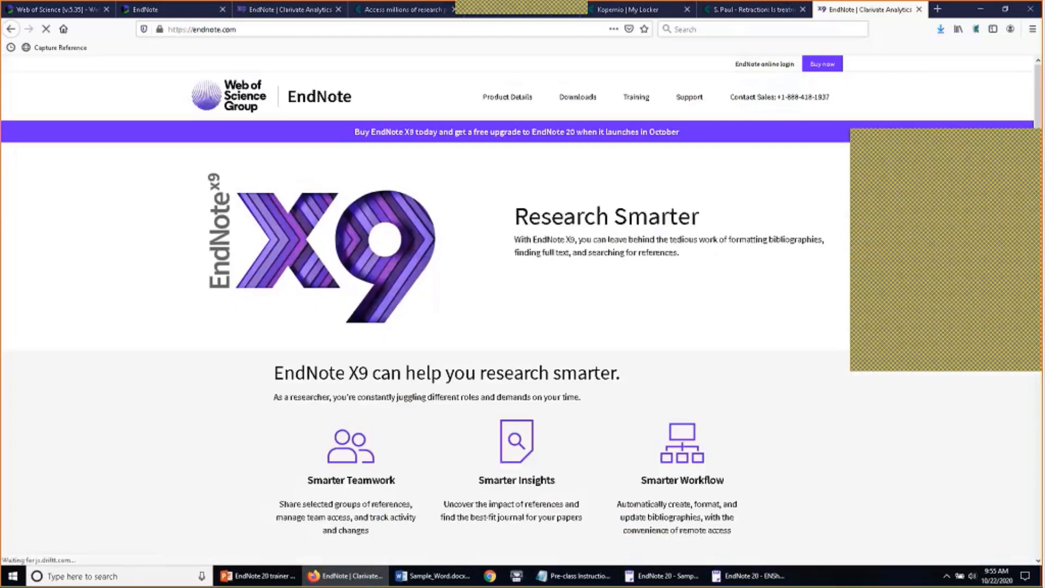
Browse the Downloads page, noting the number of output styles, then minimize Firefox
{"action": "left_click", "coordinate": [578, 96]}
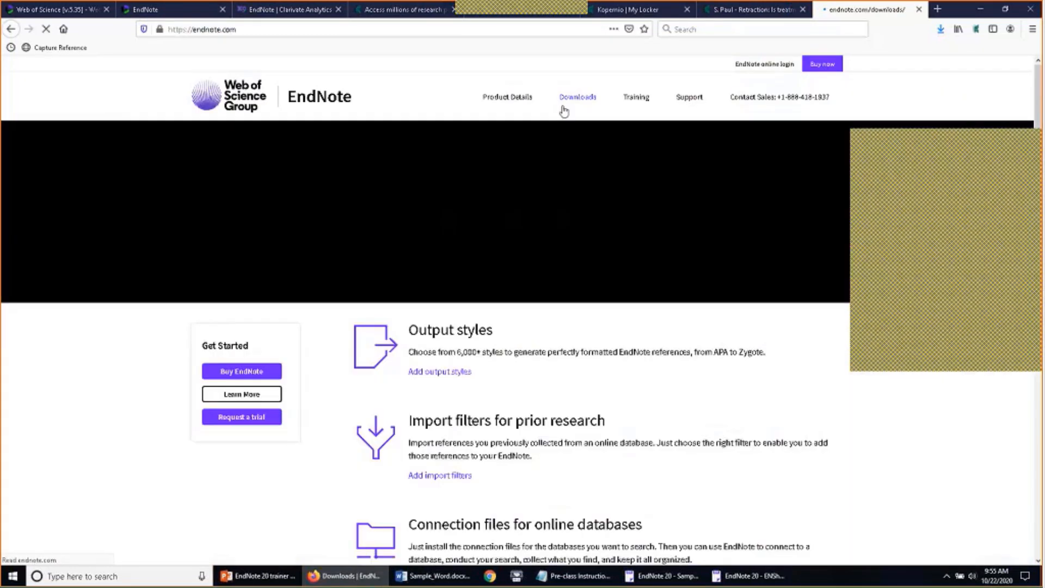
{"action": "scroll", "coordinate": [482, 261], "scroll_direction": "down", "scroll_amount": 2}
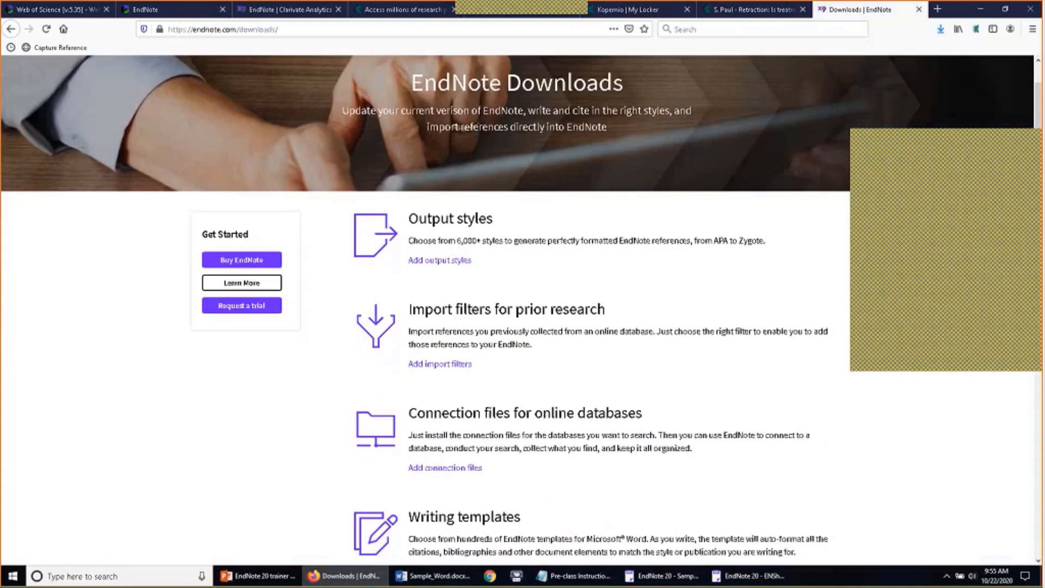
{"action": "left_click_drag", "start_coordinate": [456, 241], "coordinate": [501, 240]}
{"action": "left_click", "coordinate": [468, 265]}
{"action": "left_click", "coordinate": [978, 9]}
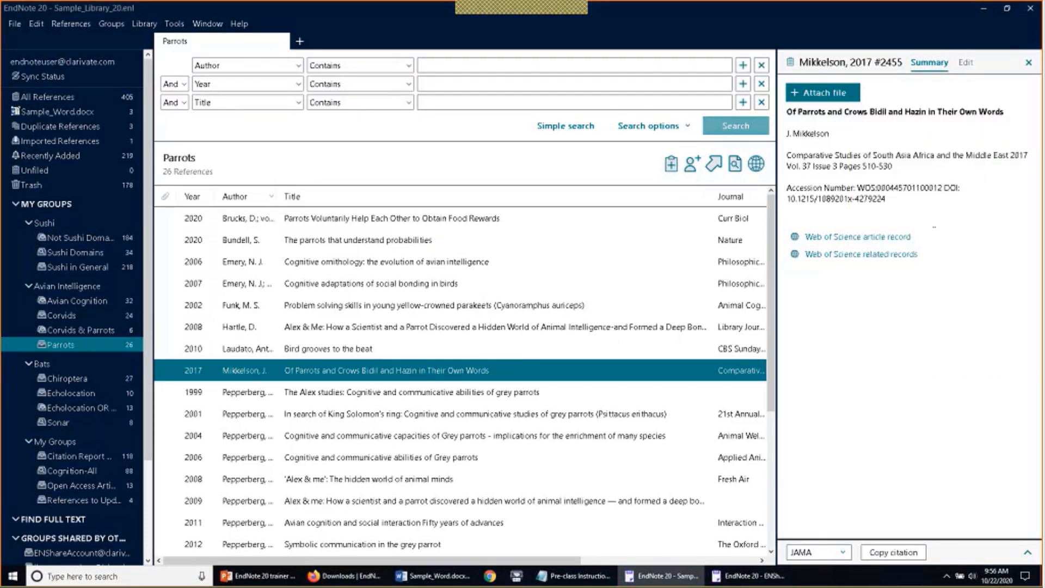
Select the Funk 2002 reference, narrow the Title column, and show the empty Unfiled group
{"action": "left_click", "coordinate": [433, 305]}
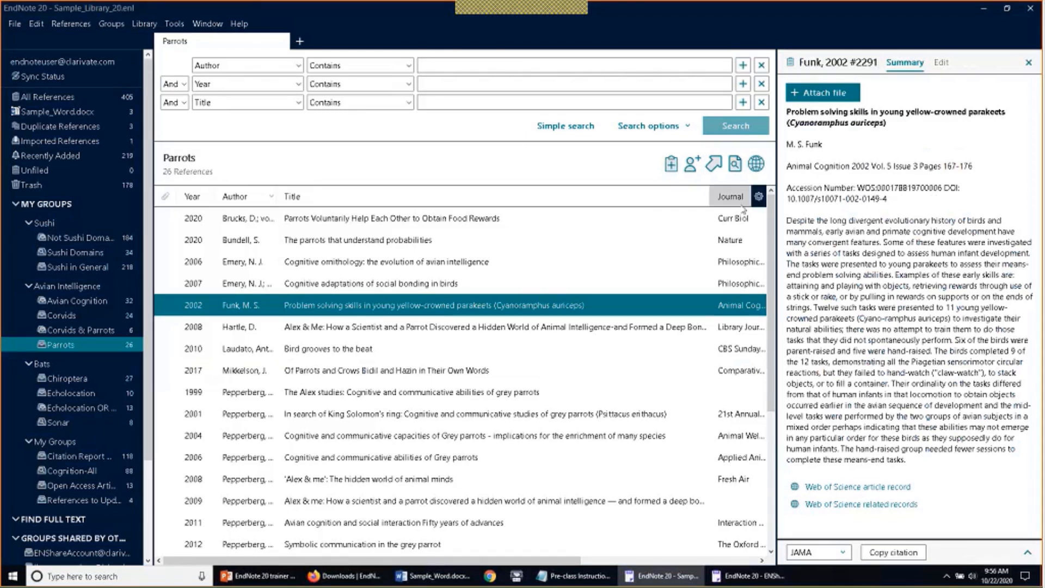
{"action": "left_click_drag", "start_coordinate": [708, 197], "coordinate": [610, 200]}
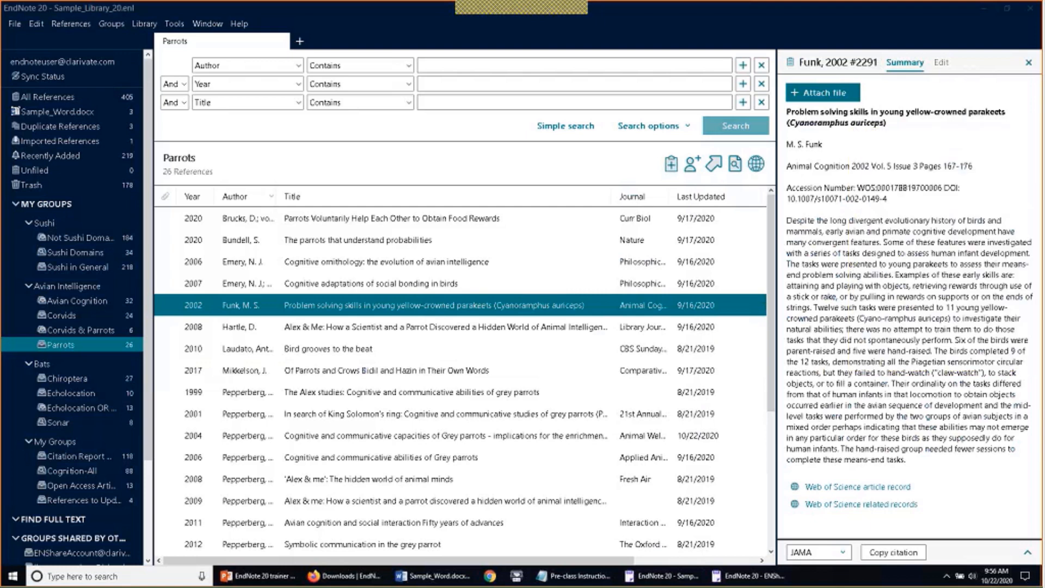
{"action": "left_click", "coordinate": [103, 173]}
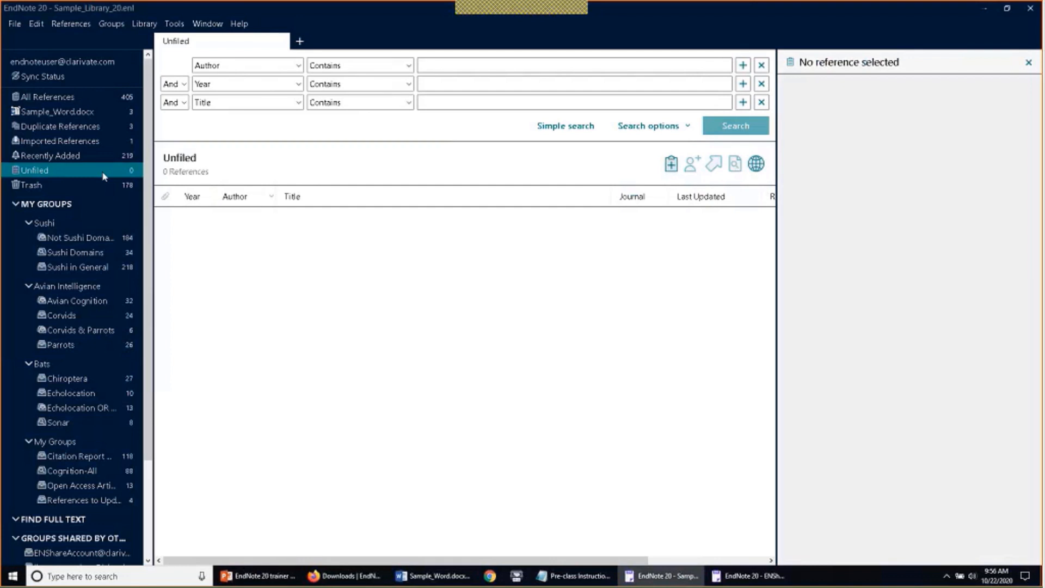
Turn on Include Smart Groups for the Unfiled group
{"action": "right_click", "coordinate": [56, 175]}
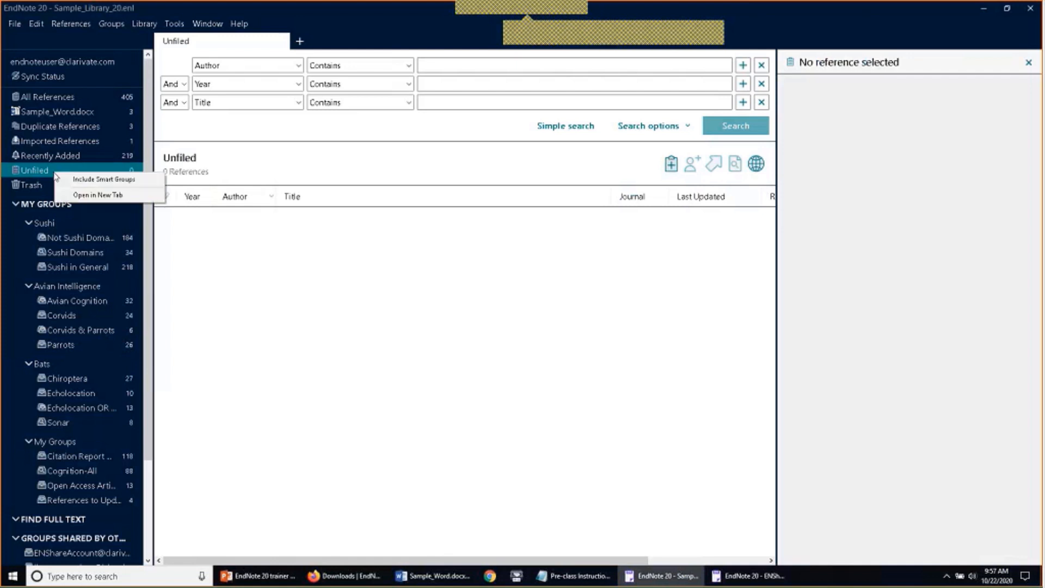
{"action": "left_click", "coordinate": [87, 185]}
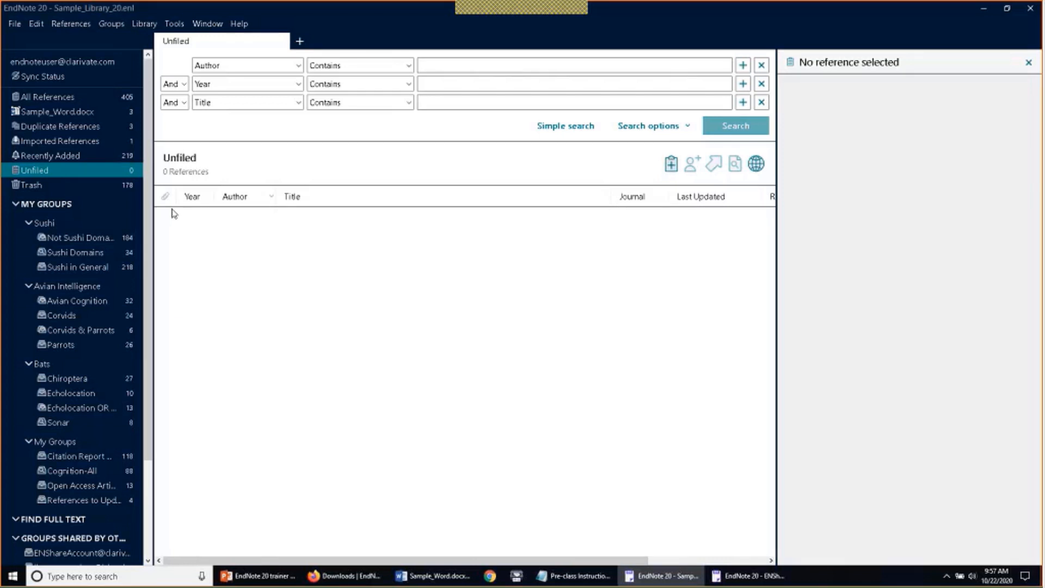
{"action": "left_click", "coordinate": [618, 11]}
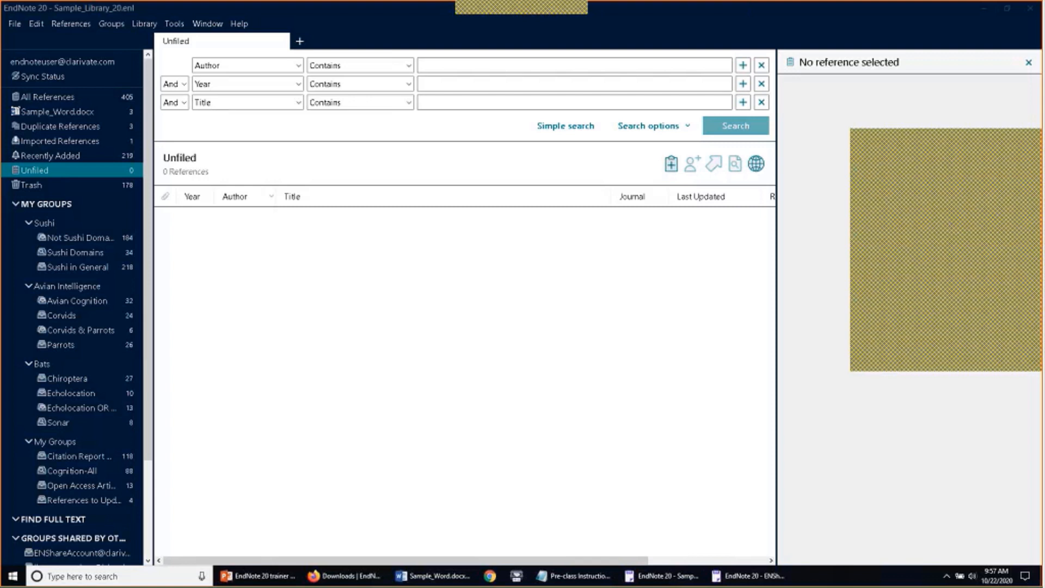
{"action": "left_click", "coordinate": [1016, 157]}
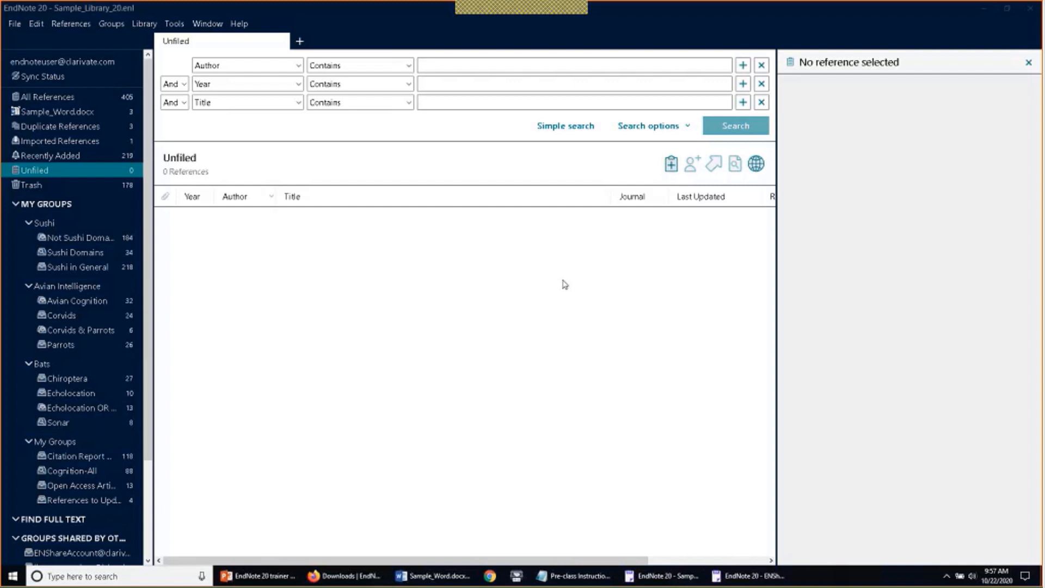
Set the Display Font size to Large in EndNote Preferences
{"action": "left_click", "coordinate": [36, 26]}
{"action": "left_click", "coordinate": [60, 173]}
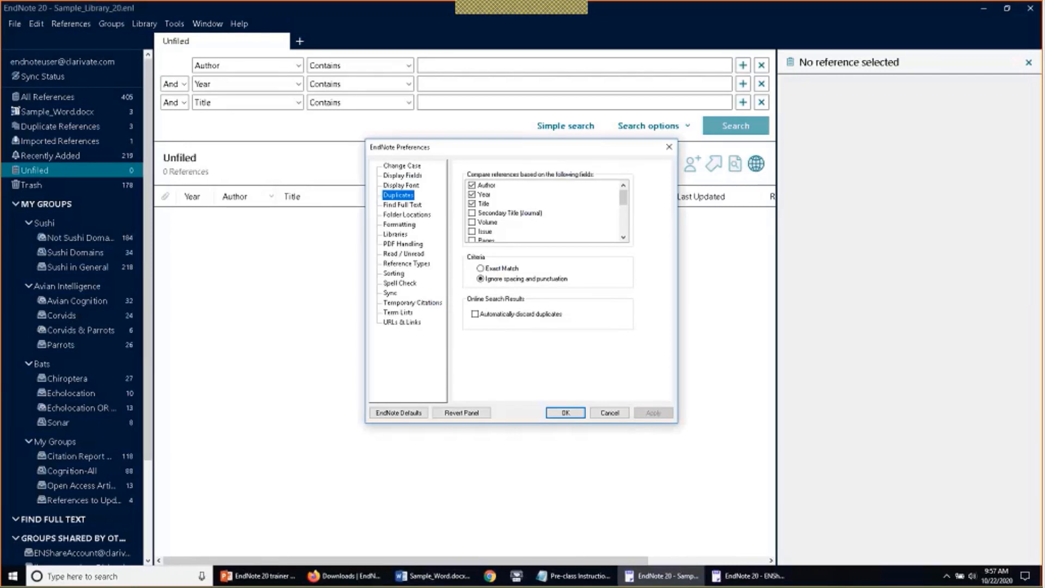
{"action": "left_click", "coordinate": [385, 186]}
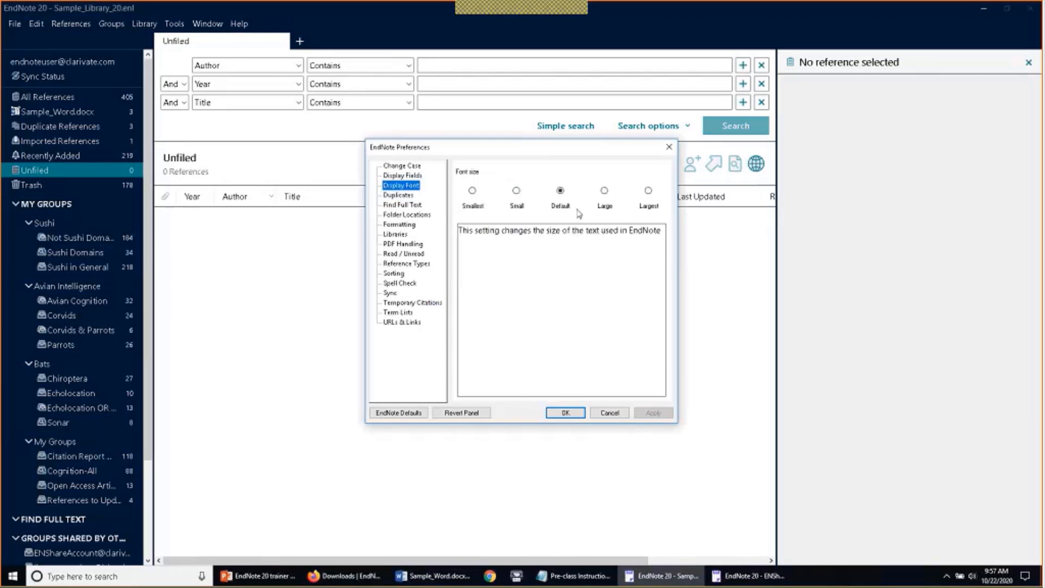
{"action": "left_click", "coordinate": [604, 191]}
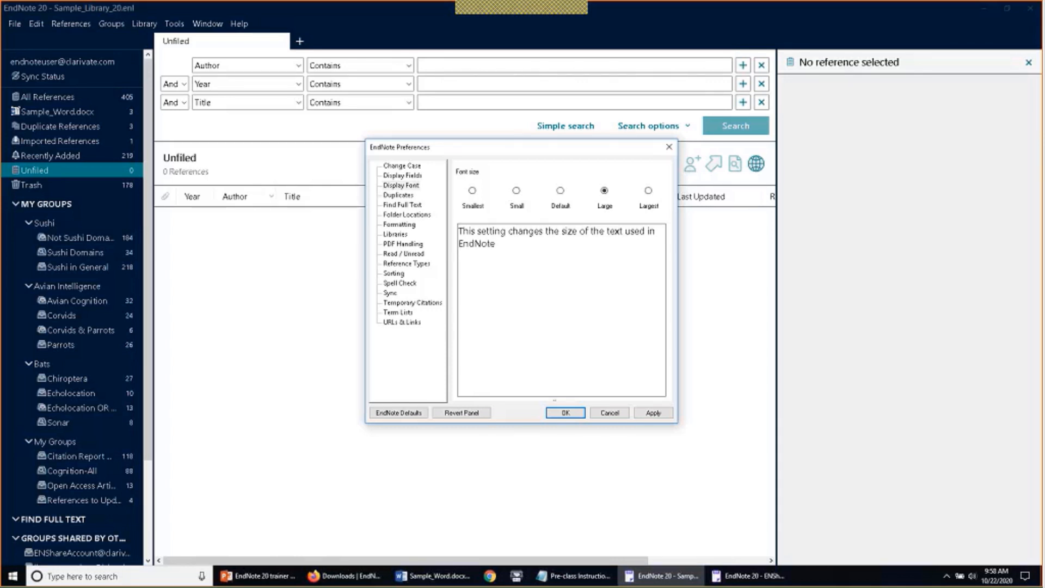
Confirm the Large font setting and scroll the groups pane down to Online Search
{"action": "left_click", "coordinate": [566, 413]}
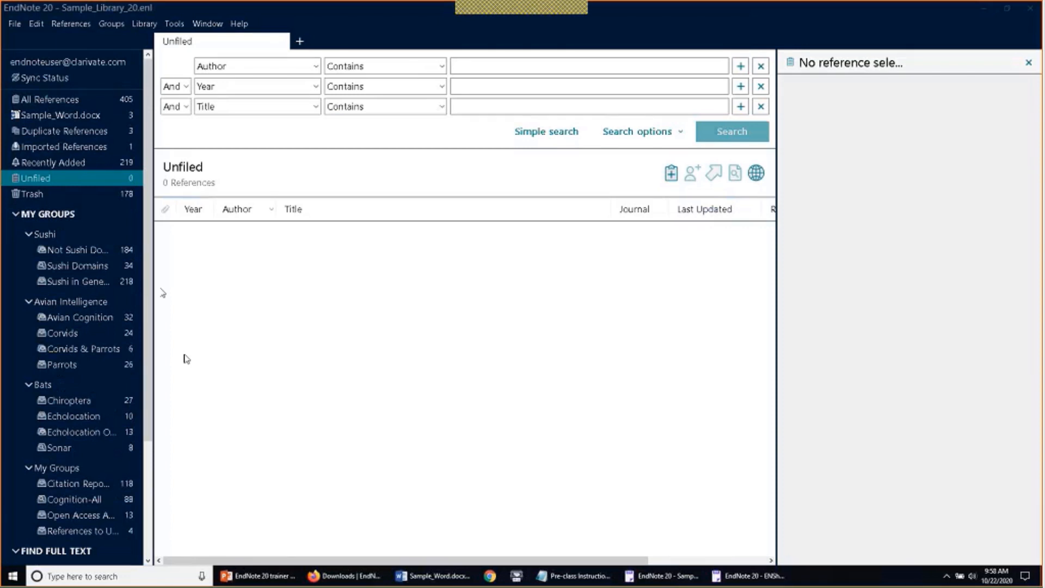
{"action": "scroll", "coordinate": [102, 390], "scroll_direction": "down", "scroll_amount": 3}
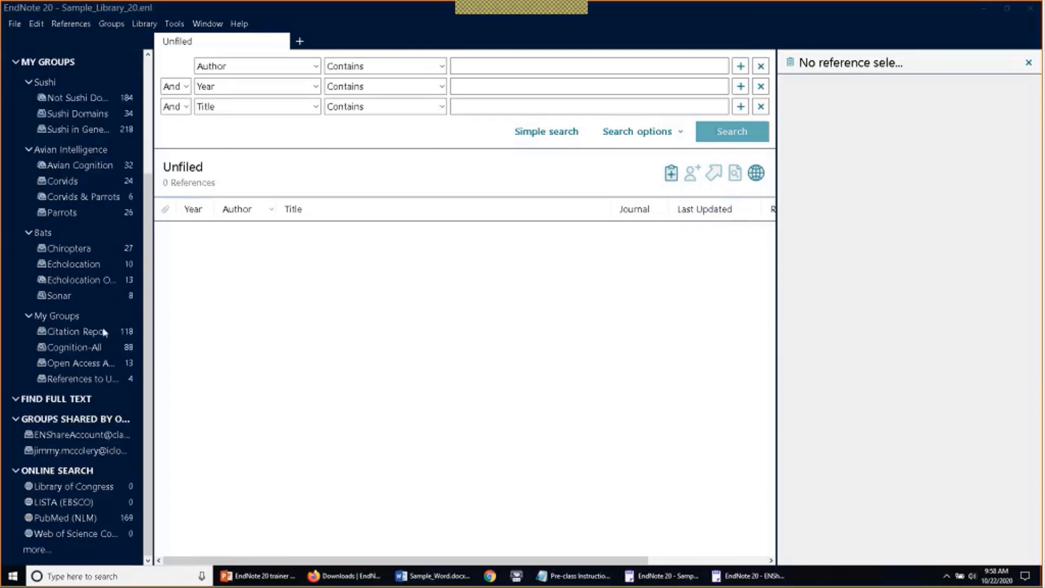
Search the Library of Congress online for titles containing 'california'
{"action": "left_click", "coordinate": [101, 488]}
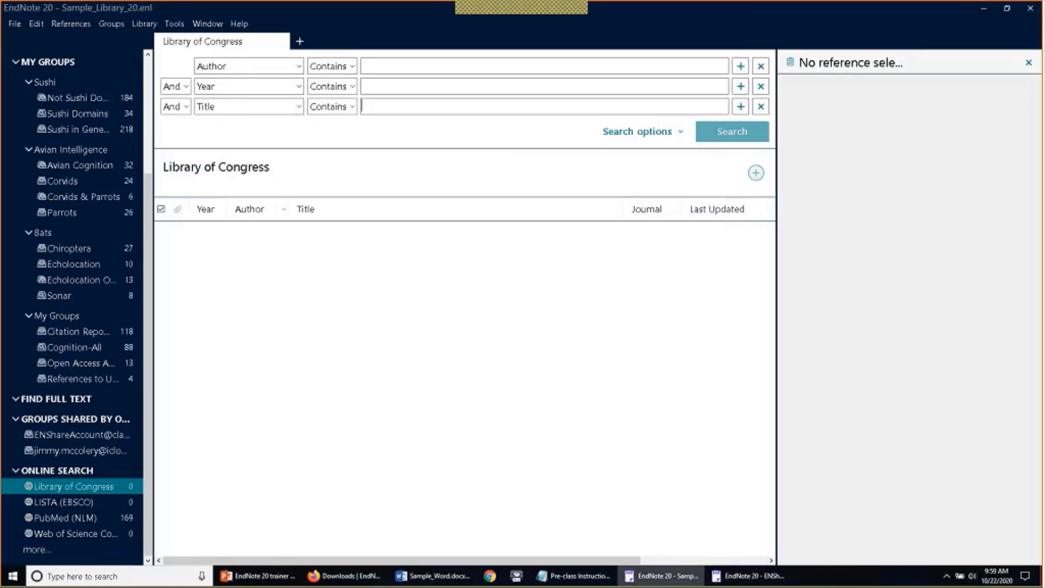
{"action": "type", "text": "california"}
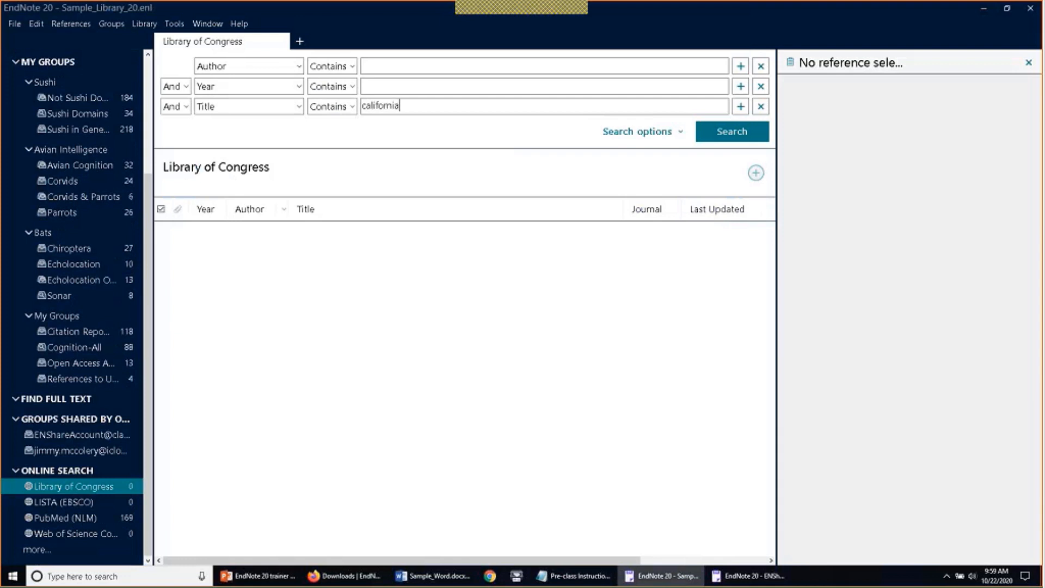
{"action": "key", "text": "Return"}
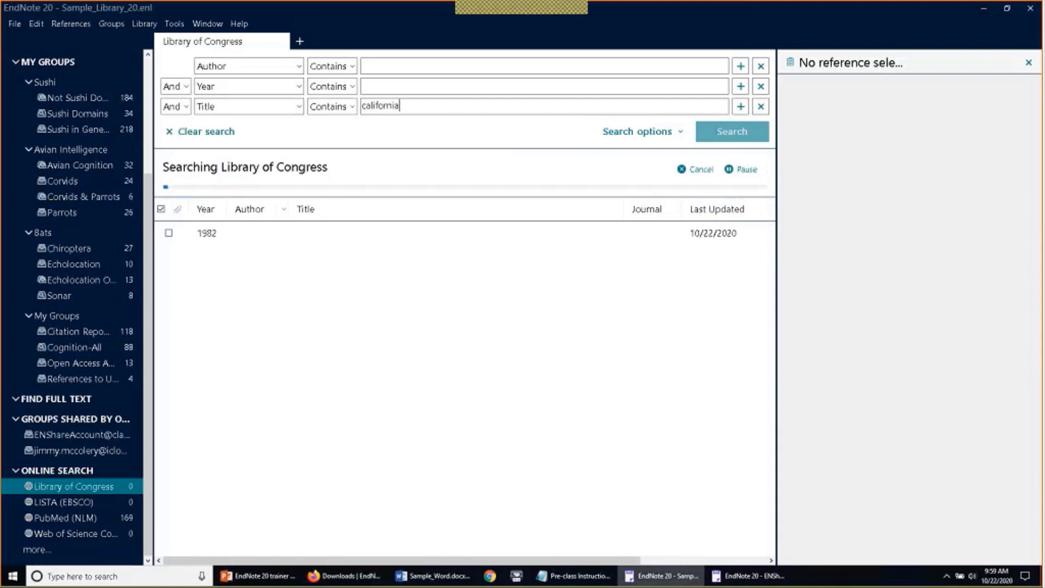
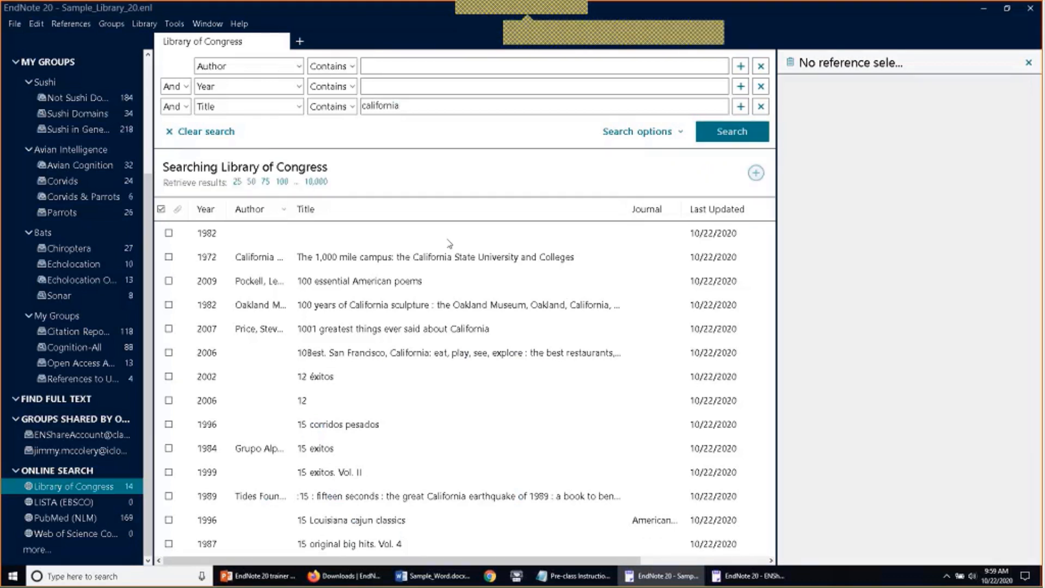
Import the Library of Congress records 100 essential American poems, 12 éxitos and 15 exitos locally
{"action": "left_click", "coordinate": [169, 281]}
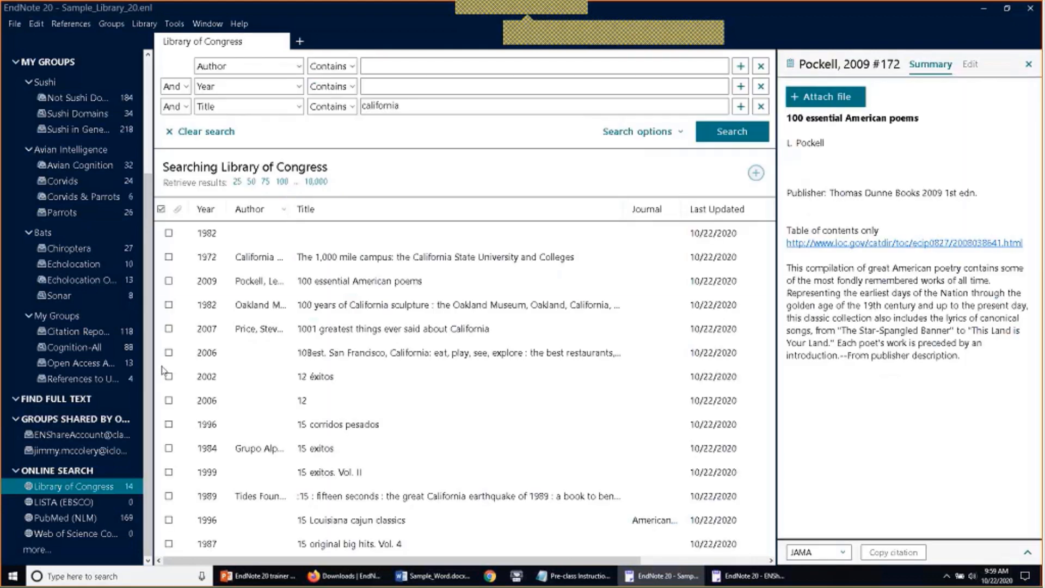
{"action": "left_click", "coordinate": [168, 375]}
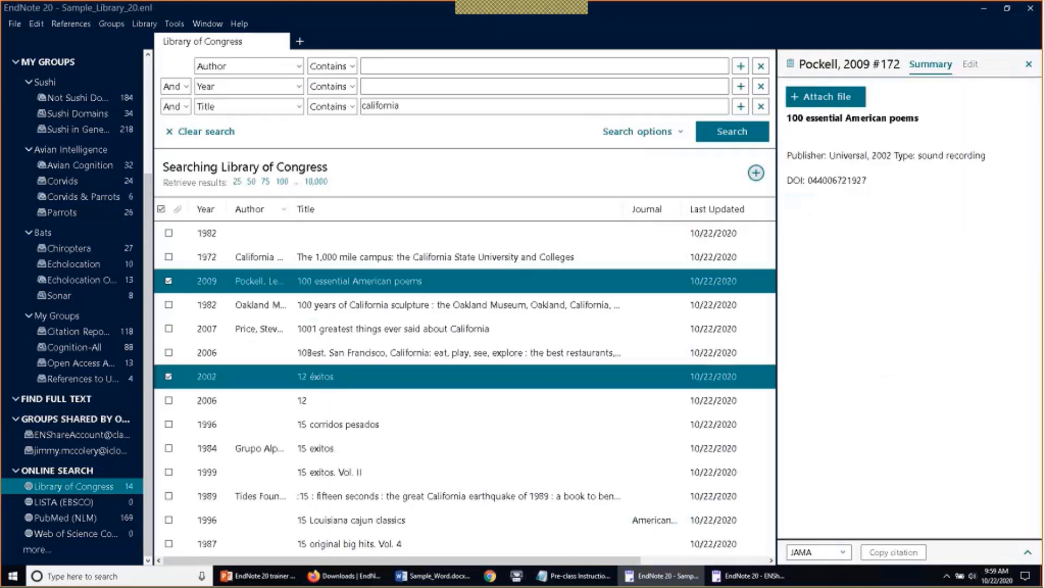
{"action": "left_click", "coordinate": [169, 447]}
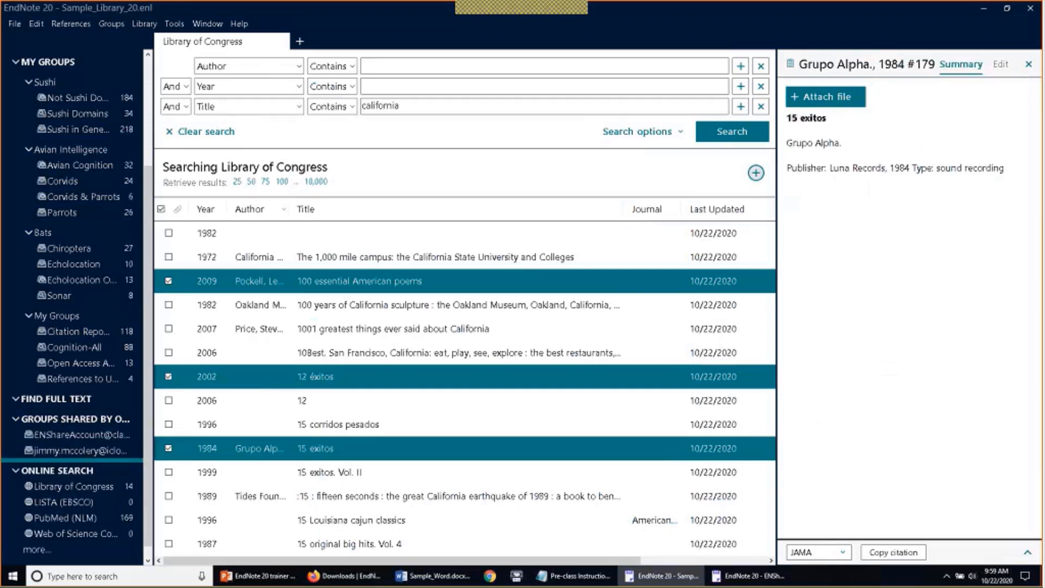
{"action": "left_click", "coordinate": [756, 173]}
{"action": "scroll", "coordinate": [112, 132], "scroll_direction": "up", "scroll_amount": 3}
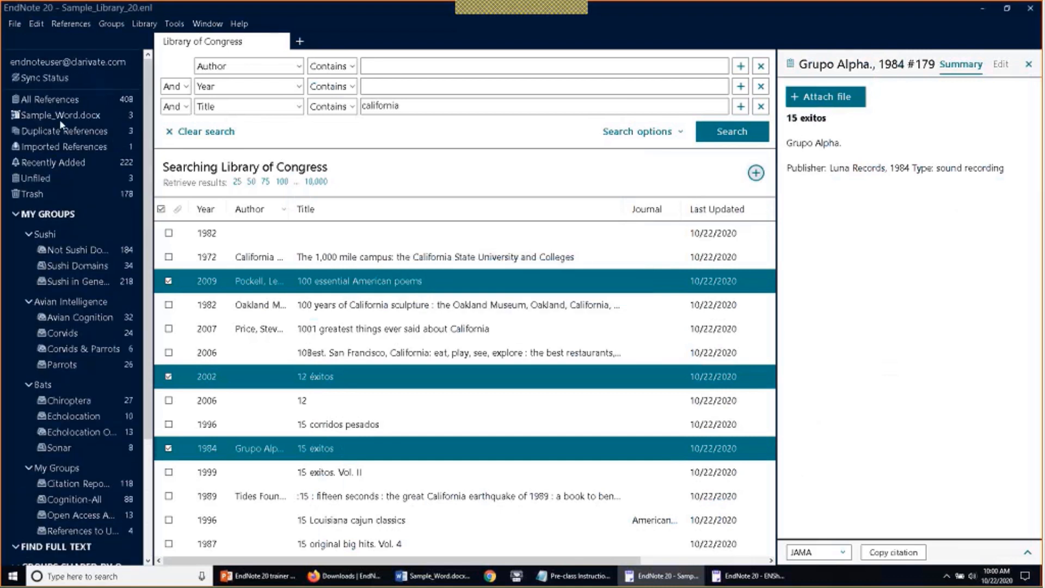
{"action": "left_click", "coordinate": [86, 173]}
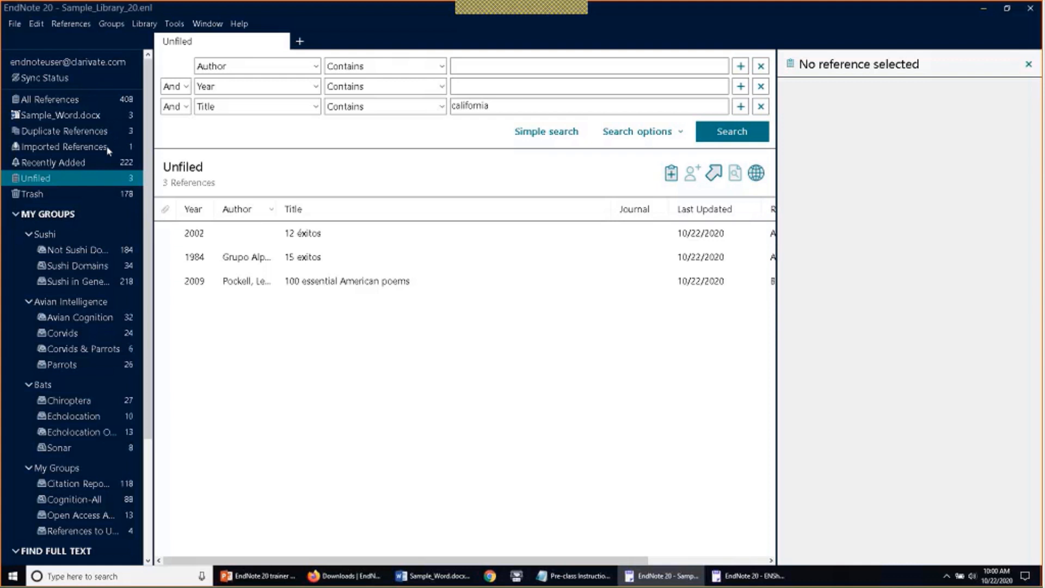
{"action": "scroll", "coordinate": [109, 151], "scroll_direction": "down", "scroll_amount": 3}
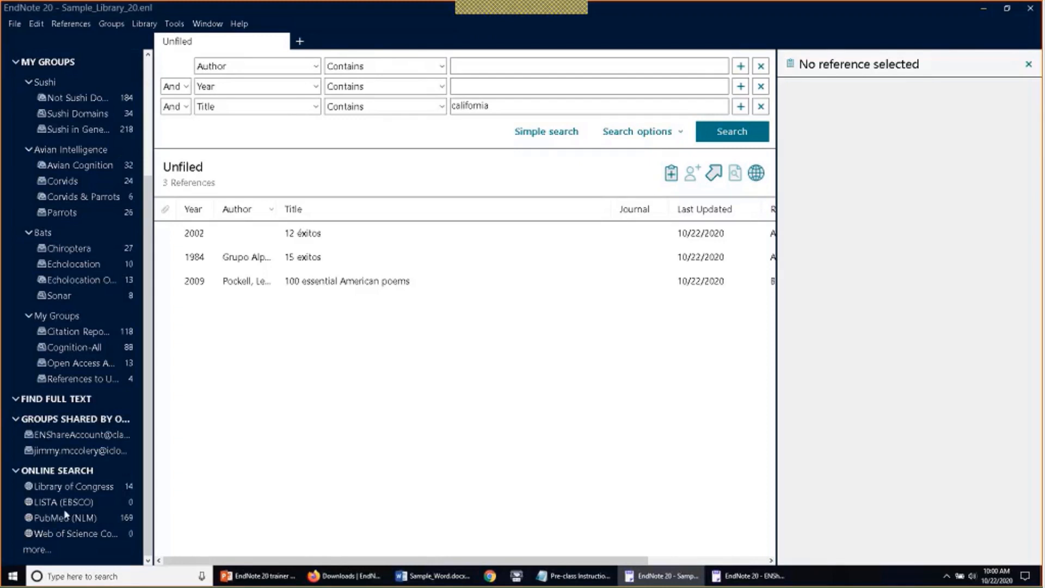
{"action": "left_click", "coordinate": [67, 534]}
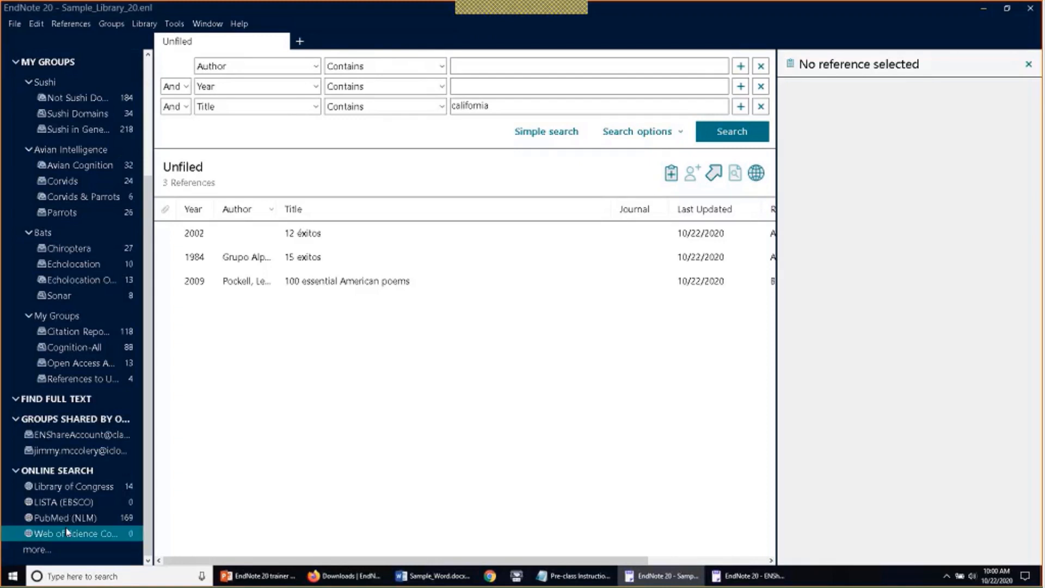
{"action": "left_click", "coordinate": [73, 519]}
{"action": "left_click", "coordinate": [93, 485]}
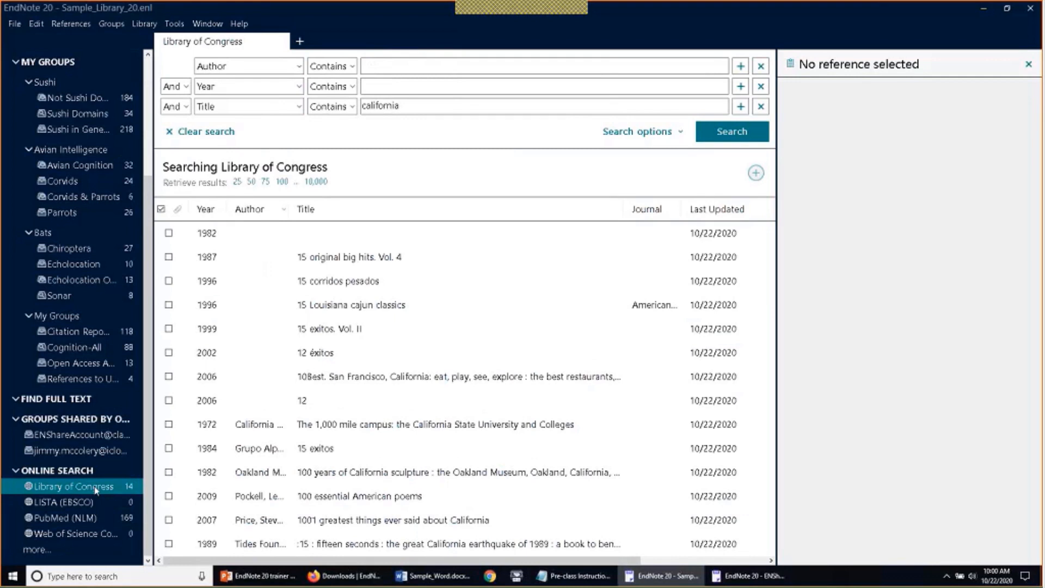
{"action": "mouse_move", "coordinate": [527, 13]}
{"action": "left_click", "coordinate": [630, 13]}
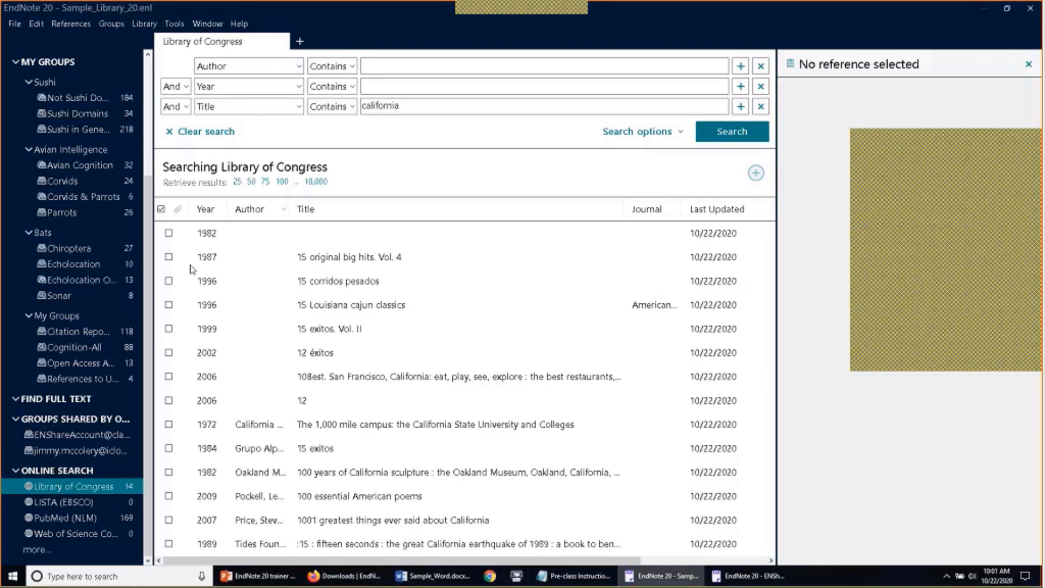
{"action": "scroll", "coordinate": [80, 239], "scroll_direction": "up", "scroll_amount": 3}
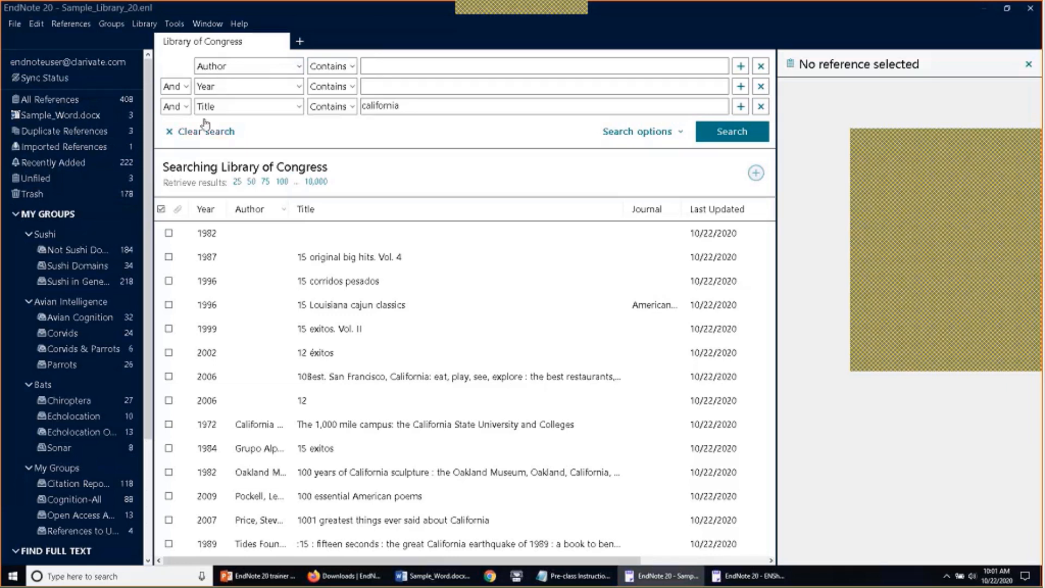
Show all references, open the Sushi group set in its own tab, and view the Alex & me summary
{"action": "left_click", "coordinate": [65, 99]}
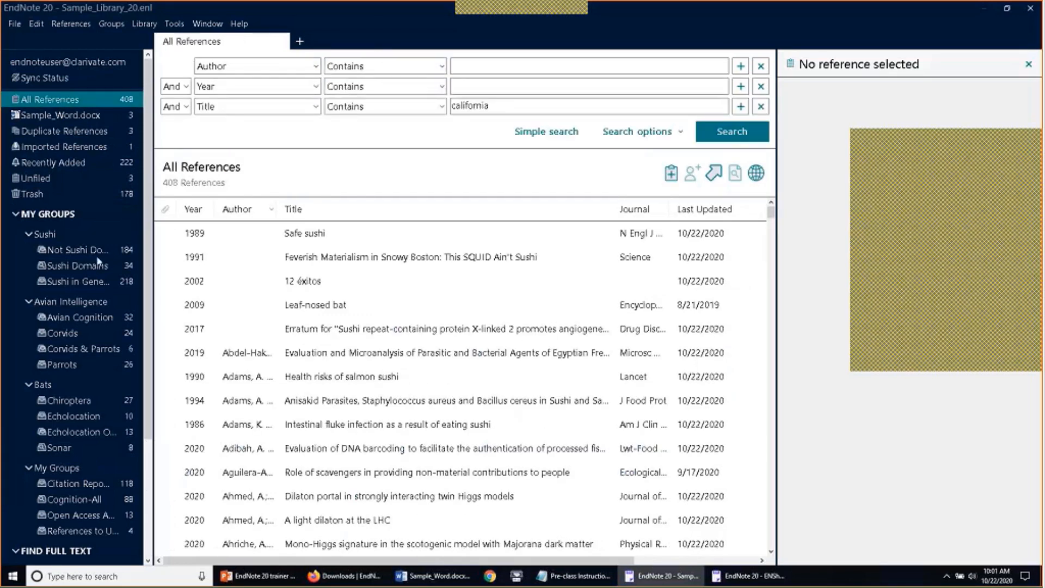
{"action": "right_click", "coordinate": [49, 238]}
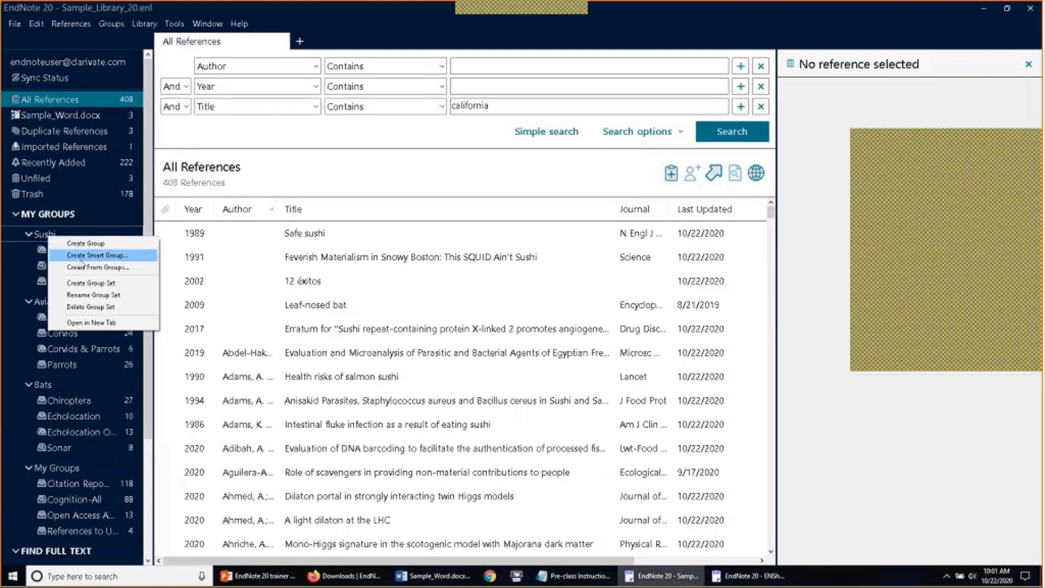
{"action": "left_click", "coordinate": [71, 322]}
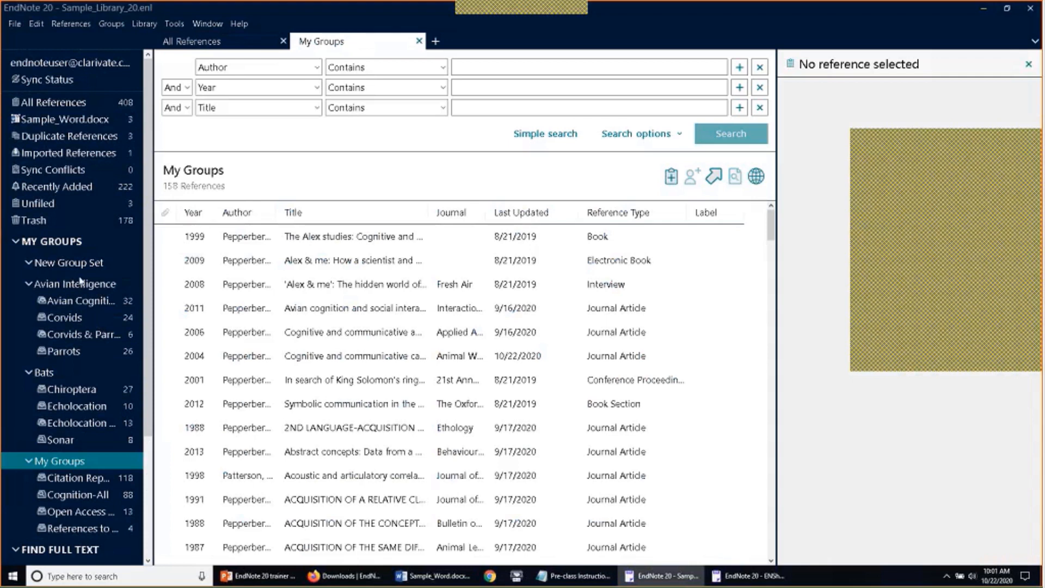
{"action": "left_click", "coordinate": [283, 269]}
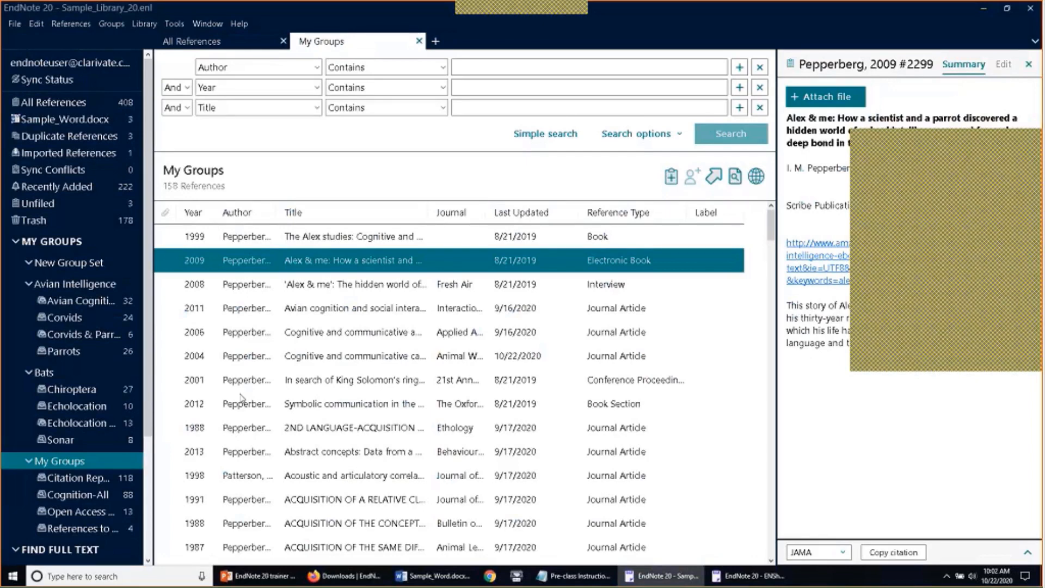
Add the references from Emery 2006 through Pepperberg 1999 to the Parrots group
{"action": "left_click", "coordinate": [90, 334]}
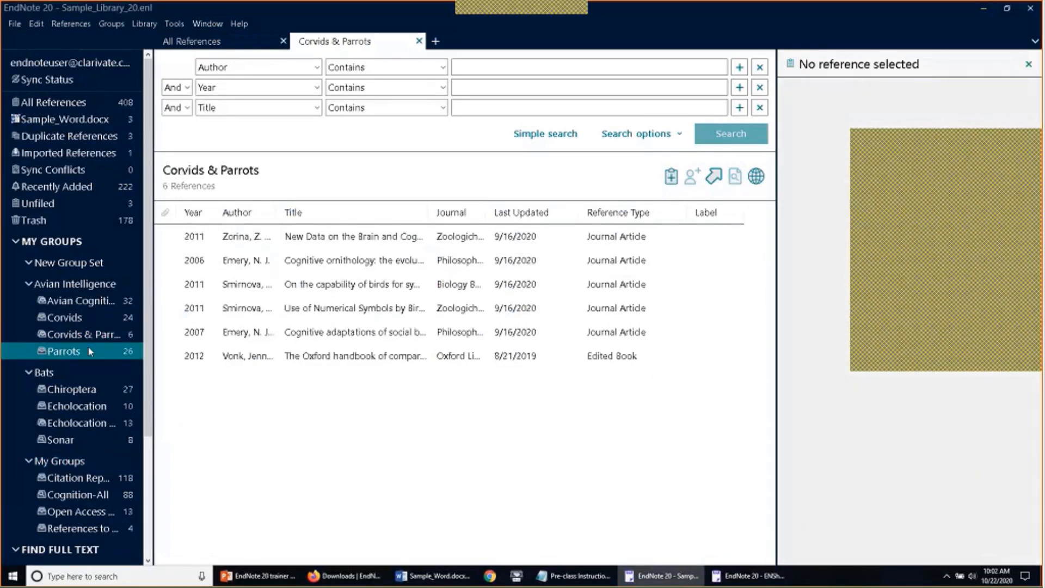
{"action": "left_click", "coordinate": [252, 287]}
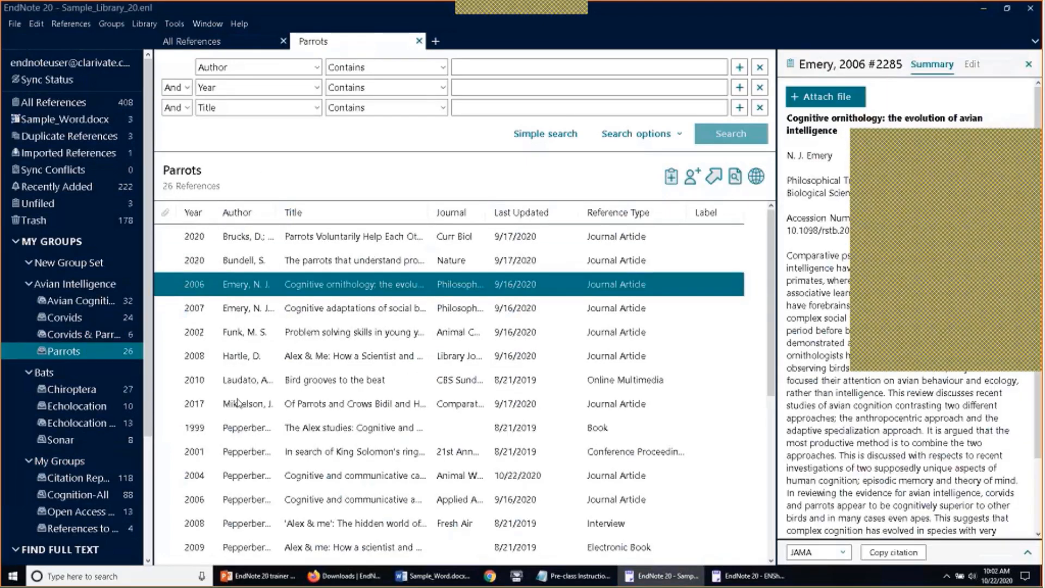
{"action": "left_click", "coordinate": [242, 427], "text": "shift"}
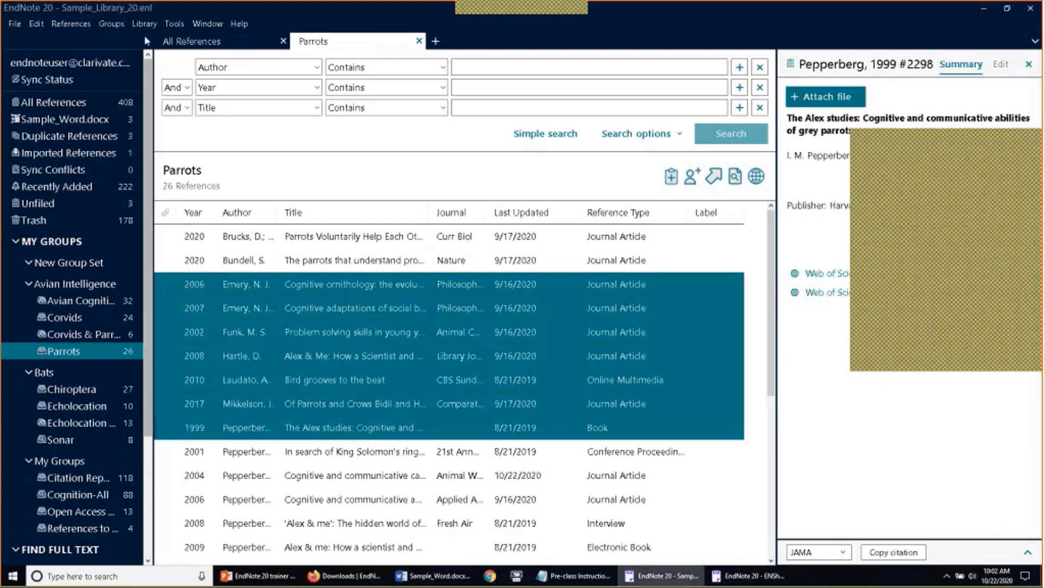
{"action": "left_click", "coordinate": [112, 23]}
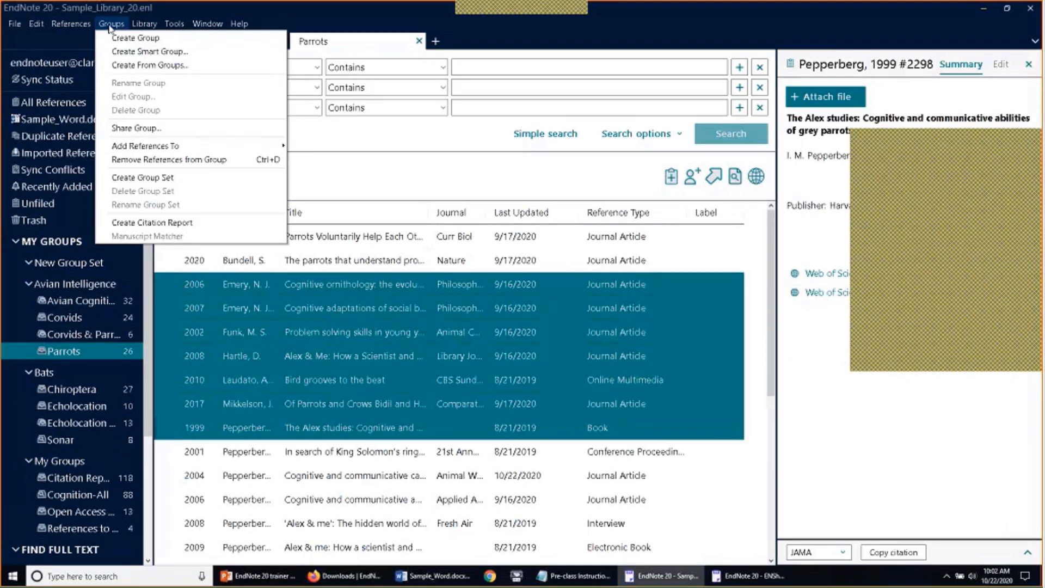
{"action": "left_click", "coordinate": [216, 146]}
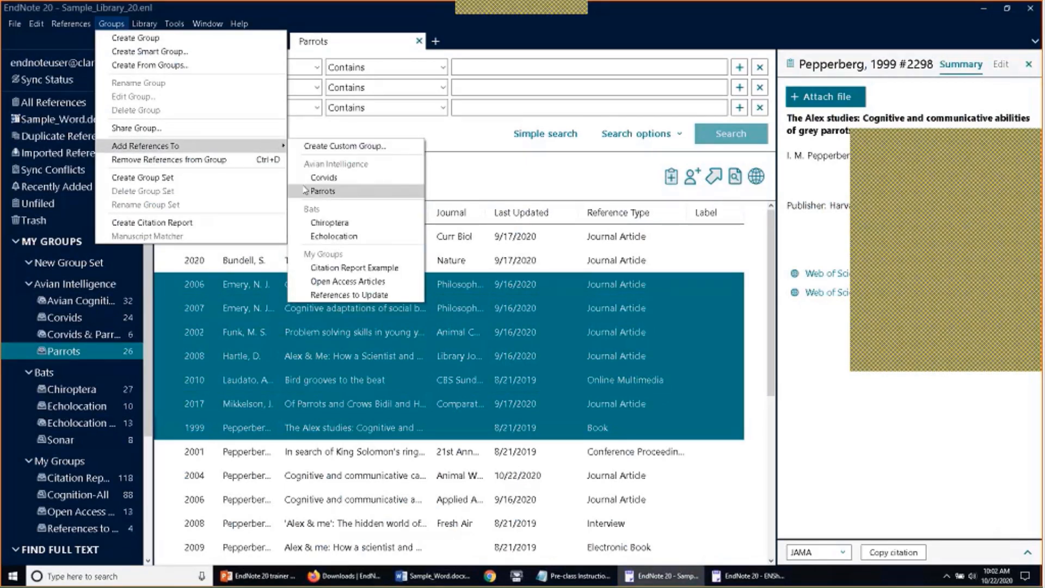
{"action": "left_click", "coordinate": [322, 191]}
In the shared account's library, copy the six references from Goto 2002 to Hartle 2008
{"action": "key", "text": "alt+Tab"}
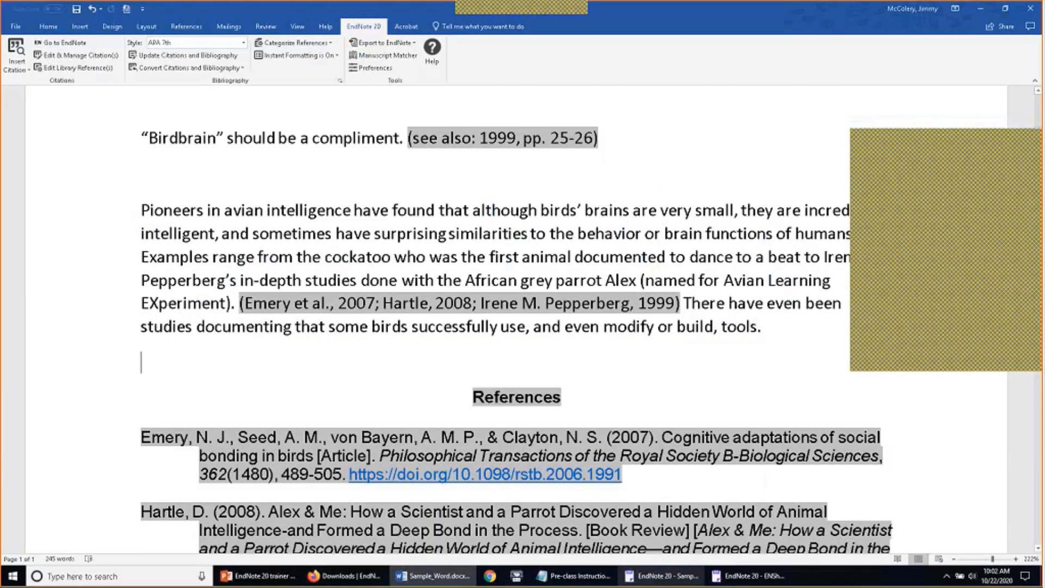
{"action": "key", "text": "alt+Tab"}
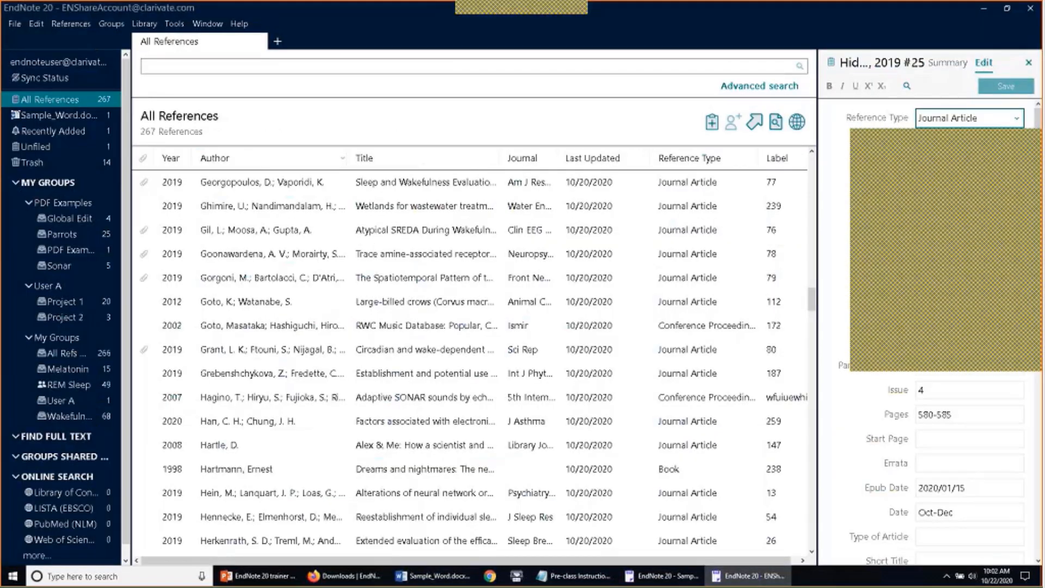
{"action": "left_click", "coordinate": [666, 577]}
{"action": "left_click", "coordinate": [743, 578]}
{"action": "left_click", "coordinate": [276, 325]}
{"action": "left_click", "coordinate": [294, 444], "text": "shift"}
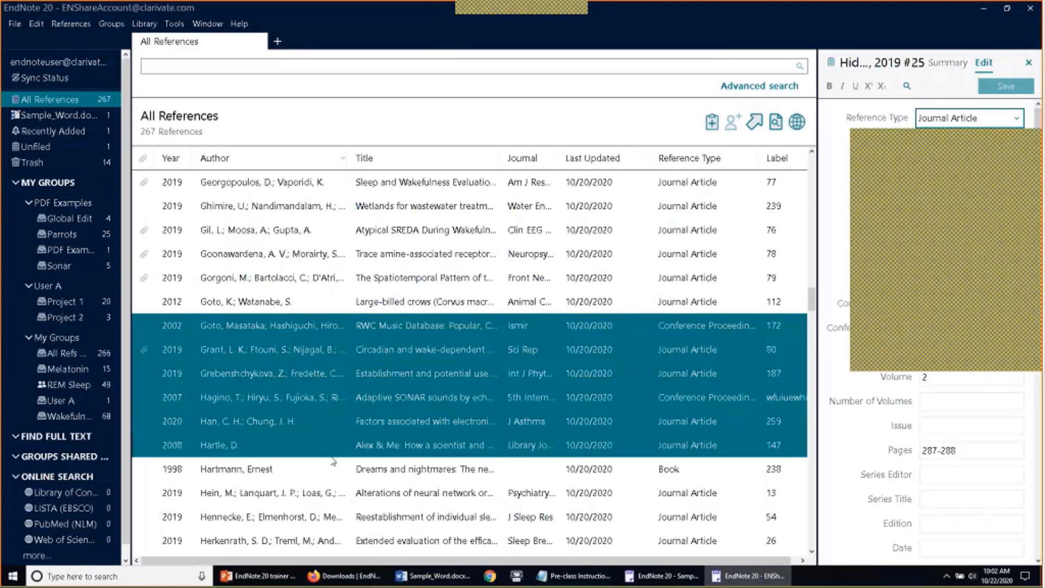
{"action": "right_click", "coordinate": [306, 403]}
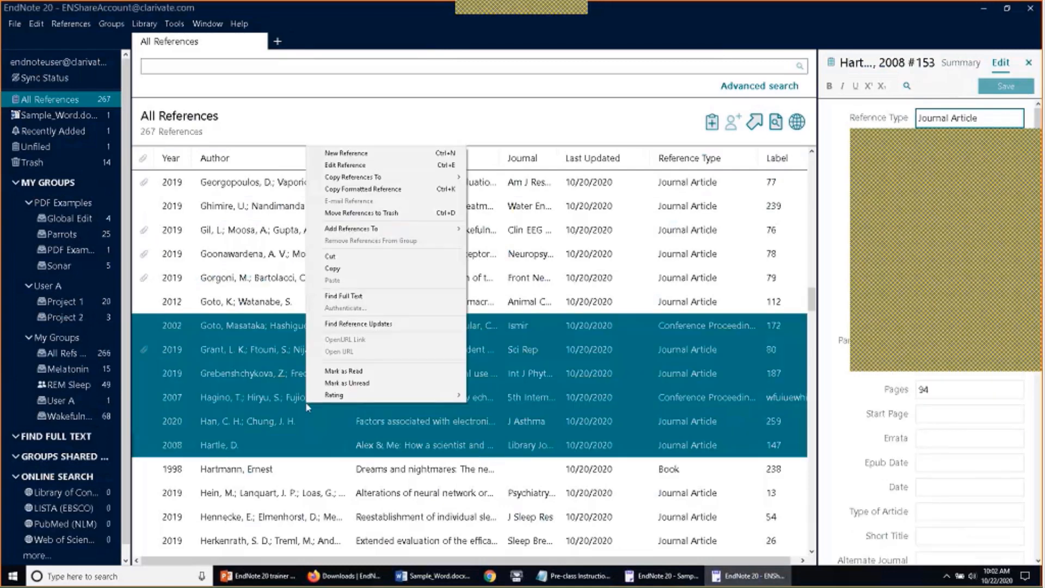
{"action": "left_click", "coordinate": [332, 268]}
Paste the copied references into the Unfiled group of Sample_Library
{"action": "left_click", "coordinate": [682, 577]}
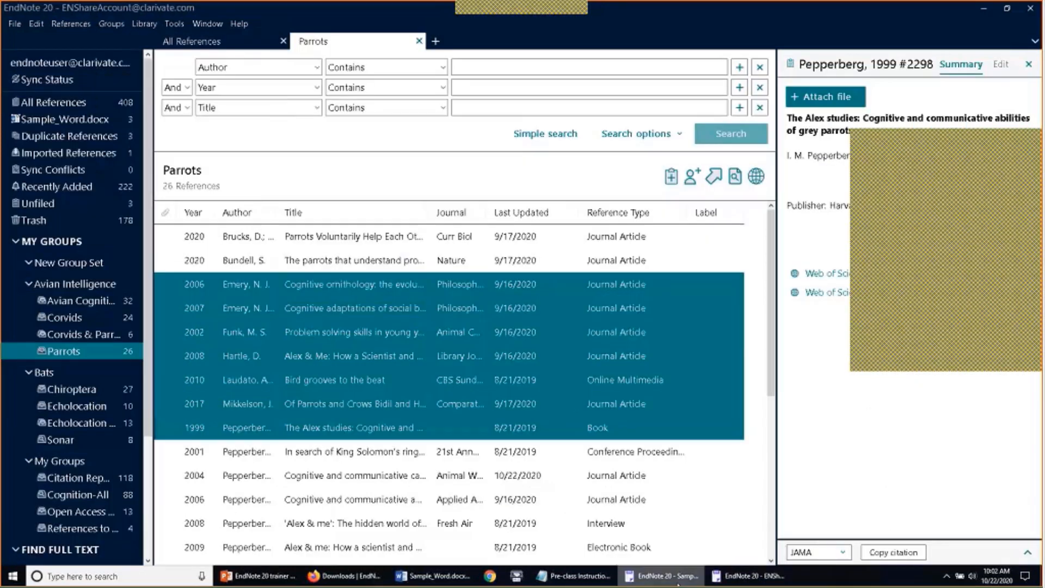
{"action": "left_click", "coordinate": [77, 204]}
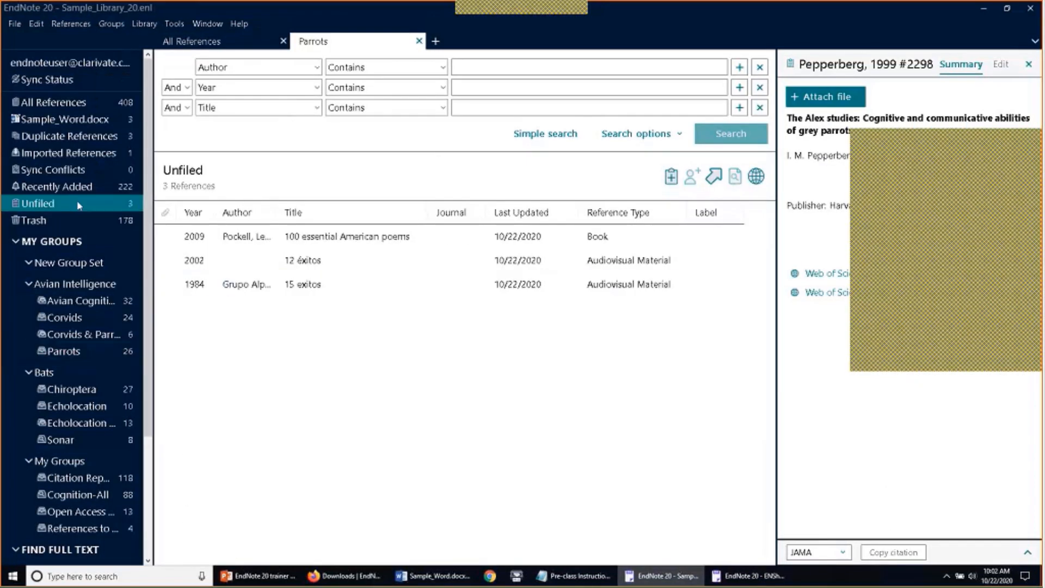
{"action": "right_click", "coordinate": [234, 338]}
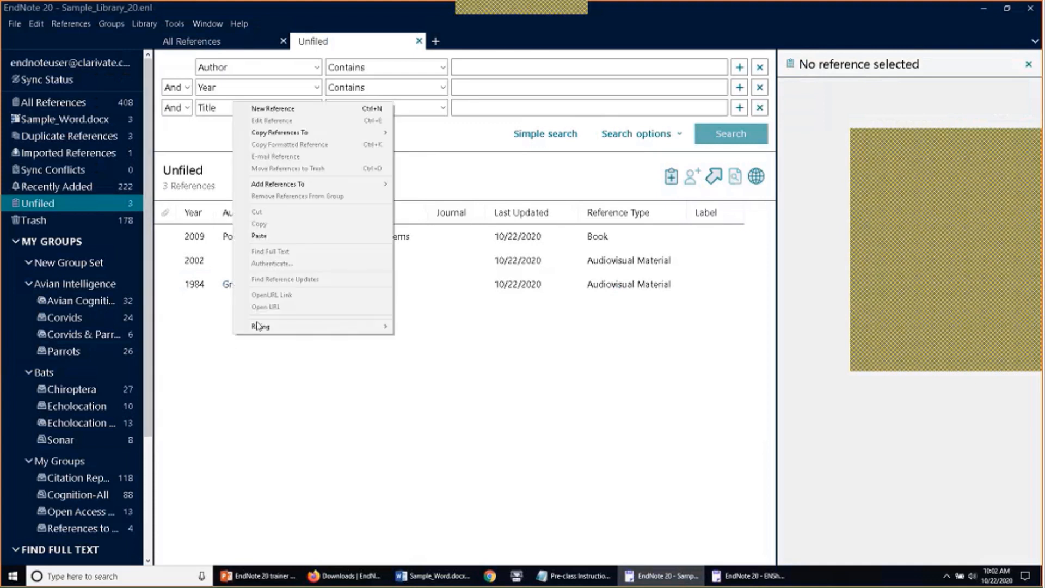
{"action": "left_click", "coordinate": [276, 236]}
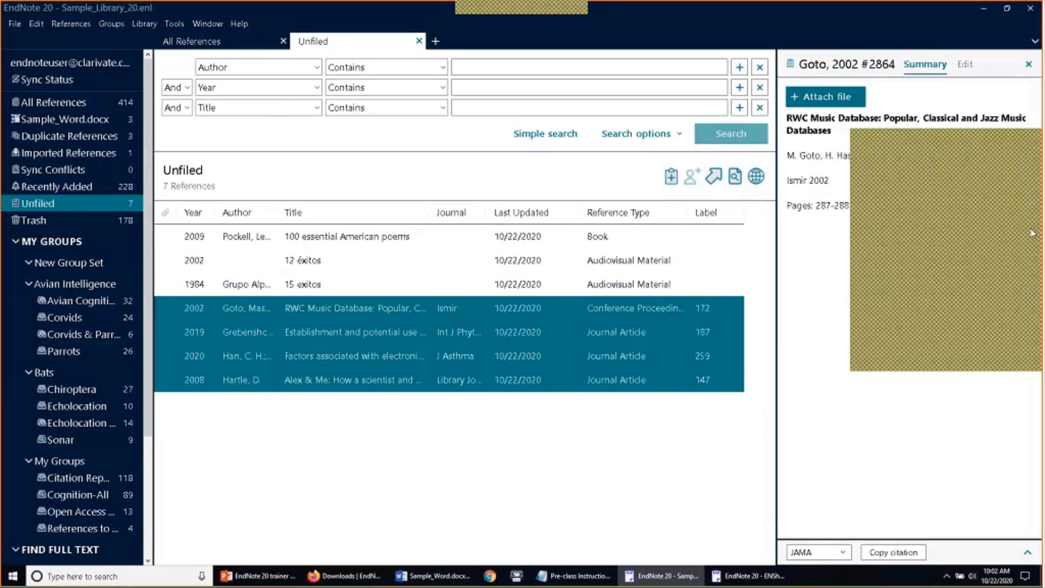
Quick-search all references for 'Adams 1994', then clear the search to list all 414 again
{"action": "left_click", "coordinate": [523, 136]}
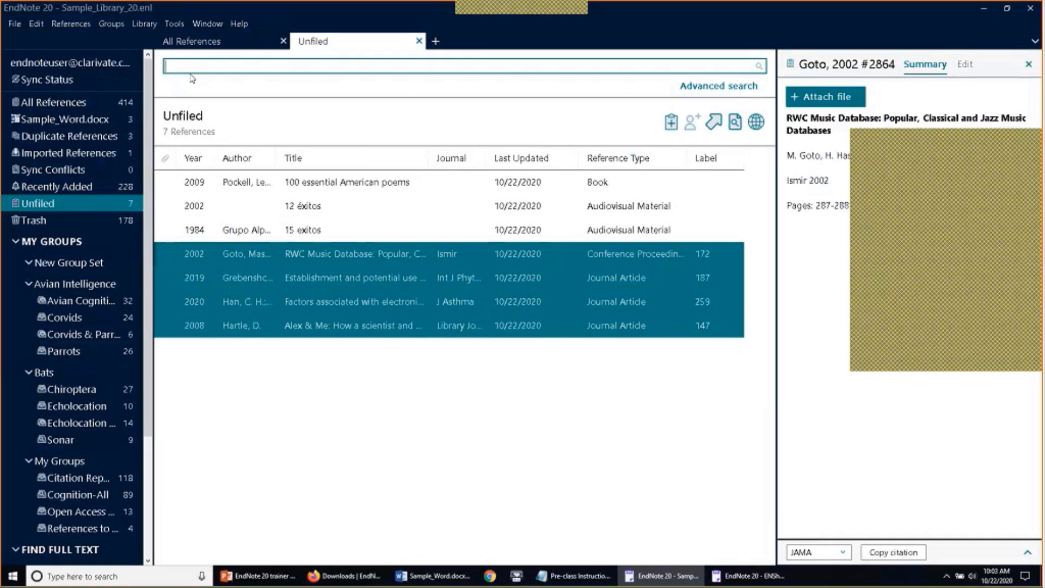
{"action": "left_click", "coordinate": [66, 103]}
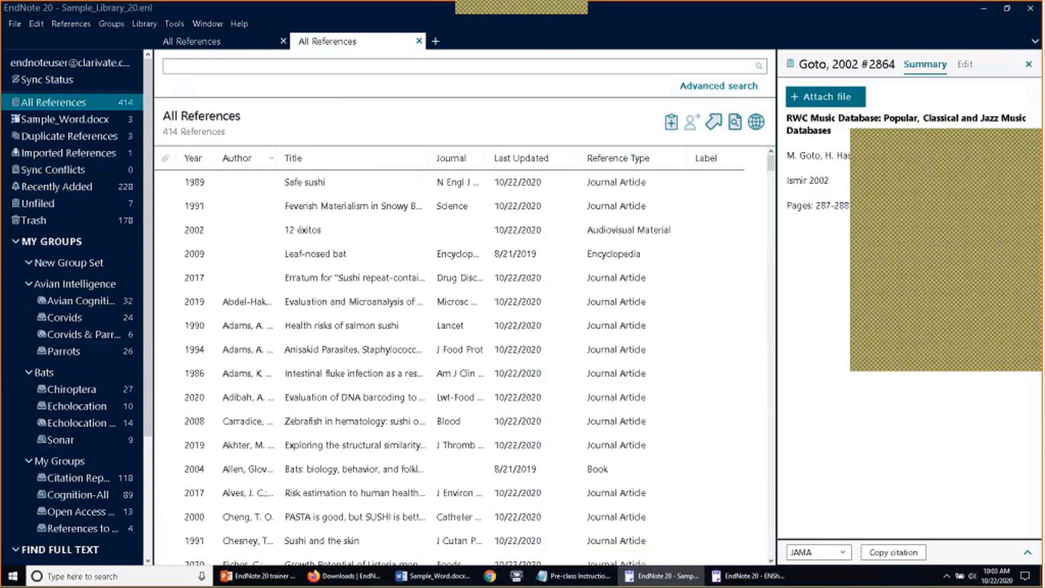
{"action": "left_click", "coordinate": [313, 61]}
{"action": "type", "text": "Ad"}
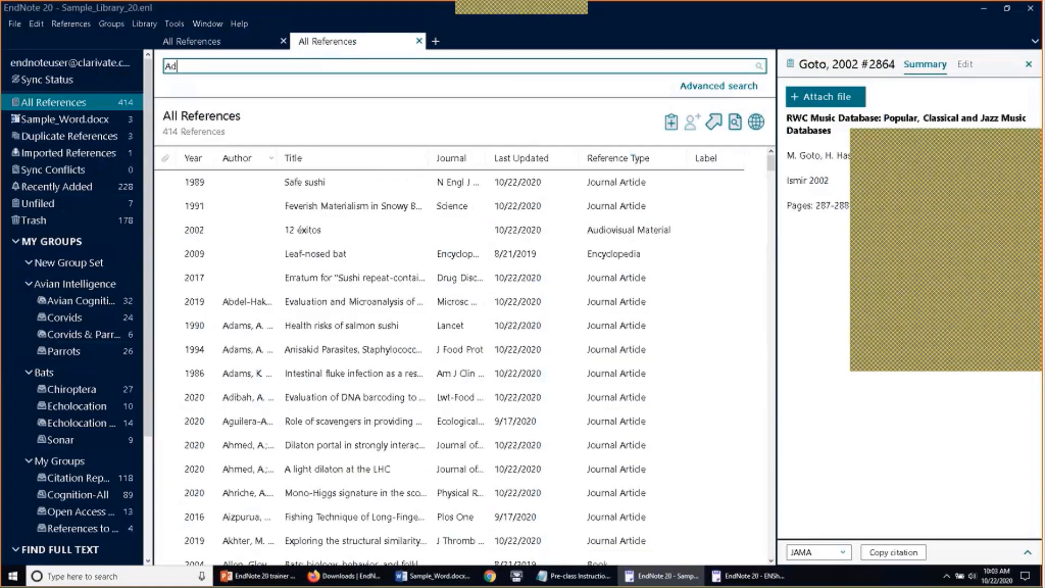
{"action": "type", "text": "ams 1994"}
{"action": "key", "text": "Return"}
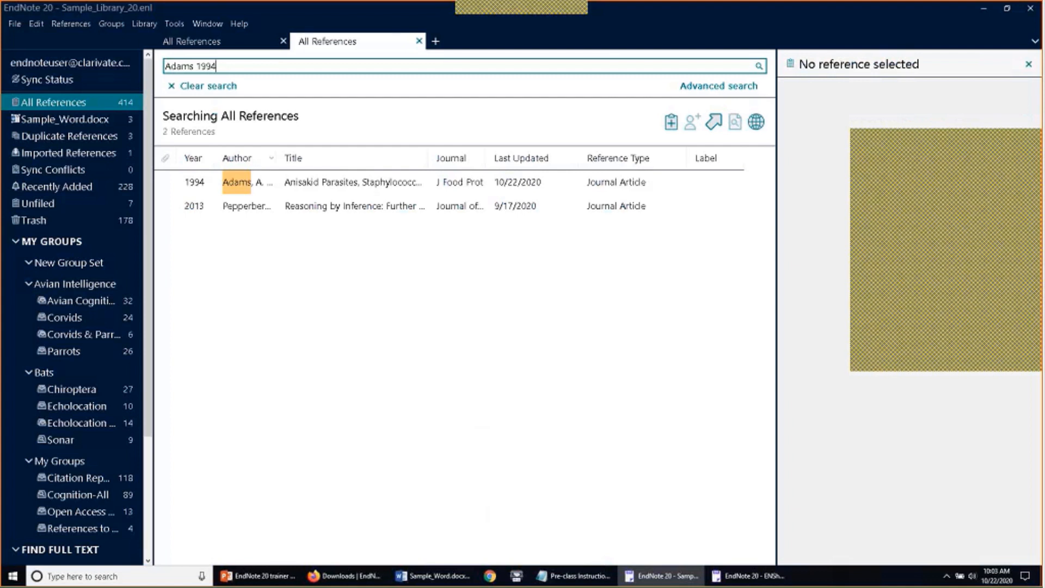
{"action": "left_click", "coordinate": [208, 86]}
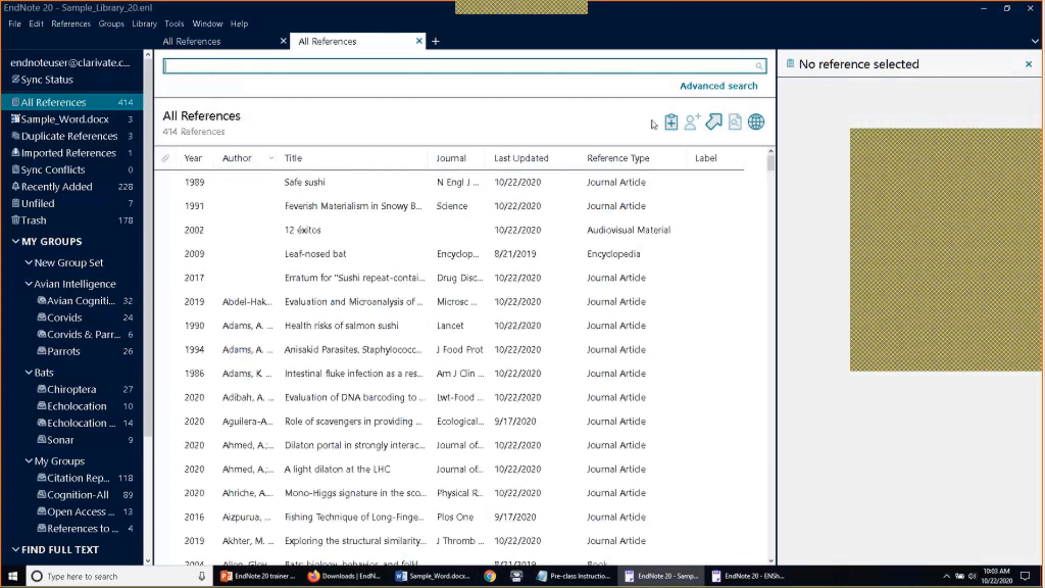
Run an advanced search with Author 'Adams' and Year '1994', keeping those criteria filled in
{"action": "left_click", "coordinate": [688, 87]}
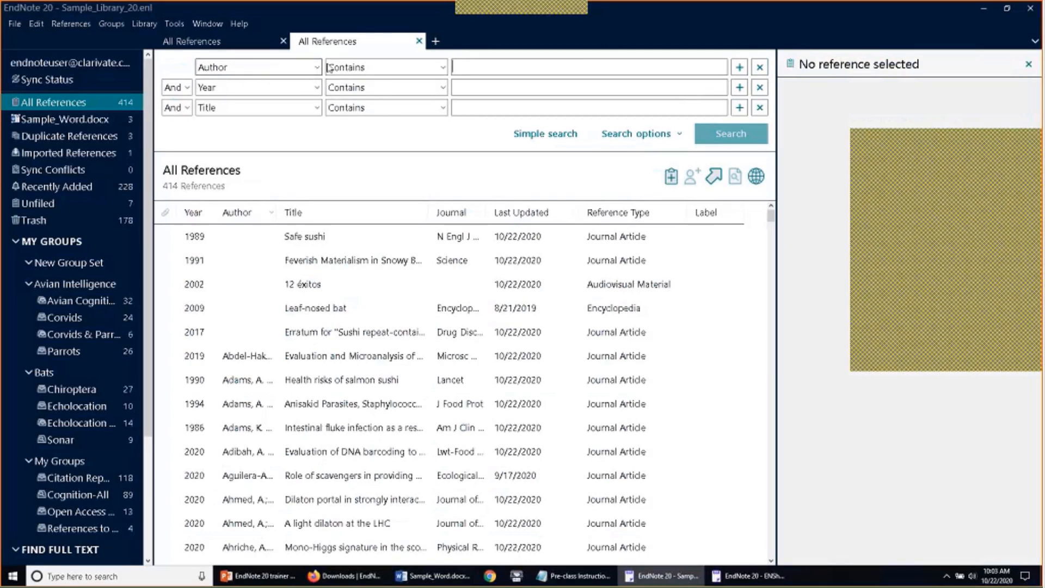
{"action": "type", "text": "Adams"}
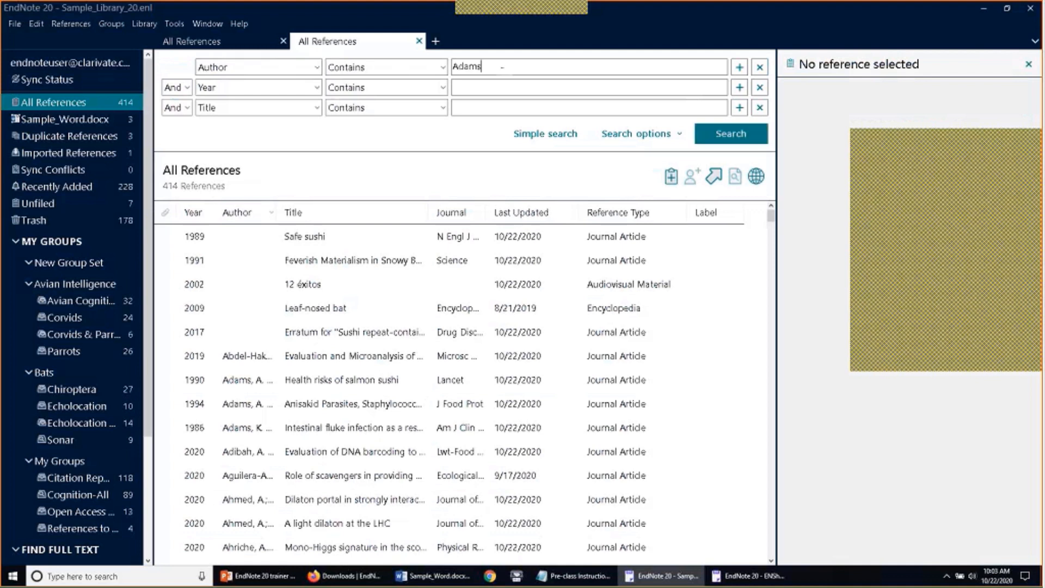
{"action": "left_click", "coordinate": [490, 87]}
{"action": "type", "text": "1994"}
{"action": "key", "text": "Return"}
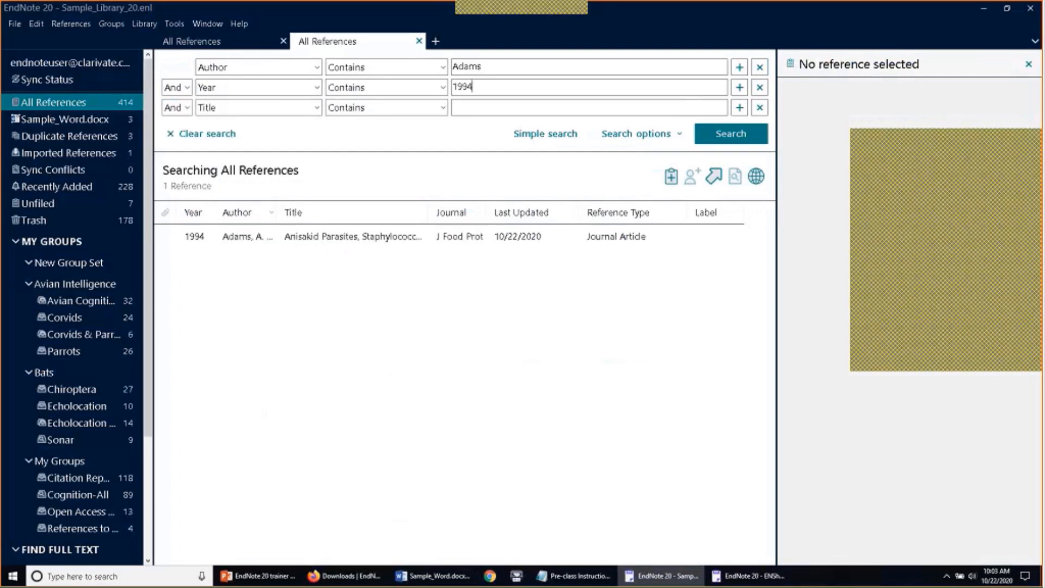
{"action": "left_click", "coordinate": [545, 134]}
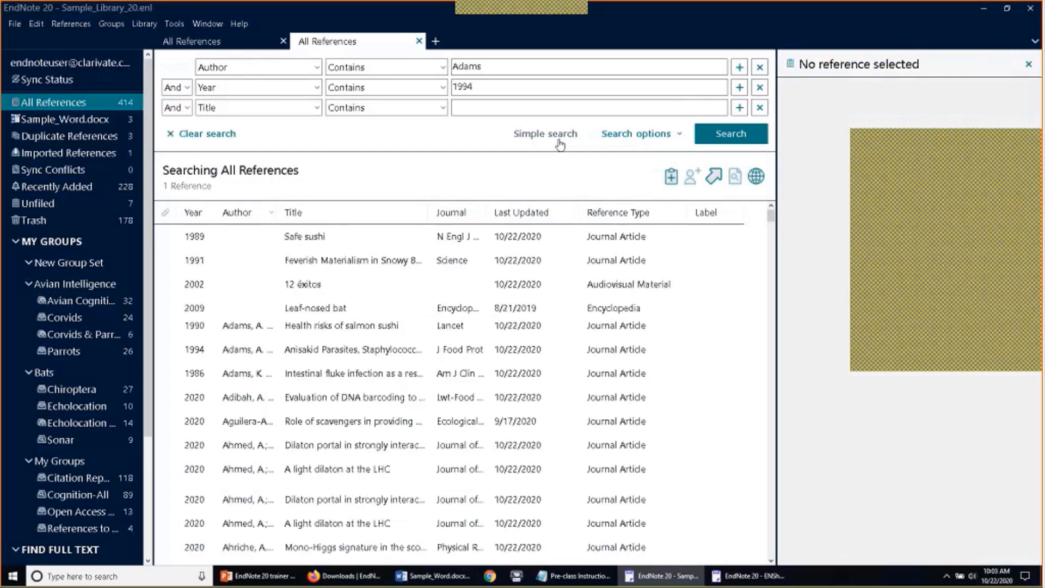
{"action": "left_click", "coordinate": [718, 85]}
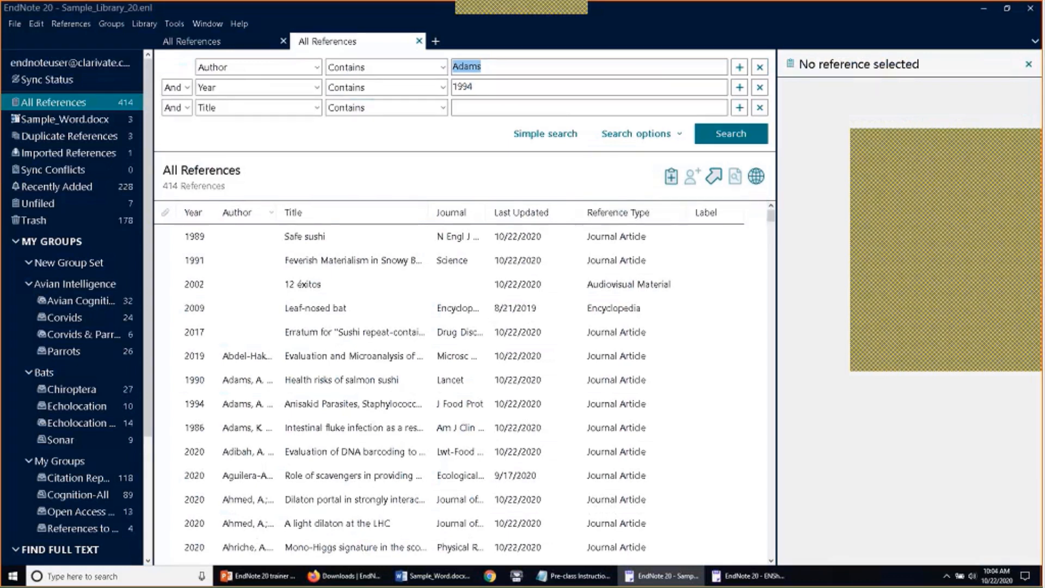
{"action": "left_click", "coordinate": [1037, 234]}
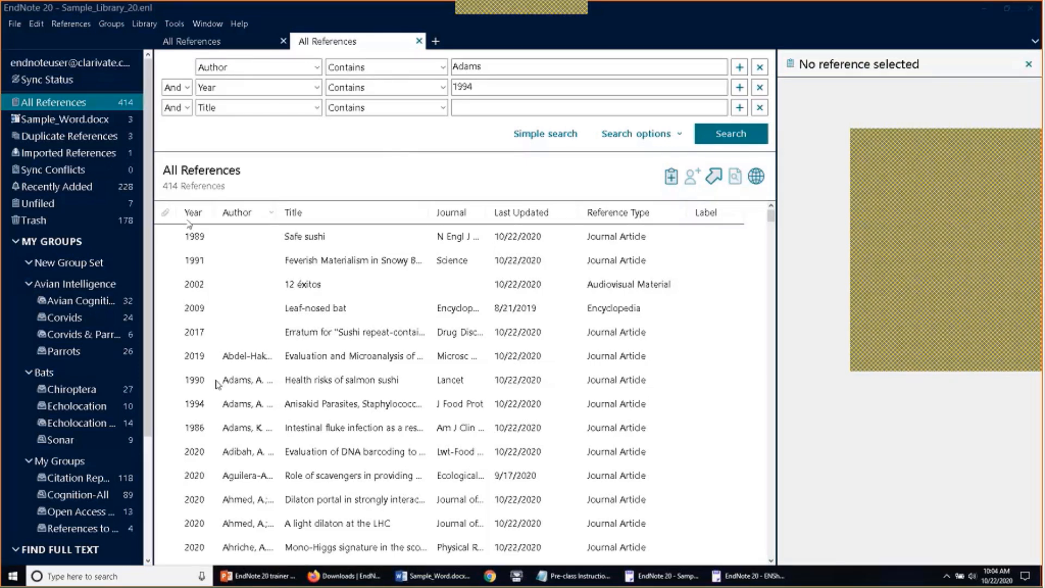
Select the Grant 2019 reference and review its editable fields
{"action": "scroll", "coordinate": [218, 385], "scroll_direction": "down", "scroll_amount": 10}
{"action": "scroll", "coordinate": [205, 290], "scroll_direction": "down", "scroll_amount": 20}
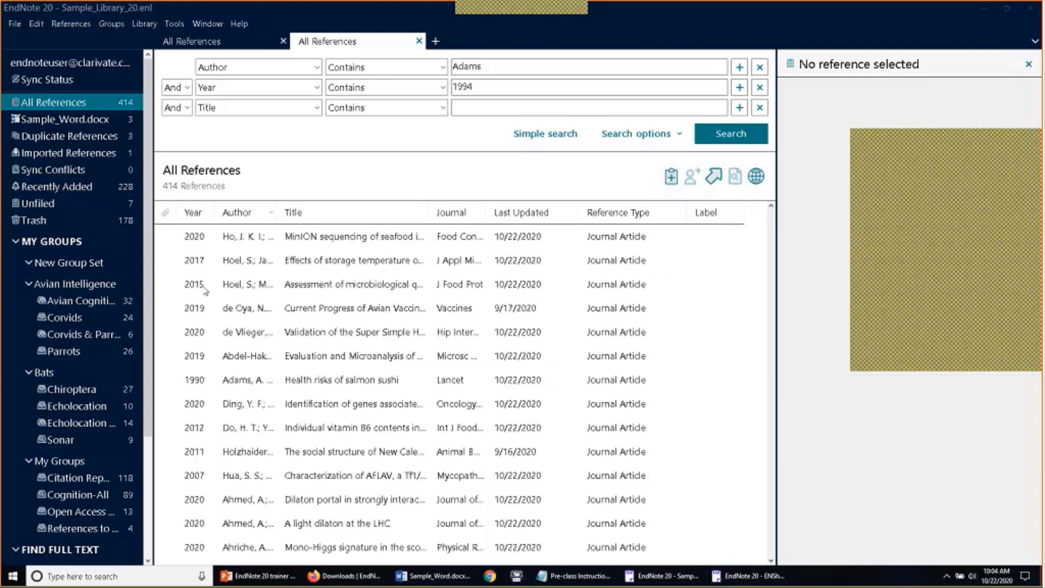
{"action": "left_click", "coordinate": [206, 291]}
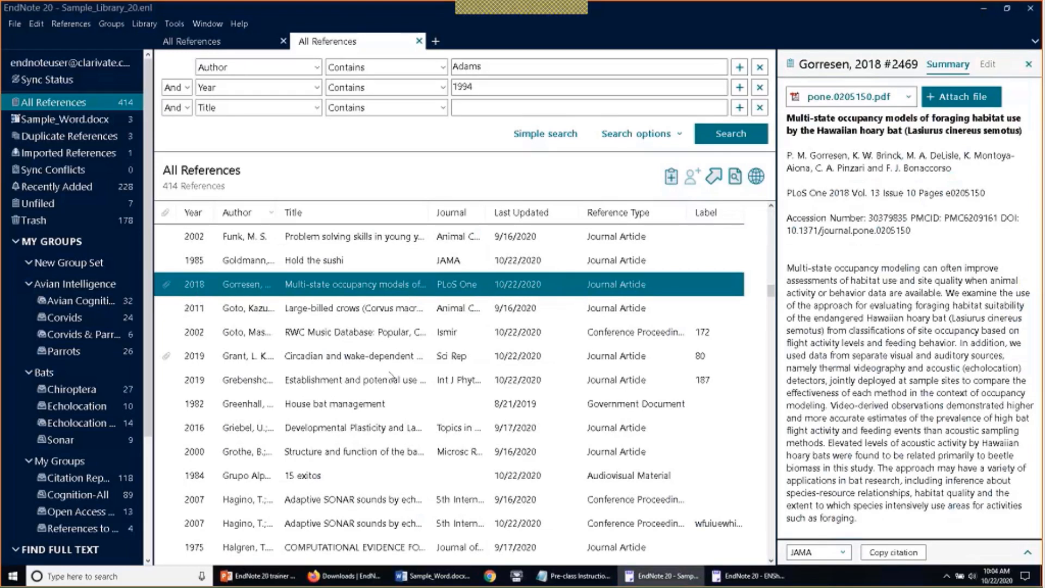
{"action": "left_click", "coordinate": [200, 359]}
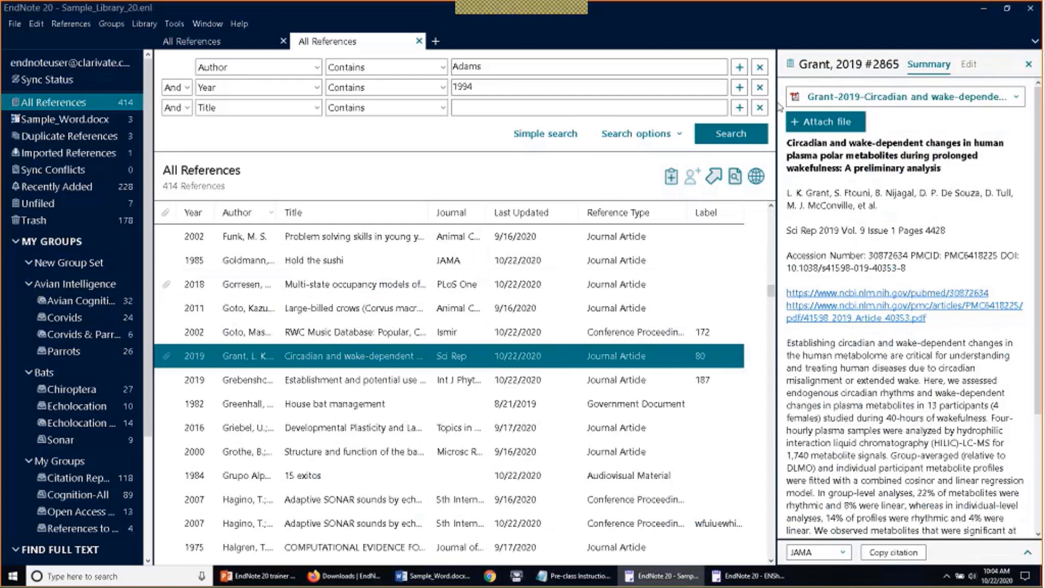
{"action": "left_click", "coordinate": [966, 64]}
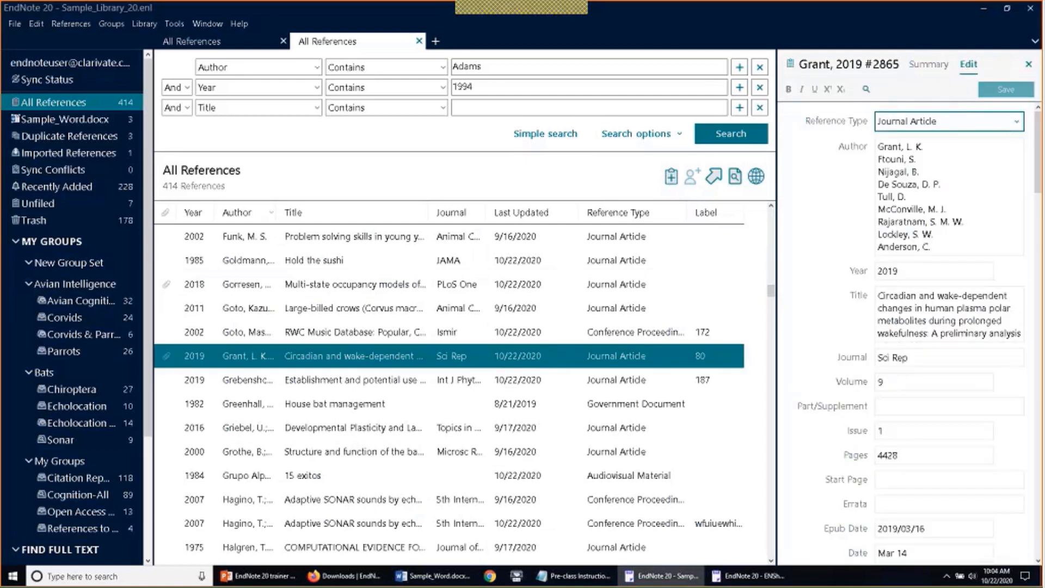
{"action": "scroll", "coordinate": [838, 362], "scroll_direction": "down", "scroll_amount": 10}
{"action": "scroll", "coordinate": [925, 337], "scroll_direction": "down", "scroll_amount": 10}
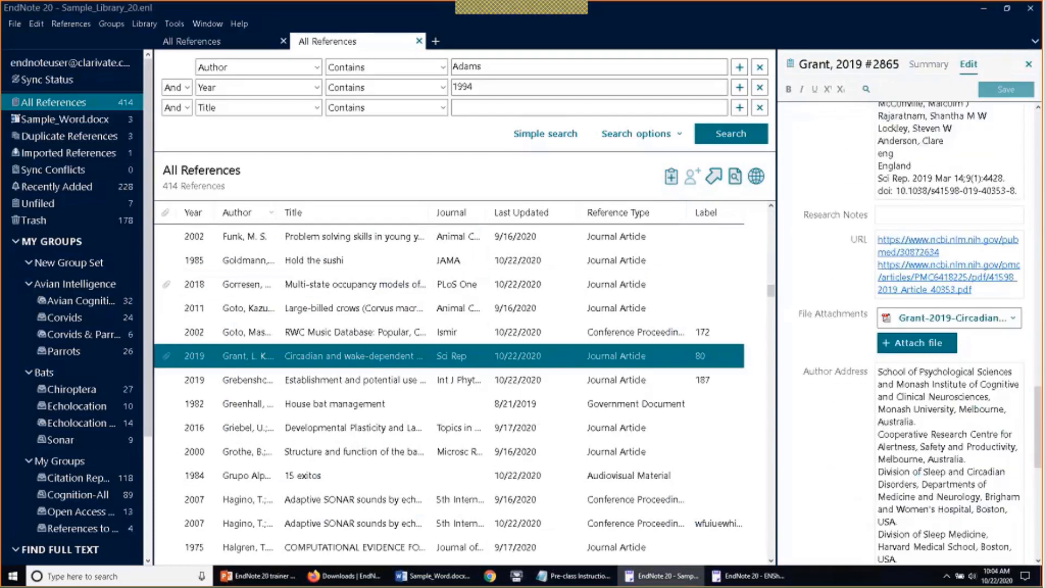
{"action": "left_click", "coordinate": [917, 66]}
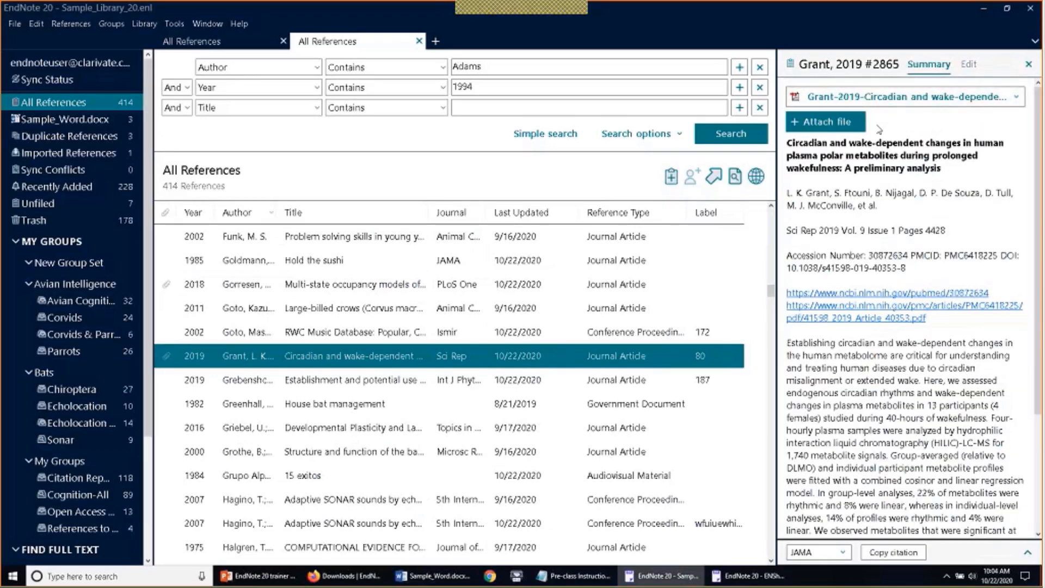
Open the attached Grant 2019 PDF, 'Circadian and wake-dependent change.pdf'
{"action": "left_click", "coordinate": [1016, 98]}
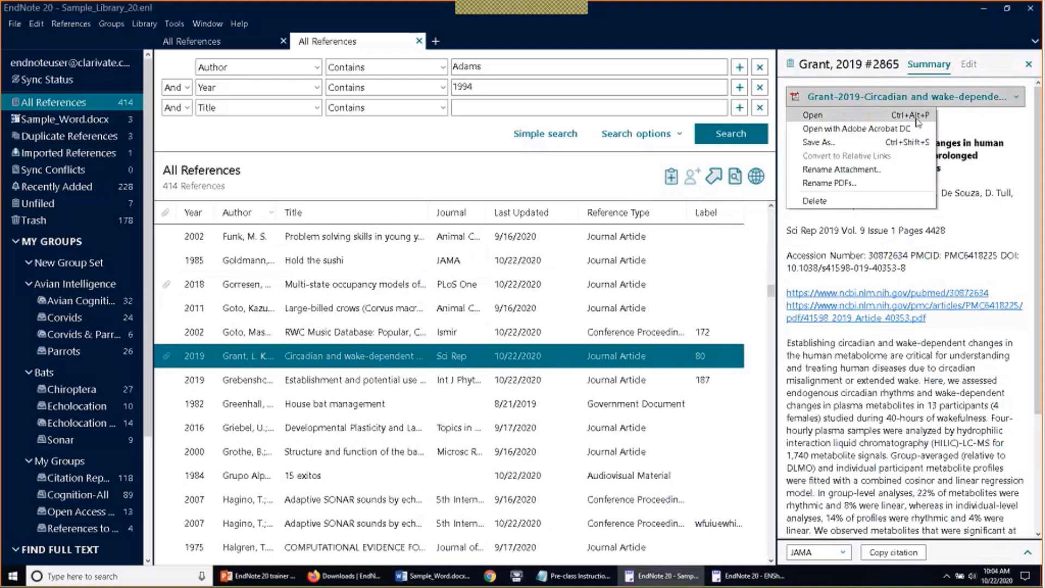
{"action": "left_click", "coordinate": [968, 124]}
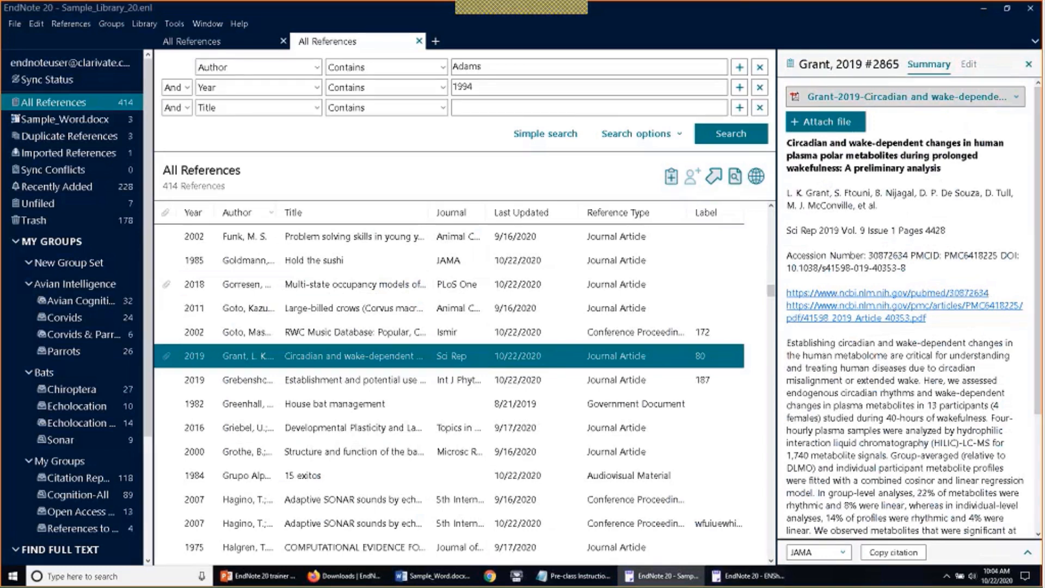
{"action": "left_click", "coordinate": [639, 21]}
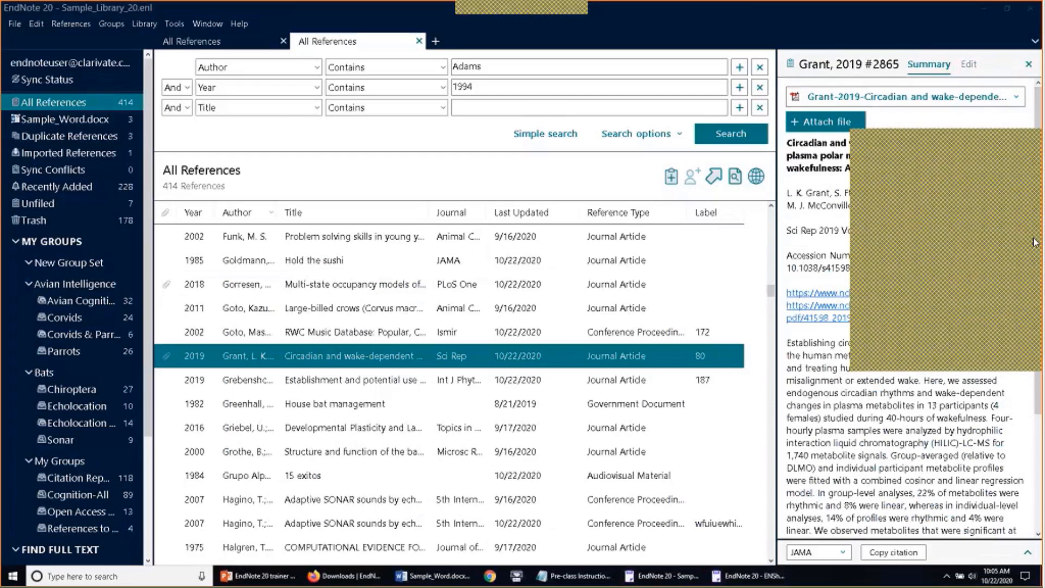
{"action": "left_click", "coordinate": [1015, 97]}
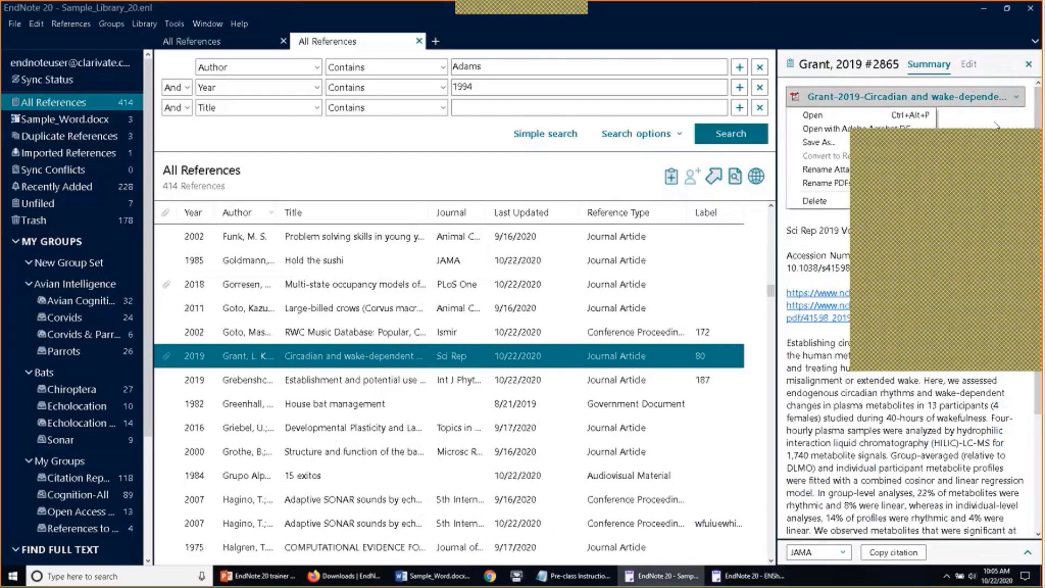
{"action": "left_click", "coordinate": [812, 115]}
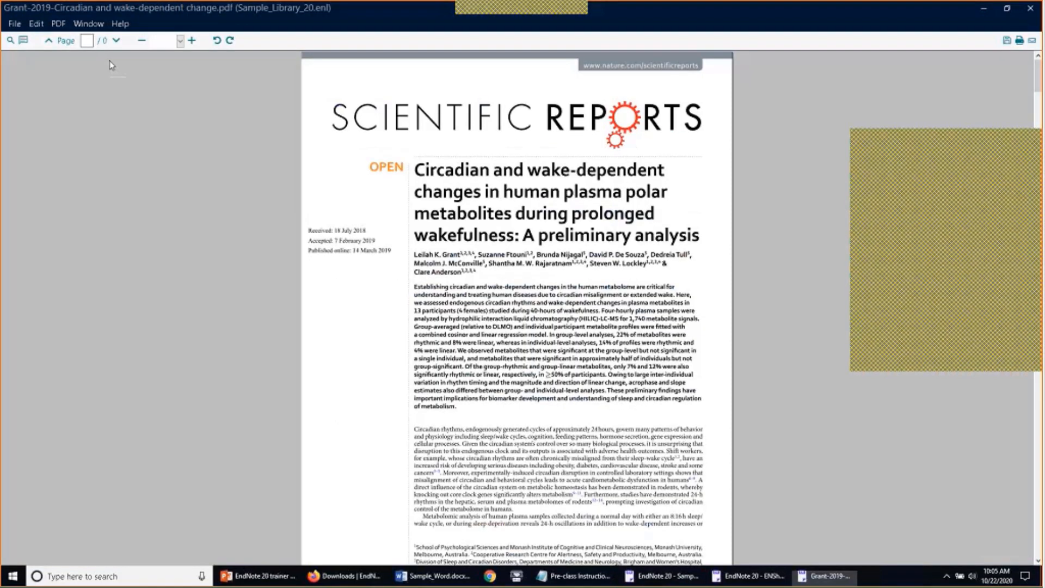
Highlight the article title on the first page of the Grant 2019 PDF
{"action": "left_click", "coordinate": [22, 43]}
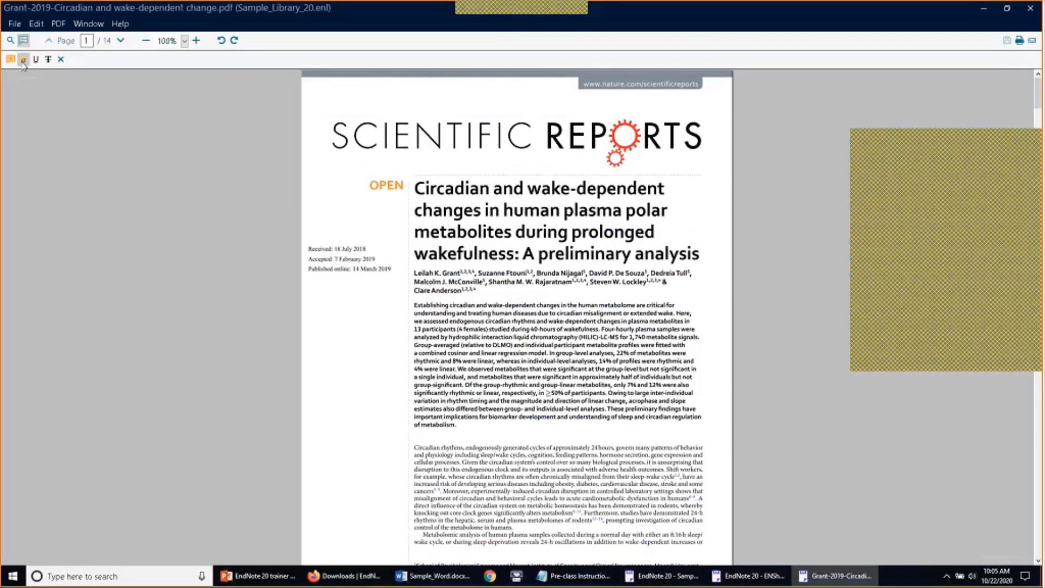
{"action": "left_click", "coordinate": [22, 61]}
{"action": "mouse_move", "coordinate": [416, 187]}
{"action": "left_mouse_down"}
{"action": "mouse_move", "coordinate": [511, 234]}
{"action": "mouse_move", "coordinate": [702, 257]}
{"action": "left_mouse_up"}
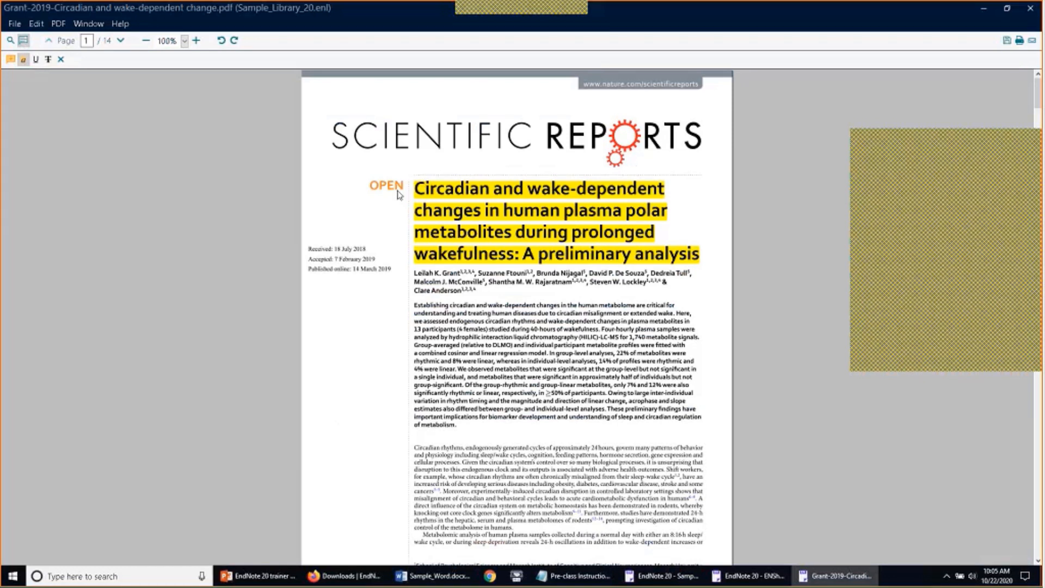
Close the PDF viewer, saving the highlighting changes
{"action": "left_click", "coordinate": [14, 24]}
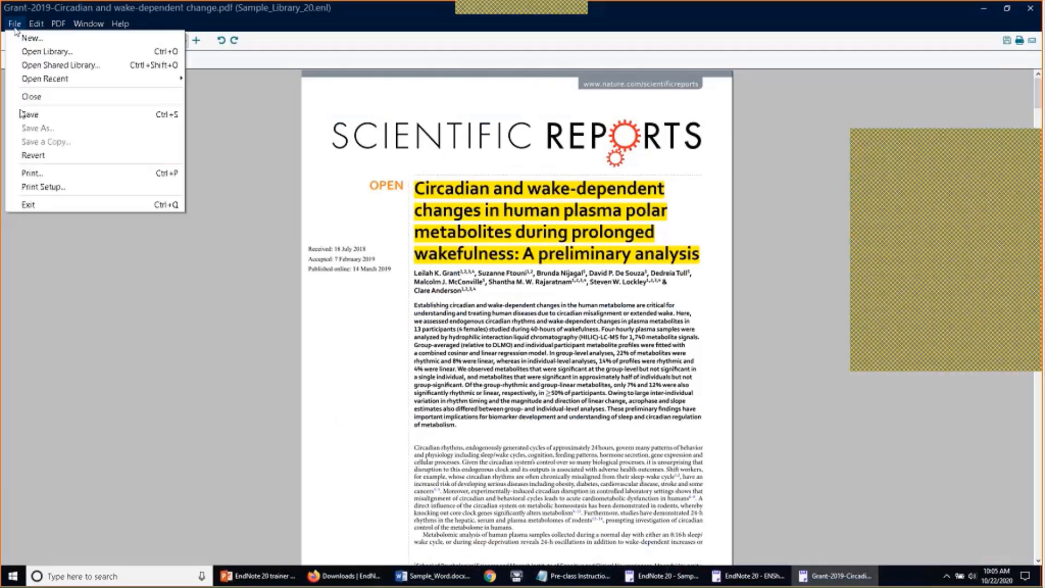
{"action": "left_click", "coordinate": [24, 203]}
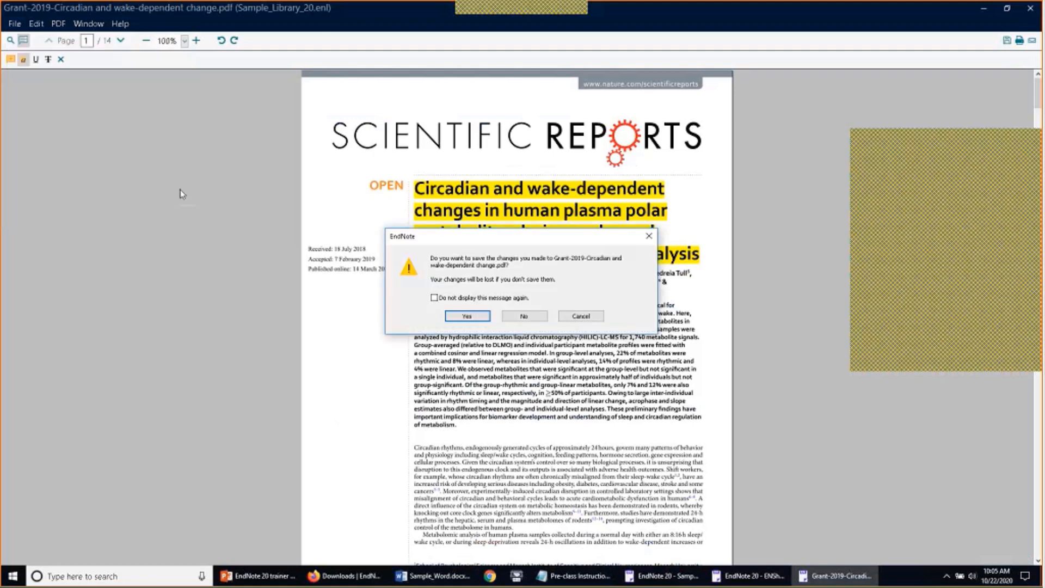
{"action": "left_click", "coordinate": [468, 316]}
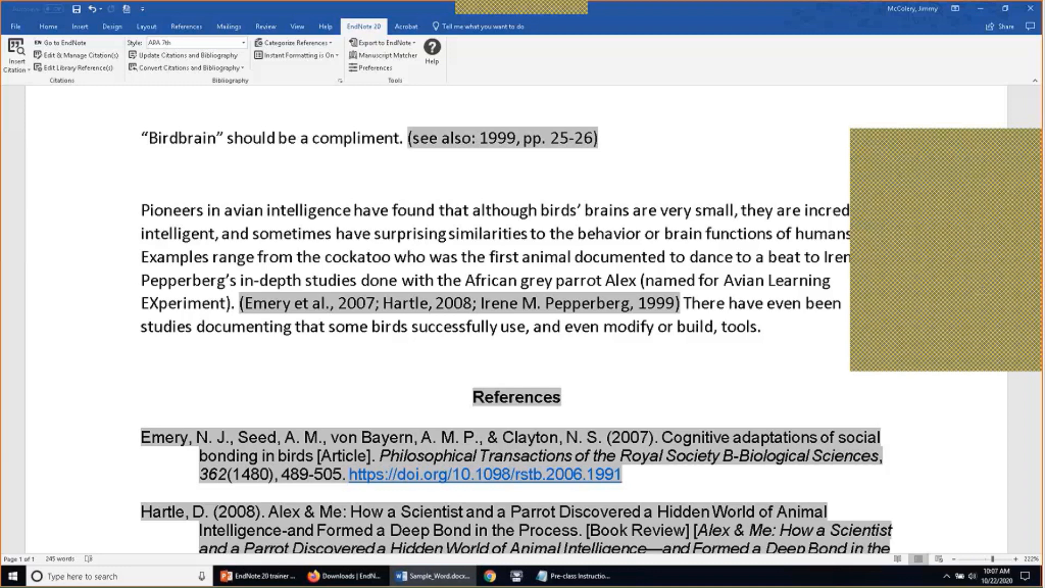
Switch from the Word paper to the linked EndNote library Sample_Library_20.enl
{"action": "left_click", "coordinate": [1034, 261]}
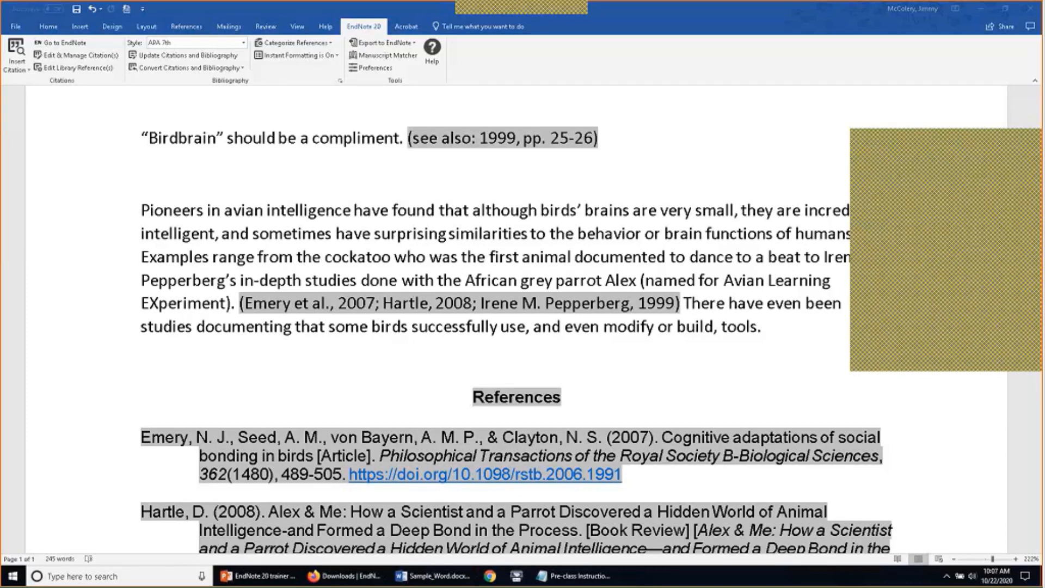
{"action": "left_click", "coordinate": [1035, 139]}
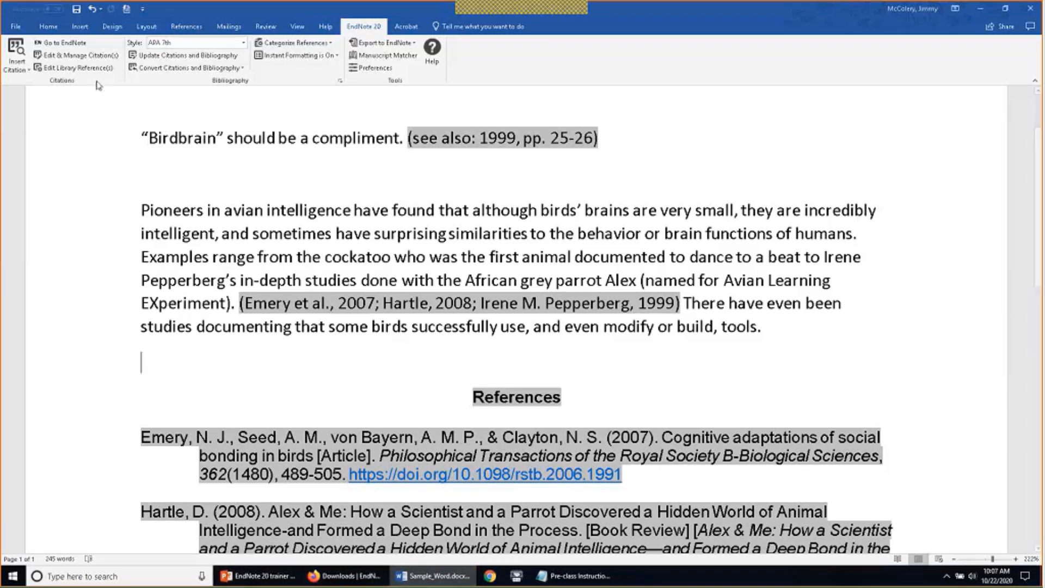
{"action": "left_click", "coordinate": [74, 46]}
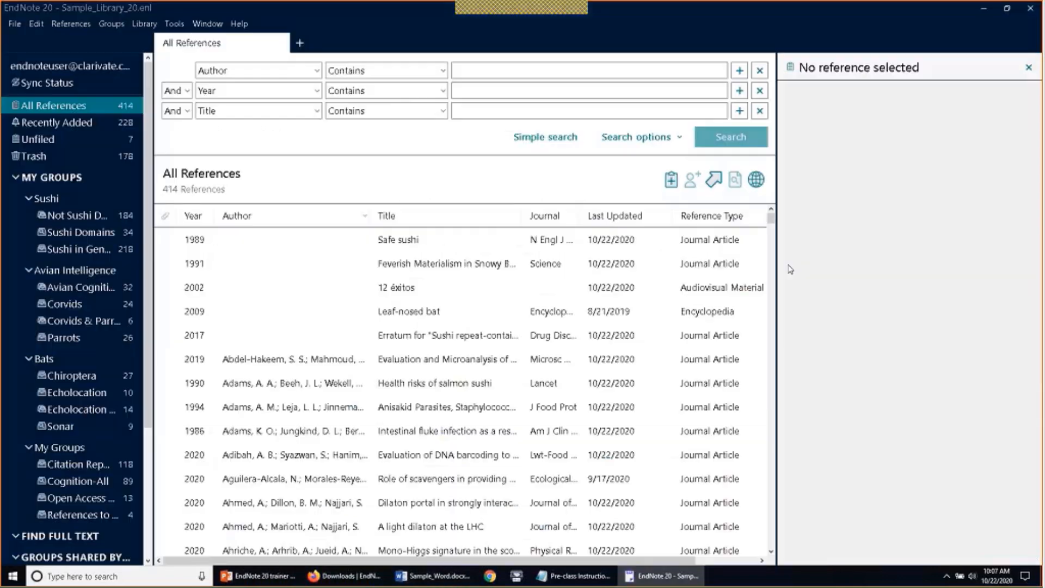
Find online reference updates for the Bundell 2020 parrots reference in References to Update
{"action": "scroll", "coordinate": [354, 381], "scroll_direction": "down", "scroll_amount": 15}
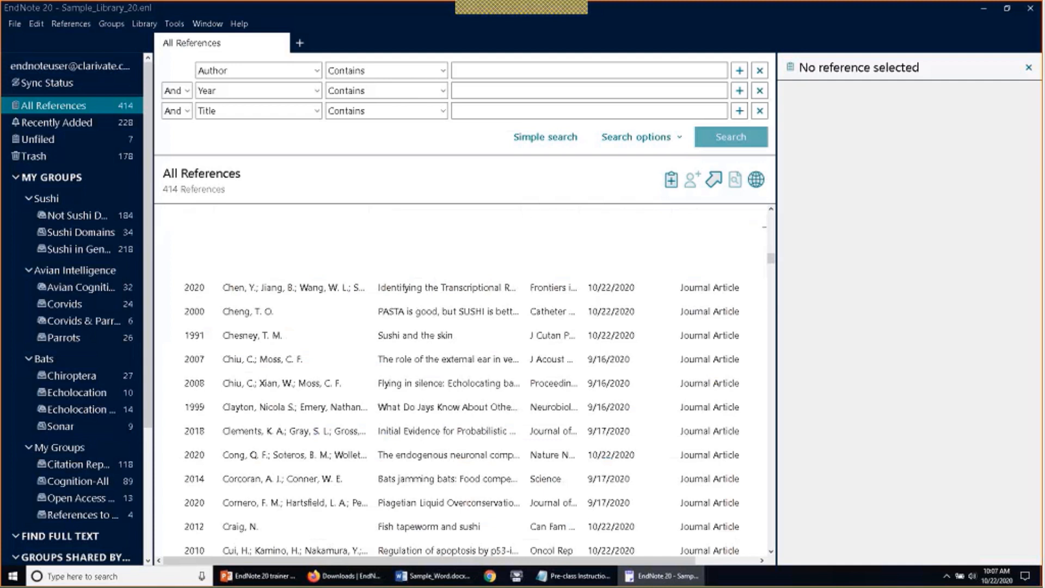
{"action": "left_click", "coordinate": [92, 516]}
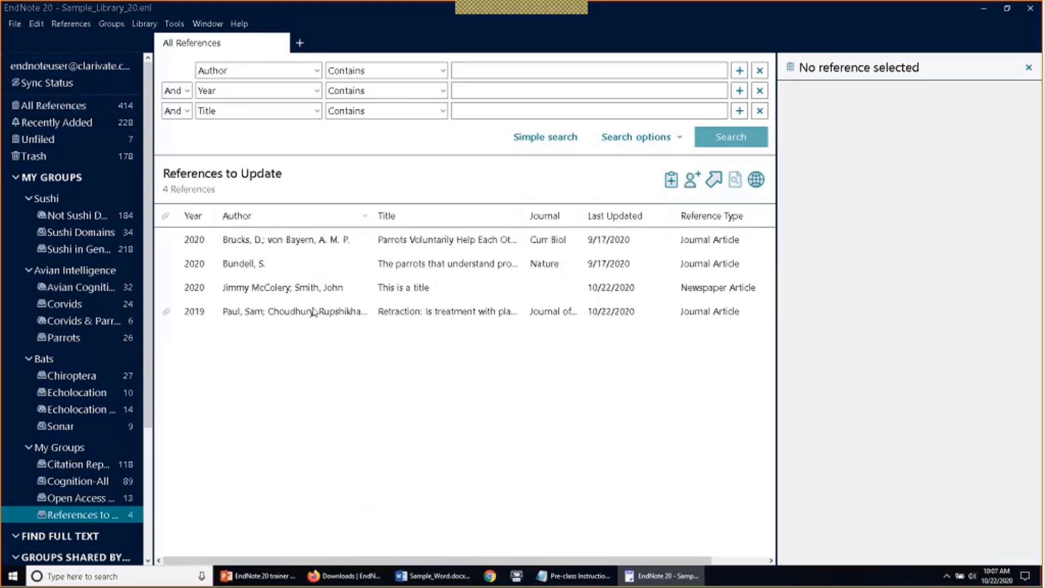
{"action": "left_click", "coordinate": [417, 266]}
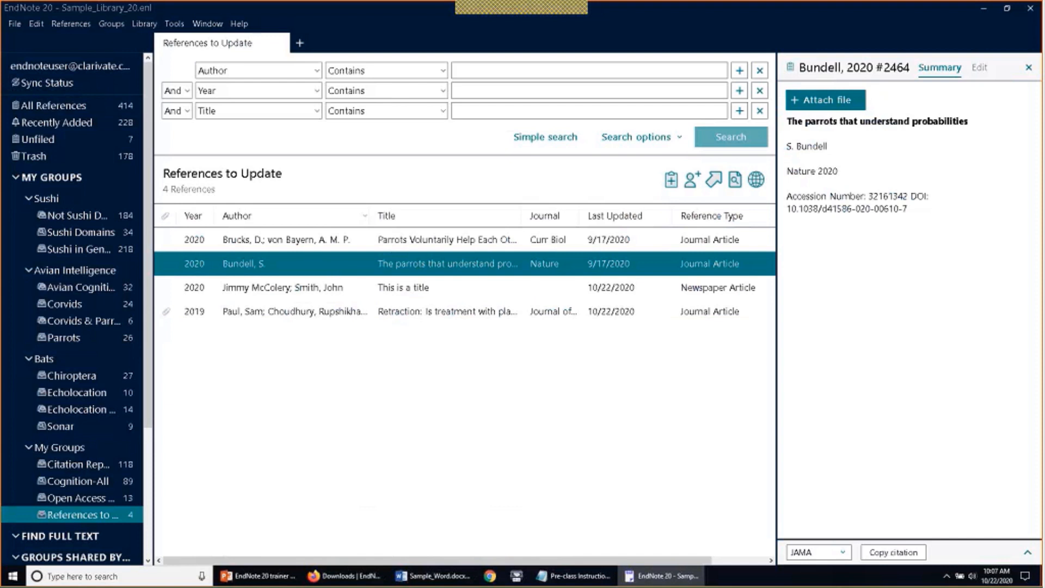
{"action": "left_click", "coordinate": [90, 24]}
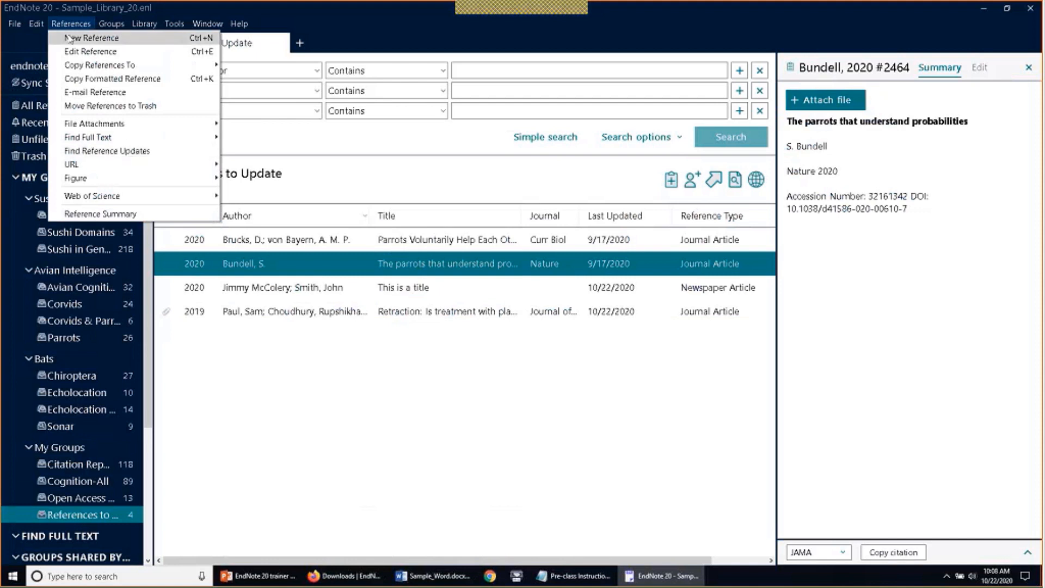
{"action": "left_click", "coordinate": [152, 155]}
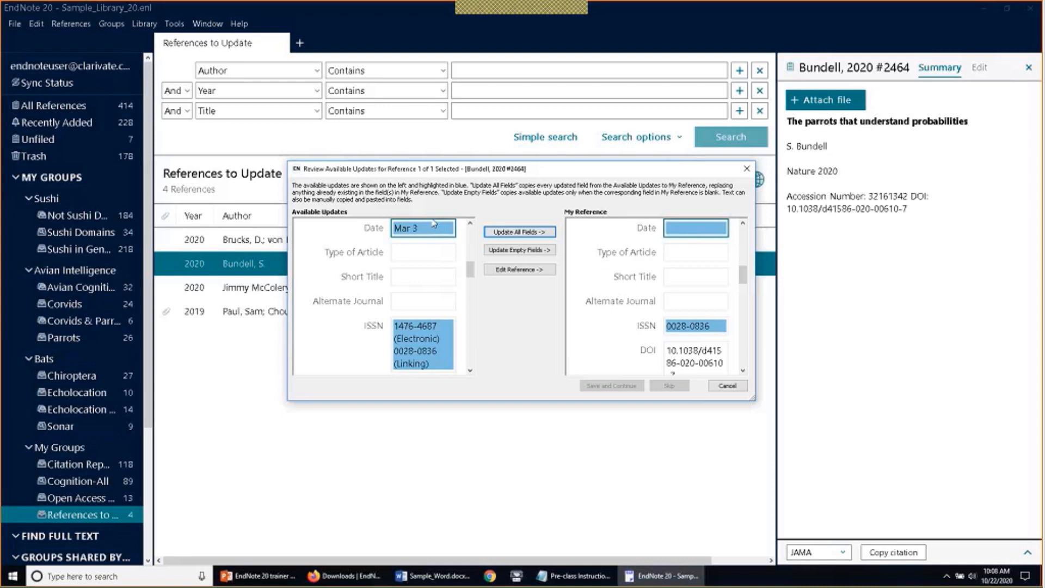
Scroll through the Bundell 2020 update review, comparing online fields like Date and ISSN with stored ones
{"action": "scroll", "coordinate": [613, 272], "scroll_direction": "up", "scroll_amount": 10}
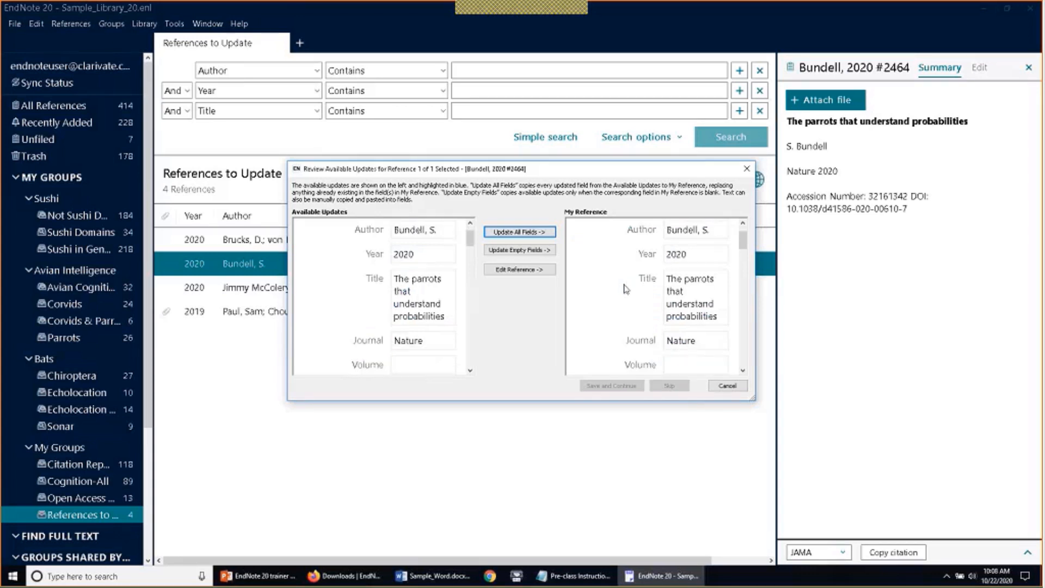
{"action": "scroll", "coordinate": [631, 291], "scroll_direction": "down", "scroll_amount": 6}
{"action": "scroll", "coordinate": [618, 291], "scroll_direction": "down", "scroll_amount": 3}
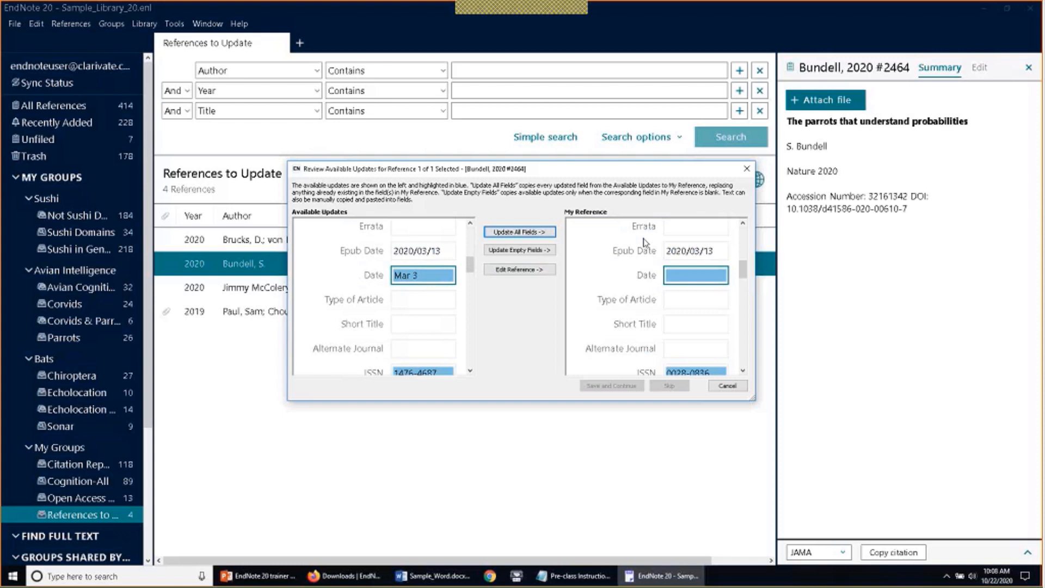
{"action": "scroll", "coordinate": [644, 243], "scroll_direction": "down", "scroll_amount": 2}
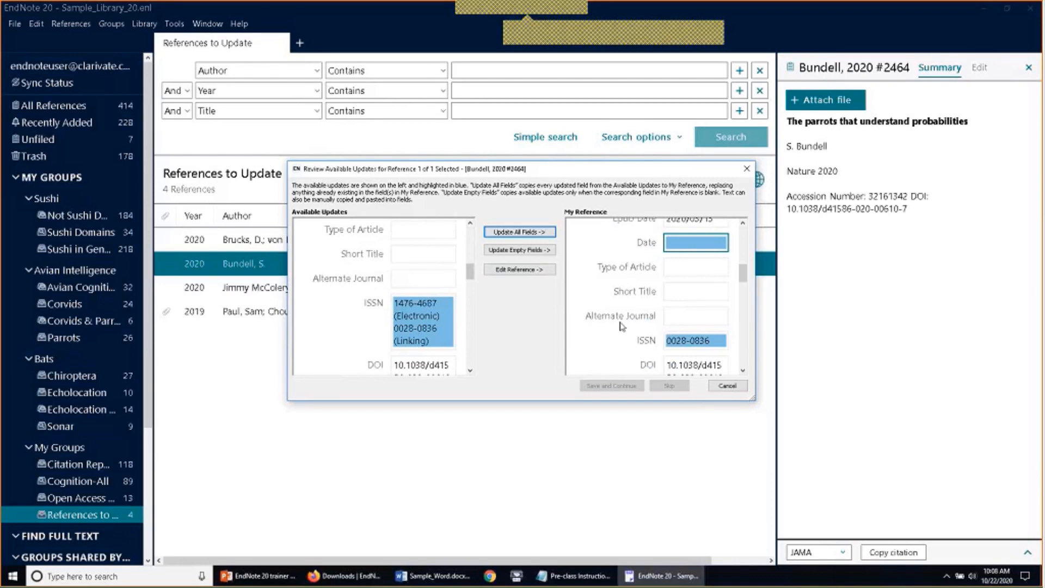
{"action": "scroll", "coordinate": [623, 327], "scroll_direction": "down", "scroll_amount": 5}
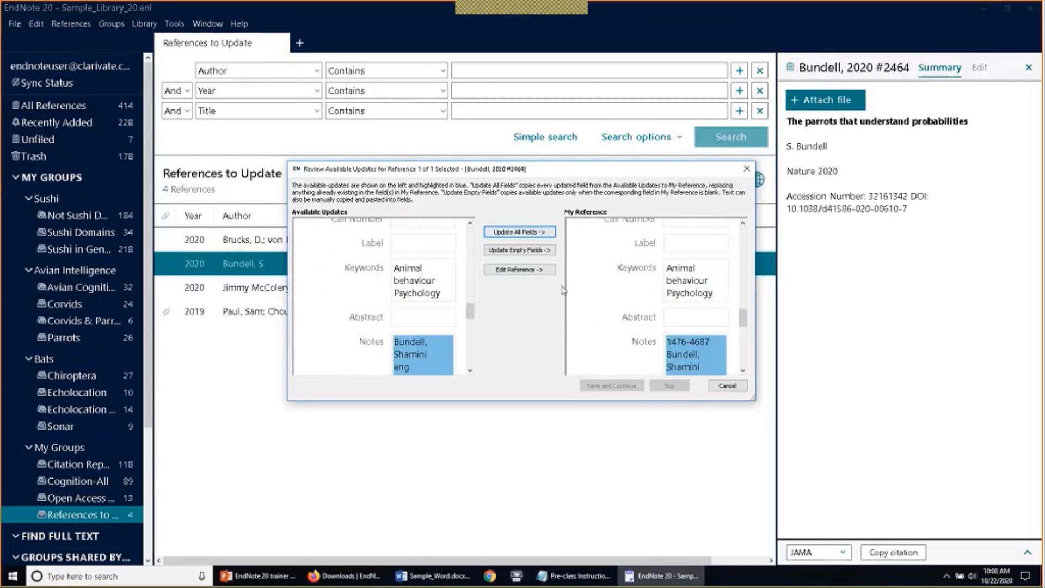
{"action": "left_click_drag", "start_coordinate": [741, 324], "coordinate": [743, 240]}
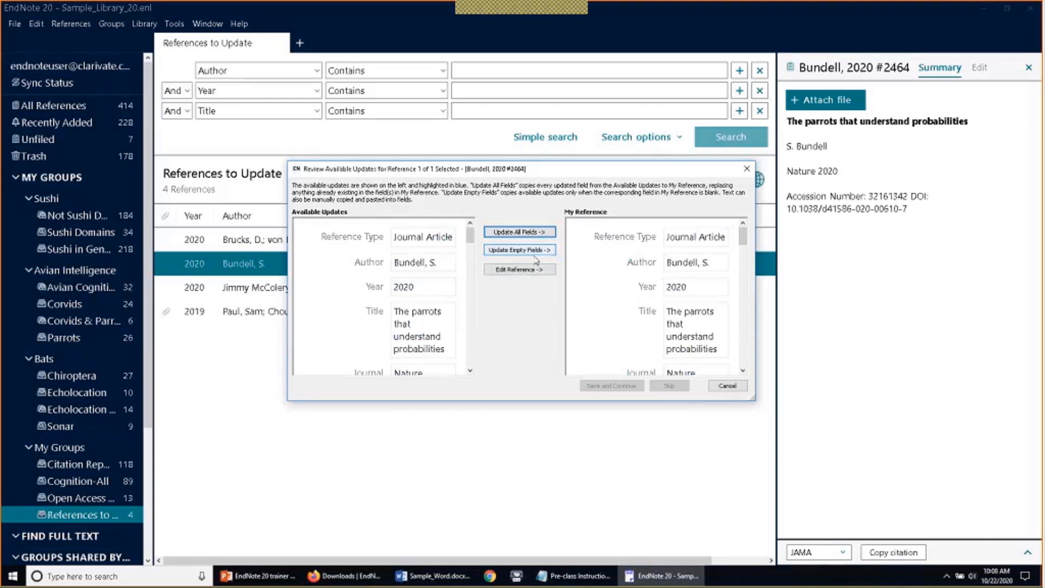
Accept all online updates for Bundell 2020, then open the McColery 2020 newspaper article for editing
{"action": "left_click", "coordinate": [546, 232]}
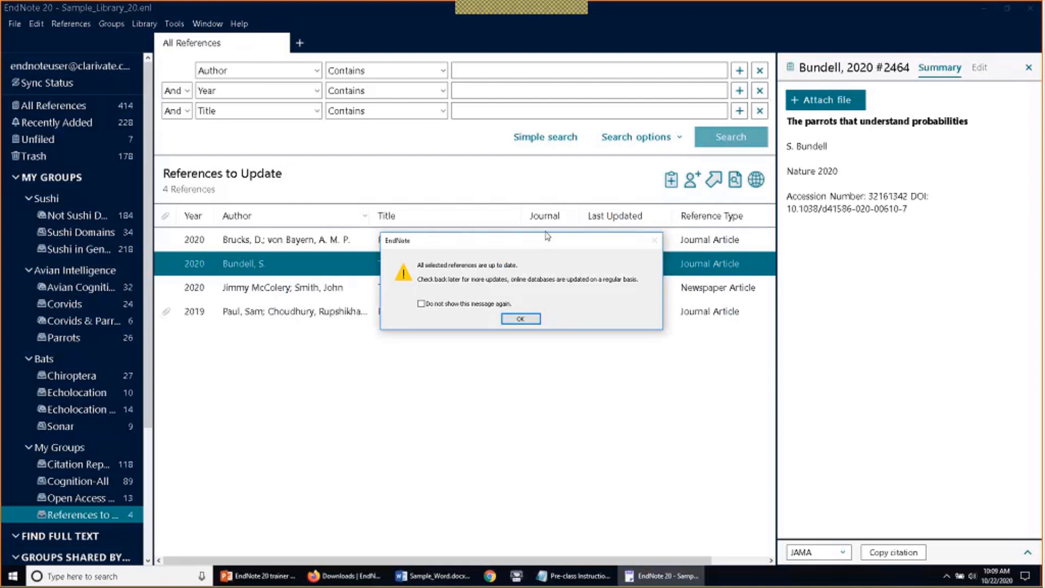
{"action": "left_click", "coordinate": [522, 320]}
{"action": "left_click", "coordinate": [979, 67]}
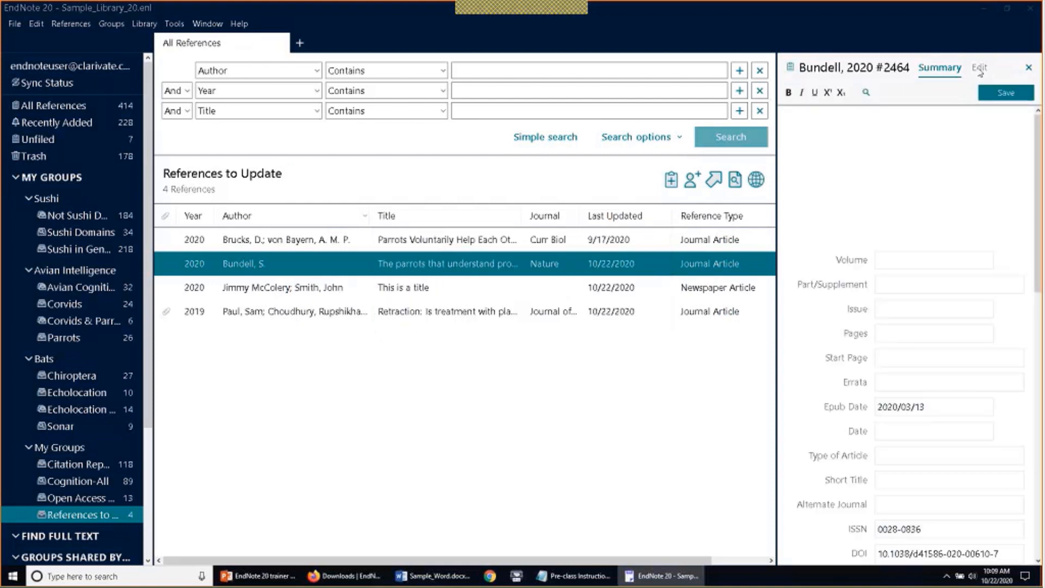
{"action": "scroll", "coordinate": [909, 326], "scroll_direction": "down", "scroll_amount": 4}
{"action": "scroll", "coordinate": [902, 326], "scroll_direction": "up", "scroll_amount": 5}
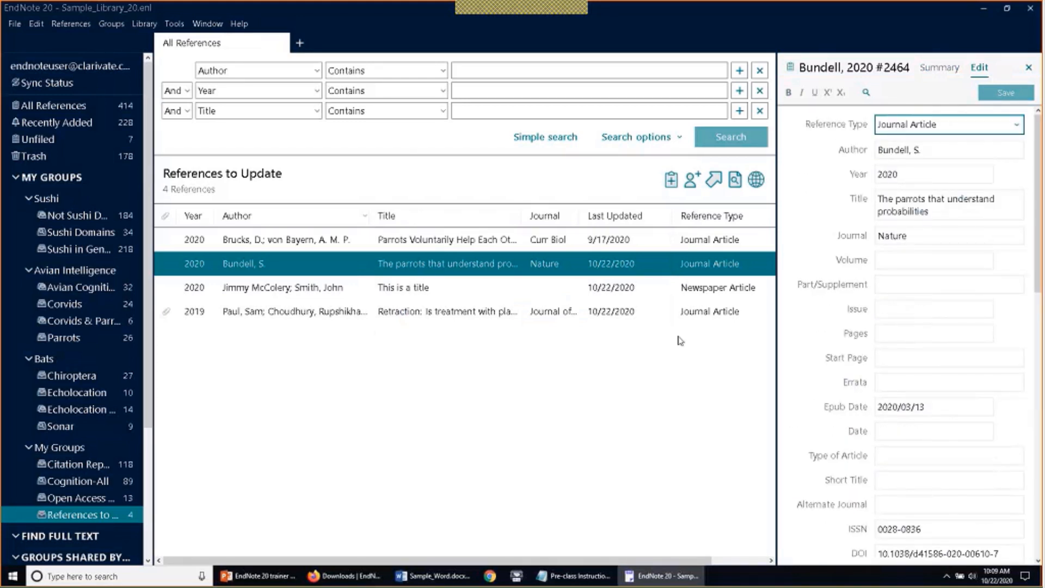
{"action": "left_click", "coordinate": [444, 289]}
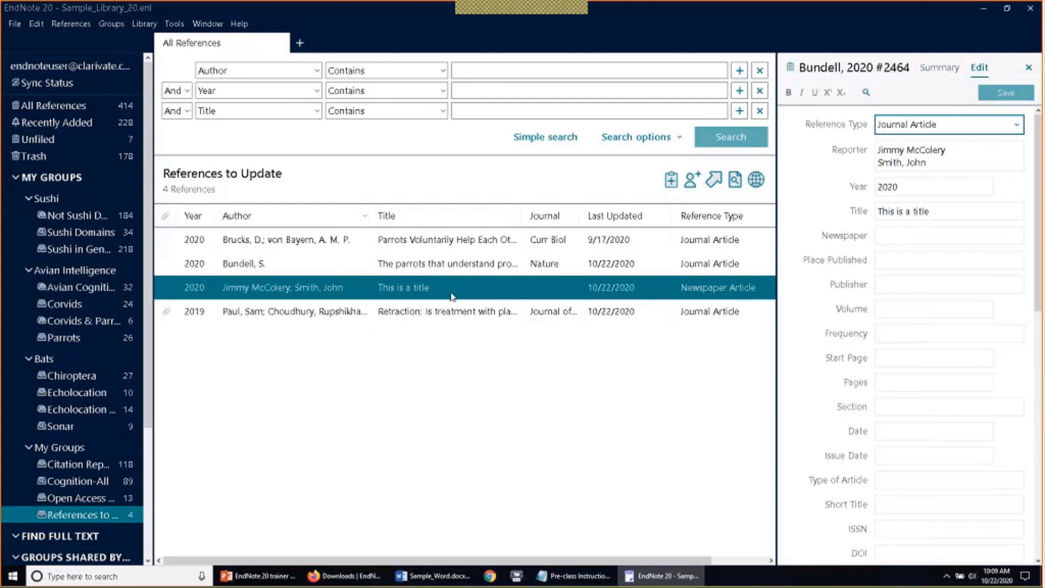
{"action": "mouse_move", "coordinate": [509, 10]}
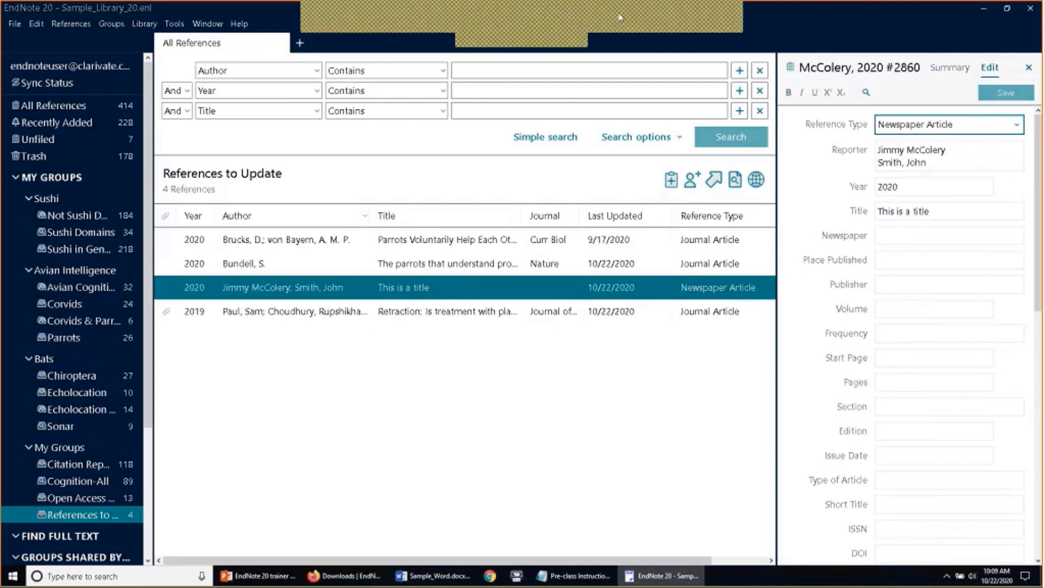
{"action": "left_click", "coordinate": [619, 14]}
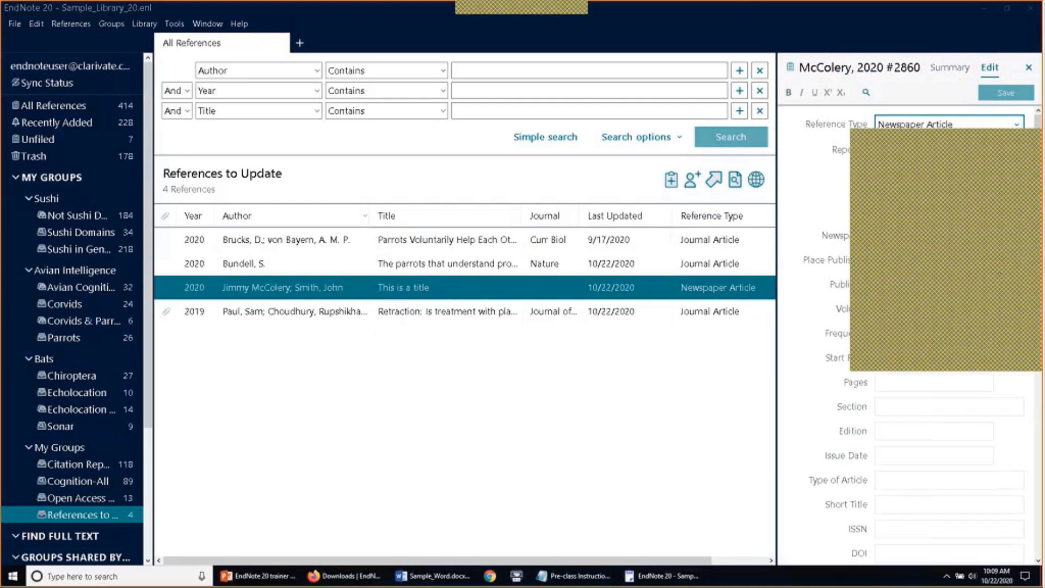
Show the EndNote Online Downloads page and add Capture Reference to the Firefox bookmarks bar
{"action": "left_click", "coordinate": [346, 575]}
{"action": "left_click", "coordinate": [153, 10]}
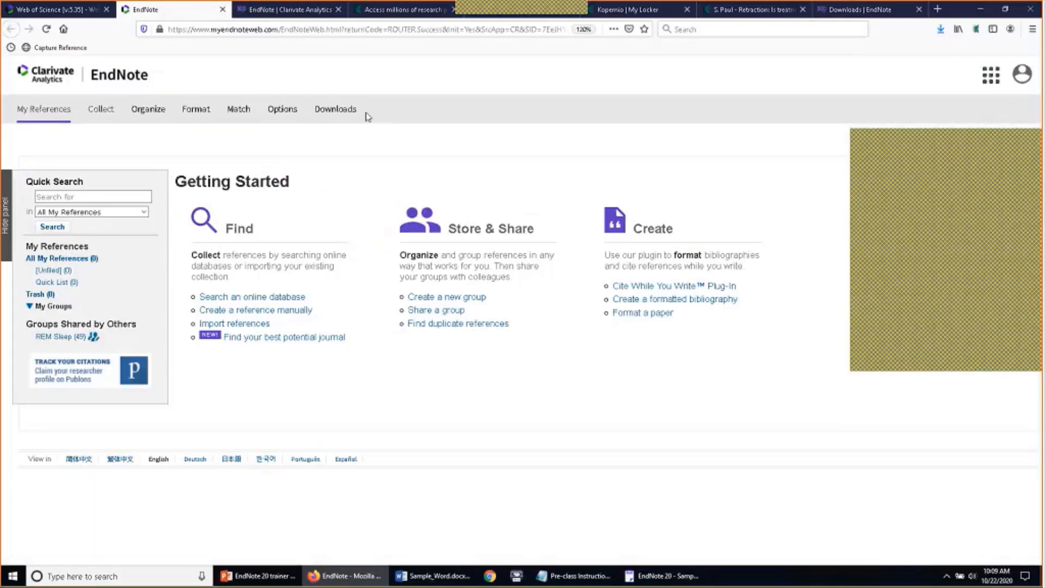
{"action": "left_click", "coordinate": [331, 111]}
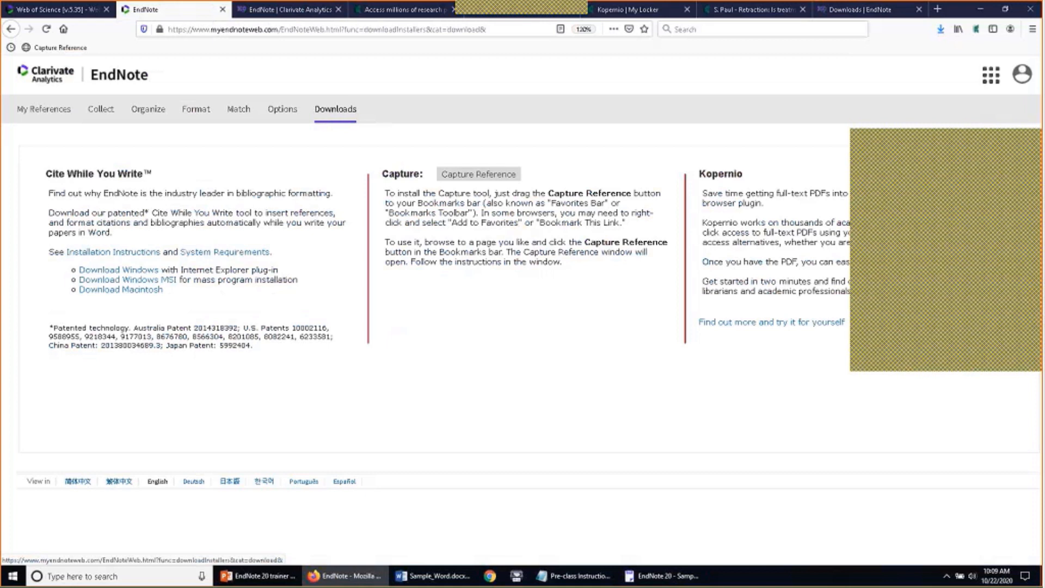
{"action": "left_click_drag", "start_coordinate": [460, 174], "coordinate": [366, 169]}
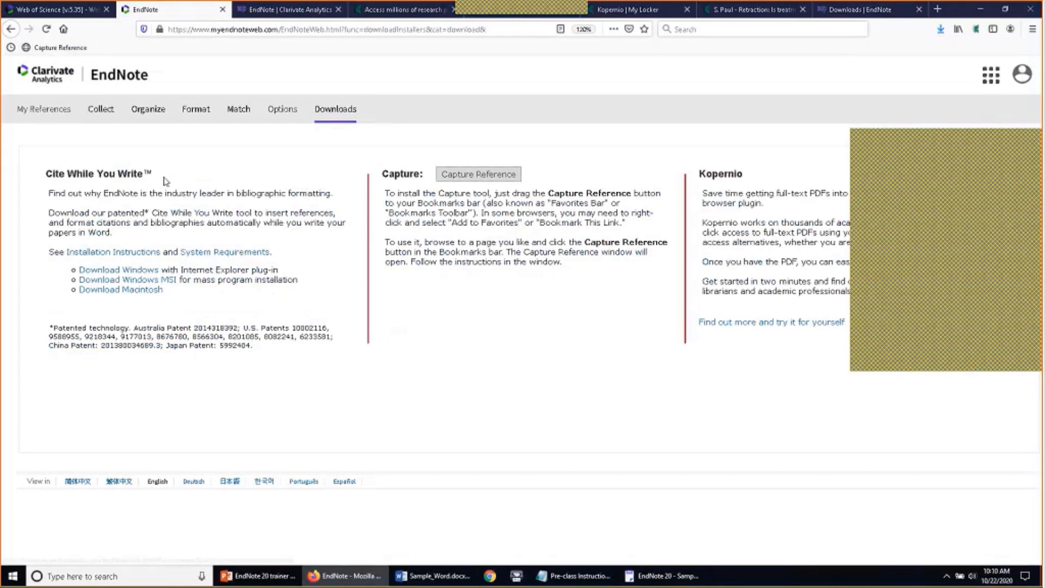
{"action": "key", "text": "ctrl+t"}
Go to books.google.com, search 'chocolate', and open The Great Book of Chocolate preview
{"action": "type", "text": "b"}
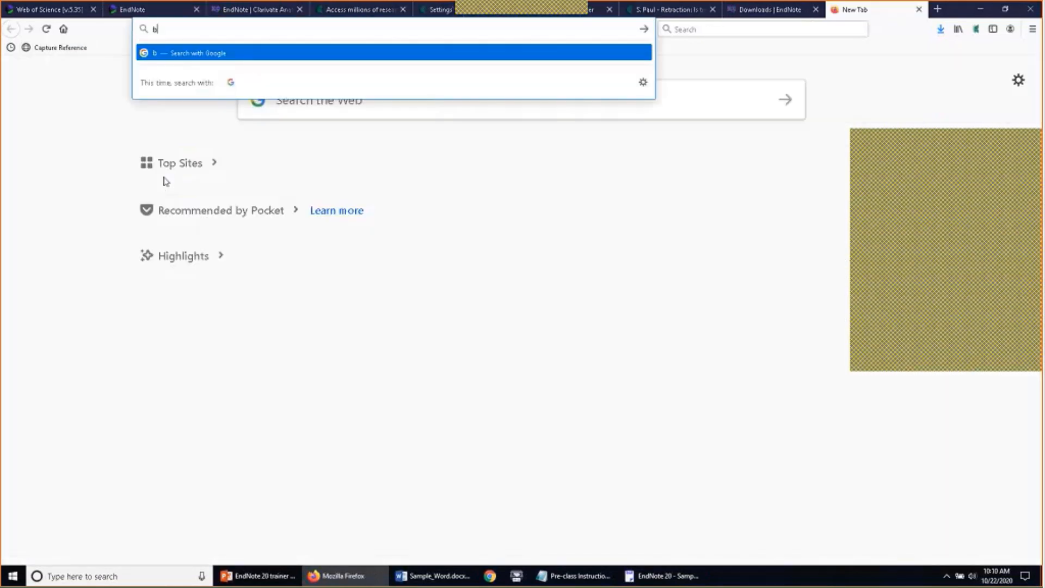
{"action": "type", "text": "ooks.google.com"}
{"action": "key", "text": "Return"}
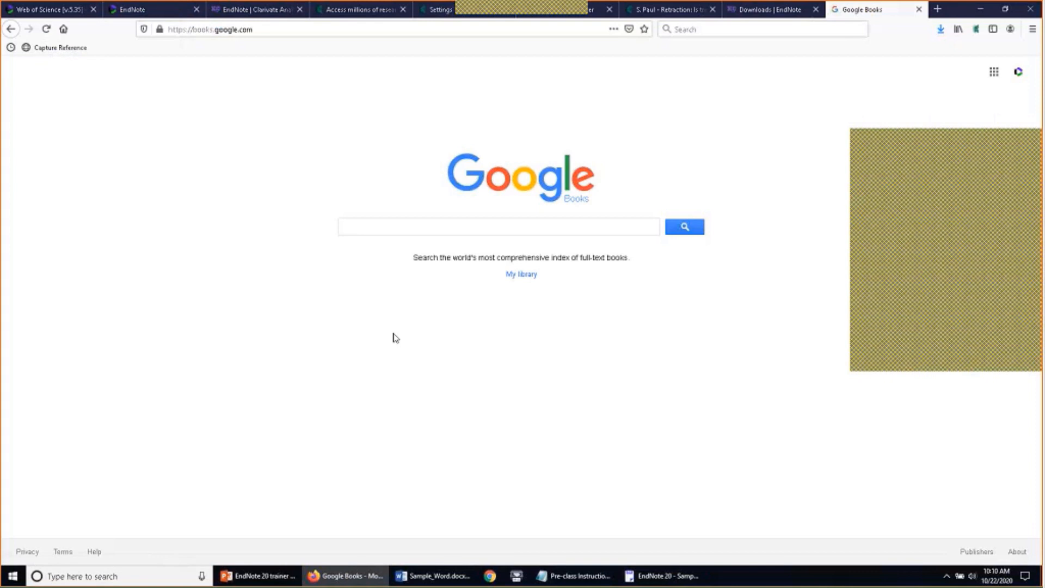
{"action": "type", "text": "chocolate"}
{"action": "key", "text": "Return"}
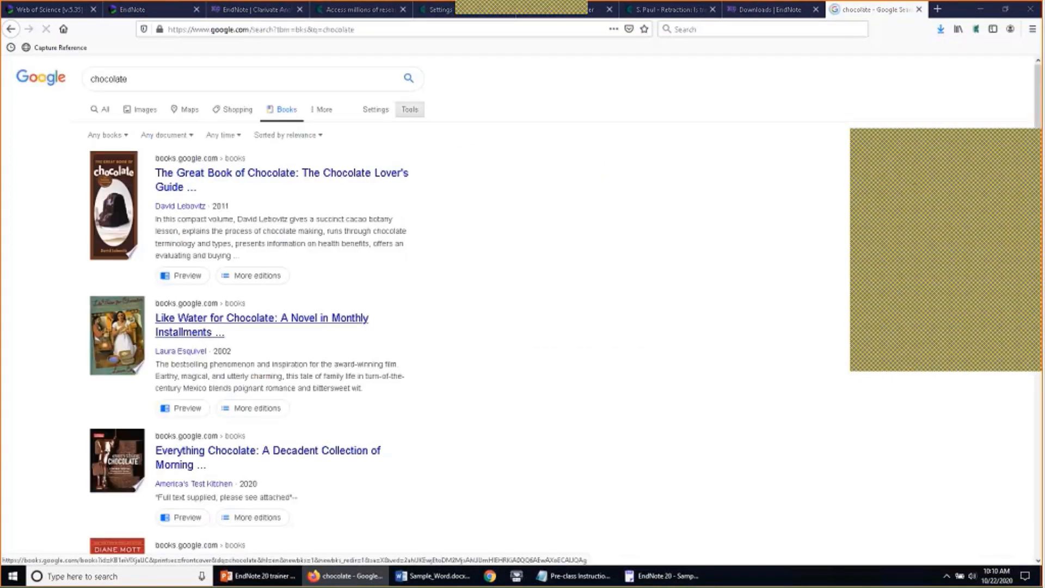
{"action": "left_click", "coordinate": [395, 175]}
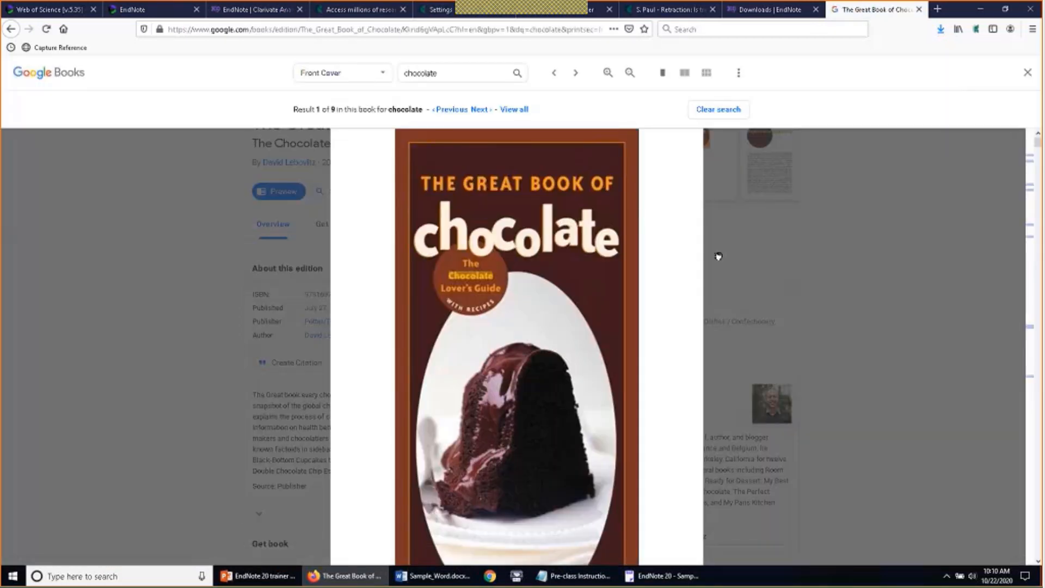
{"action": "scroll", "coordinate": [716, 261], "scroll_direction": "down", "scroll_amount": 5}
{"action": "scroll", "coordinate": [775, 294], "scroll_direction": "up", "scroll_amount": 5}
Capture The Great Book of Chocolate with the bookmarklet, review its fields, and close unsaved
{"action": "left_click", "coordinate": [60, 50]}
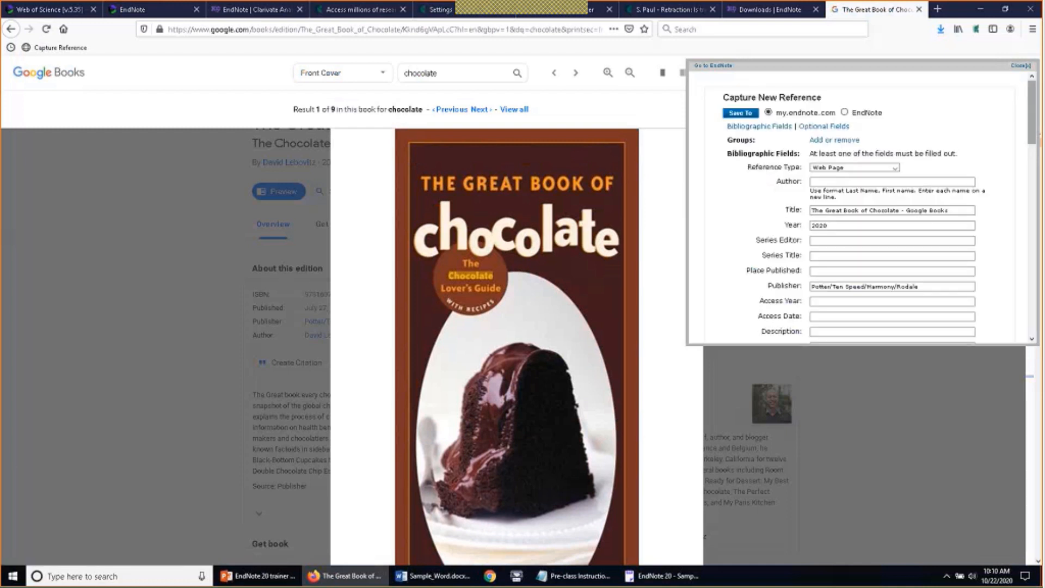
{"action": "scroll", "coordinate": [1031, 149], "scroll_direction": "down", "scroll_amount": 1}
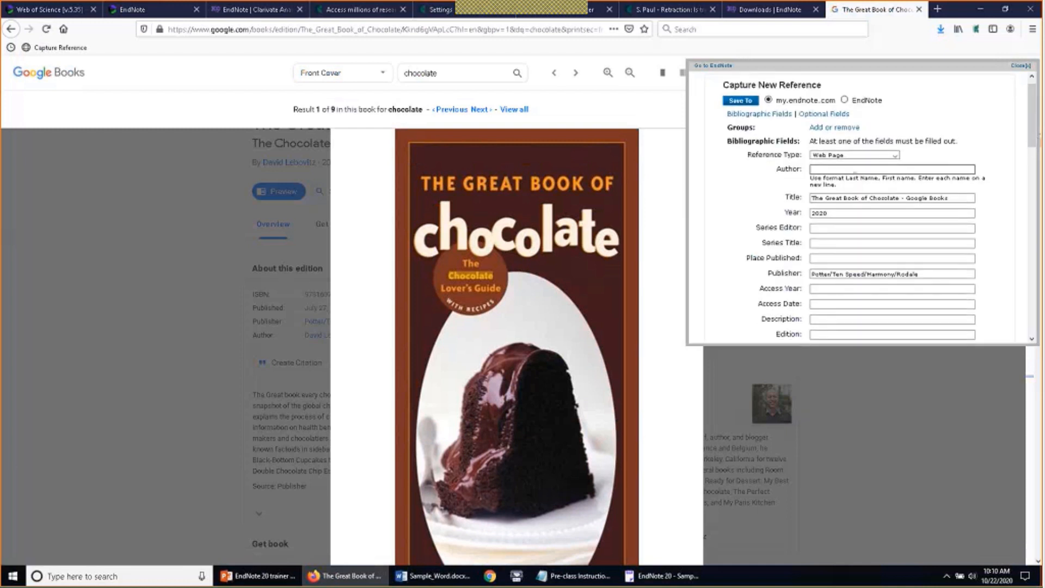
{"action": "scroll", "coordinate": [834, 164], "scroll_direction": "down", "scroll_amount": 3}
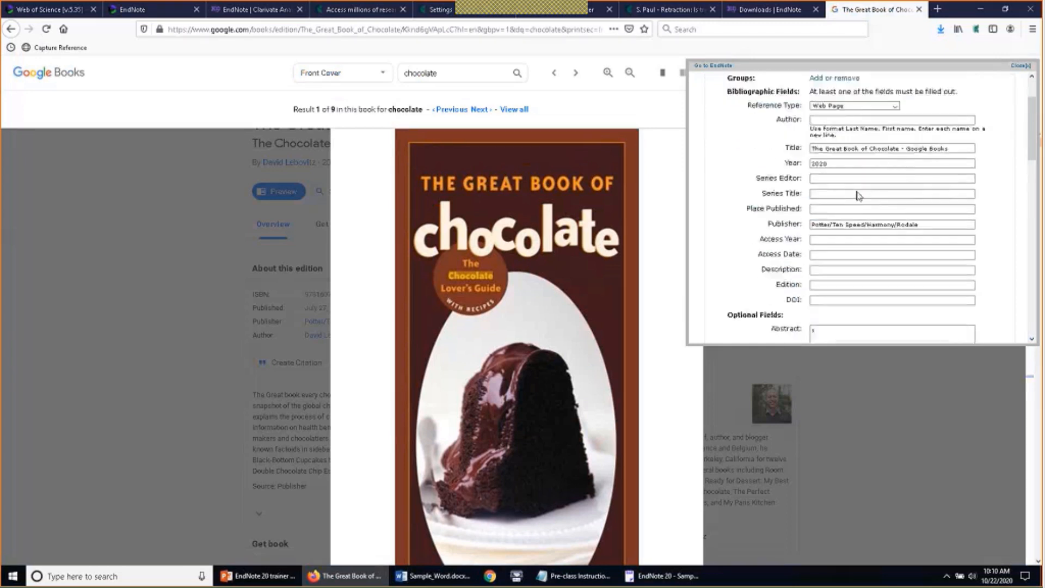
{"action": "scroll", "coordinate": [834, 157], "scroll_direction": "up", "scroll_amount": 3}
{"action": "scroll", "coordinate": [834, 156], "scroll_direction": "down", "scroll_amount": 3}
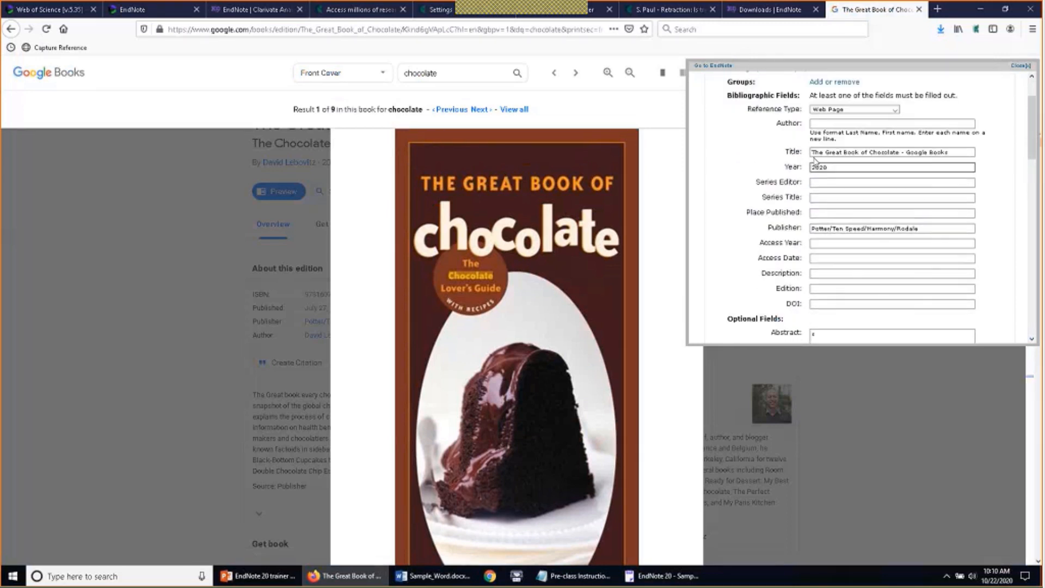
{"action": "scroll", "coordinate": [827, 188], "scroll_direction": "down", "scroll_amount": 10}
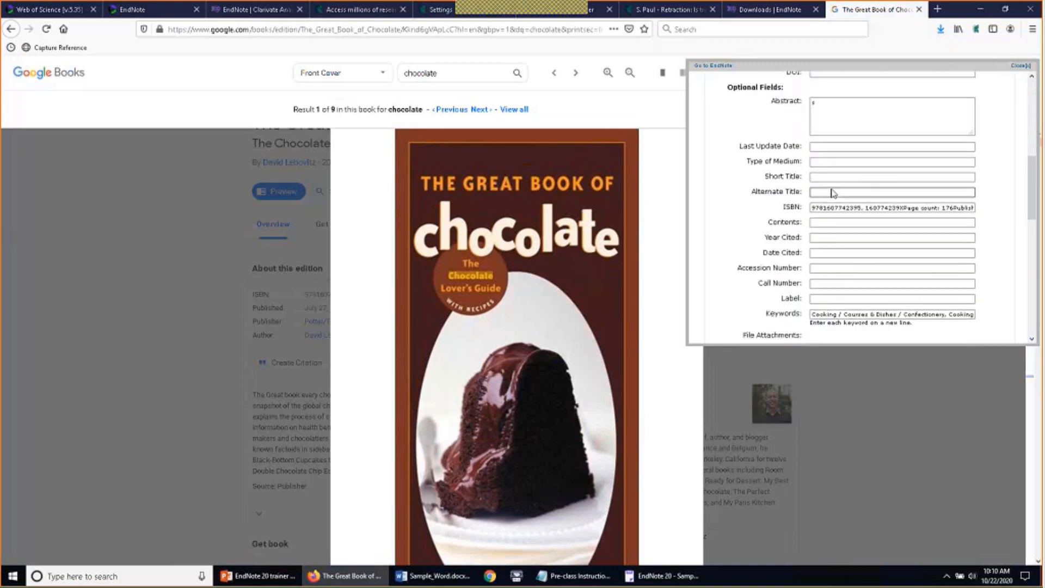
{"action": "scroll", "coordinate": [877, 201], "scroll_direction": "up", "scroll_amount": 10}
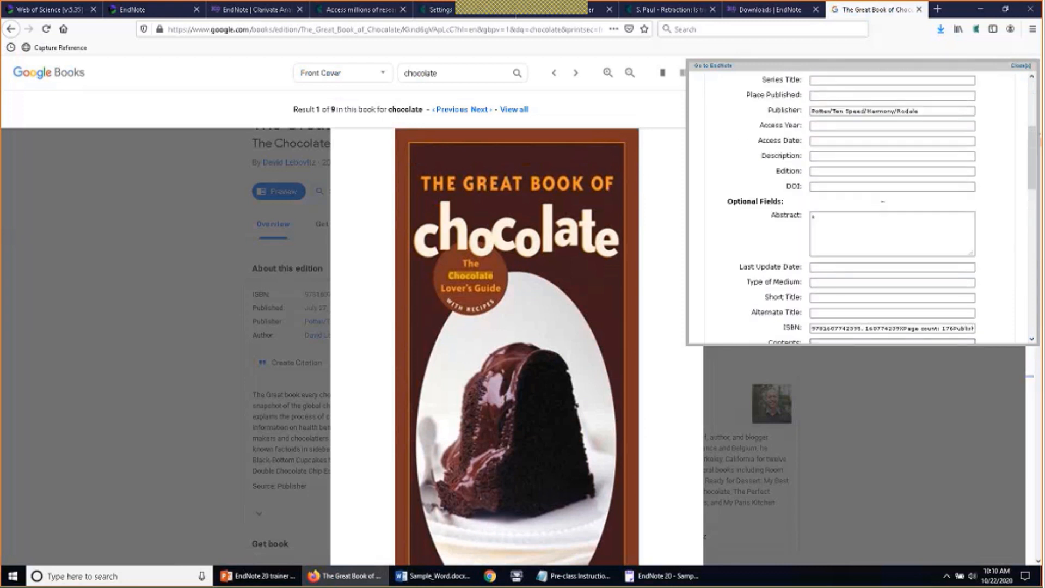
{"action": "left_click", "coordinate": [859, 182]}
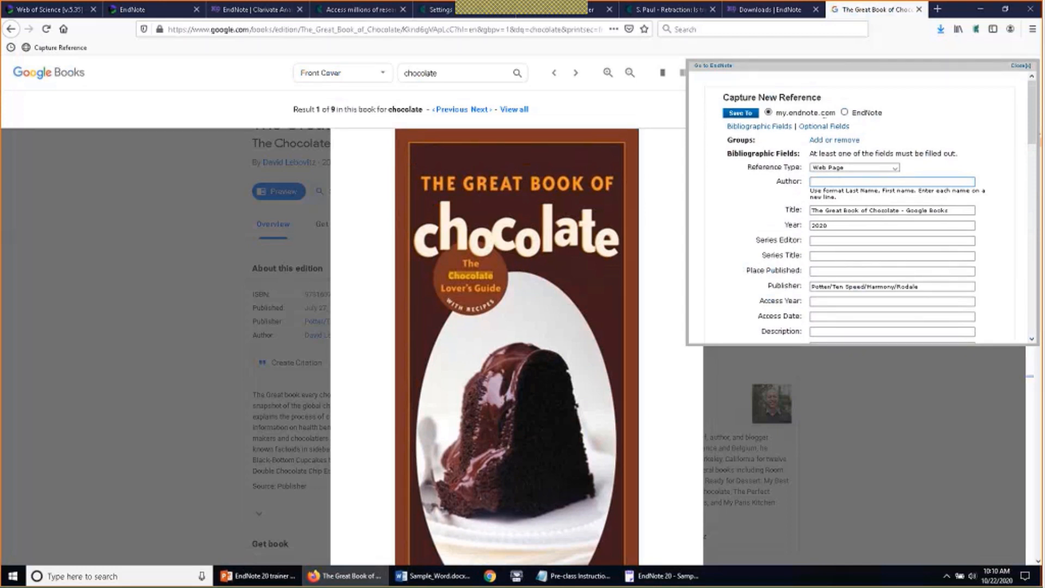
{"action": "left_click", "coordinate": [1021, 66]}
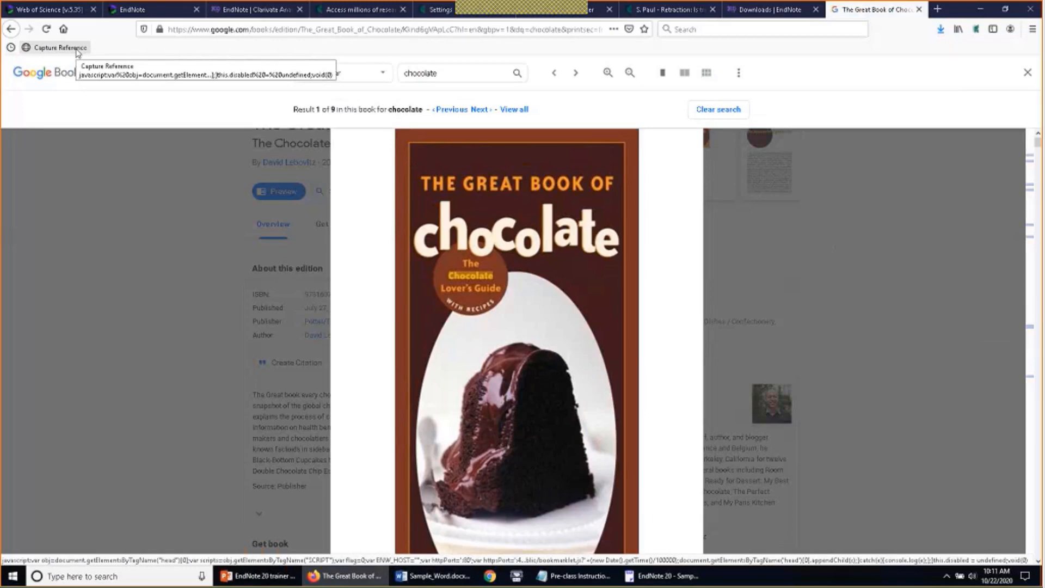
Minimize Firefox, close the overlay panel in EndNote, and display the Parrots group's 26 references
{"action": "left_click", "coordinate": [981, 9]}
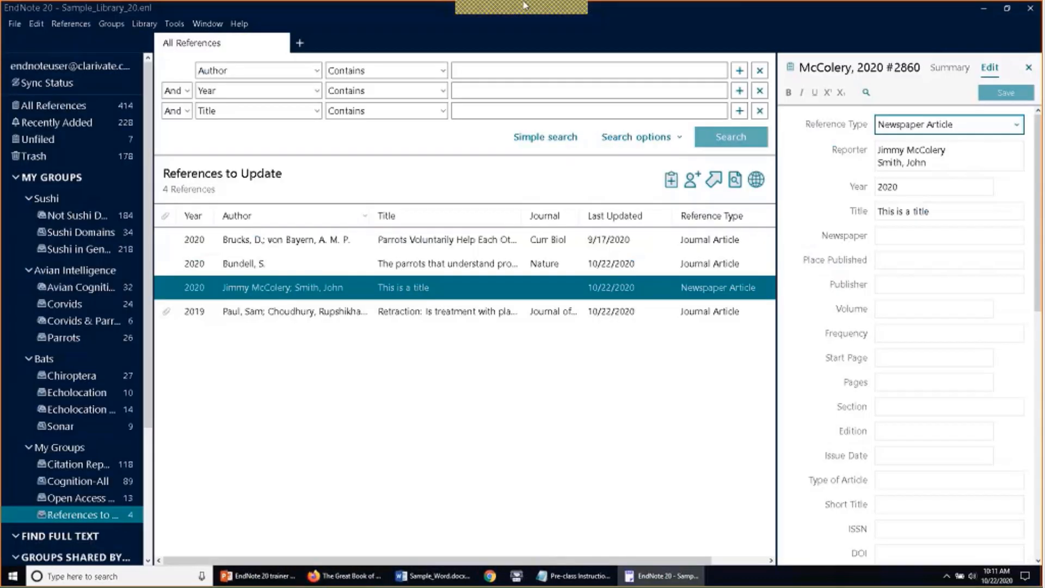
{"action": "left_click", "coordinate": [624, 16]}
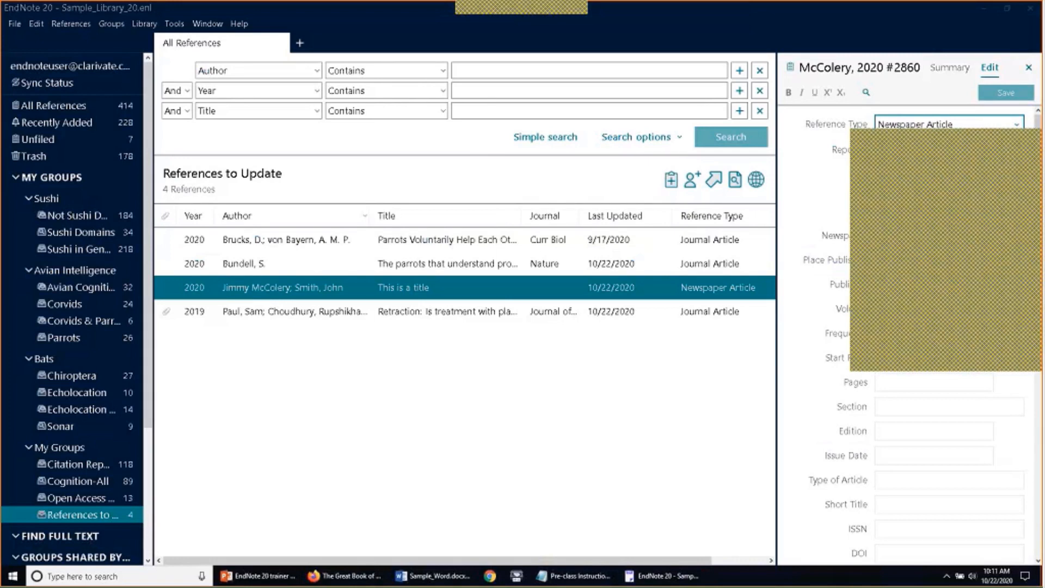
{"action": "left_click", "coordinate": [1033, 147]}
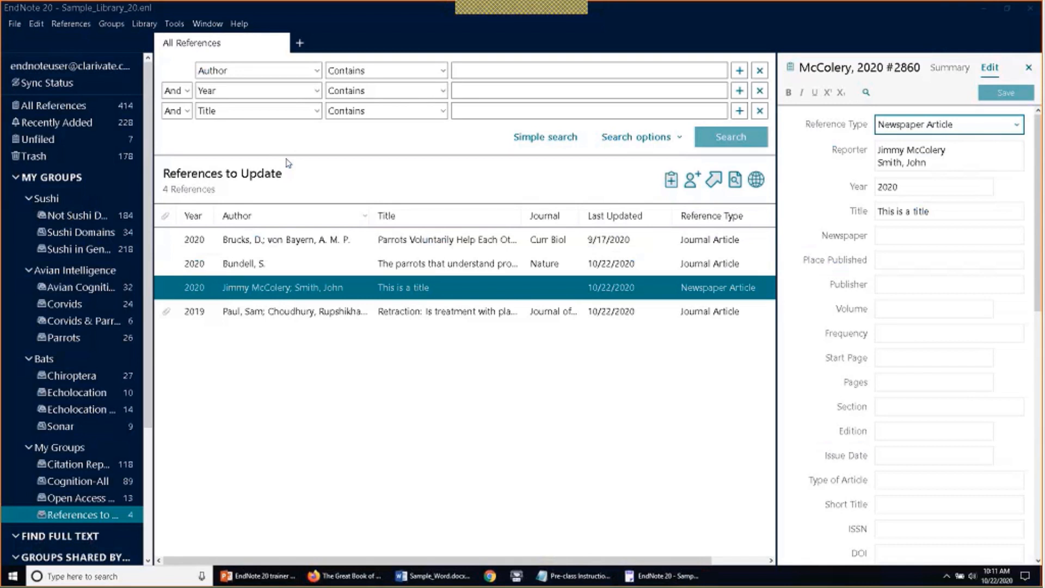
{"action": "left_click", "coordinate": [15, 25]}
{"action": "left_click", "coordinate": [15, 27]}
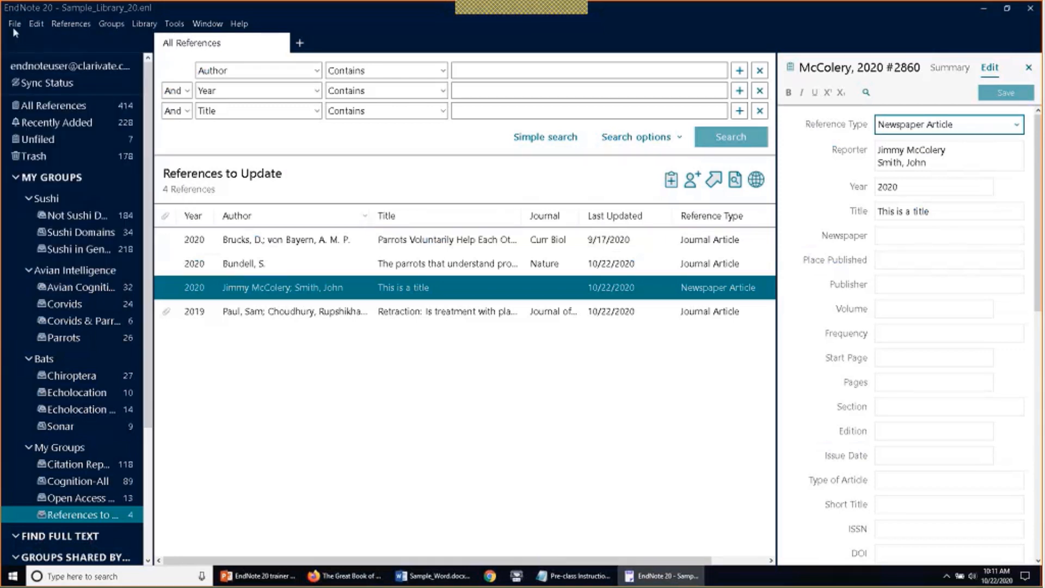
{"action": "left_click", "coordinate": [69, 338]}
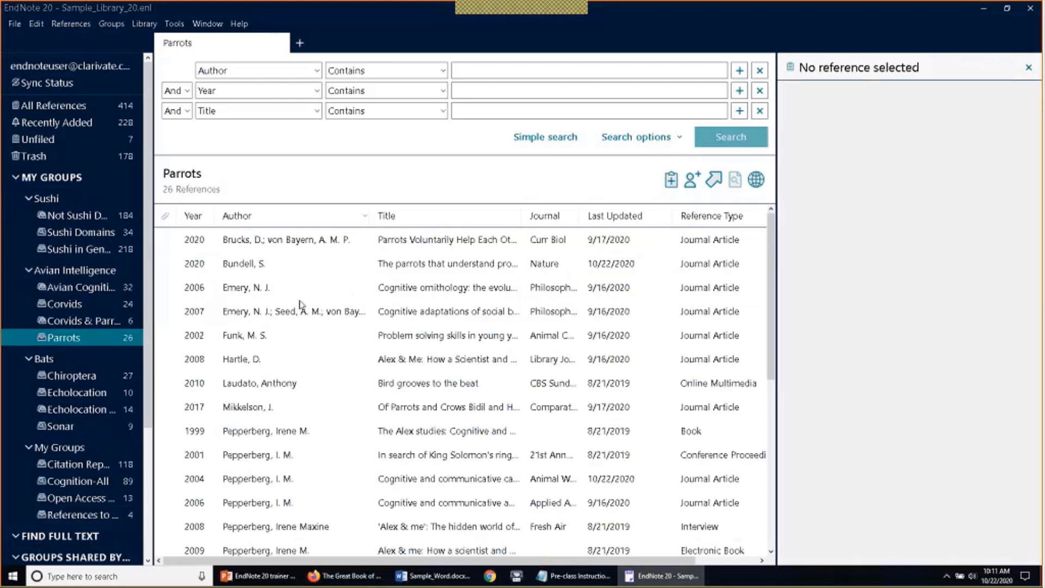
Select all Parrots references and set the output style to APA 7th
{"action": "left_click", "coordinate": [300, 304]}
{"action": "key", "text": "ctrl+a"}
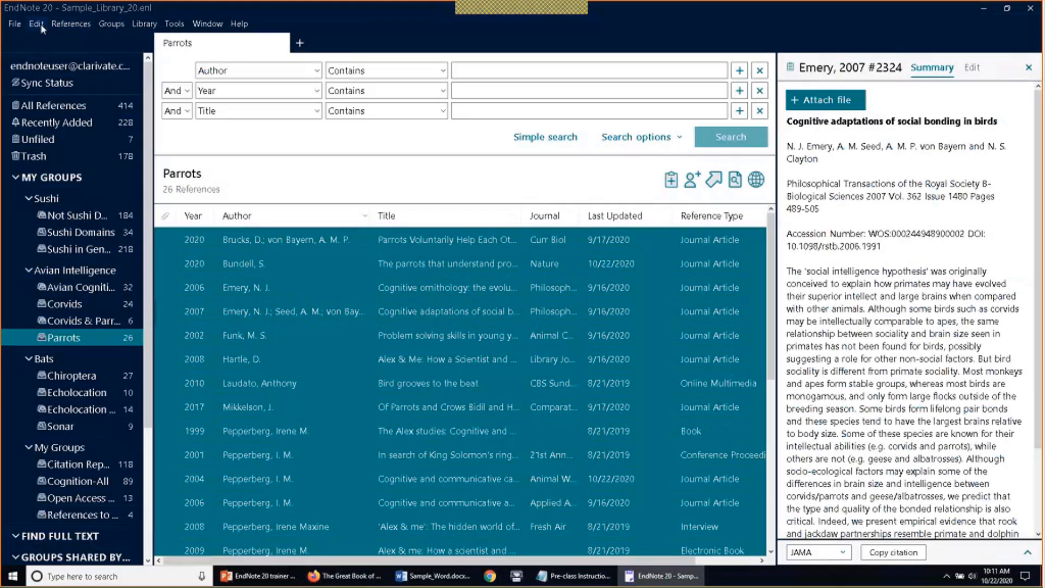
{"action": "left_click", "coordinate": [174, 24]}
{"action": "mouse_move", "coordinate": [185, 58]}
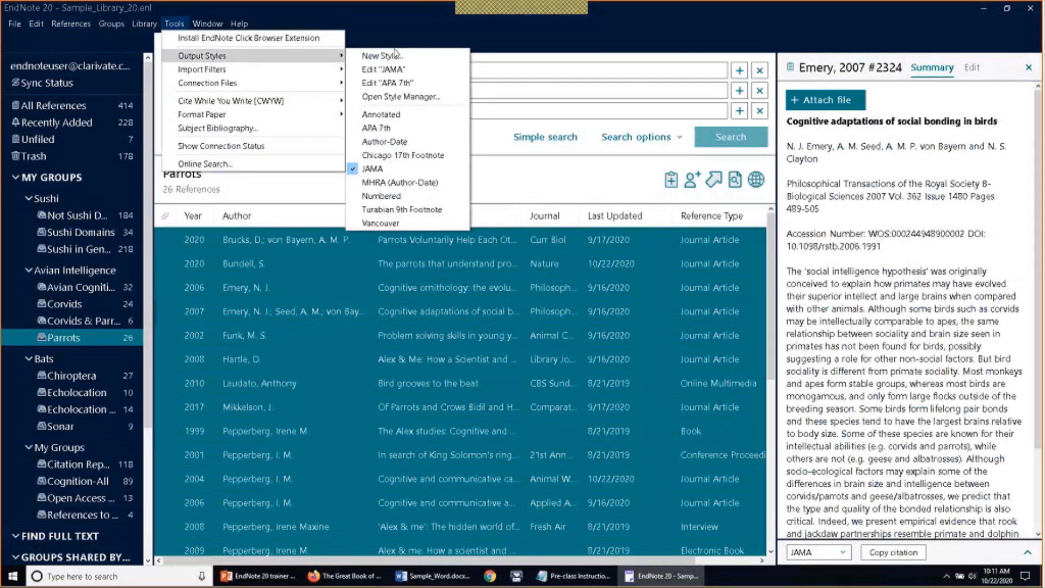
{"action": "left_click", "coordinate": [414, 131]}
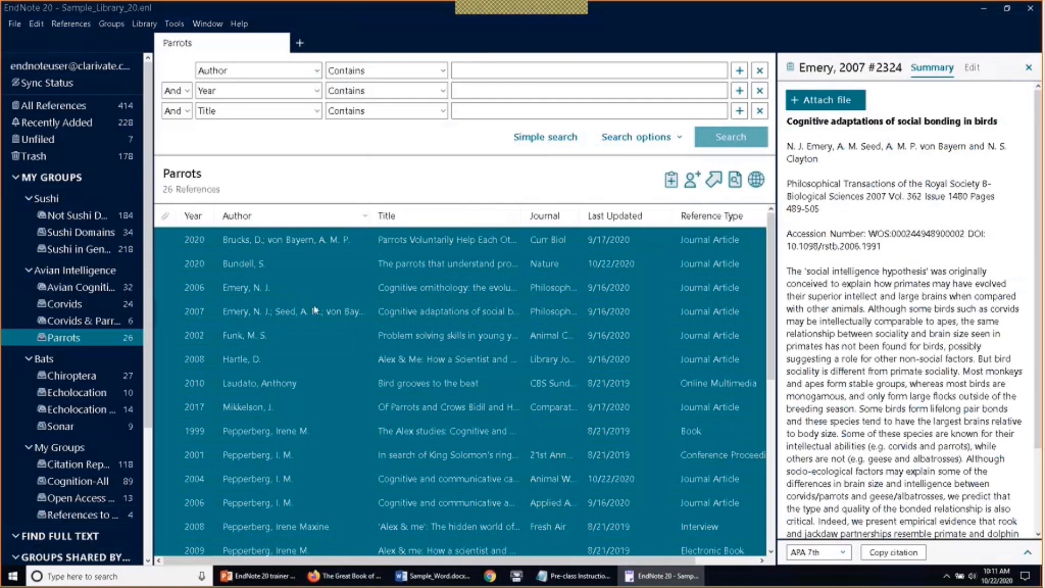
Copy the selected references as formatted APA 7th references for Word
{"action": "left_click", "coordinate": [87, 25]}
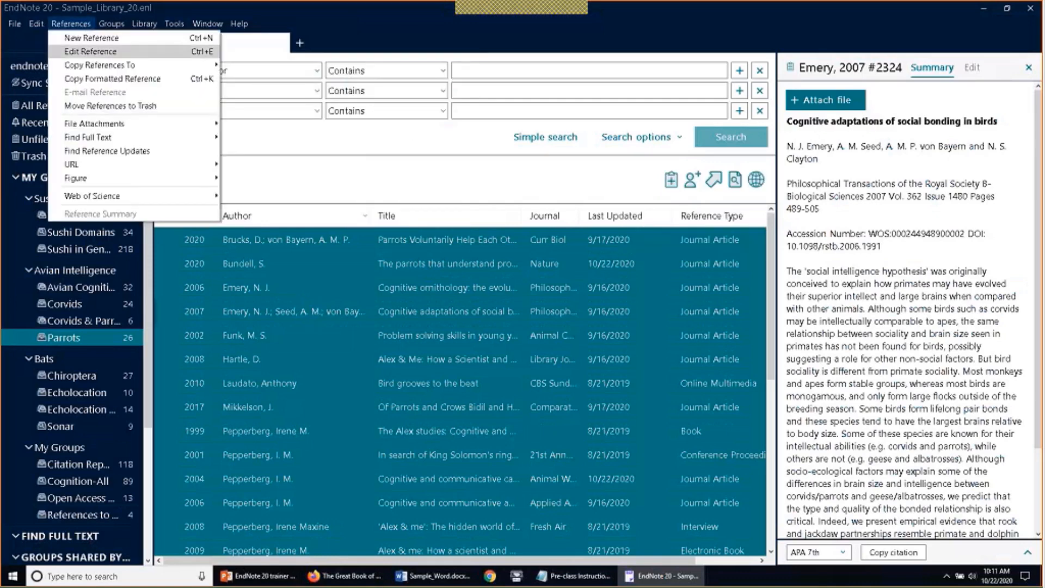
{"action": "left_click", "coordinate": [77, 81]}
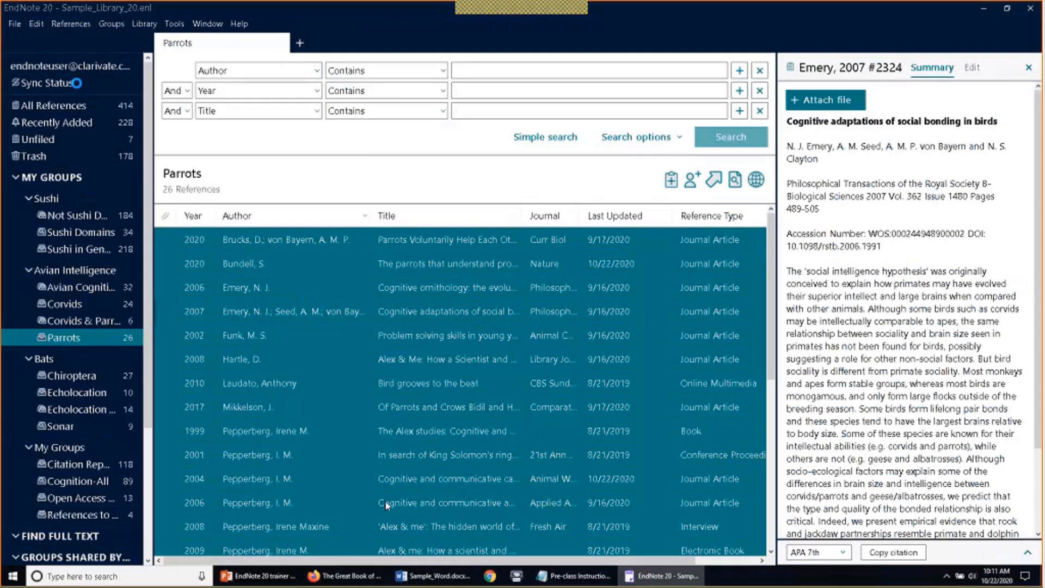
{"action": "left_click", "coordinate": [427, 576]}
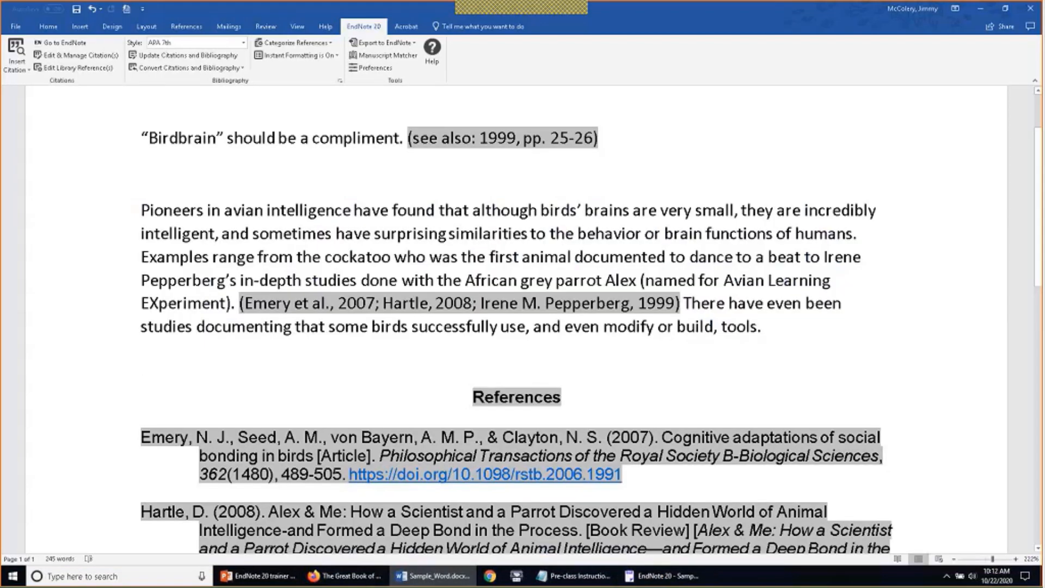
Paste the formatted references into a new Word document and set double line spacing
{"action": "key", "text": "ctrl+n"}
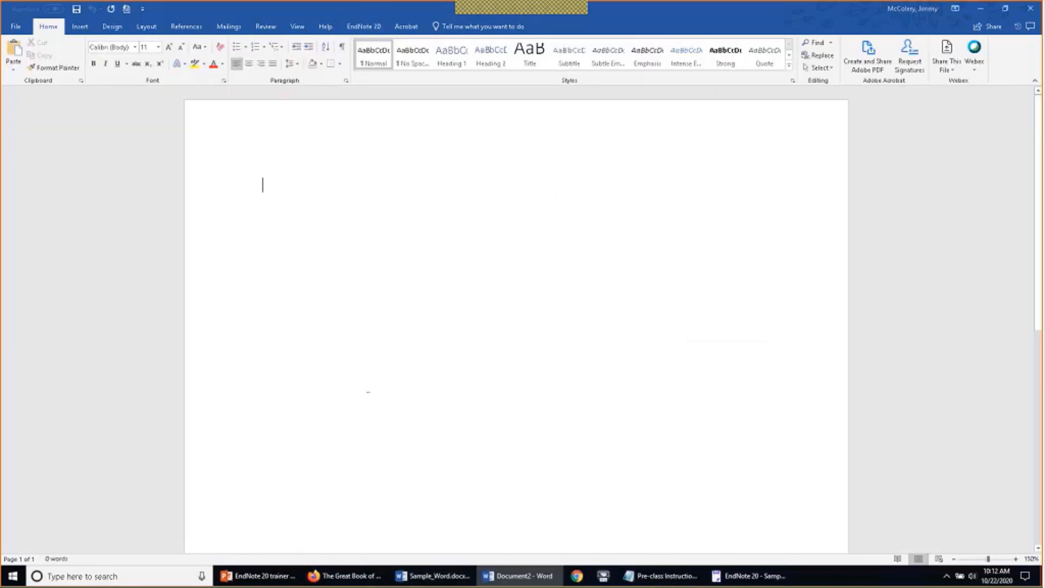
{"action": "key", "text": "ctrl+v"}
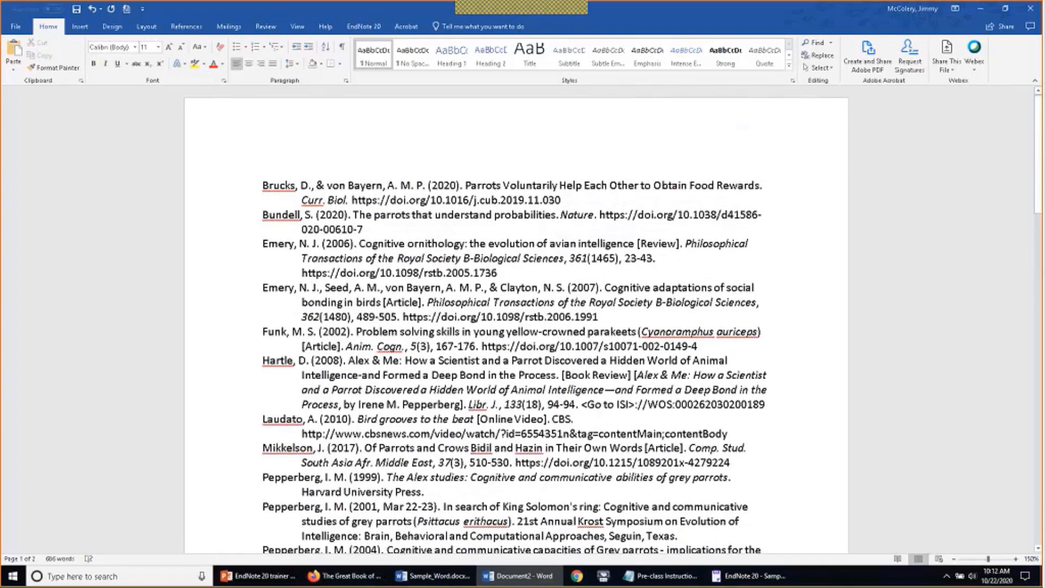
{"action": "key", "text": "ctrl+a"}
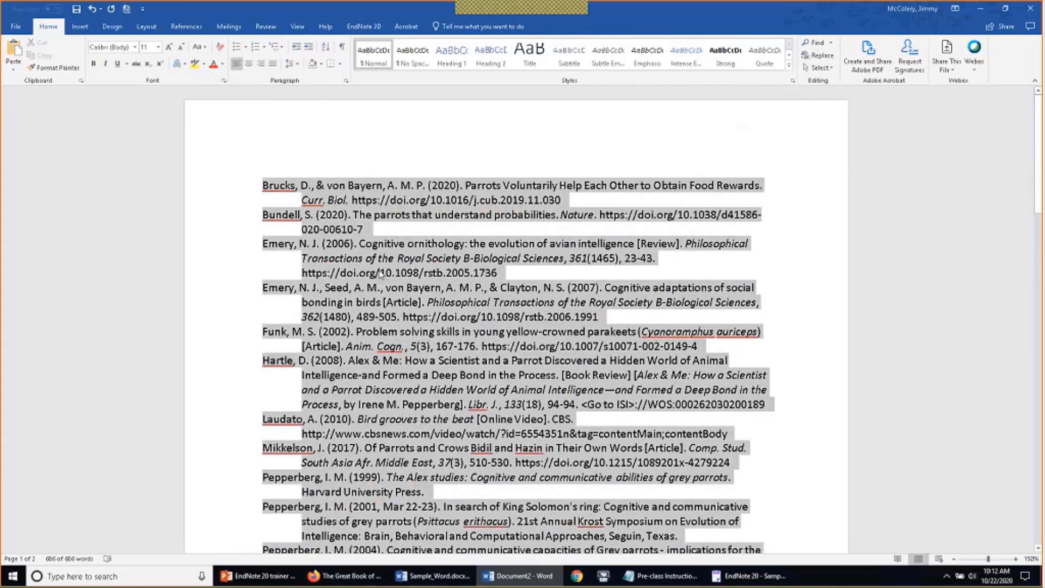
{"action": "right_click", "coordinate": [338, 262]}
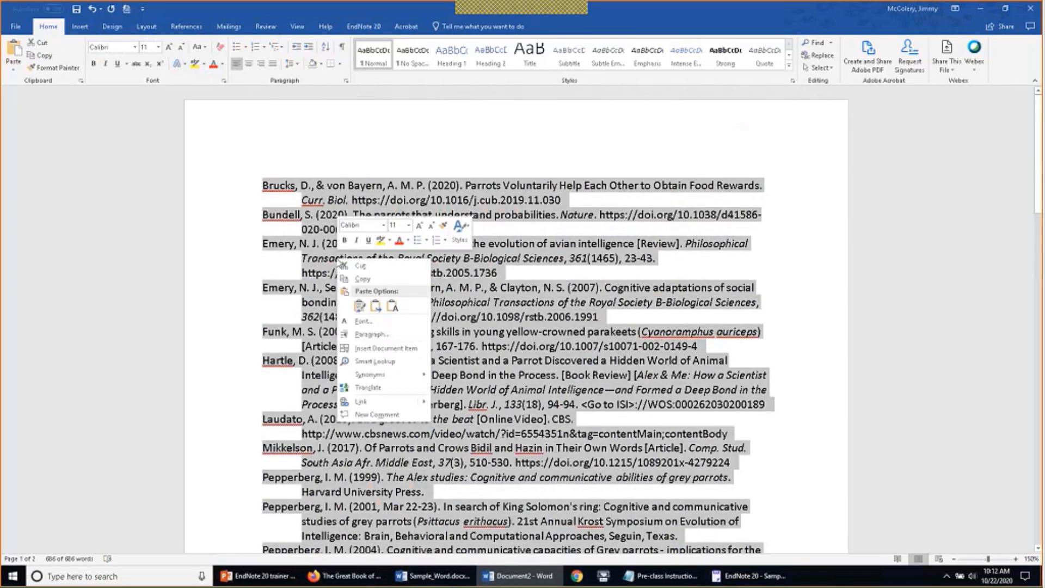
{"action": "left_click", "coordinate": [370, 332]}
{"action": "left_click", "coordinate": [792, 328]}
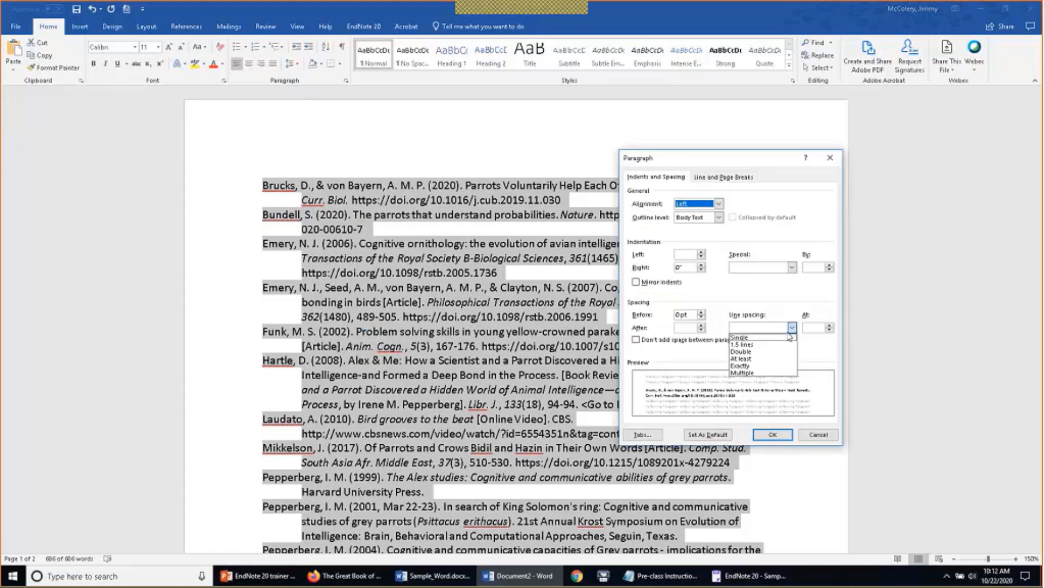
{"action": "left_click", "coordinate": [762, 351]}
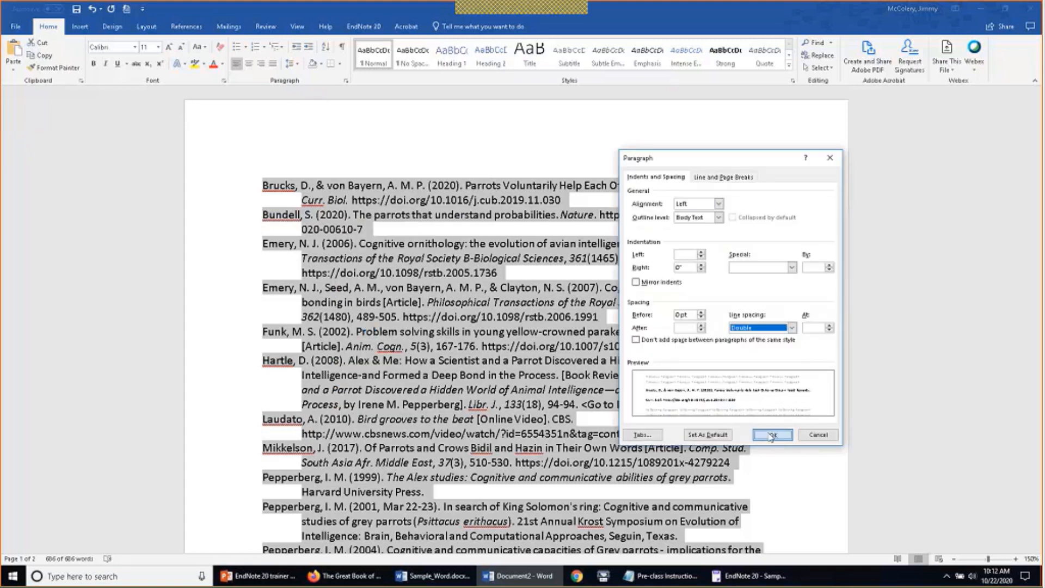
{"action": "left_click", "coordinate": [769, 437]}
Check the print preview of the double-spaced reference list
{"action": "left_click", "coordinate": [743, 334]}
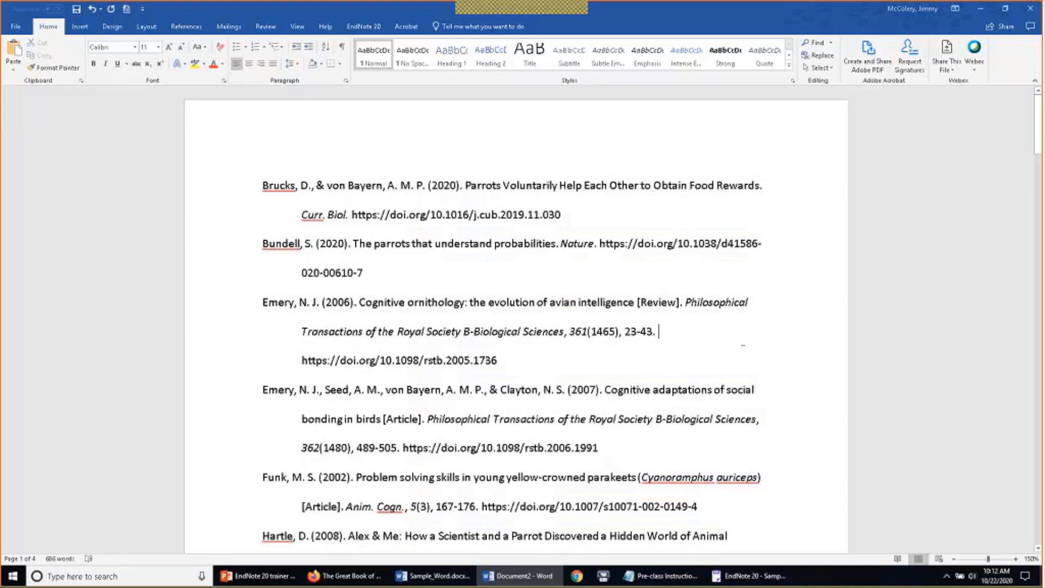
{"action": "key", "text": "ctrl+p"}
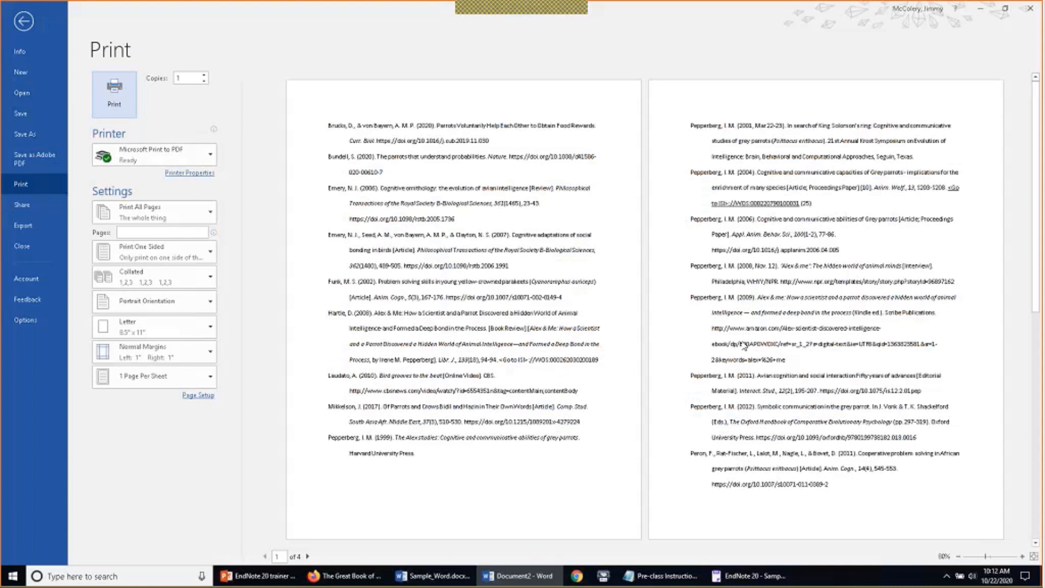
{"action": "key", "text": "Escape"}
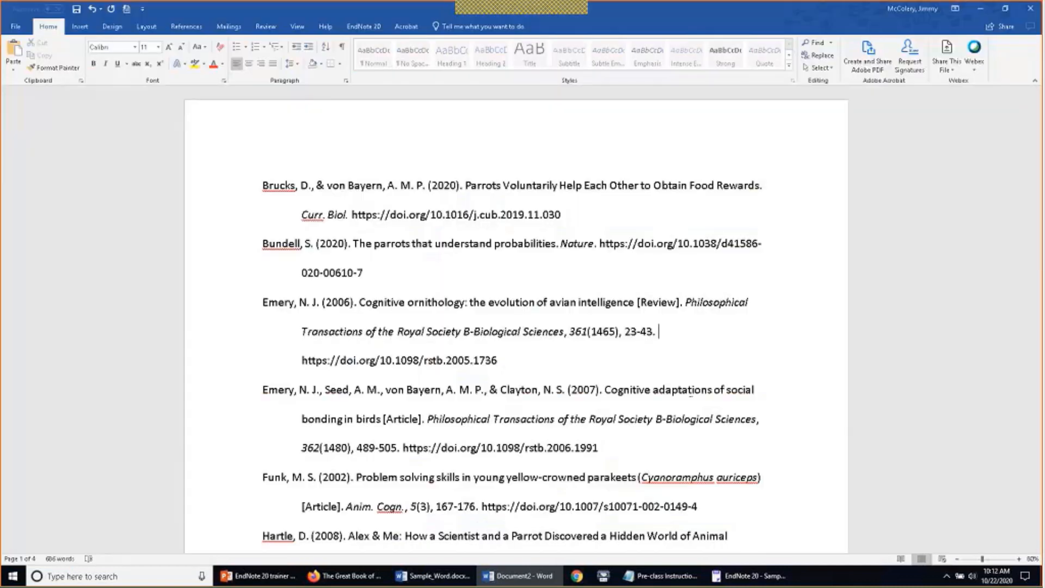
{"action": "left_click", "coordinate": [748, 576]}
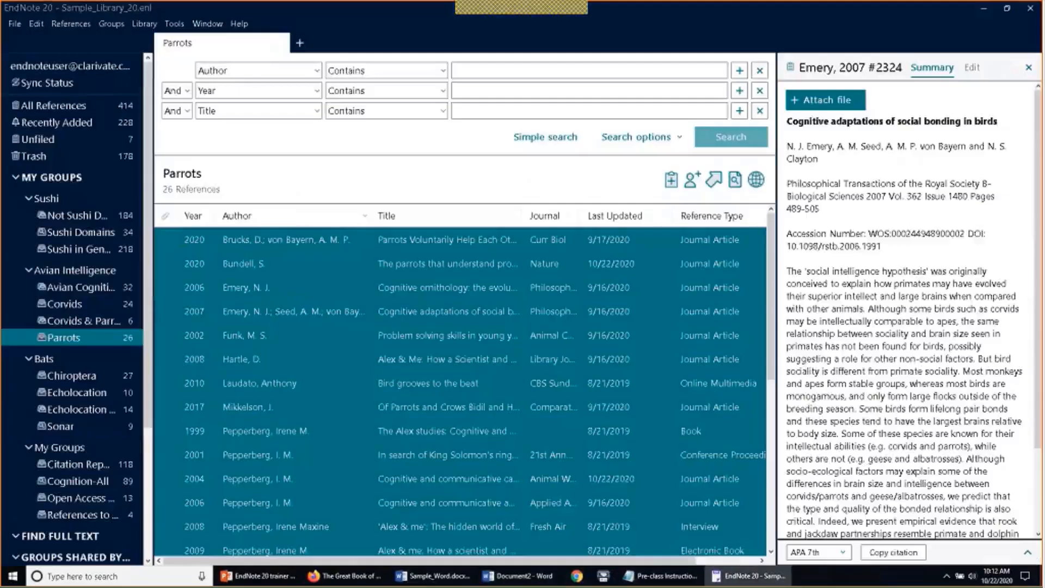
{"action": "left_click", "coordinate": [191, 268]}
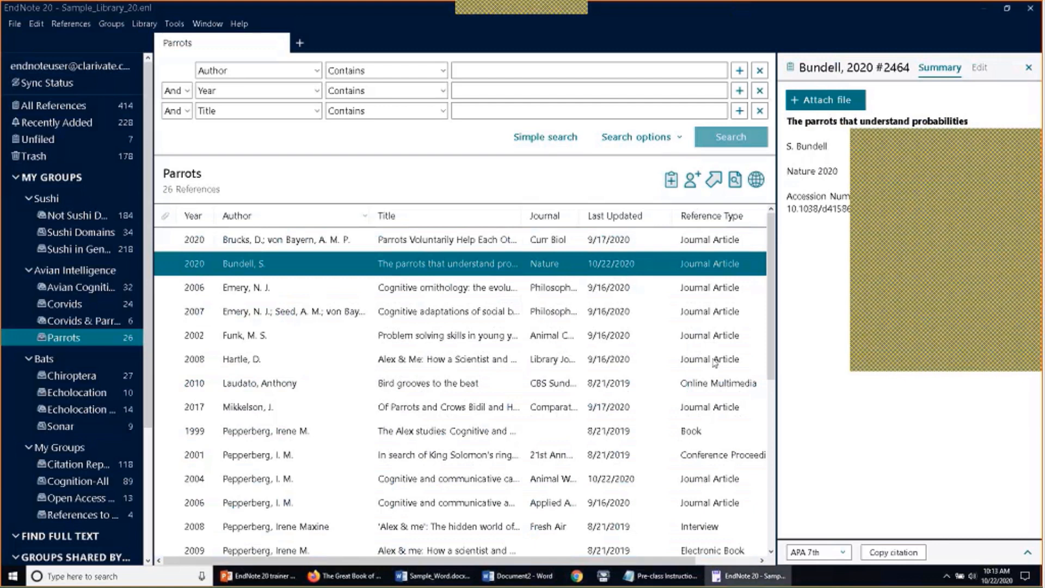
{"action": "left_click", "coordinate": [19, 26]}
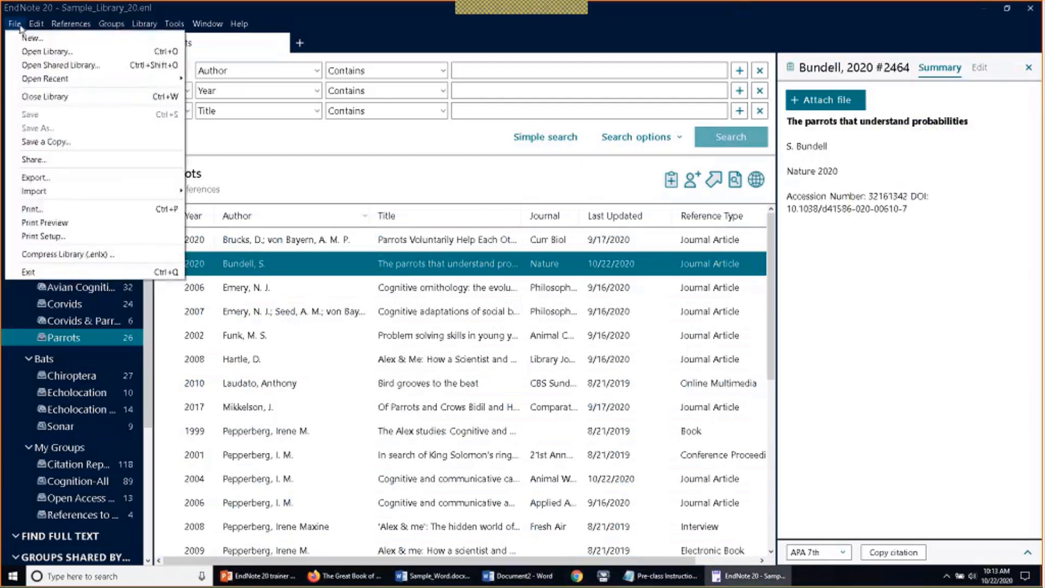
{"action": "left_click", "coordinate": [16, 64]}
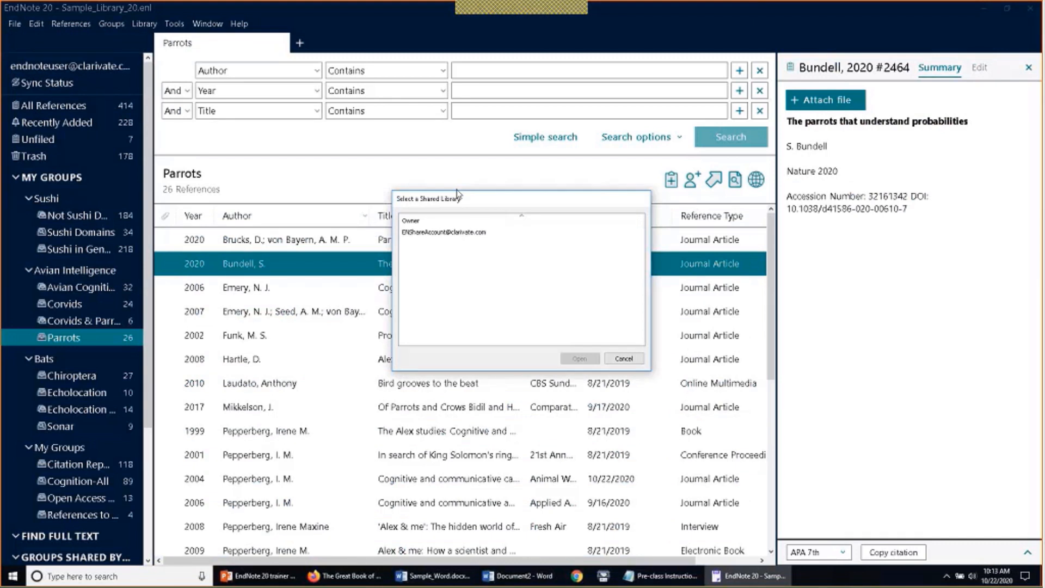
{"action": "left_click", "coordinate": [631, 361]}
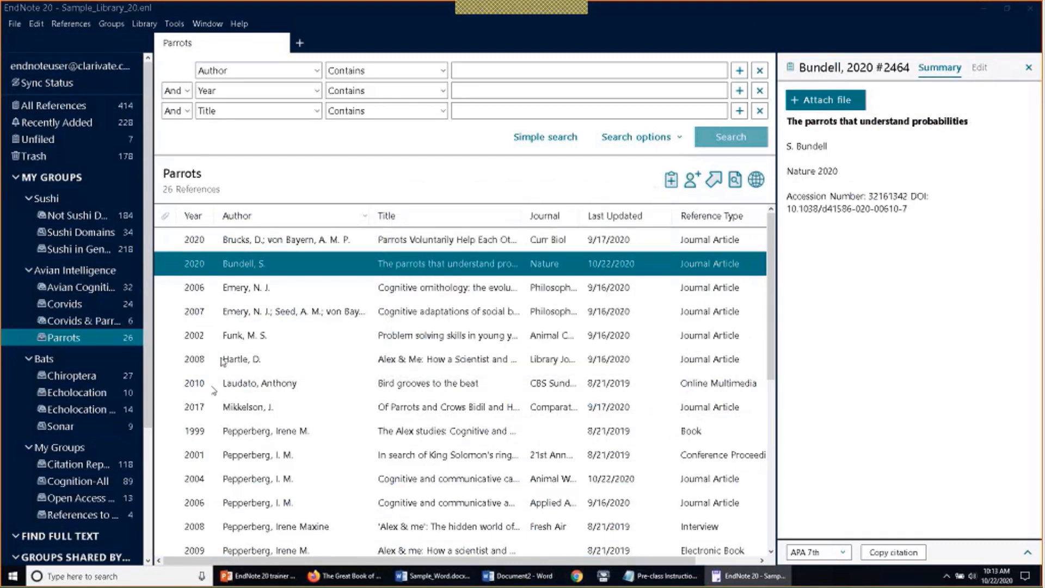
Use Share Group on Parrots to invite a colleague's e-mail address with Read & Write permission
{"action": "right_click", "coordinate": [60, 340]}
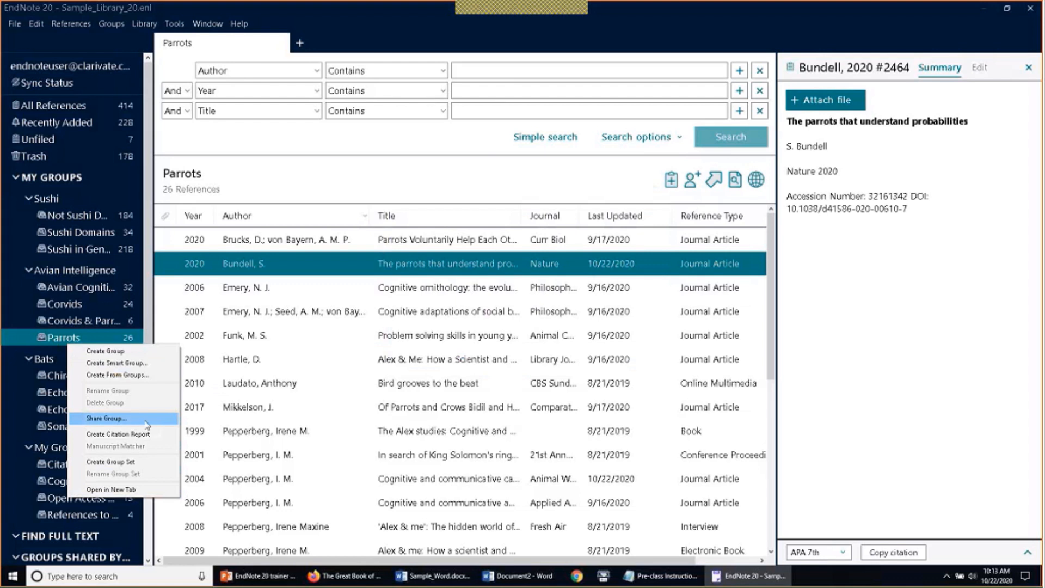
{"action": "right_click", "coordinate": [60, 342]}
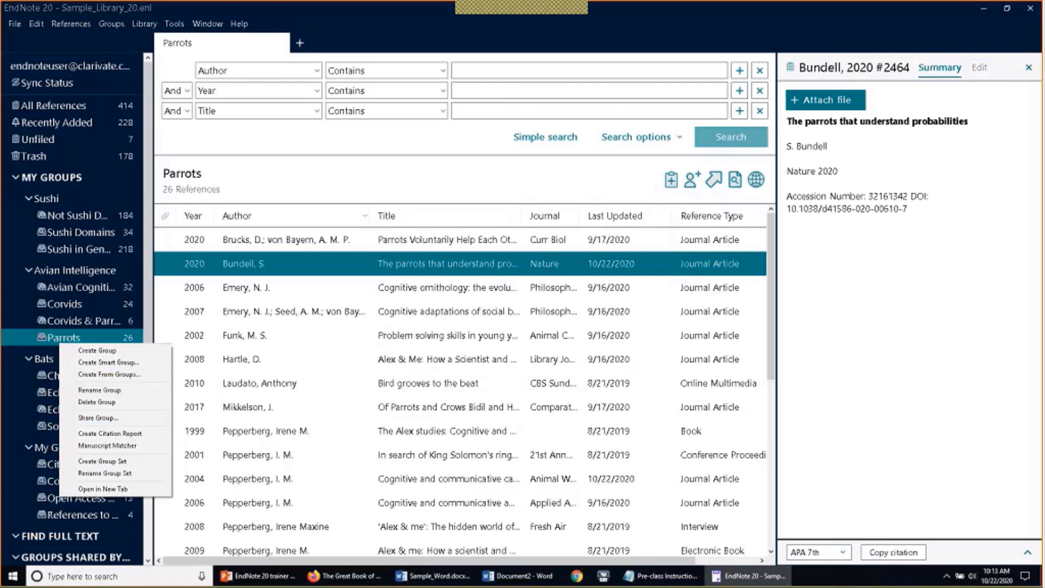
{"action": "left_click", "coordinate": [98, 417]}
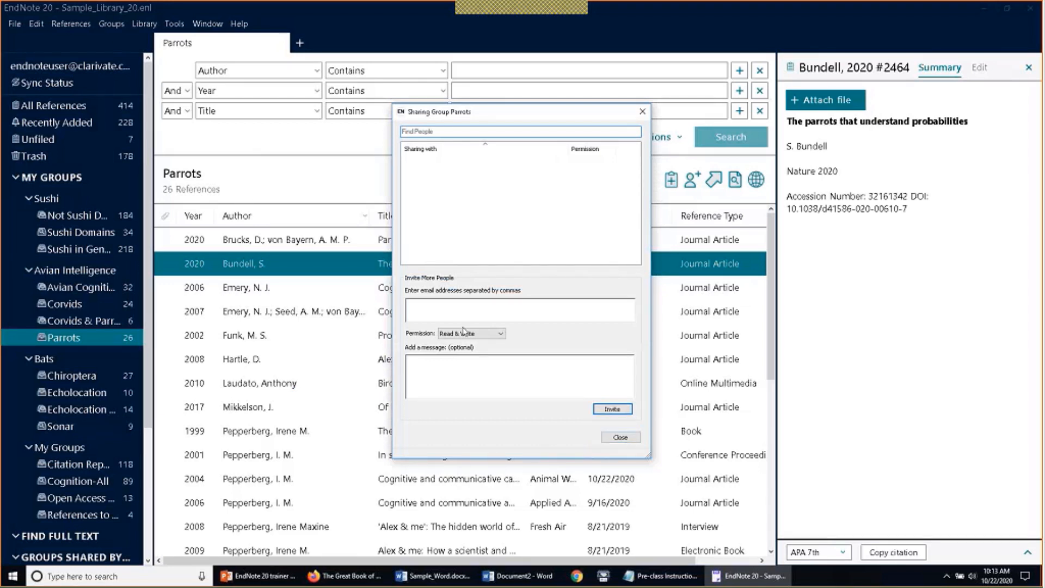
{"action": "left_click", "coordinate": [490, 334]}
{"action": "left_click", "coordinate": [490, 335]}
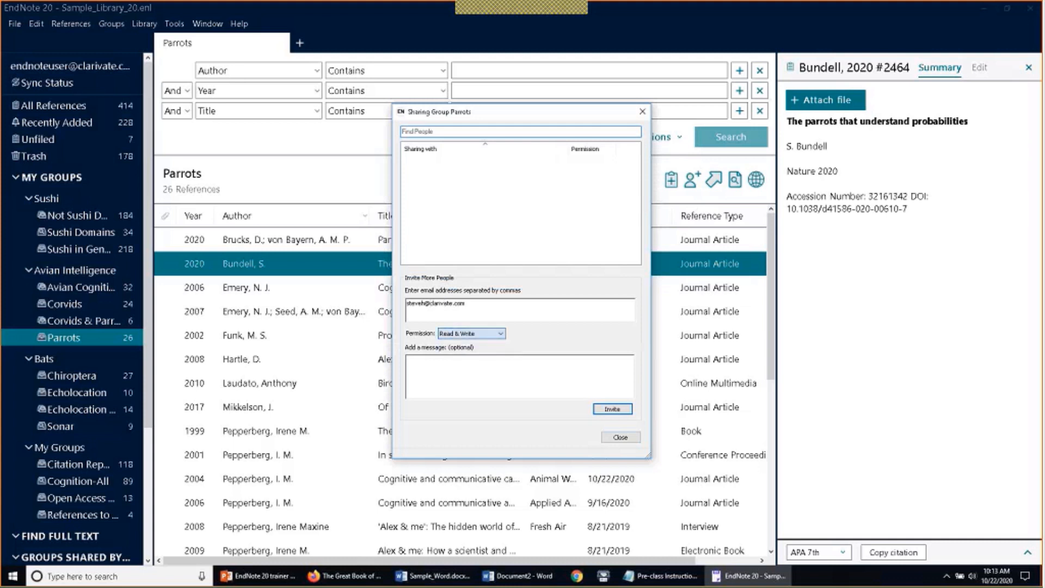
{"action": "left_click", "coordinate": [612, 410]}
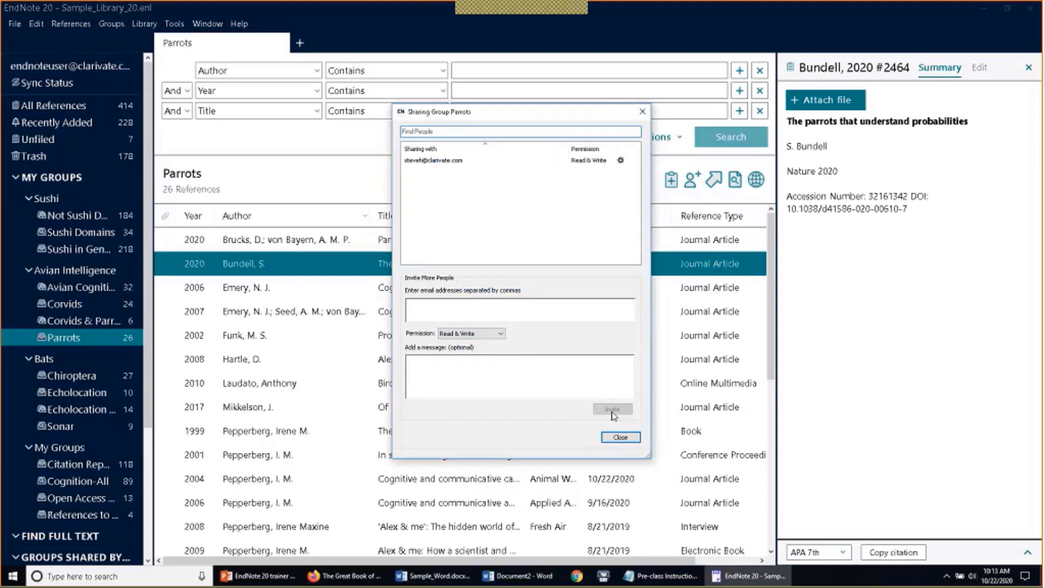
{"action": "left_click", "coordinate": [615, 438]}
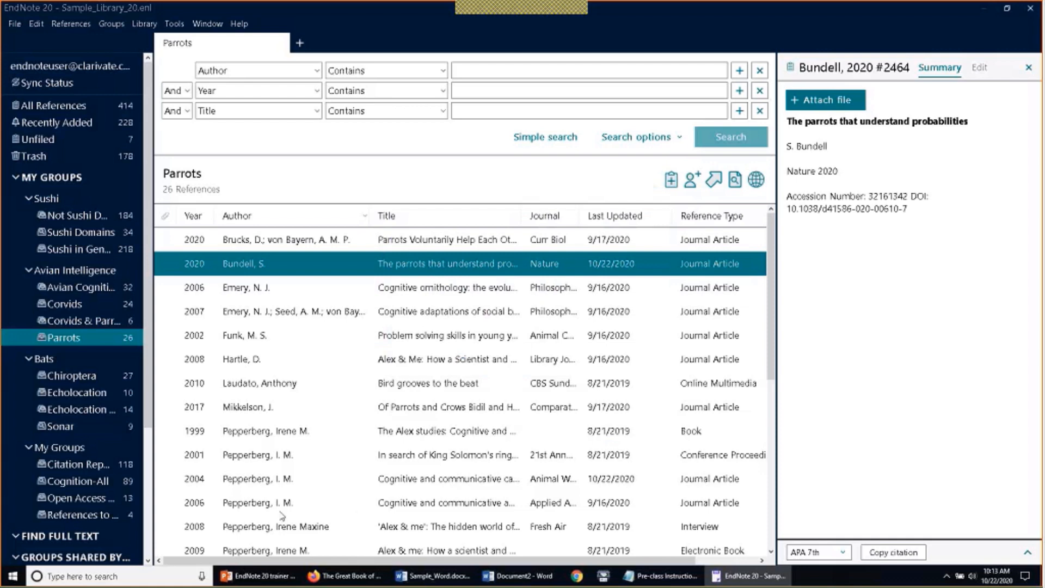
Drag the groups pane divider right so the shared group names show in full
{"action": "scroll", "coordinate": [117, 431], "scroll_direction": "down", "scroll_amount": 3}
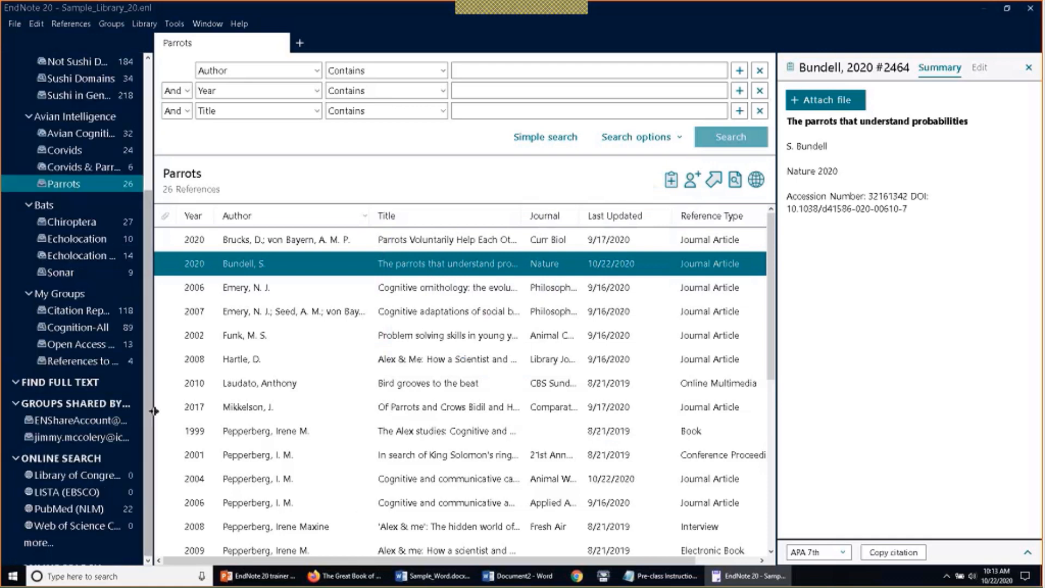
{"action": "left_click_drag", "start_coordinate": [154, 411], "coordinate": [226, 422]}
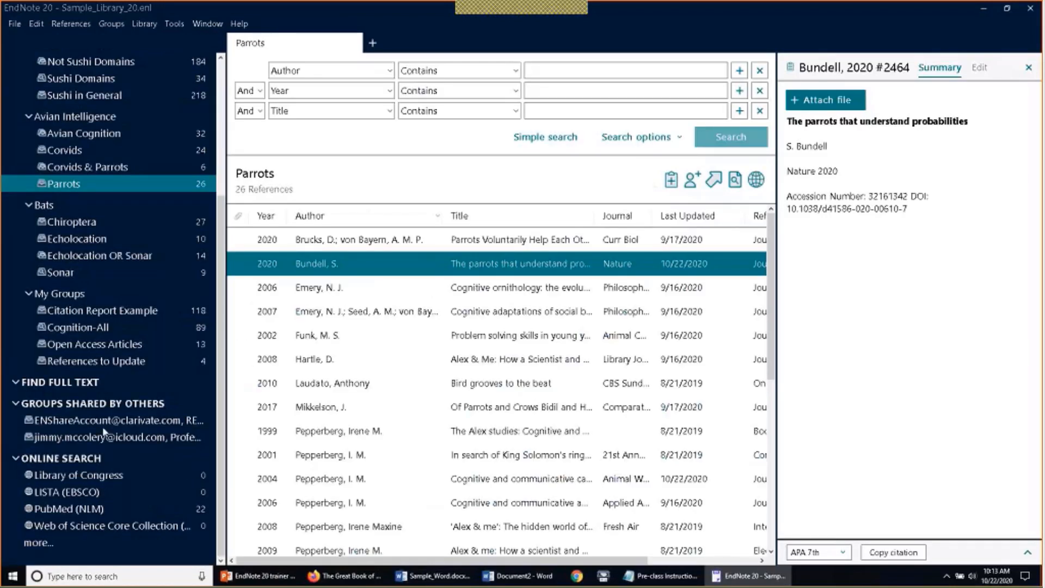
Open the ENShareAccount shared group to view REM Sleep references online, then return to EndNote 20
{"action": "left_click", "coordinate": [72, 421]}
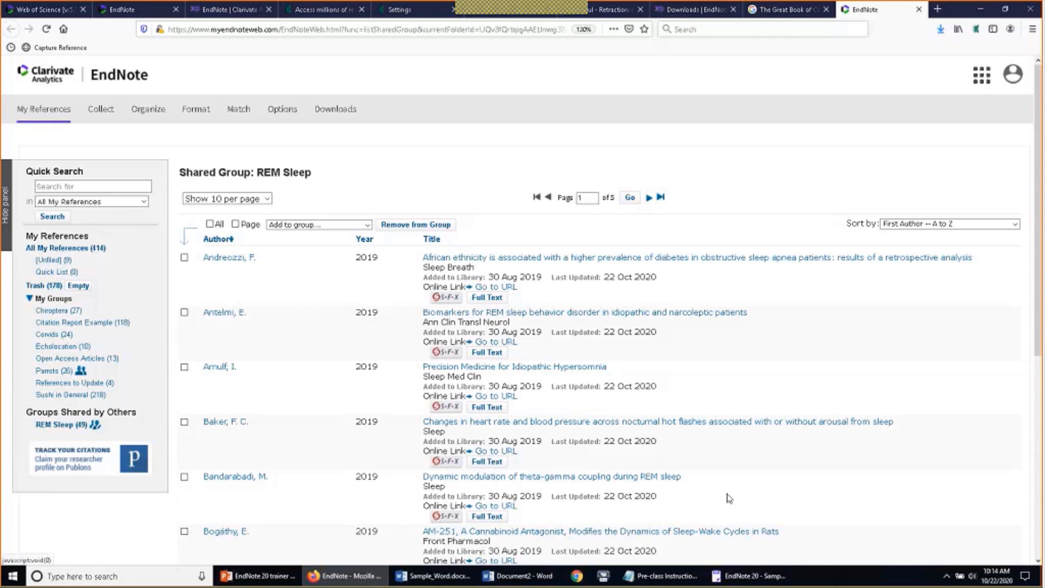
{"action": "left_click", "coordinate": [748, 576]}
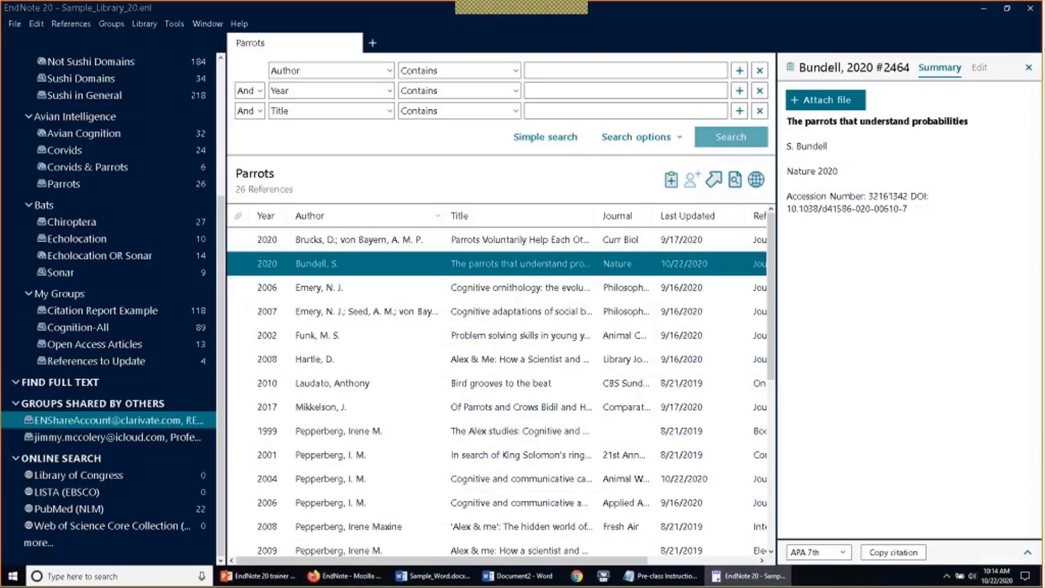
Show the summary and abstract of the Funk, M. S. 2002 parakeet problem-solving reference
{"action": "left_click", "coordinate": [636, 13]}
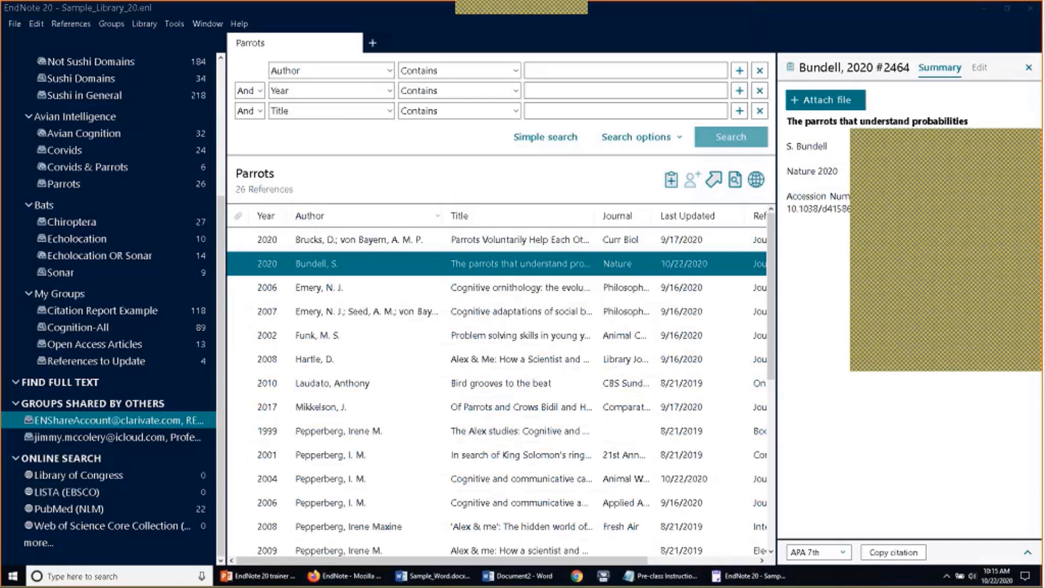
{"action": "left_click", "coordinate": [577, 338]}
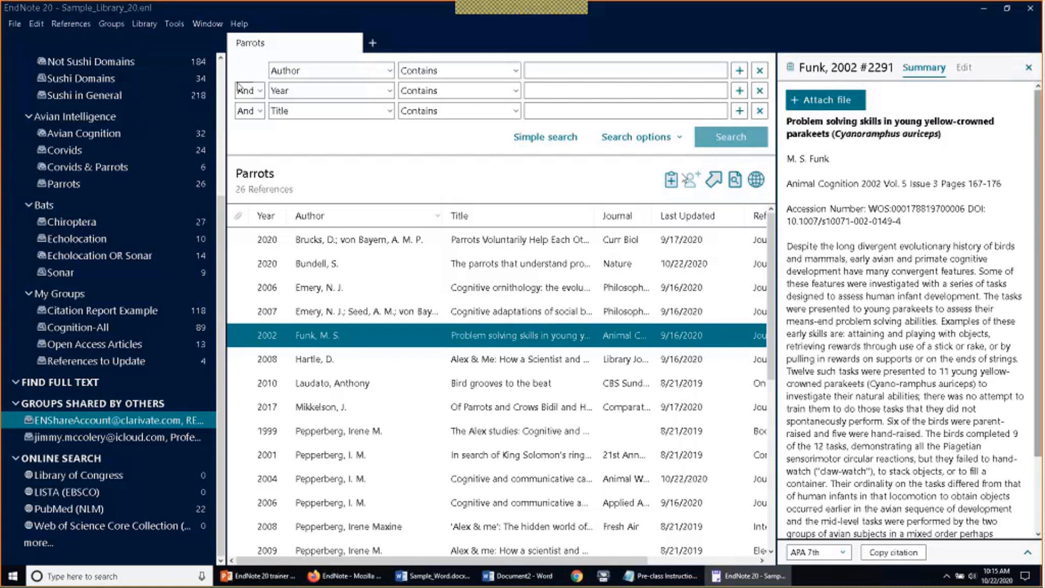
Open the EndNote tools list and select the Hartle 2008 reference in Parrots
{"action": "left_click", "coordinate": [175, 26]}
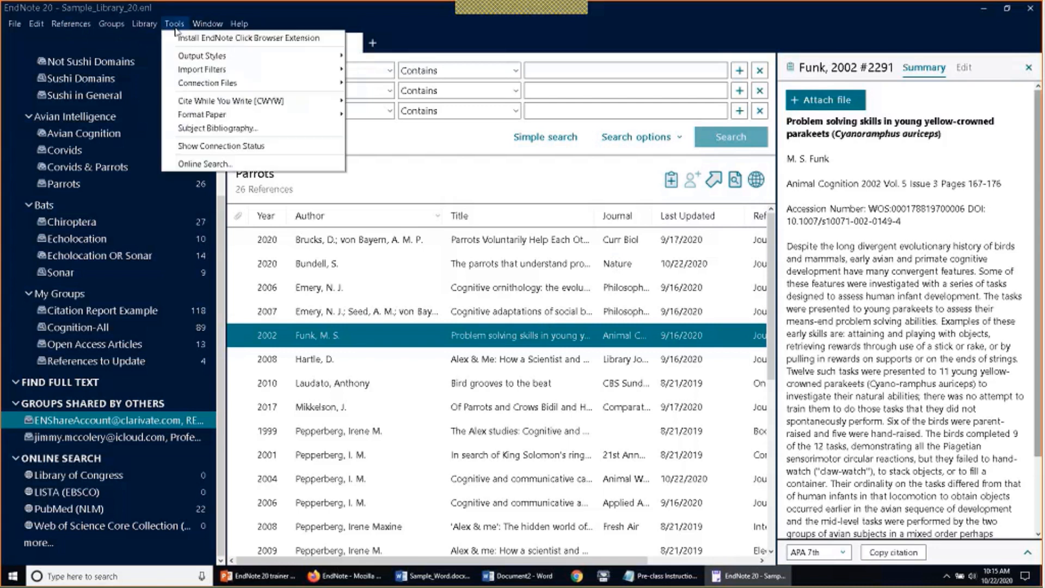
{"action": "mouse_move", "coordinate": [298, 105]}
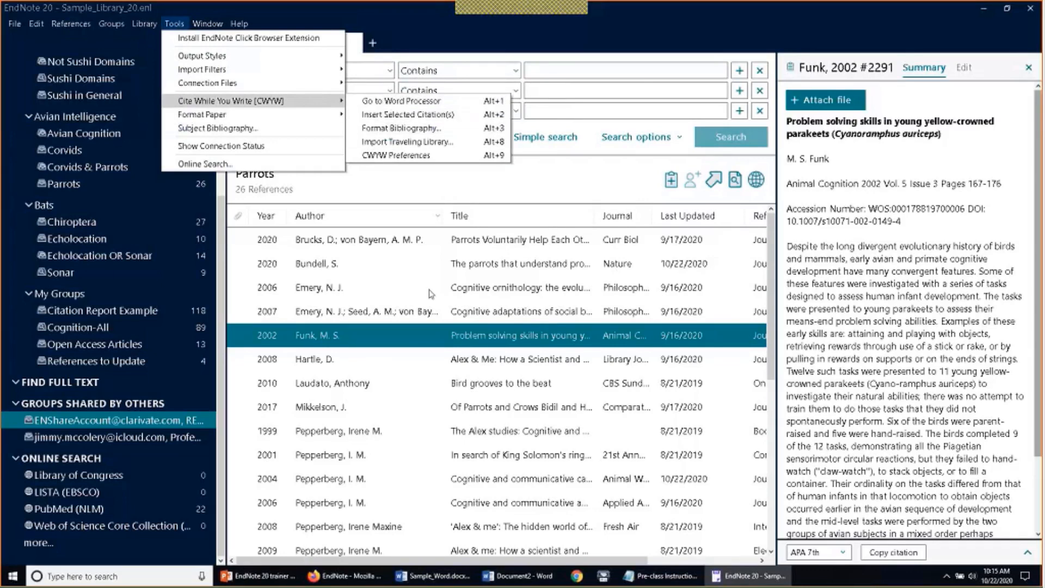
{"action": "left_click", "coordinate": [435, 359]}
Insert the Mikkelson 2017 reference as a citation after the word 'tools.' in Sample_Word
{"action": "left_click", "coordinate": [438, 576]}
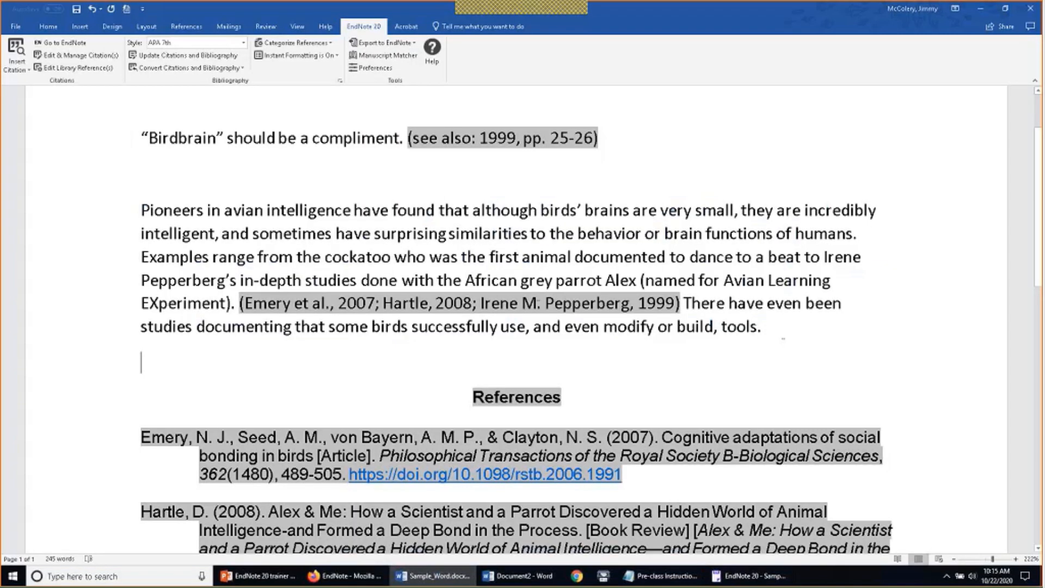
{"action": "left_click", "coordinate": [782, 333]}
{"action": "left_click", "coordinate": [749, 576]}
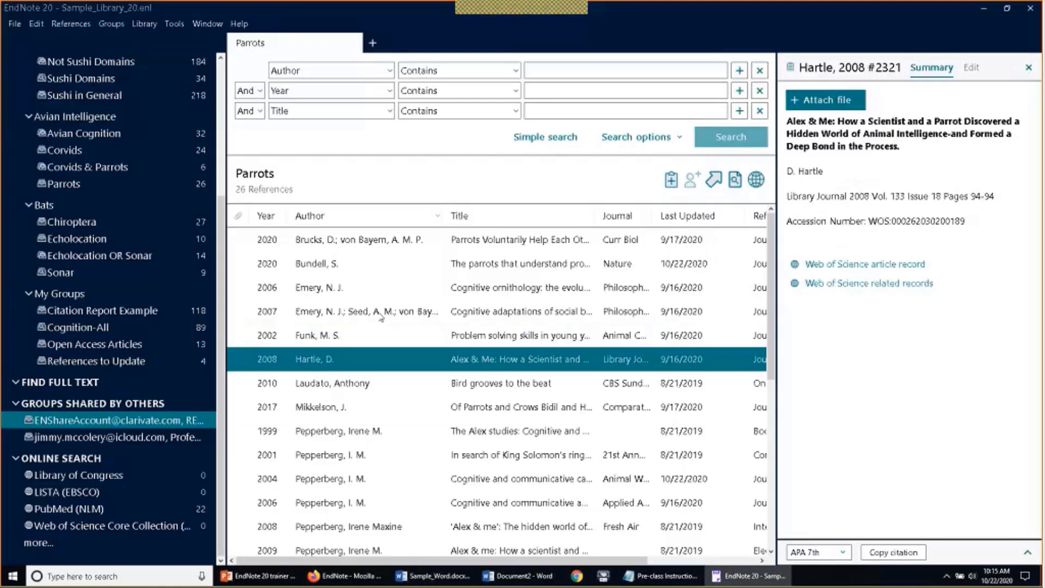
{"action": "left_click", "coordinate": [427, 407]}
{"action": "key", "text": "alt+2"}
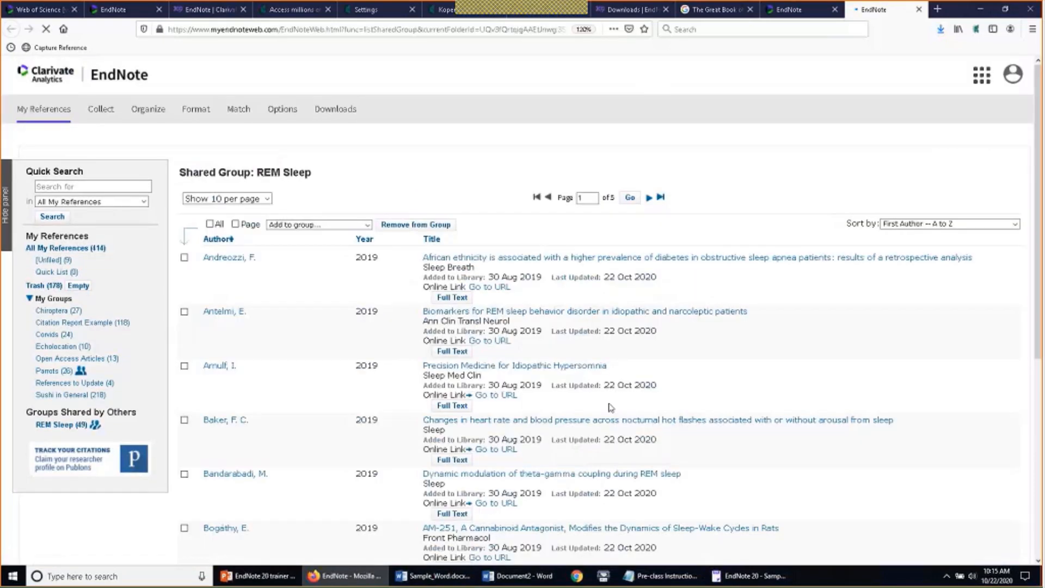
Bring Sample_Word.docx in front of Firefox to see the (Mikkelson, 2017) citation
{"action": "left_click", "coordinate": [433, 575]}
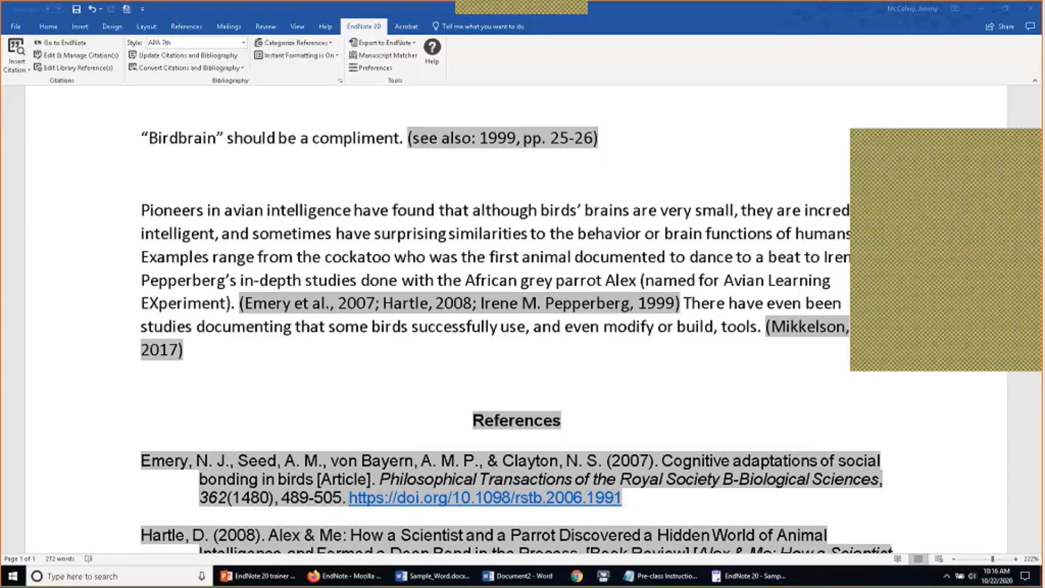
Bring the EndNote 20 library window back to the front from the taskbar
{"action": "left_click", "coordinate": [748, 575]}
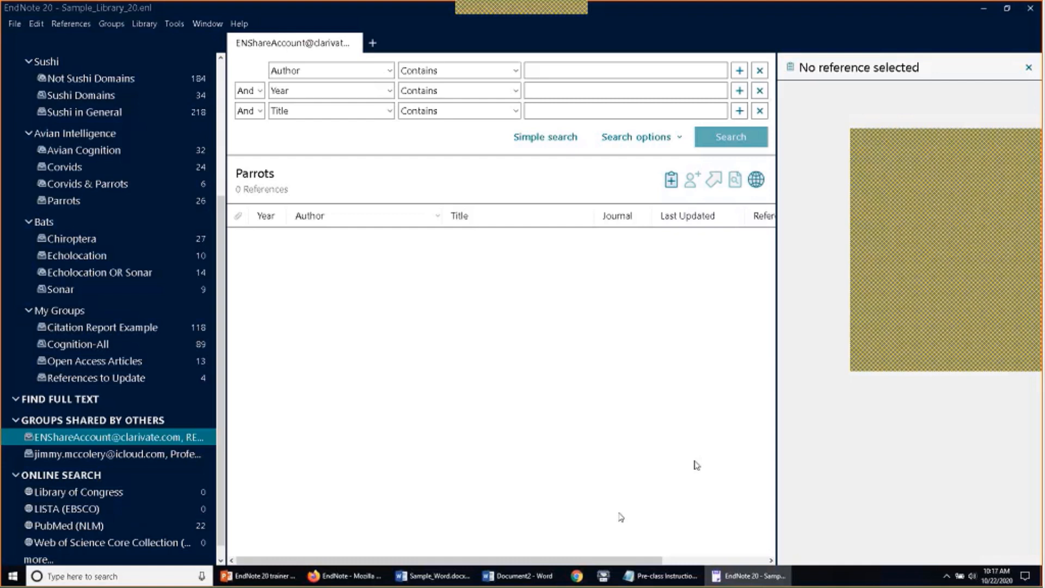
Glance at EndNote Web in Firefox, then return to EndNote 20's File menu
{"action": "left_click", "coordinate": [345, 575]}
{"action": "scroll", "coordinate": [519, 514], "scroll_direction": "down", "scroll_amount": 6}
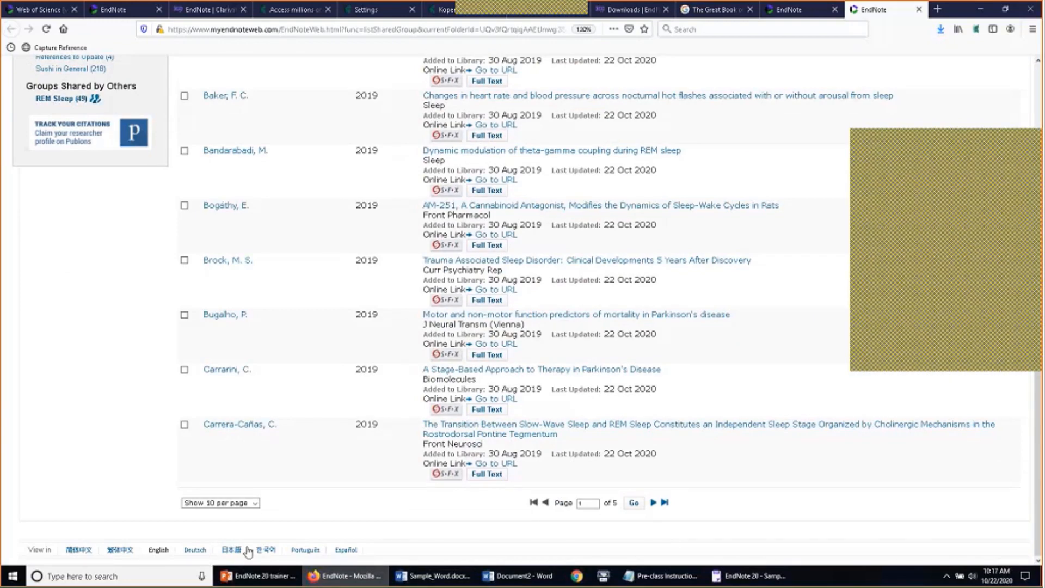
{"action": "left_click", "coordinate": [749, 576]}
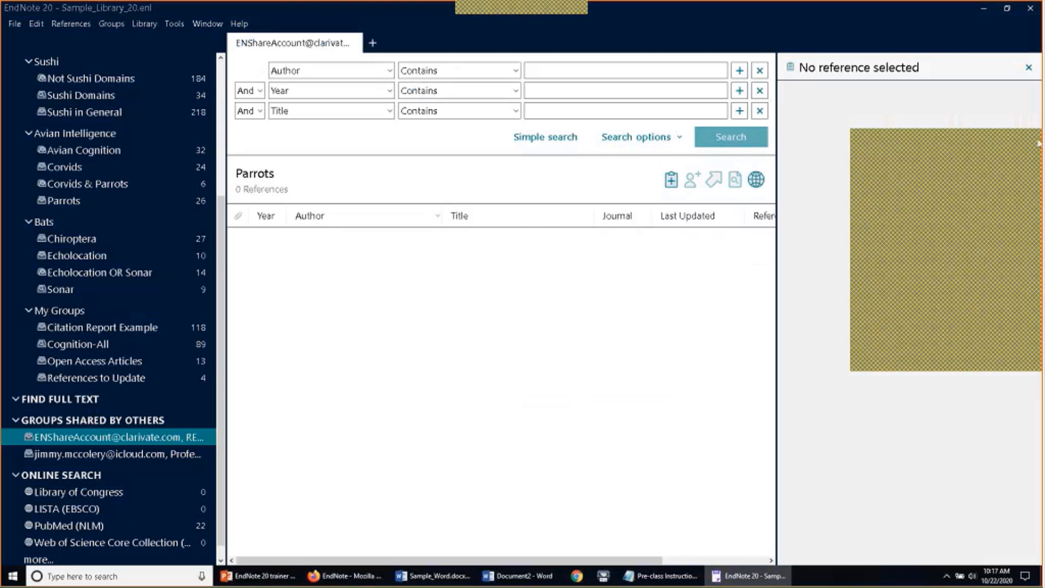
{"action": "left_click", "coordinate": [16, 25]}
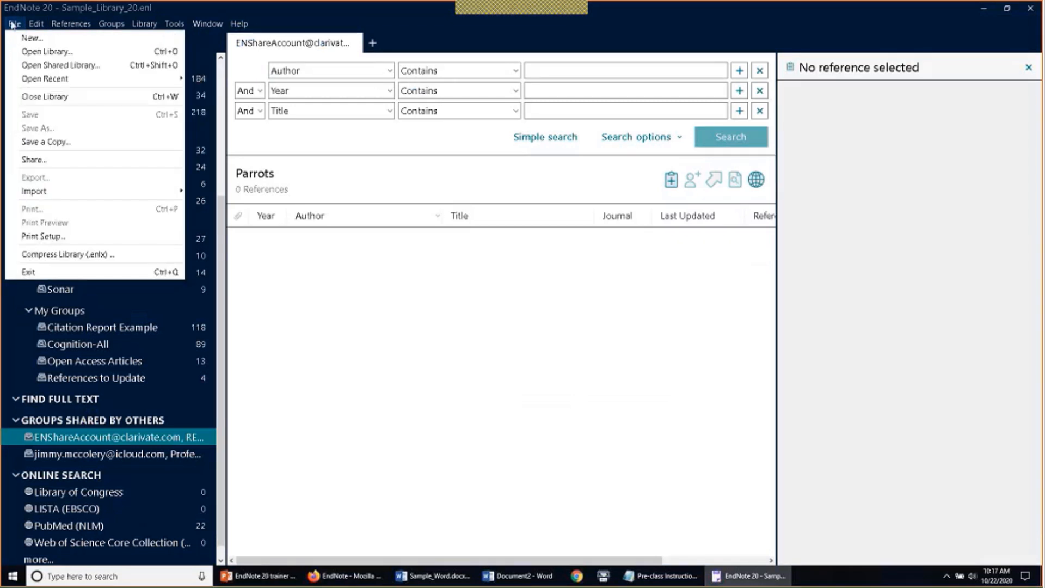
Save a copy of the library to the Desktop as Sample_Library_20 Copy.enl
{"action": "left_click", "coordinate": [78, 145]}
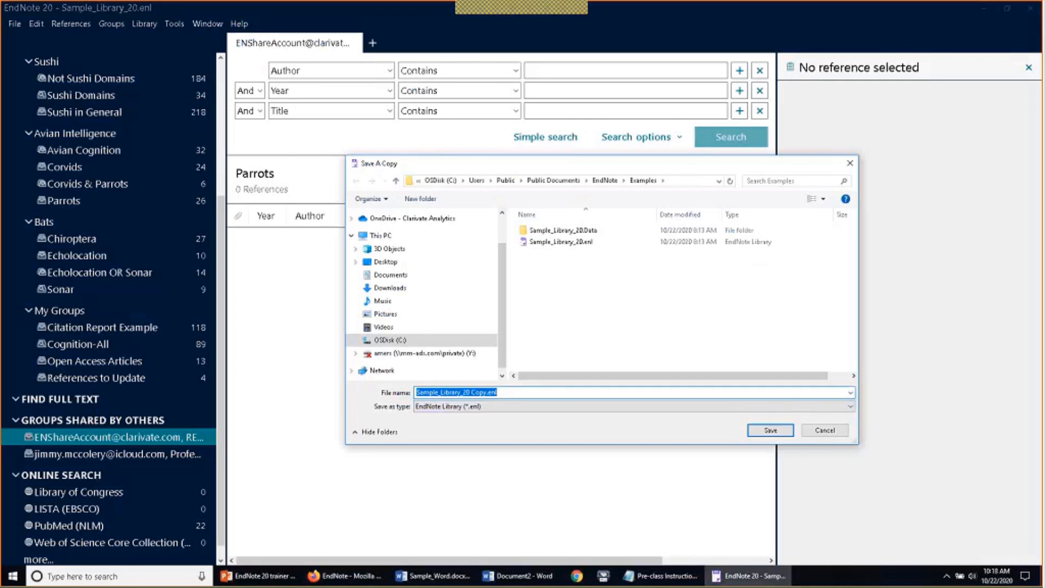
{"action": "left_click", "coordinate": [390, 274]}
{"action": "left_click", "coordinate": [386, 261]}
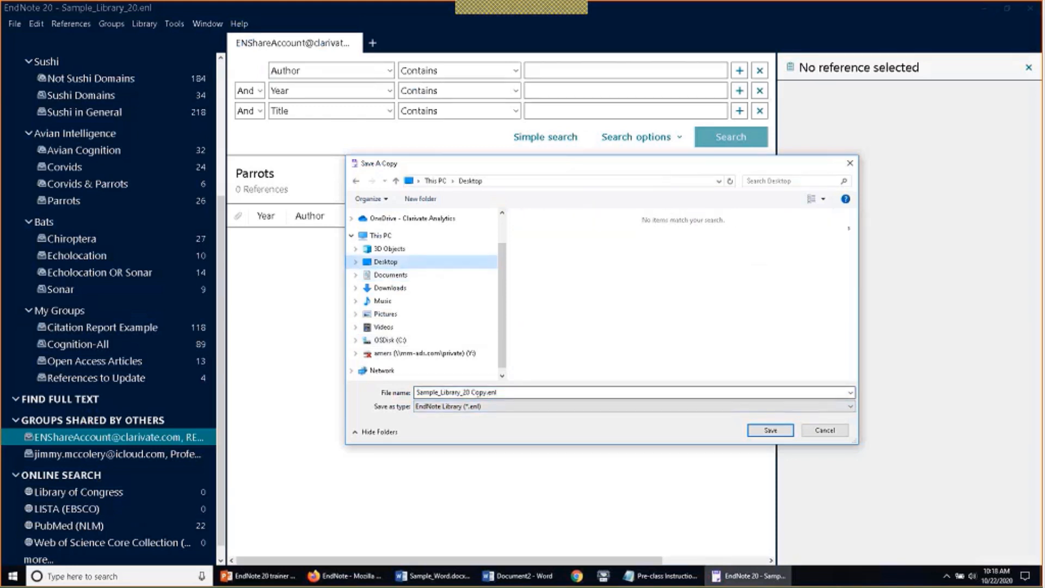
{"action": "left_click", "coordinate": [760, 433]}
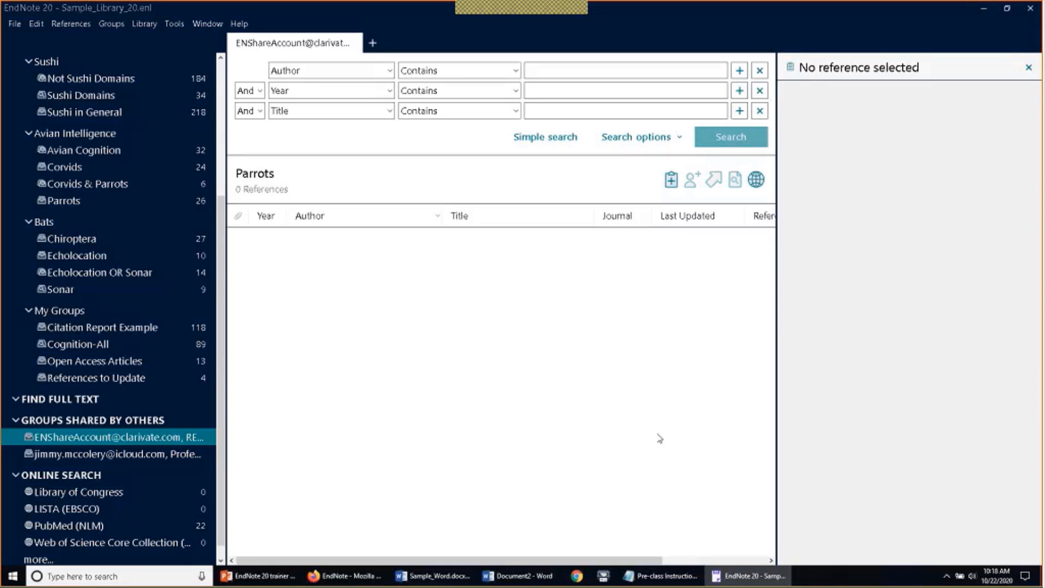
Bring Firefox forward showing EndNote Web's shared REM Sleep group page
{"action": "mouse_move", "coordinate": [526, 5]}
{"action": "left_click", "coordinate": [626, 17]}
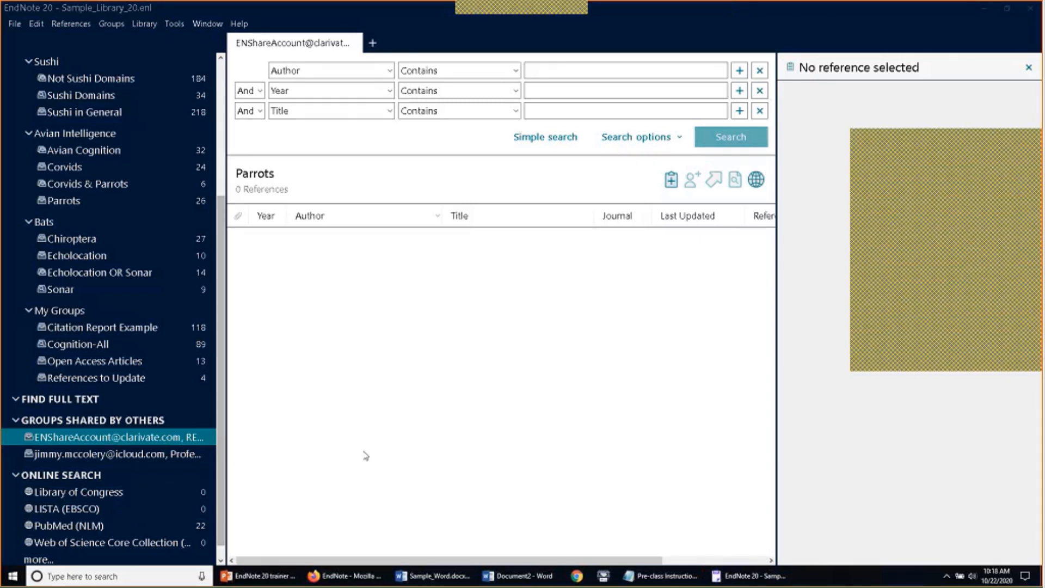
{"action": "left_click", "coordinate": [344, 575]}
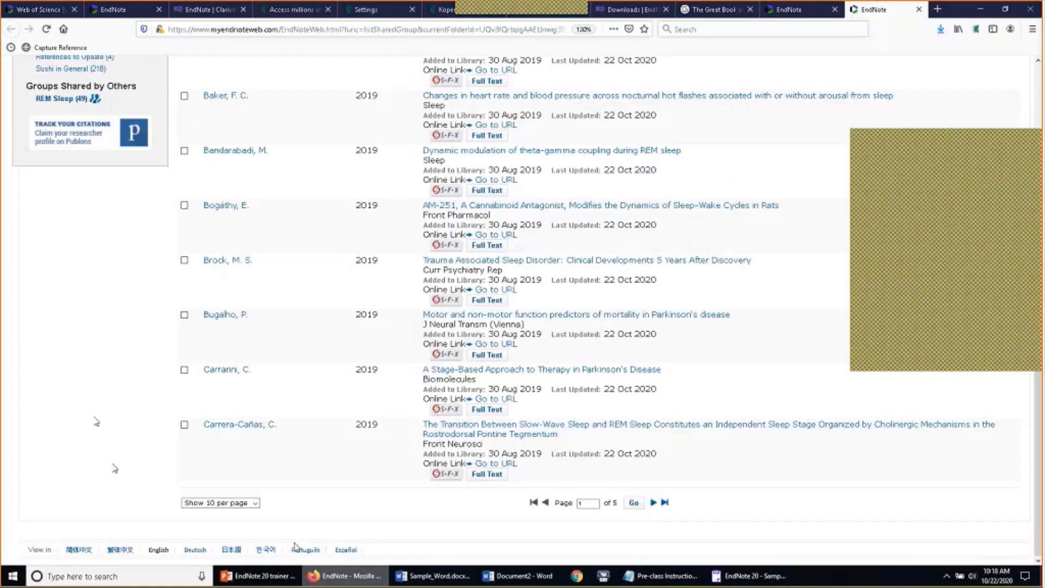
{"action": "scroll", "coordinate": [95, 422], "scroll_direction": "up", "scroll_amount": 6}
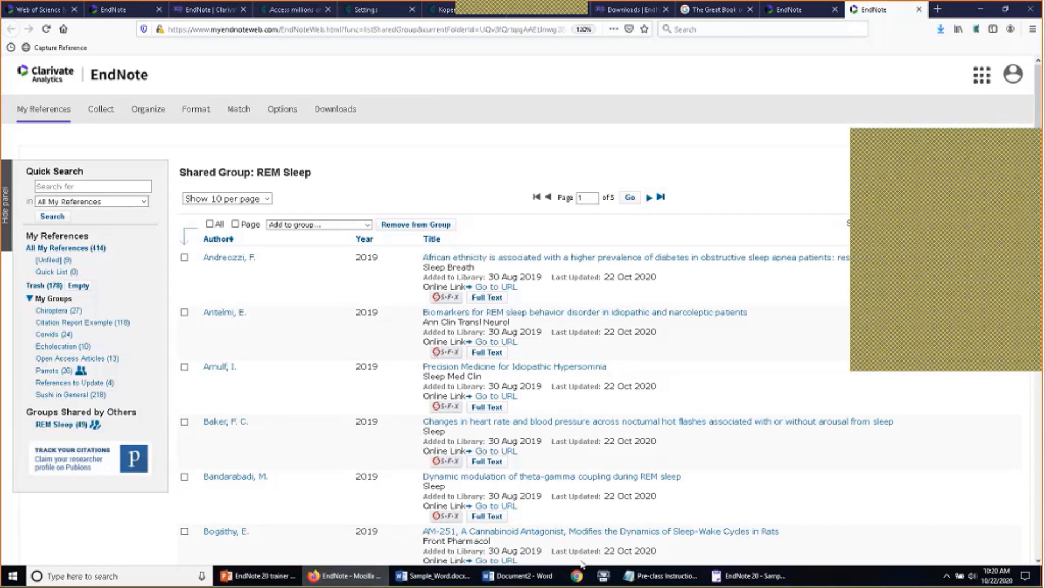
Browse to the user's home folder under C:\Users in File Explorer, then minimize it
{"action": "key", "text": "super+e"}
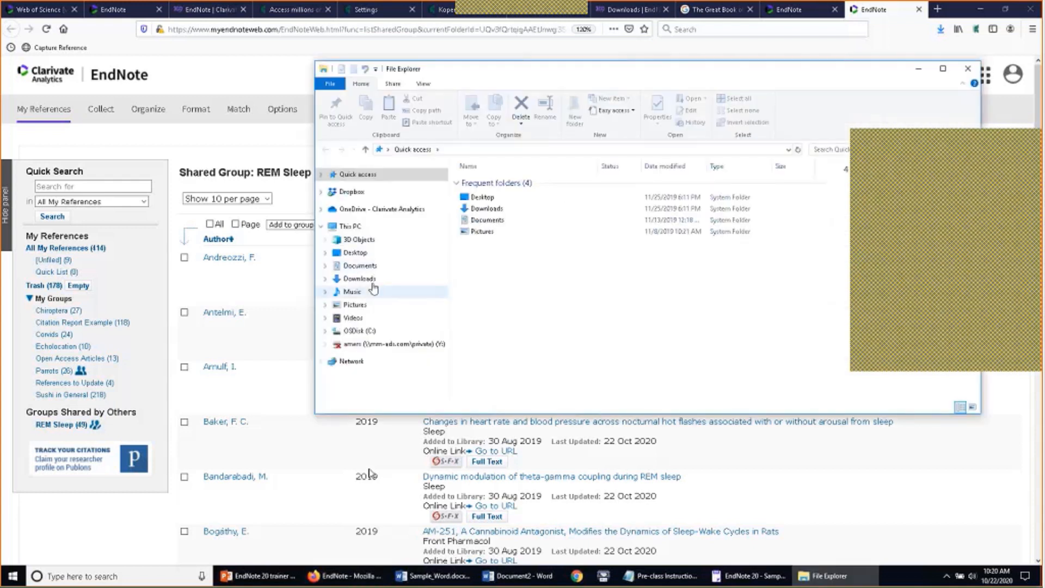
{"action": "left_click", "coordinate": [376, 331]}
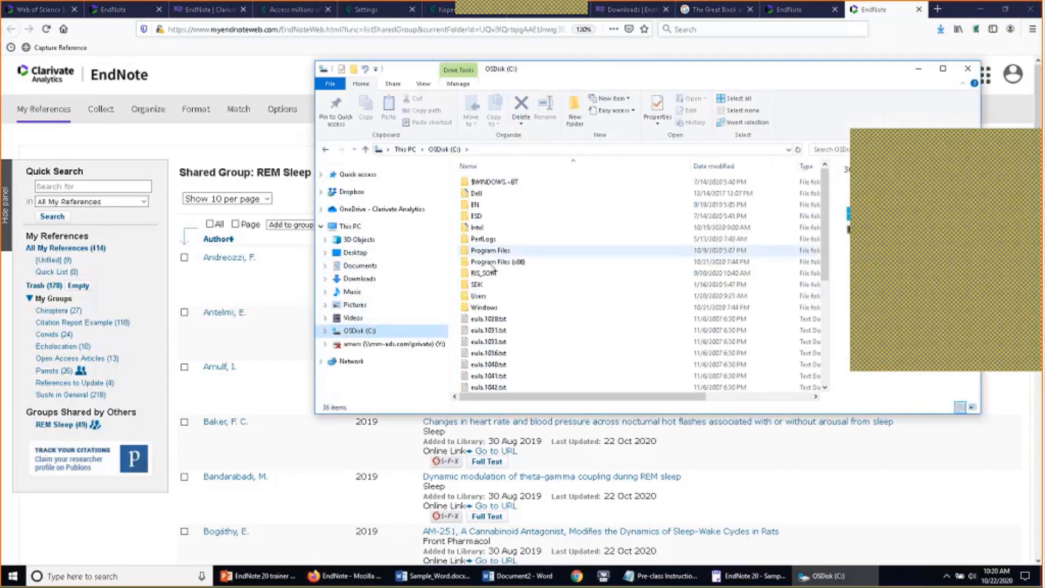
{"action": "left_click", "coordinate": [499, 299]}
{"action": "double_click", "coordinate": [499, 299]}
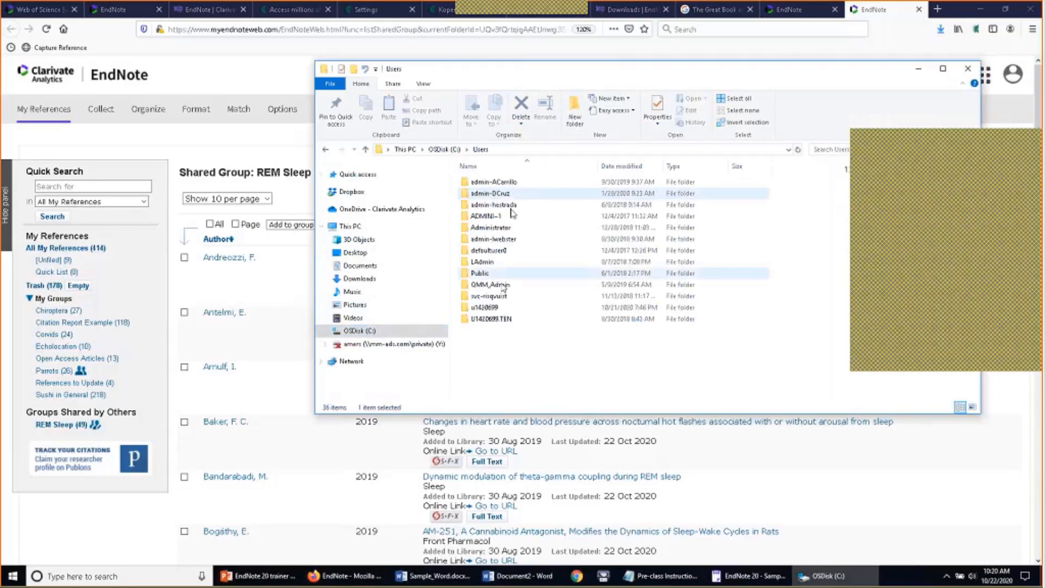
{"action": "double_click", "coordinate": [503, 311]}
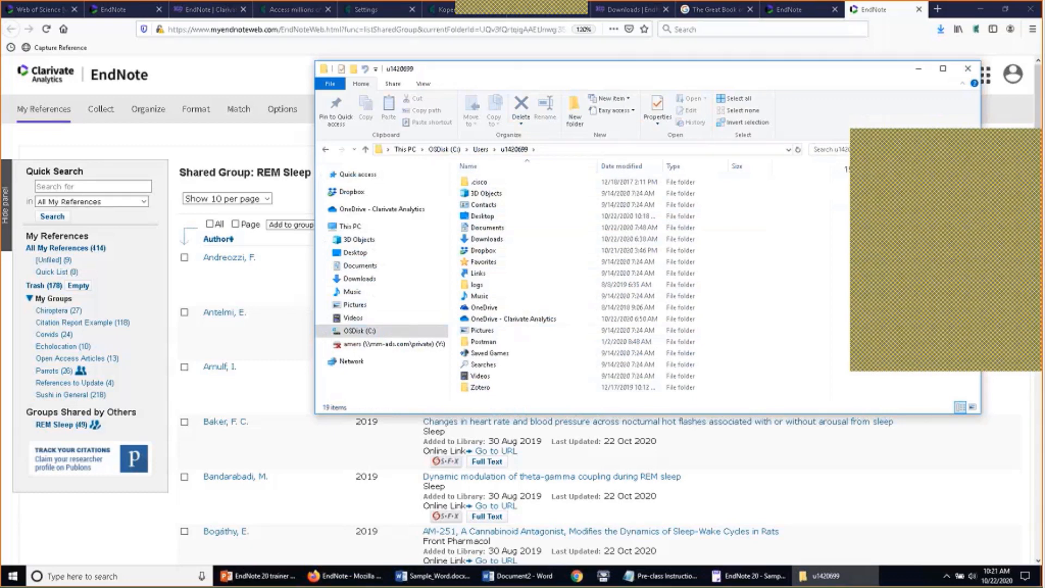
{"action": "left_click", "coordinate": [918, 70]}
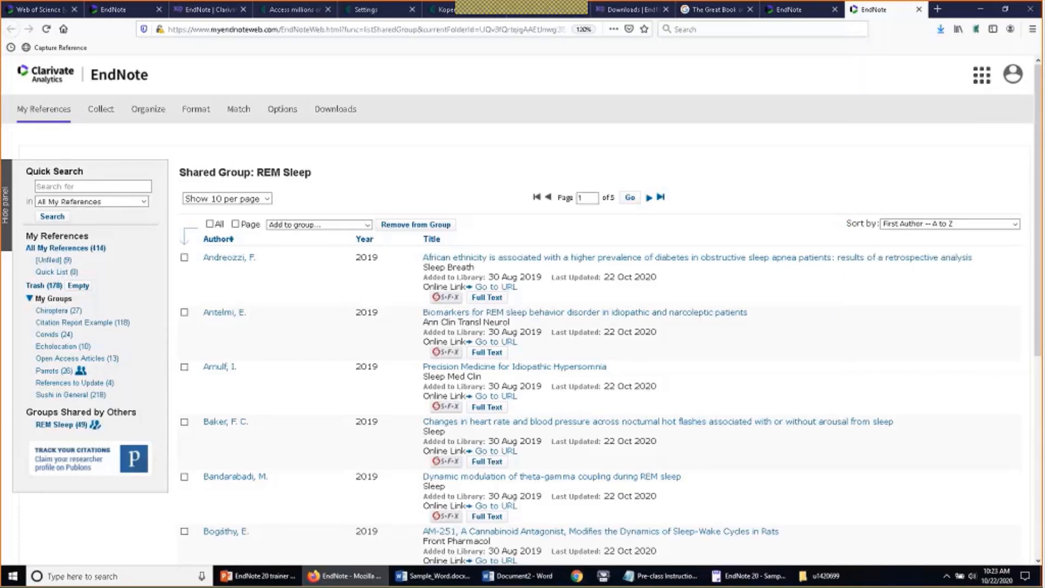
Minimize Firefox, EndNote 20, Sample_Word and Document2, then open the EndNote 20 Slide Catalog deck
{"action": "left_click", "coordinate": [980, 9]}
{"action": "left_click", "coordinate": [981, 9]}
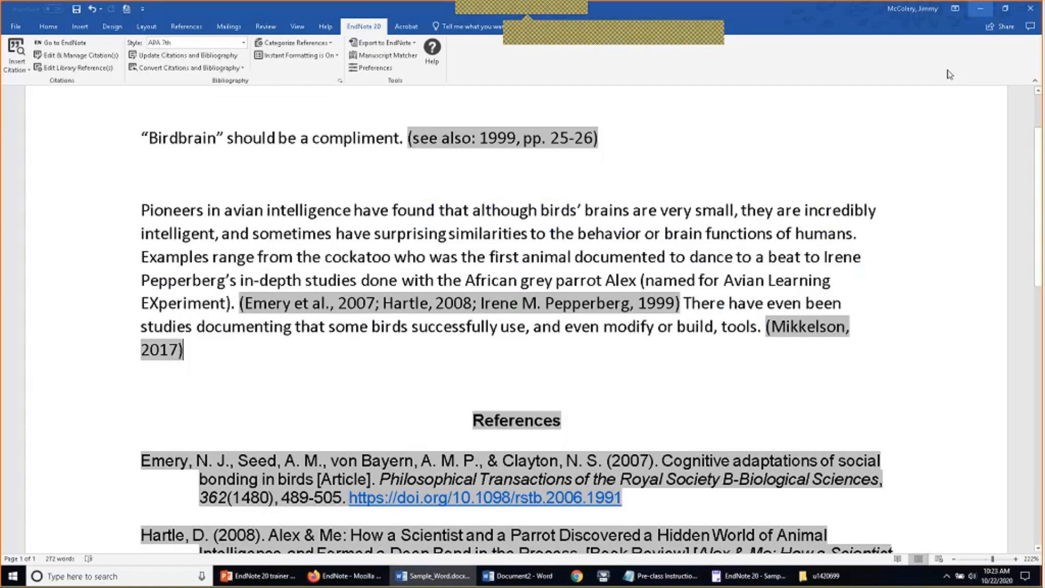
{"action": "left_click", "coordinate": [979, 10]}
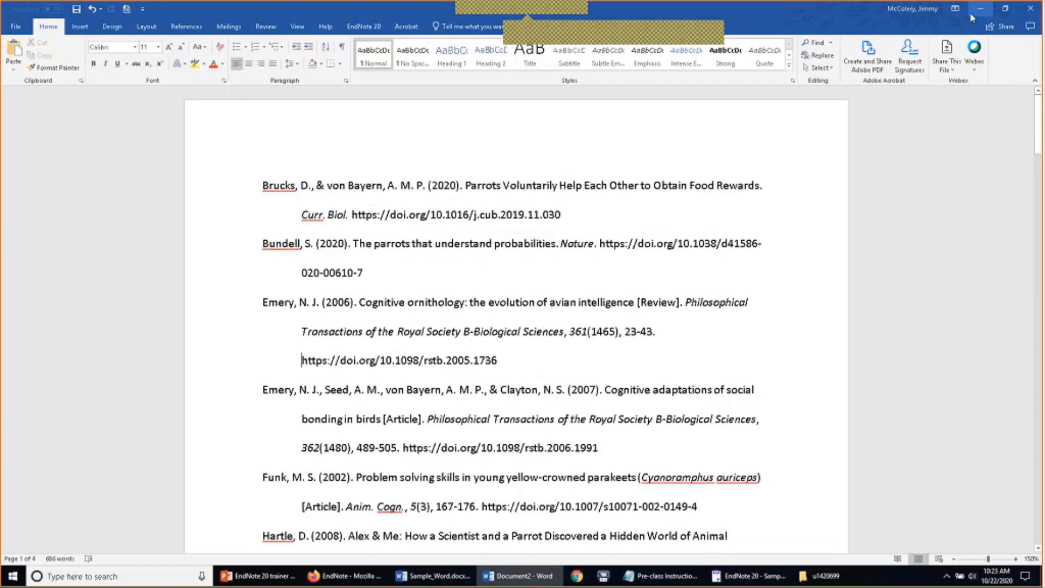
{"action": "left_click", "coordinate": [974, 11]}
{"action": "double_click", "coordinate": [20, 173]}
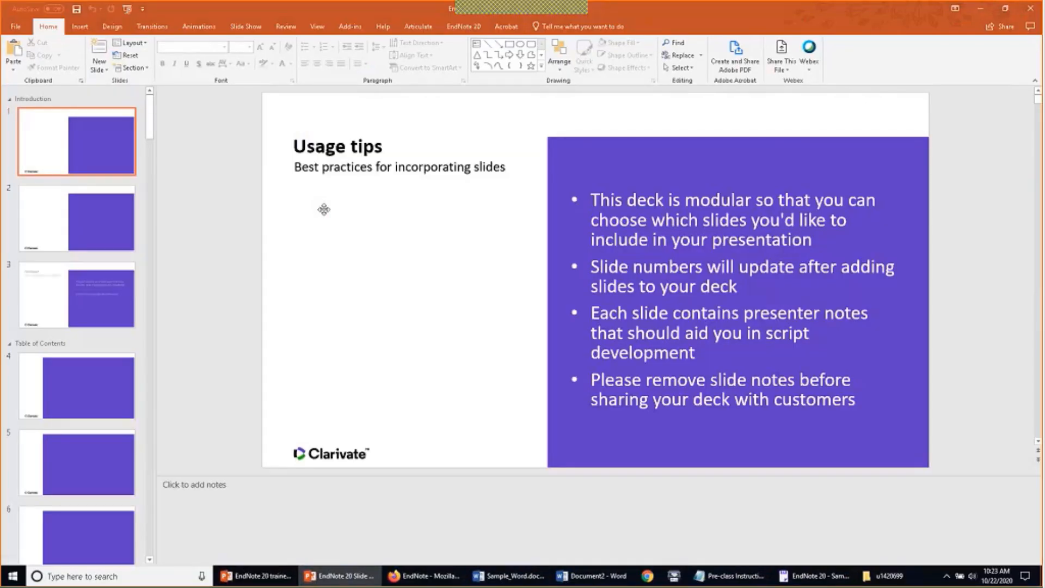
Open slide 23, EndNote 20 Direct export, from the thumbnail pane
{"action": "scroll", "coordinate": [118, 280], "scroll_direction": "down", "scroll_amount": 5}
{"action": "scroll", "coordinate": [119, 285], "scroll_direction": "down", "scroll_amount": 15}
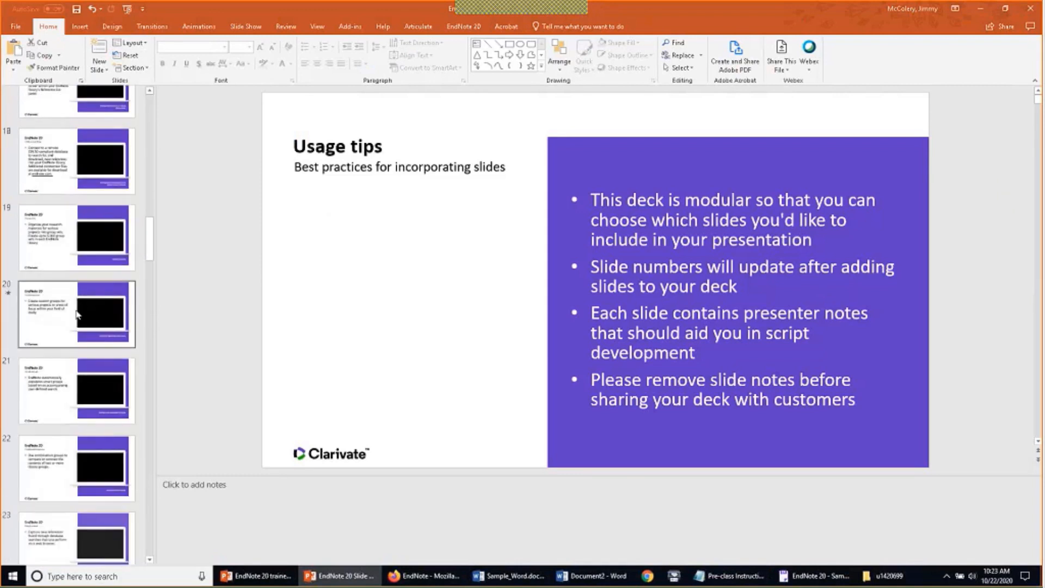
{"action": "left_click", "coordinate": [91, 283]}
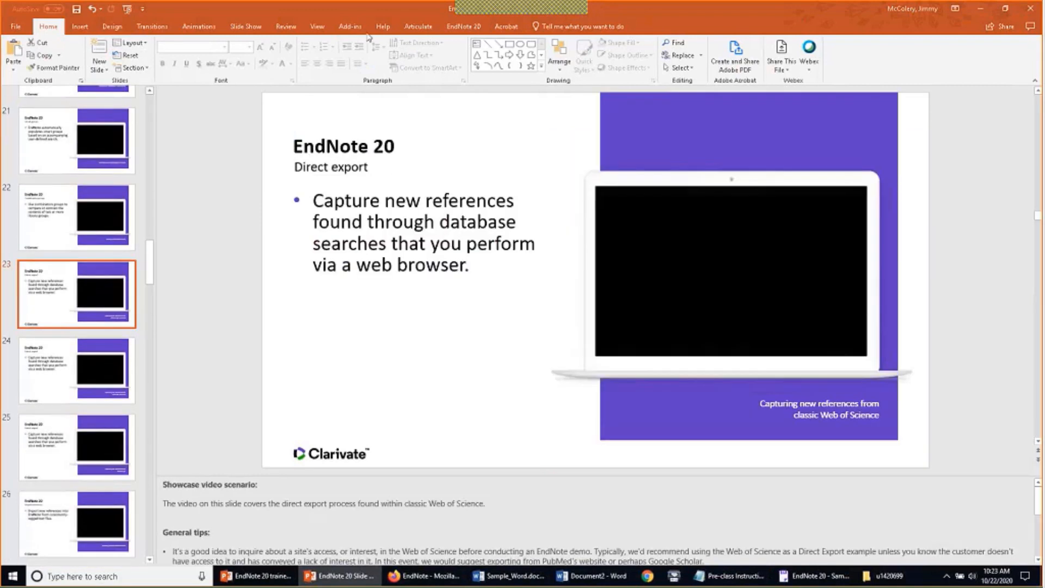